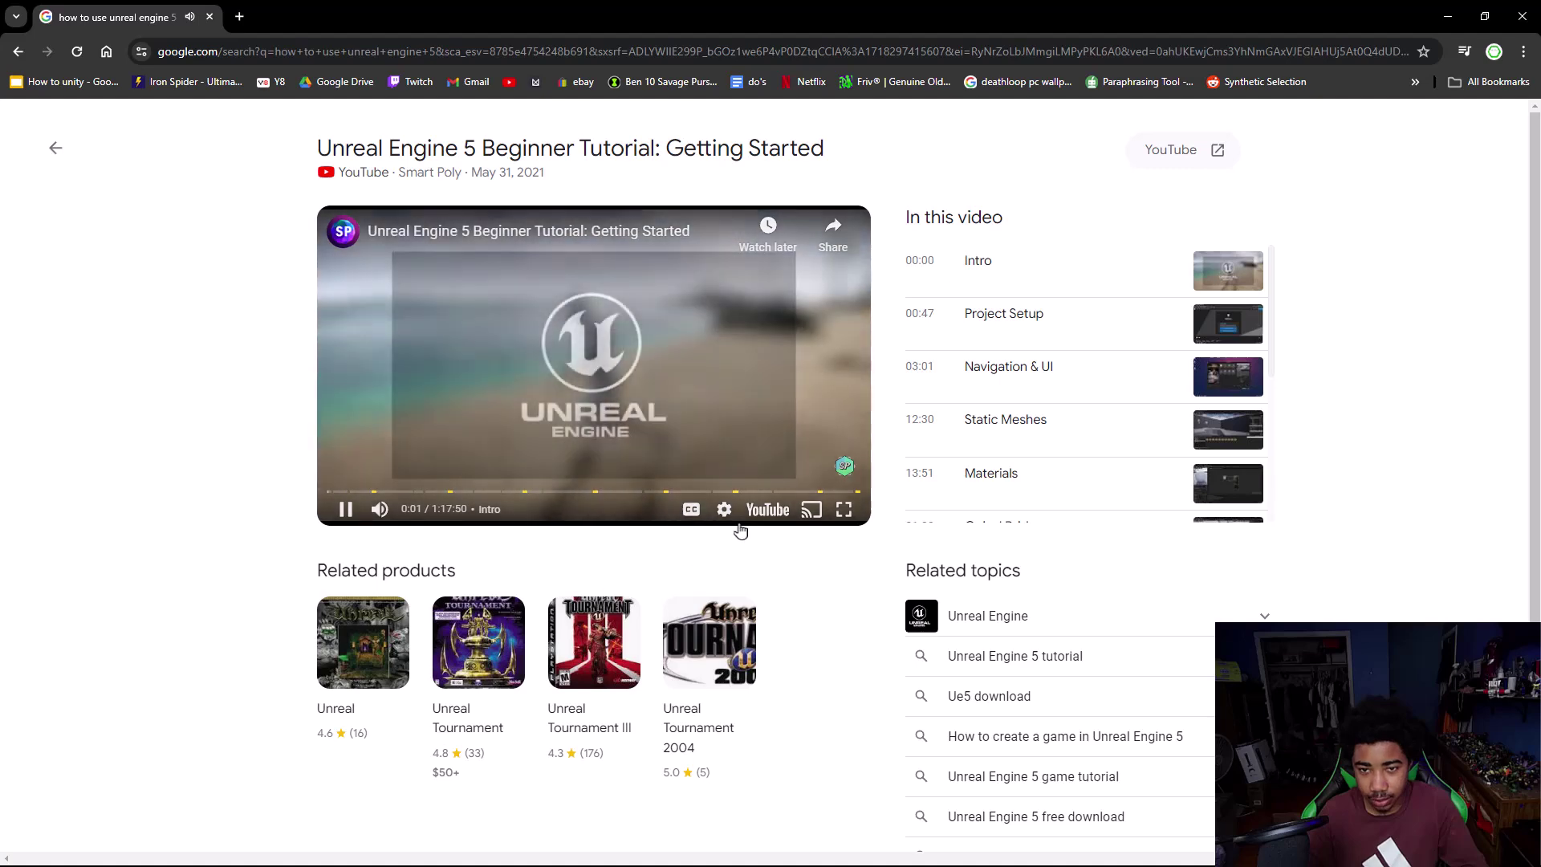
- Open the "Unreal Engine 5 Beginner Tutorial: Getting Started" video on YouTube, pause it, and return to the search results
{"action": "left_click", "coordinate": [768, 509]}
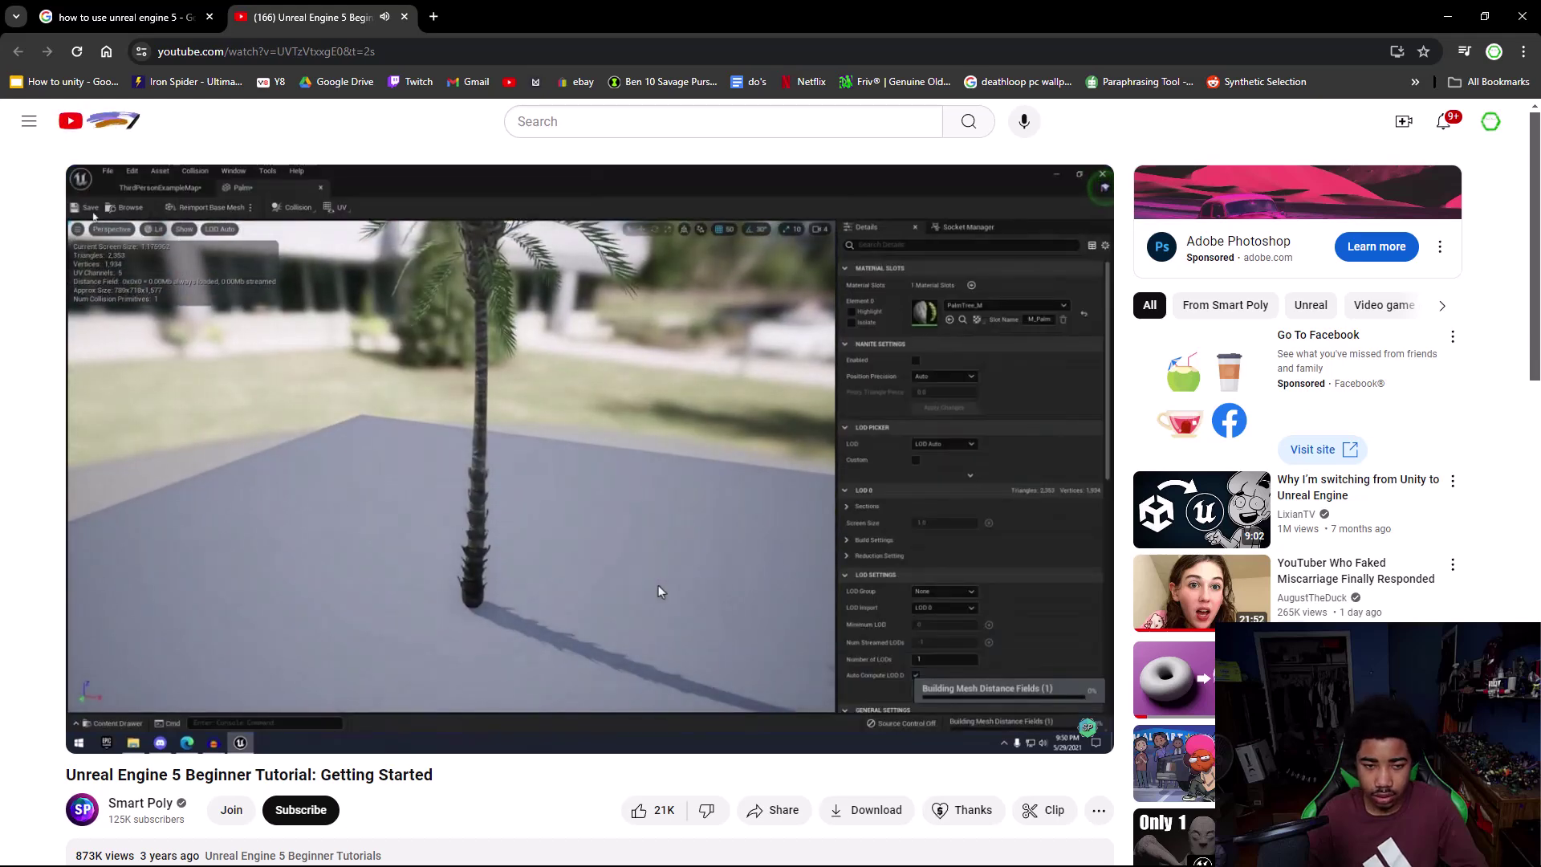
{"action": "left_click", "coordinate": [658, 587]}
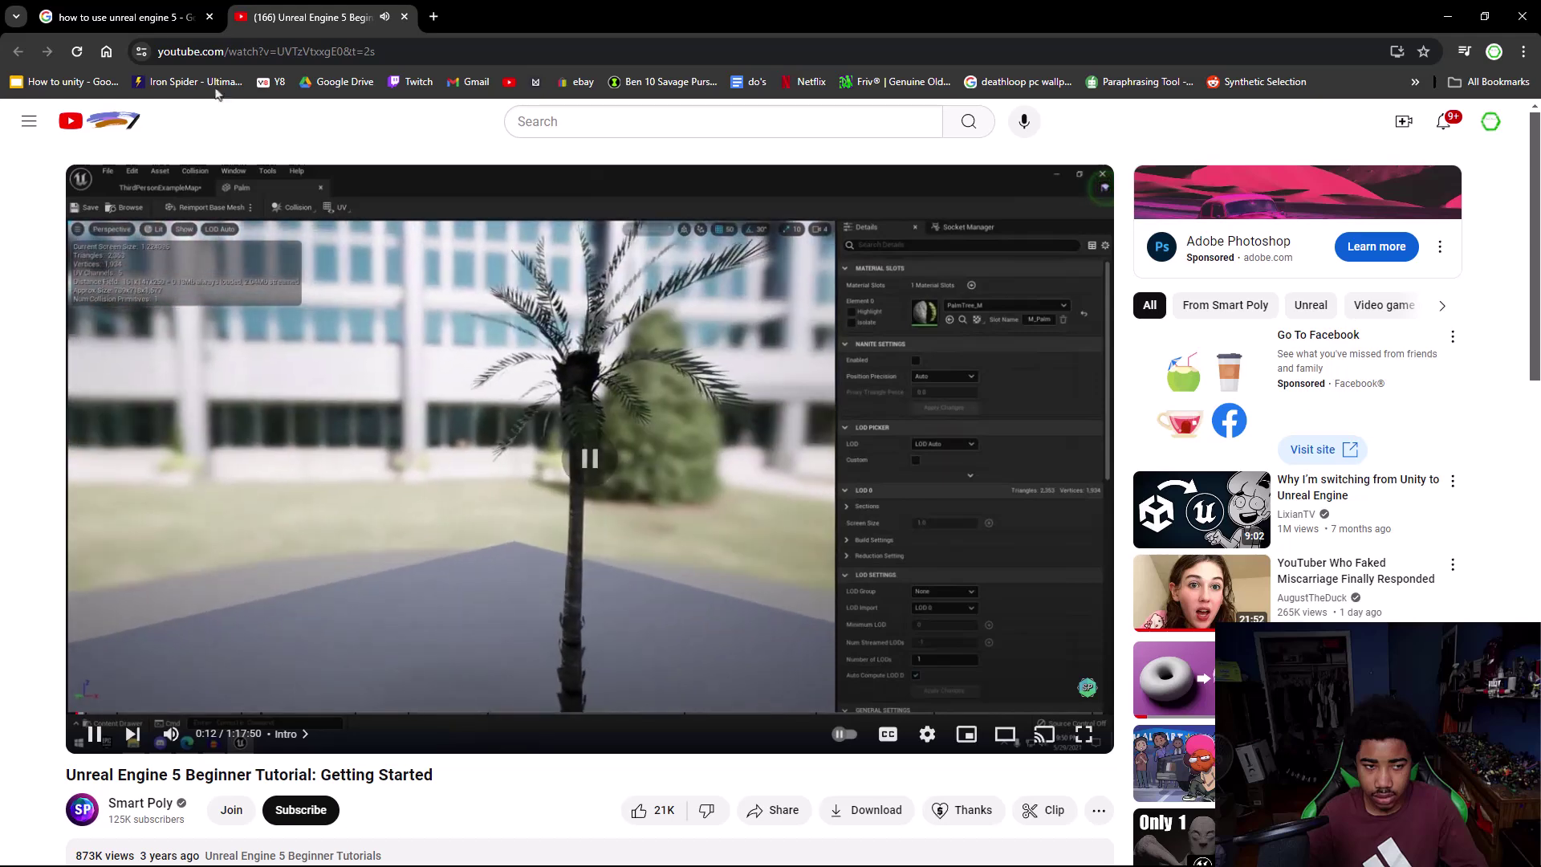
{"action": "left_click", "coordinate": [143, 10]}
{"action": "left_click", "coordinate": [19, 53]}
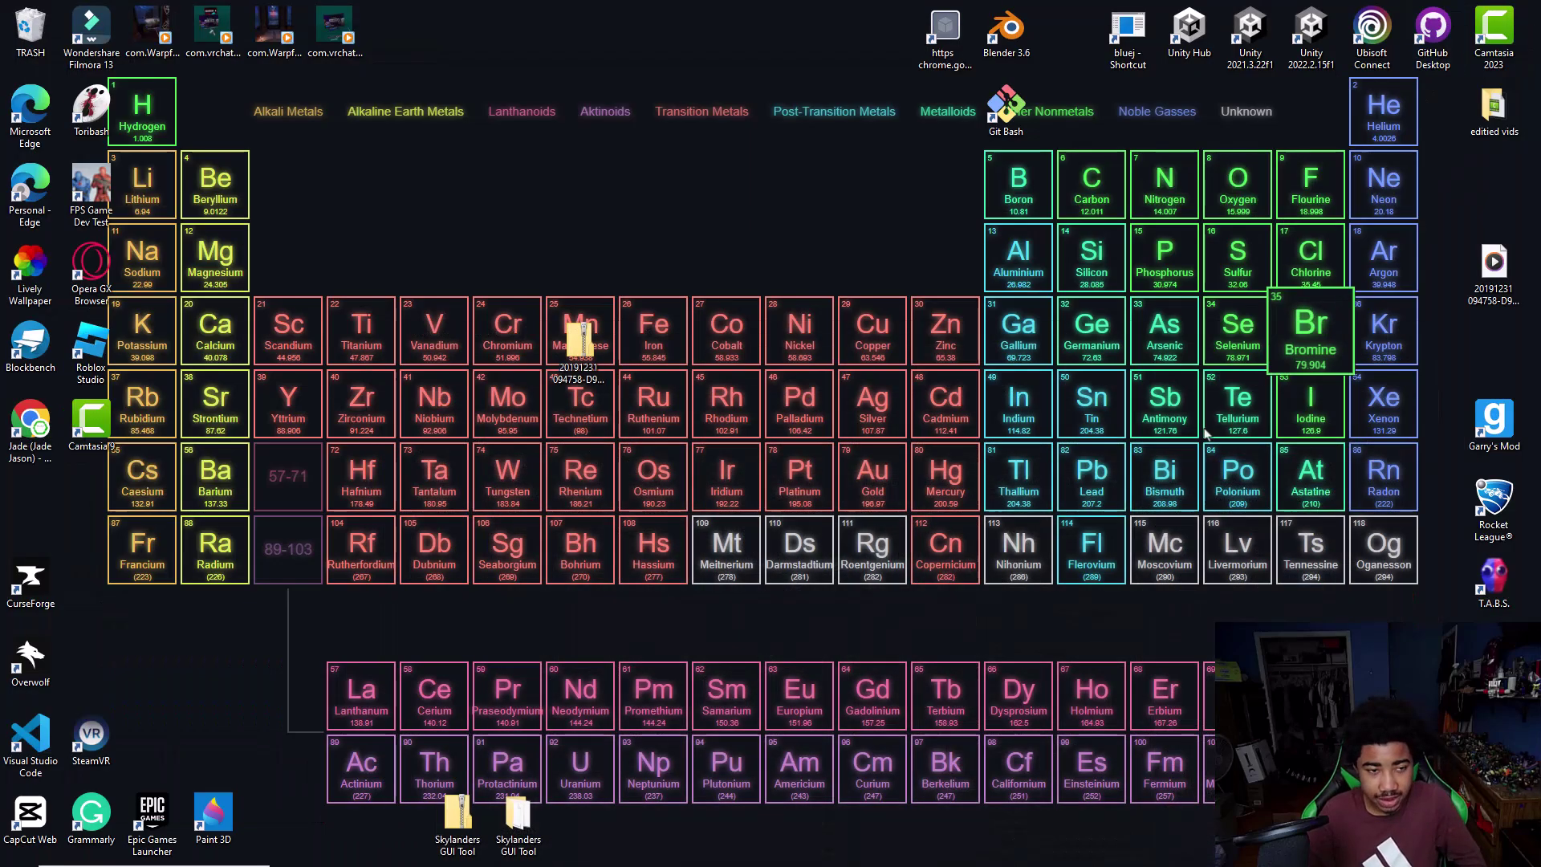
- Switch to the Unreal Project Browser and open the recent project MyProject3
{"action": "mouse_move", "coordinate": [907, 851]}
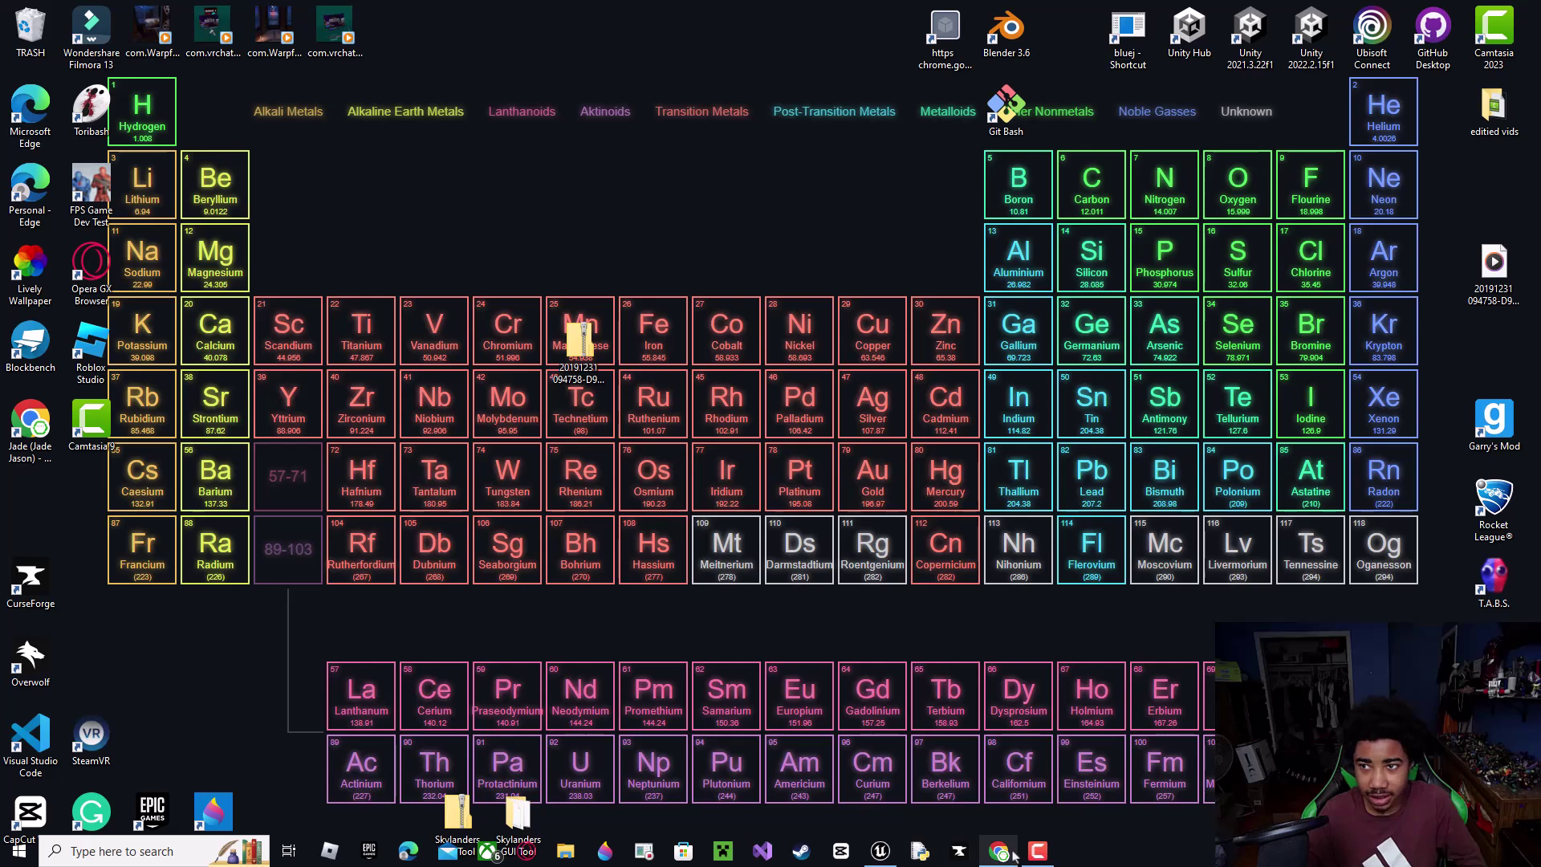
{"action": "left_click", "coordinate": [880, 851]}
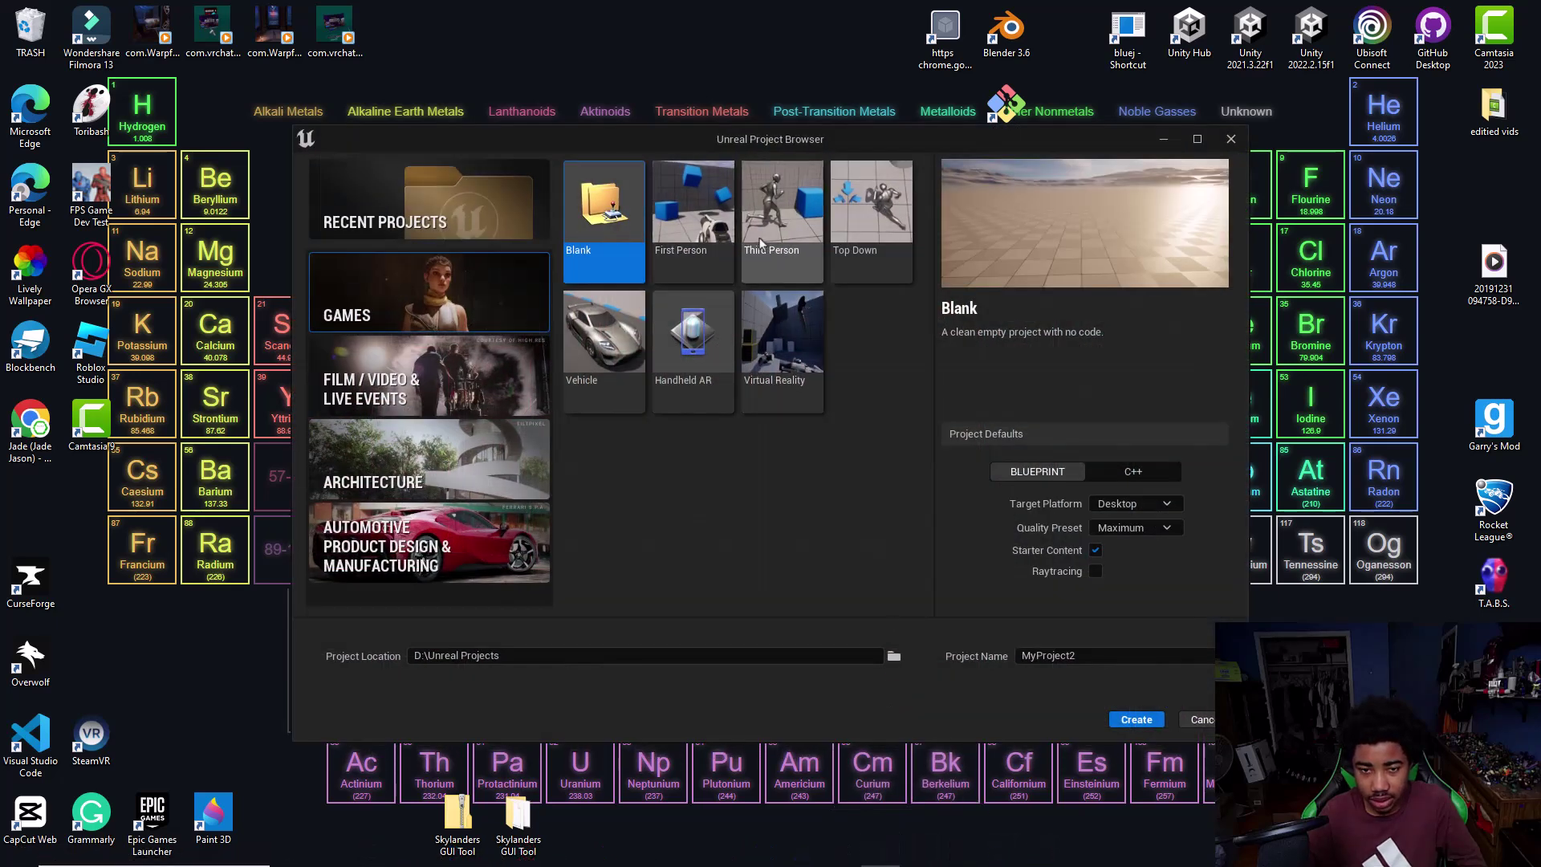
{"action": "left_click", "coordinate": [430, 201]}
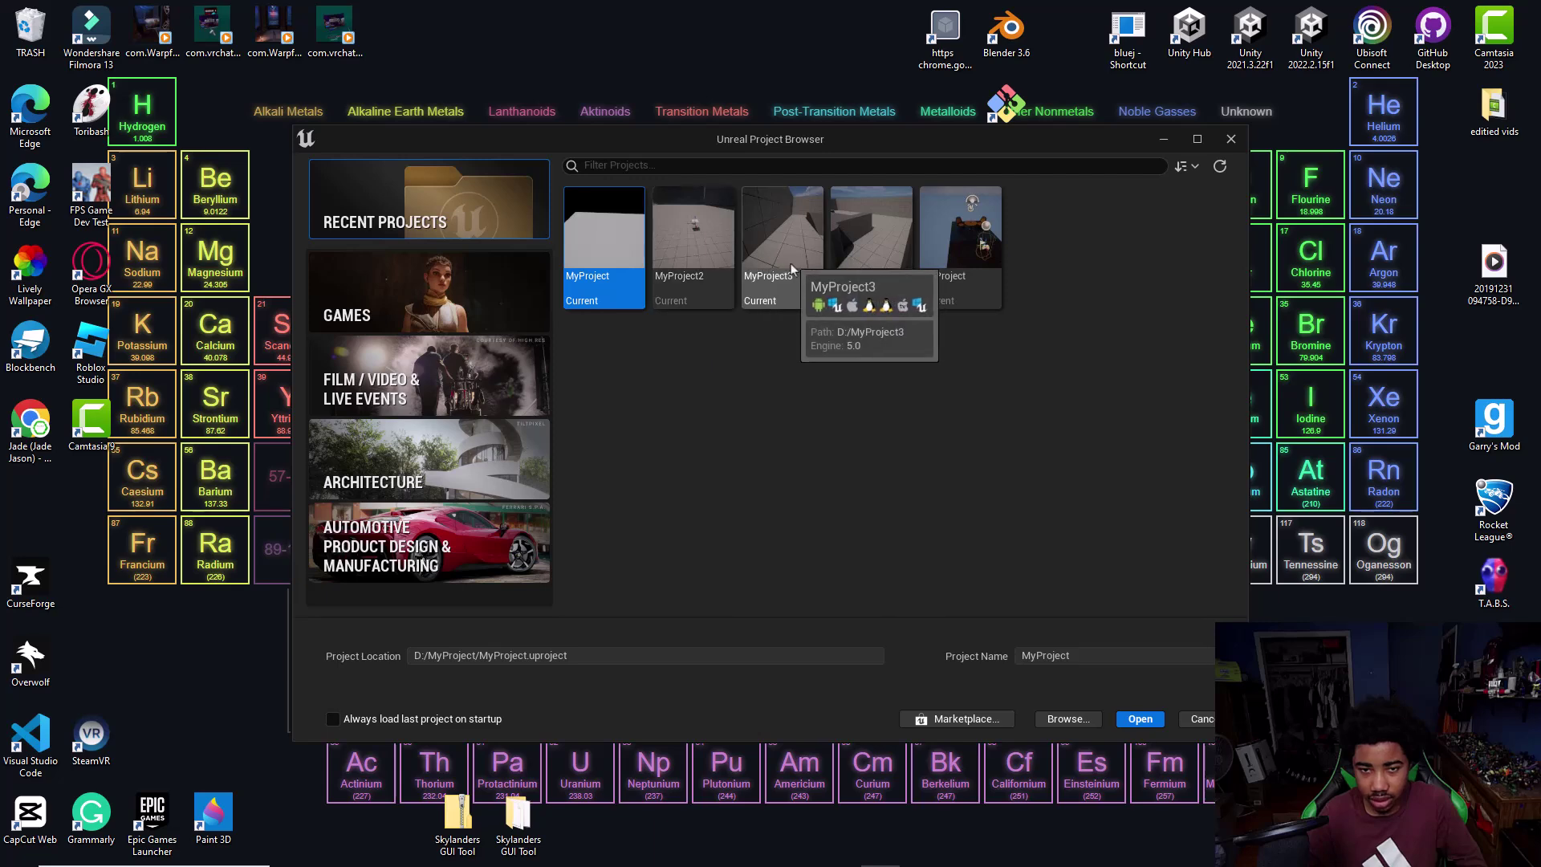
{"action": "double_click", "coordinate": [783, 240]}
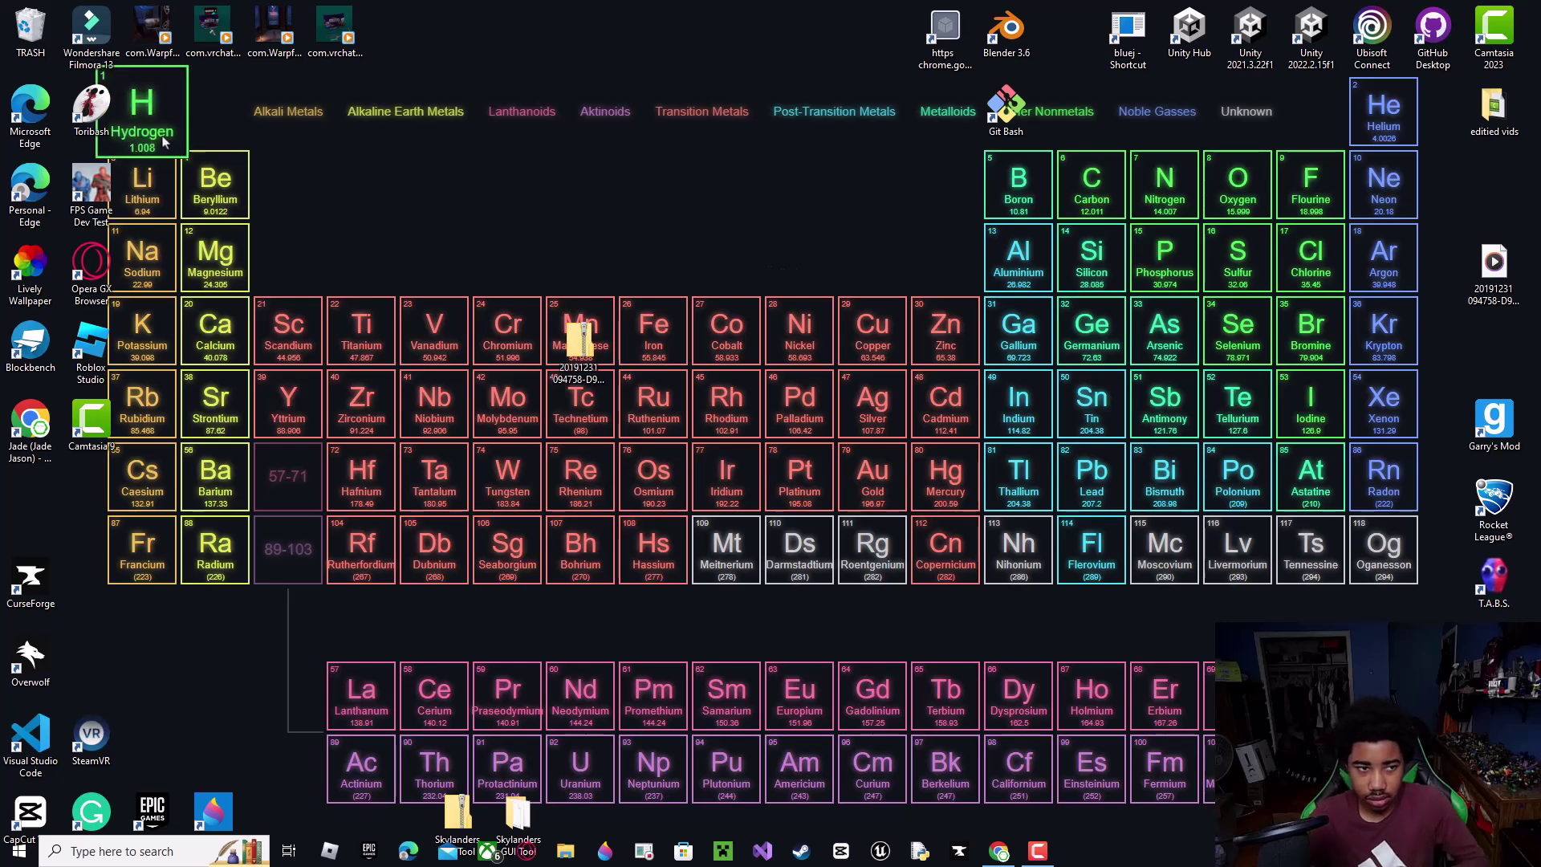
{"action": "left_click", "coordinate": [181, 120]}
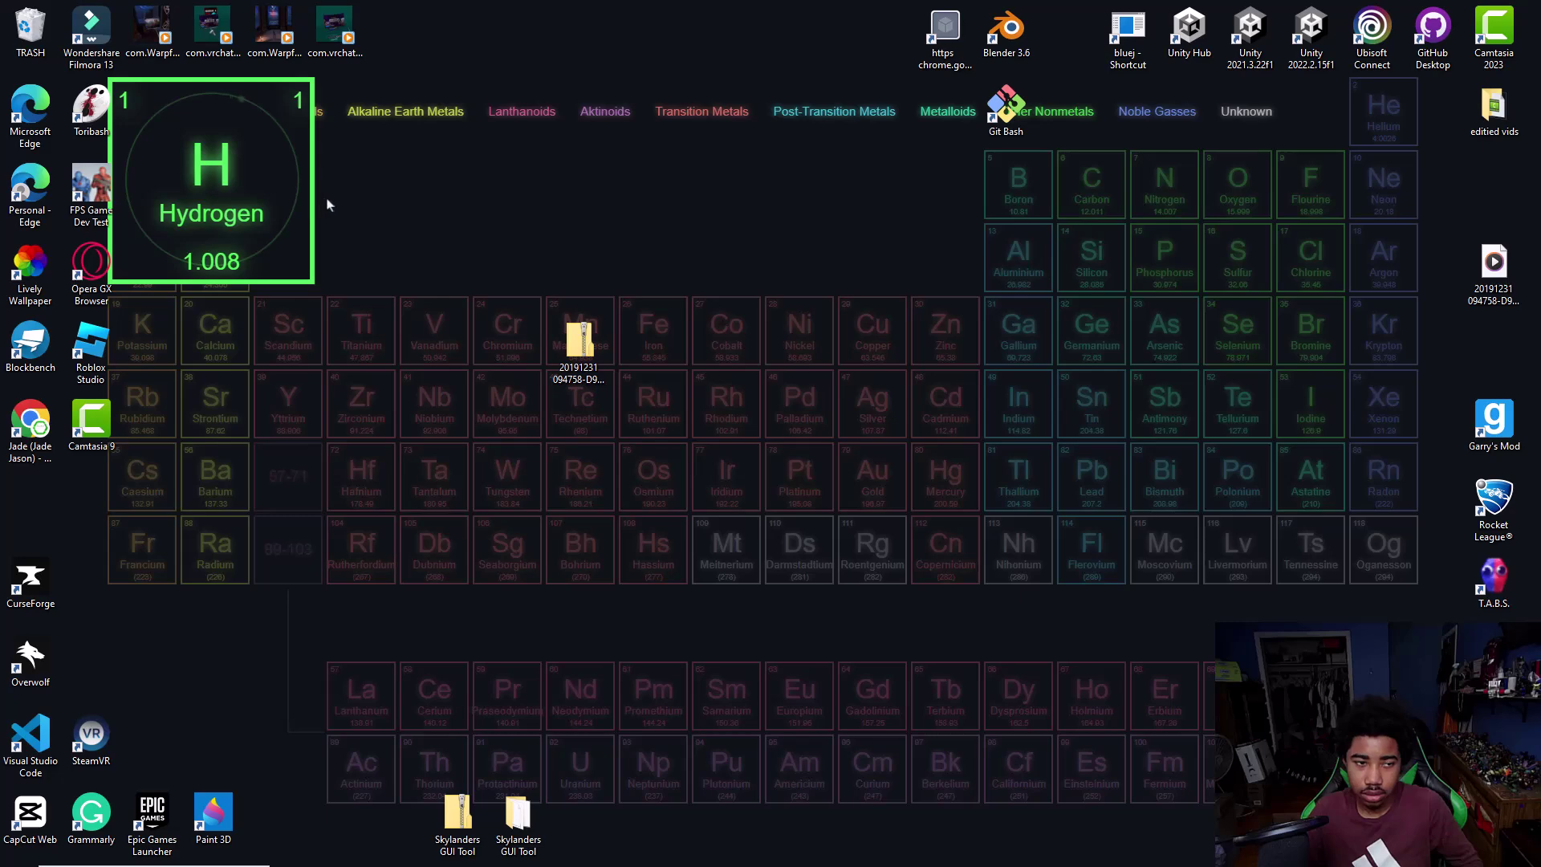
{"action": "left_click", "coordinate": [1384, 110]}
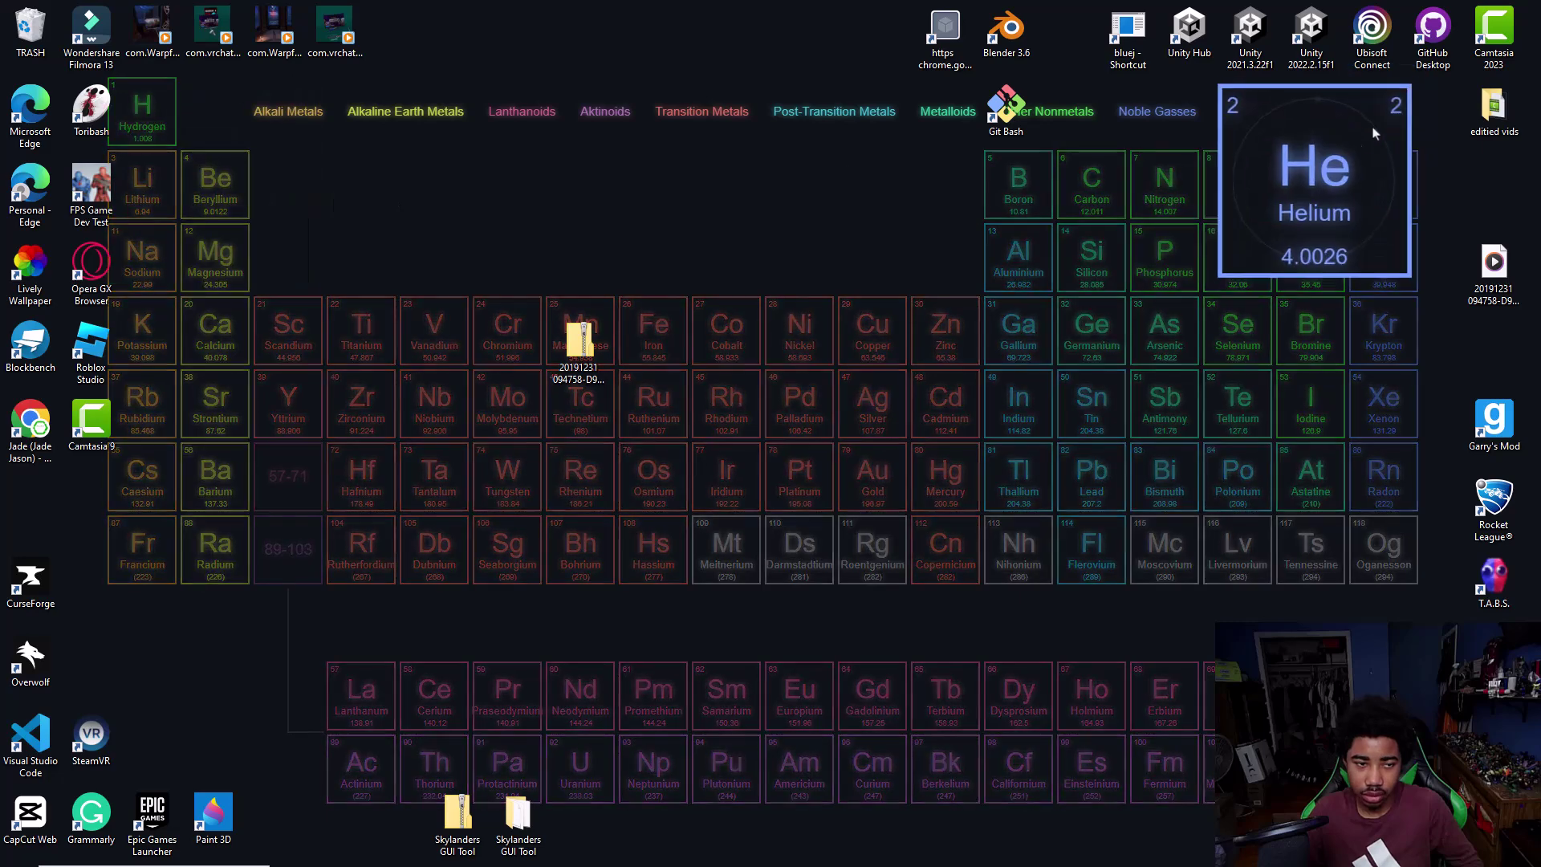
{"action": "left_click", "coordinate": [1112, 211]}
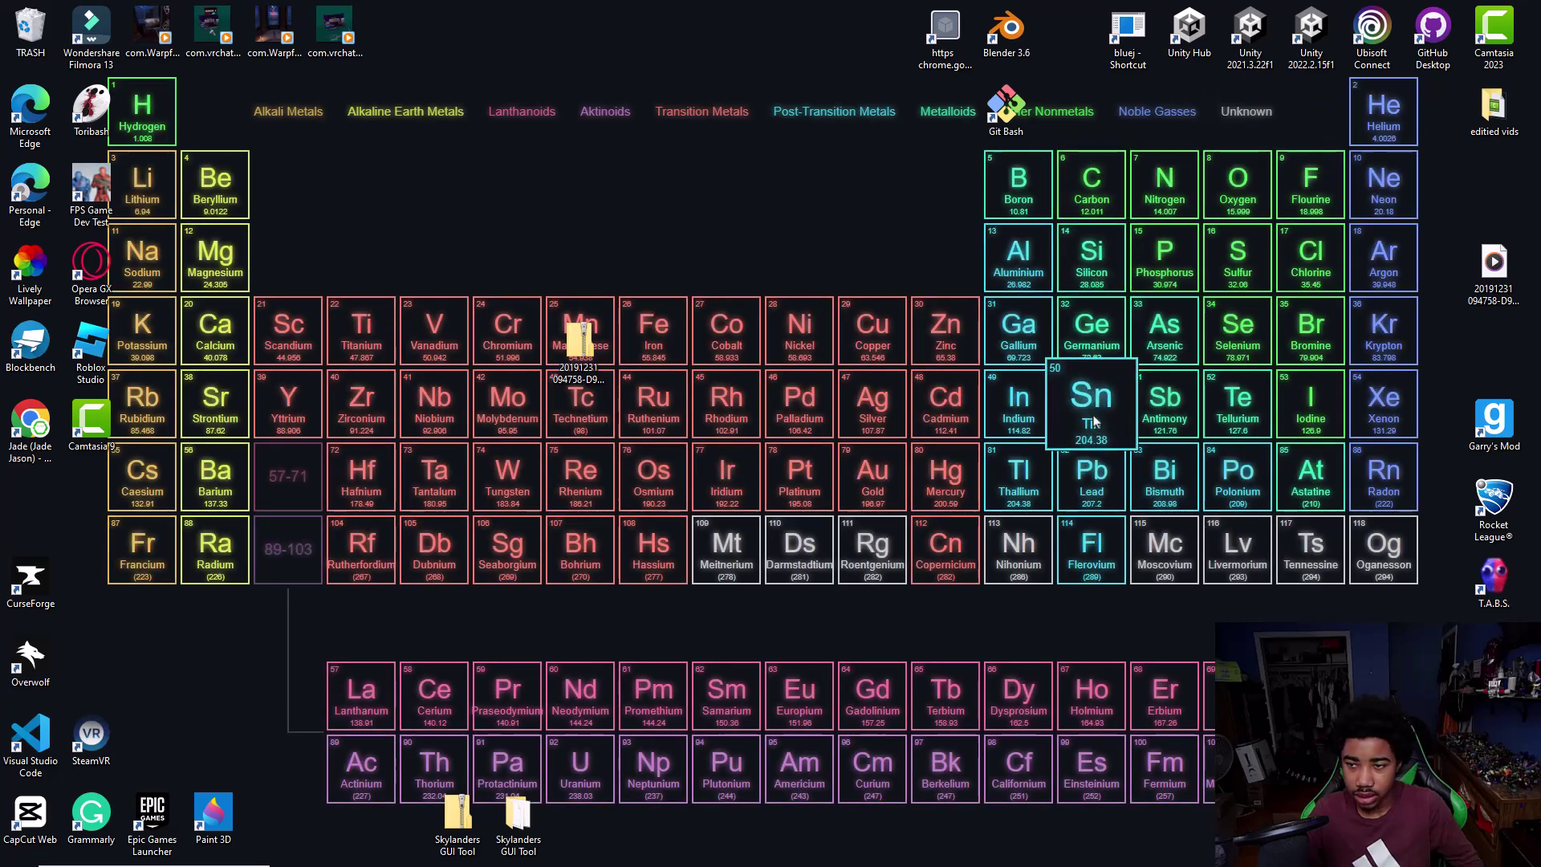
{"action": "left_click", "coordinate": [1097, 424]}
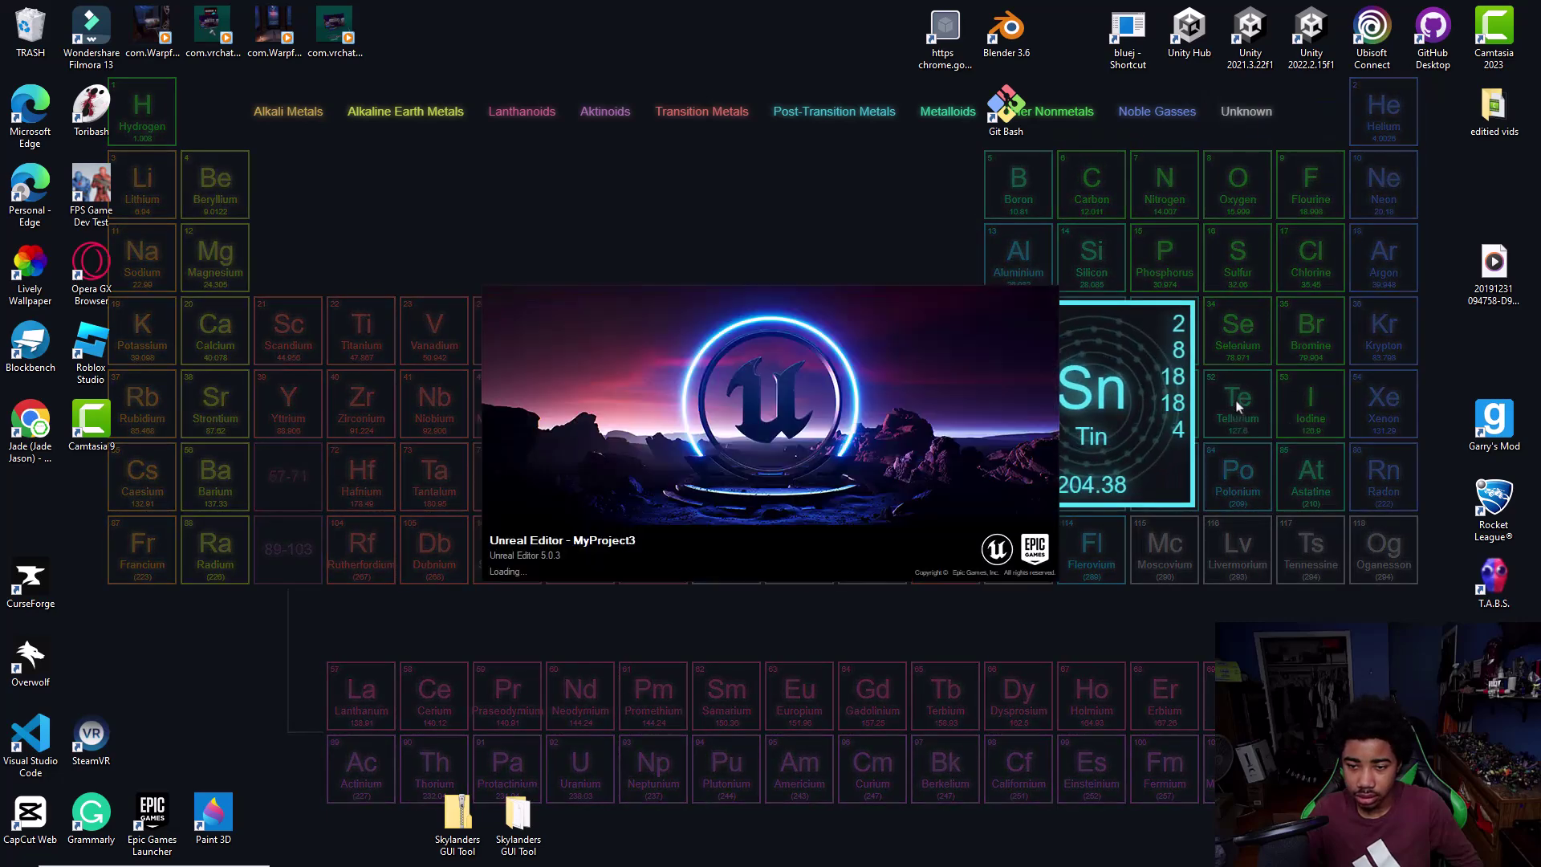
{"action": "left_click", "coordinate": [1238, 402]}
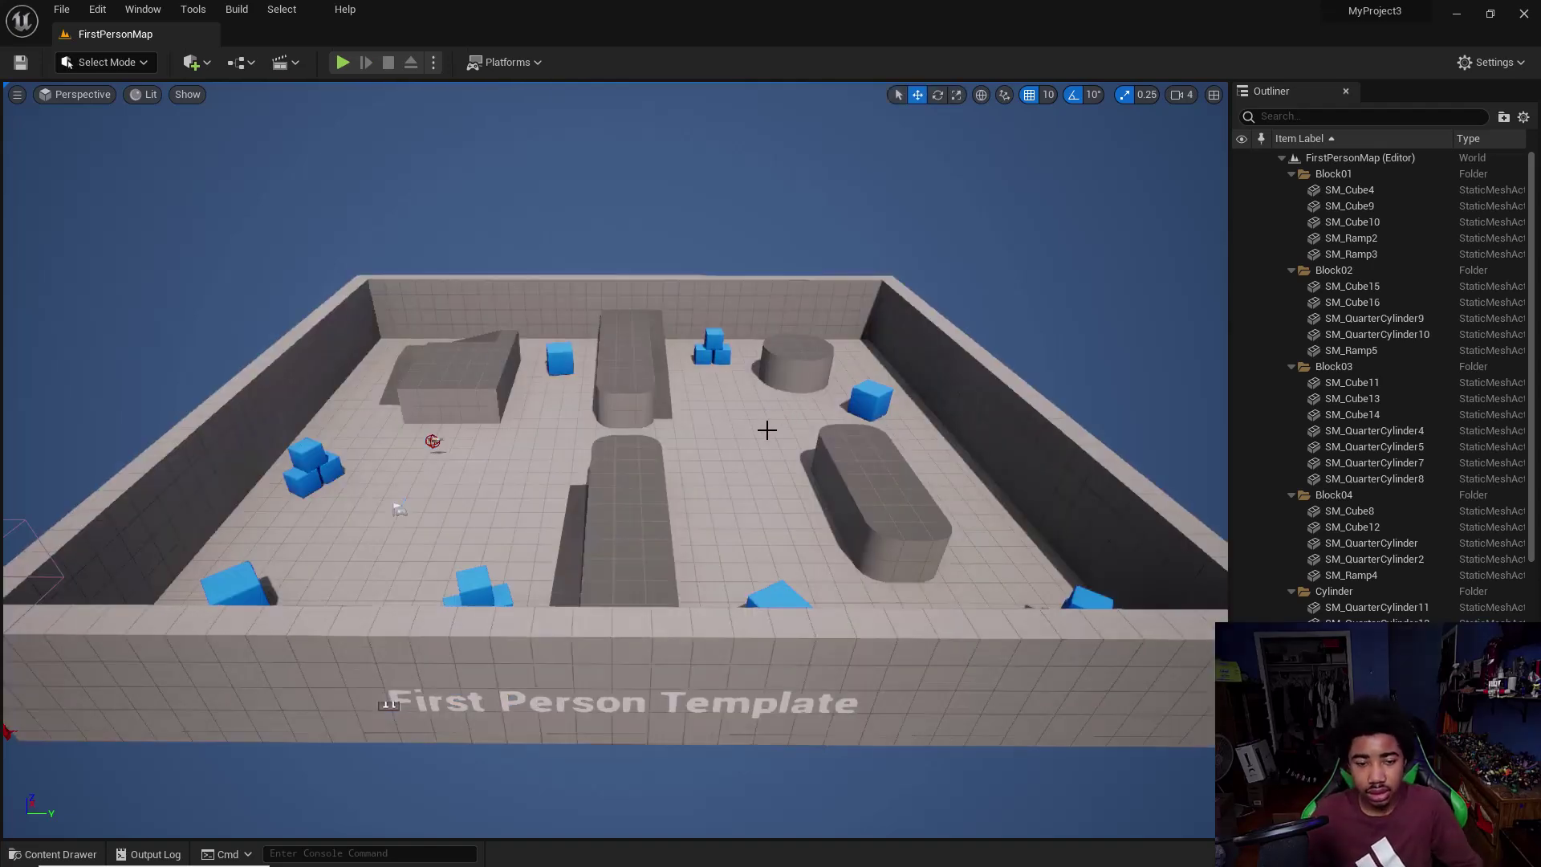
- Select the rifle lying near the grey block in the FirstPersonMap level
{"action": "right_click_drag", "start_coordinate": [769, 429], "coordinate": [493, 622]}
{"action": "key", "text": "w"}
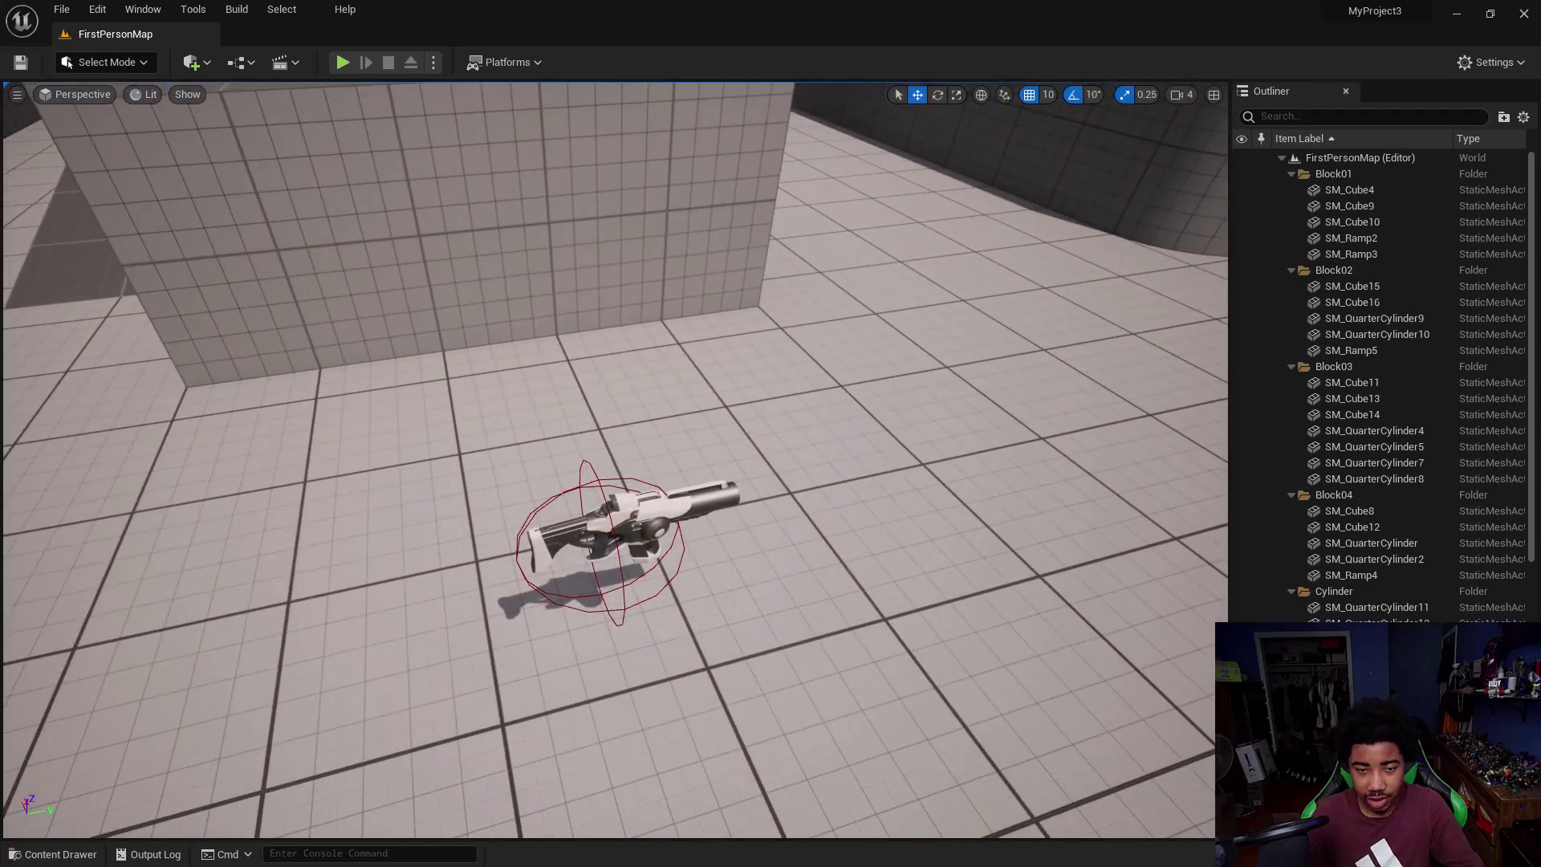
{"action": "left_click", "coordinate": [619, 526]}
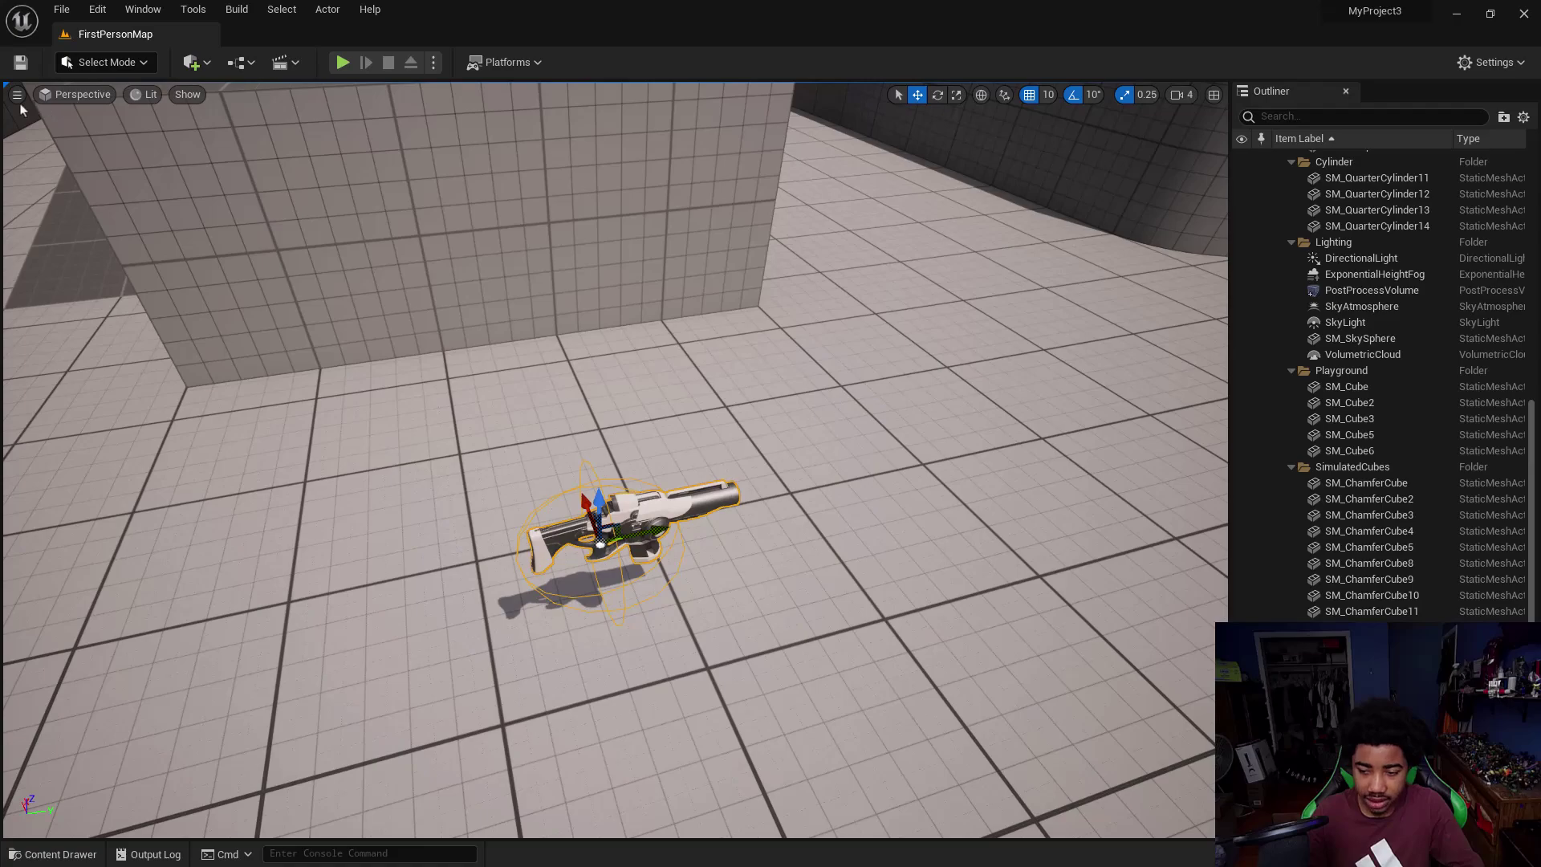
{"action": "right_click_drag", "start_coordinate": [170, 159], "coordinate": [492, 363]}
{"action": "left_click", "coordinate": [611, 345]}
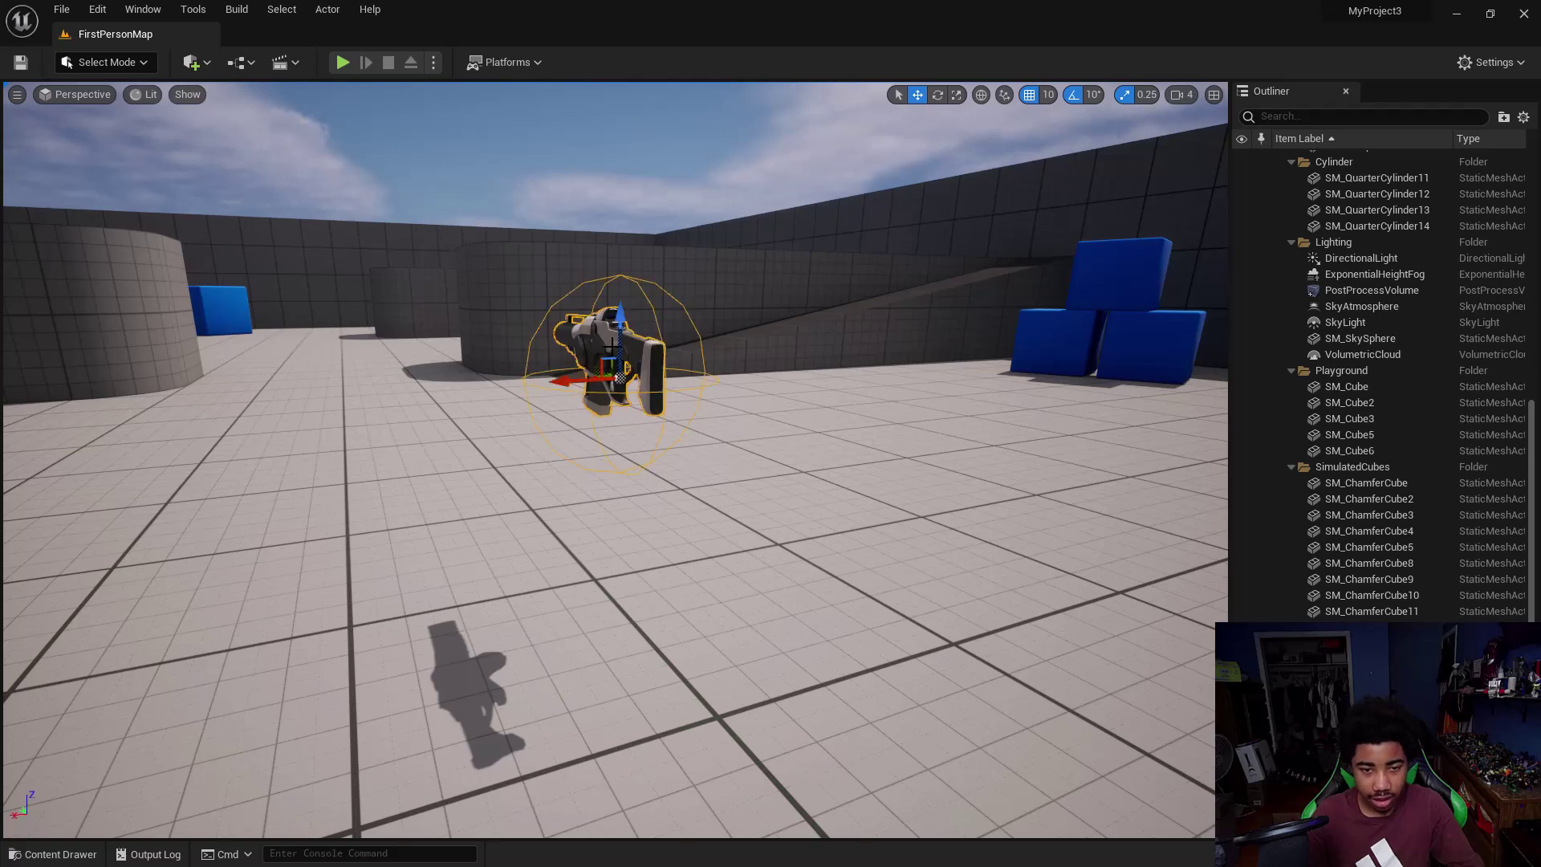
- Activate the Scale tool for the selected rifle and view the rifle from its side
{"action": "key", "text": "r"}
{"action": "right_click_drag", "start_coordinate": [586, 391], "coordinate": [737, 316]}
{"action": "key", "text": "a"}
{"action": "key", "text": "w"}
{"action": "key", "text": "w"}
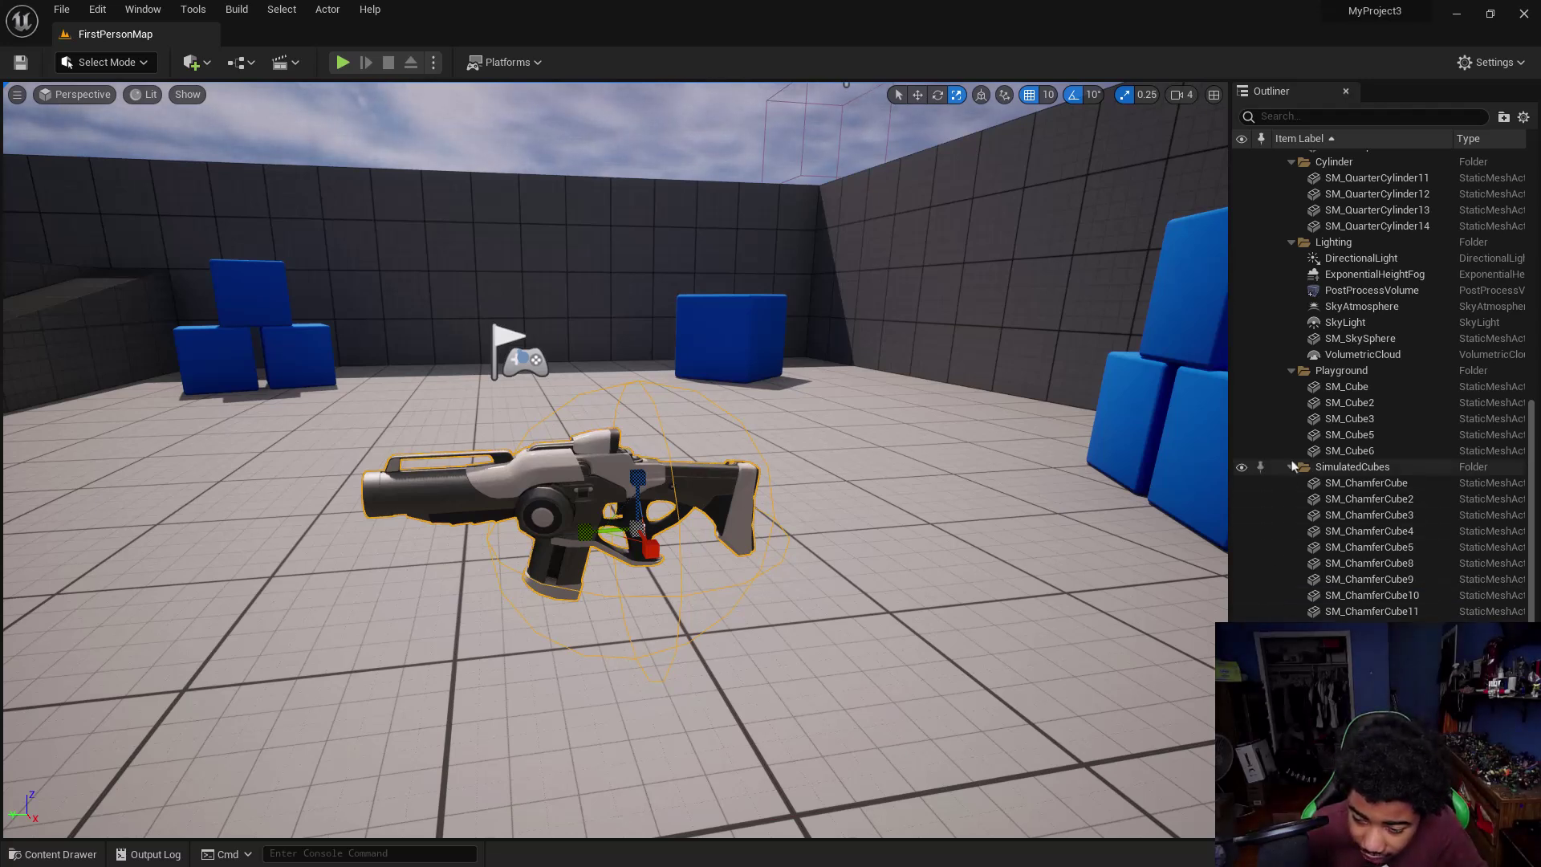
- Collapse the Block01 folder in the Outliner and open the rifle's BP_Rifle blueprint at its Event Graph
{"action": "scroll", "coordinate": [1316, 465], "scroll_direction": "up", "scroll_amount": 10}
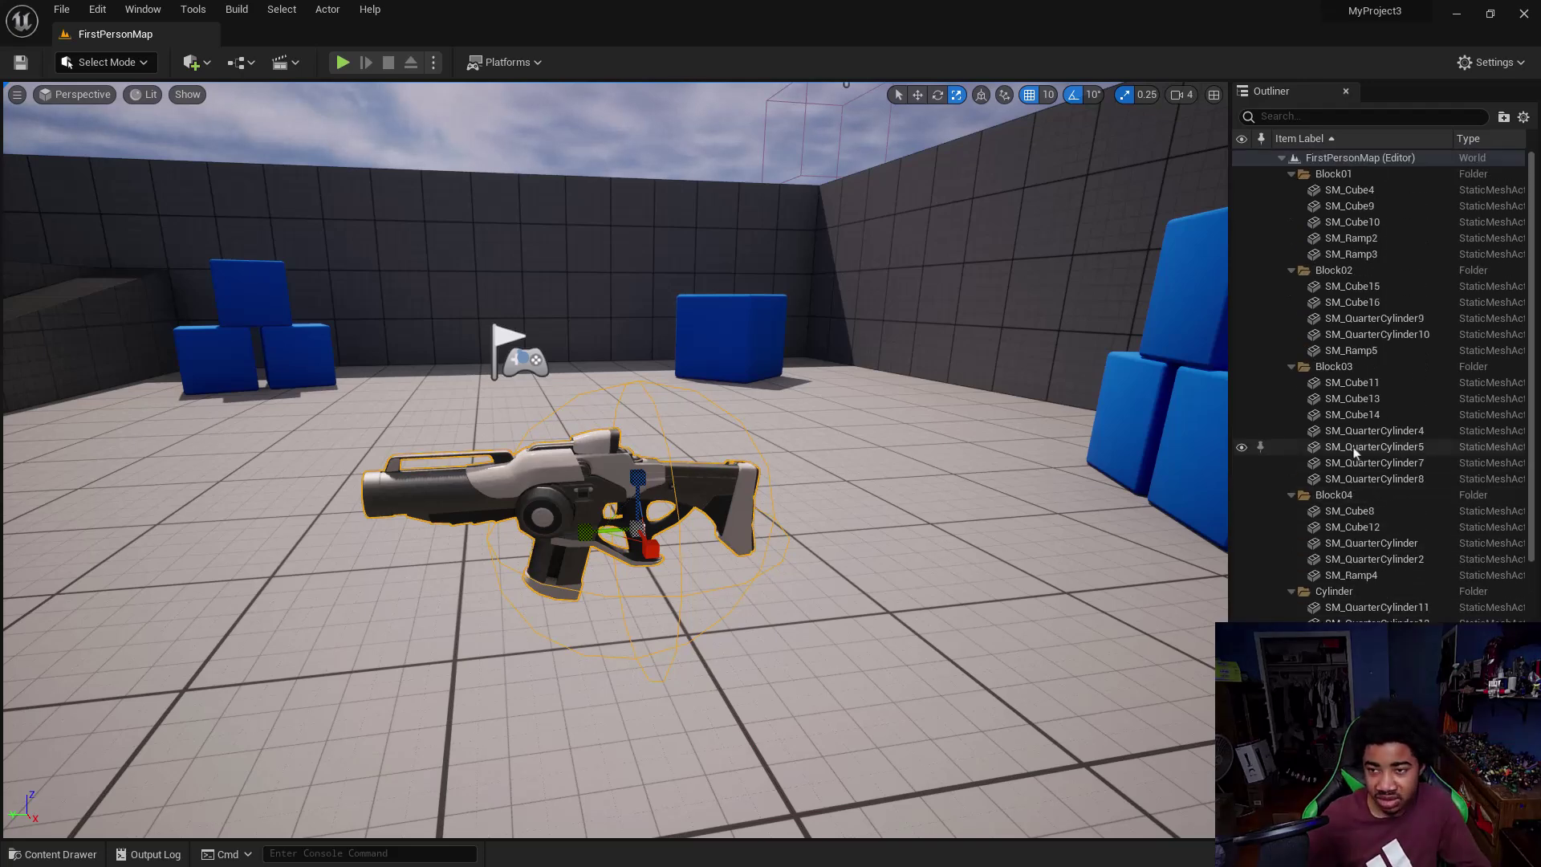
{"action": "left_click", "coordinate": [1292, 174]}
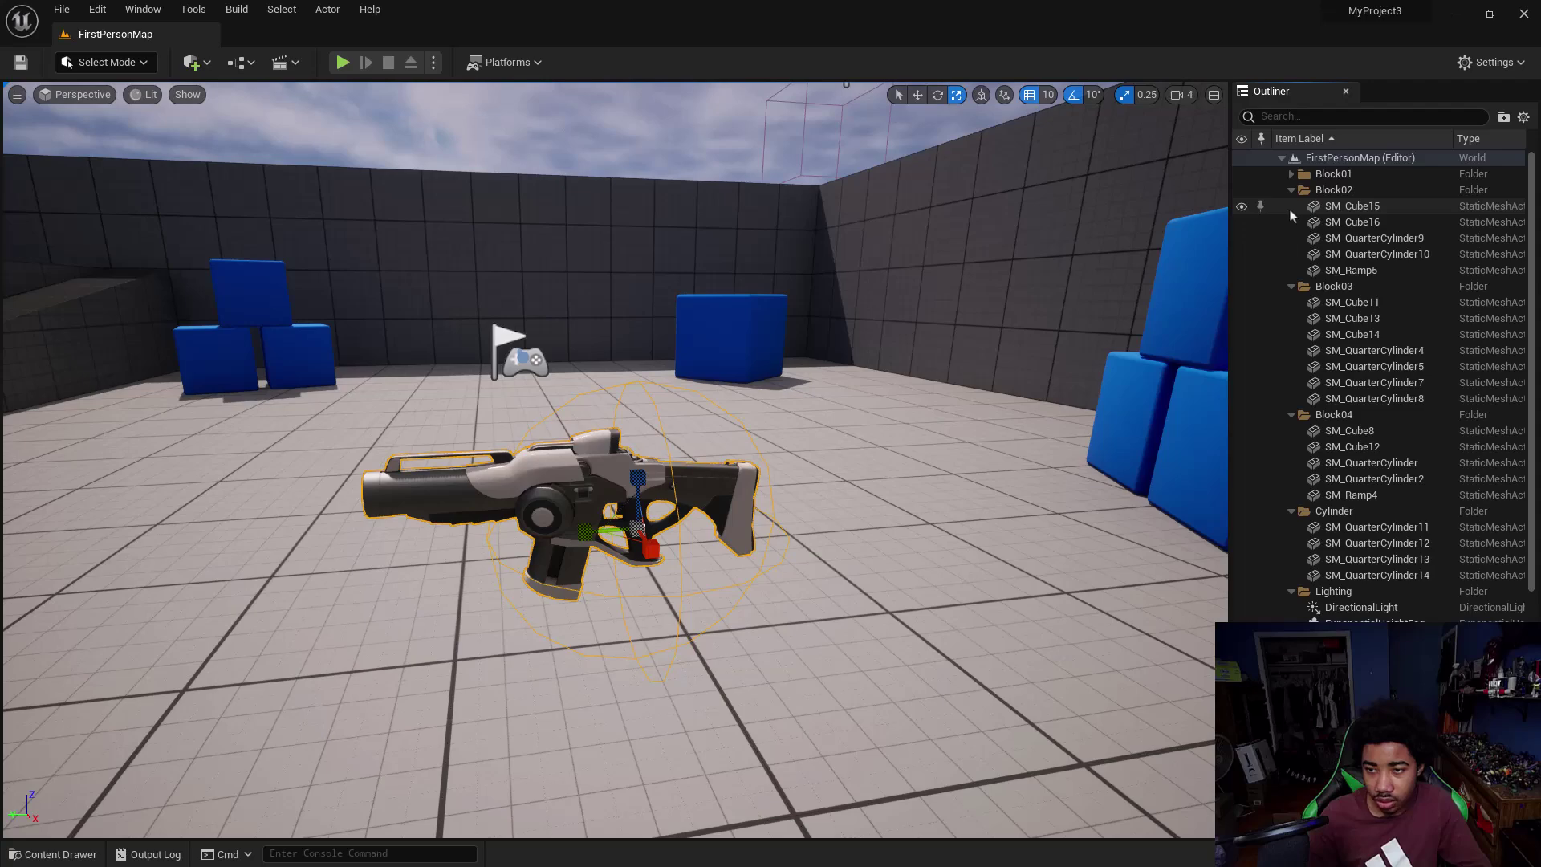
{"action": "right_click_drag", "start_coordinate": [810, 370], "coordinate": [931, 290]}
{"action": "scroll", "coordinate": [1454, 437], "scroll_direction": "down", "scroll_amount": 4}
{"action": "scroll", "coordinate": [1454, 438], "scroll_direction": "down", "scroll_amount": 5}
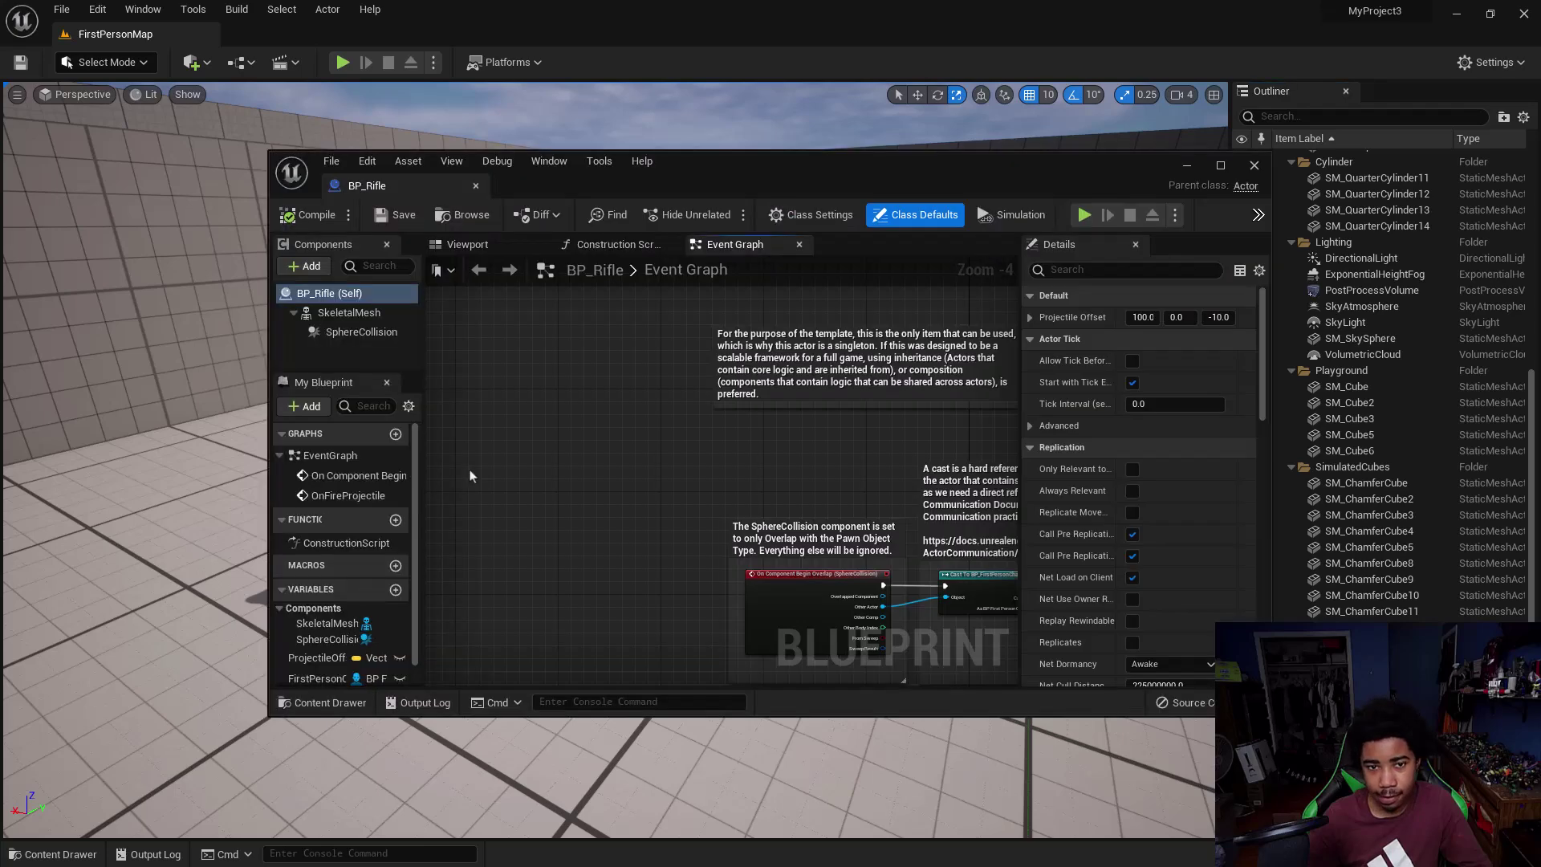
- Examine the BP_Rifle node chain from the overlap event through the character cast and attachment to the Create Event node
{"action": "scroll", "coordinate": [632, 555], "scroll_direction": "down", "scroll_amount": 1}
{"action": "scroll", "coordinate": [632, 556], "scroll_direction": "up", "scroll_amount": 2}
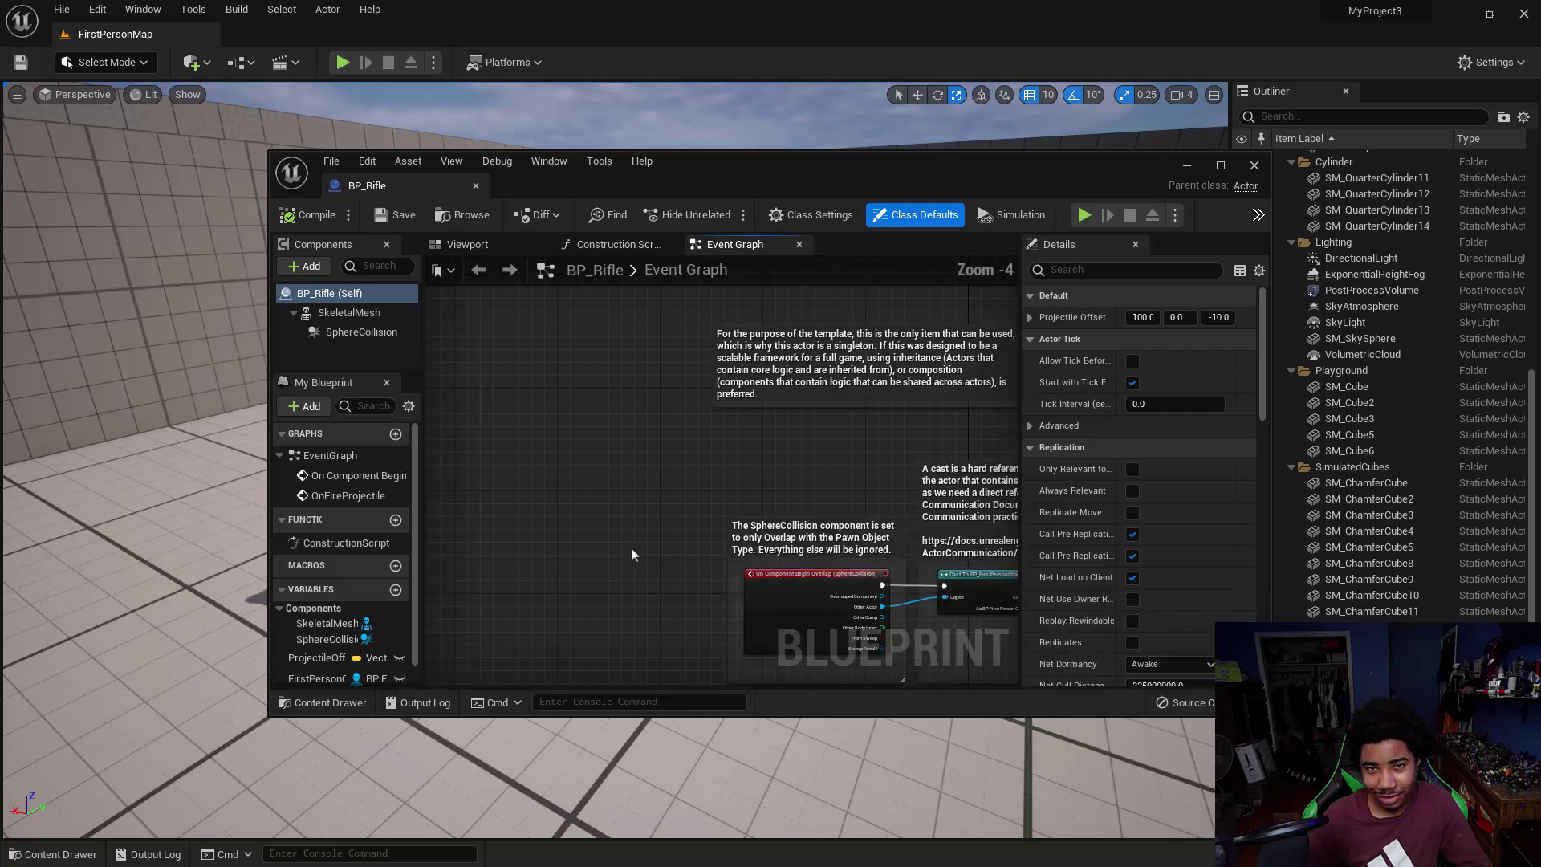
{"action": "right_click_drag", "start_coordinate": [632, 556], "coordinate": [896, 623]}
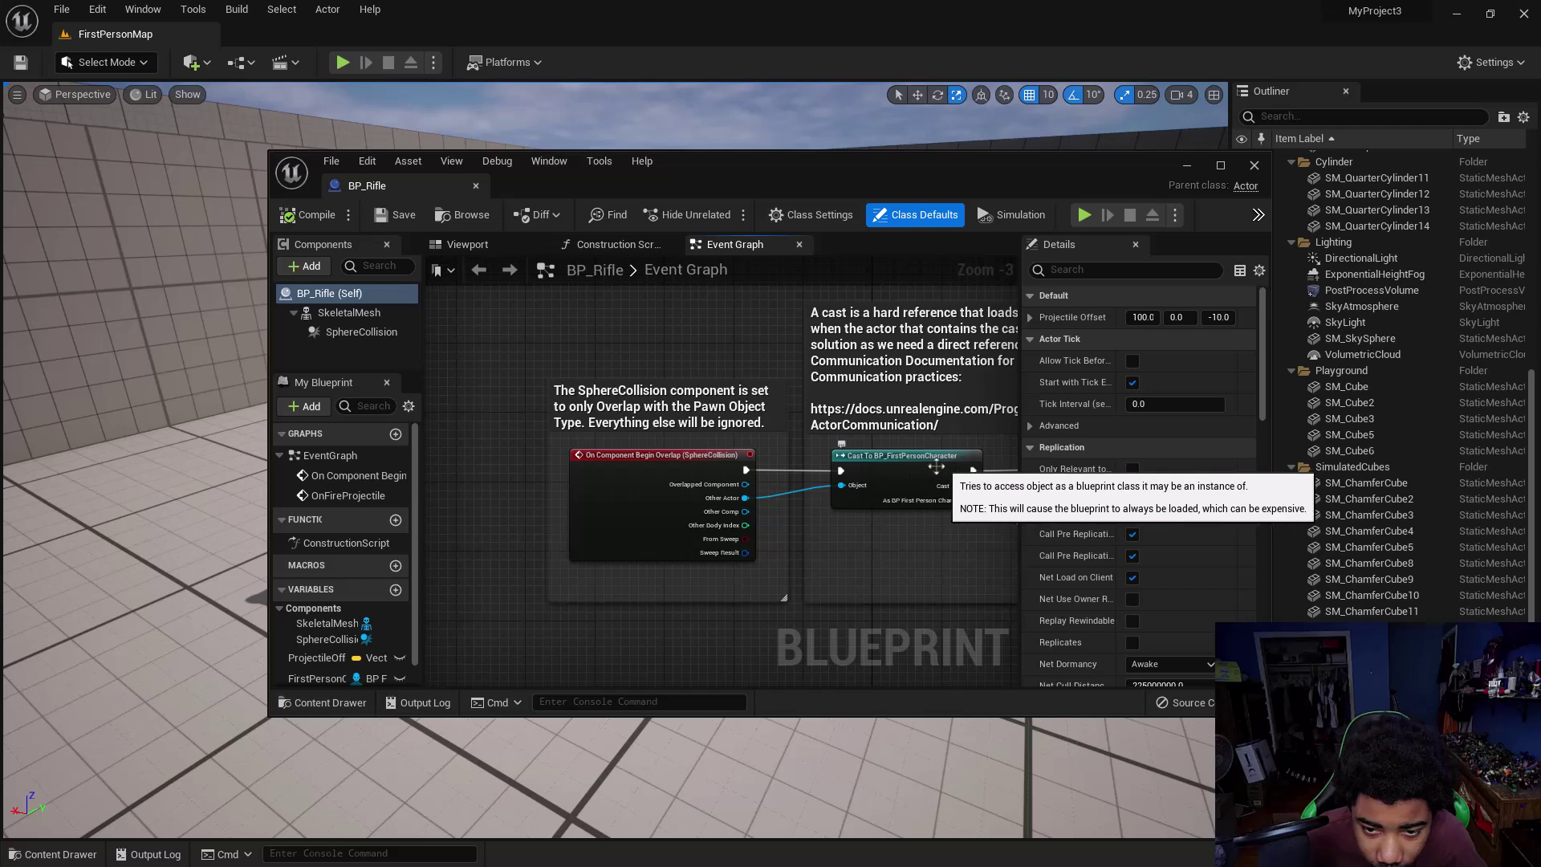
{"action": "right_click_drag", "start_coordinate": [950, 520], "coordinate": [694, 507]}
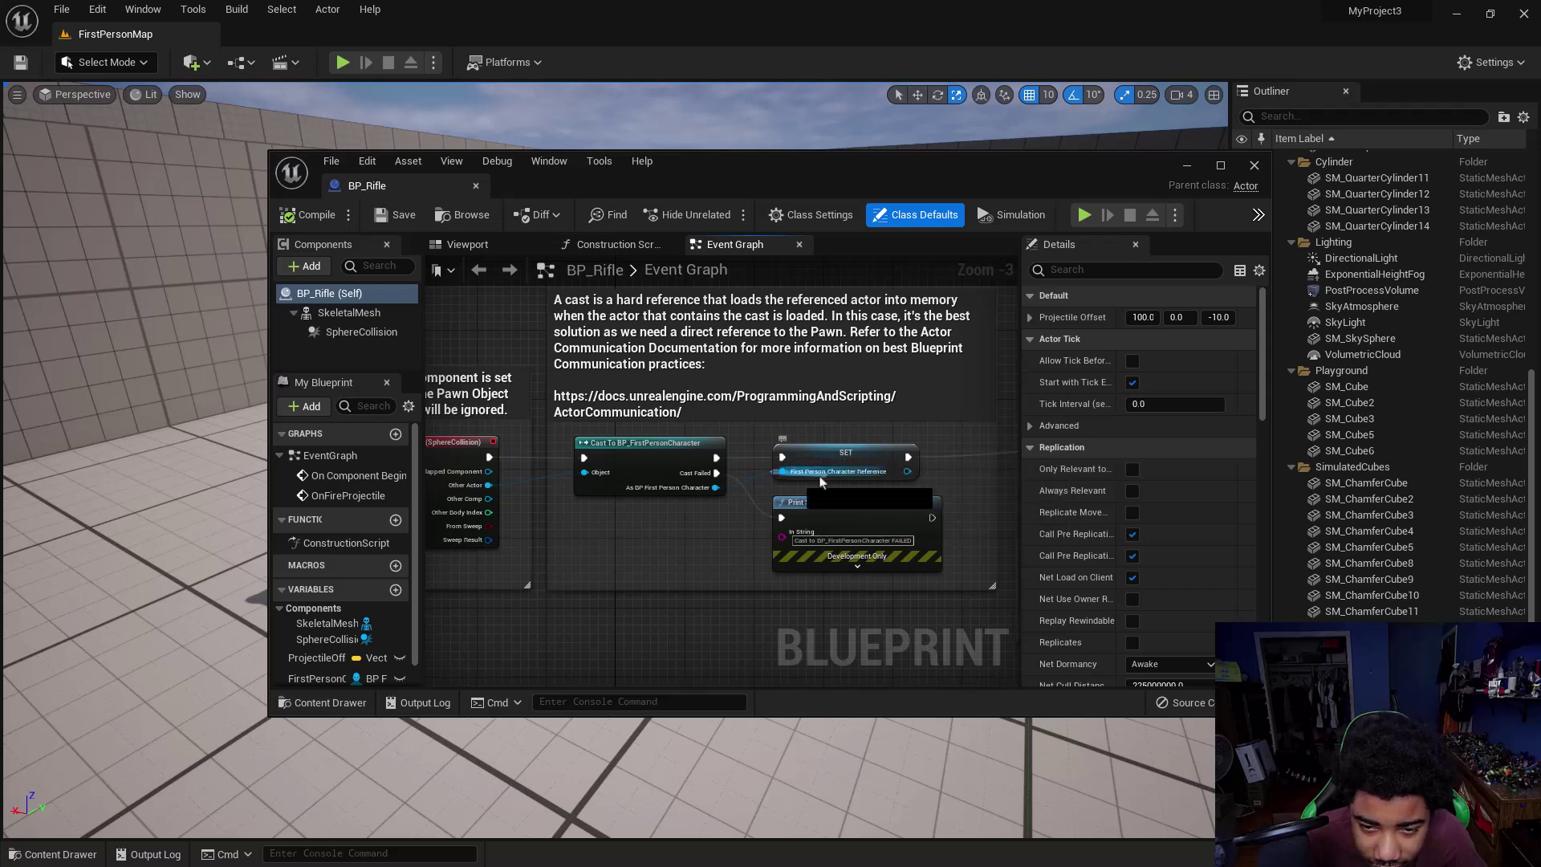
{"action": "right_click_drag", "start_coordinate": [808, 487], "coordinate": [615, 440]}
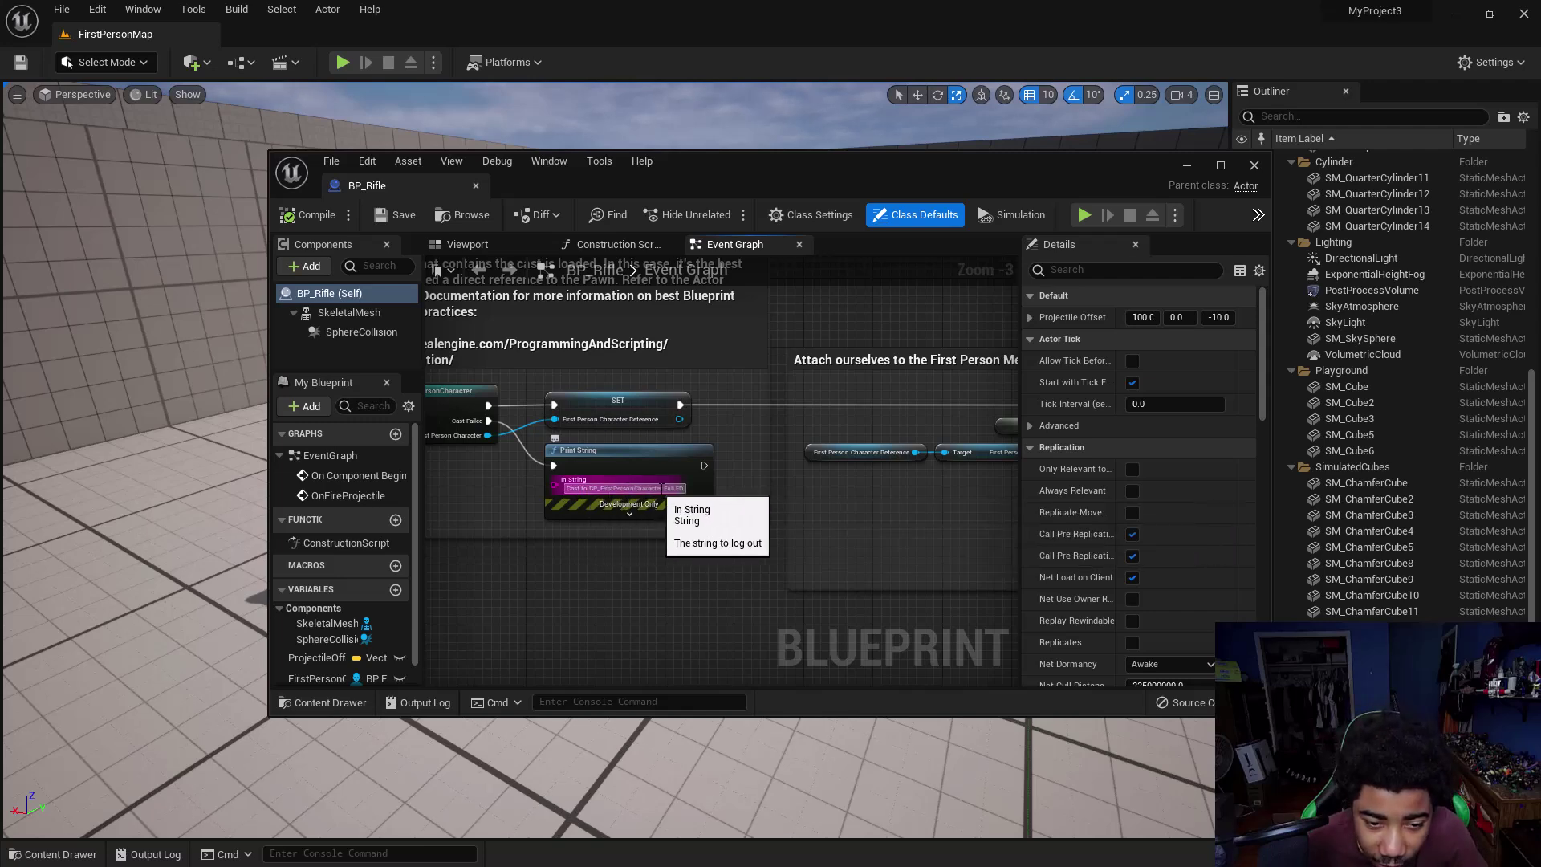
{"action": "right_click_drag", "start_coordinate": [814, 495], "coordinate": [621, 491]}
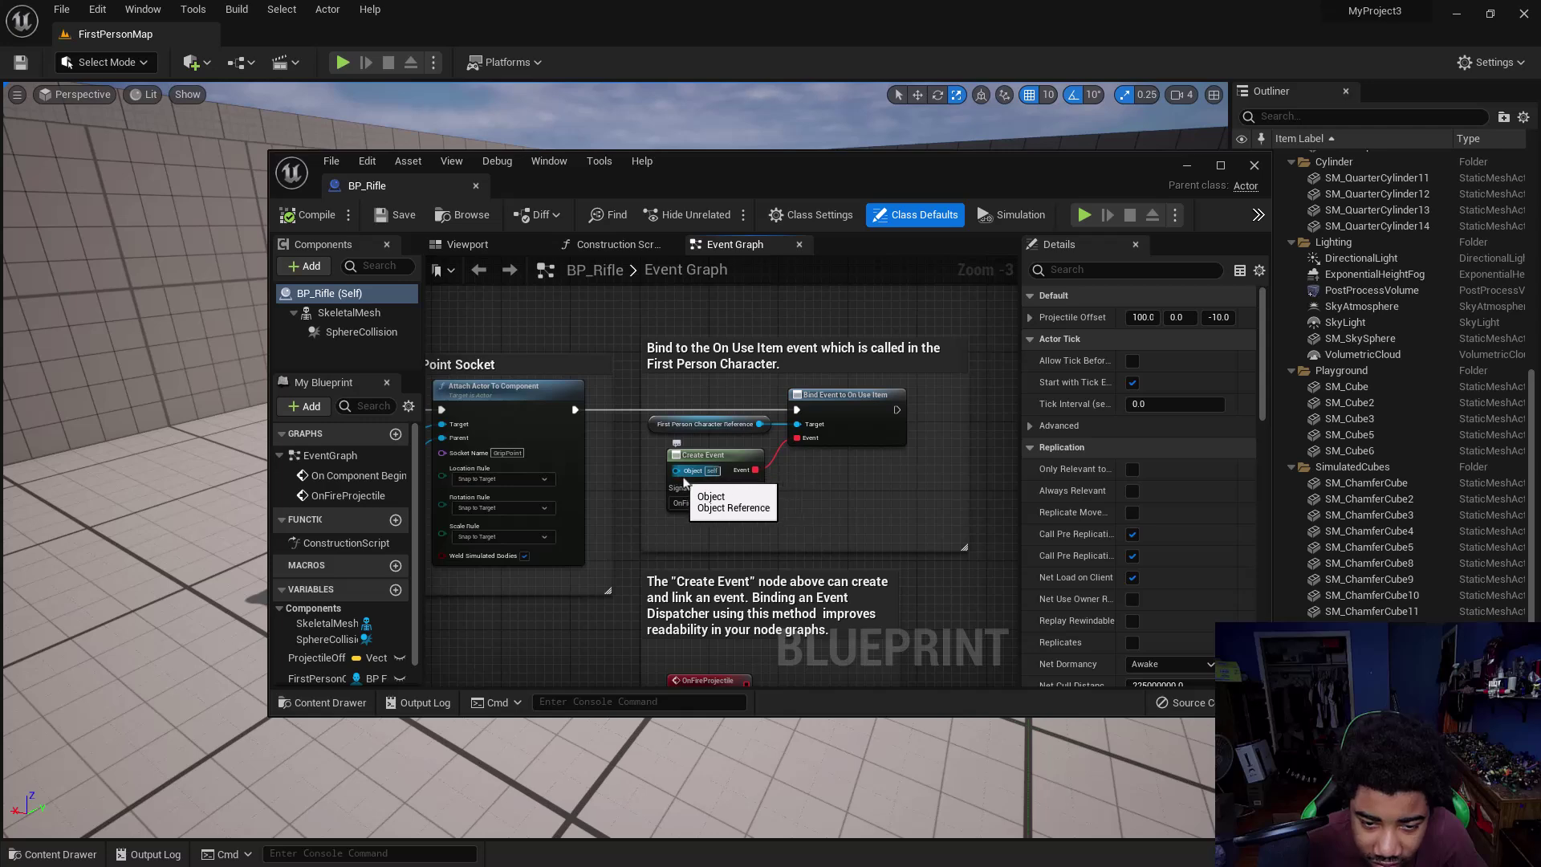
{"action": "scroll", "coordinate": [685, 481], "scroll_direction": "up", "scroll_amount": 3}
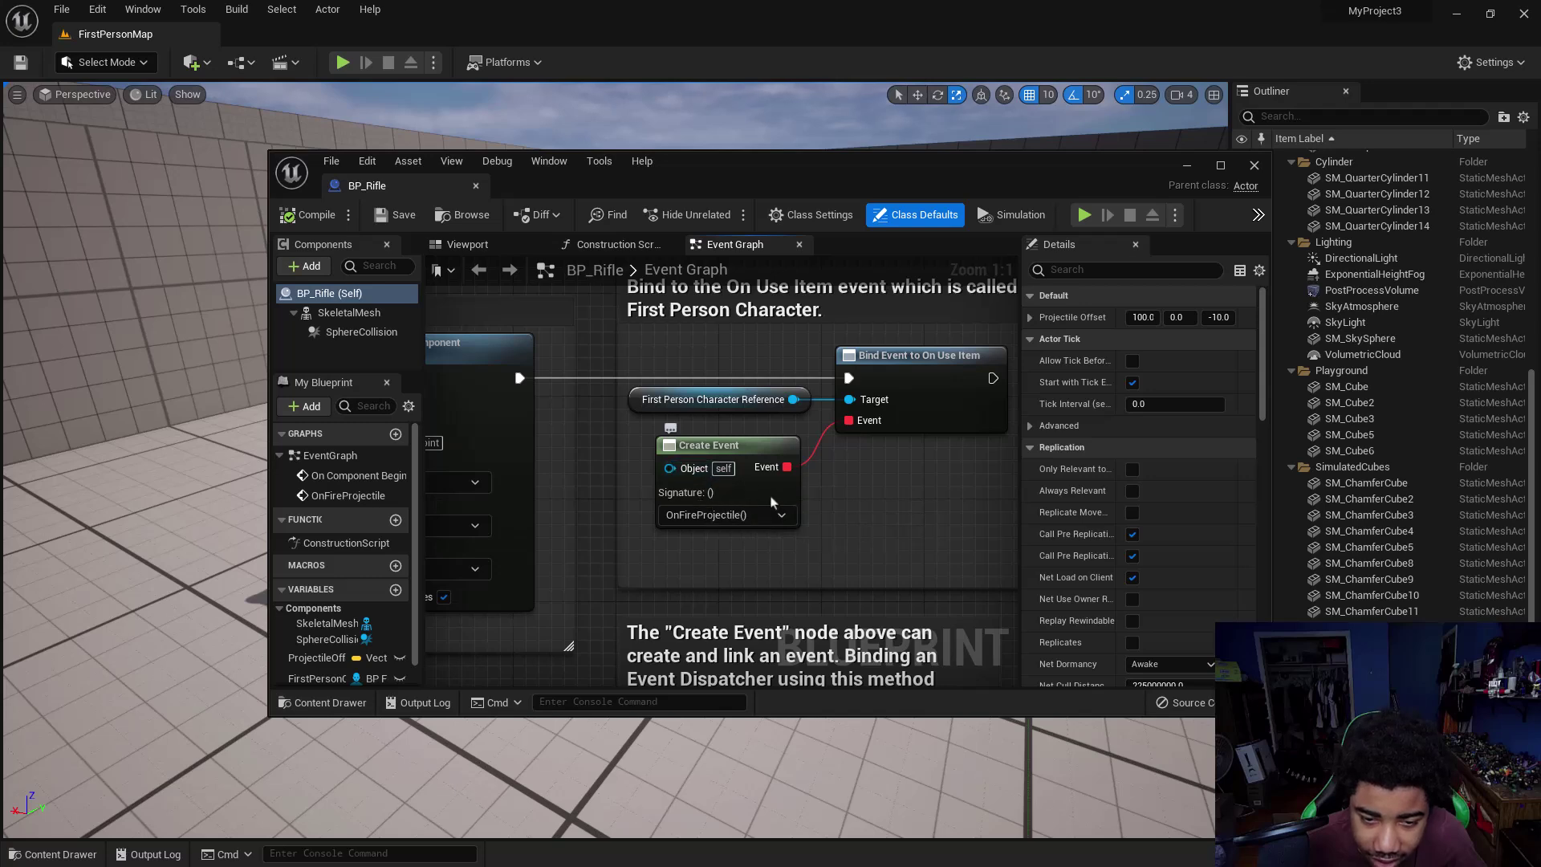
- Return to the start of the Event Graph and read the template comment about the rifle actor being a singleton
{"action": "scroll", "coordinate": [713, 522], "scroll_direction": "down", "scroll_amount": 5}
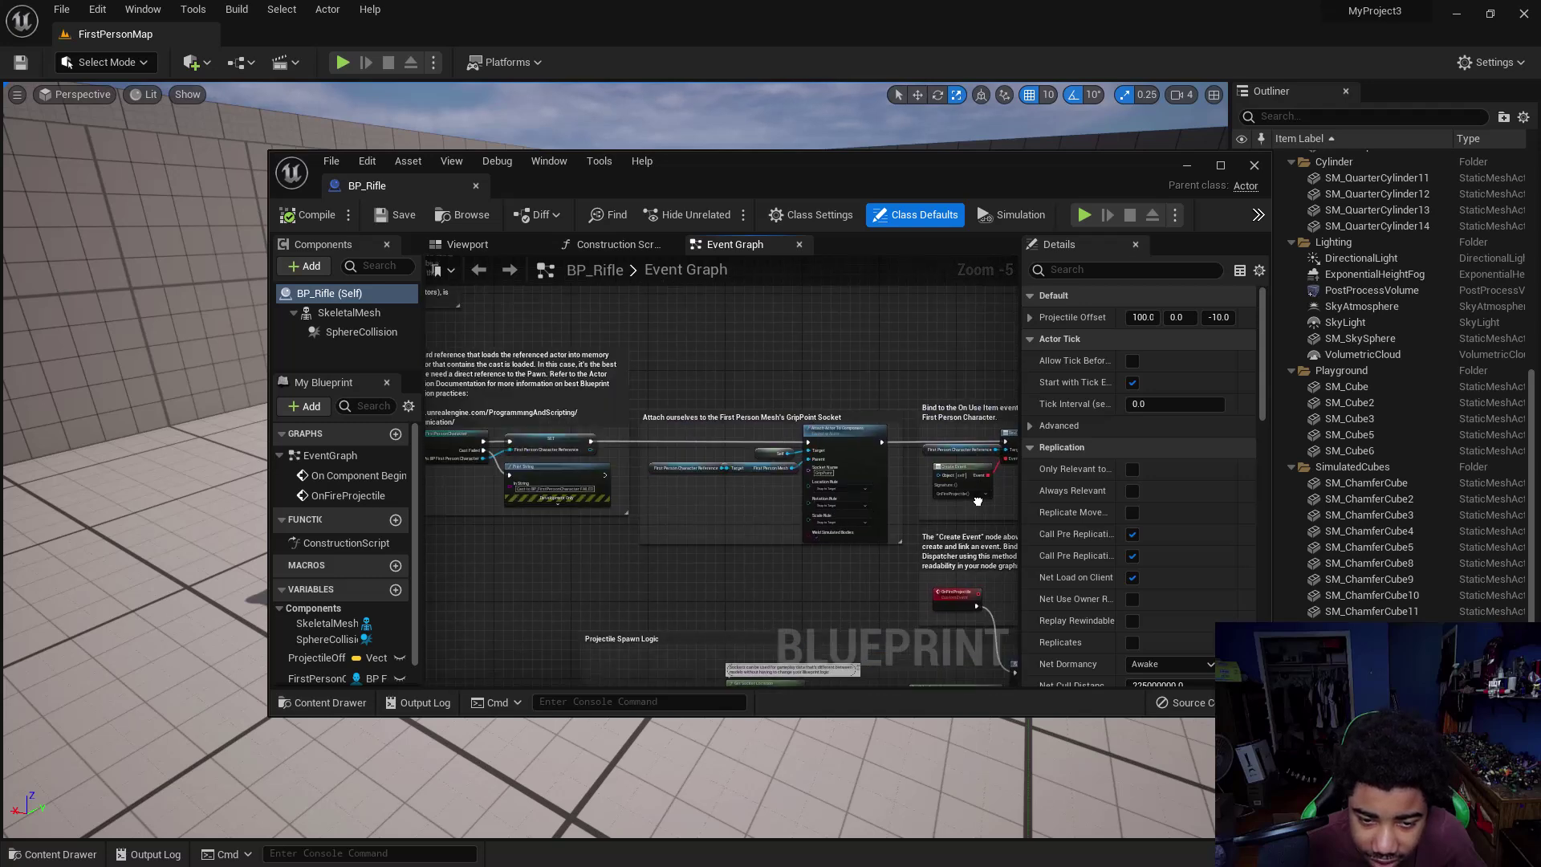
{"action": "right_click_drag", "start_coordinate": [574, 512], "coordinate": [793, 544]}
{"action": "scroll", "coordinate": [686, 472], "scroll_direction": "up", "scroll_amount": 4}
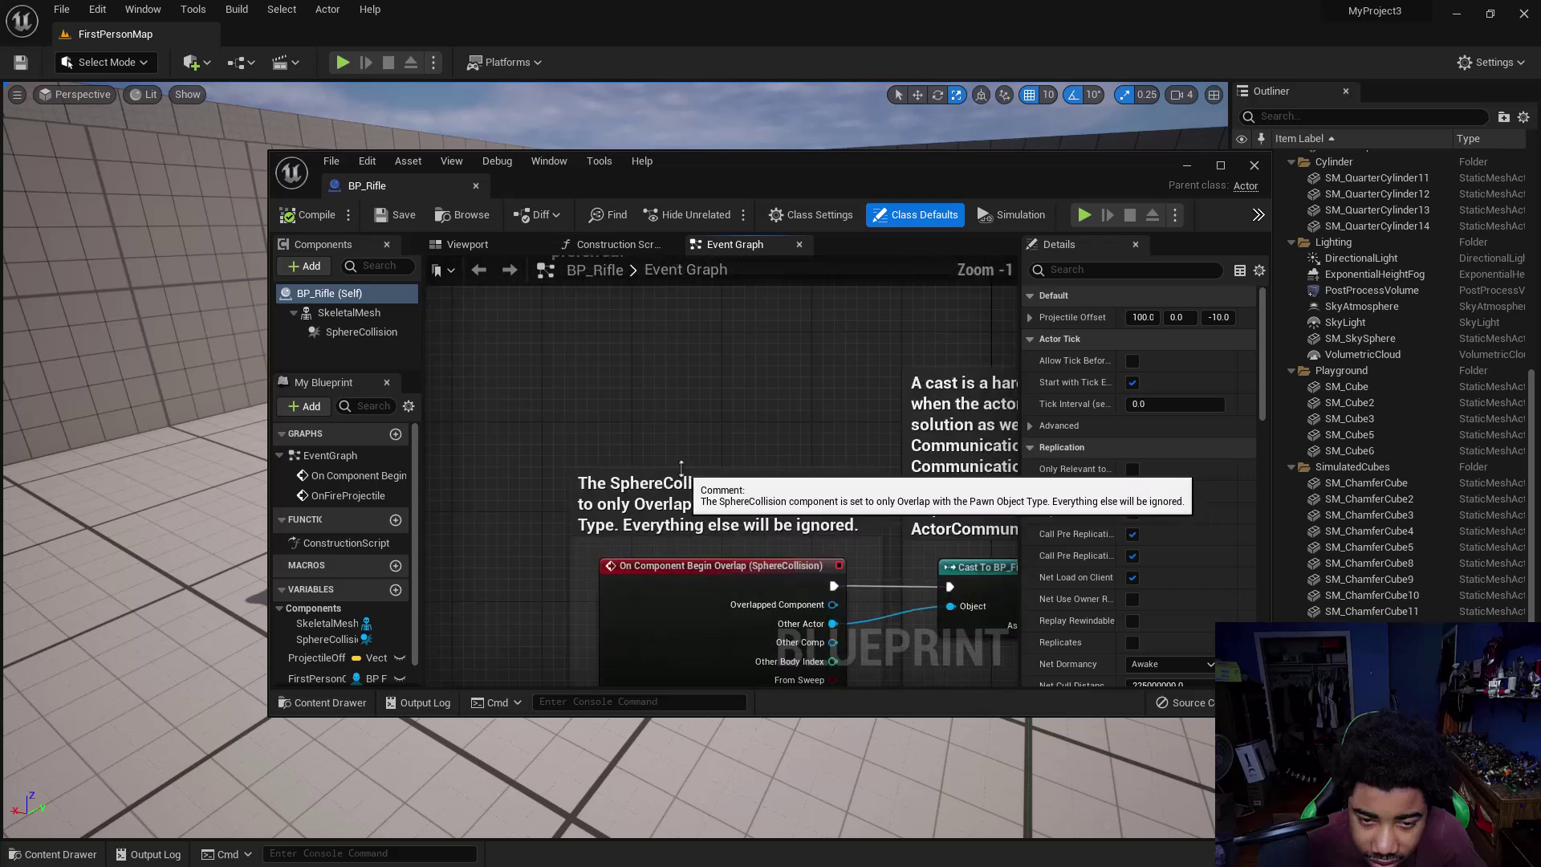
{"action": "right_click_drag", "start_coordinate": [683, 470], "coordinate": [684, 675]}
{"action": "right_click_drag", "start_coordinate": [626, 570], "coordinate": [499, 606]}
{"action": "right_click_drag", "start_coordinate": [498, 479], "coordinate": [587, 495]}
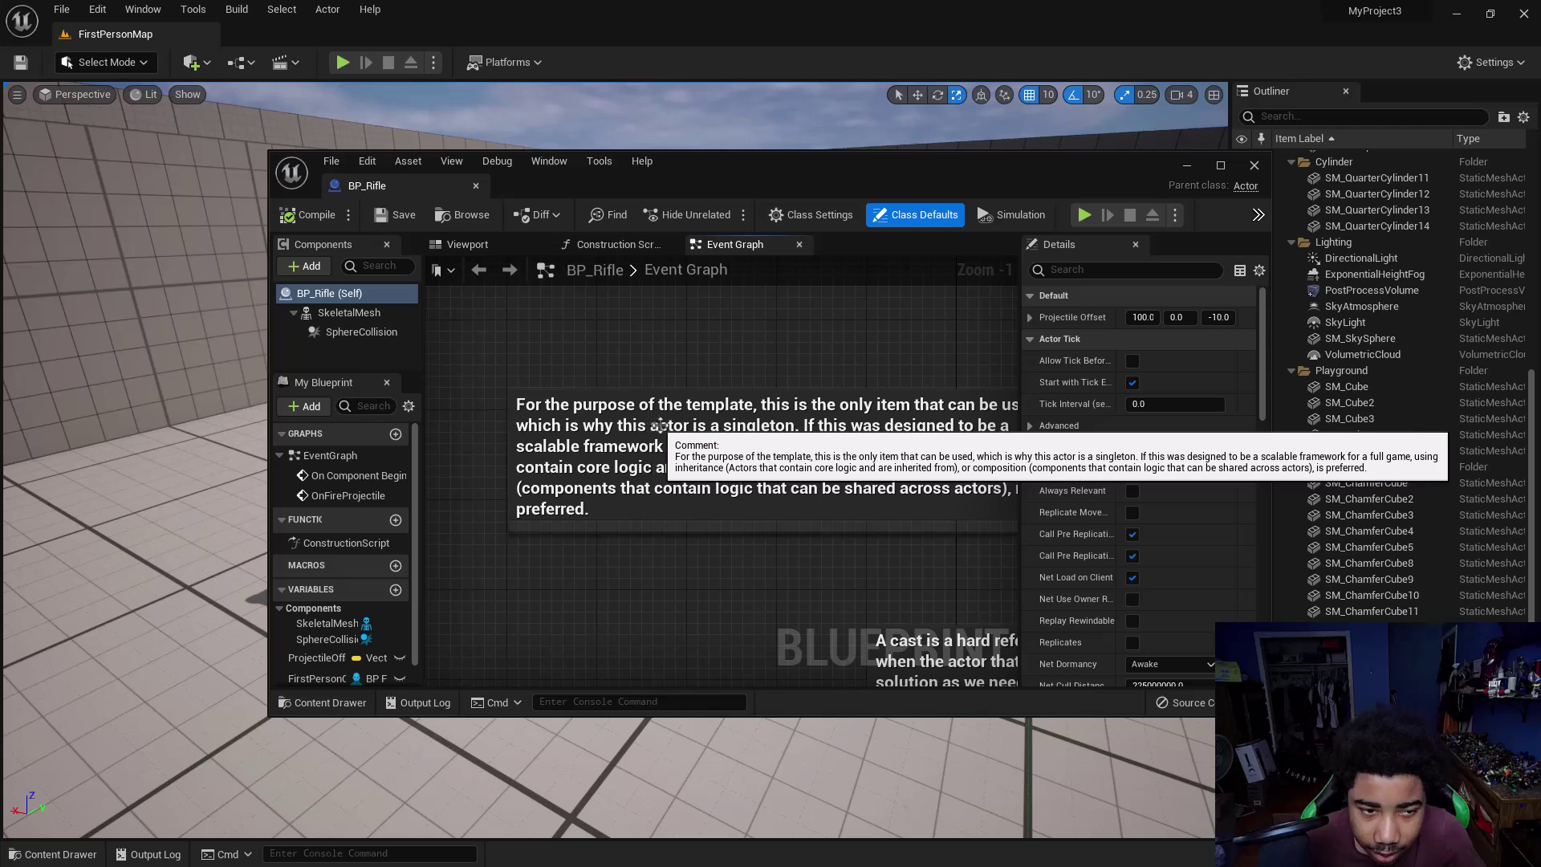
{"action": "right_click_drag", "start_coordinate": [733, 424], "coordinate": [655, 423]}
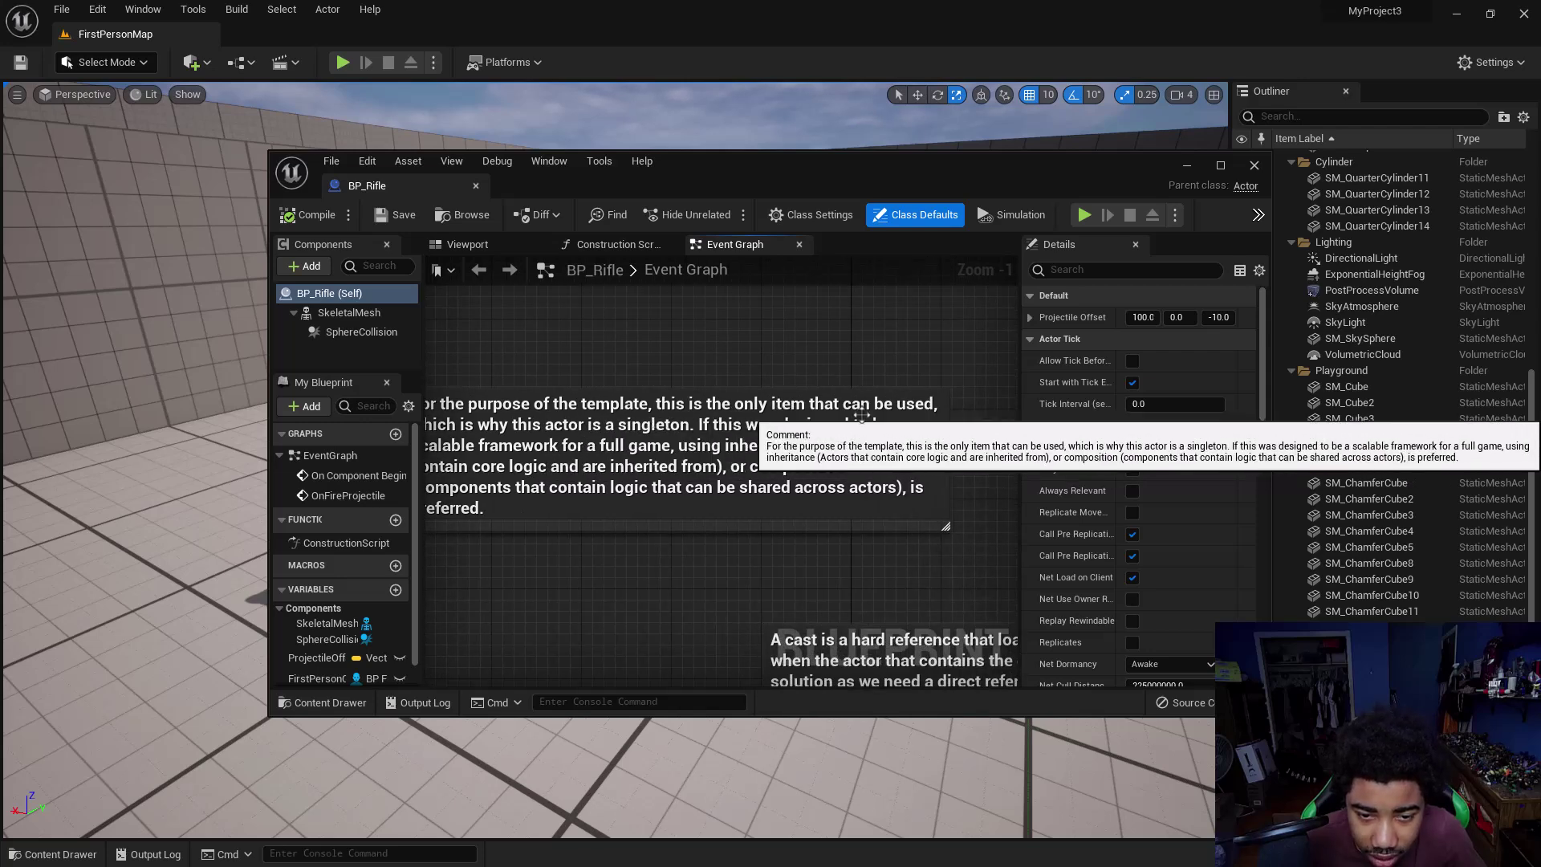
{"action": "mouse_move", "coordinate": [862, 416]}
{"action": "right_mouse_down"}
{"action": "mouse_move", "coordinate": [977, 427]}
{"action": "mouse_move", "coordinate": [867, 426]}
{"action": "right_mouse_up"}
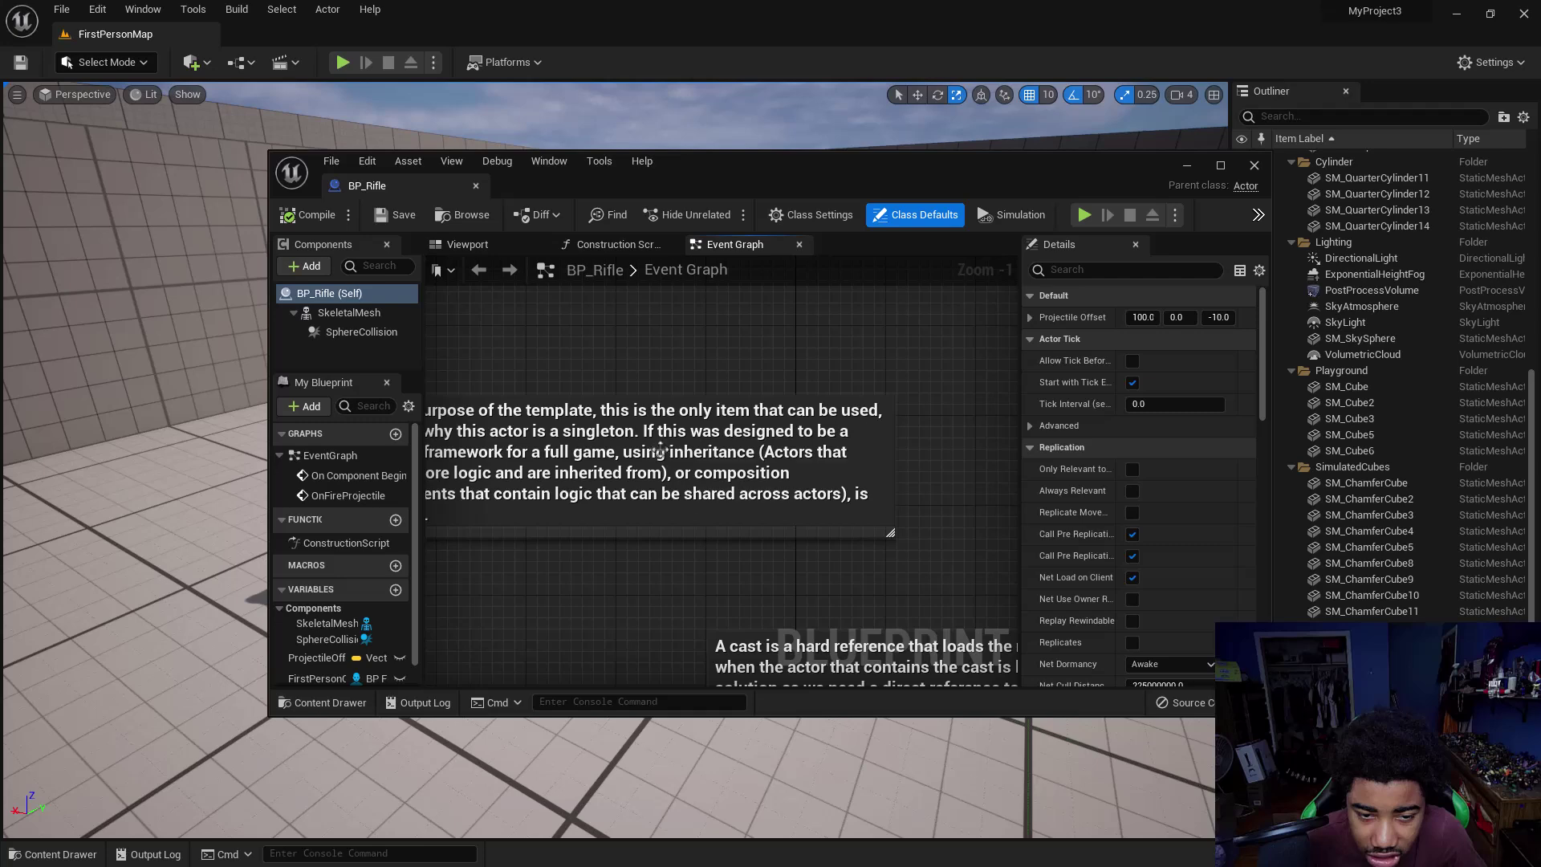
{"action": "right_click_drag", "start_coordinate": [674, 450], "coordinate": [713, 433]}
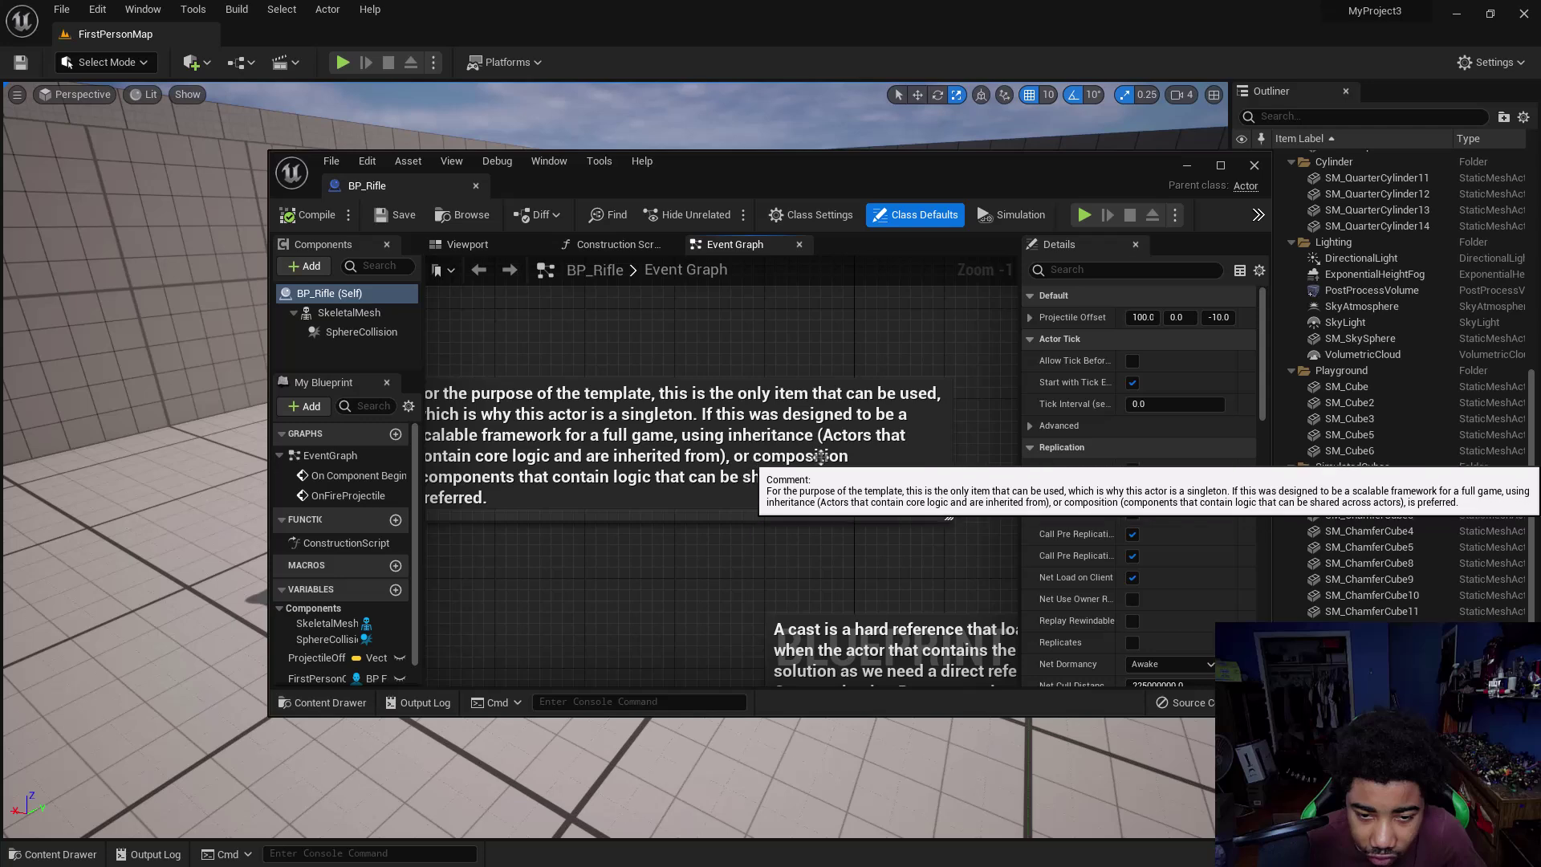
{"action": "right_click_drag", "start_coordinate": [626, 479], "coordinate": [678, 477]}
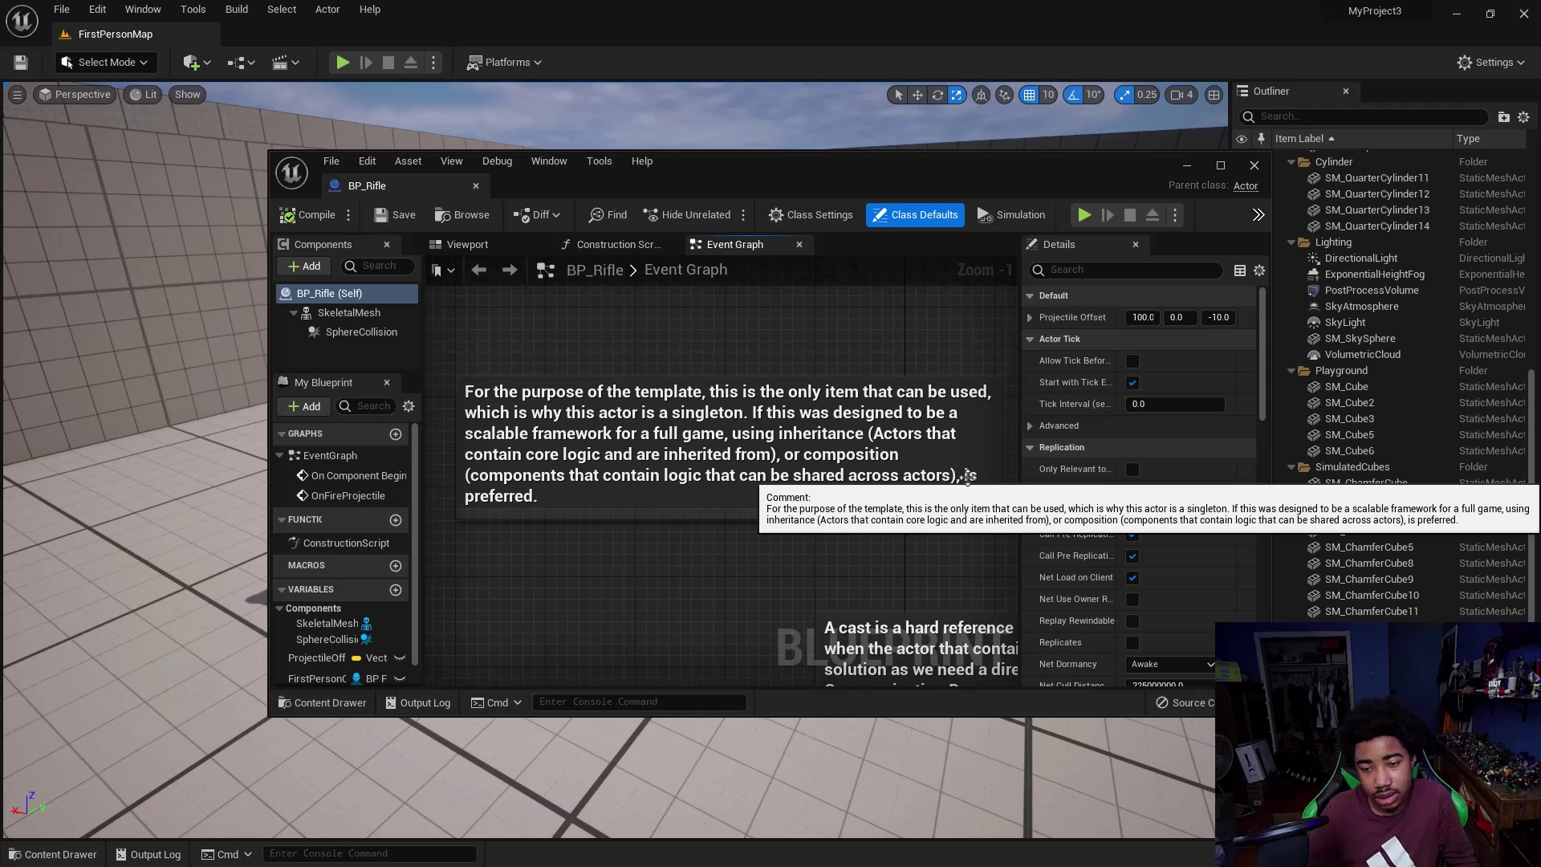
- Read the SphereCollision comment and examine how the On Component Begin Overlap event connects to the Cast To BP_FirstPersonCharacter node
{"action": "scroll", "coordinate": [802, 497], "scroll_direction": "down", "scroll_amount": 1}
{"action": "scroll", "coordinate": [756, 511], "scroll_direction": "up", "scroll_amount": 1}
{"action": "right_click_drag", "start_coordinate": [755, 511], "coordinate": [472, 343]}
{"action": "right_click_drag", "start_coordinate": [594, 446], "coordinate": [947, 344]}
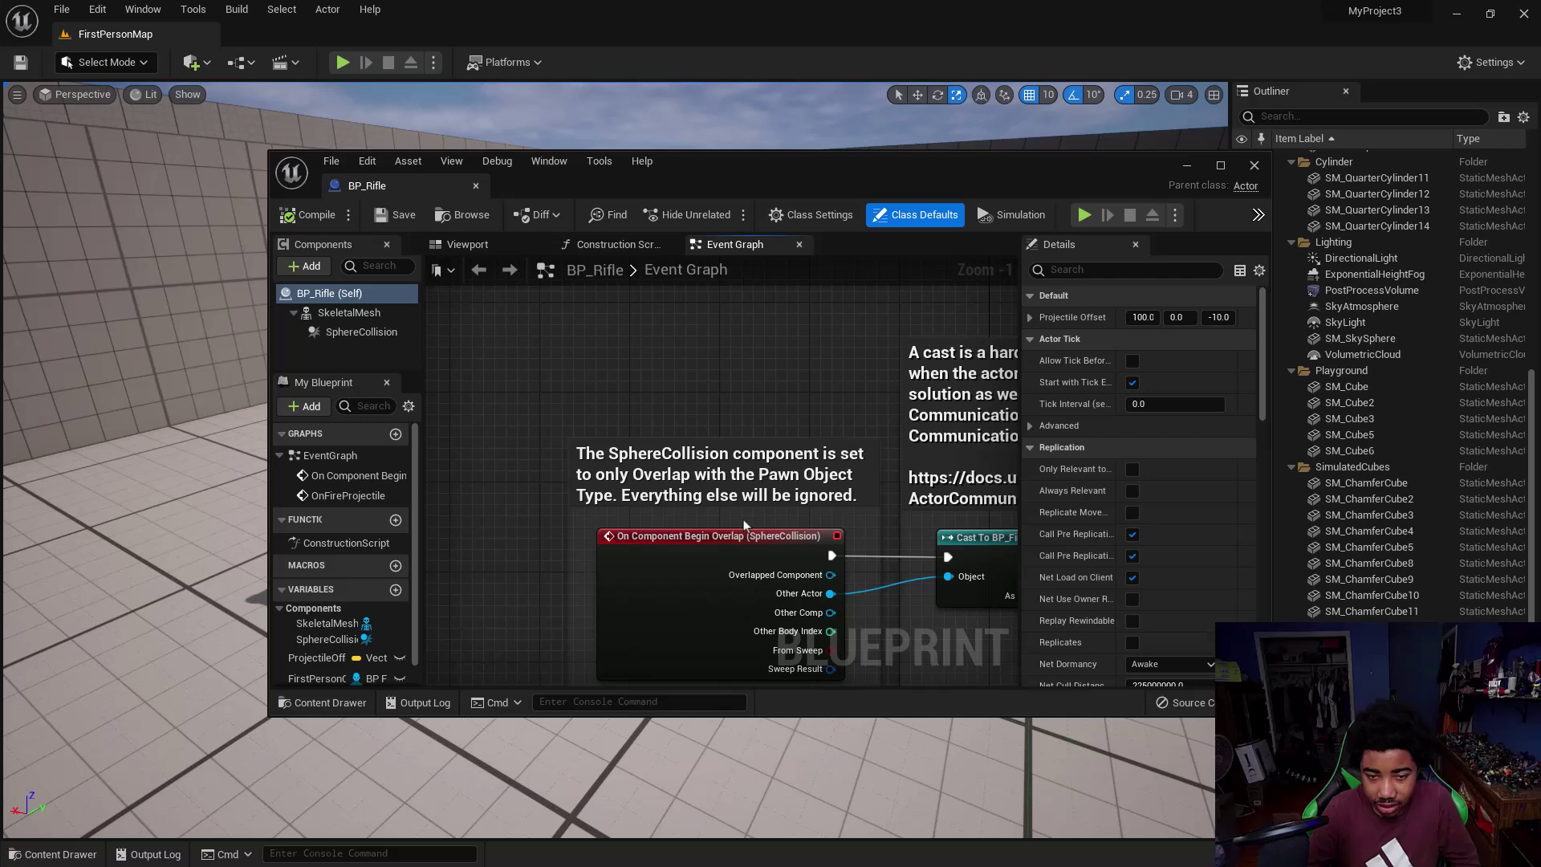
{"action": "scroll", "coordinate": [743, 524], "scroll_direction": "up", "scroll_amount": 1}
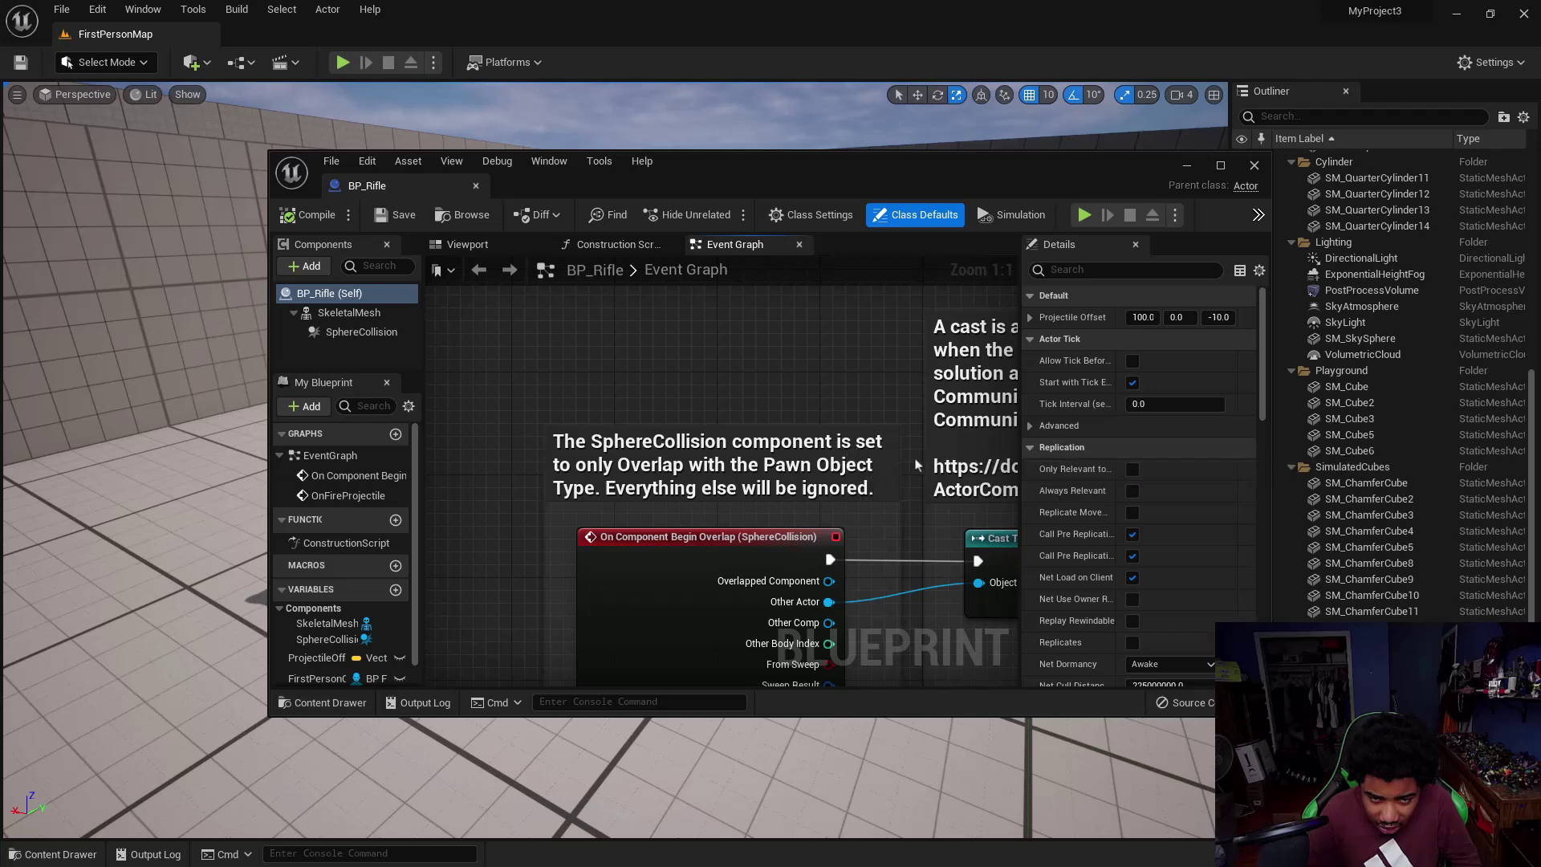
{"action": "right_click_drag", "start_coordinate": [901, 620], "coordinate": [751, 426]}
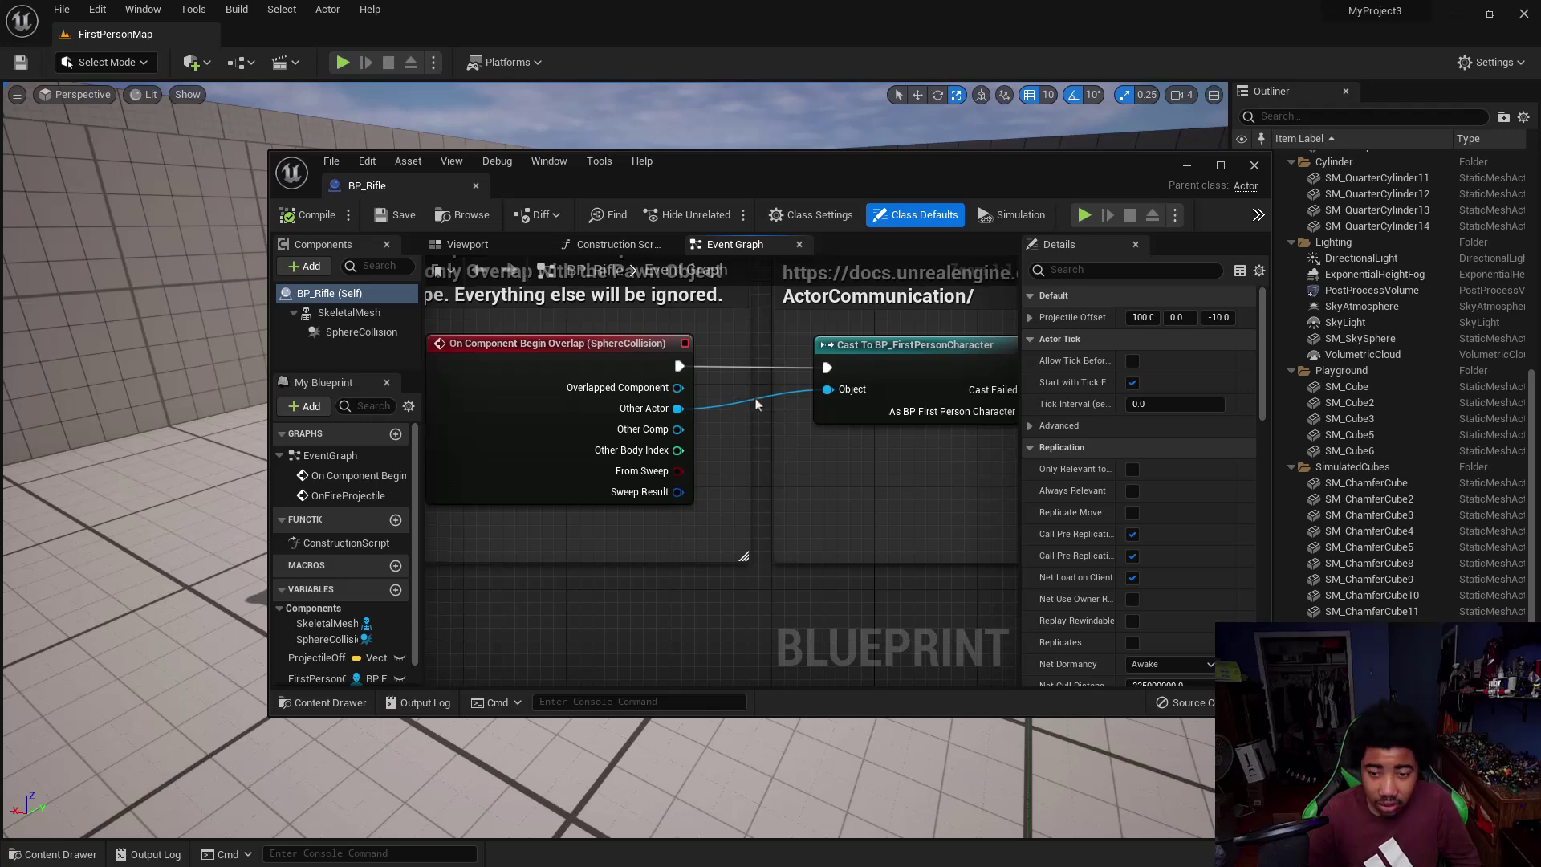
- Examine the remaining pins of the On Component Begin Overlap node and open the rifle's Construction Script
{"action": "right_click_drag", "start_coordinate": [750, 483], "coordinate": [763, 555]}
{"action": "scroll", "coordinate": [766, 556], "scroll_direction": "down", "scroll_amount": 1}
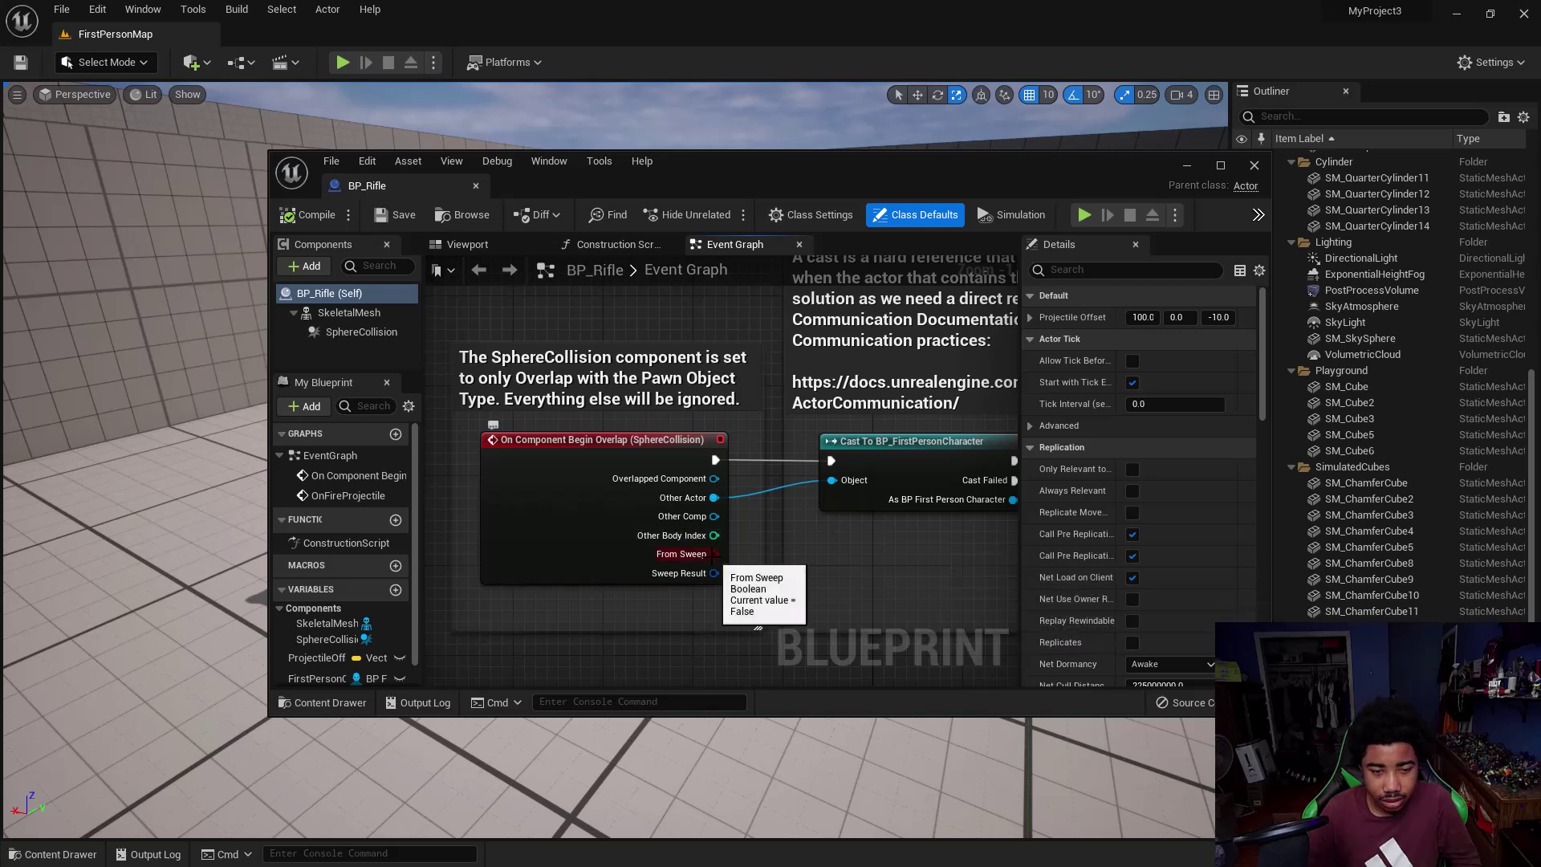
{"action": "right_click_drag", "start_coordinate": [783, 579], "coordinate": [769, 610]}
{"action": "left_click", "coordinate": [589, 244]}
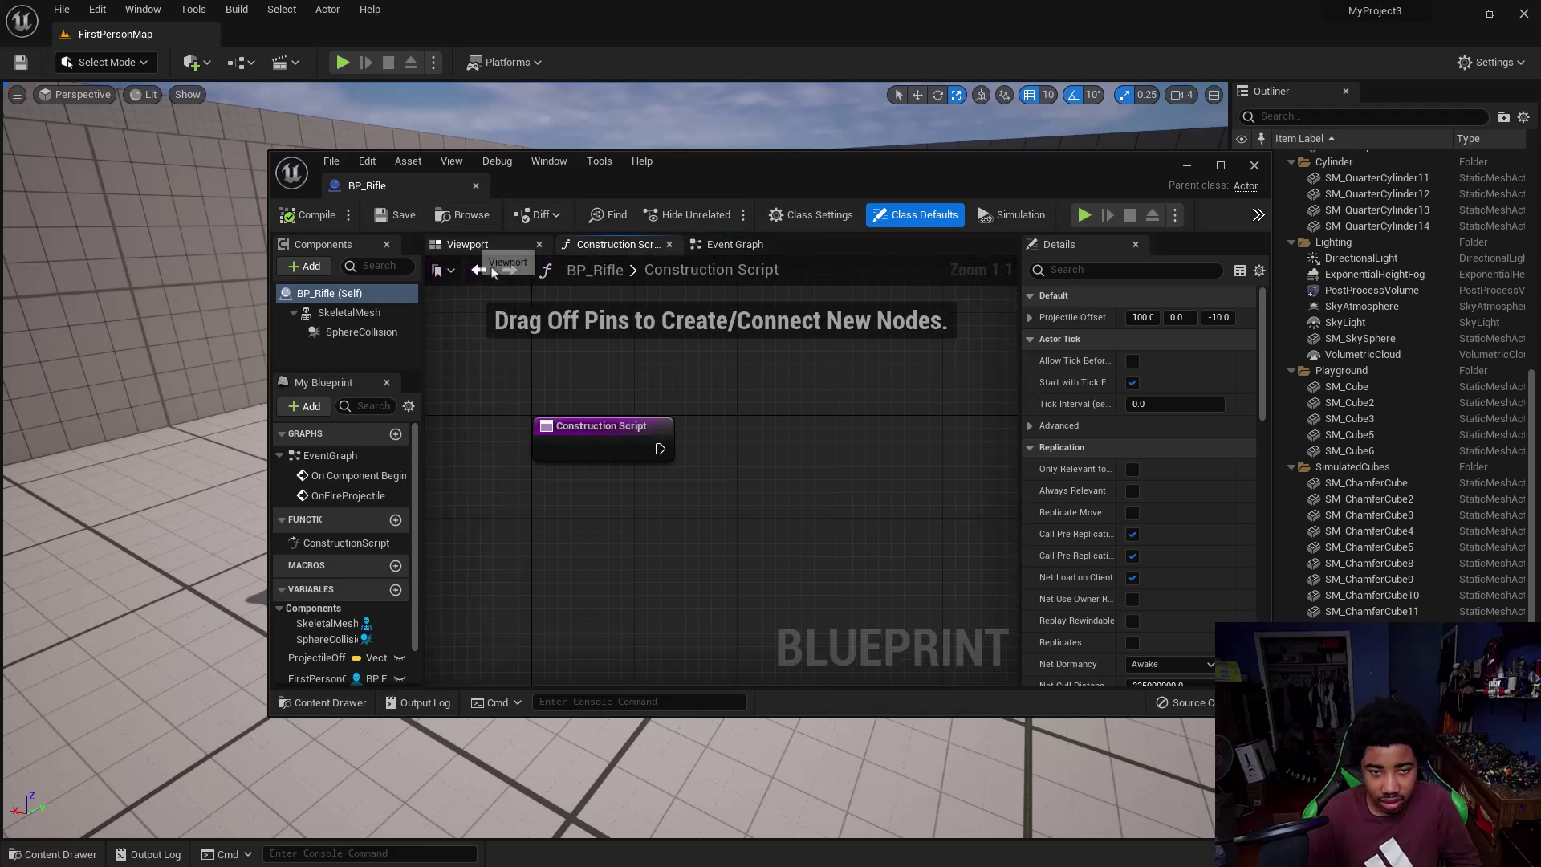
- Open the BP_Rifle Viewport and inspect the rifle model and its collision sphere up close
{"action": "left_click", "coordinate": [470, 245]}
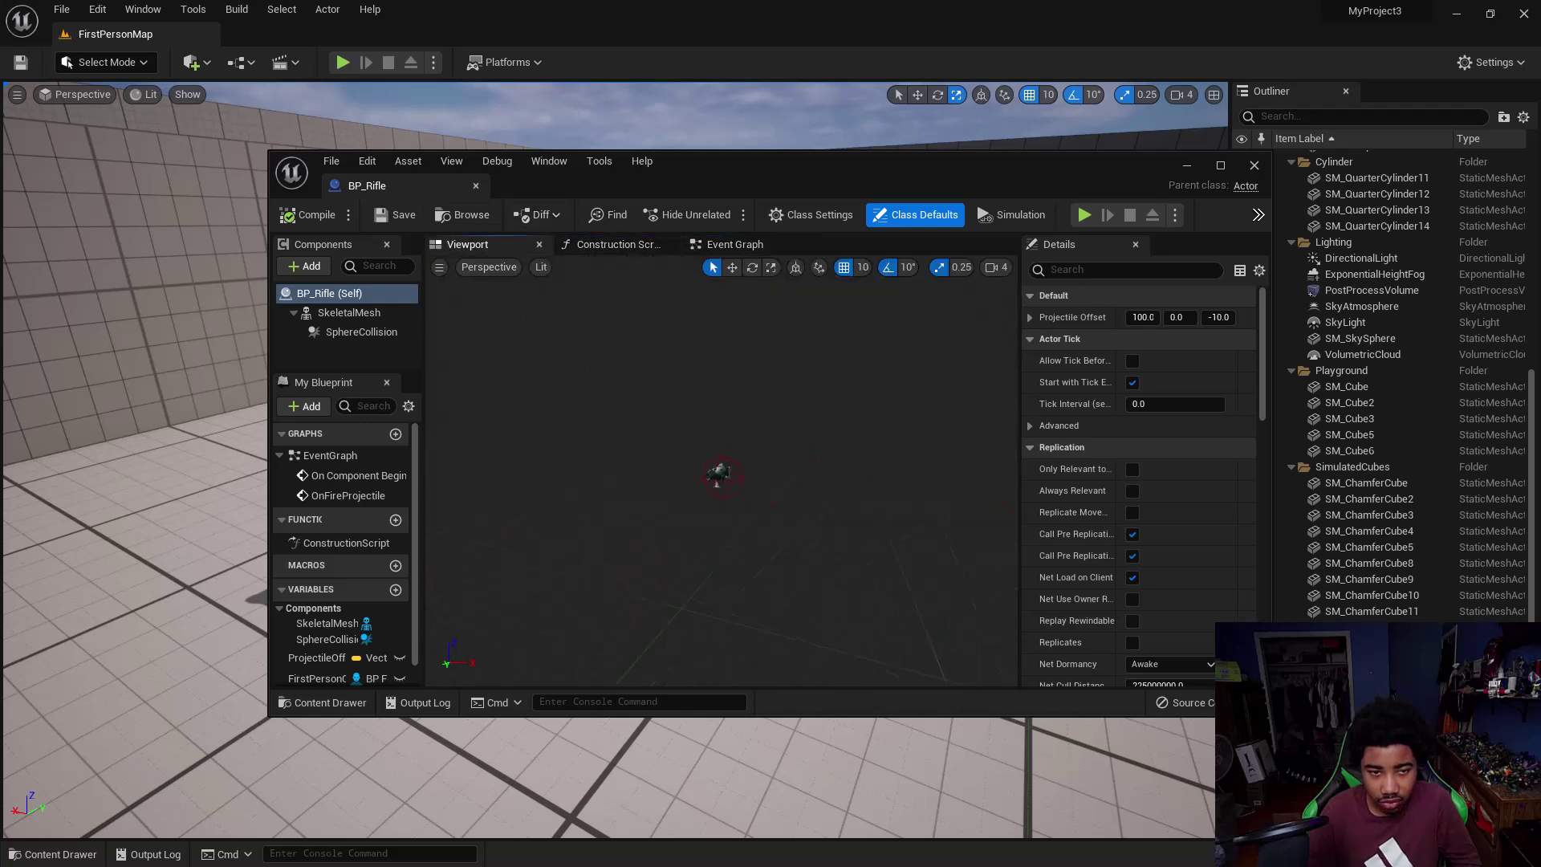
{"action": "right_click_drag", "start_coordinate": [722, 473], "coordinate": [706, 409]}
{"action": "left_click_drag", "start_coordinate": [818, 175], "coordinate": [781, 188]}
{"action": "right_click_drag", "start_coordinate": [685, 466], "coordinate": [626, 554]}
{"action": "mouse_move", "coordinate": [560, 510]}
{"action": "left_mouse_down"}
{"action": "mouse_move", "coordinate": [610, 498]}
{"action": "mouse_move", "coordinate": [560, 511]}
{"action": "left_mouse_up"}
{"action": "left_click_drag", "start_coordinate": [899, 509], "coordinate": [883, 481]}
{"action": "key", "text": "f"}
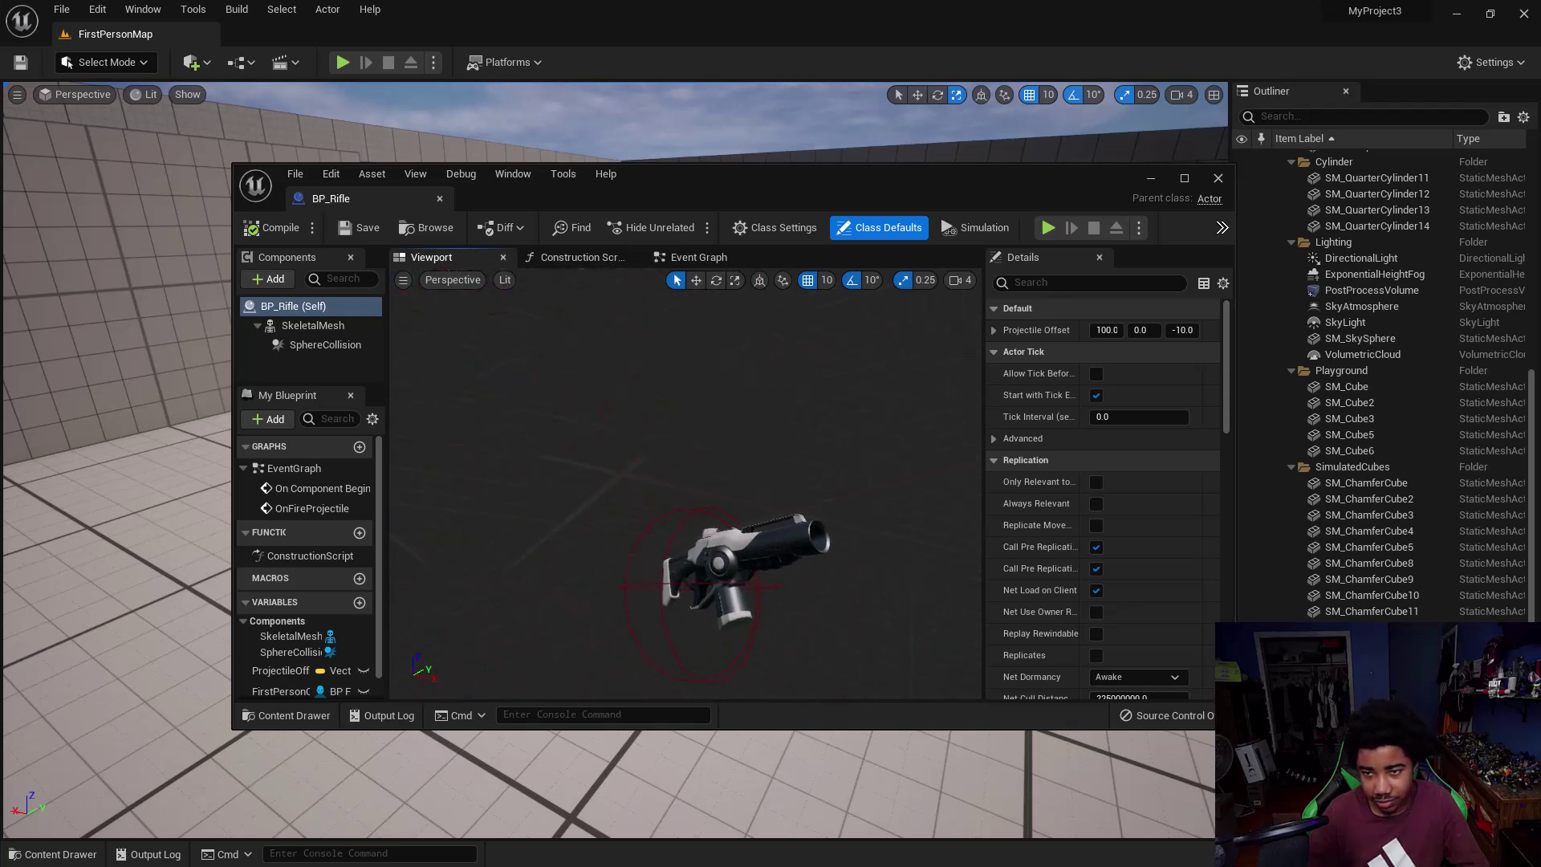
- Display the rifle blueprint's Class Settings and turn on Hide Unrelated
{"action": "left_click", "coordinate": [761, 226]}
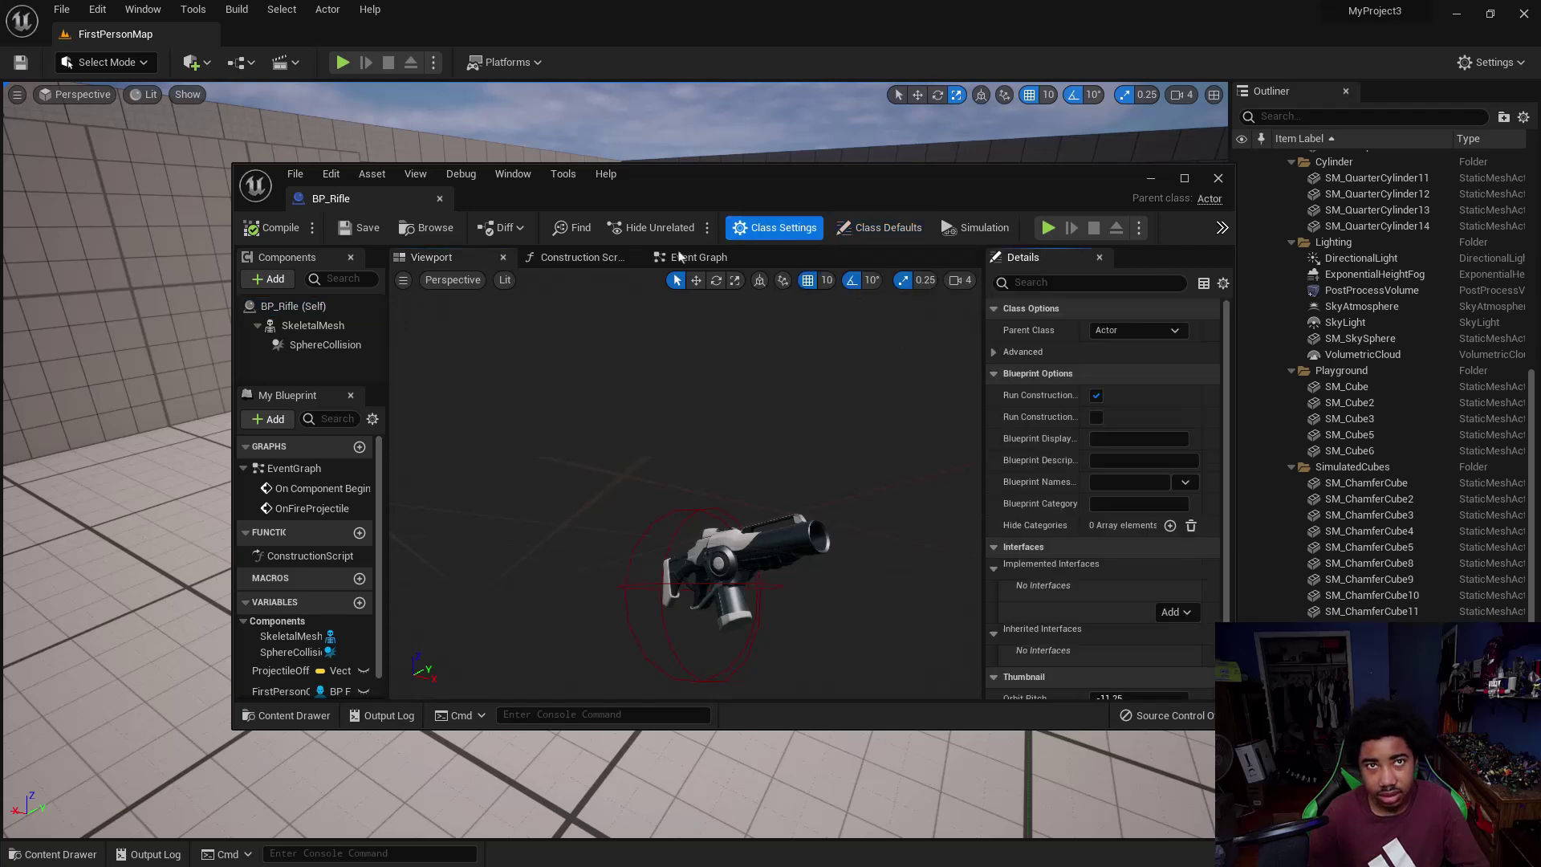
{"action": "left_click", "coordinate": [650, 228]}
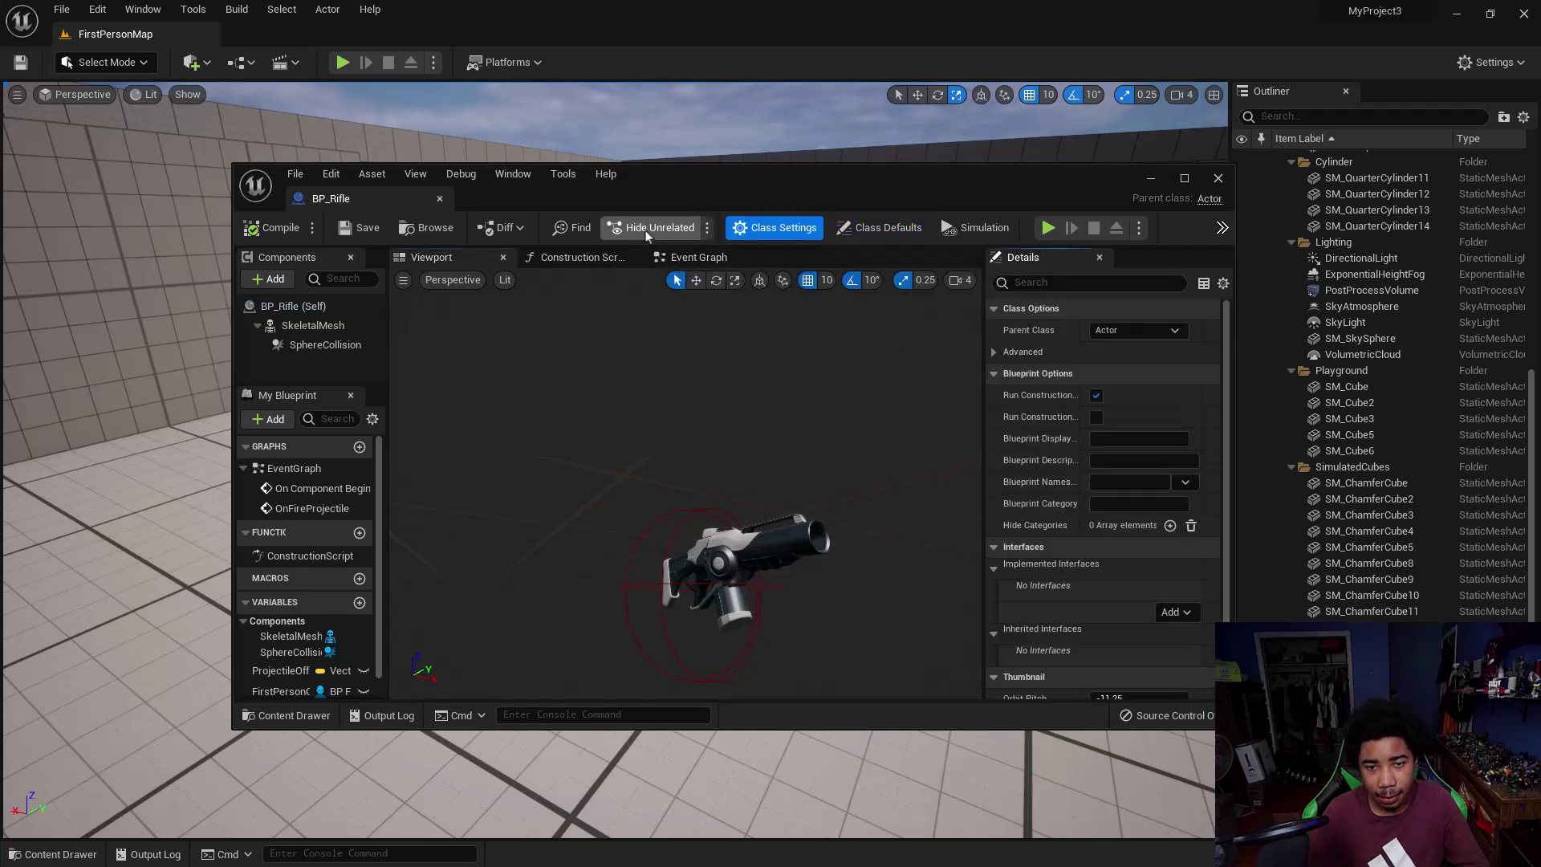
{"action": "left_click", "coordinate": [573, 227]}
- Locate the BP_Rifle asset in the project's Blueprints folder and select BP_FirstPersonCharacter there
{"action": "left_click", "coordinate": [438, 228]}
{"action": "left_click", "coordinate": [446, 255]}
{"action": "left_click", "coordinate": [461, 230]}
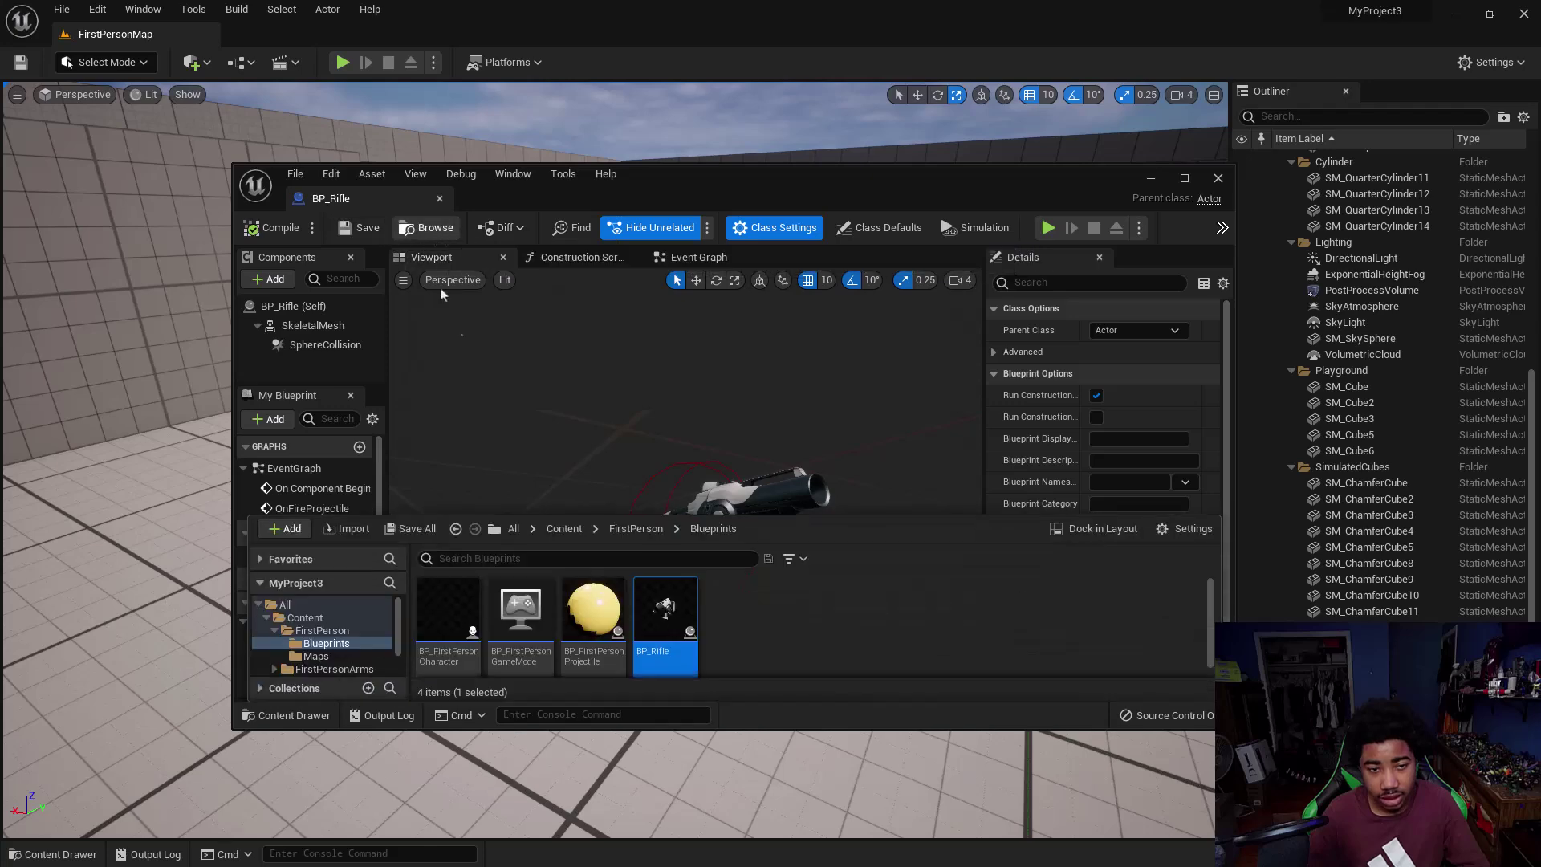
{"action": "left_click", "coordinate": [455, 616]}
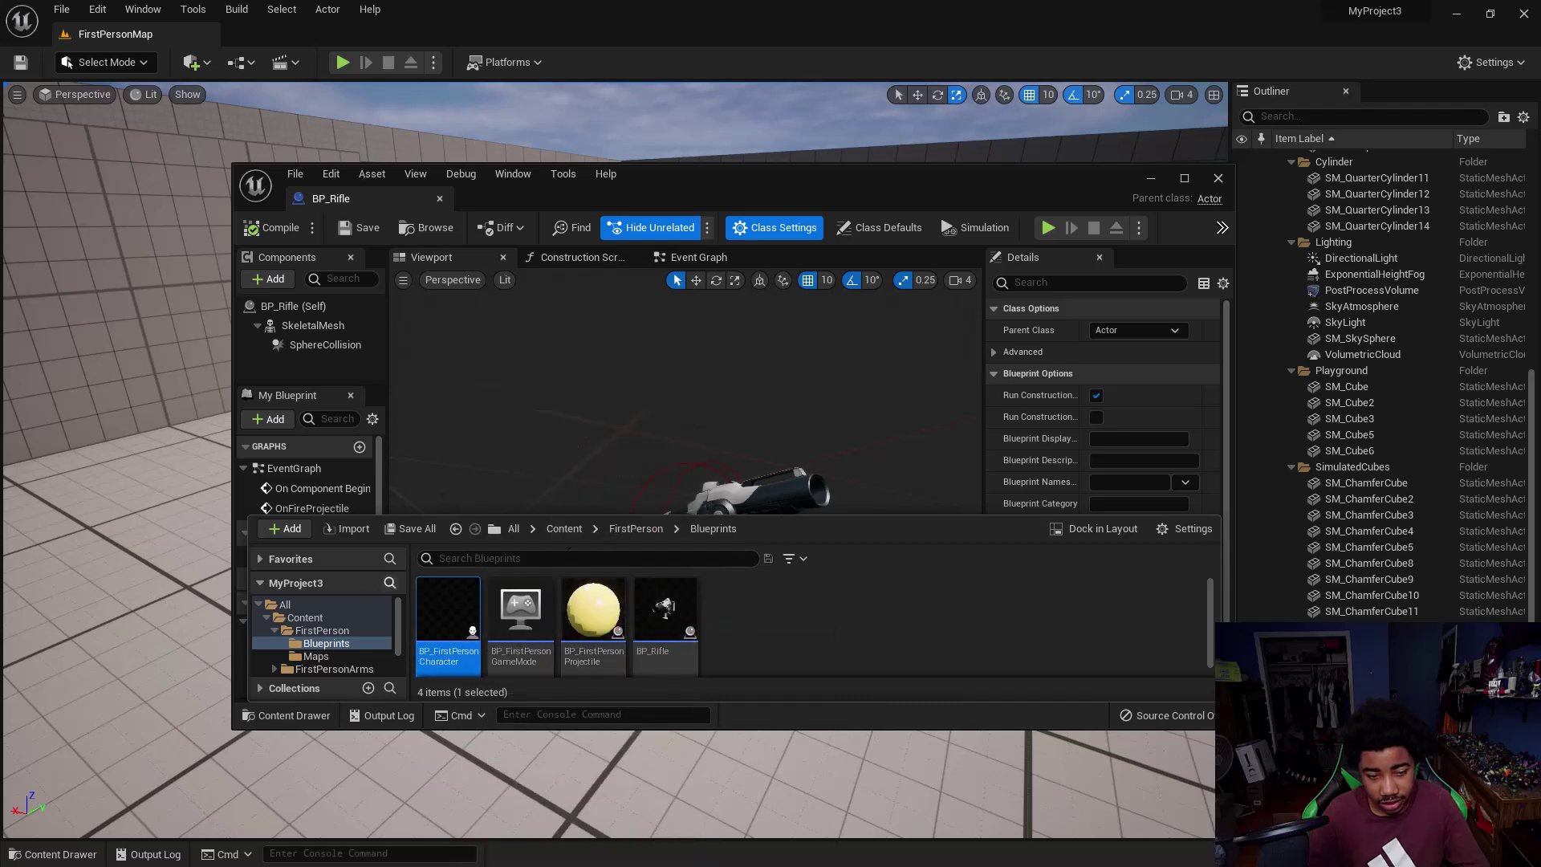
- Close the BP_Rifle blueprint editor and look over the FirstPersonMap level from above the rifle
{"action": "left_click", "coordinate": [1217, 179]}
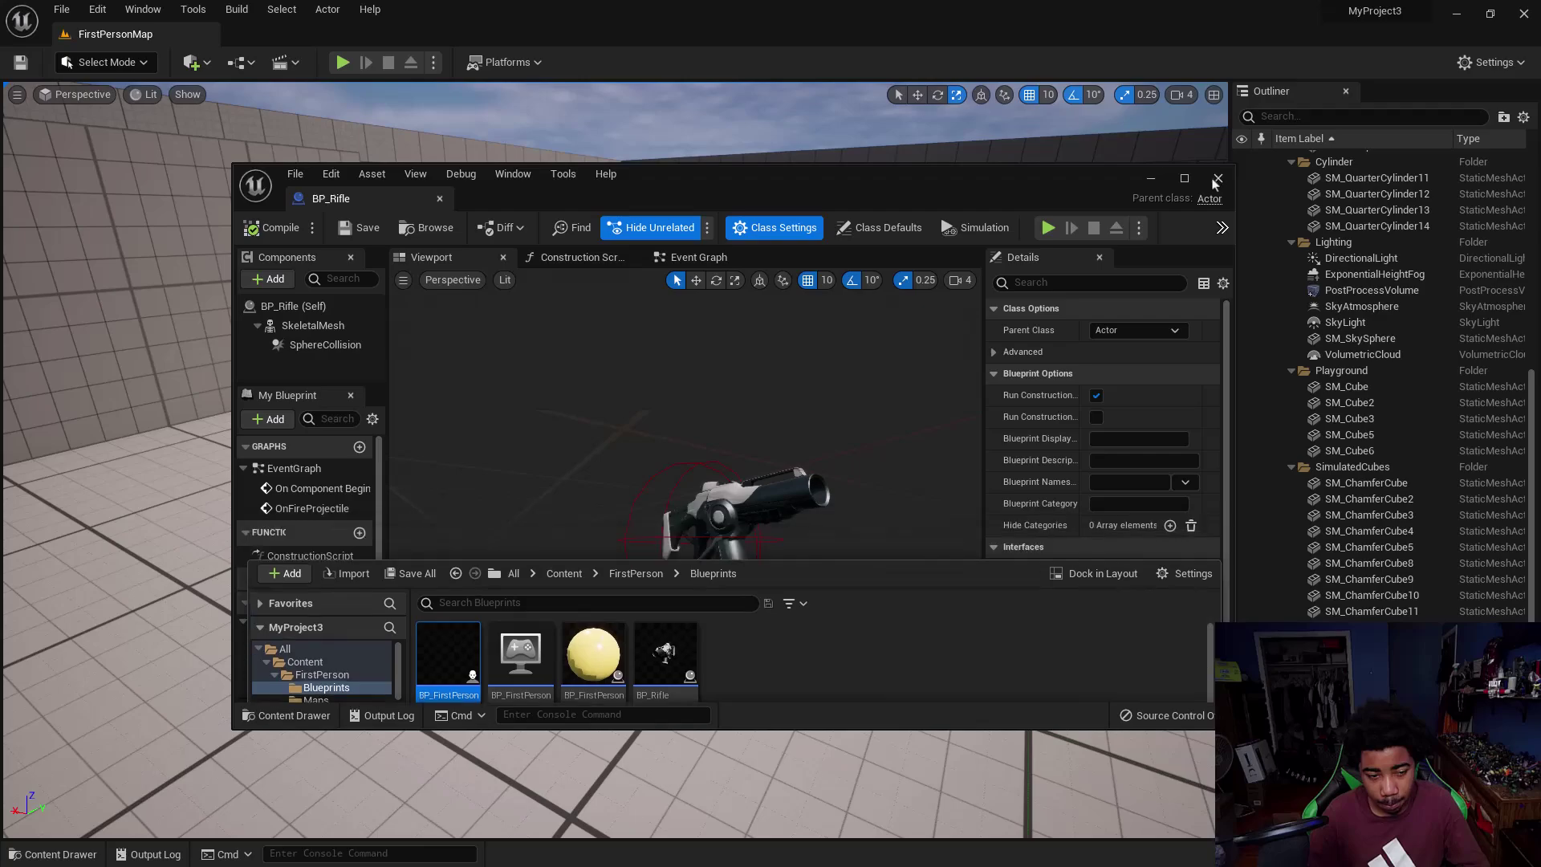
{"action": "right_click_drag", "start_coordinate": [913, 409], "coordinate": [1061, 110]}
{"action": "key", "text": "w"}
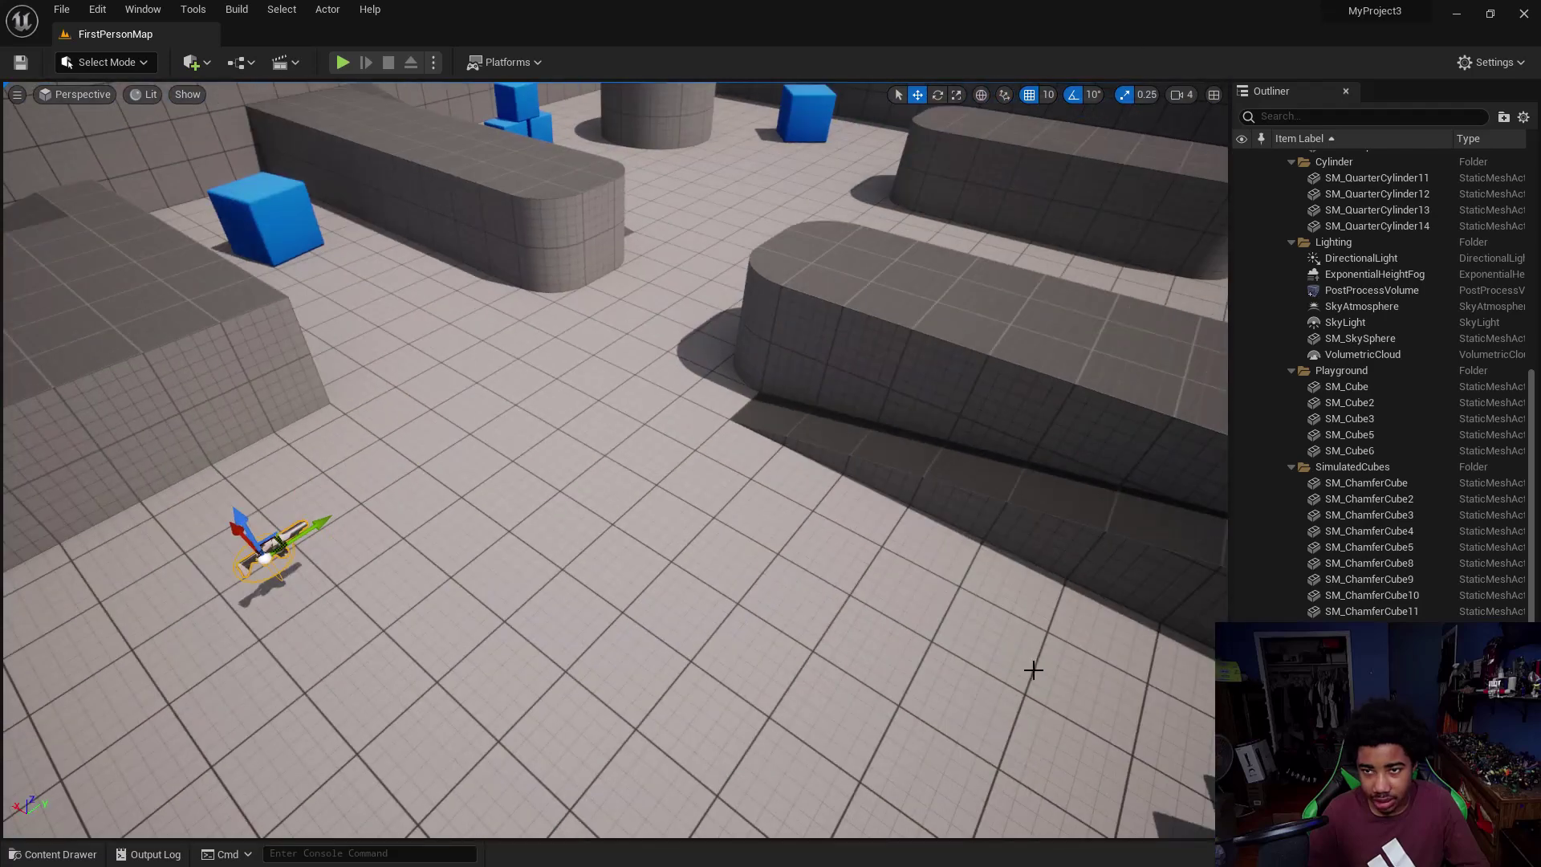
{"action": "left_click", "coordinate": [1178, 95]}
- Switch to Chrome and play the Unreal Engine 5 Beginner Tutorial from about 3:01, at its Navigation & UI chapter
{"action": "key", "text": "super"}
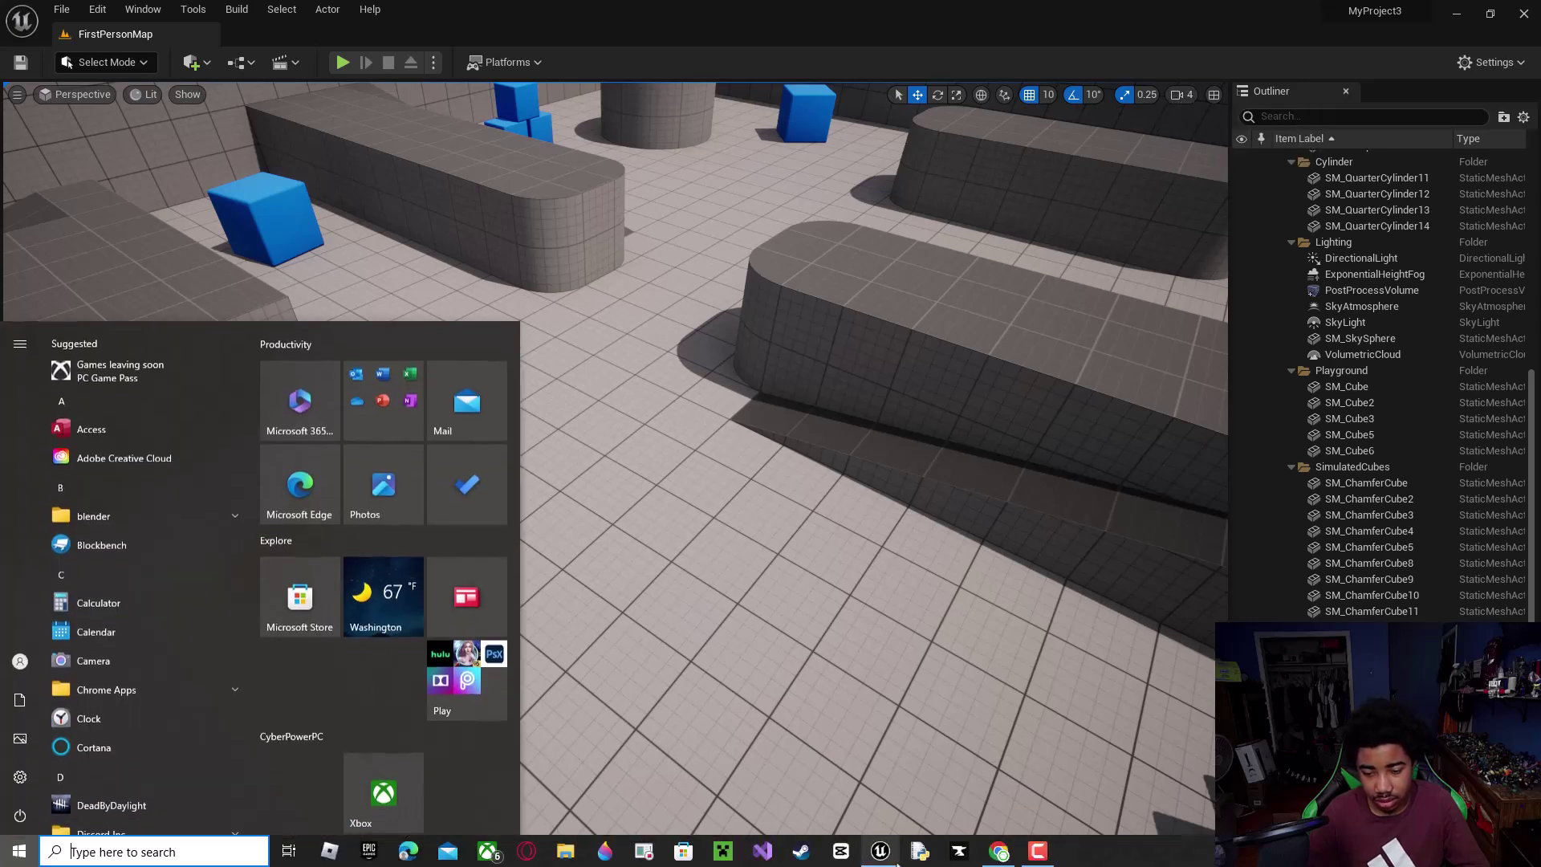
{"action": "left_click", "coordinate": [1000, 851]}
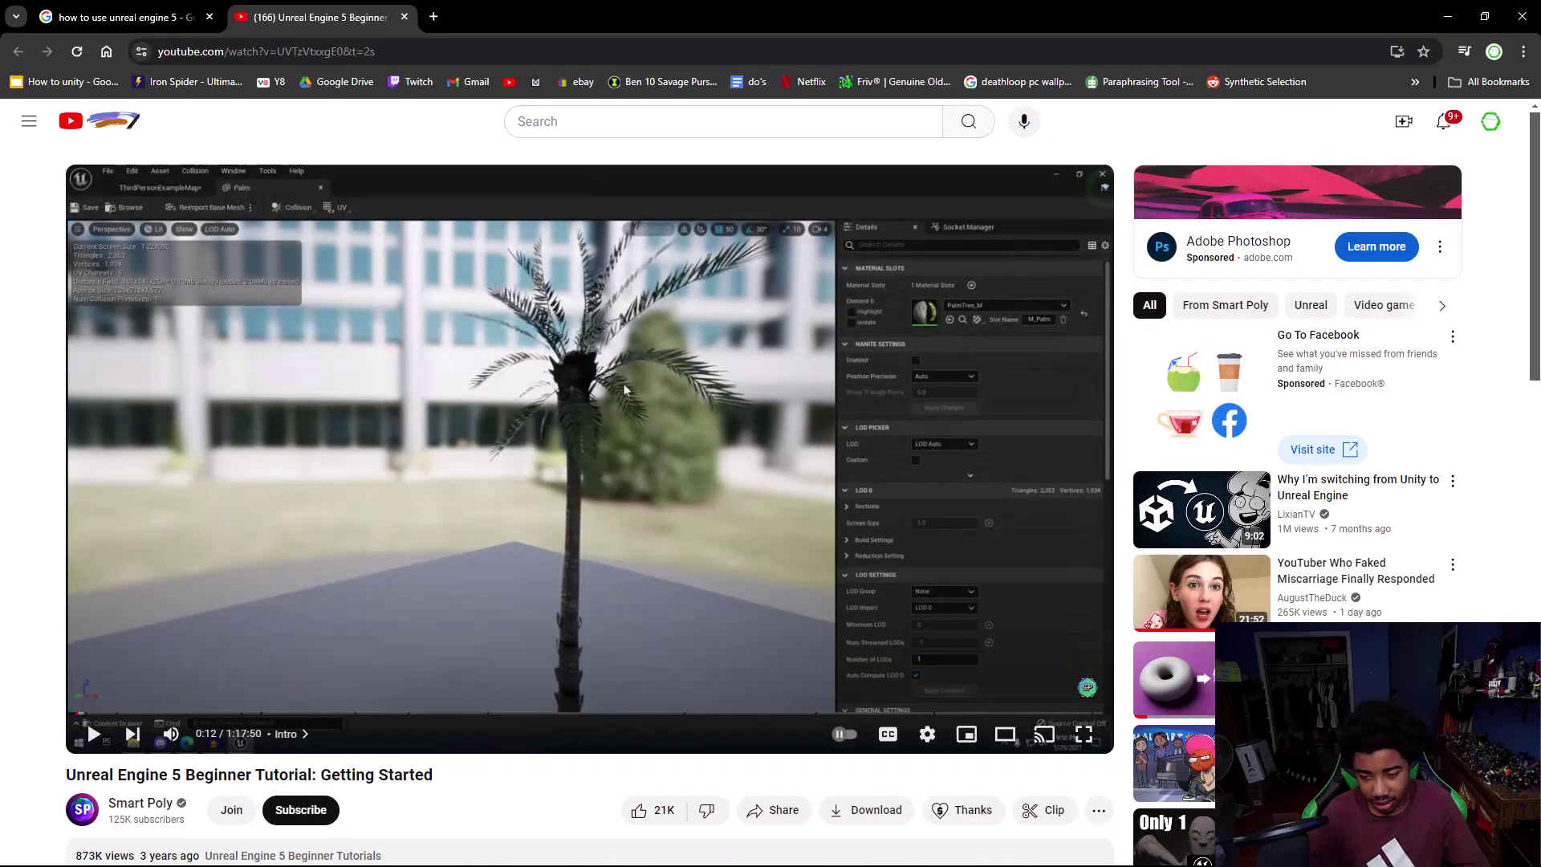
{"action": "left_click", "coordinate": [86, 719]}
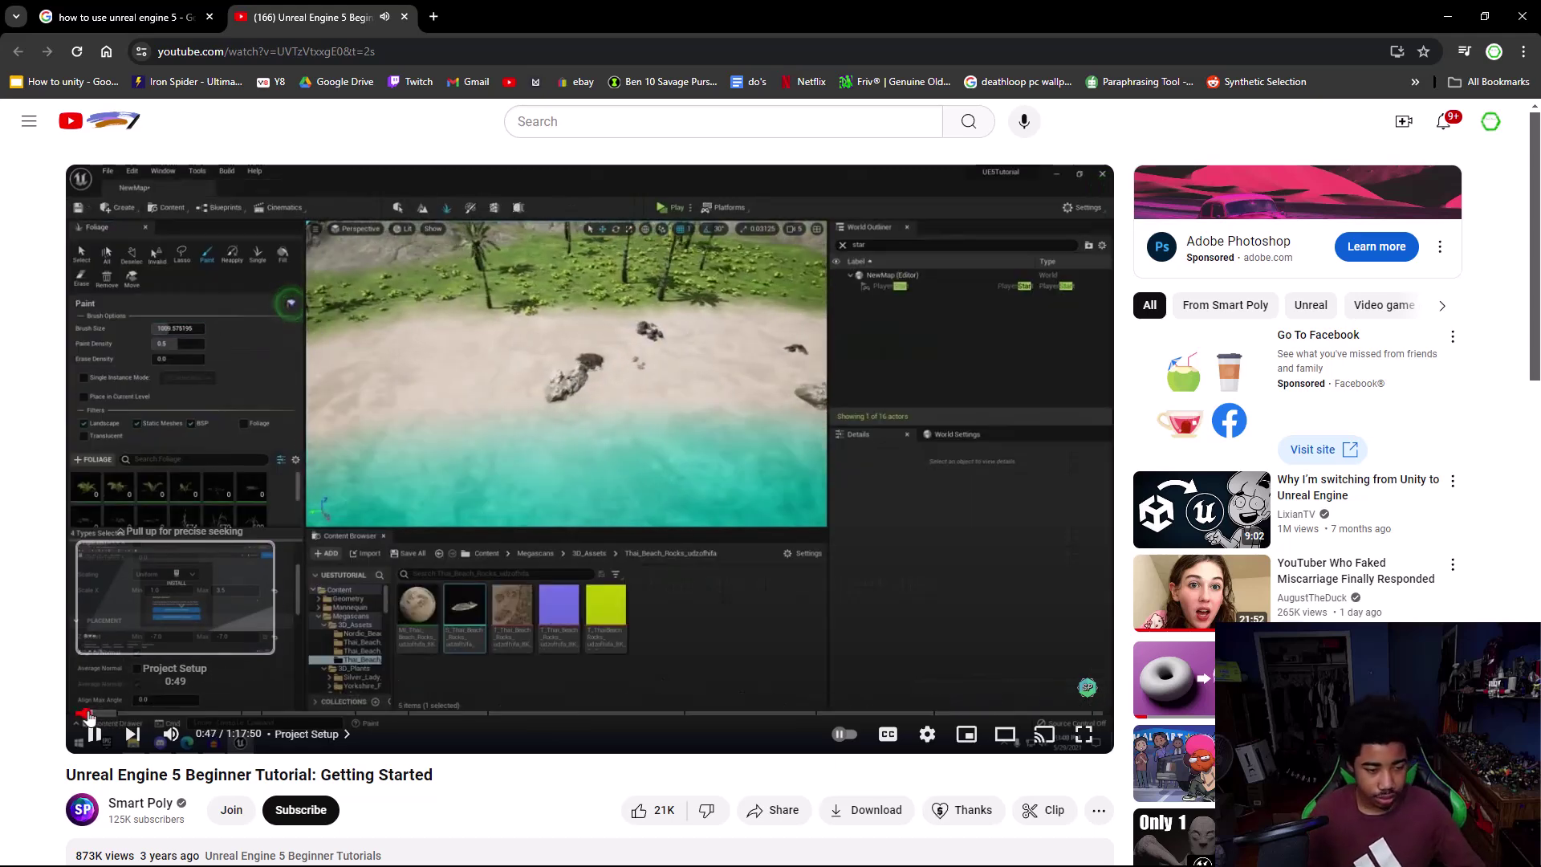
{"action": "left_click", "coordinate": [89, 713]}
{"action": "left_click_drag", "start_coordinate": [90, 717], "coordinate": [117, 718]}
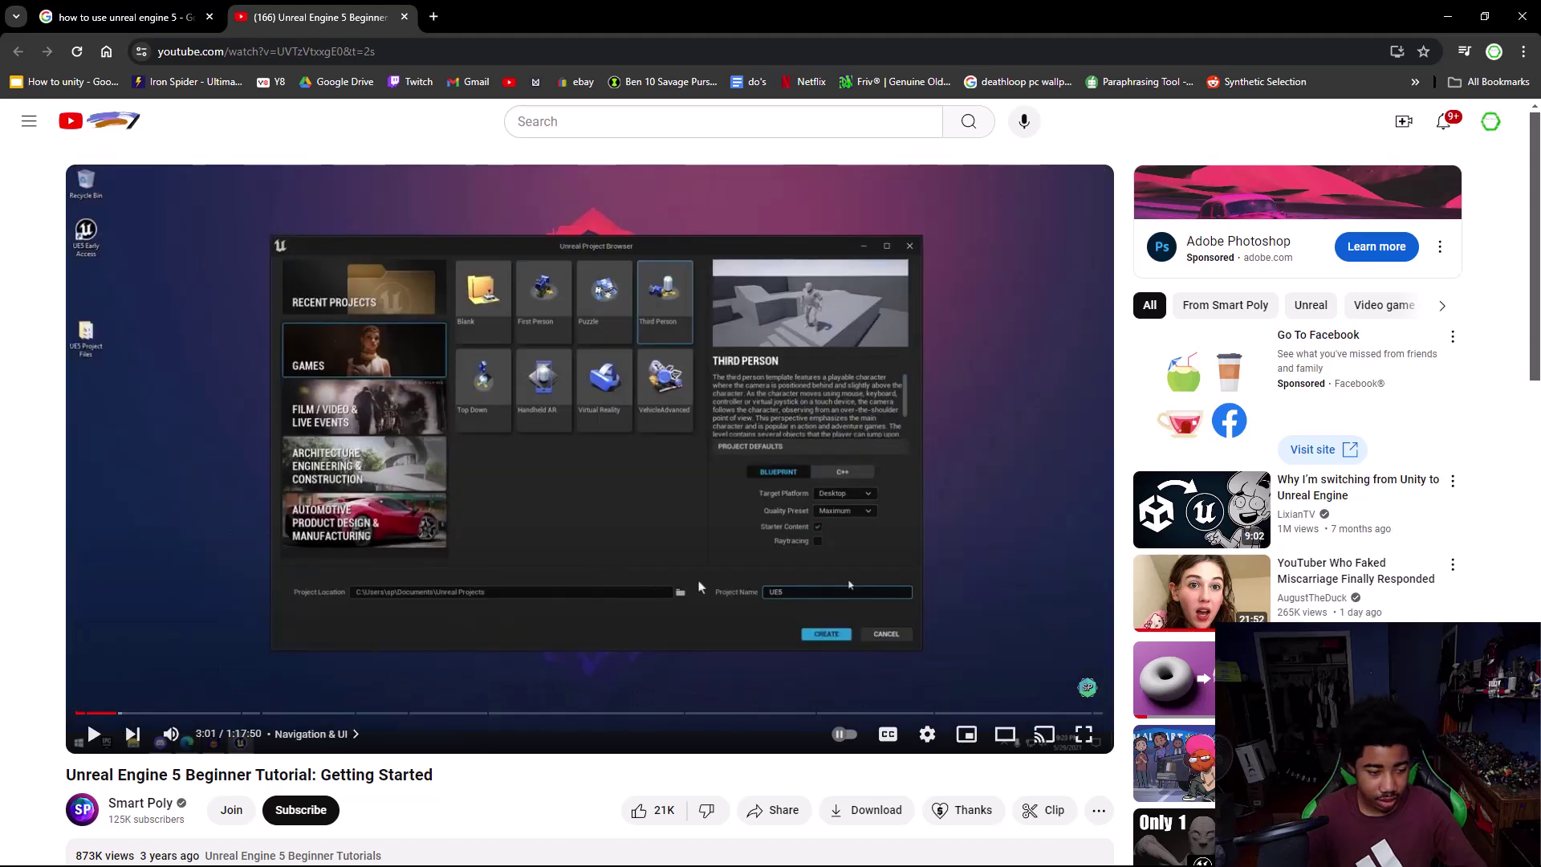
{"action": "left_click", "coordinate": [582, 516]}
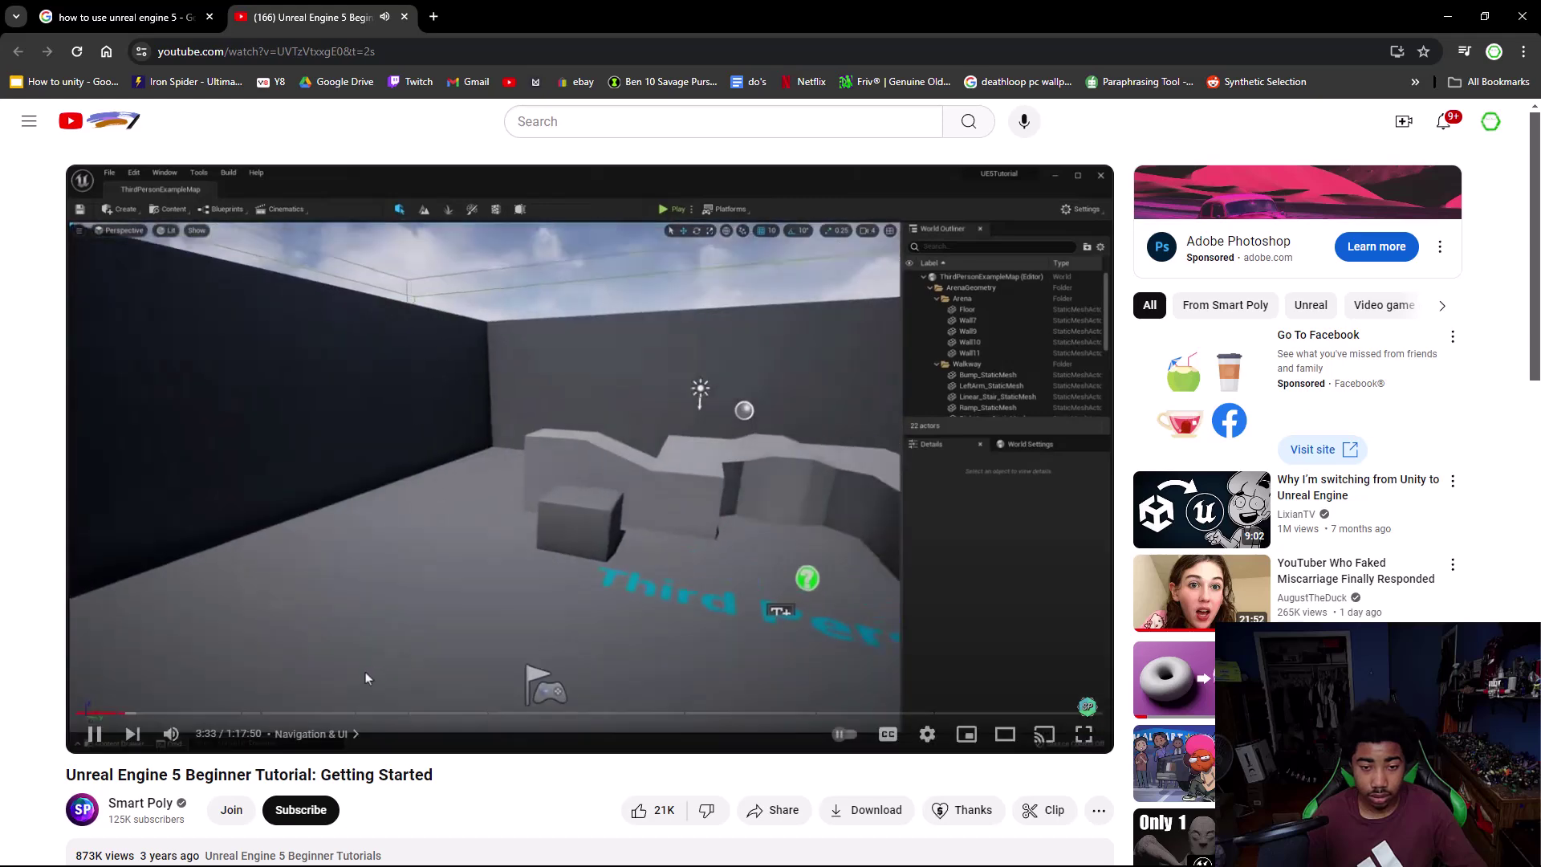
- Watch the tutorial's Navigation & UI chapter from about 3:52 and pause it at 5:57
{"action": "left_click_drag", "start_coordinate": [353, 712], "coordinate": [146, 717]}
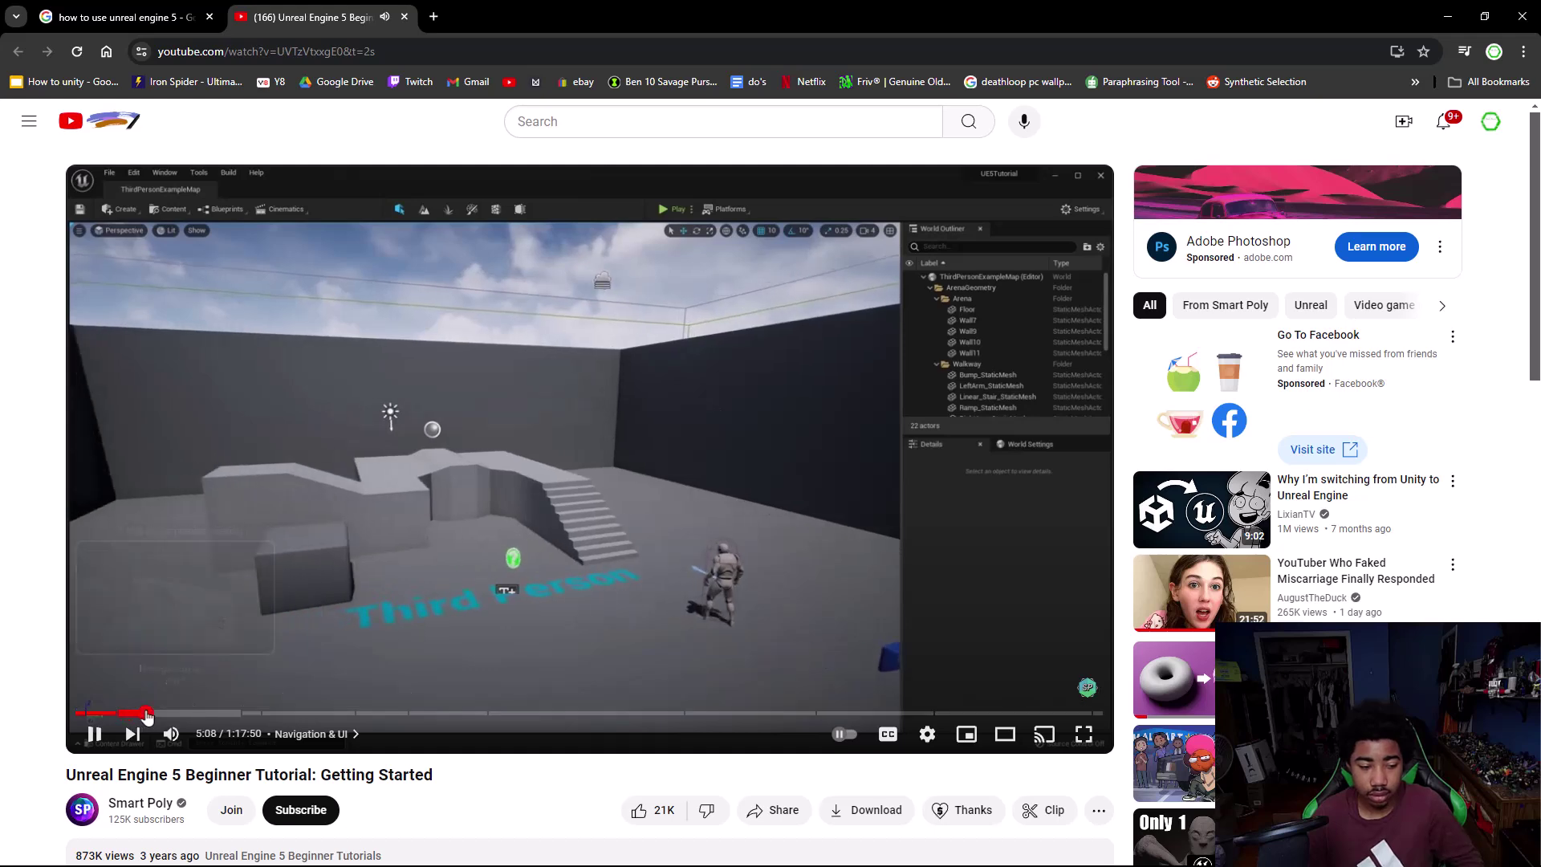
{"action": "left_click", "coordinate": [122, 714]}
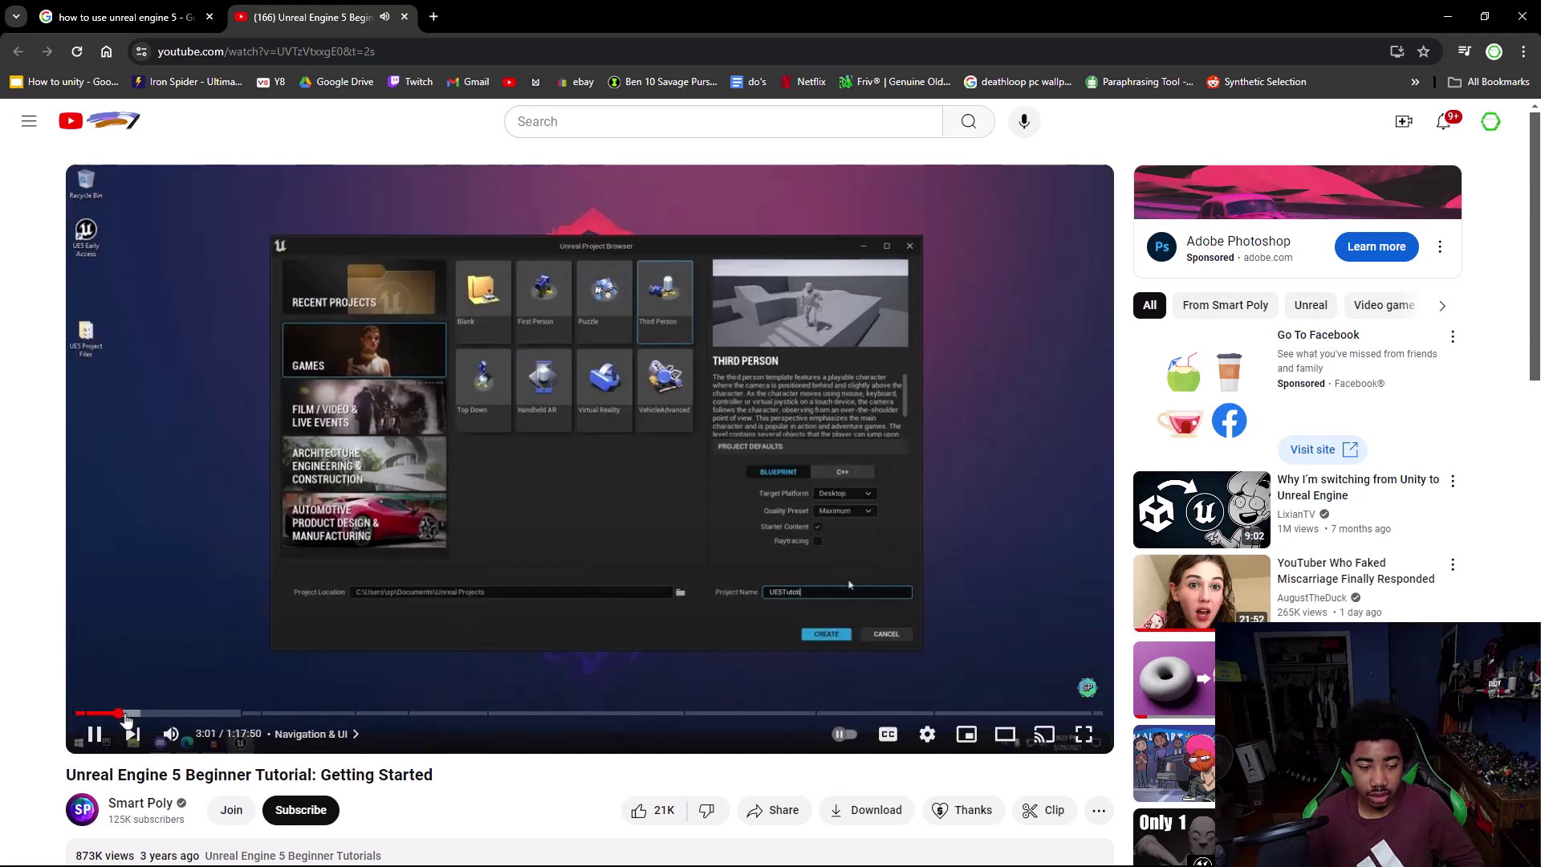
{"action": "left_click", "coordinate": [126, 715]}
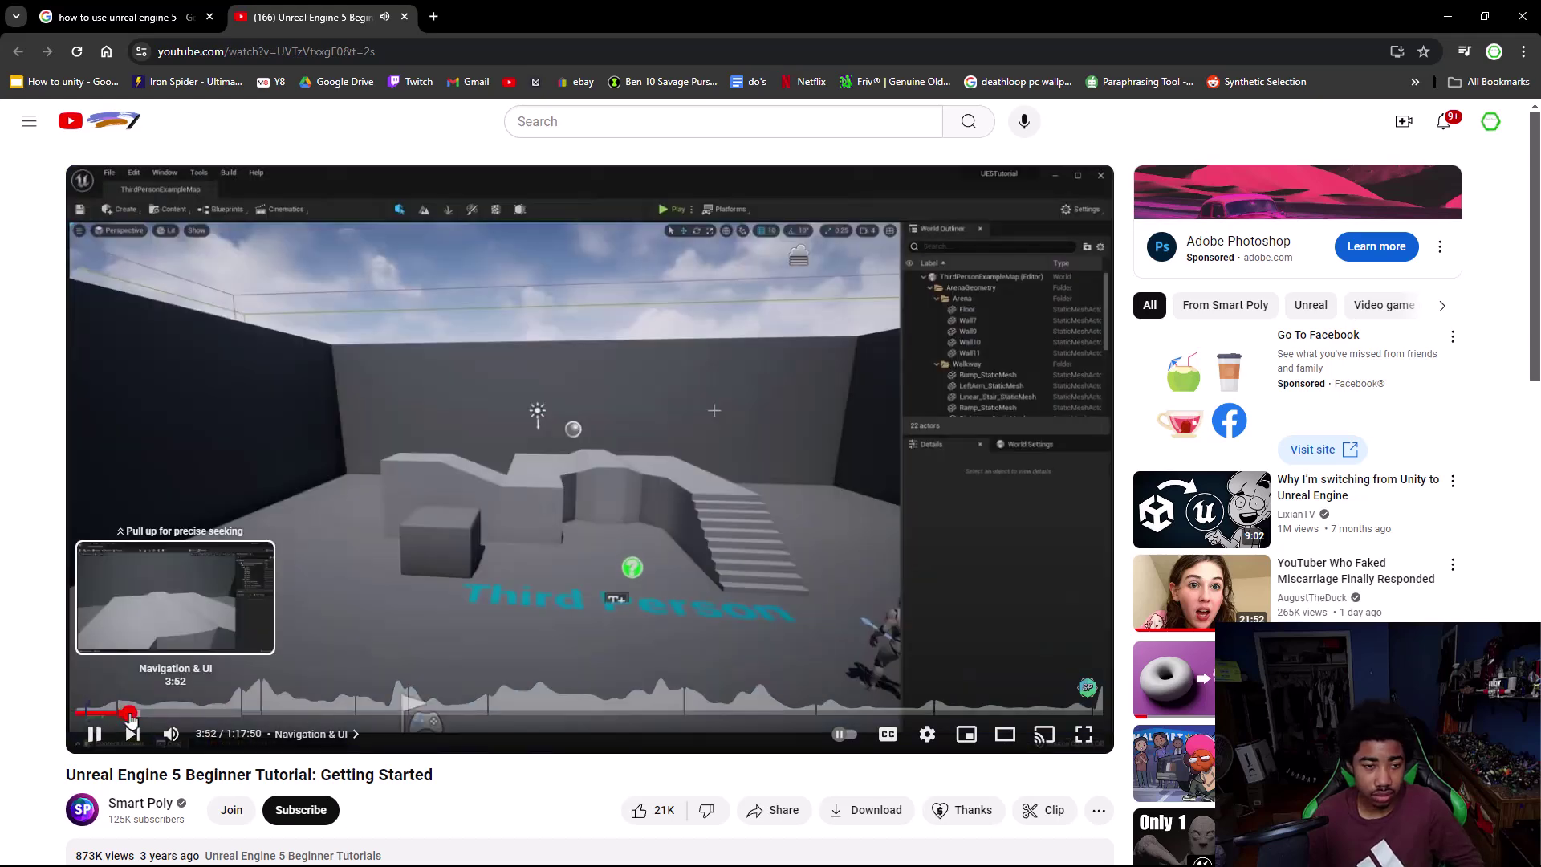
{"action": "left_click", "coordinate": [130, 715]}
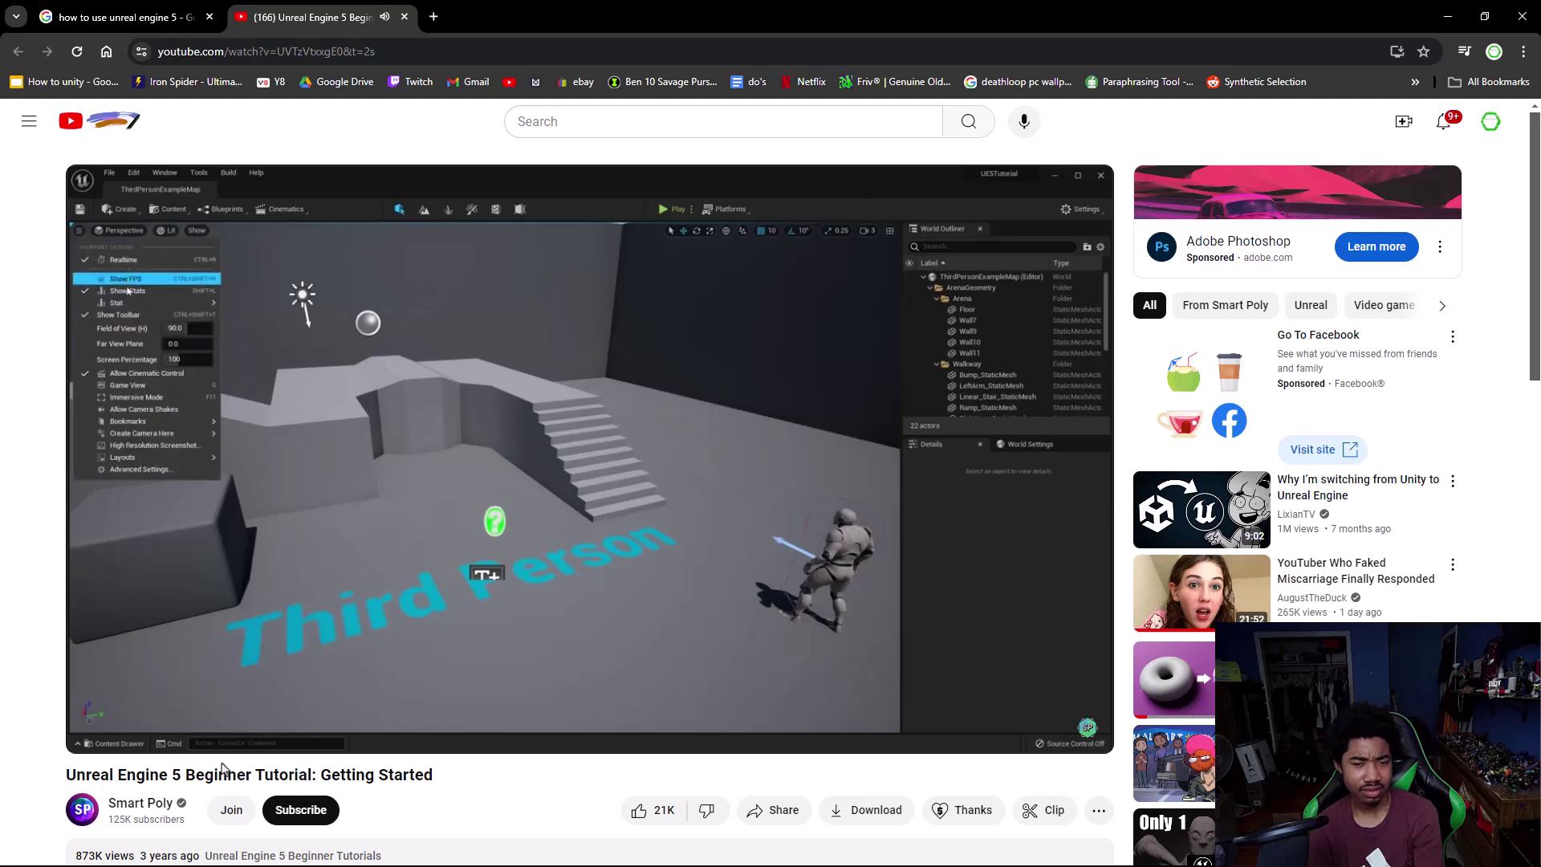
{"action": "left_click", "coordinate": [350, 684]}
- Open the suggested video "Learning Unreal Engine in One Month to make a Game!" and skip its advertisement
{"action": "scroll", "coordinate": [322, 681], "scroll_direction": "down", "scroll_amount": 3}
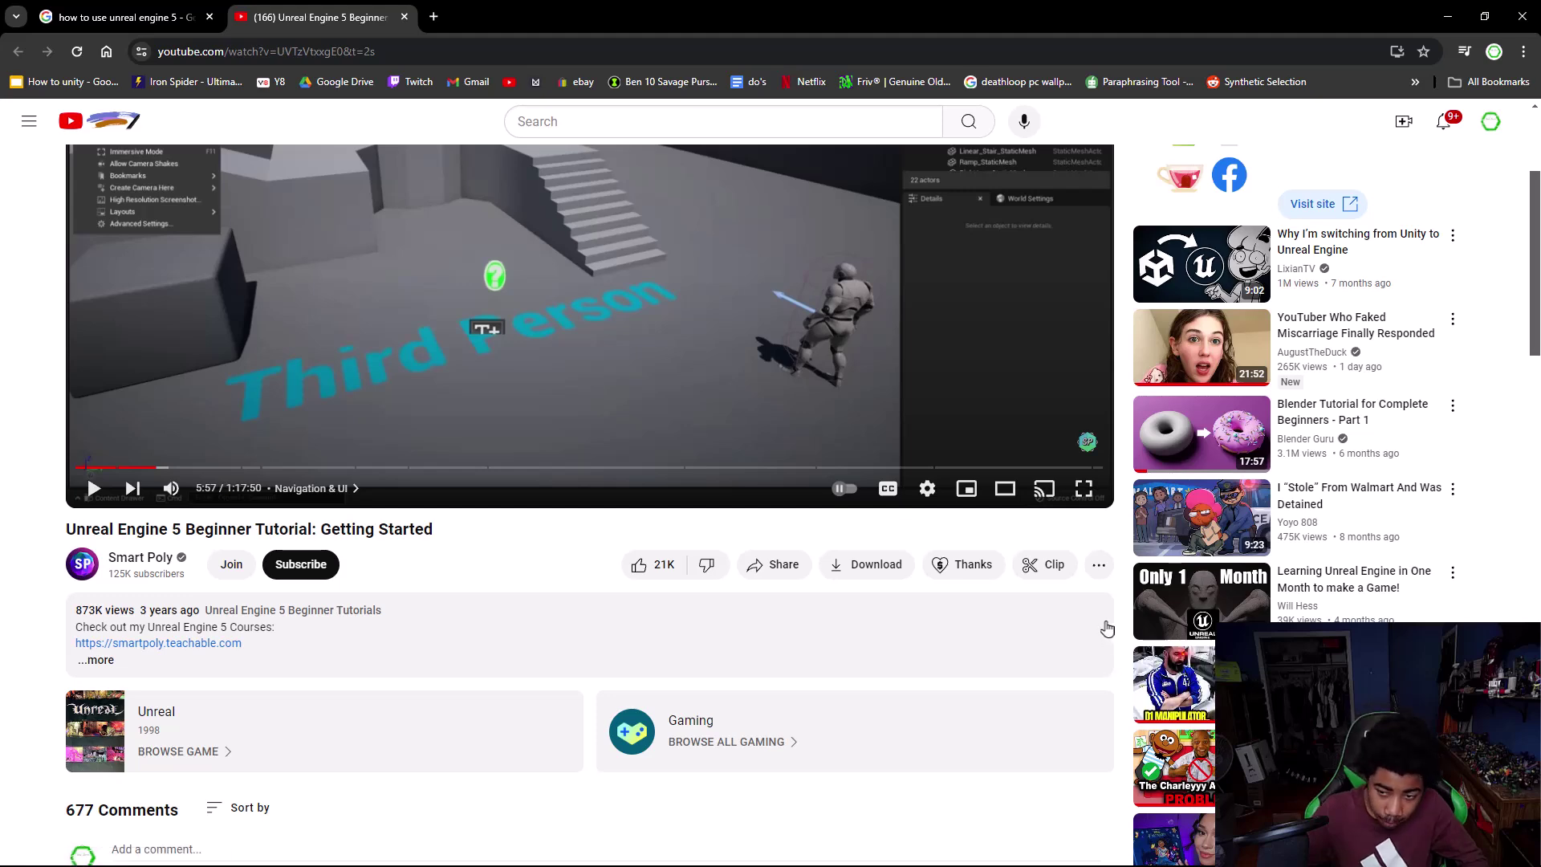
{"action": "left_click", "coordinate": [1140, 618]}
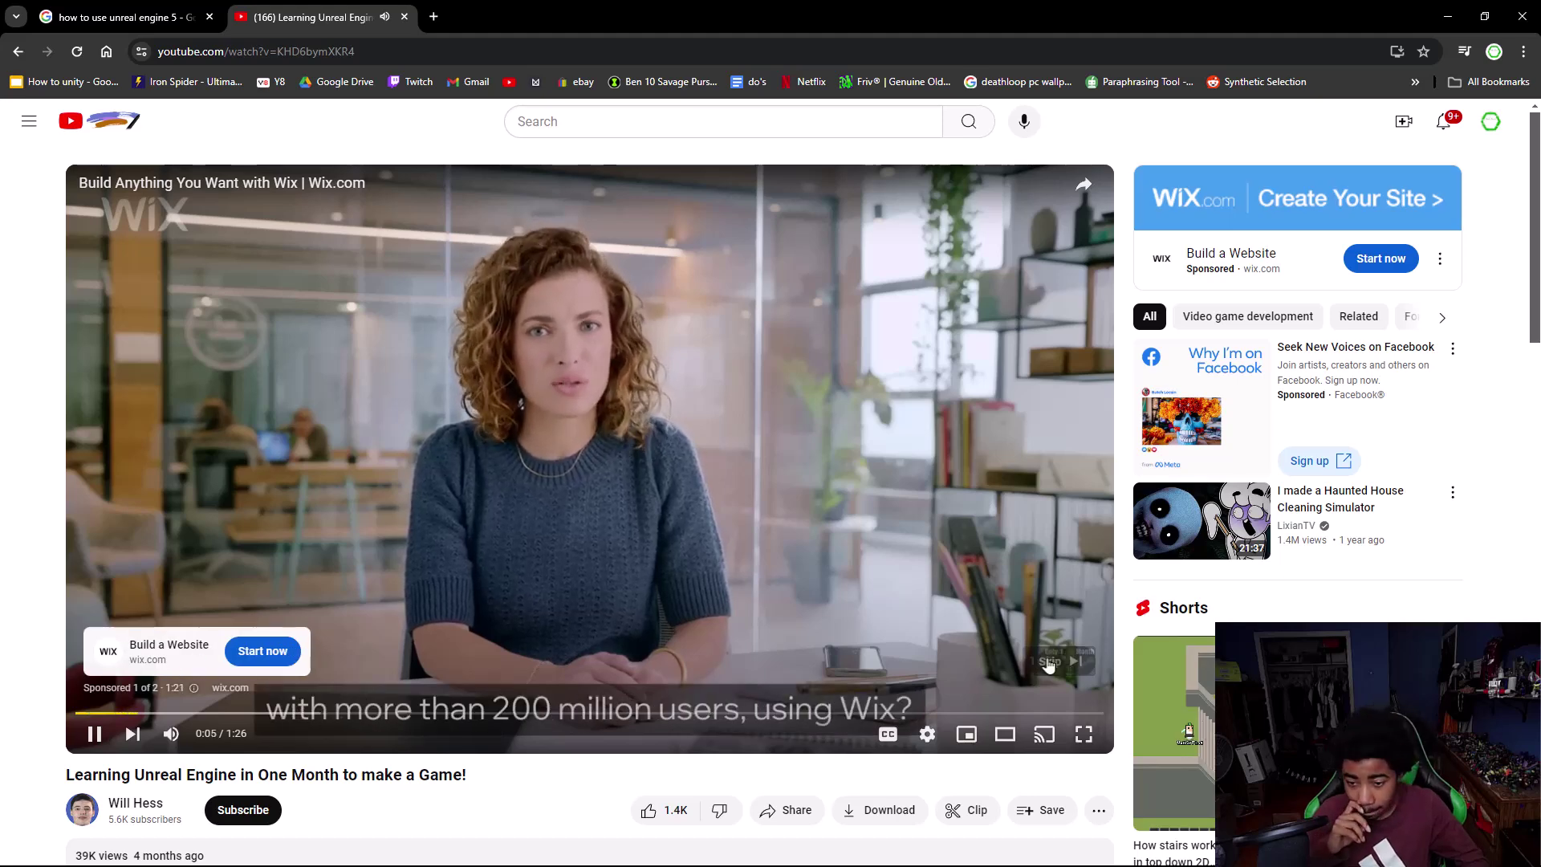
{"action": "left_click", "coordinate": [1049, 661]}
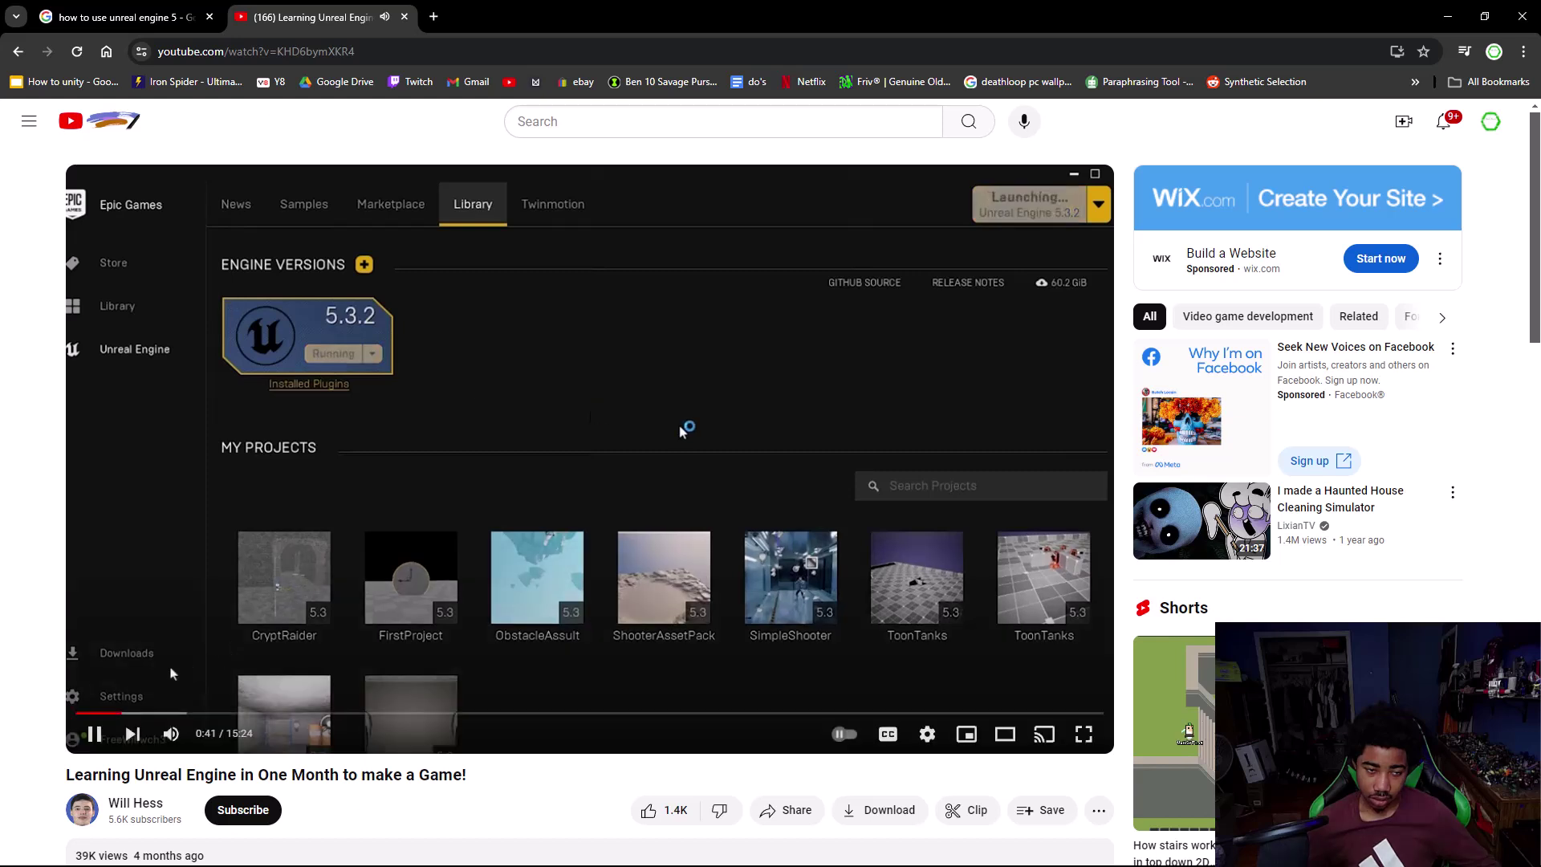
- Watch the opening part of the one-month Unreal Engine video, pausing and resuming it along the way
{"action": "key", "text": "space"}
{"action": "left_click", "coordinate": [148, 714]}
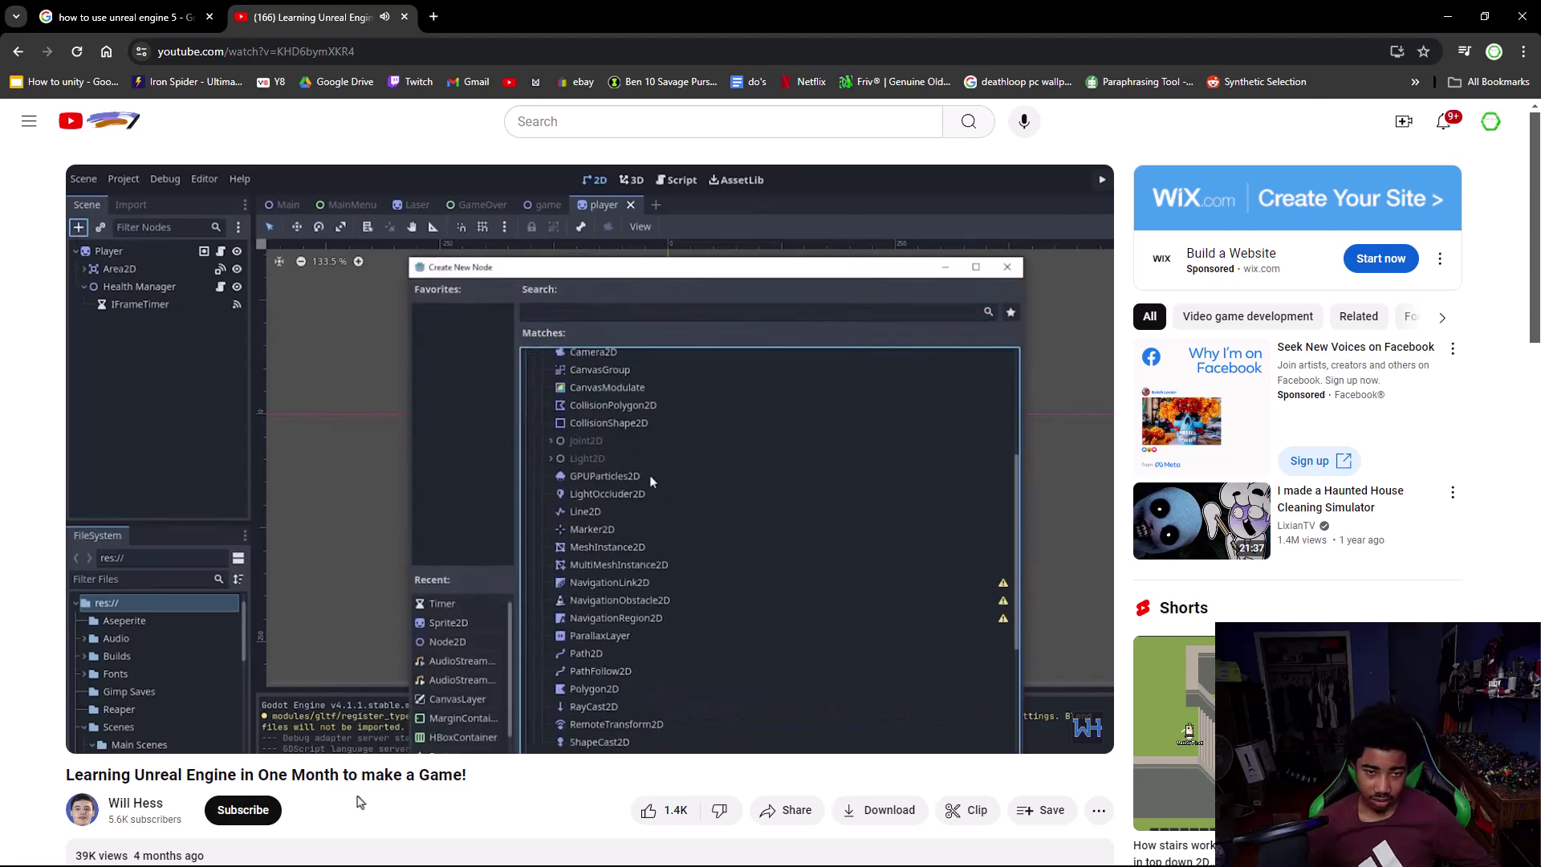
{"action": "left_click", "coordinate": [188, 657]}
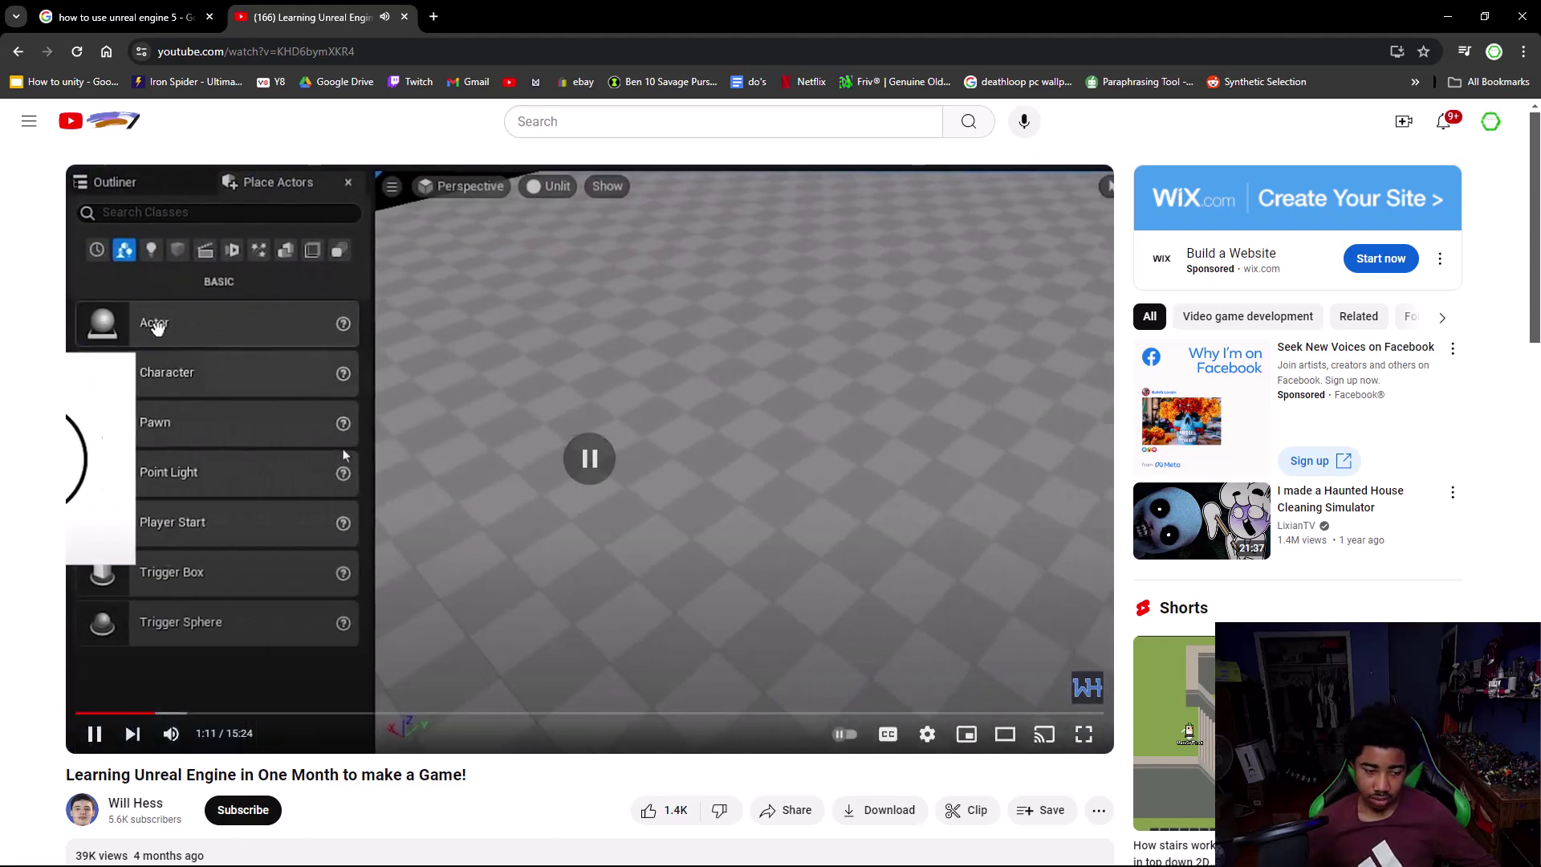
{"action": "left_click", "coordinate": [251, 584]}
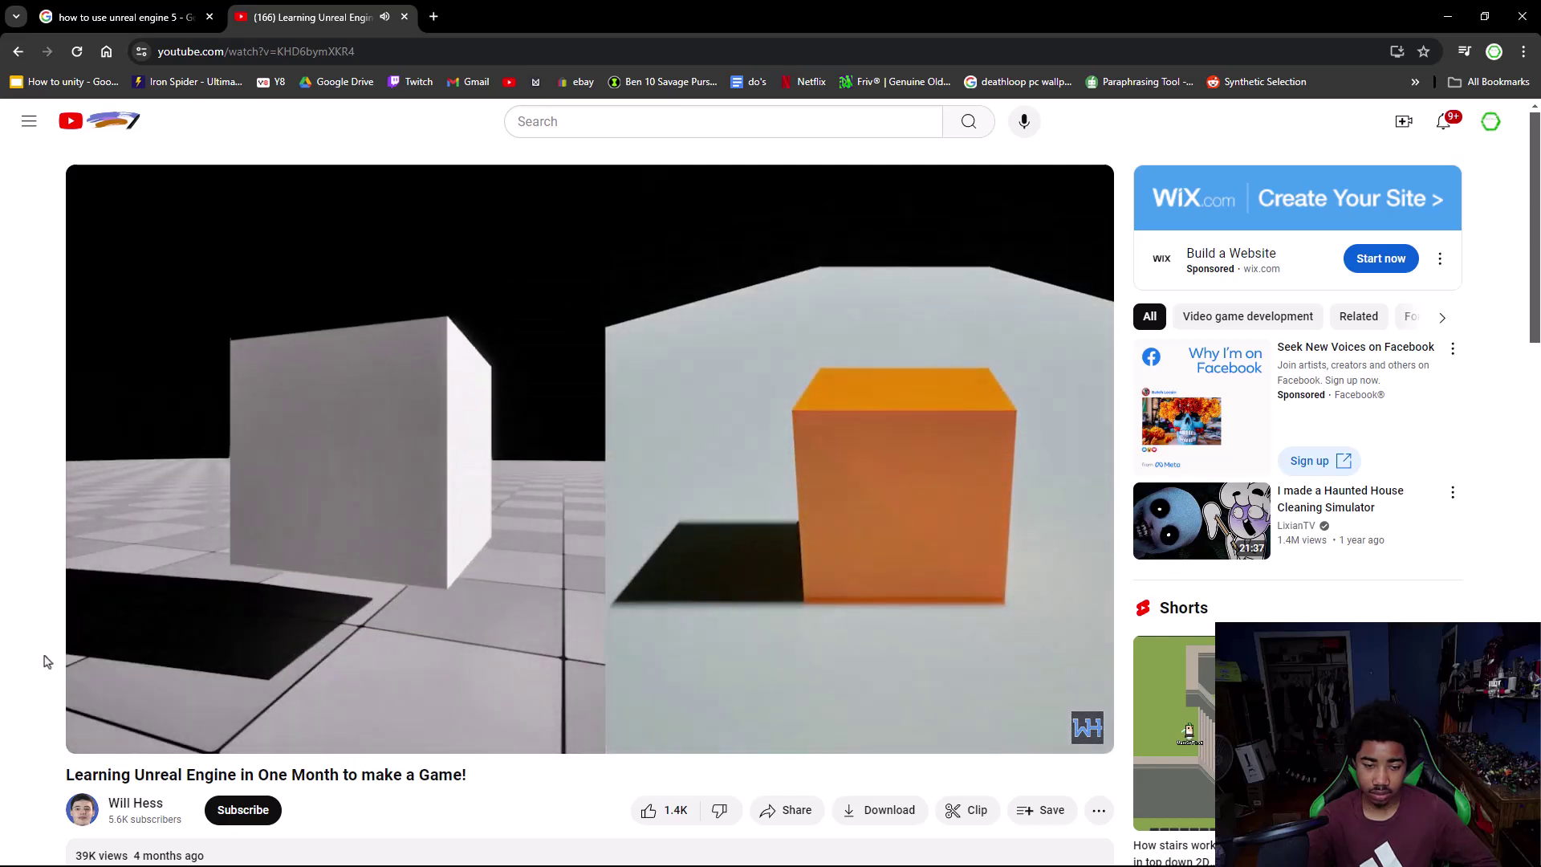
- Skip ahead to the level blueprint part at 2:46 and pause the video at 2:51
{"action": "left_click", "coordinate": [225, 720]}
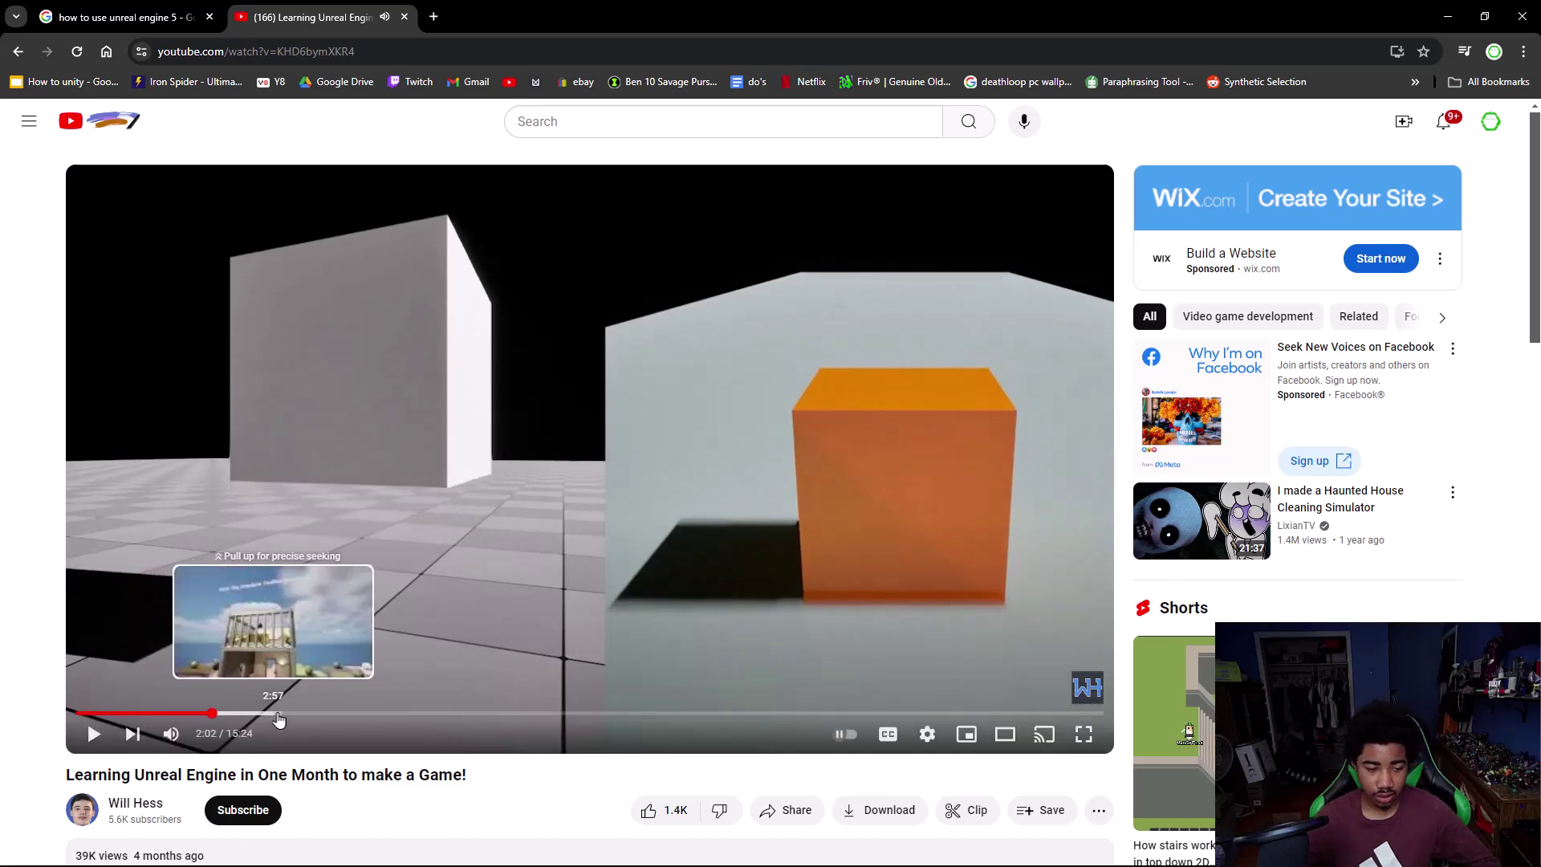
{"action": "left_click", "coordinate": [261, 713]}
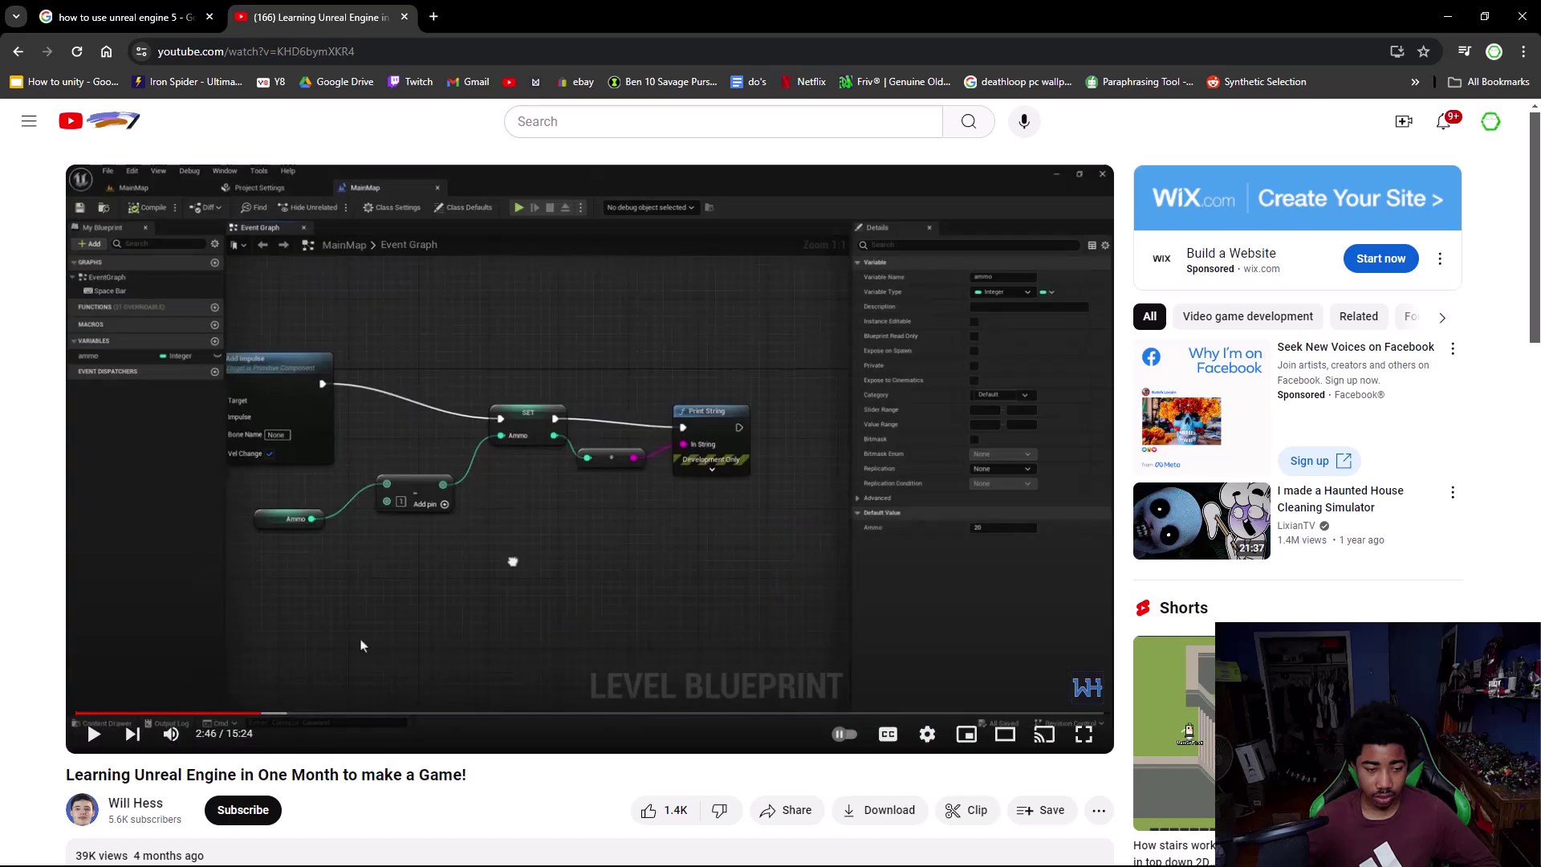
{"action": "left_click", "coordinate": [303, 679]}
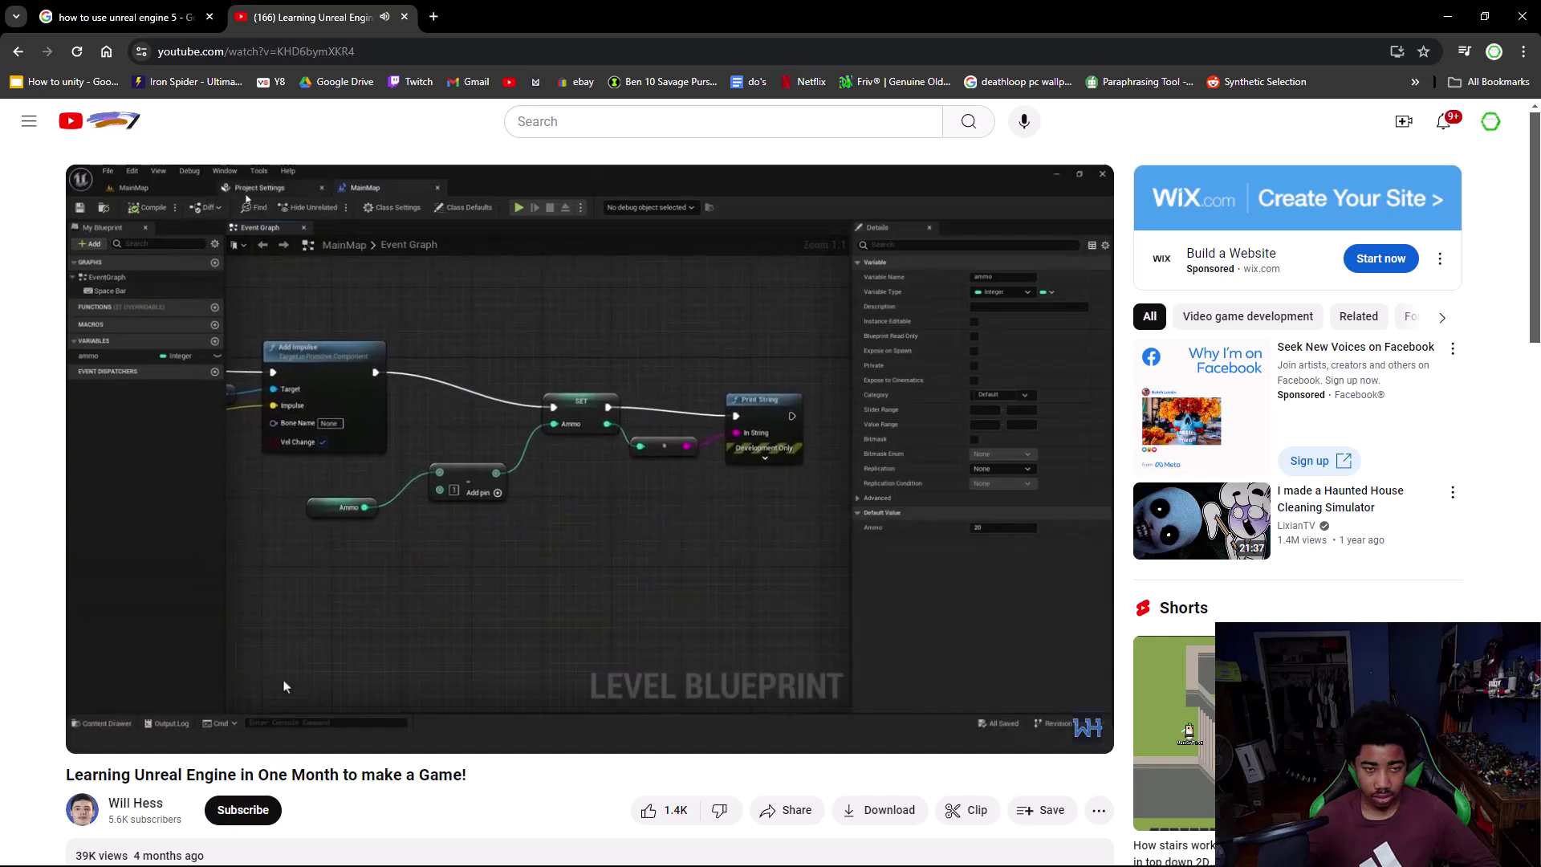
{"action": "left_click", "coordinate": [283, 642]}
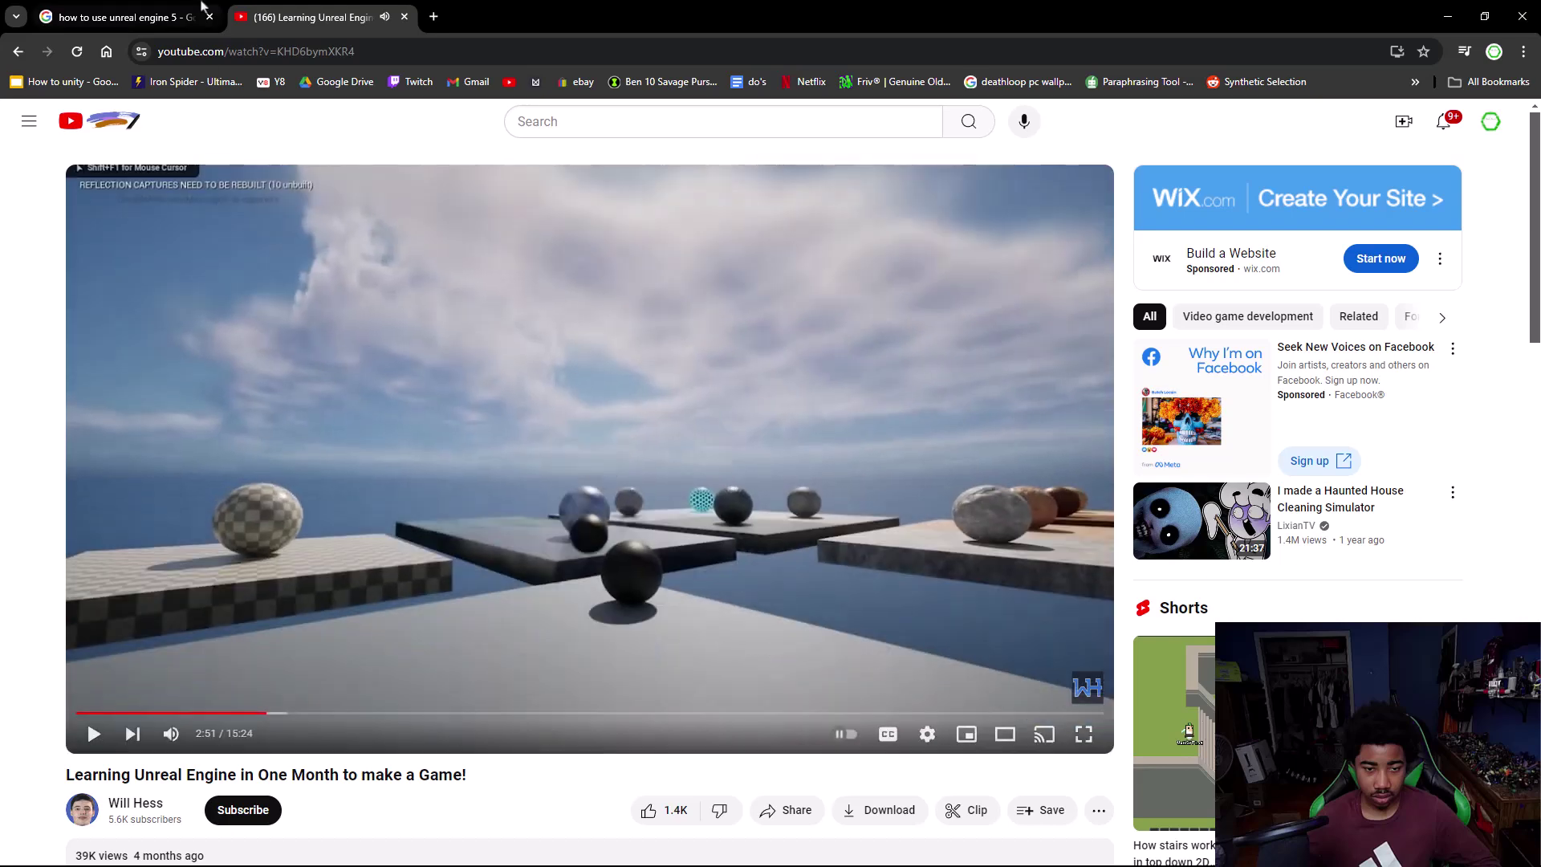
{"action": "left_click", "coordinate": [434, 17]}
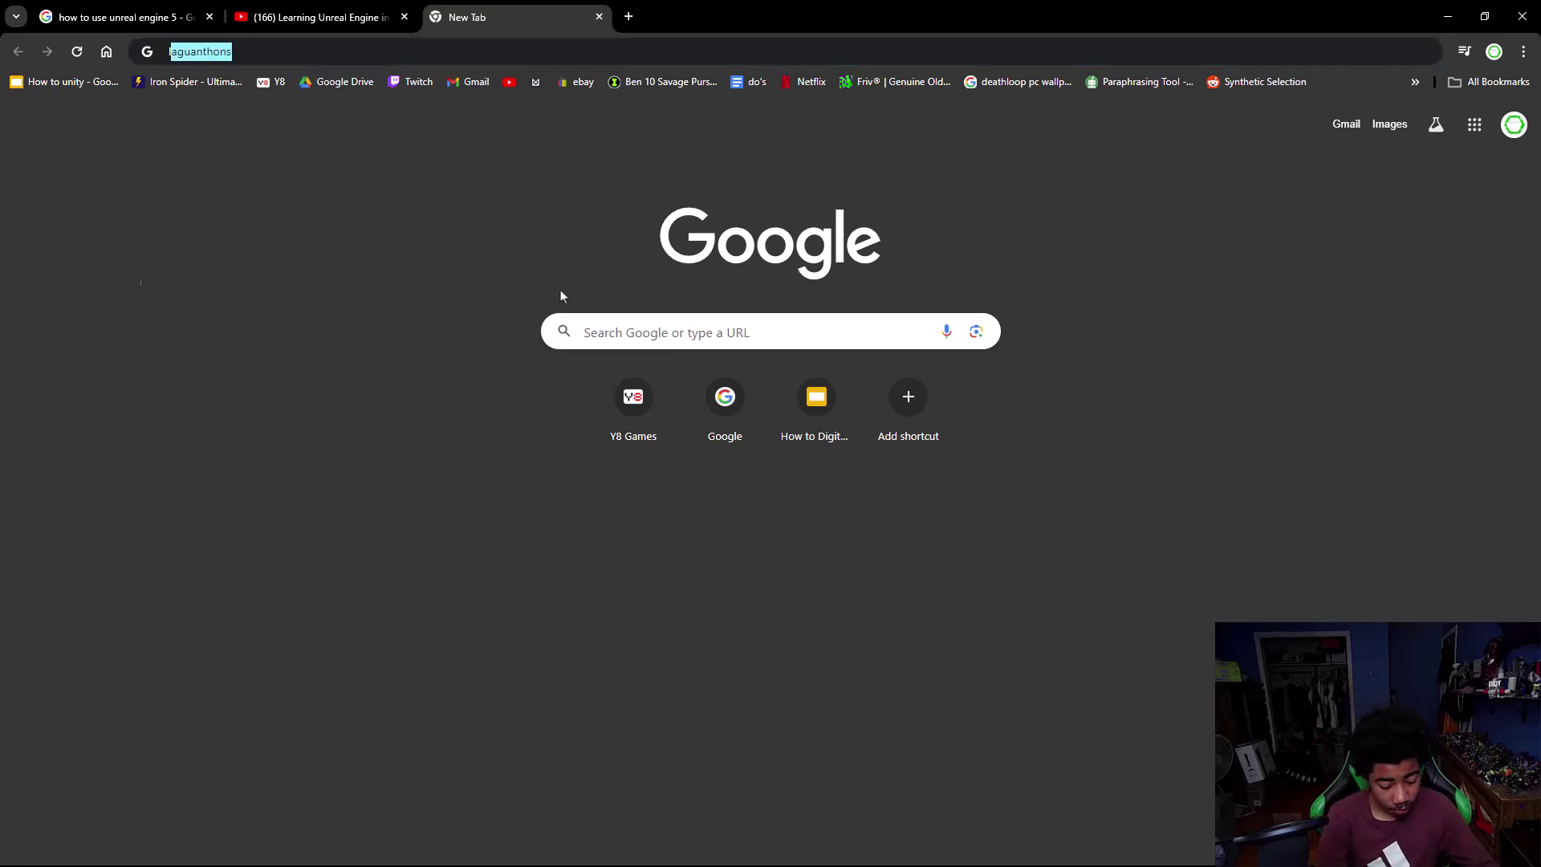
{"action": "type", "text": "lkml"}
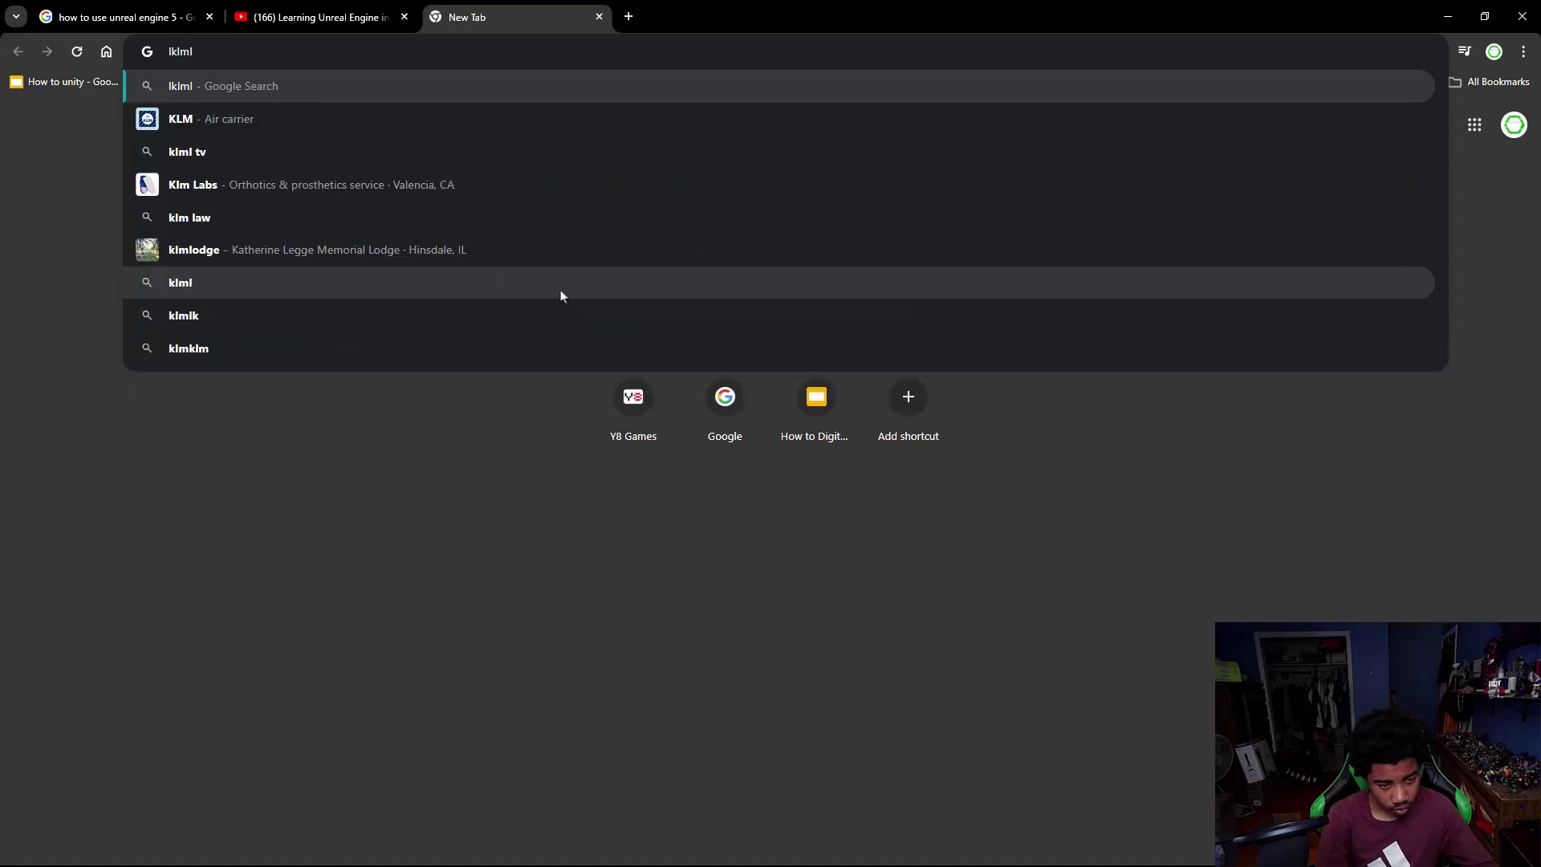
{"action": "key", "text": "BackSpace"}
{"action": "key", "text": "BackSpace"}
{"action": "key", "text": "BackSpace"}
{"action": "key", "text": "BackSpace"}
{"action": "key", "text": "BackSpace"}
{"action": "key", "text": "Escape"}
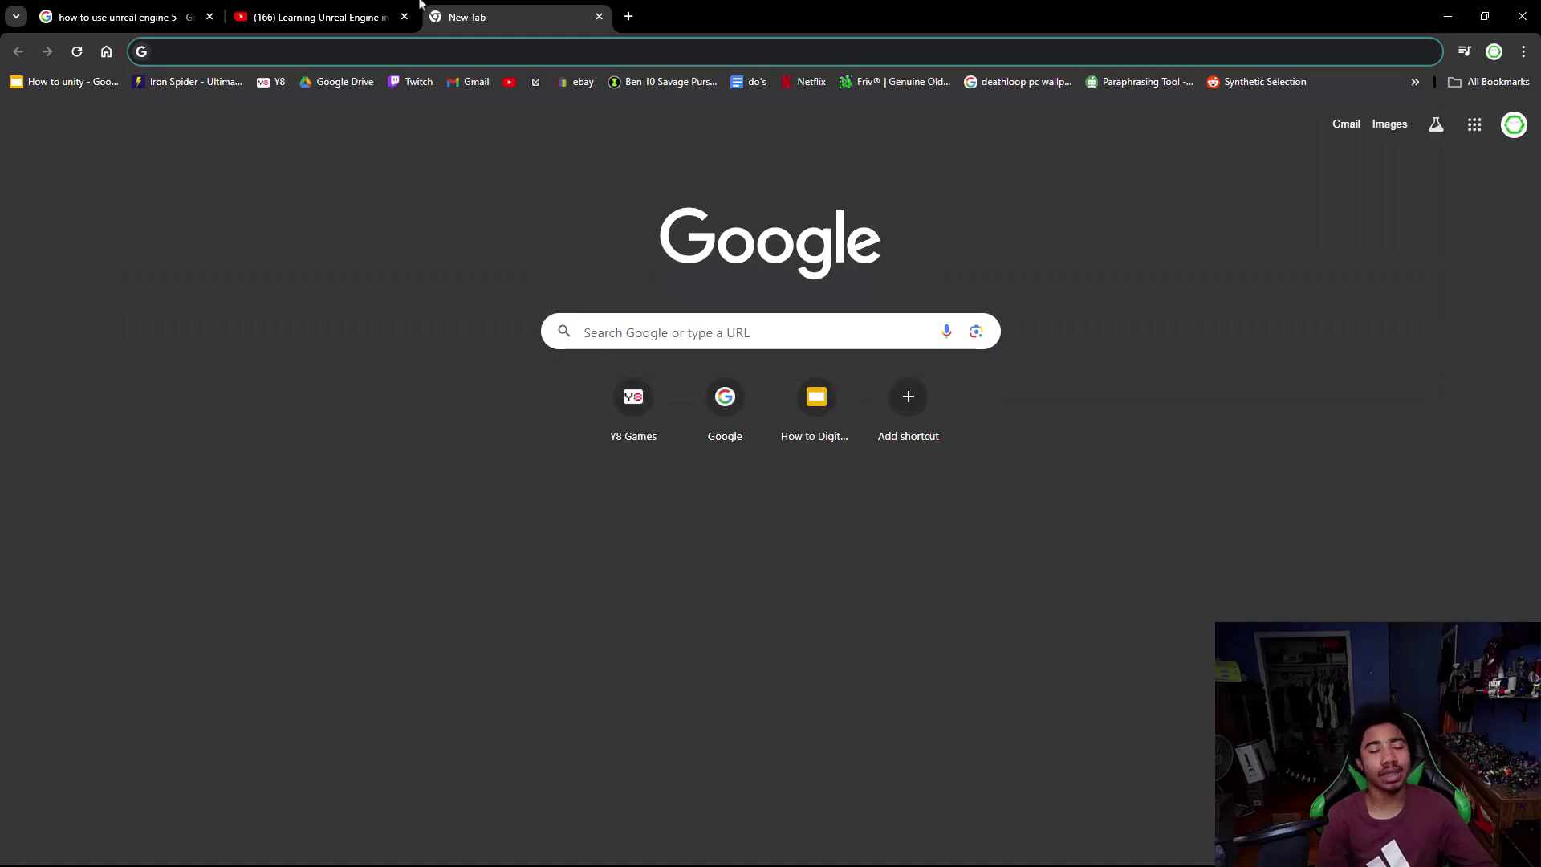
- Return to the Google results for "how to use unreal engine 5" and look through the listed tutorial videos
{"action": "left_click", "coordinate": [321, 15]}
{"action": "left_click", "coordinate": [175, 11]}
{"action": "left_click", "coordinate": [314, 11]}
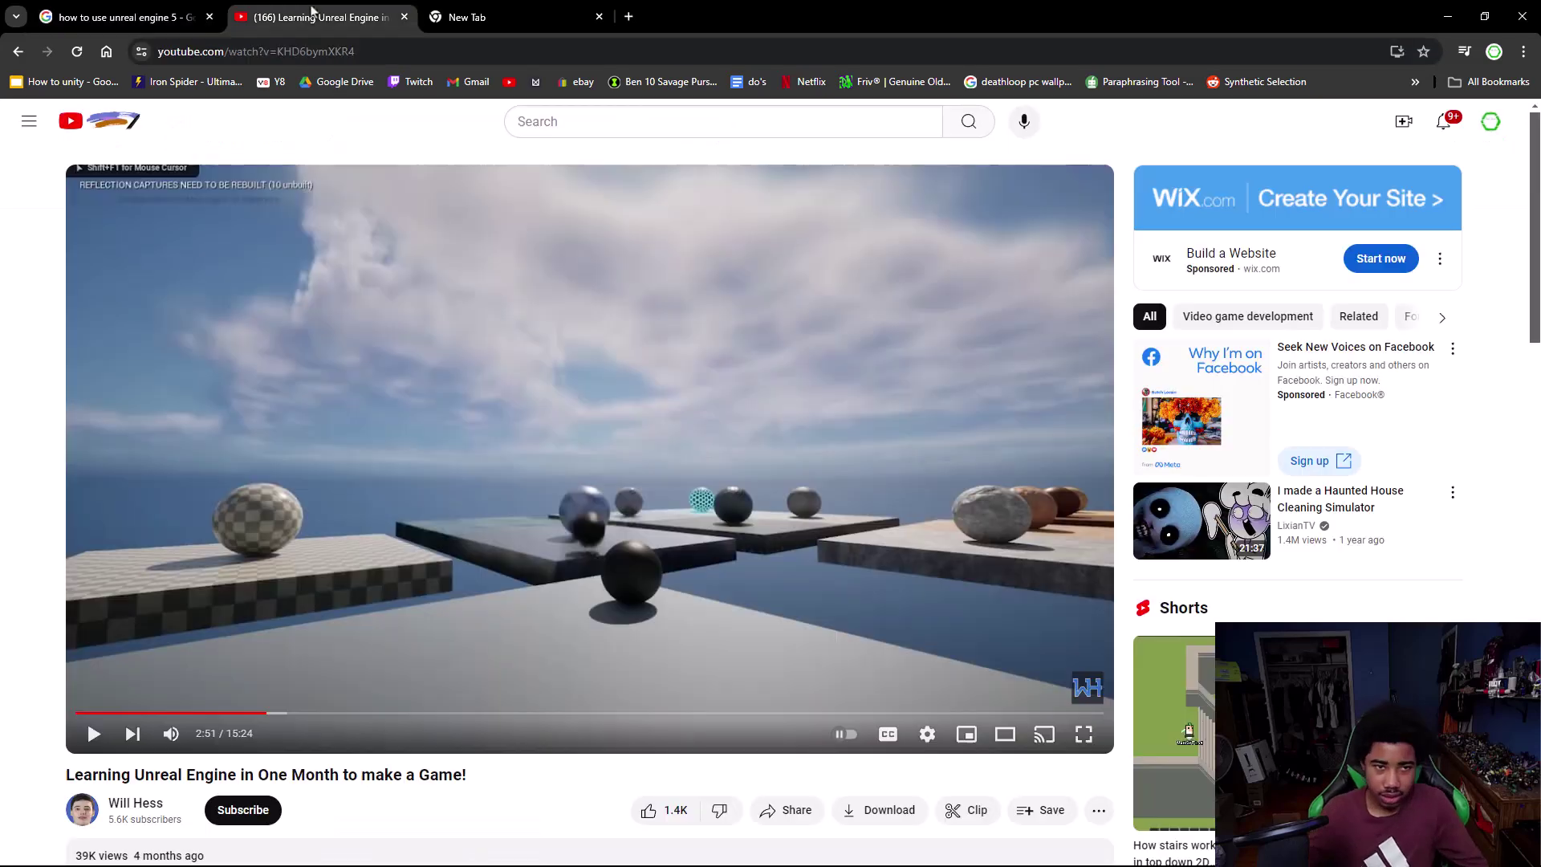
{"action": "left_click", "coordinate": [103, 7]}
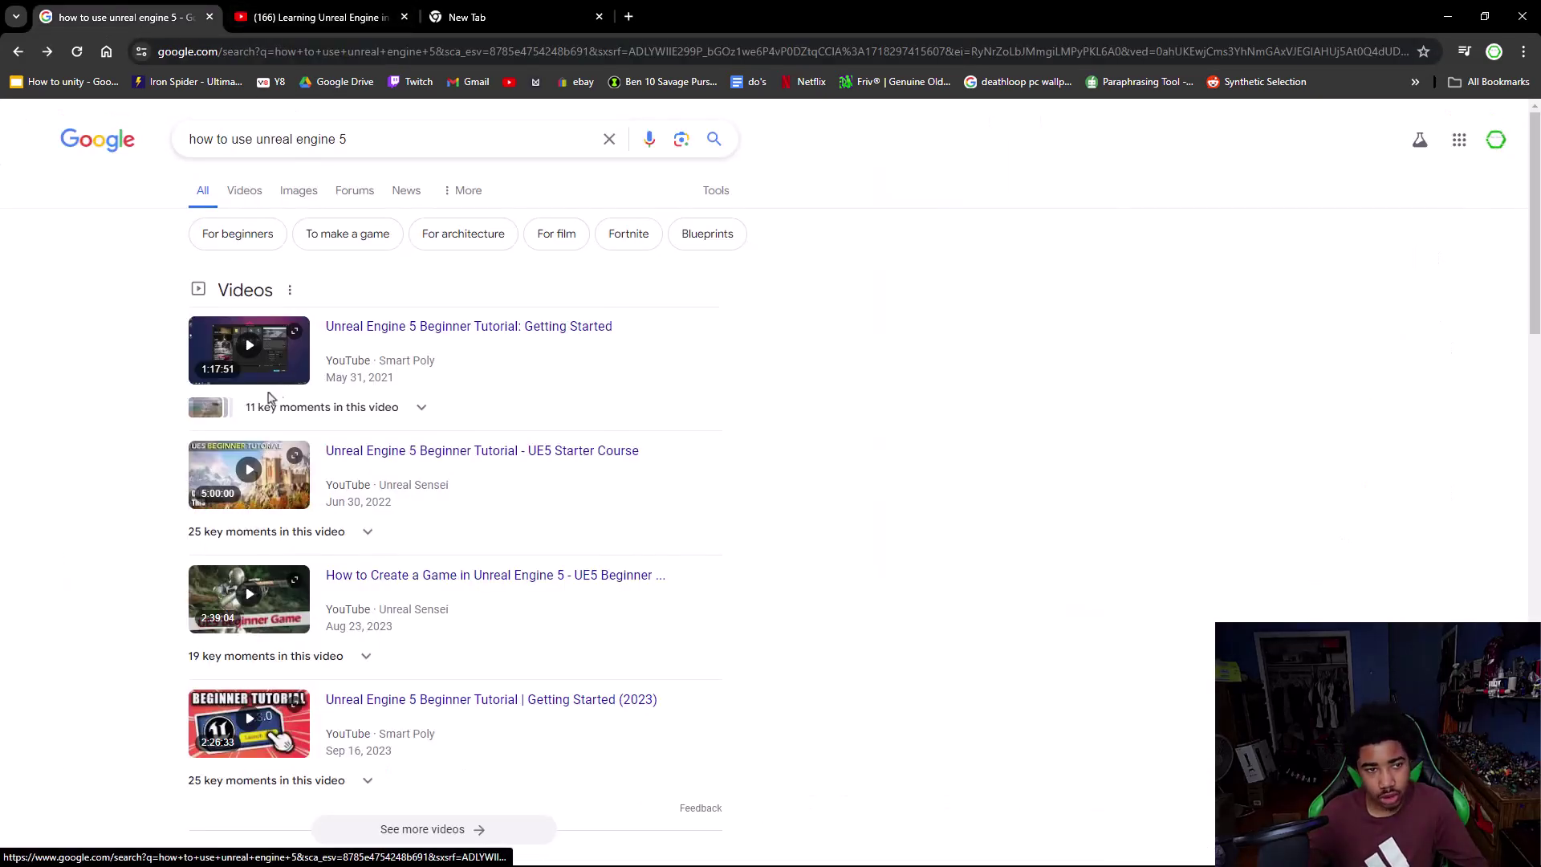
{"action": "scroll", "coordinate": [275, 396], "scroll_direction": "down", "scroll_amount": 1}
{"action": "scroll", "coordinate": [278, 375], "scroll_direction": "down", "scroll_amount": 2}
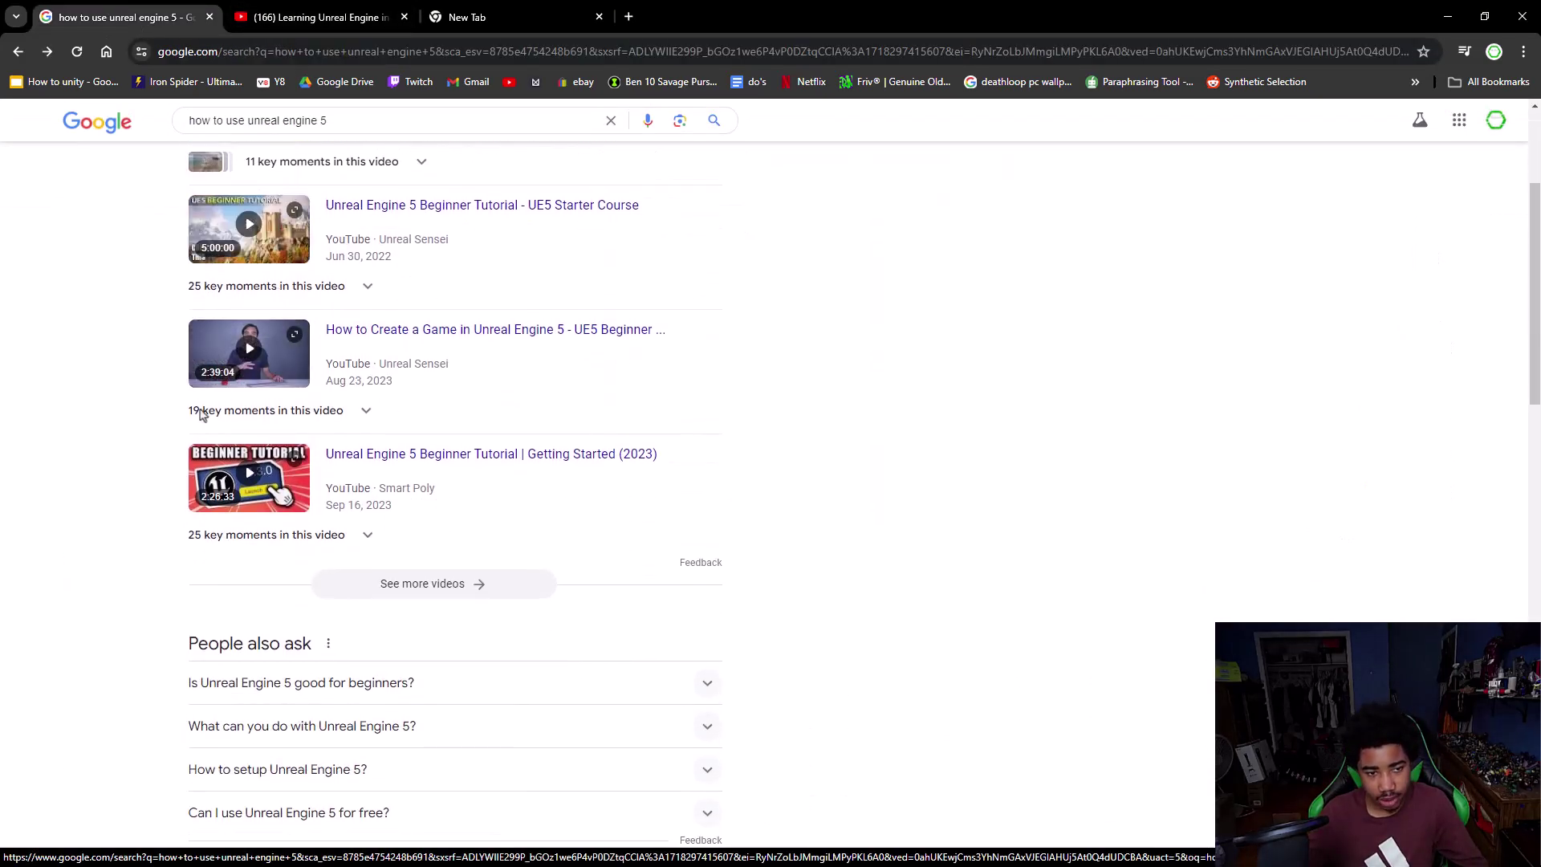
- Open the video "Unreal Engine 5 Beginner Tutorial | Getting Started (2023)" in full screen and skip ahead to the "Creating Our First Project" chapter
{"action": "left_click", "coordinate": [249, 479]}
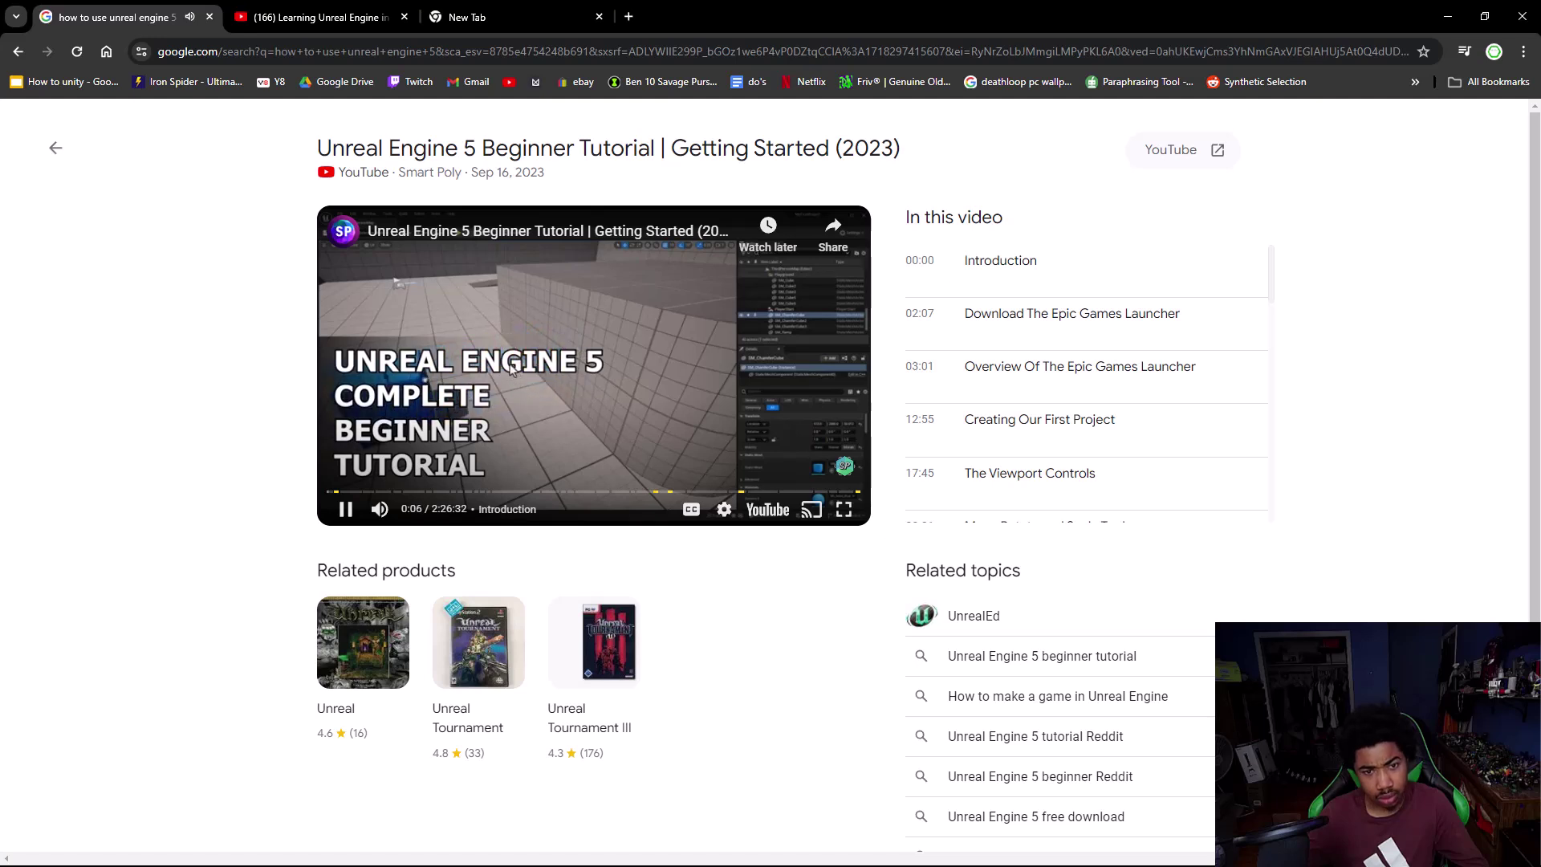
{"action": "left_click", "coordinate": [845, 510]}
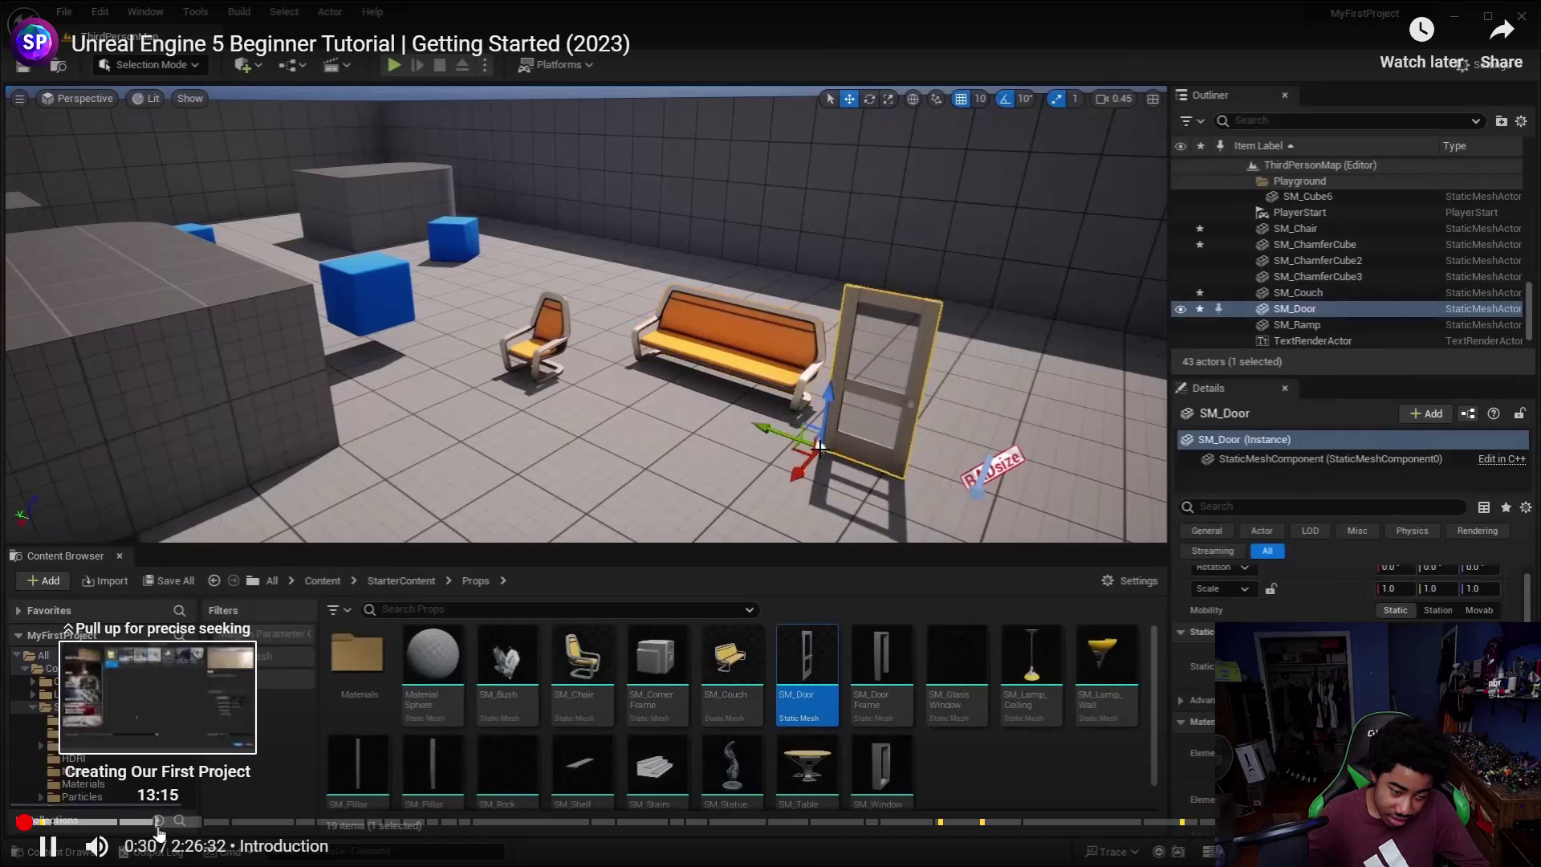
{"action": "left_click_drag", "start_coordinate": [118, 833], "coordinate": [118, 833]}
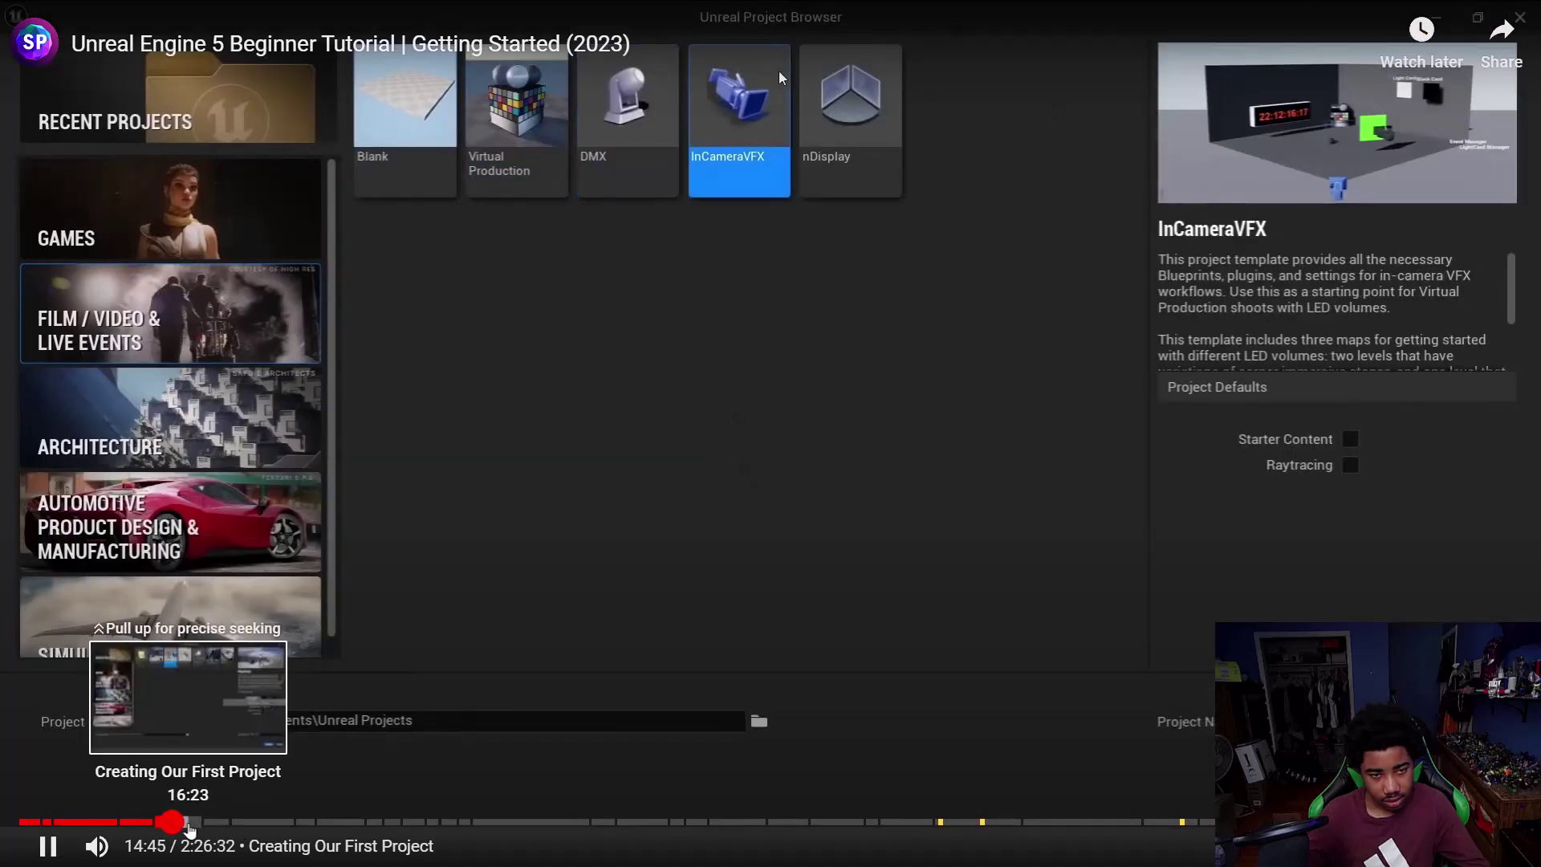
- Skip through the project creation and viewport controls chapters to "Local and World Space", raising the volume to 100 along the way
{"action": "left_click", "coordinate": [190, 827]}
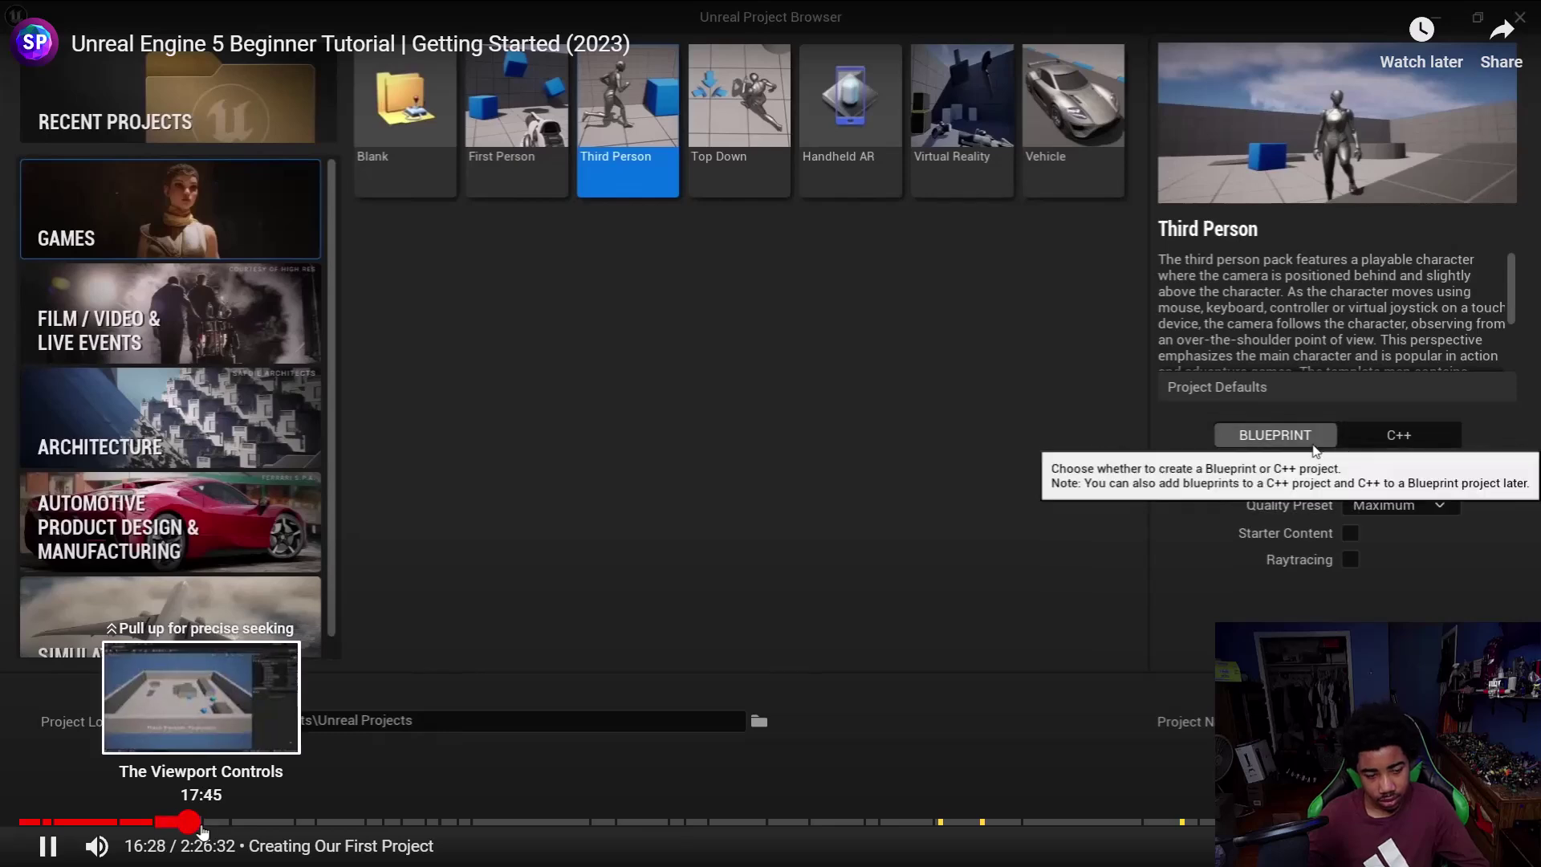
{"action": "left_click", "coordinate": [202, 827]}
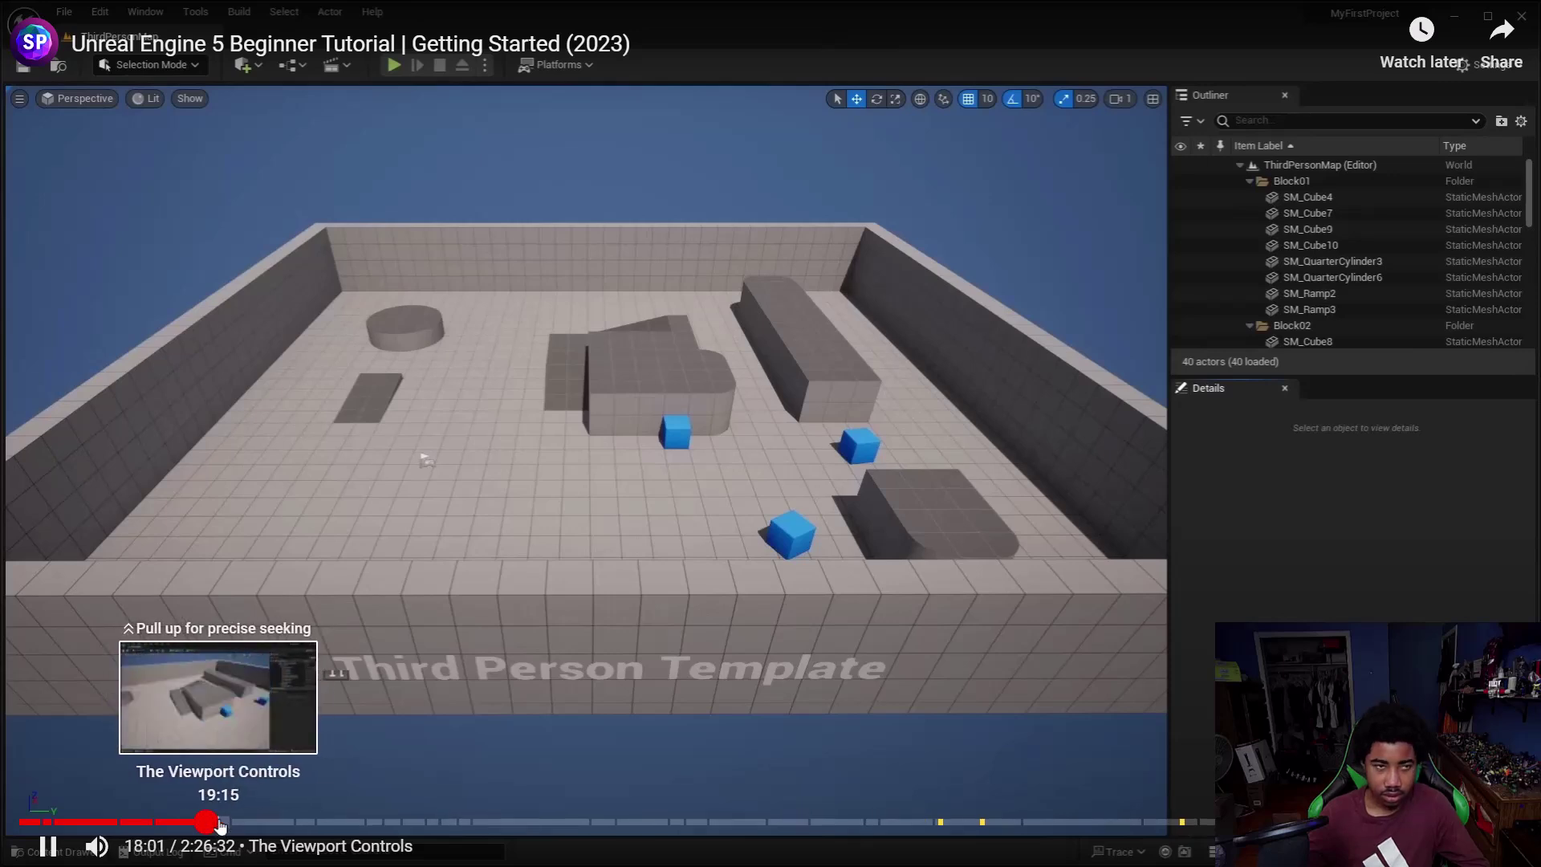
{"action": "key", "text": "XF86AudioRaiseVolume"}
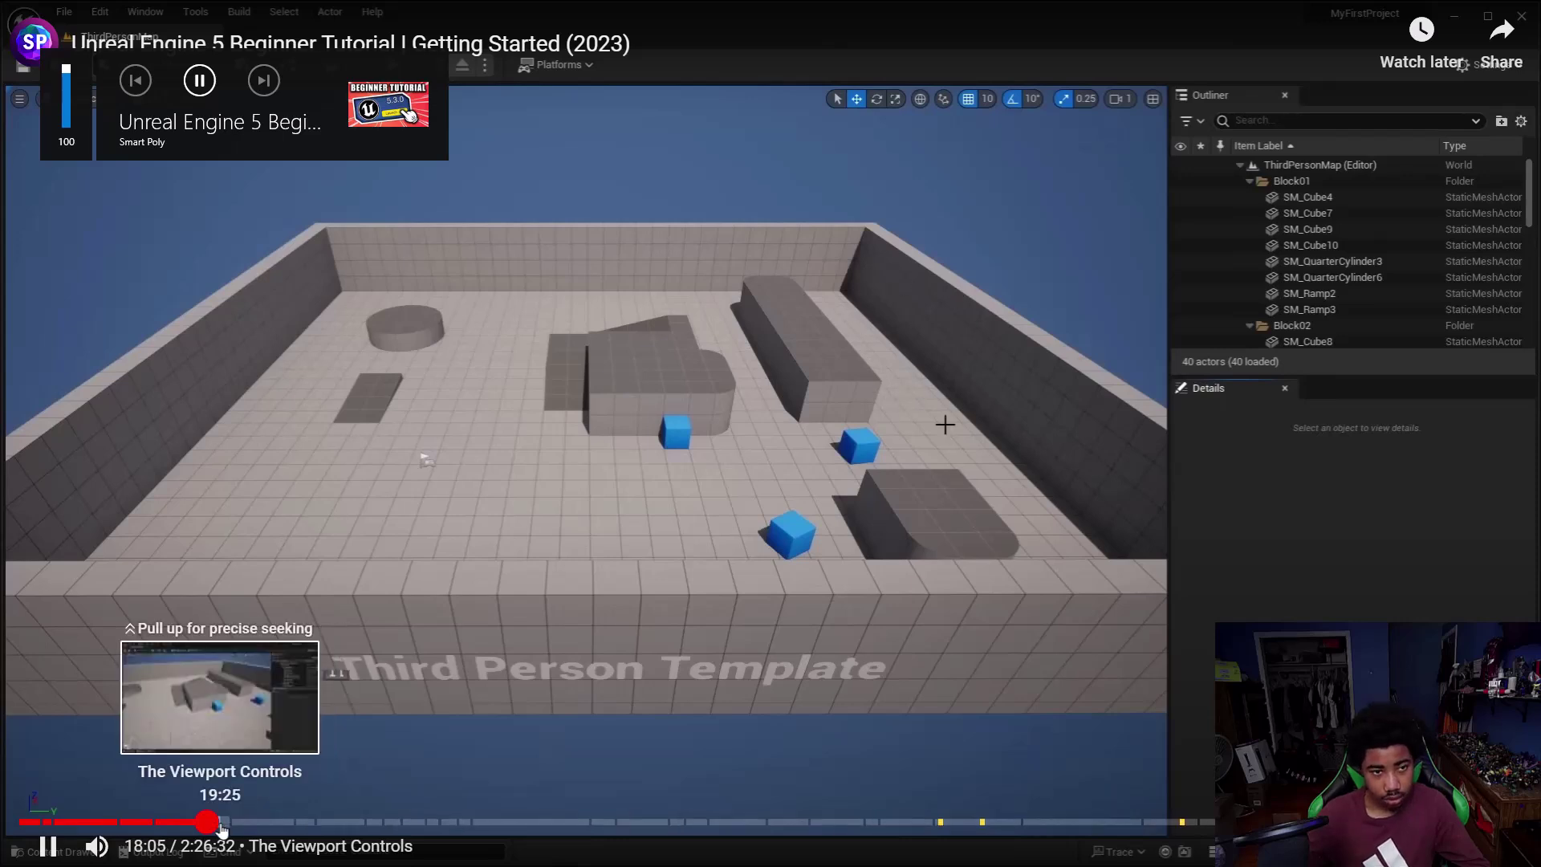
{"action": "left_click", "coordinate": [221, 823]}
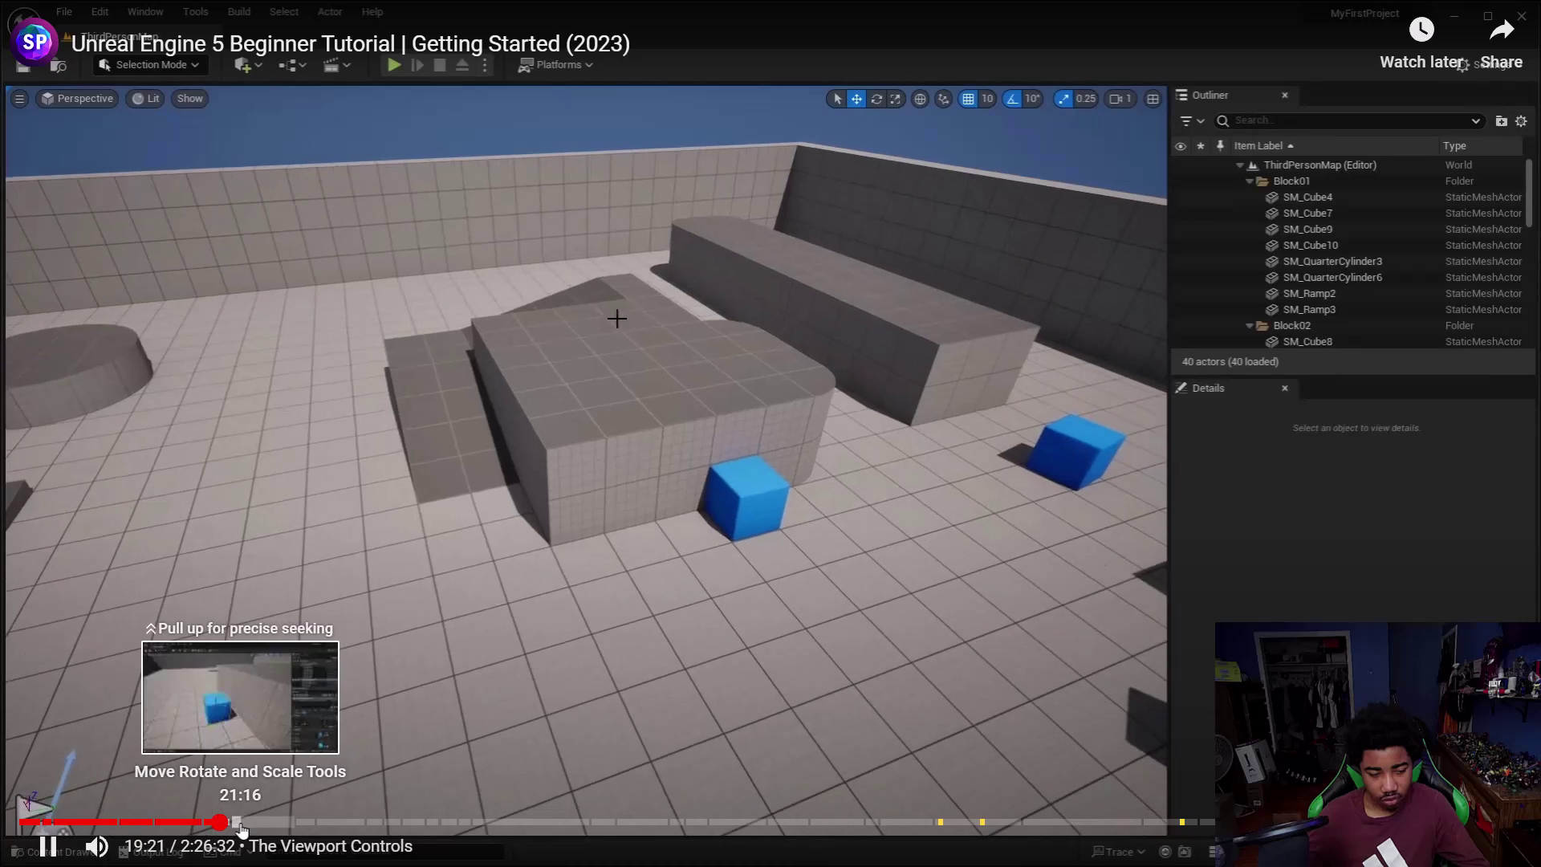
{"action": "left_click", "coordinate": [294, 822]}
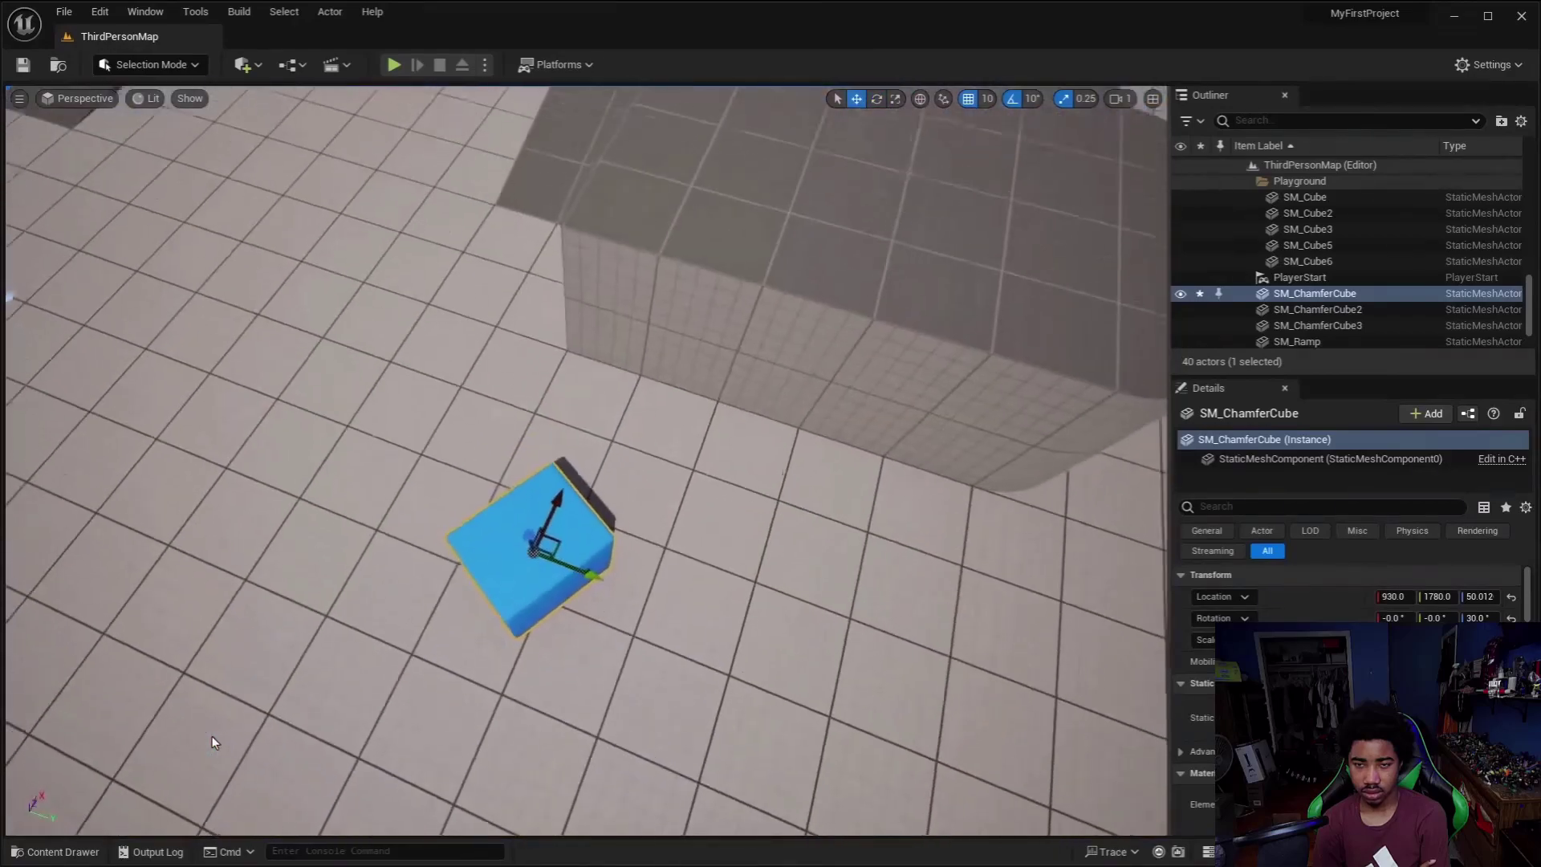
- Watch the "Local and World Space" demonstration with the blue cube, pausing it at 27:55 and resuming playback
{"action": "key", "text": "s"}
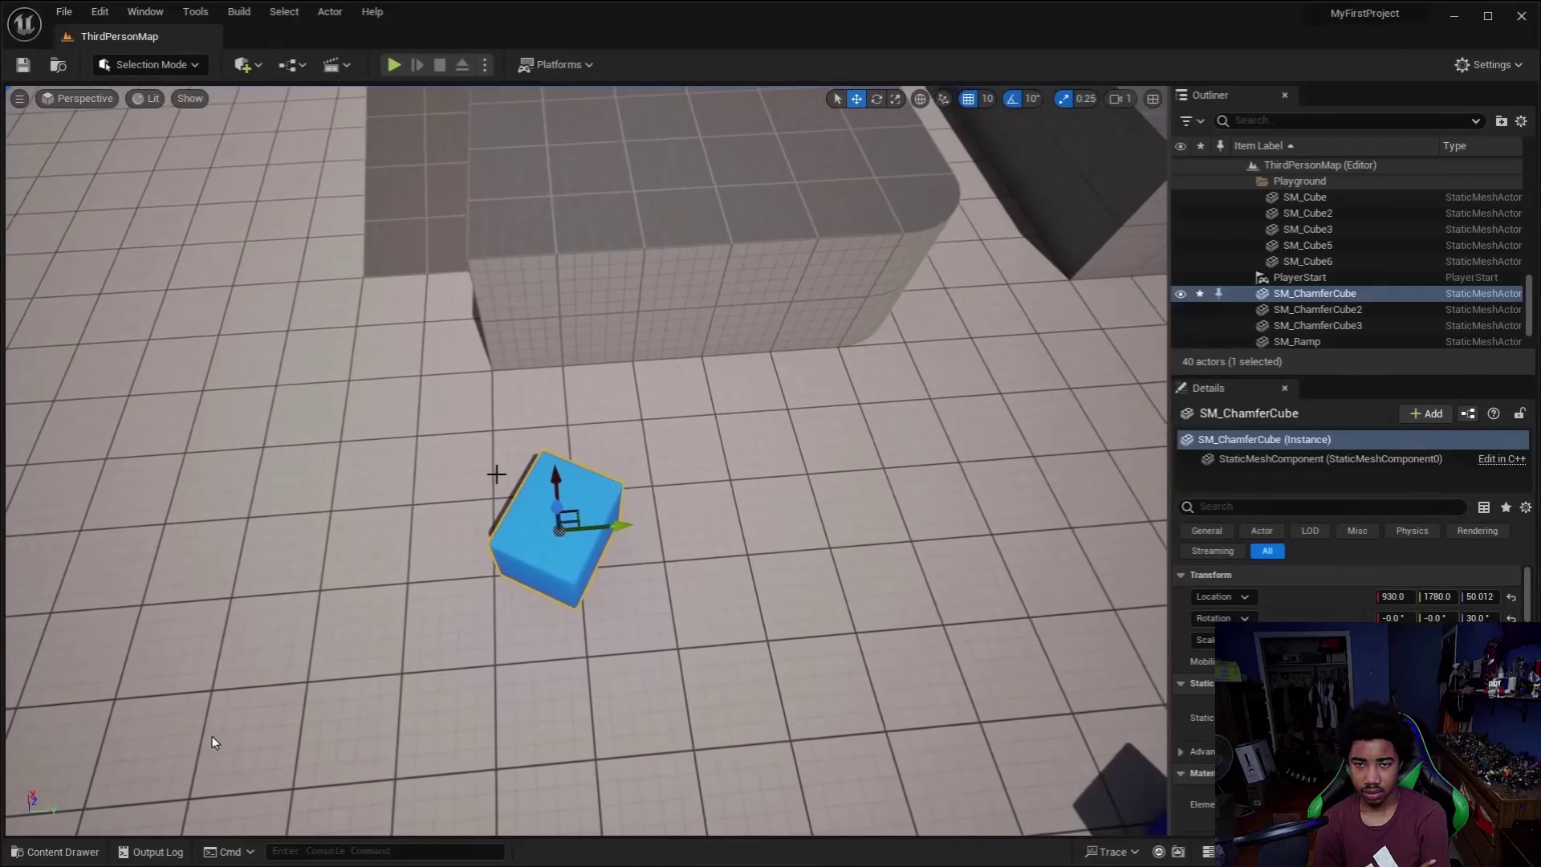
{"action": "mouse_move", "coordinate": [617, 524]}
{"action": "left_mouse_down"}
{"action": "mouse_move", "coordinate": [738, 522]}
{"action": "mouse_move", "coordinate": [615, 522]}
{"action": "left_mouse_up"}
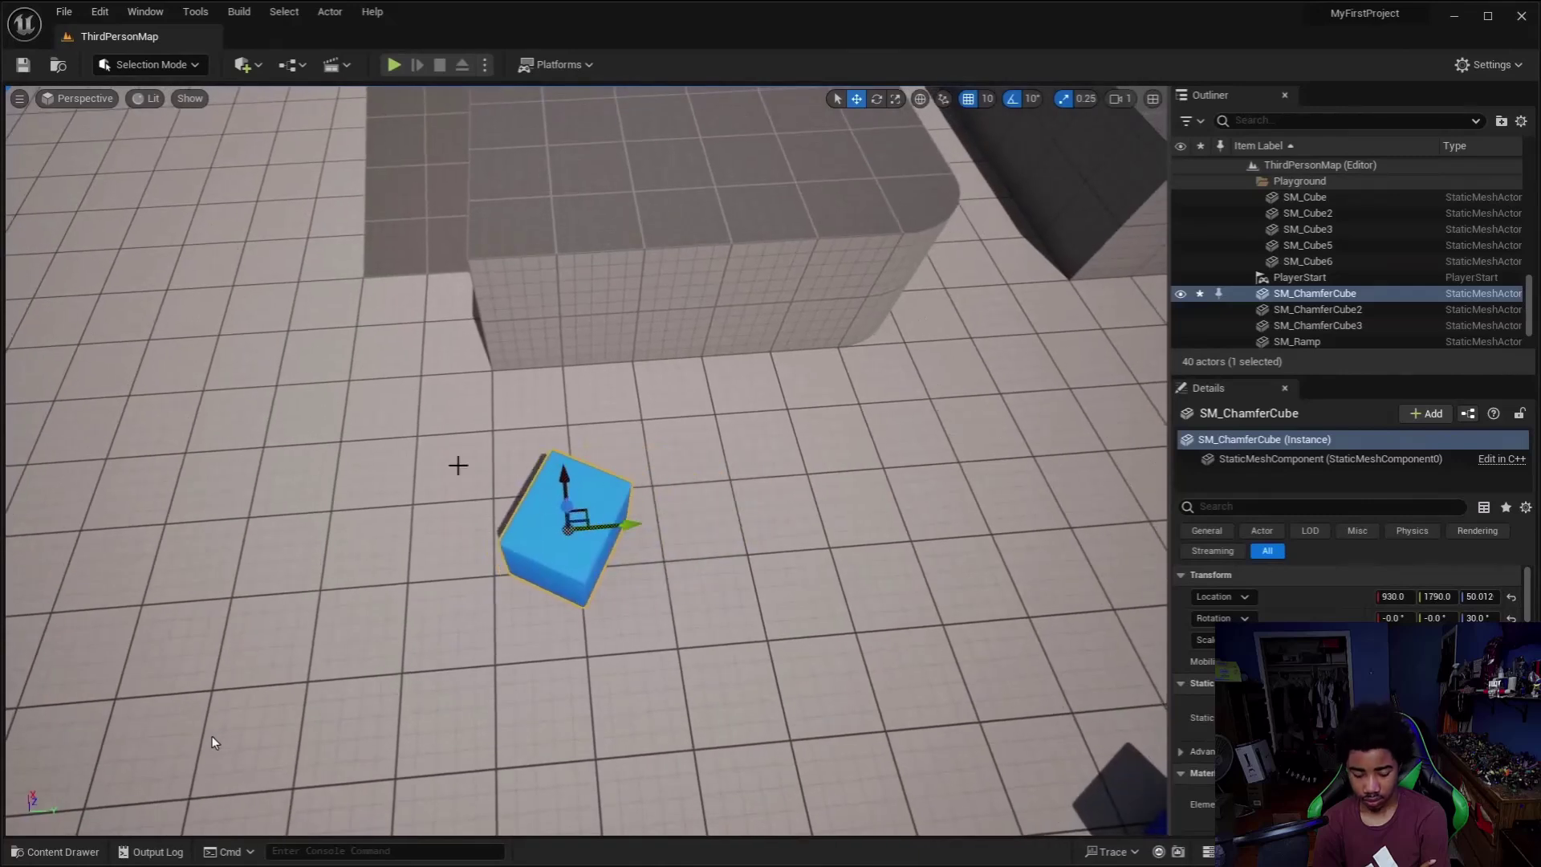
{"action": "left_click_drag", "start_coordinate": [626, 524], "coordinate": [568, 527]}
{"action": "left_click_drag", "start_coordinate": [507, 477], "coordinate": [510, 418]}
{"action": "right_click_drag", "start_coordinate": [660, 447], "coordinate": [514, 447]}
{"action": "left_click_drag", "start_coordinate": [696, 457], "coordinate": [770, 484]}
{"action": "mouse_move", "coordinate": [619, 493]}
{"action": "left_mouse_down"}
{"action": "mouse_move", "coordinate": [619, 407]}
{"action": "mouse_move", "coordinate": [610, 506]}
{"action": "left_mouse_up"}
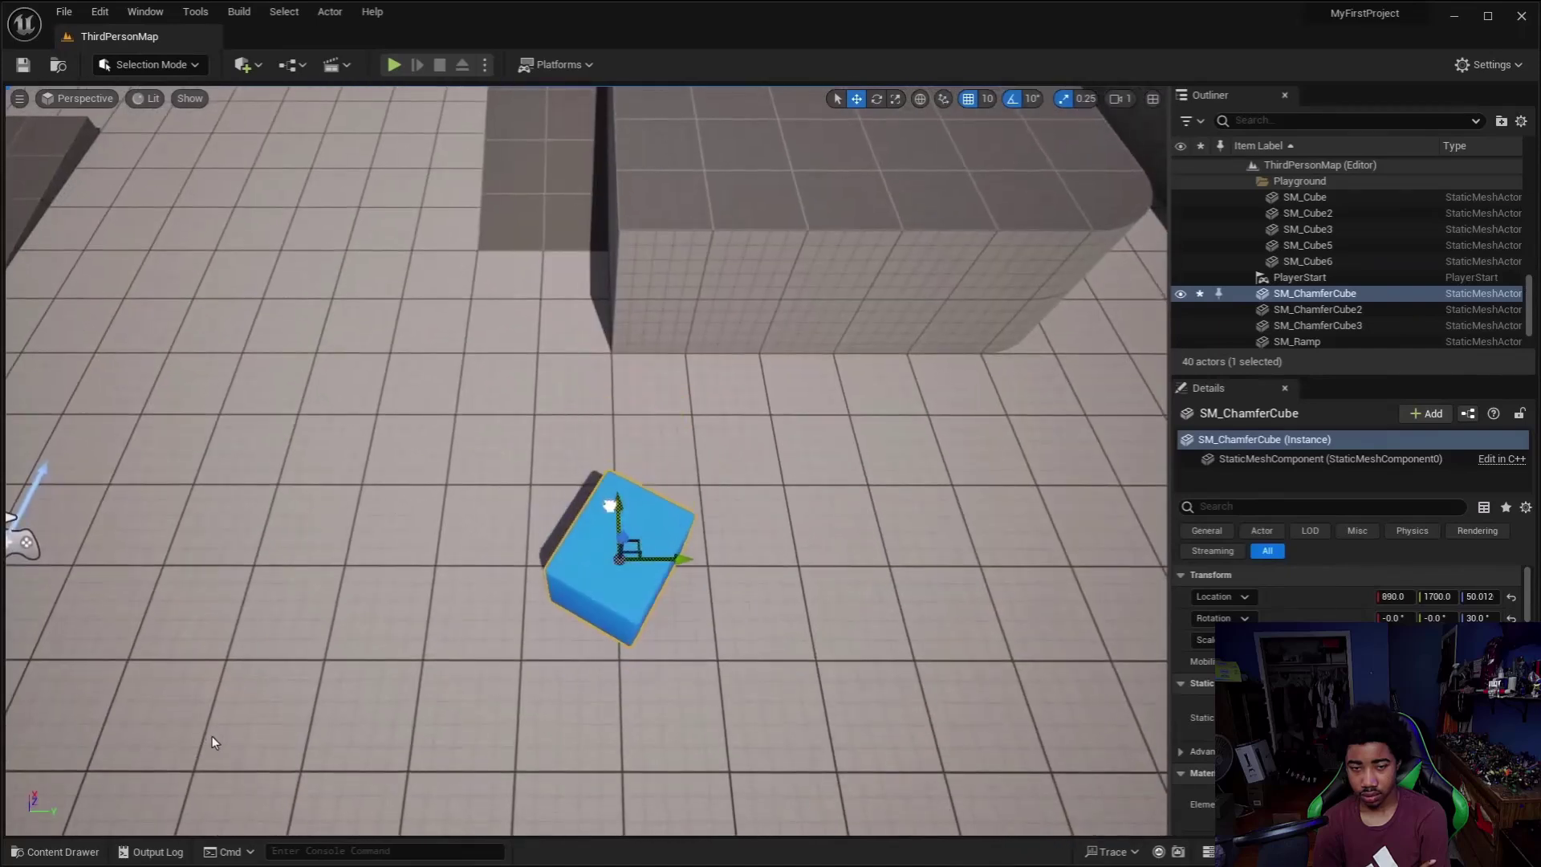
{"action": "left_click_drag", "start_coordinate": [666, 559], "coordinate": [449, 560]}
{"action": "right_click_drag", "start_coordinate": [450, 560], "coordinate": [514, 433]}
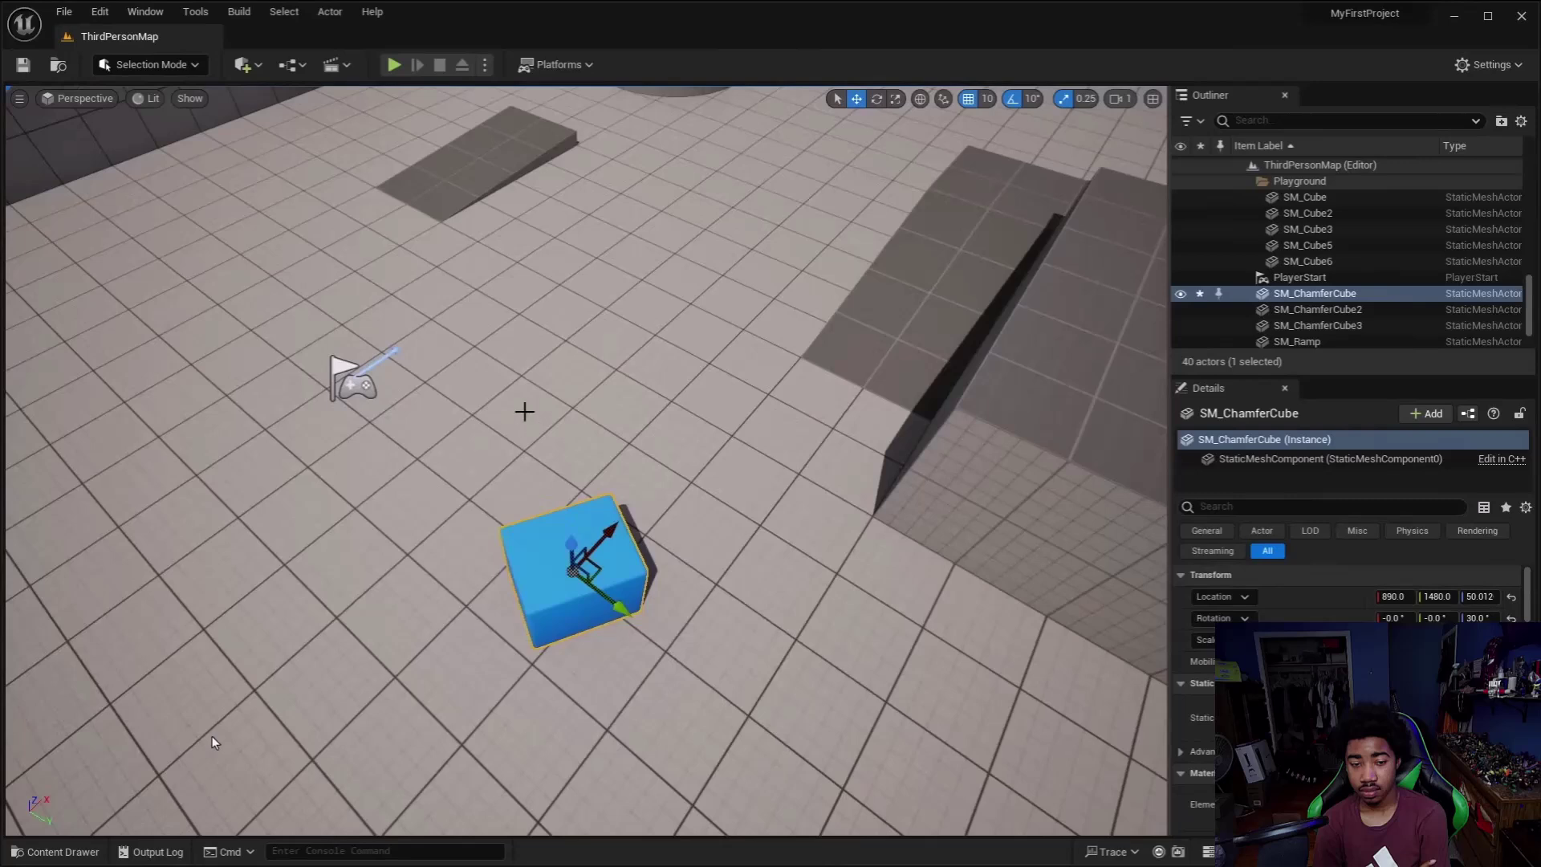
{"action": "left_click", "coordinate": [921, 98]}
{"action": "right_click_drag", "start_coordinate": [679, 451], "coordinate": [541, 457]}
{"action": "key", "text": "w"}
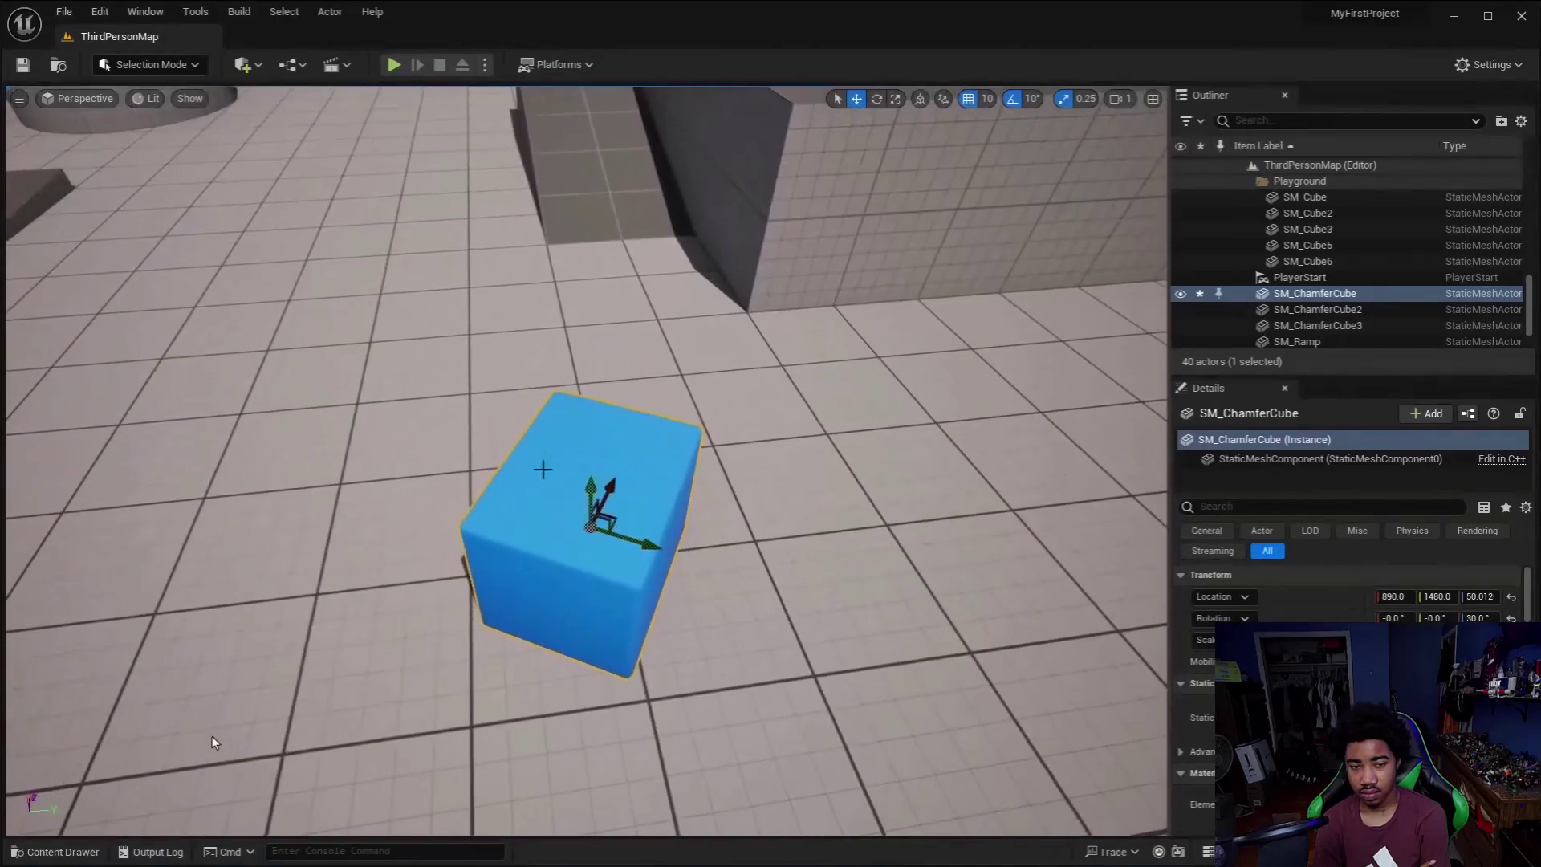
{"action": "left_click", "coordinate": [236, 724]}
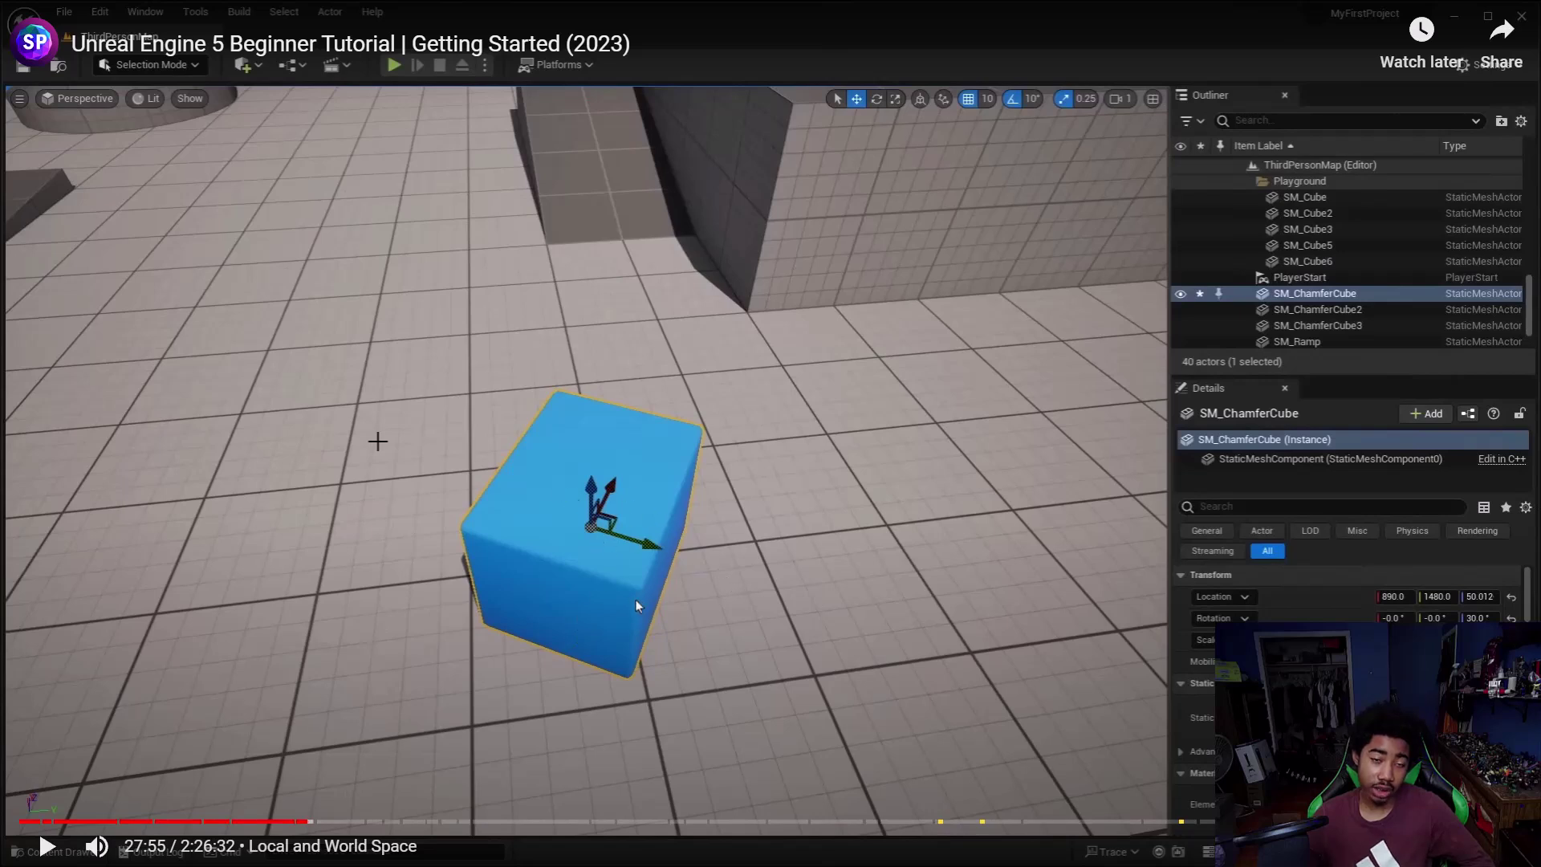
{"action": "left_click", "coordinate": [584, 618]}
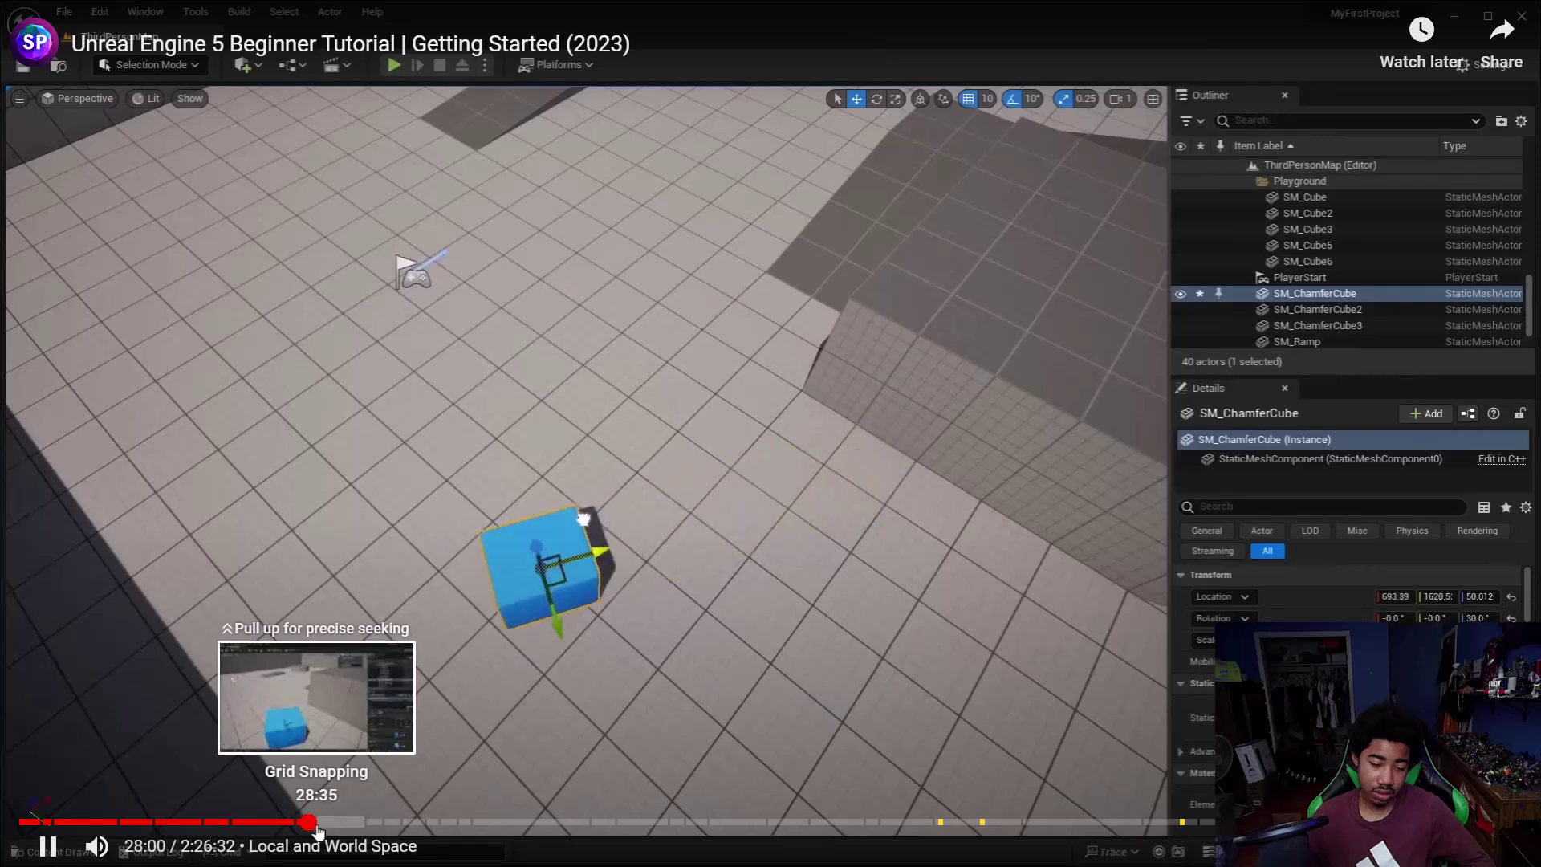
- Skip to the "Grid Snapping" chapter at 28:35, replay its beginning, and pause the video at 28:54
{"action": "left_click", "coordinate": [317, 824]}
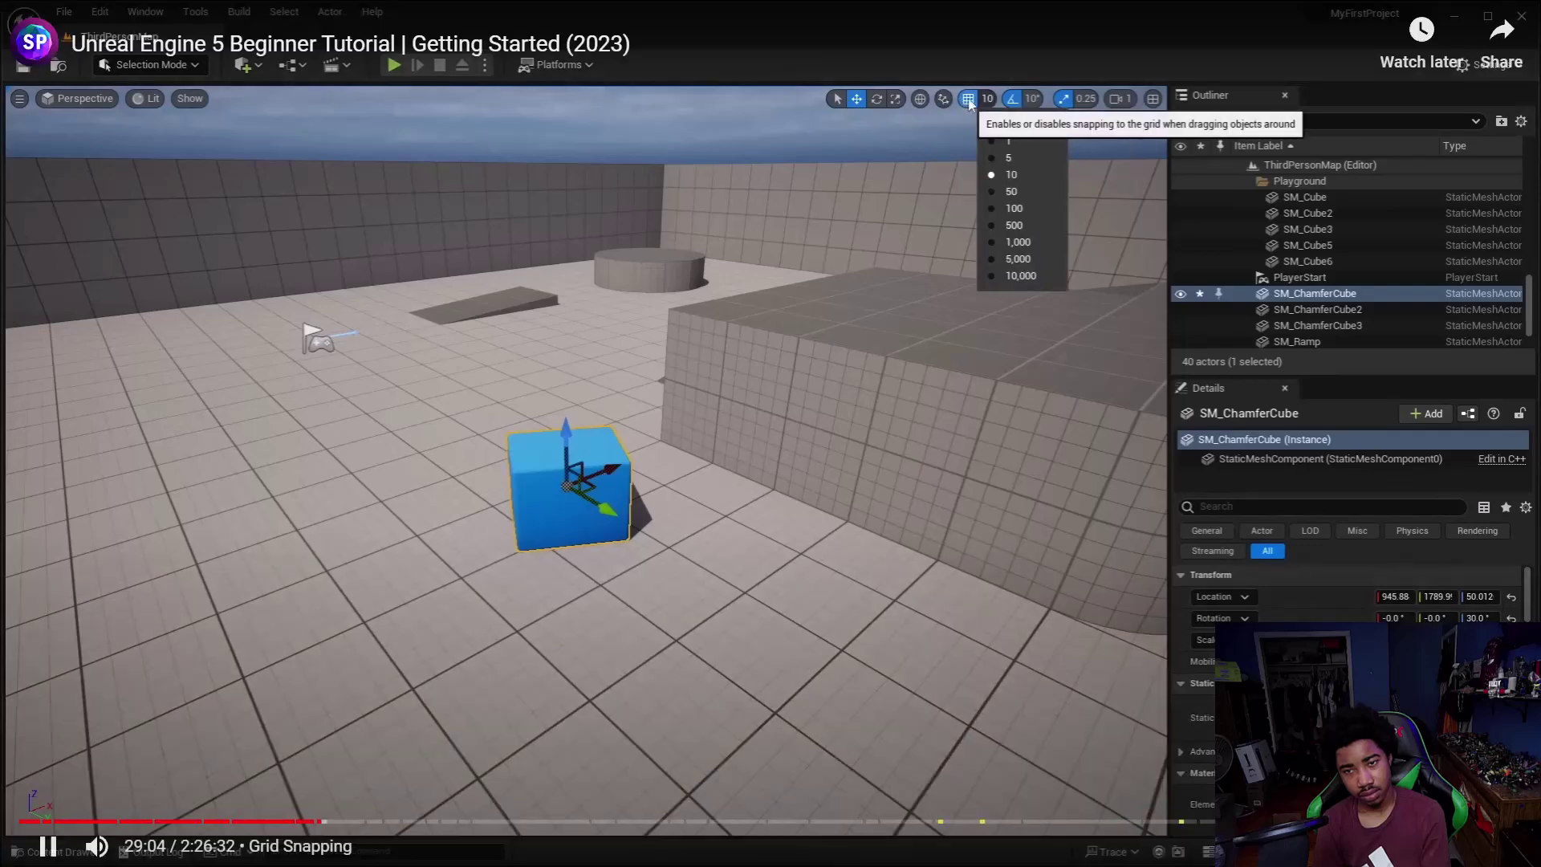
{"action": "left_click", "coordinate": [317, 823]}
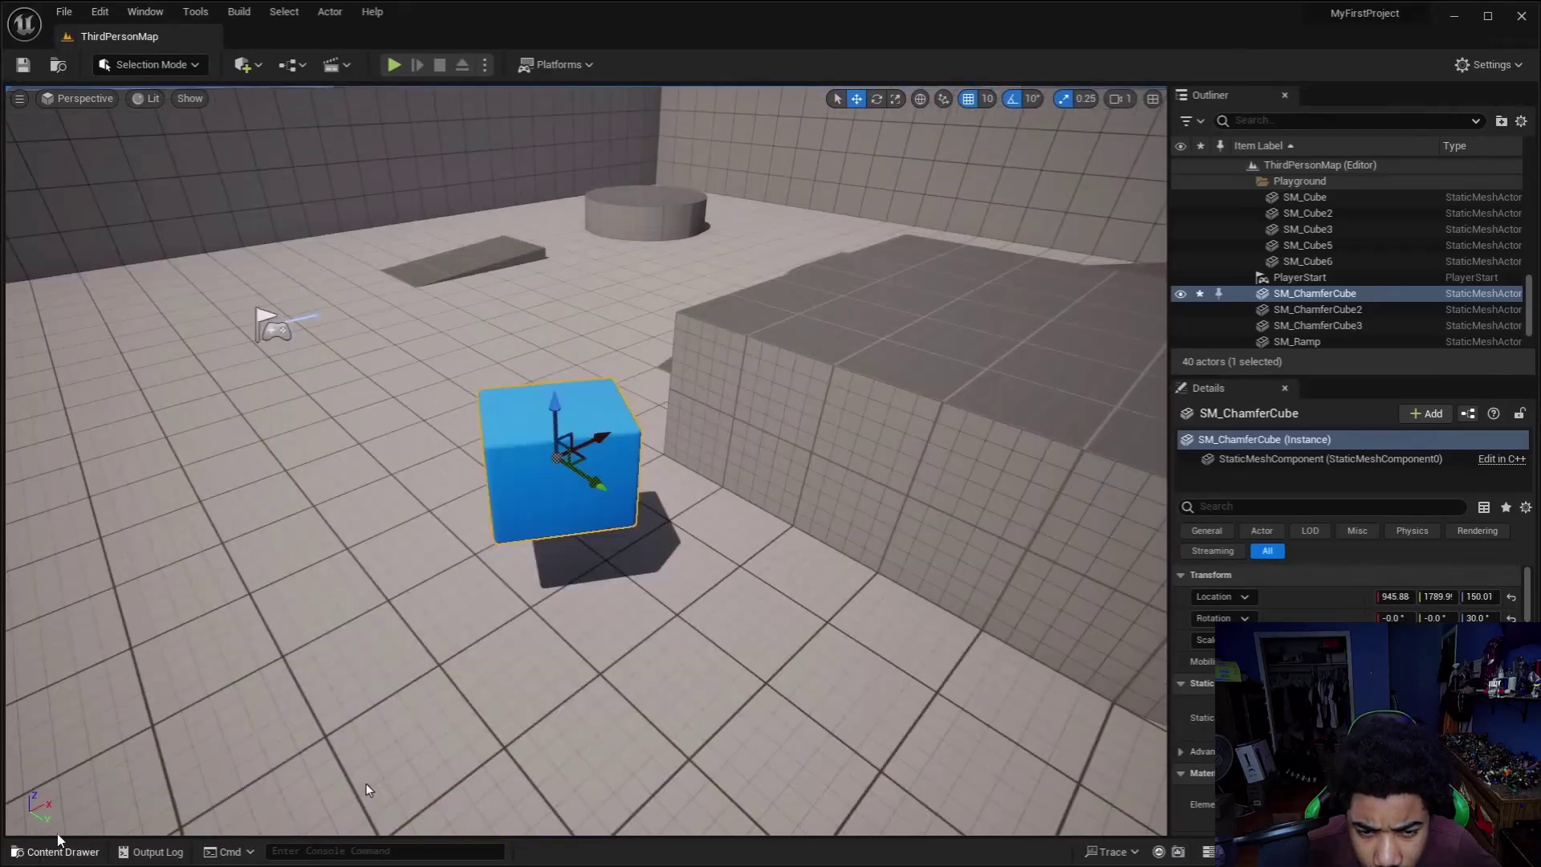
{"action": "mouse_move", "coordinate": [351, 794]}
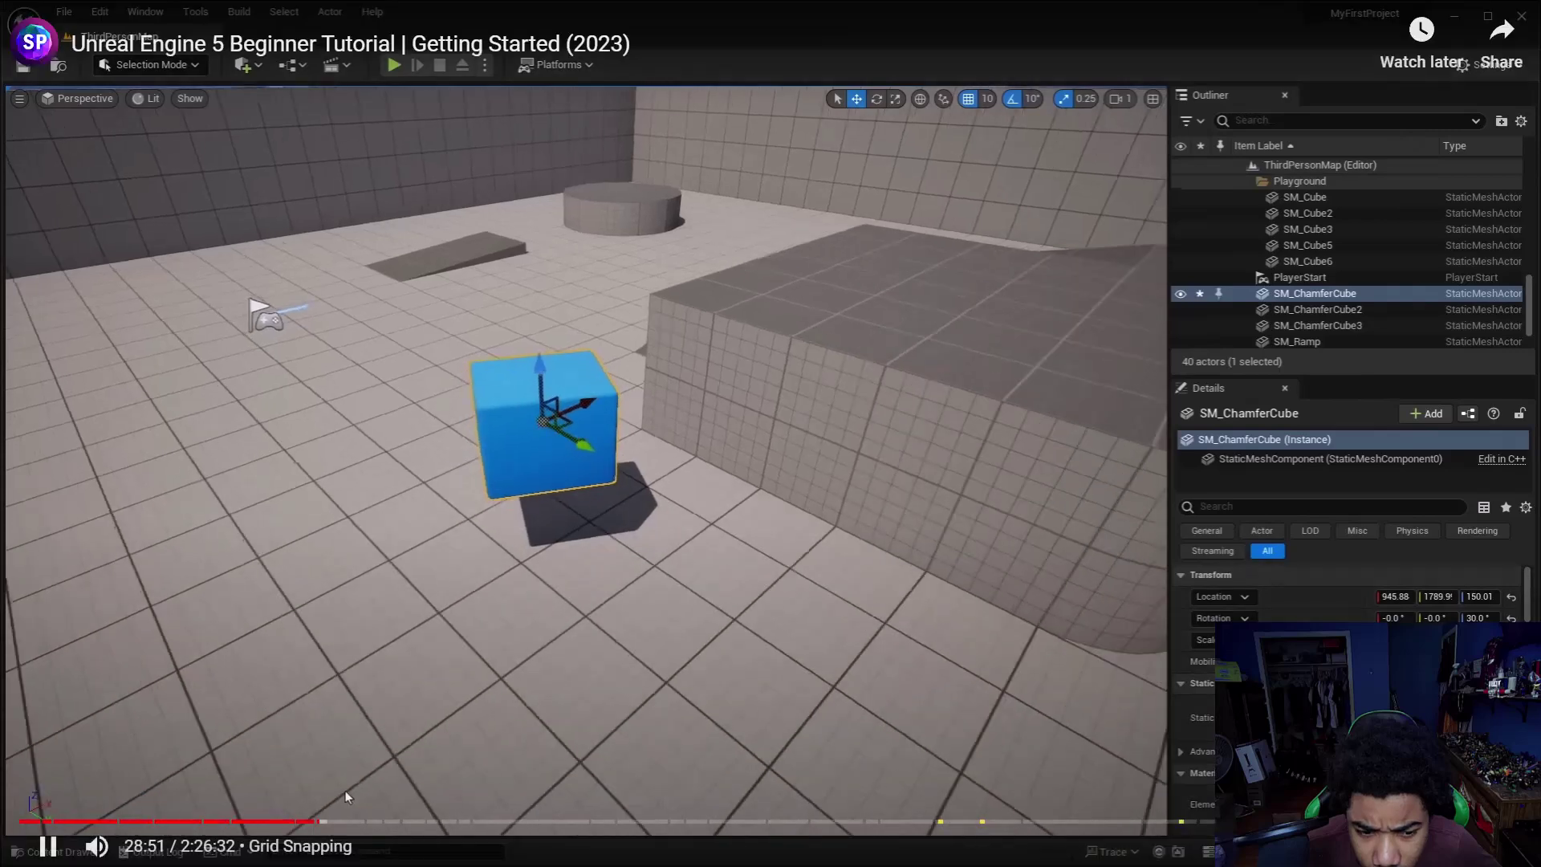
{"action": "key", "text": "space"}
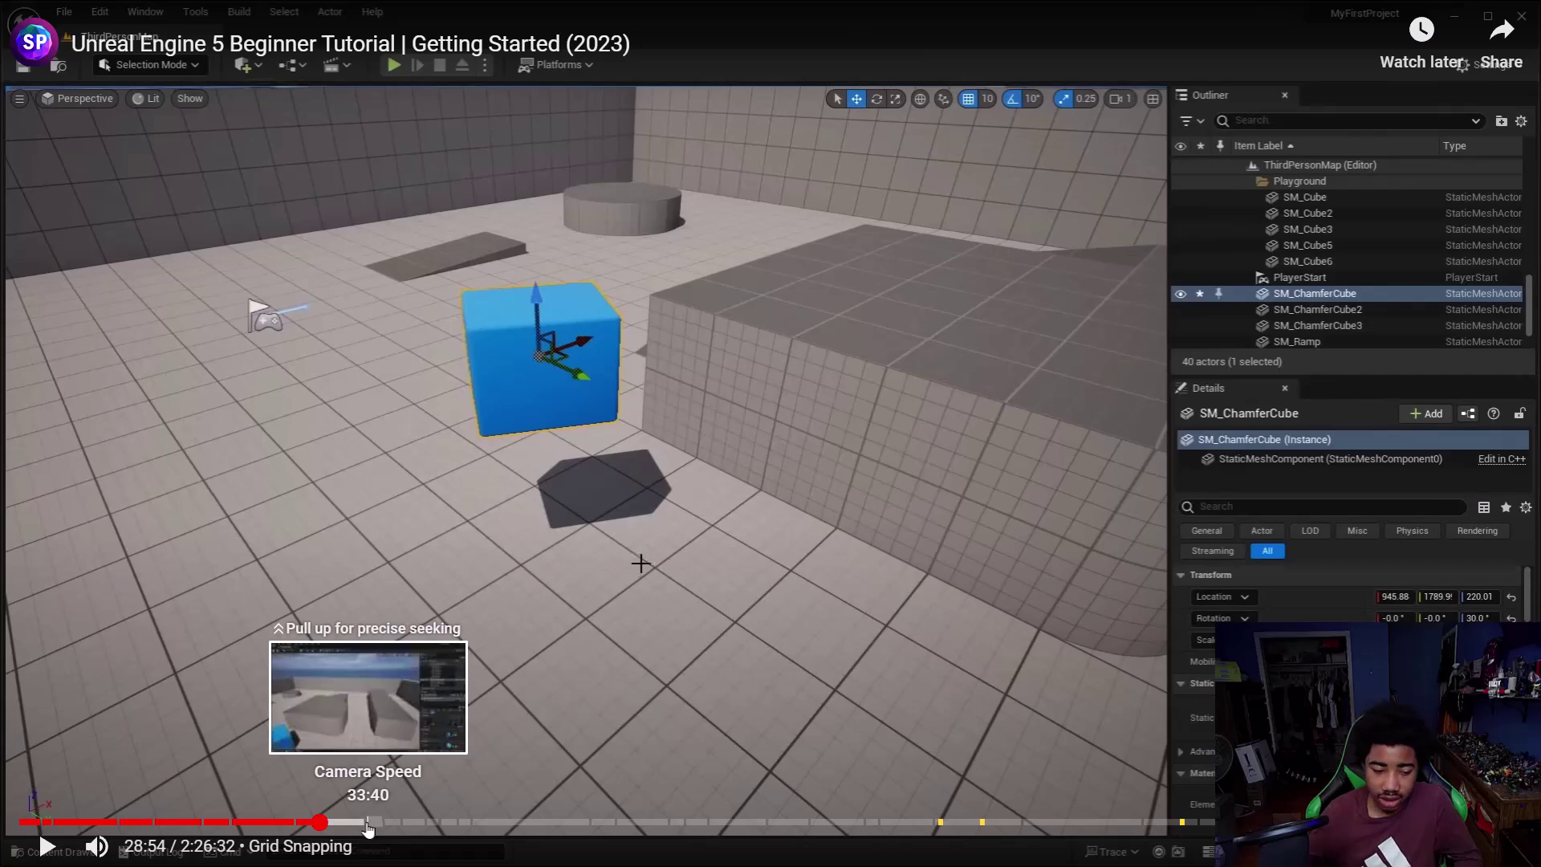
- Play the "Camera Speed" chapter from 33:30, skip on to "Viewport Quad View" and watch it, pausing at 35:52
{"action": "left_click", "coordinate": [366, 822]}
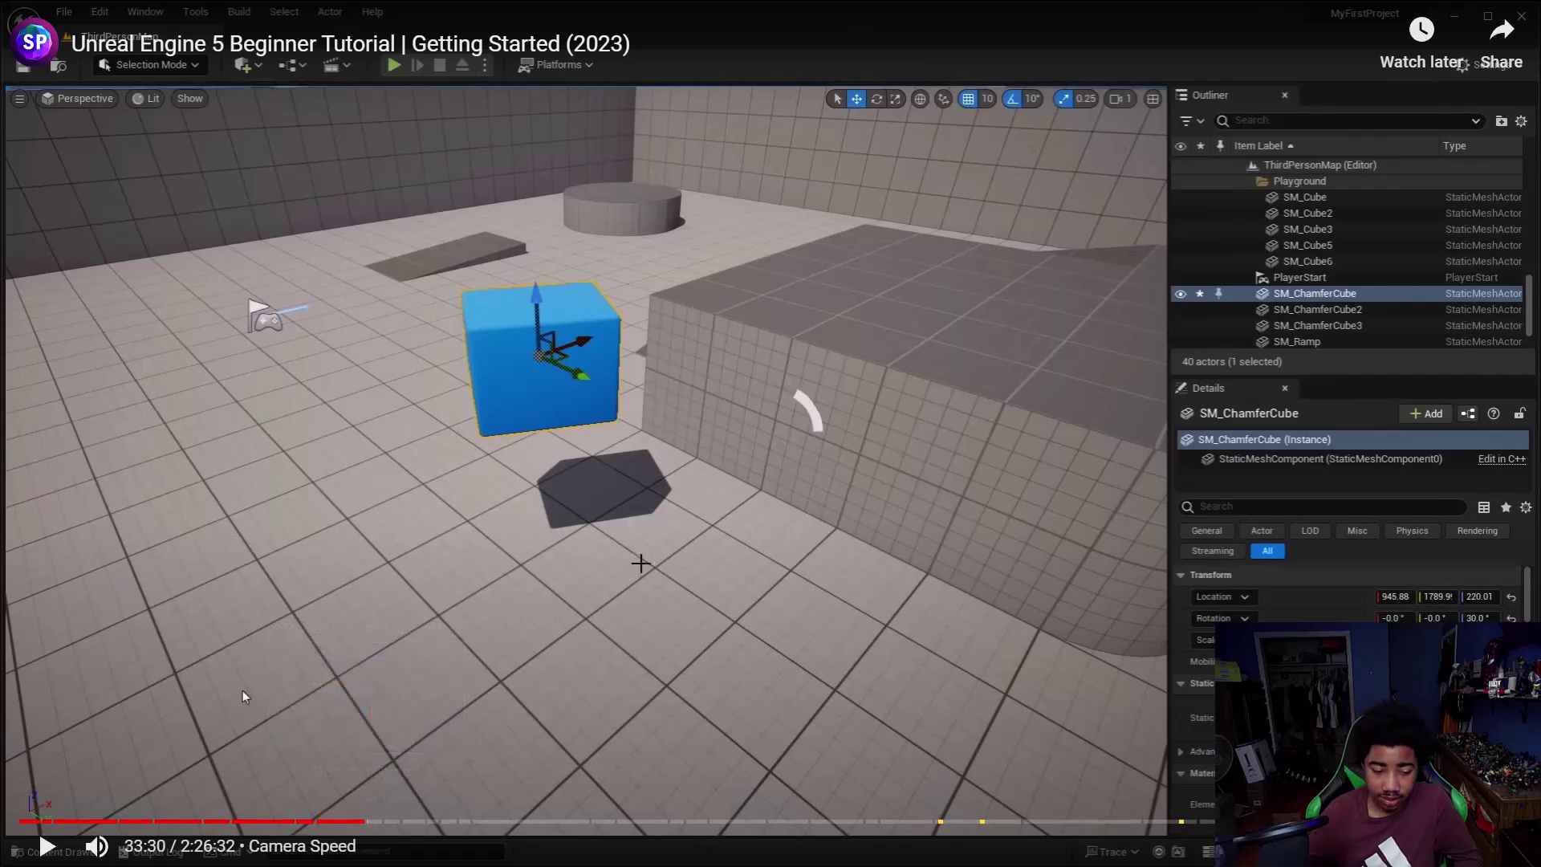
{"action": "left_click", "coordinate": [592, 659]}
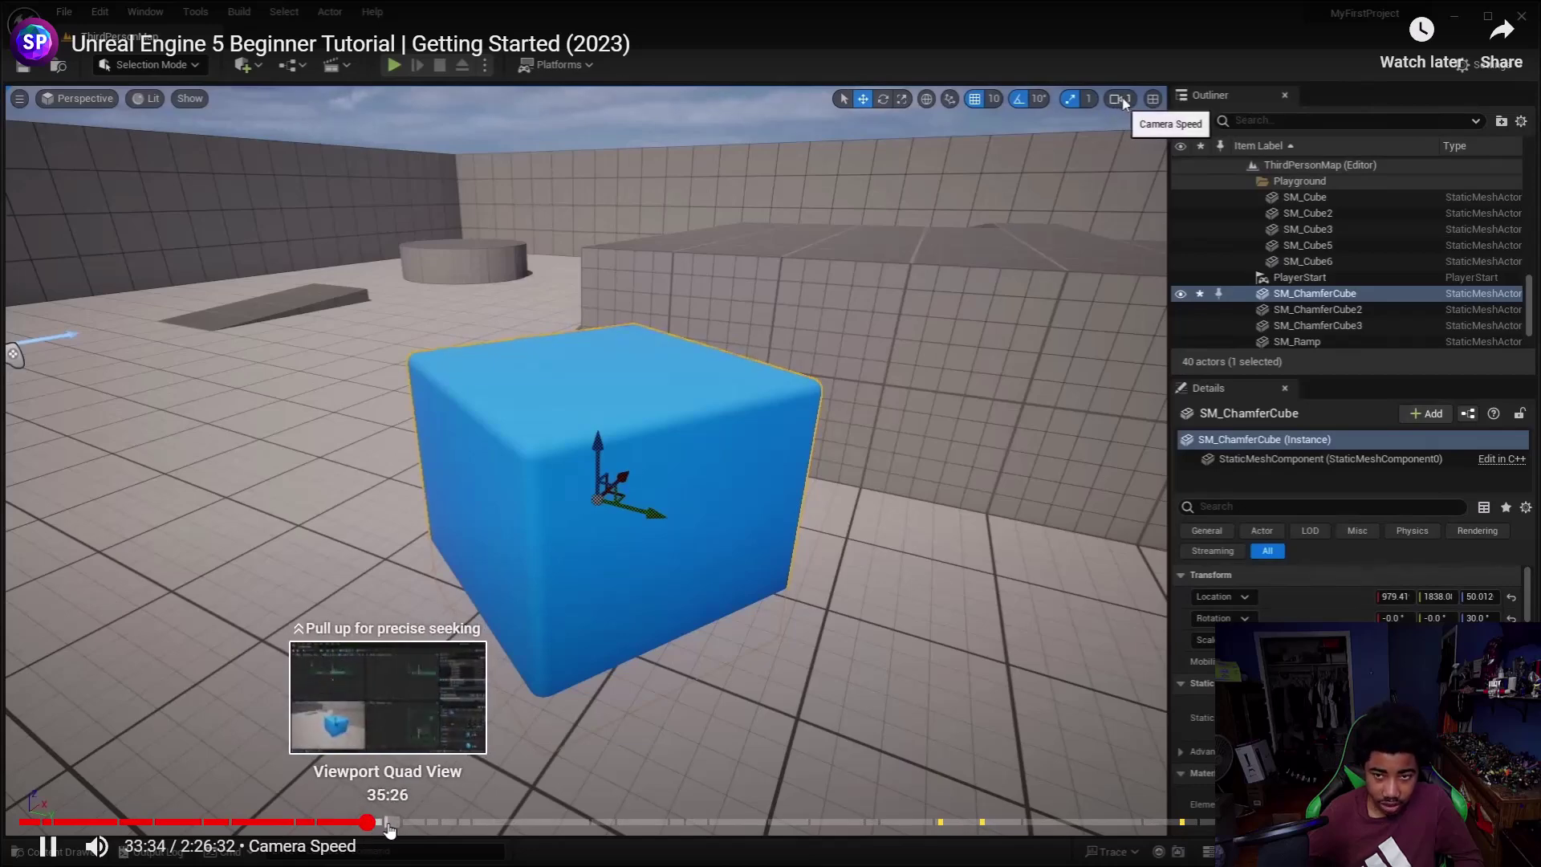
{"action": "left_click", "coordinate": [386, 824]}
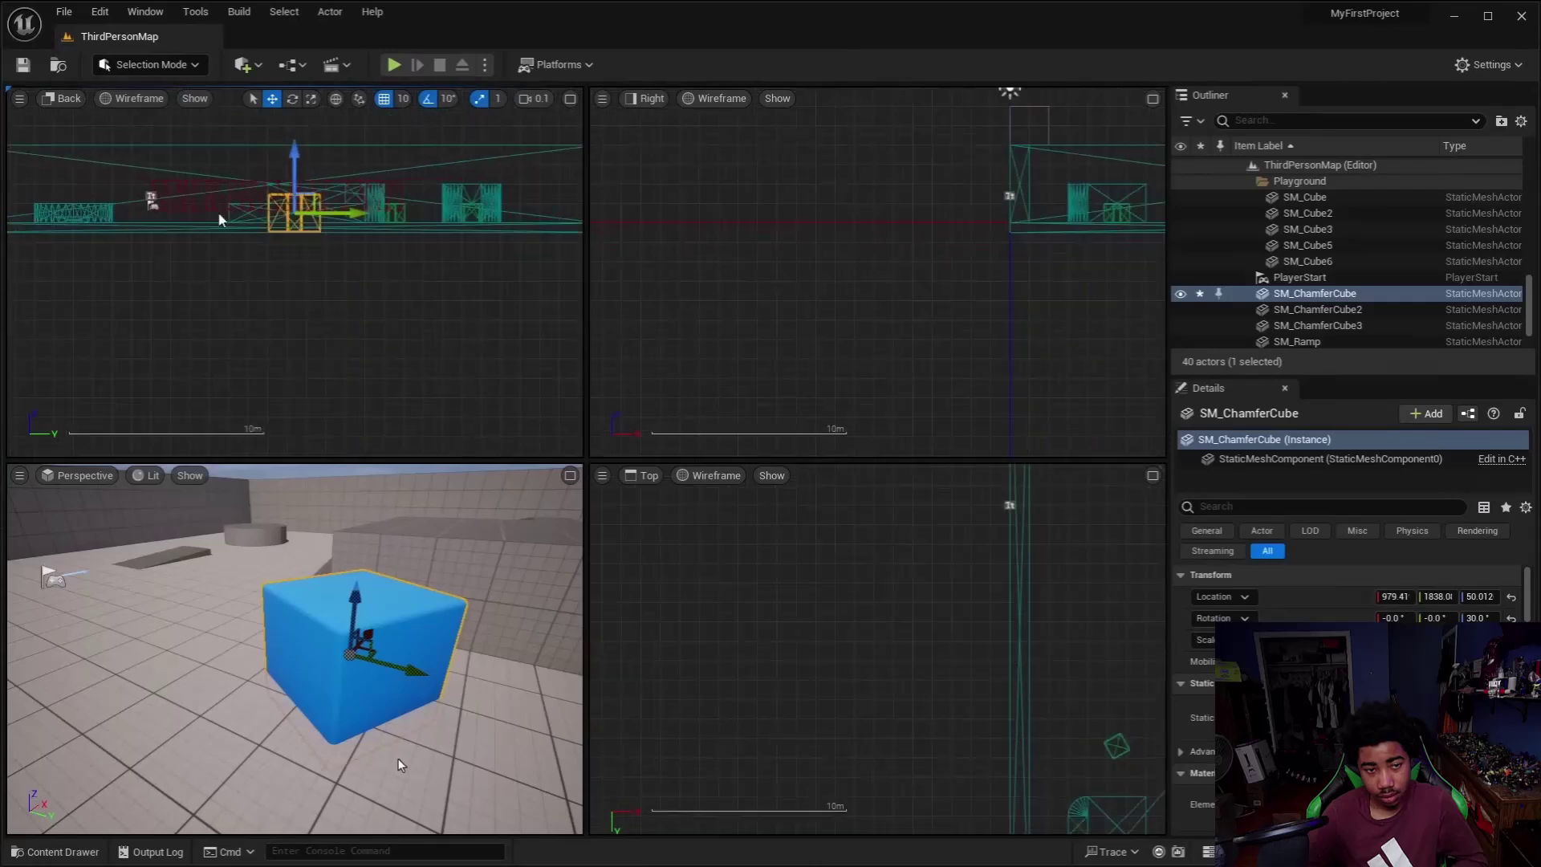
{"action": "scroll", "coordinate": [300, 196], "scroll_direction": "up", "scroll_amount": 6}
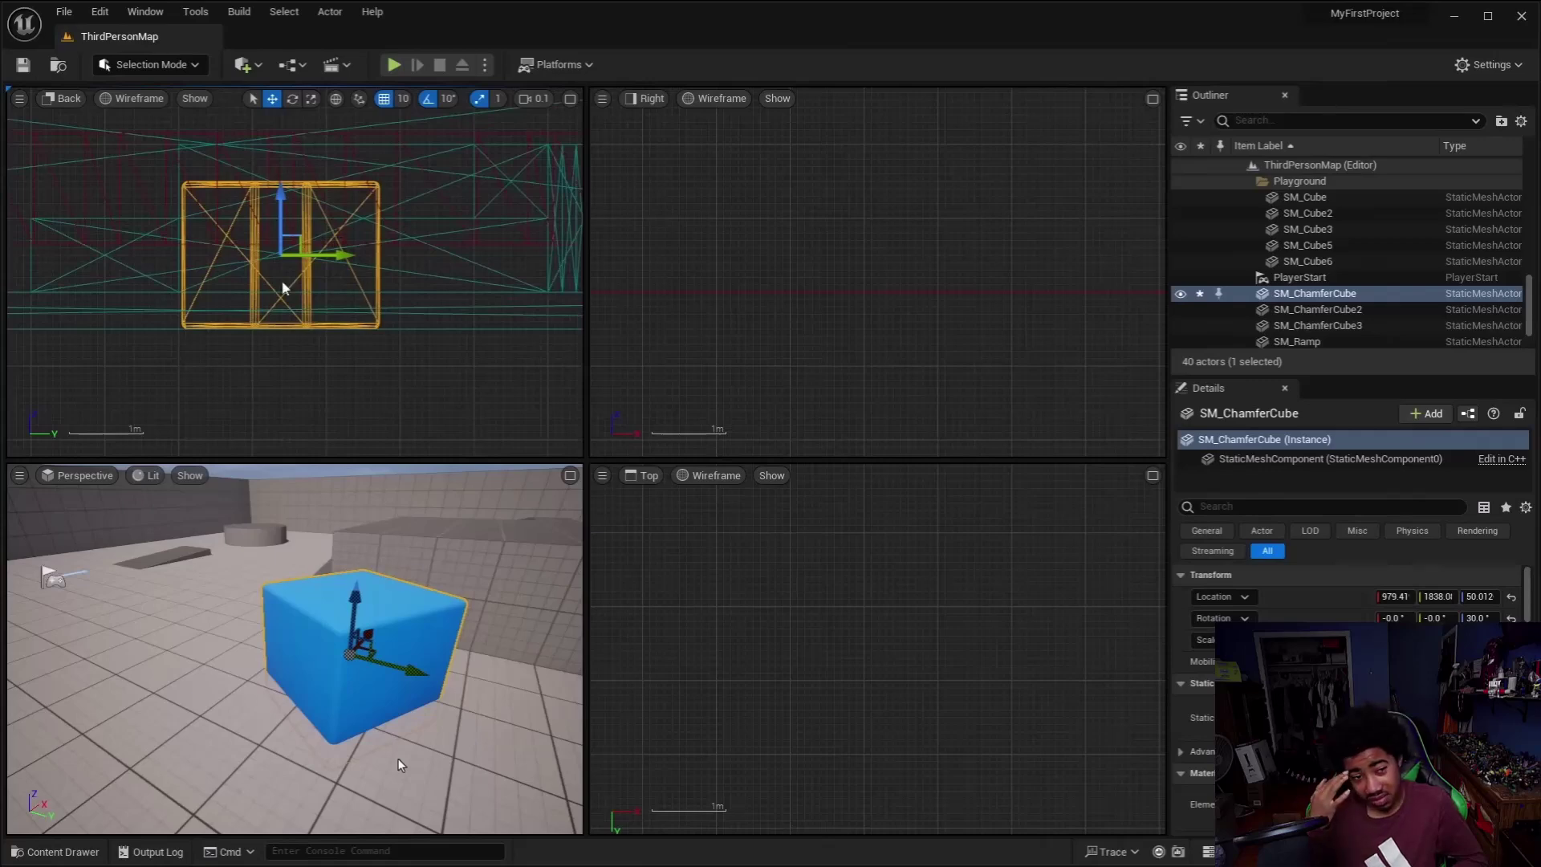
{"action": "scroll", "coordinate": [371, 195], "scroll_direction": "down", "scroll_amount": 3}
{"action": "scroll", "coordinate": [882, 202], "scroll_direction": "down", "scroll_amount": 5}
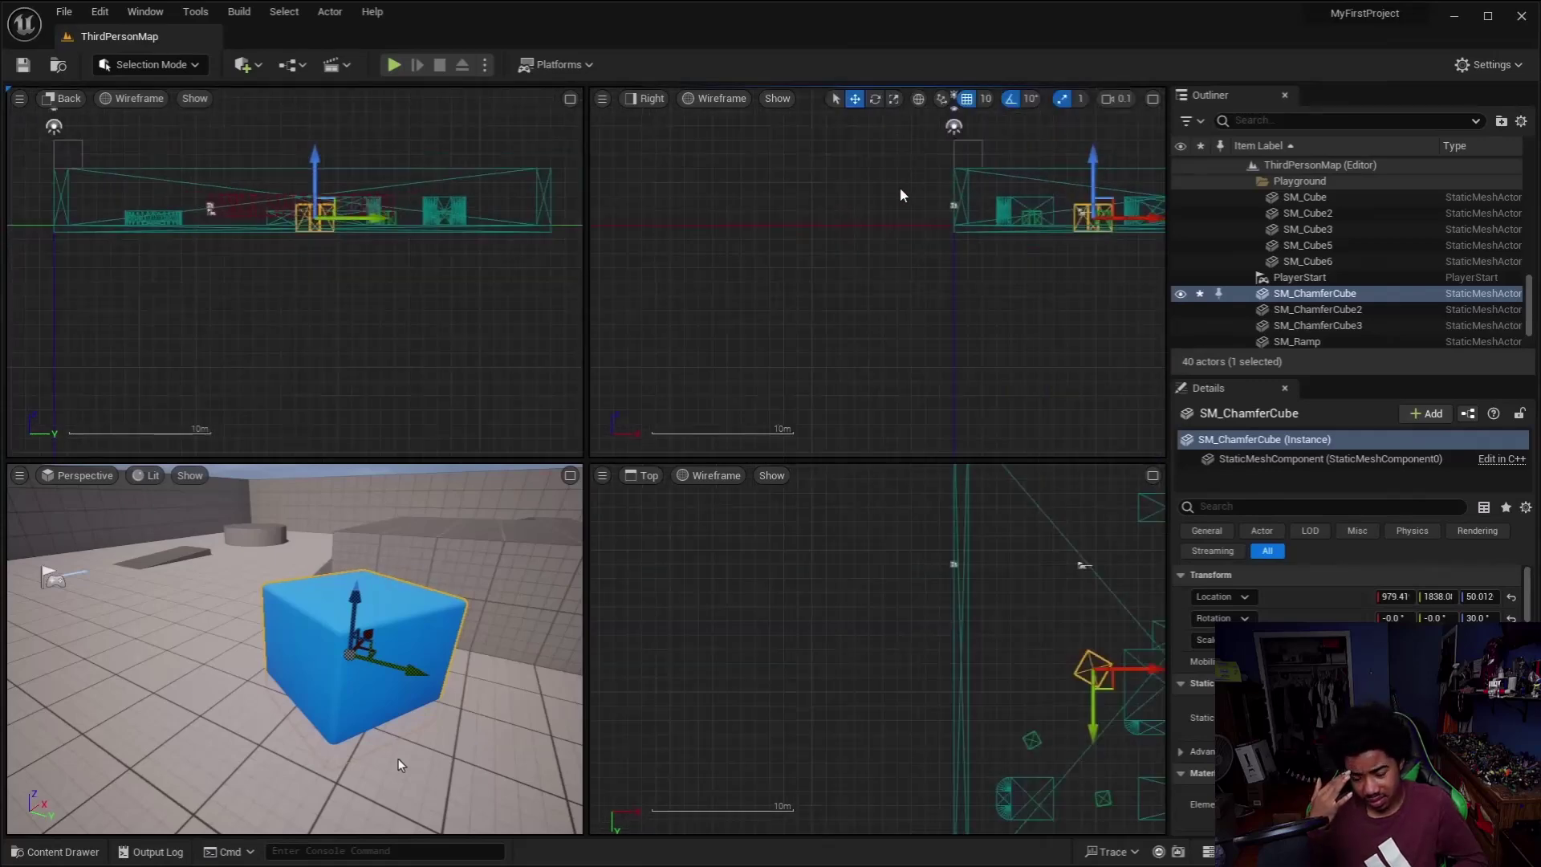
{"action": "scroll", "coordinate": [1060, 169], "scroll_direction": "down", "scroll_amount": 2}
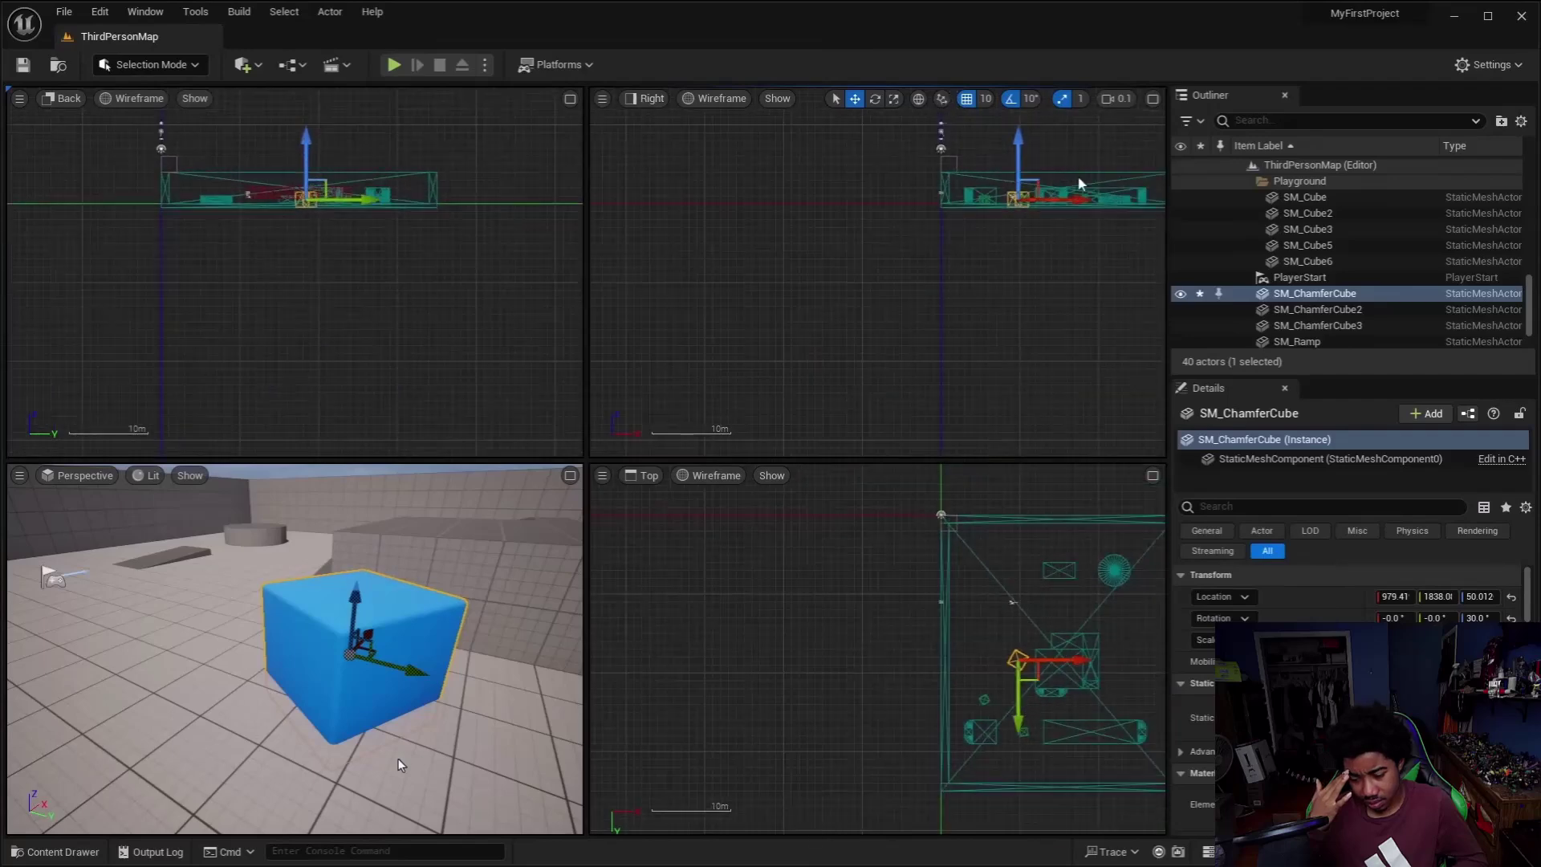
{"action": "left_click", "coordinate": [398, 759]}
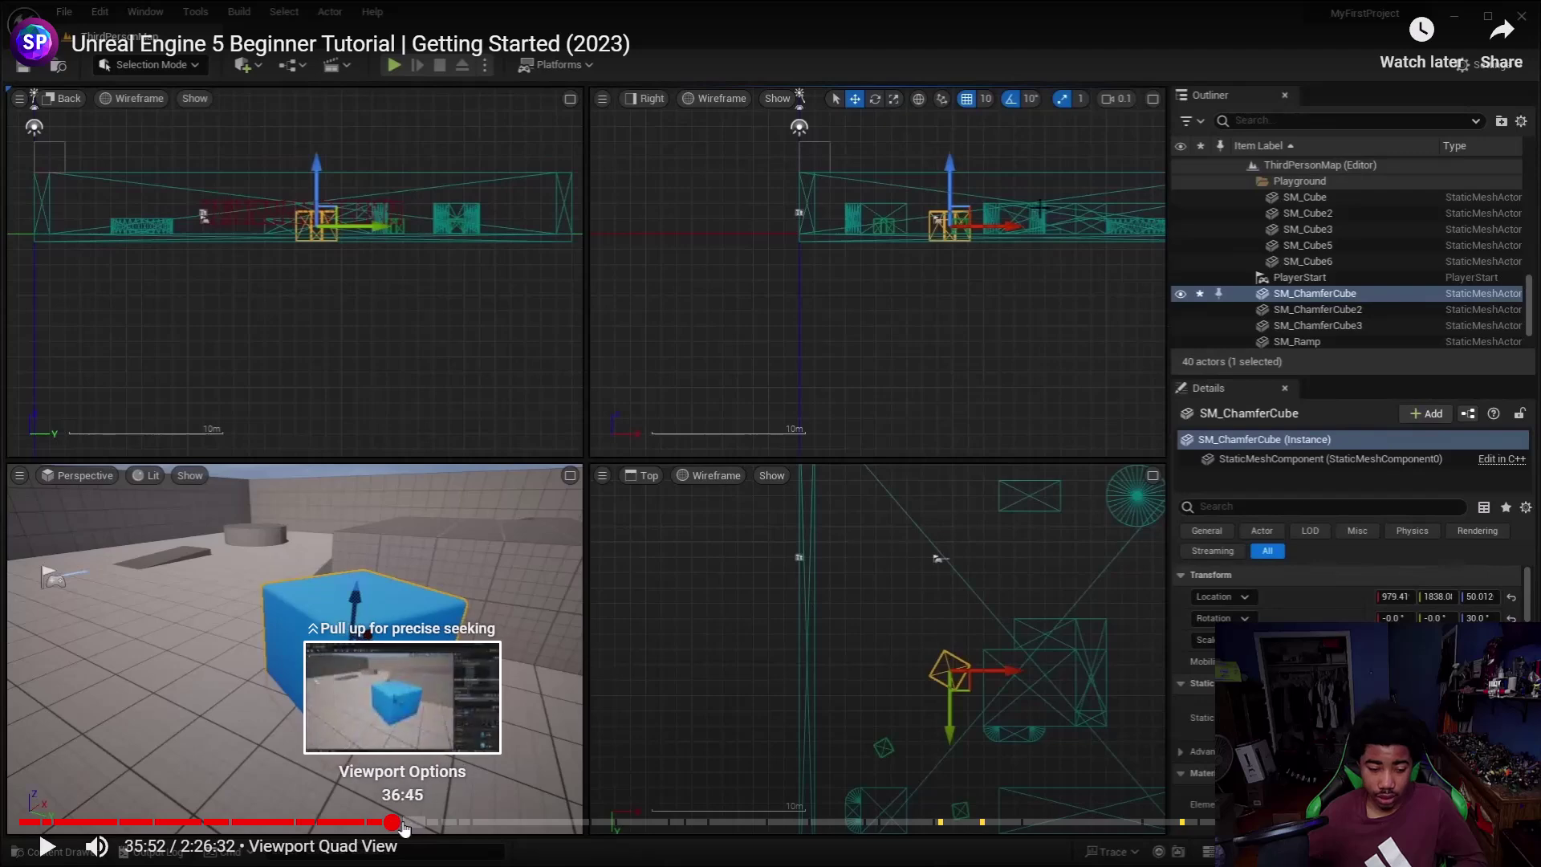
- Skip to the "Viewport Options" chapter at 36:45, watch it, and pause the video at 37:26
{"action": "left_click", "coordinate": [403, 823]}
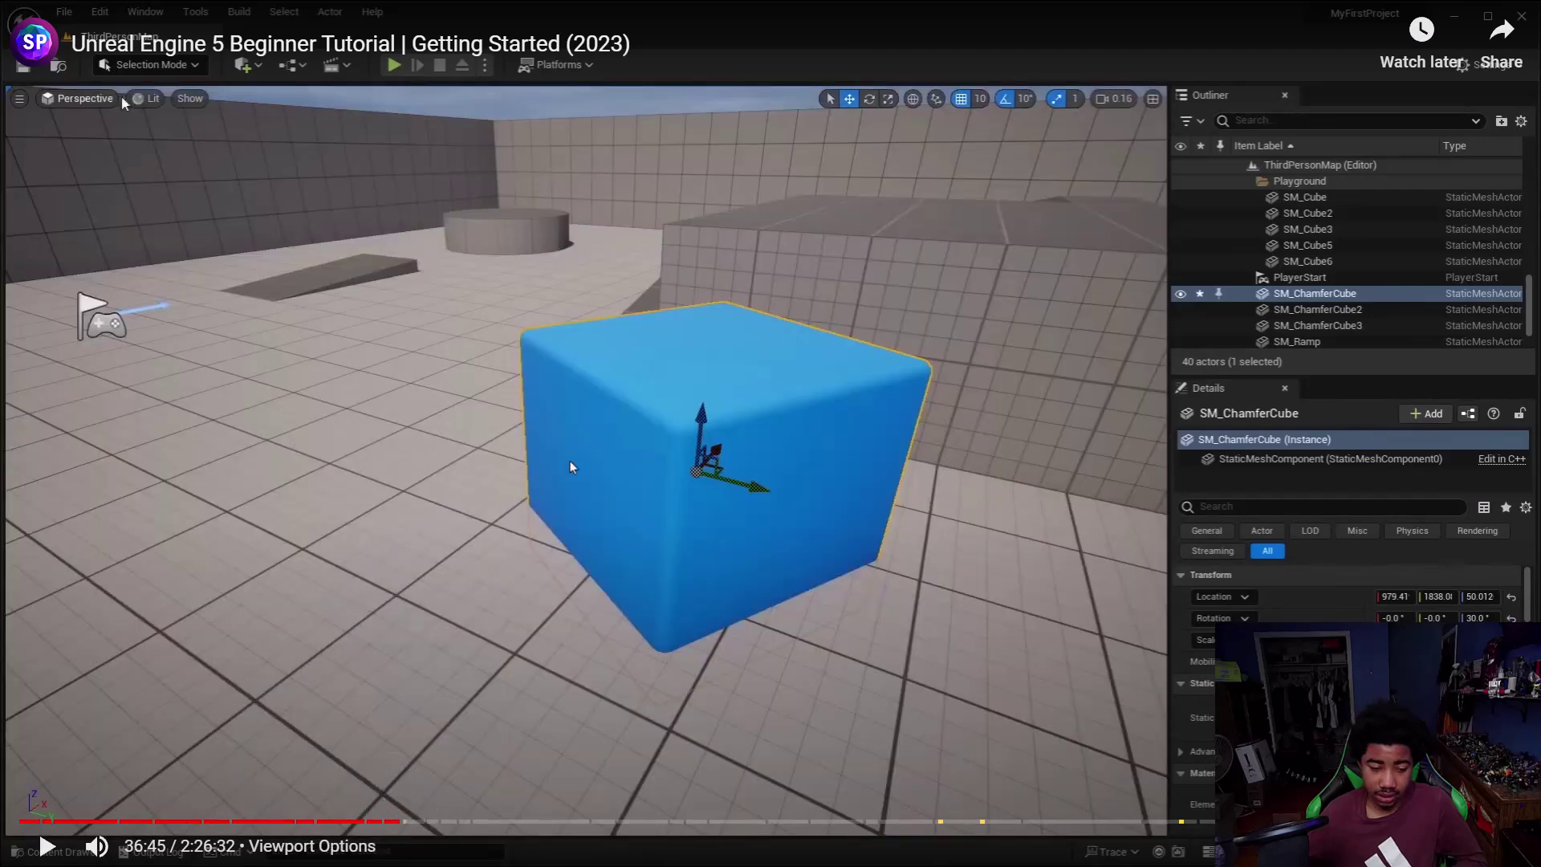
{"action": "left_click", "coordinate": [122, 95]}
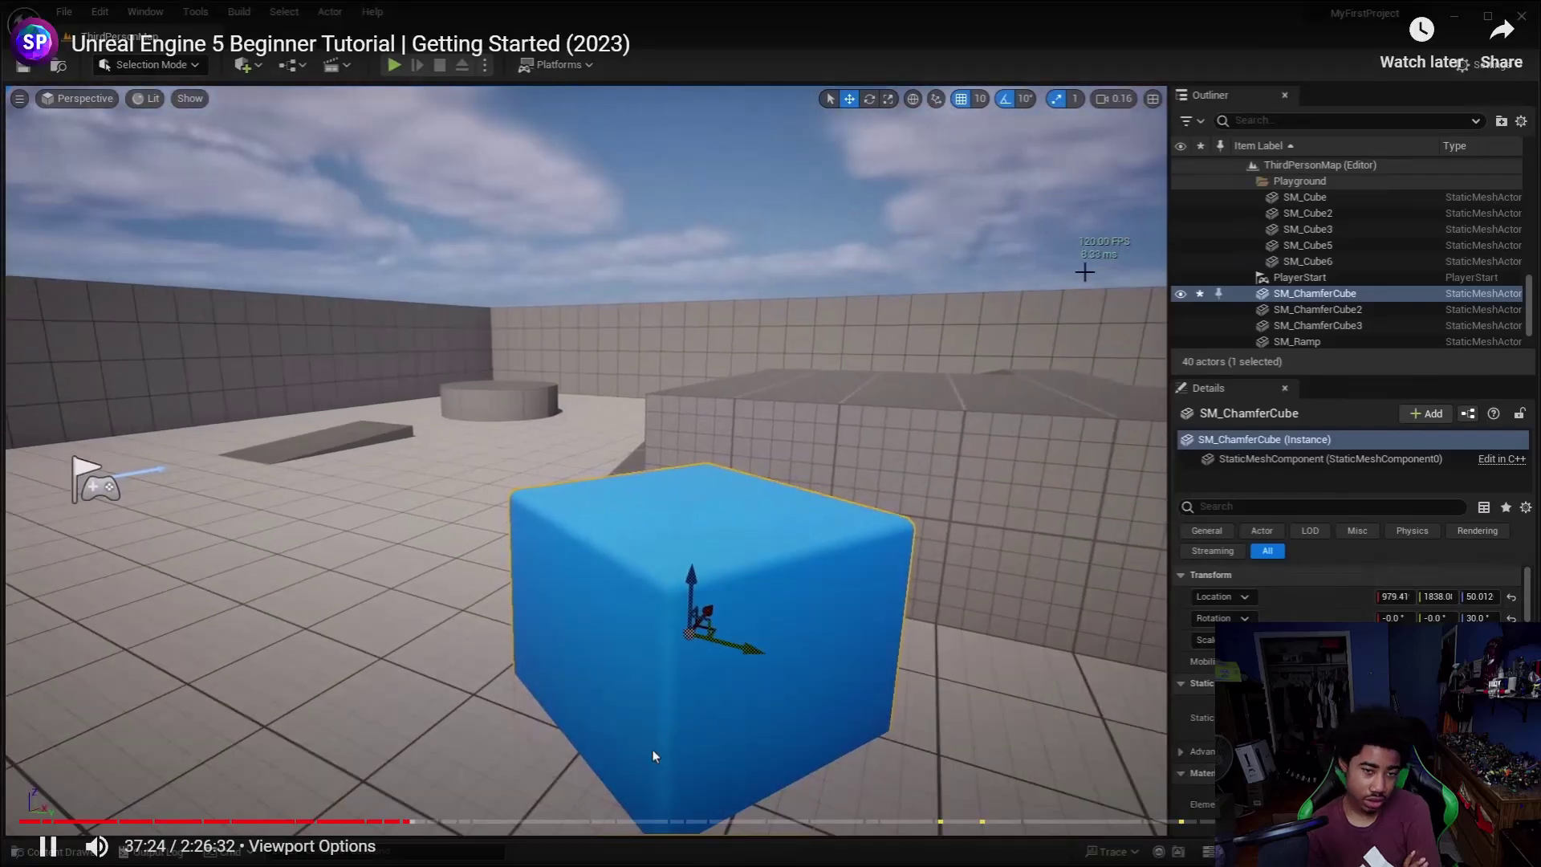
{"action": "key", "text": "space"}
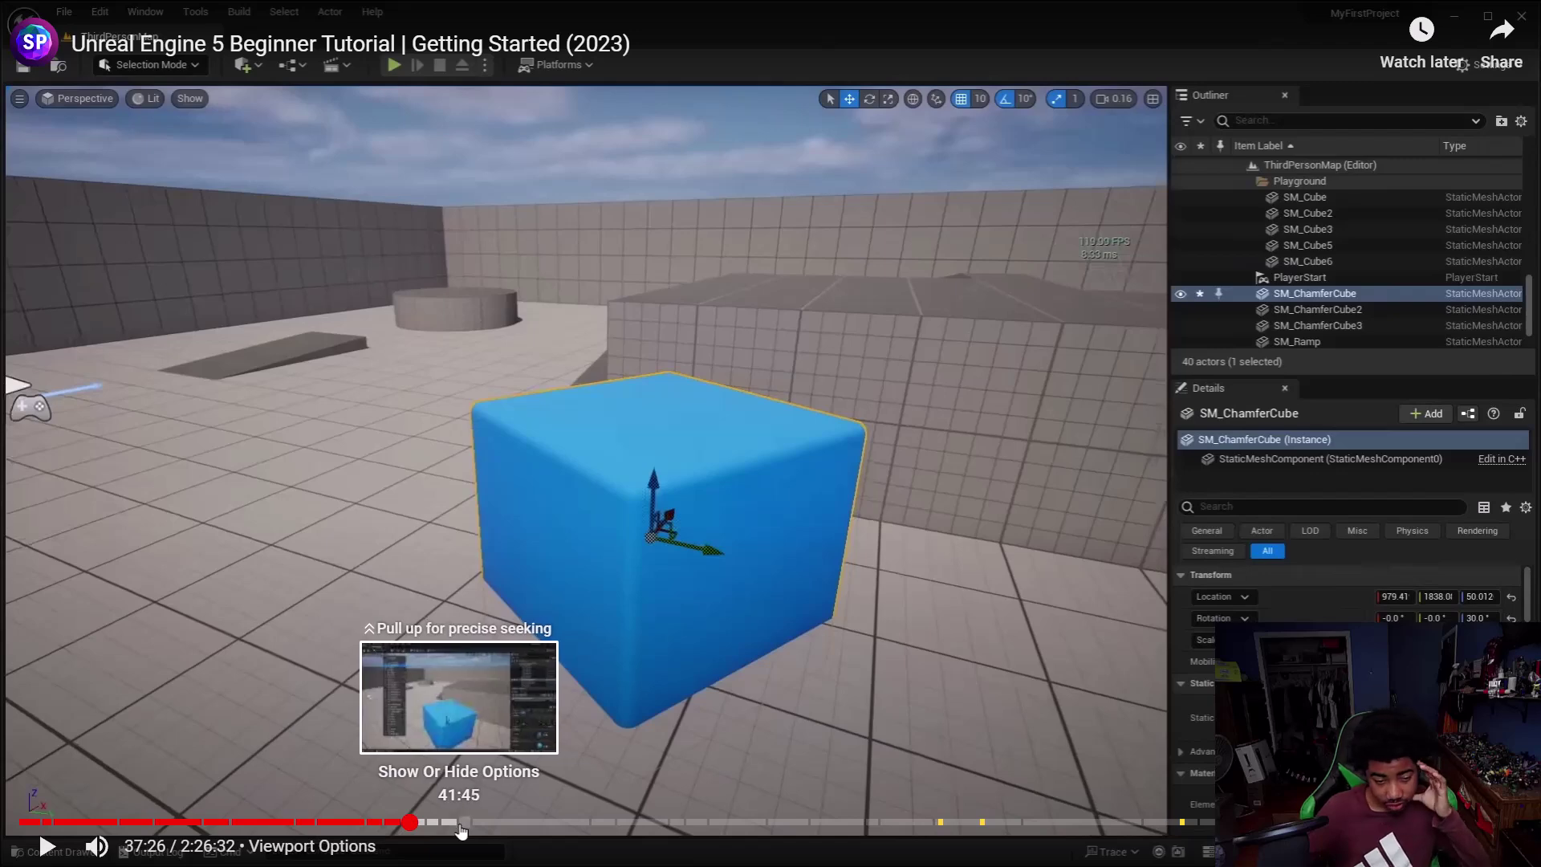
- Skip to the "Show Or Hide Options" chapter at 41:45 and watch it, pausing at 41:54 and resuming playback
{"action": "left_click", "coordinate": [462, 822]}
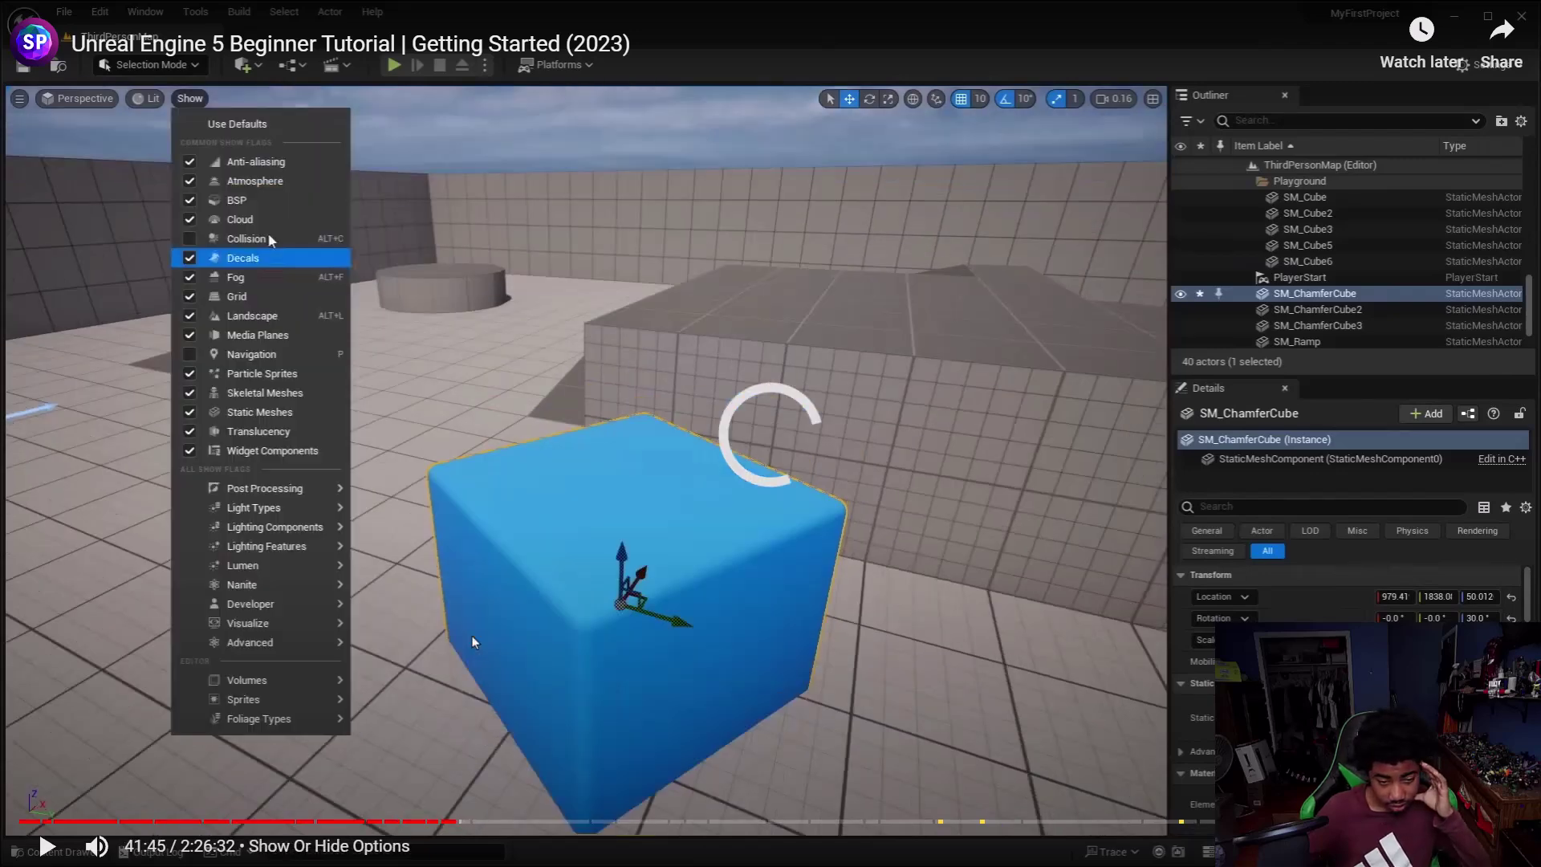
{"action": "left_click", "coordinate": [472, 635]}
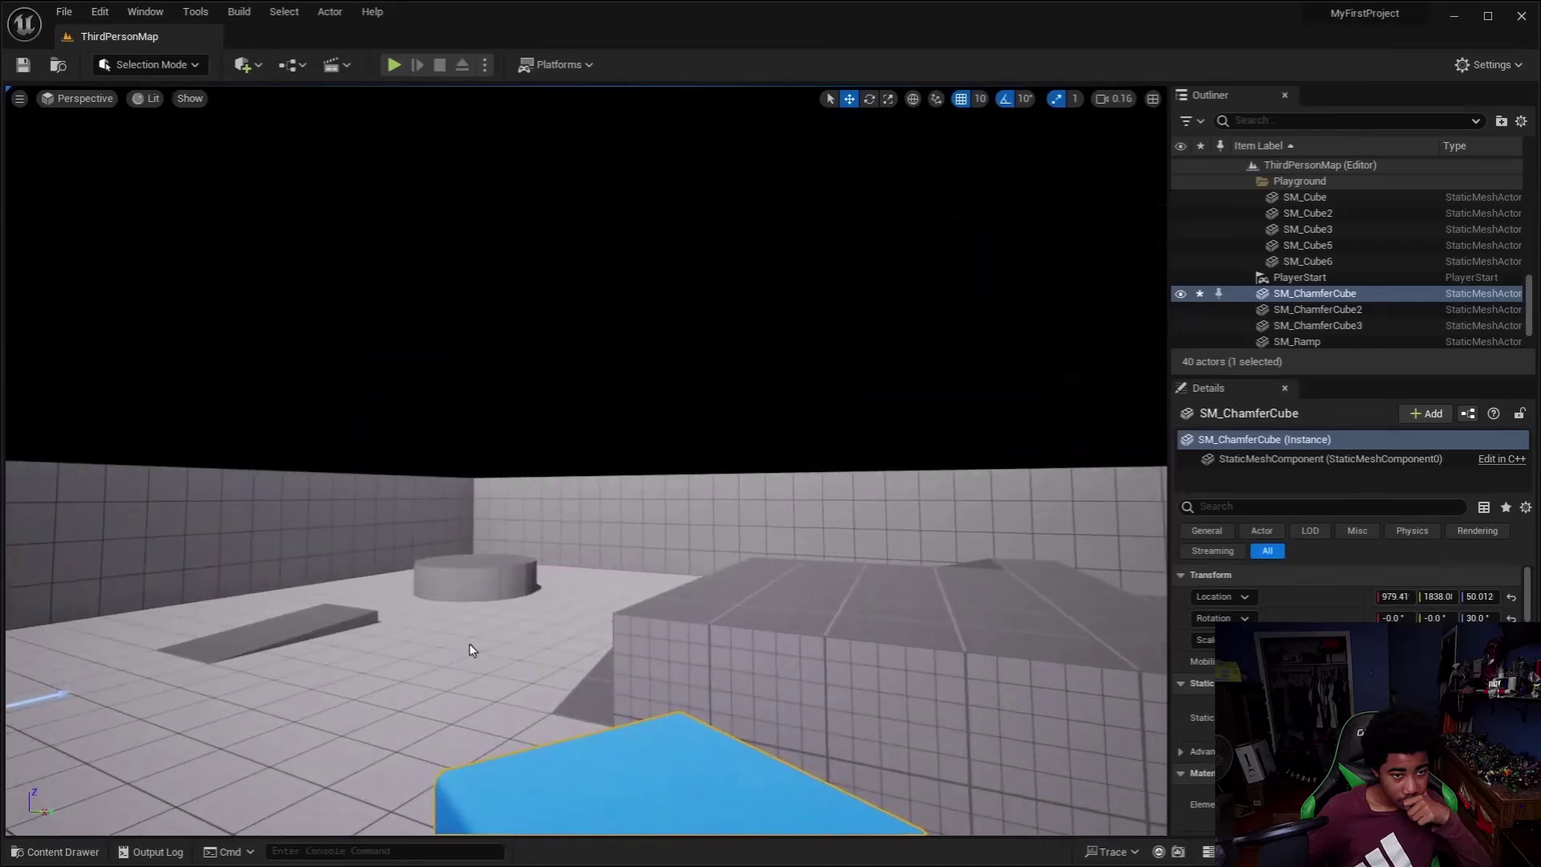
{"action": "left_click", "coordinate": [453, 644]}
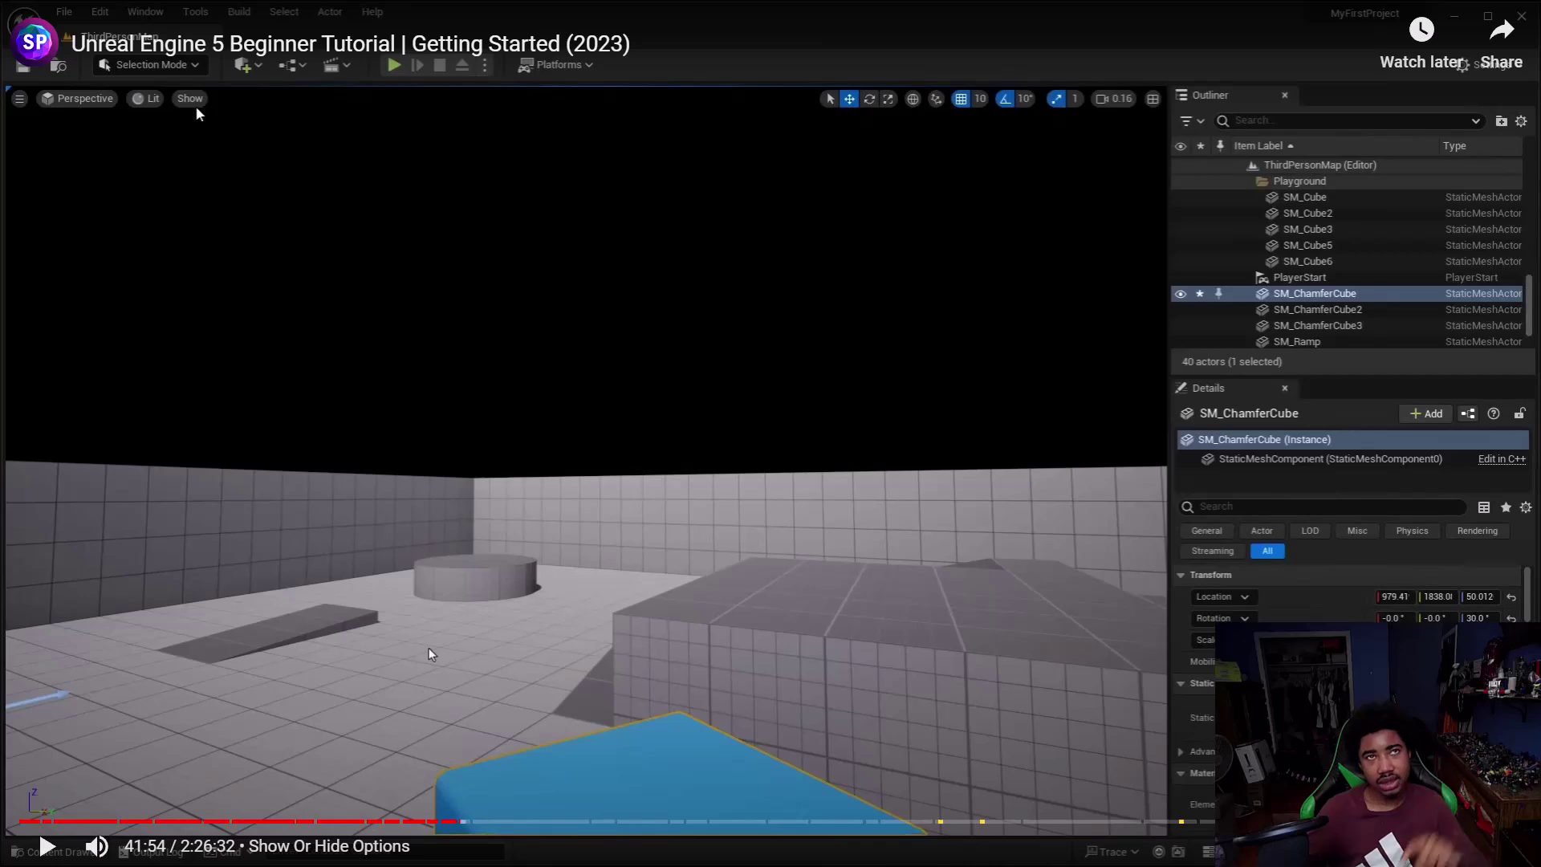
{"action": "key", "text": "space"}
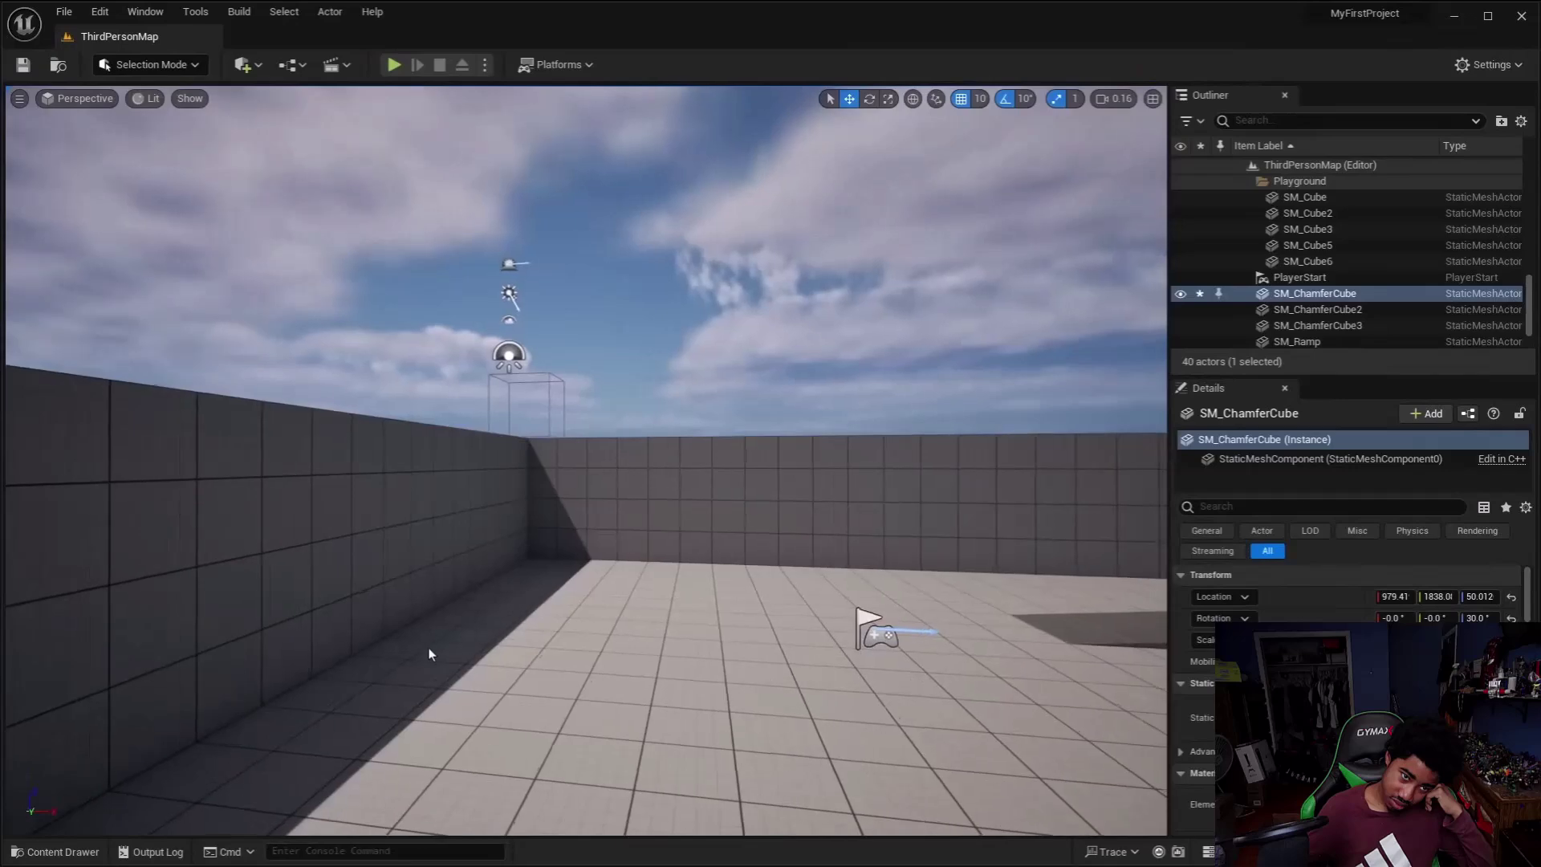
{"action": "mouse_move", "coordinate": [411, 655]}
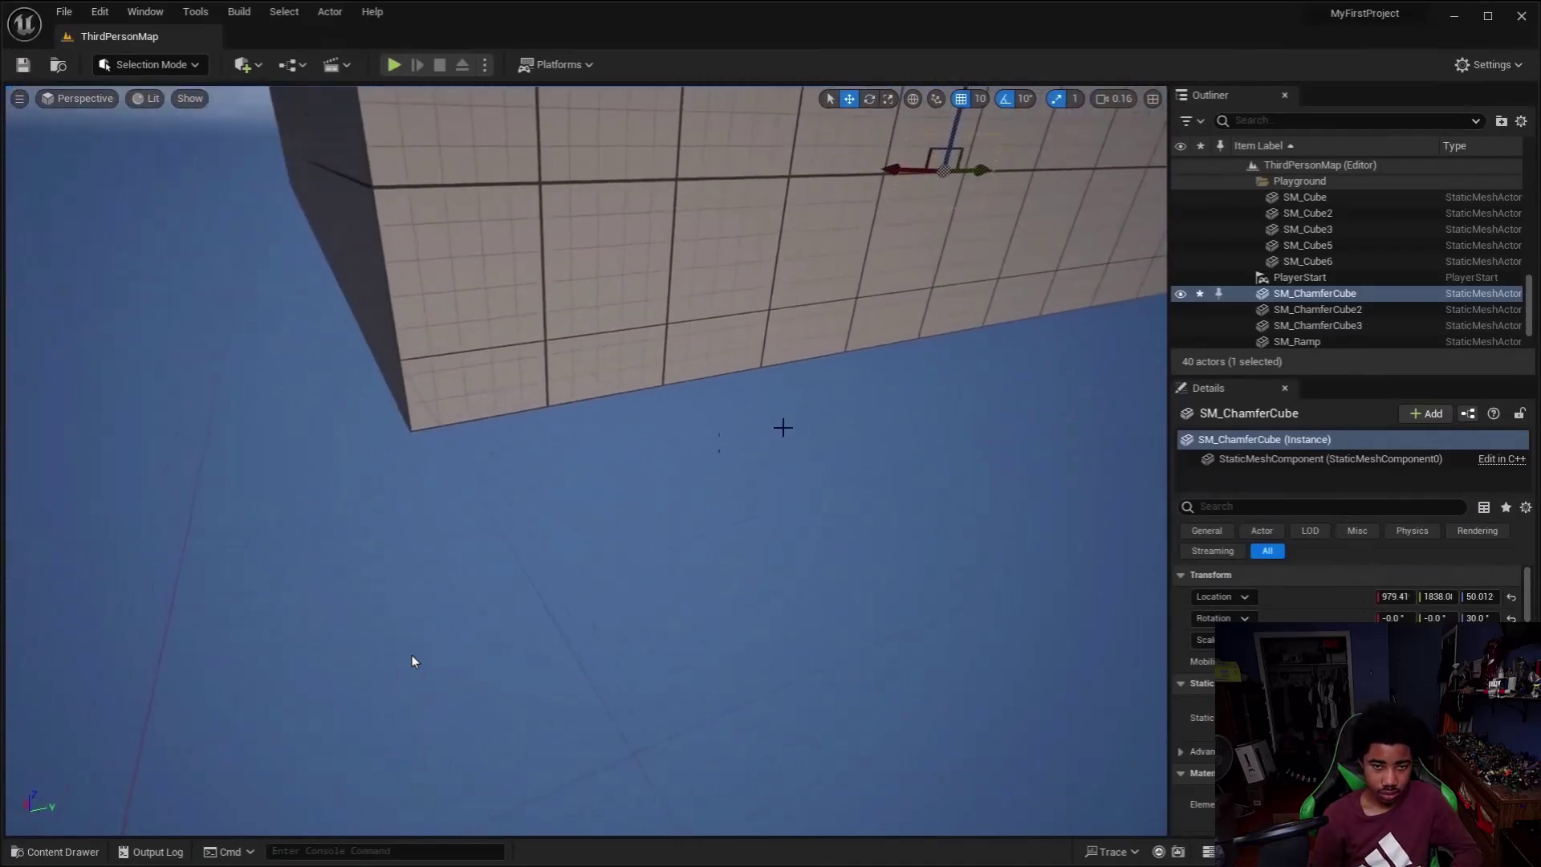
{"action": "left_click", "coordinate": [190, 98]}
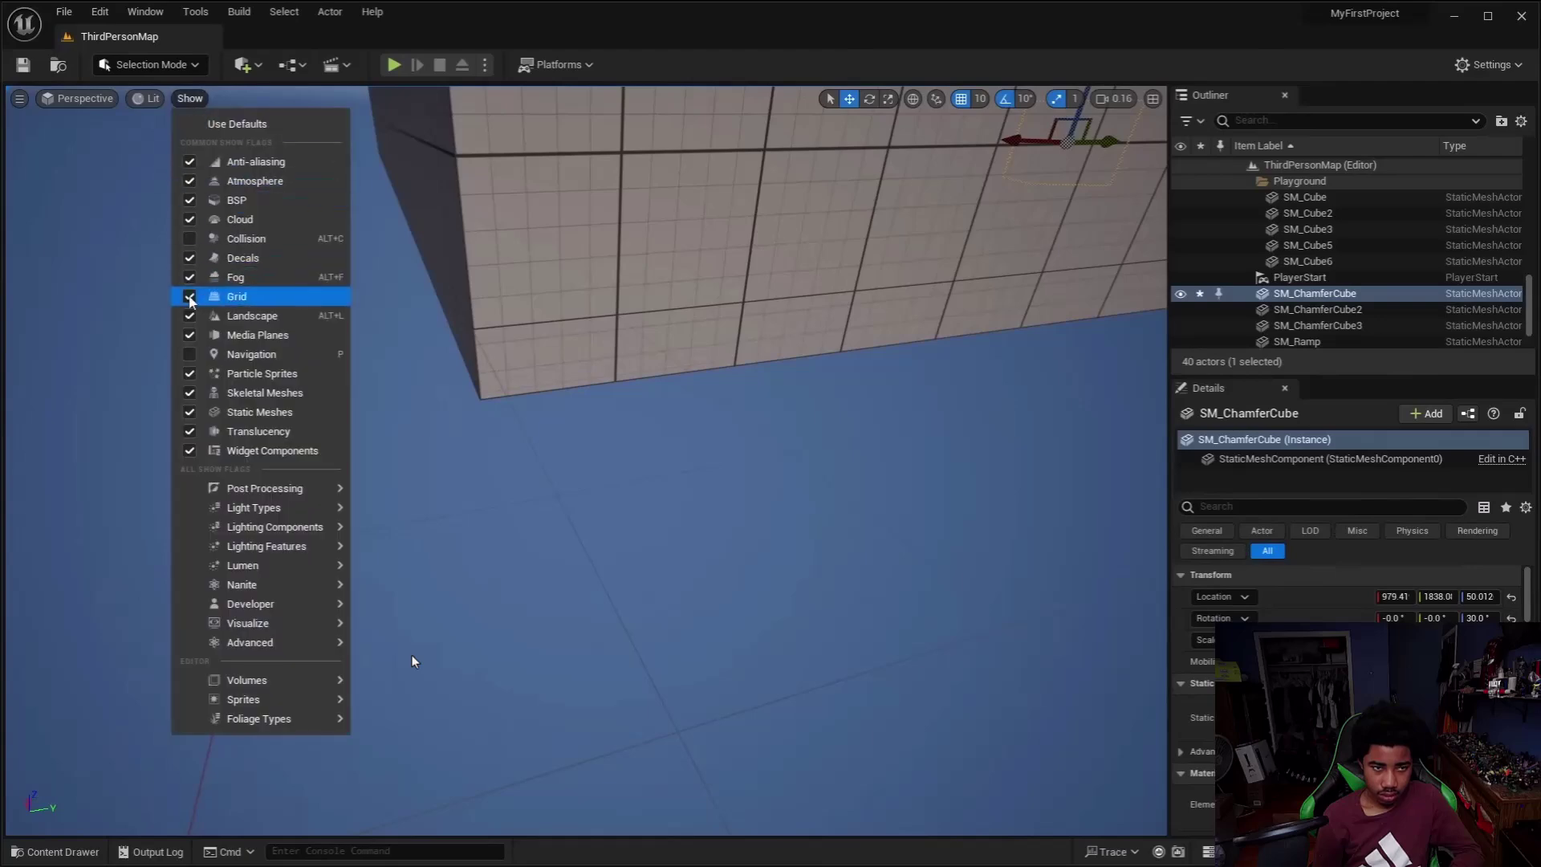
- Finish the "Show Or Hide Options" chapter, skip to "The Basic Ribbon Menu" at 43:00, watch it, and pause the video
{"action": "right_click_drag", "start_coordinate": [522, 279], "coordinate": [595, 238]}
{"action": "left_click", "coordinate": [190, 98]}
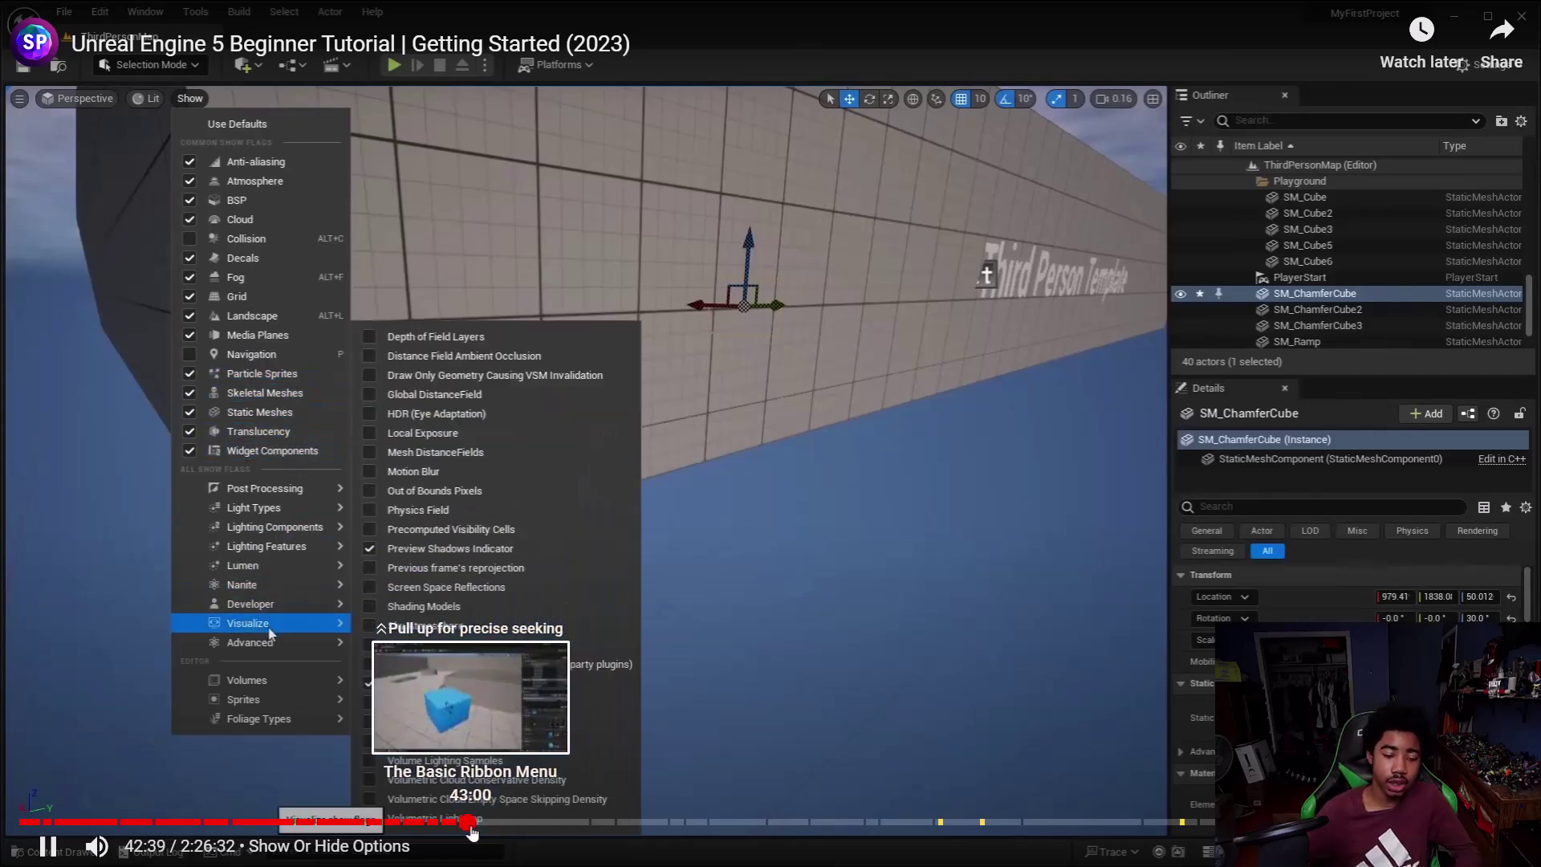
{"action": "left_click", "coordinate": [472, 825]}
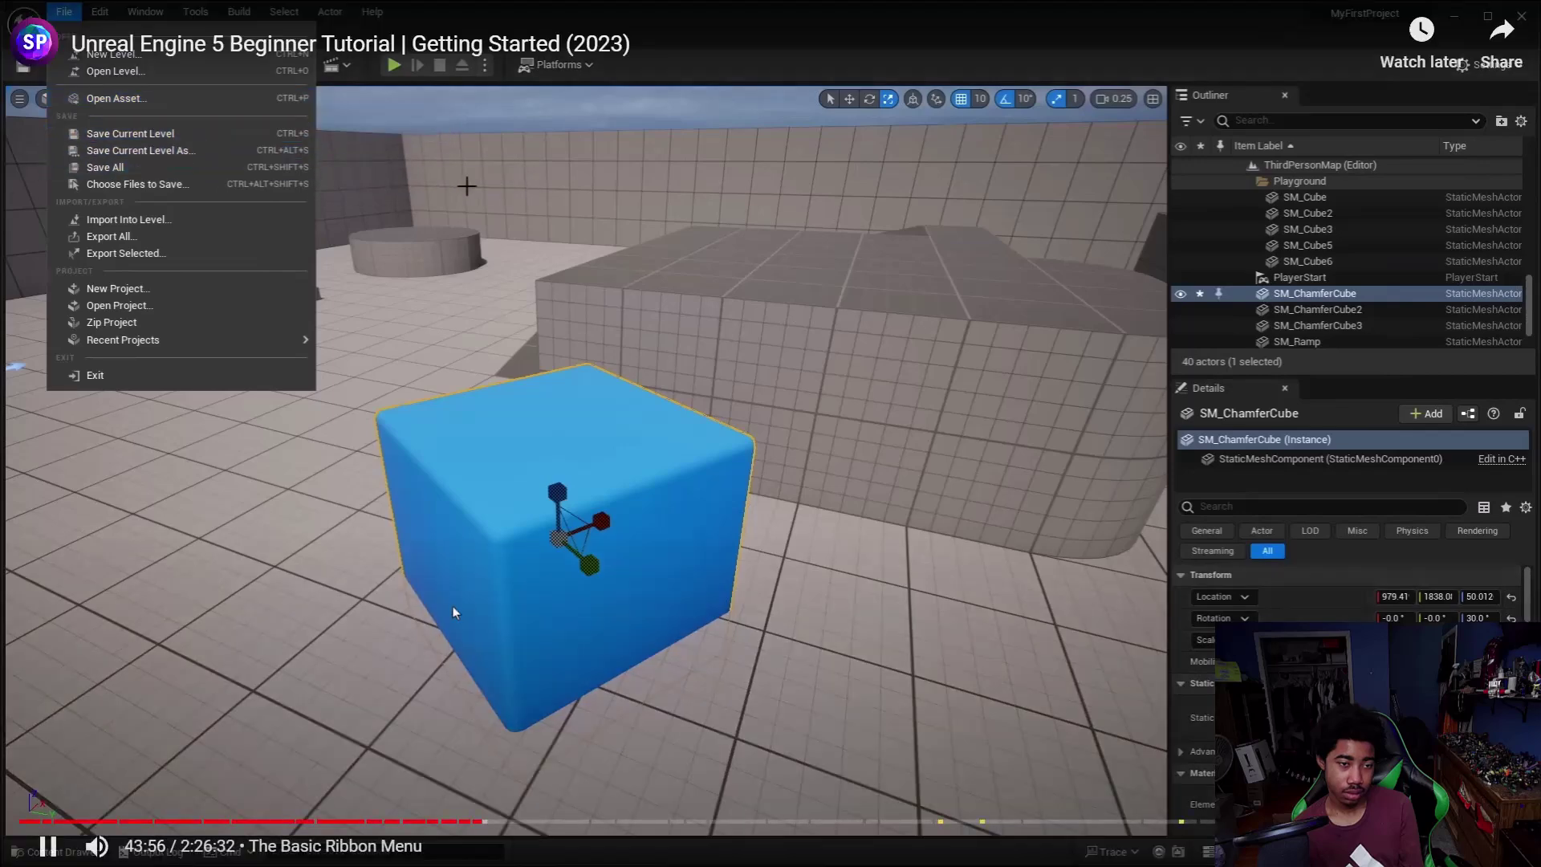
{"action": "left_click", "coordinate": [452, 606]}
- Switch to the Unreal Editor, look around FirstPersonMap, and start playing the level in the viewport
{"action": "key", "text": "super"}
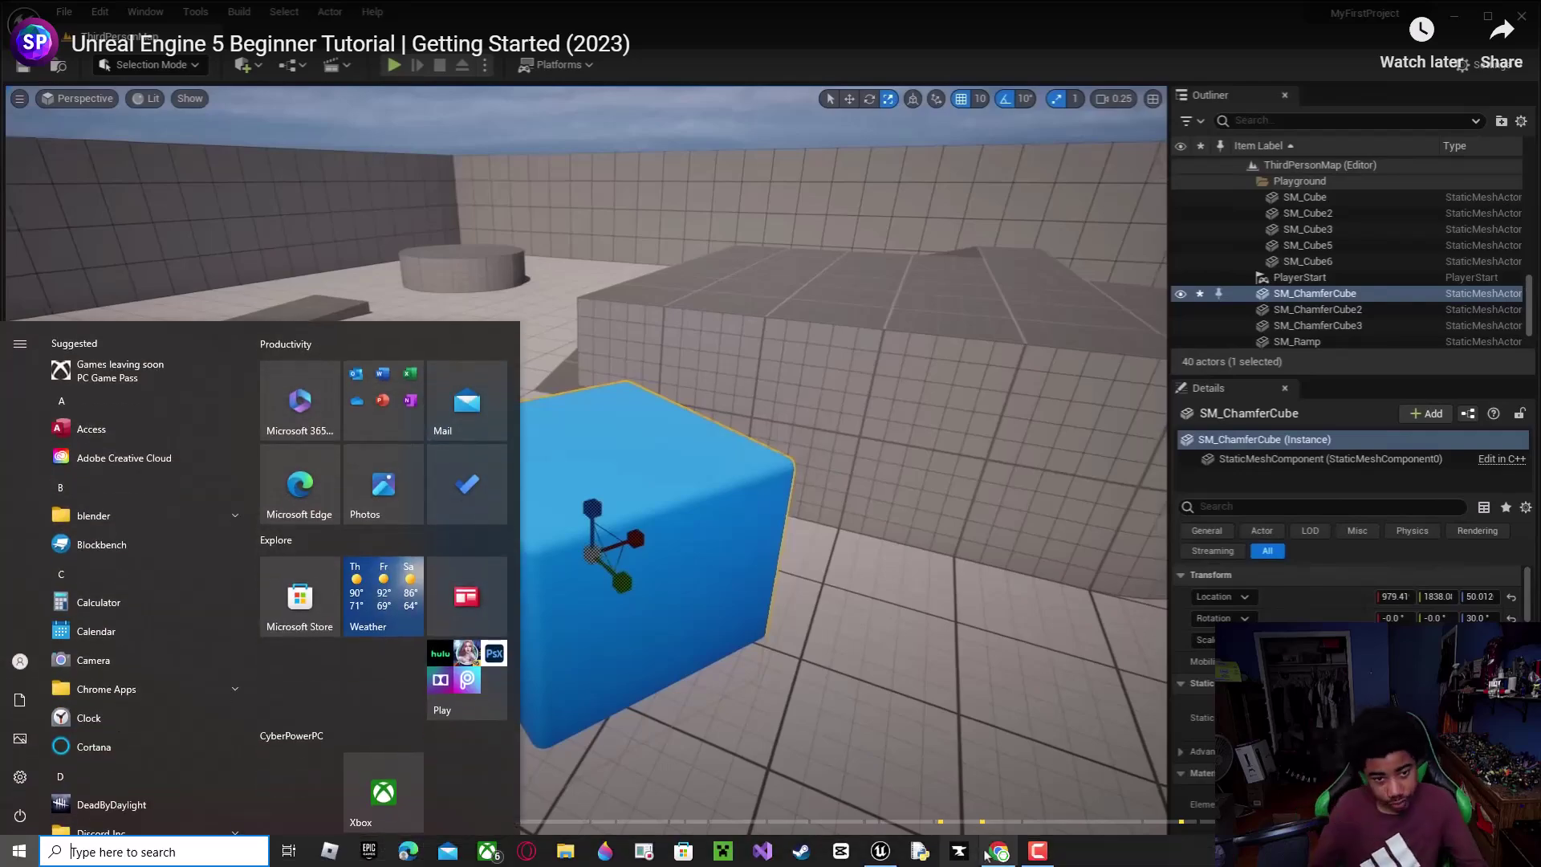
{"action": "left_click", "coordinate": [881, 859]}
{"action": "right_click_drag", "start_coordinate": [477, 353], "coordinate": [425, 345]}
{"action": "right_click_drag", "start_coordinate": [609, 534], "coordinate": [481, 562]}
{"action": "left_click", "coordinate": [609, 533]}
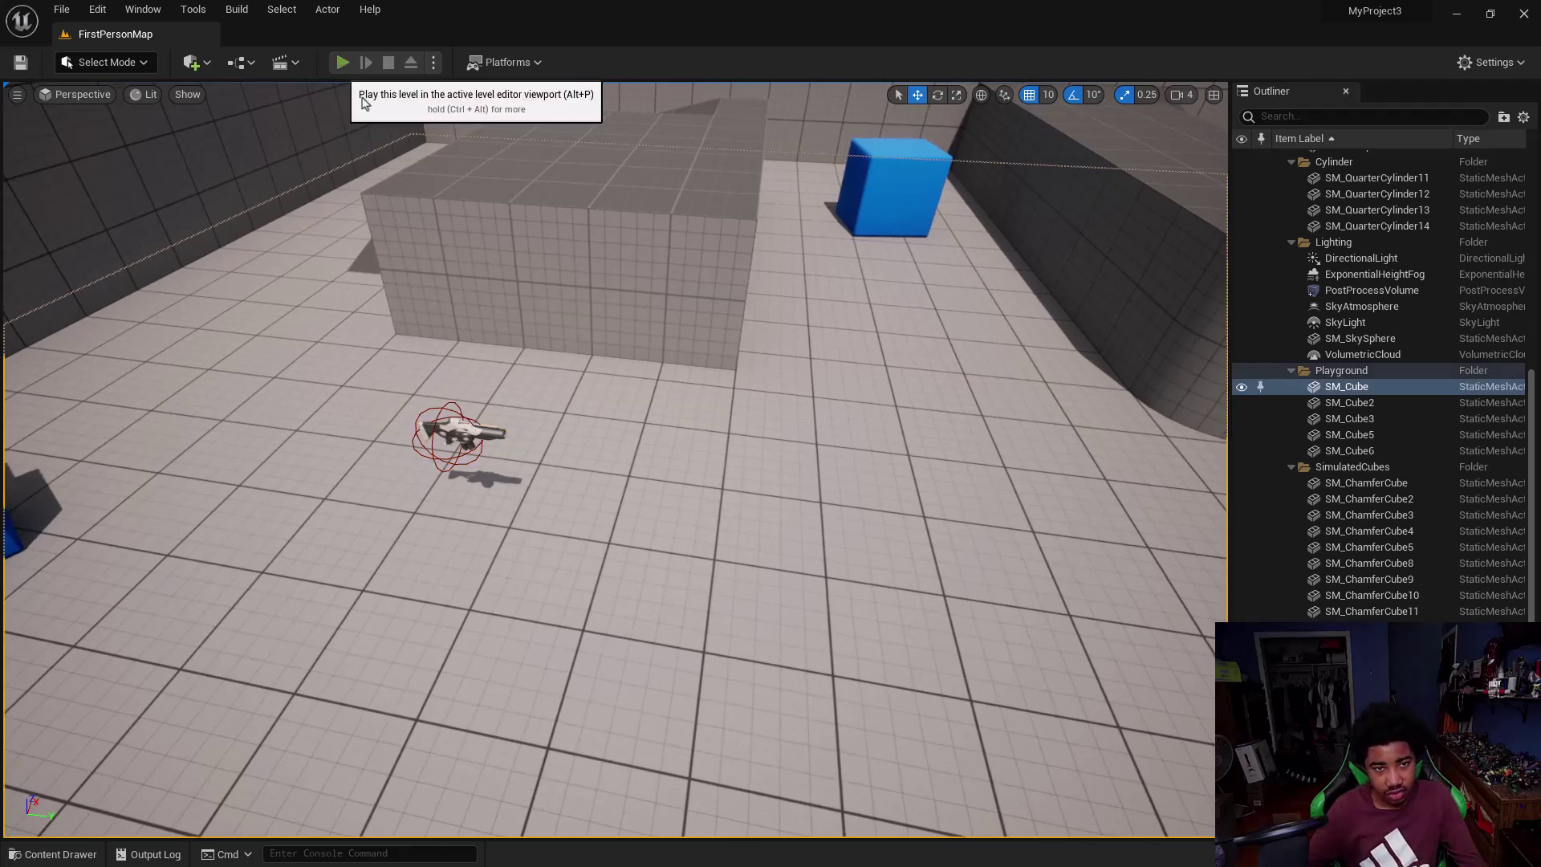
{"action": "key", "text": "alt+p"}
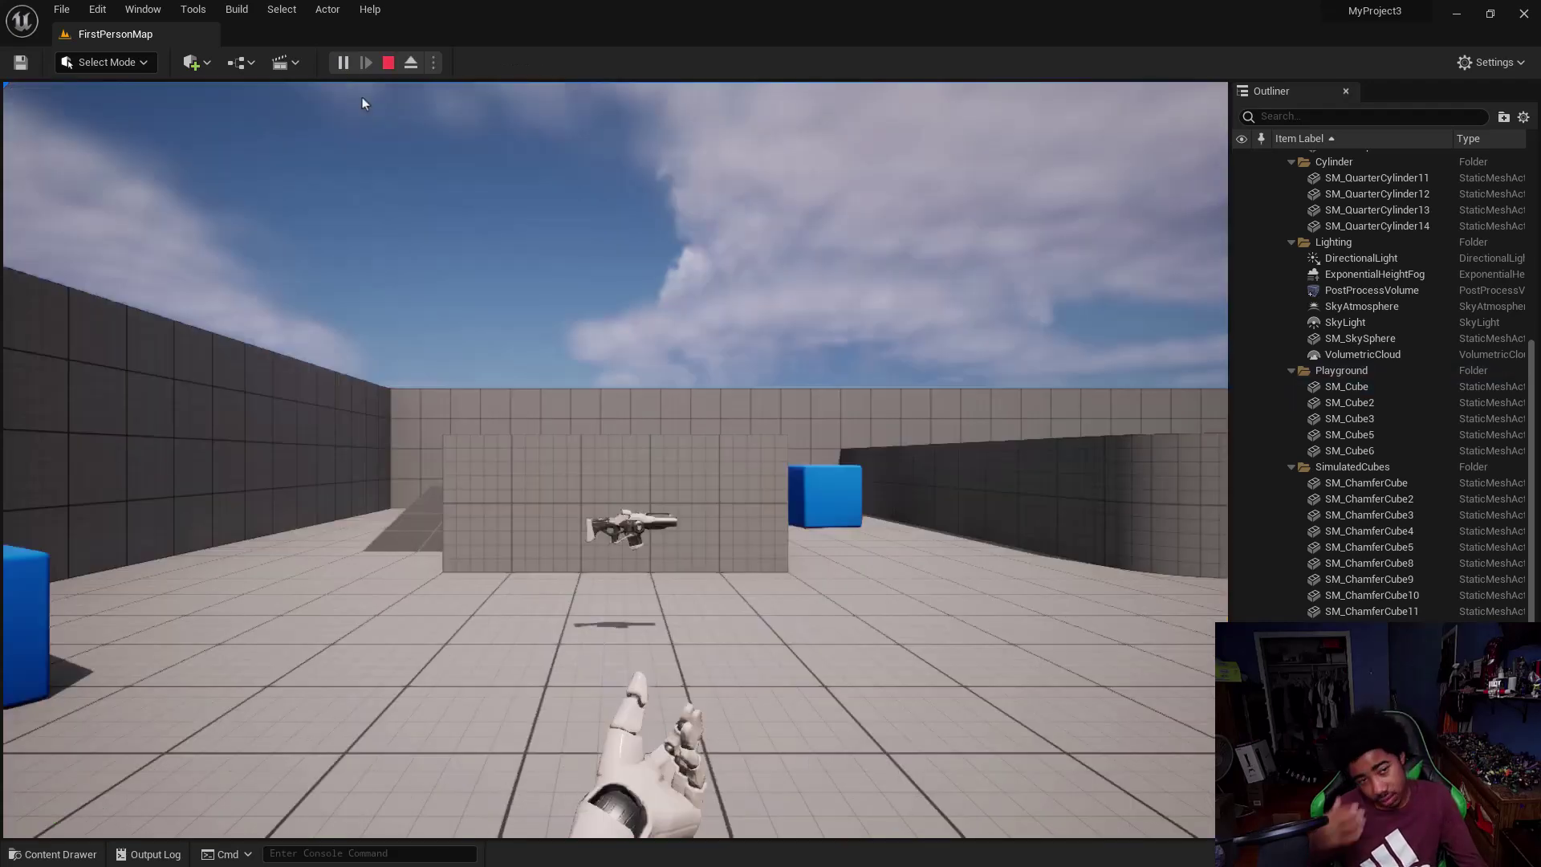
- Walk forward to pick up the rifle and fire several shots up at the sky
{"action": "key", "text": "w"}
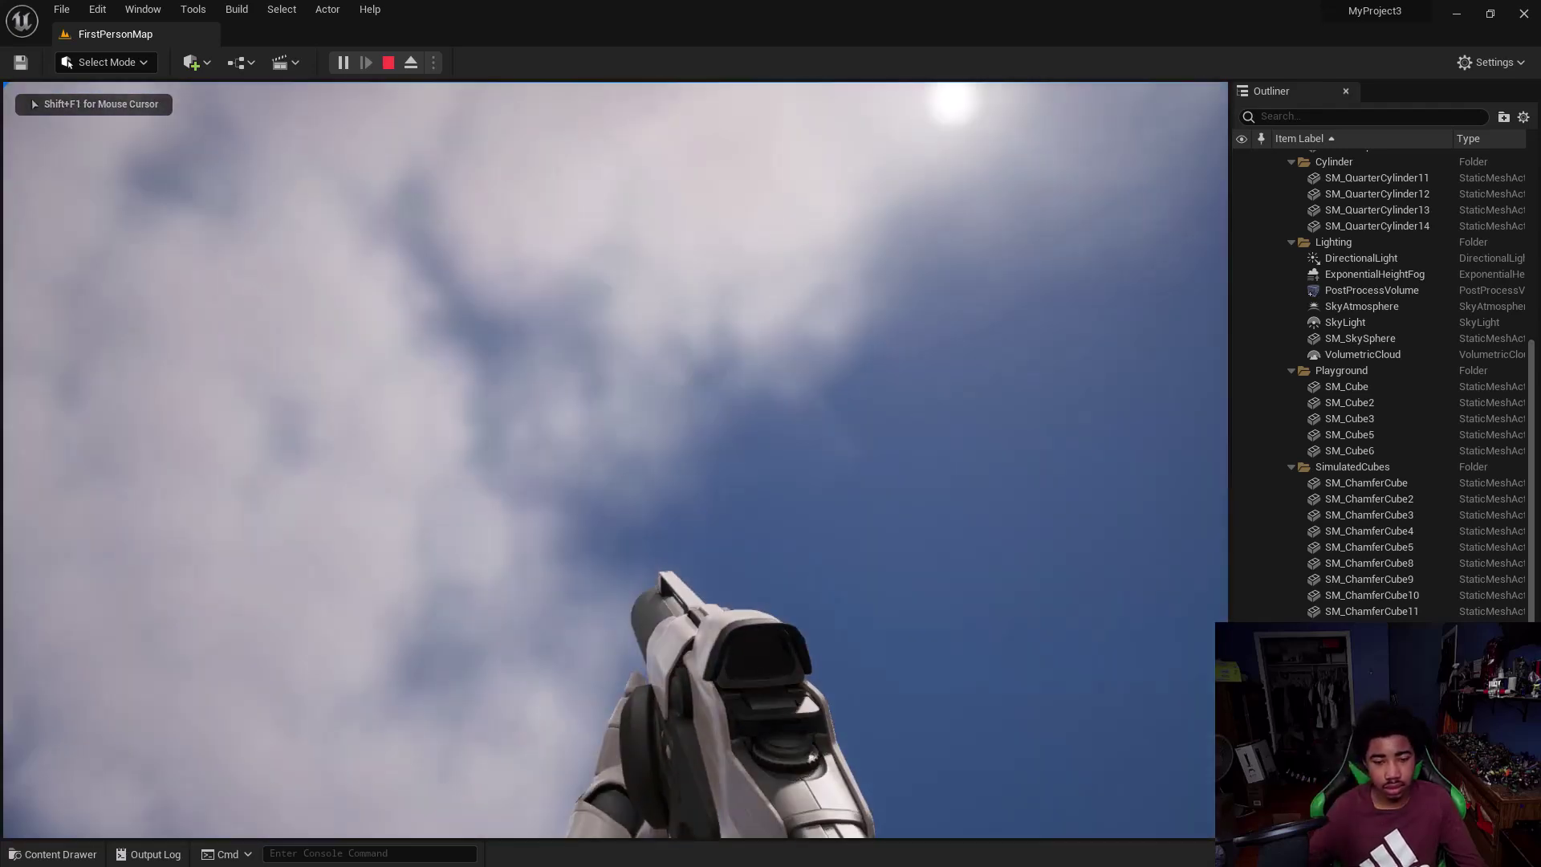
{"action": "left_click", "coordinate": [615, 460]}
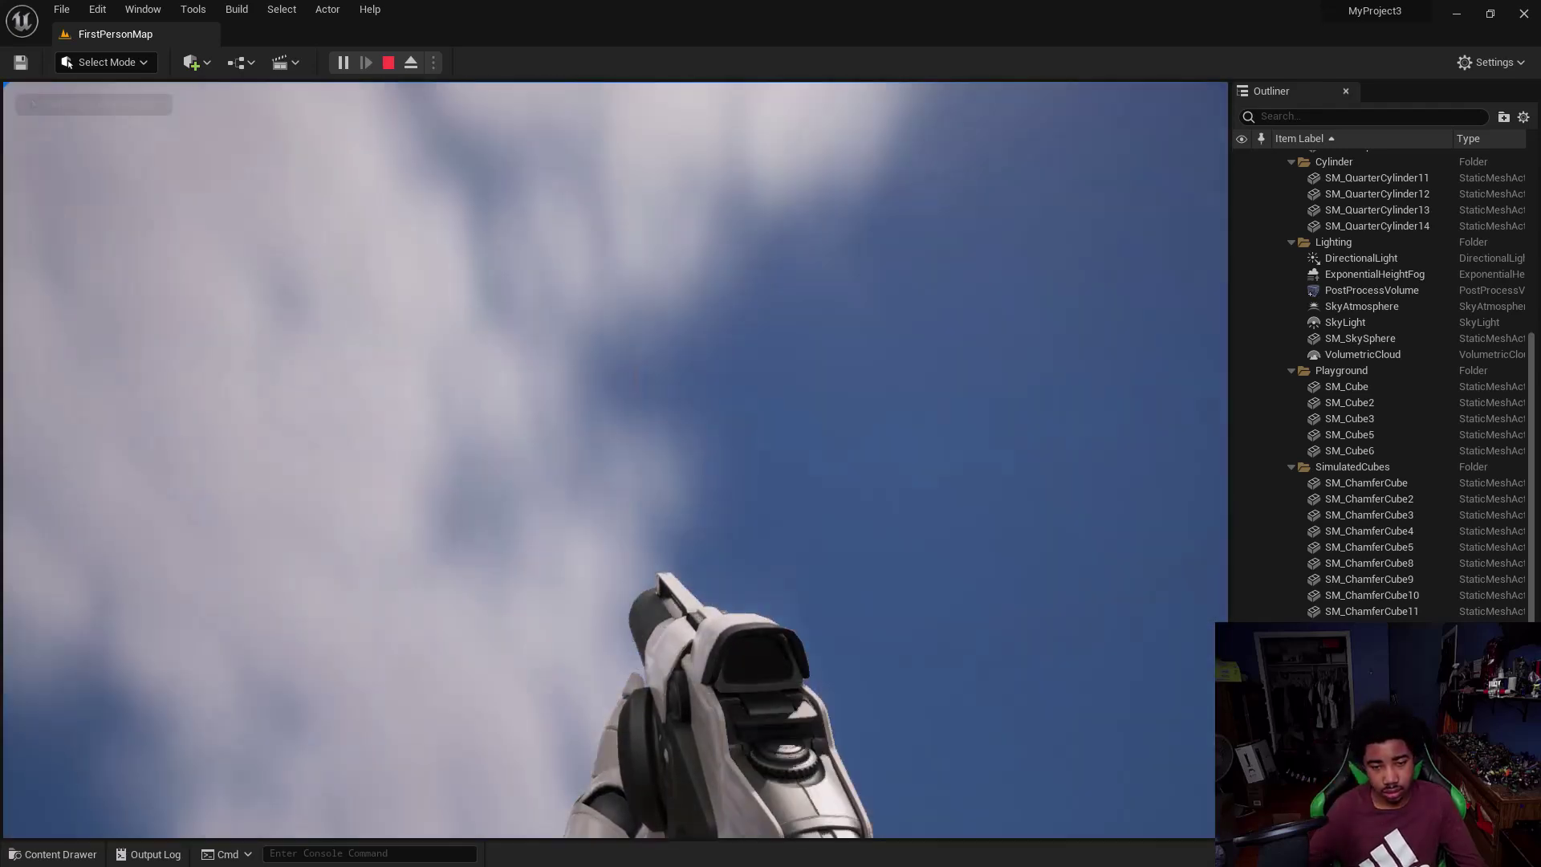
{"action": "left_click", "coordinate": [615, 460]}
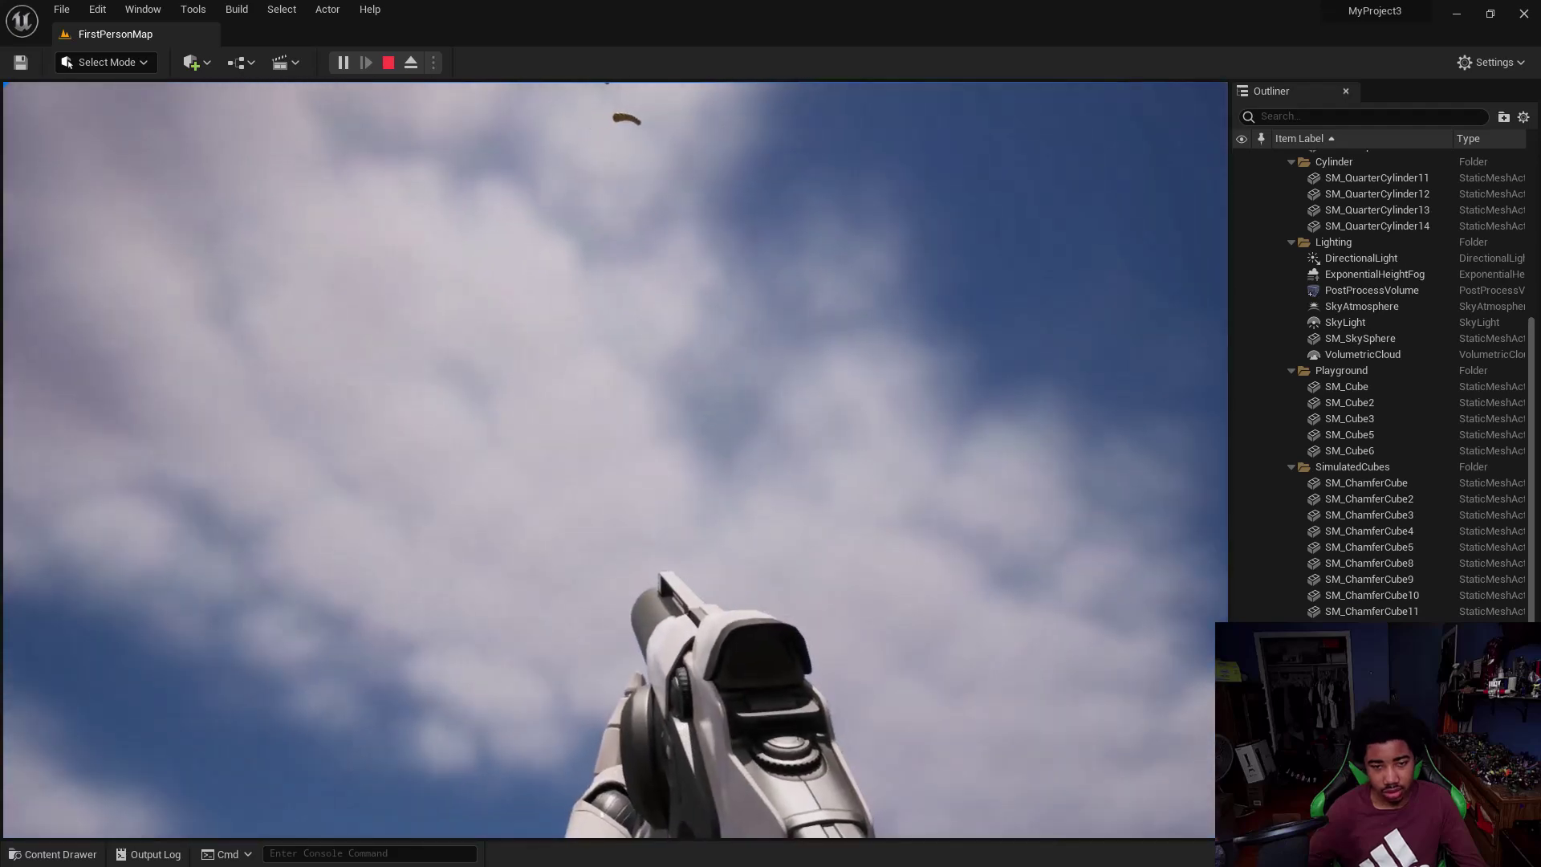
{"action": "left_click", "coordinate": [615, 460]}
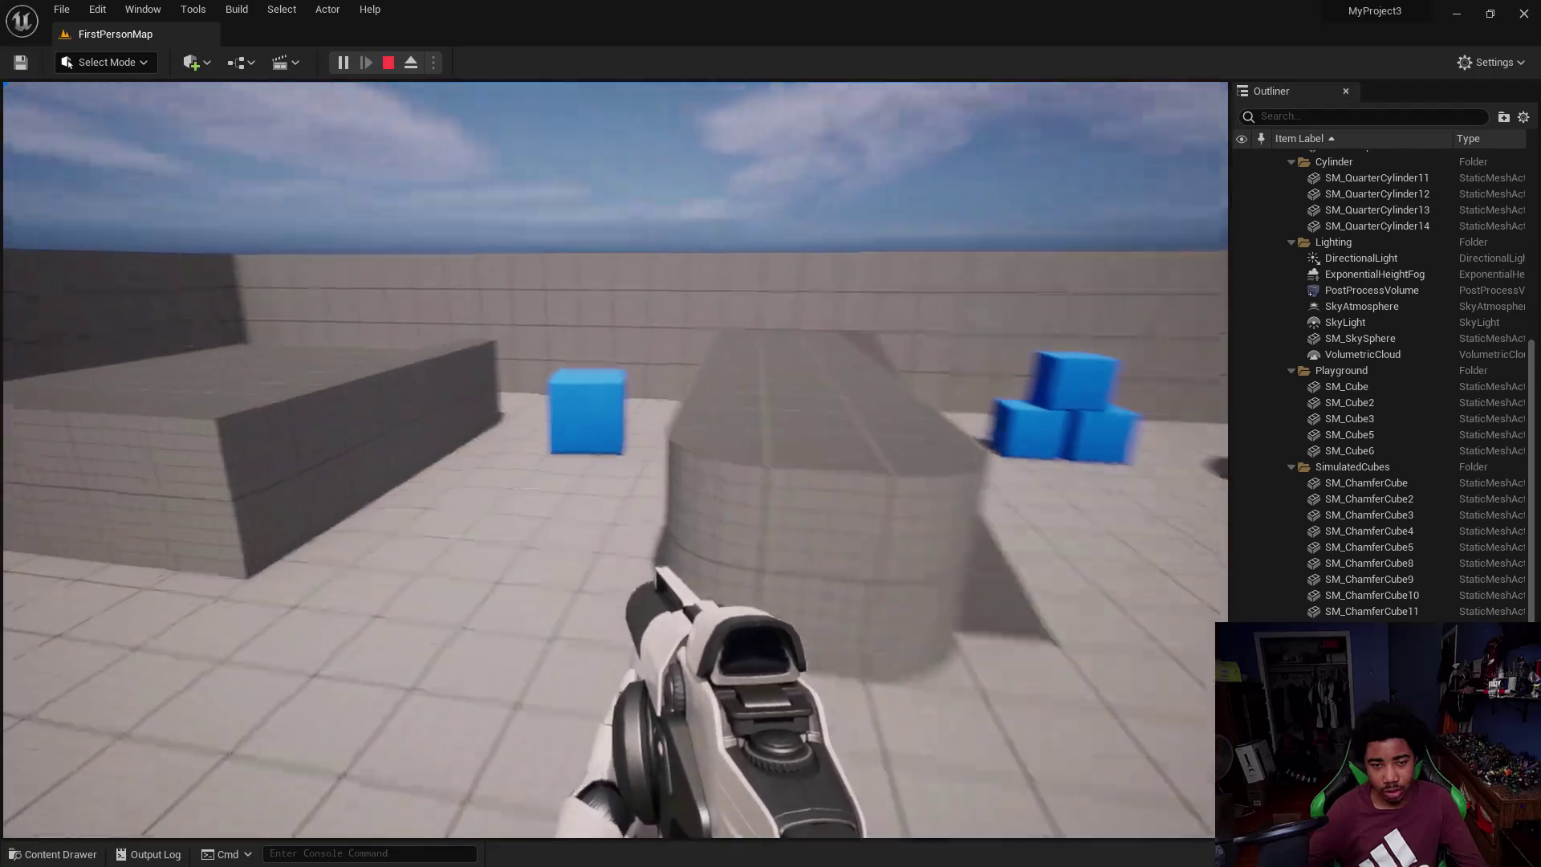
- Run through the level, jump onto a blue cube, explore the walled area, and stop the play session
{"action": "key", "text": "w"}
{"action": "key", "text": "space"}
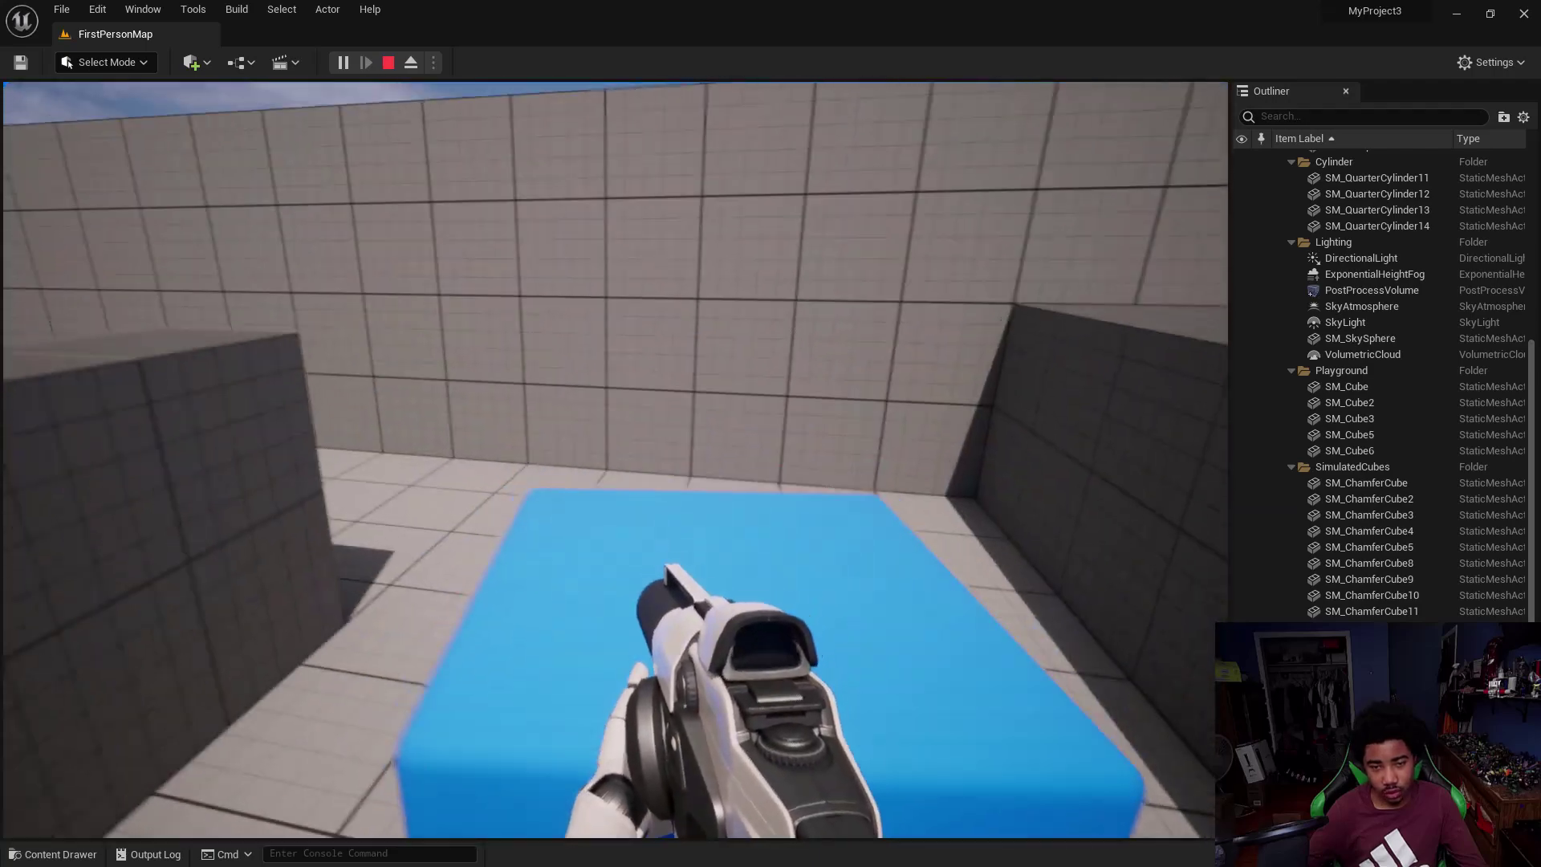
{"action": "key", "text": "w"}
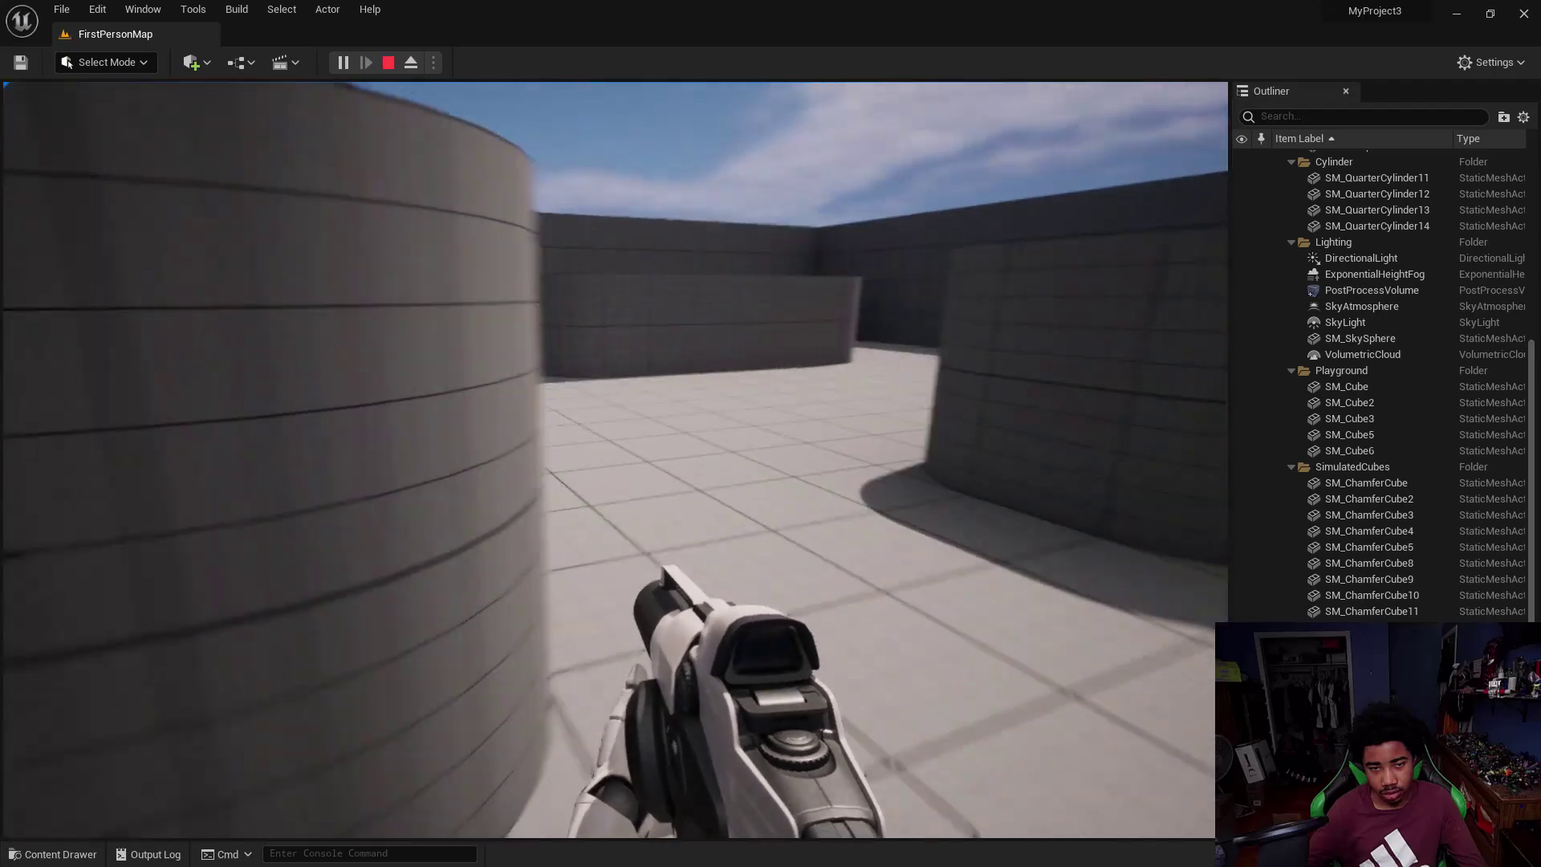
{"action": "key", "text": "w"}
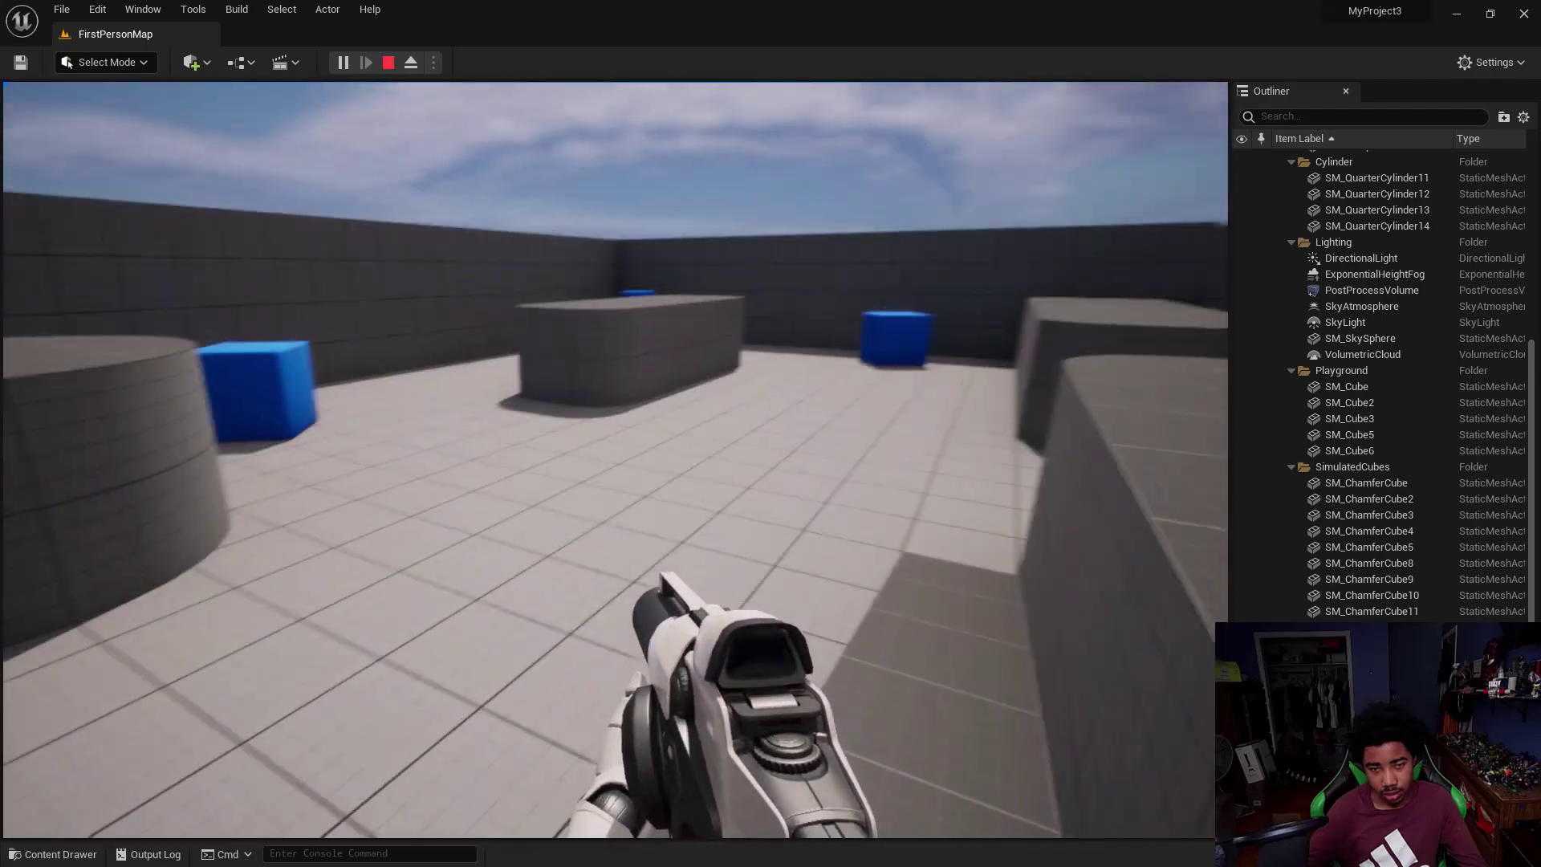
{"action": "key", "text": "shift+F1"}
{"action": "left_click", "coordinate": [388, 62]}
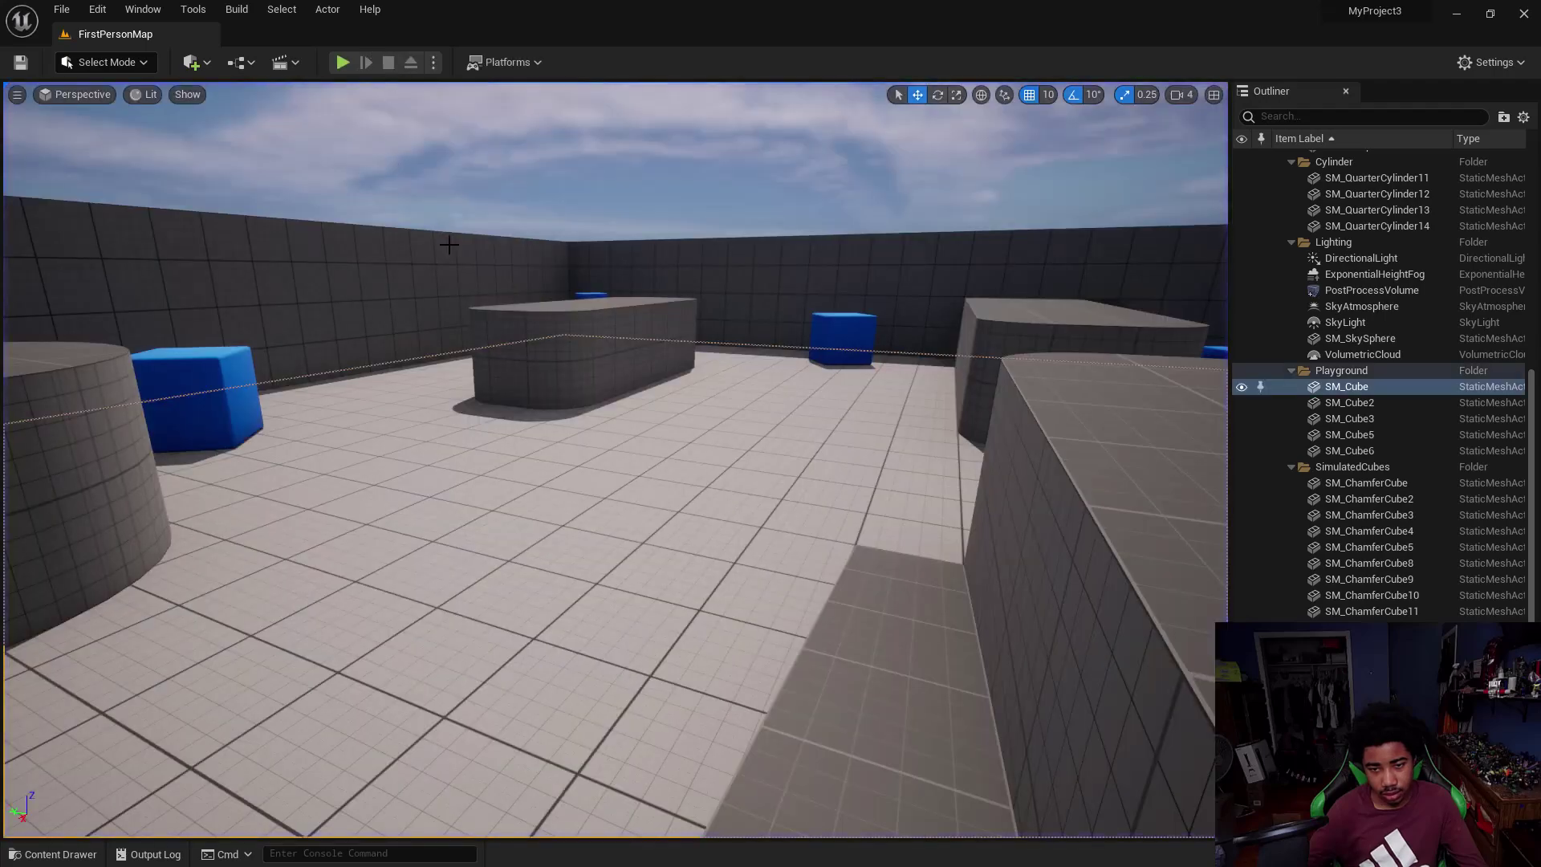
- Open the asset picker and place the BP_Rifle and Blueprint_WallSconce blueprints on the floor near the player start
{"action": "right_click_drag", "start_coordinate": [616, 459], "coordinate": [1077, 468]}
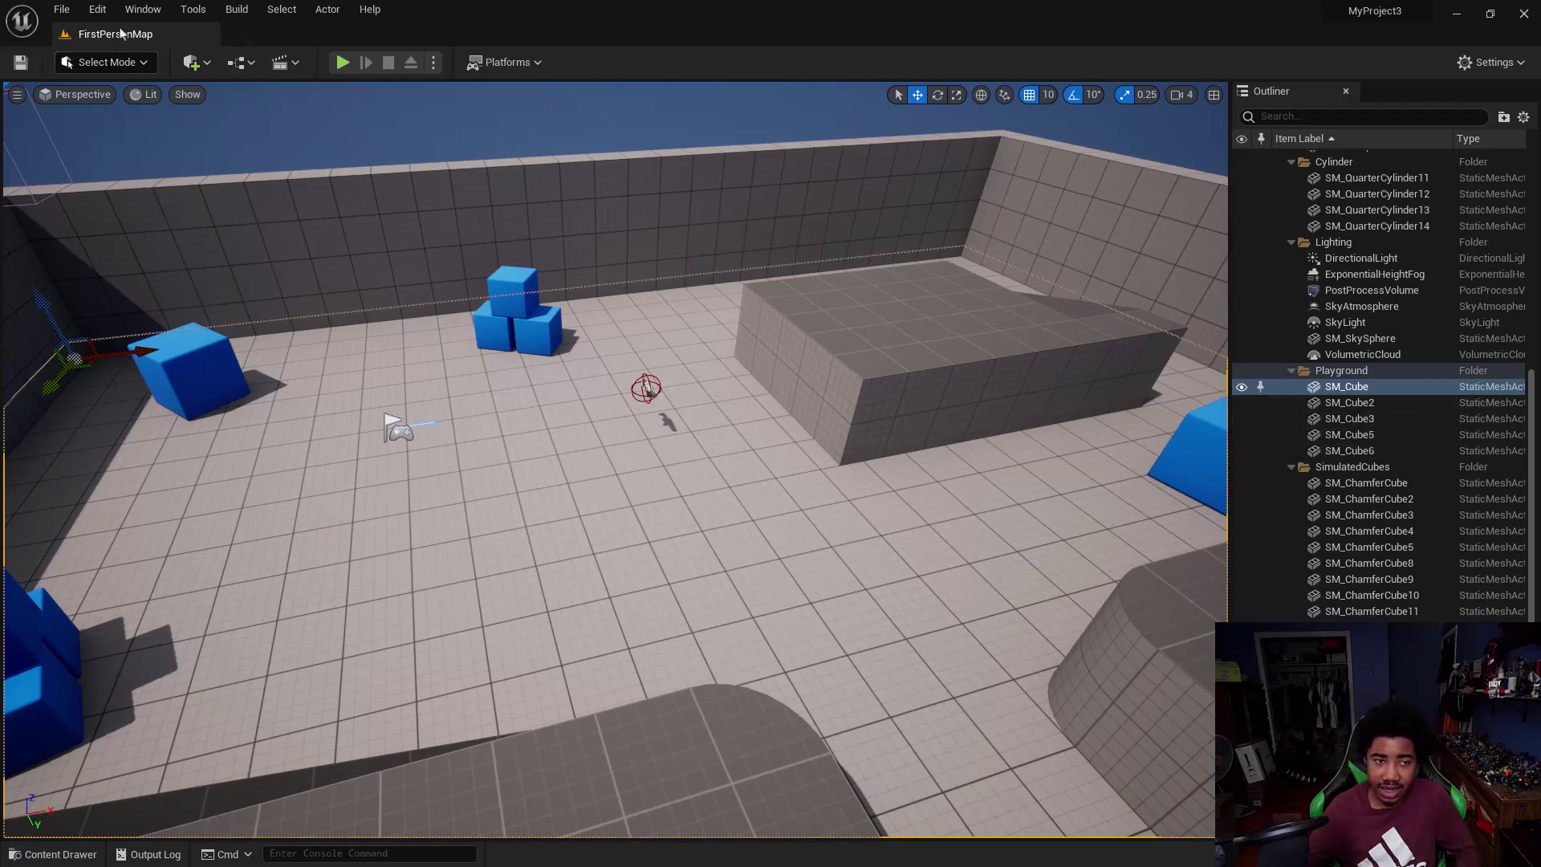
{"action": "left_click", "coordinate": [62, 12]}
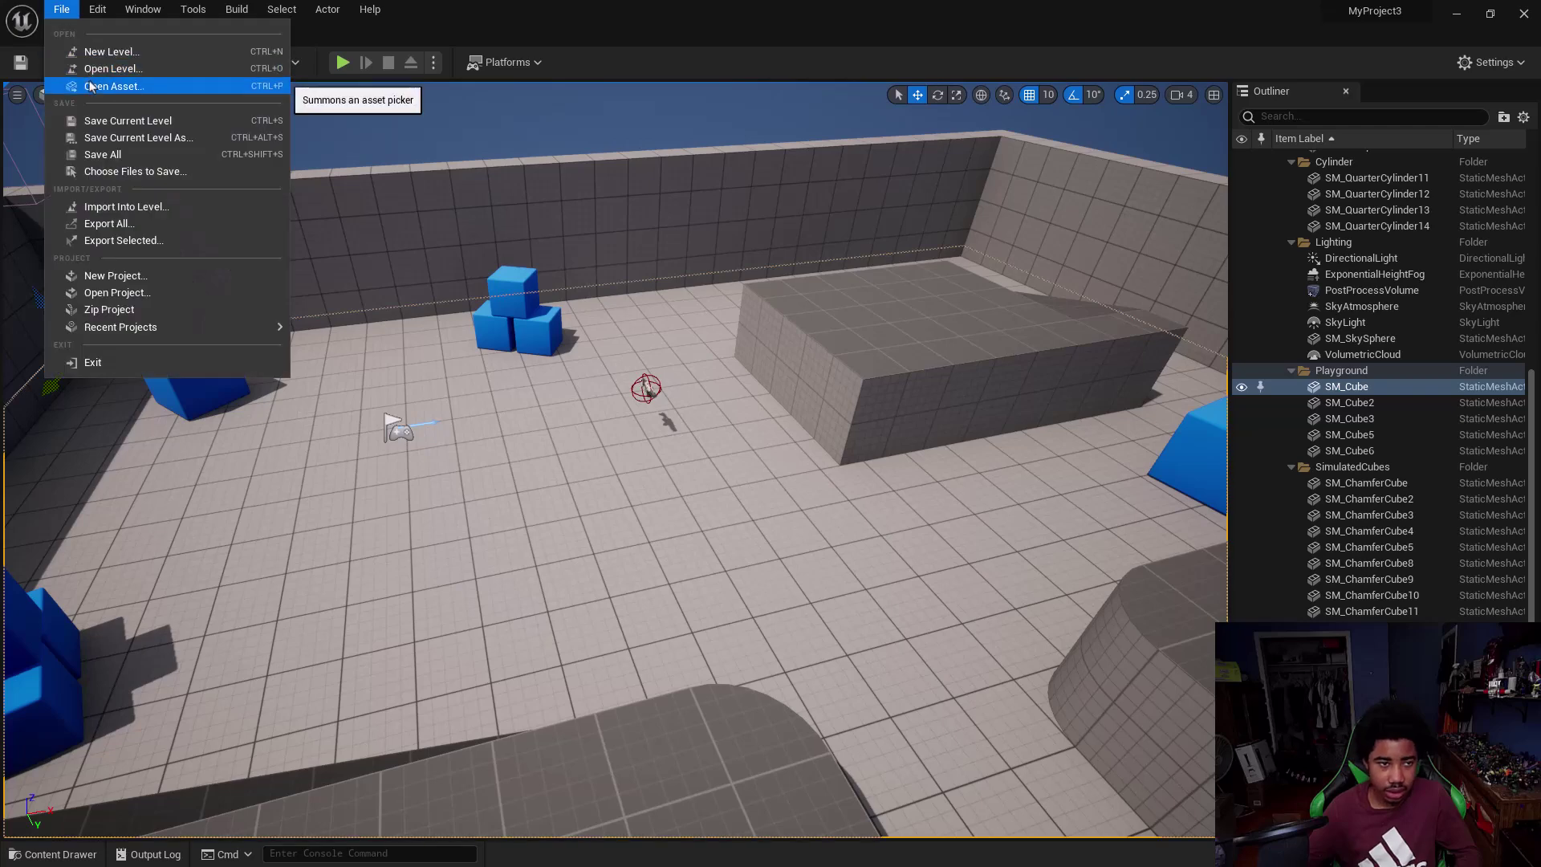
{"action": "left_click", "coordinate": [339, 301]}
{"action": "key", "text": "ctrl+p"}
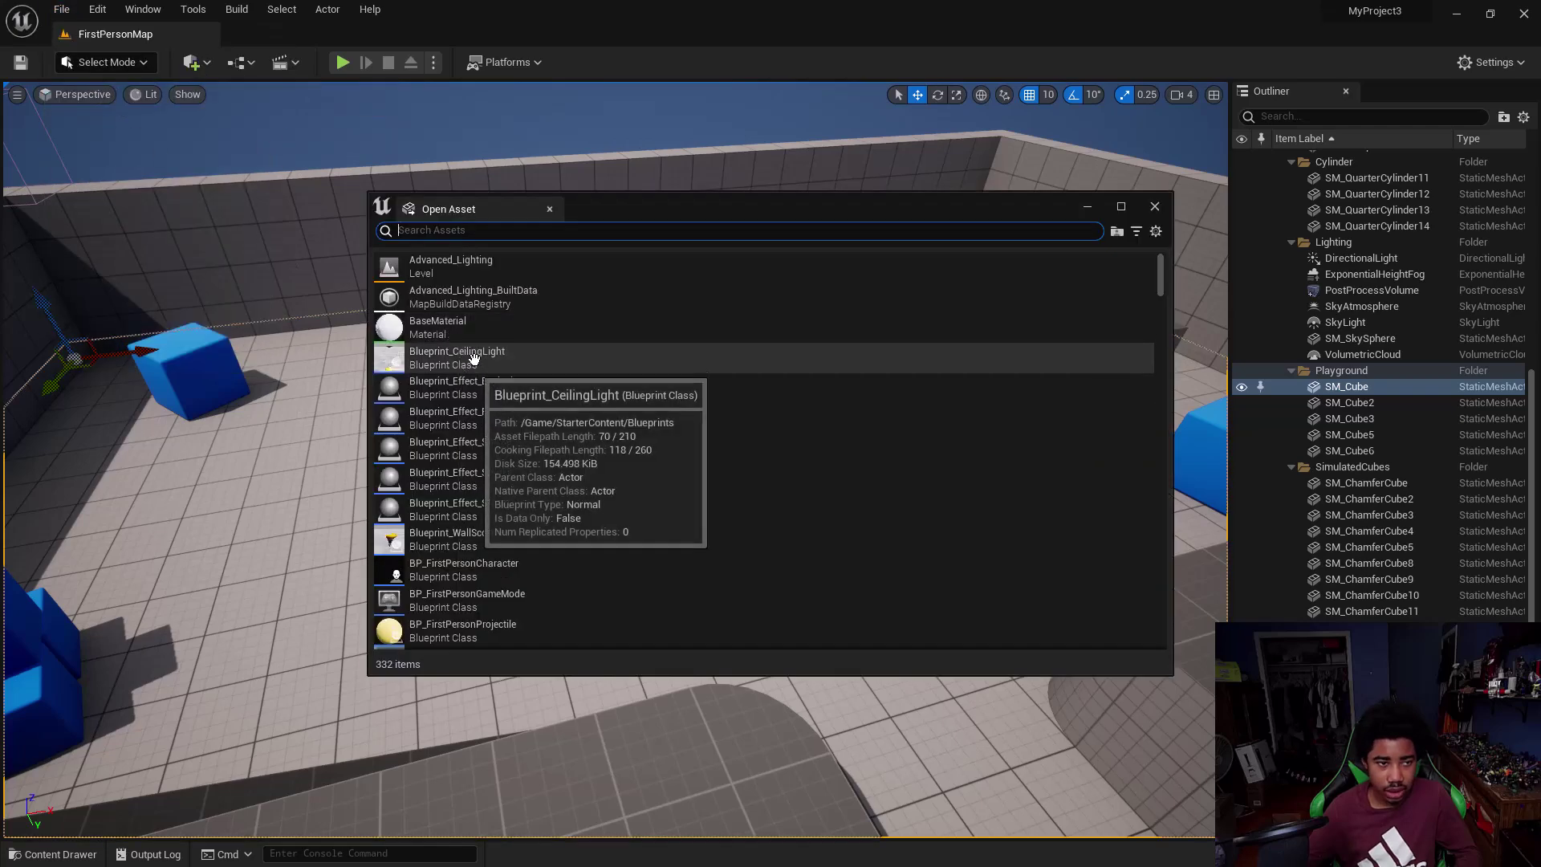
{"action": "scroll", "coordinate": [455, 446], "scroll_direction": "down", "scroll_amount": 2}
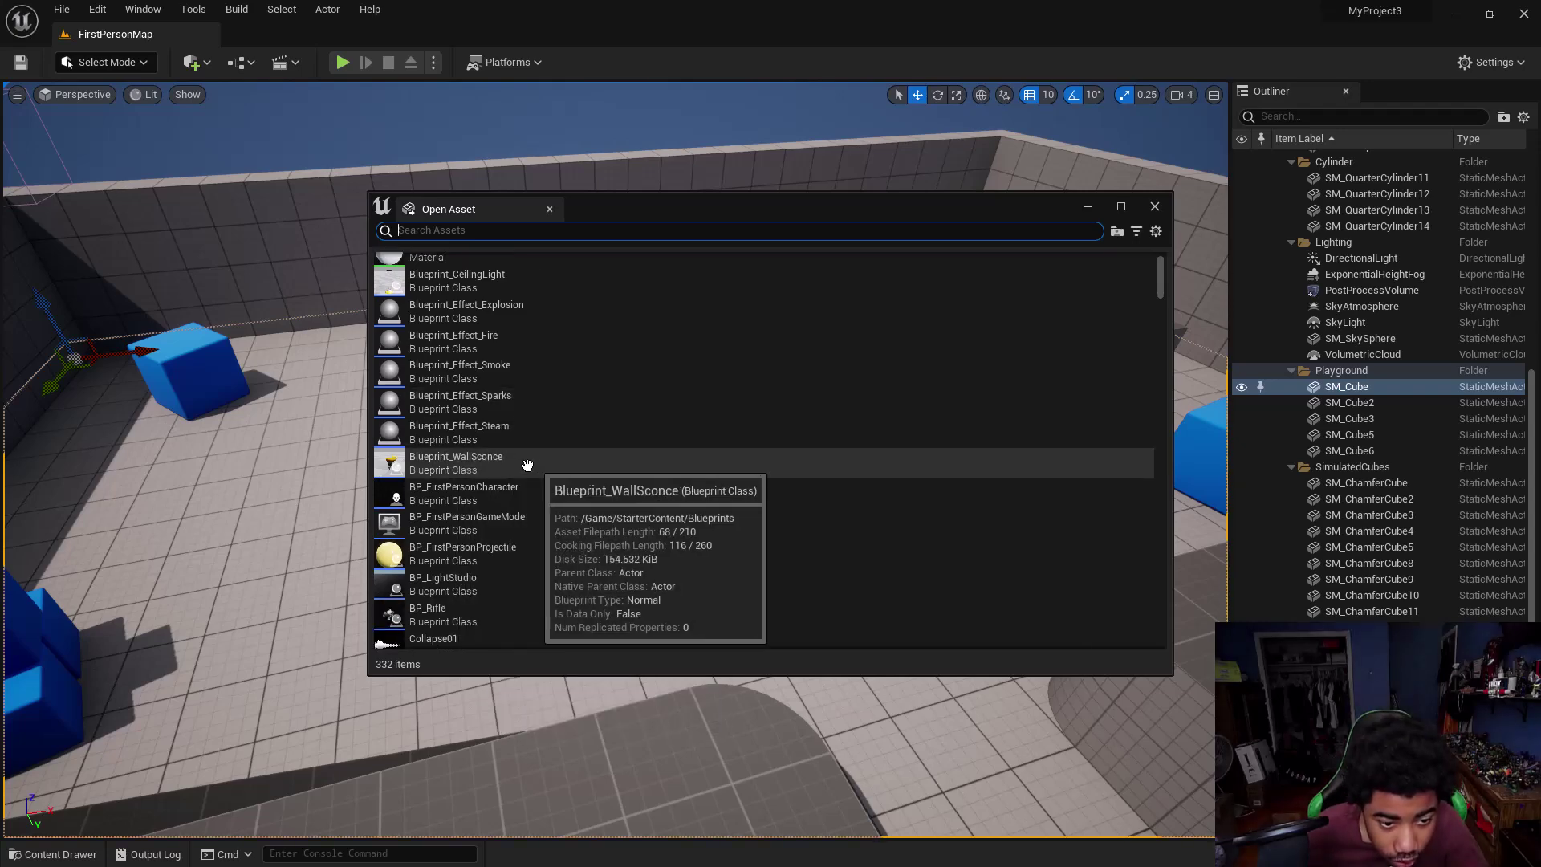
{"action": "left_click", "coordinate": [516, 466]}
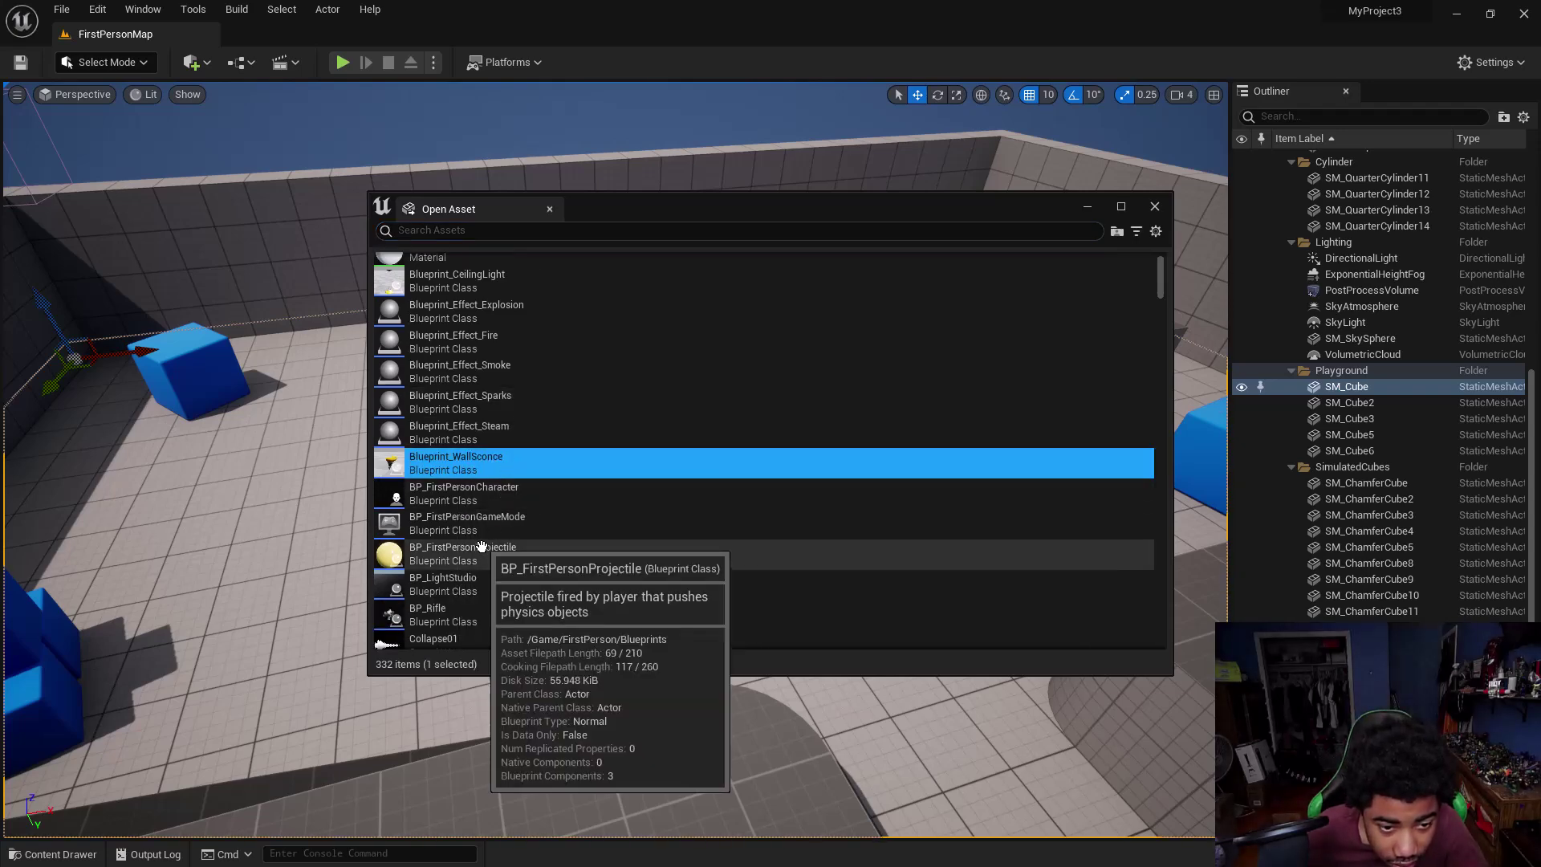
{"action": "scroll", "coordinate": [500, 575], "scroll_direction": "down", "scroll_amount": 2}
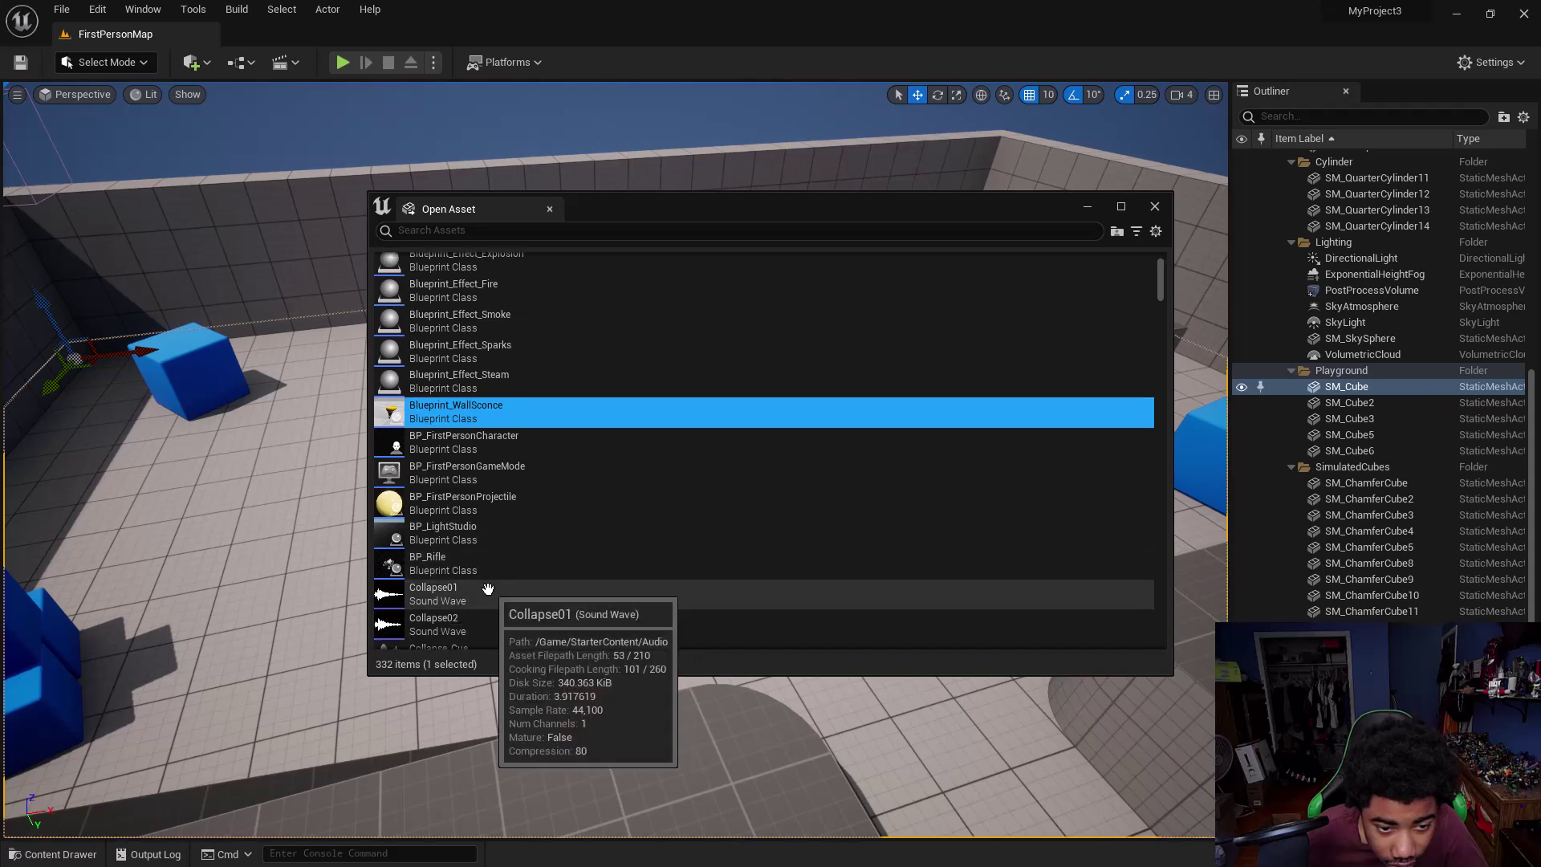
{"action": "scroll", "coordinate": [489, 591], "scroll_direction": "down", "scroll_amount": 2}
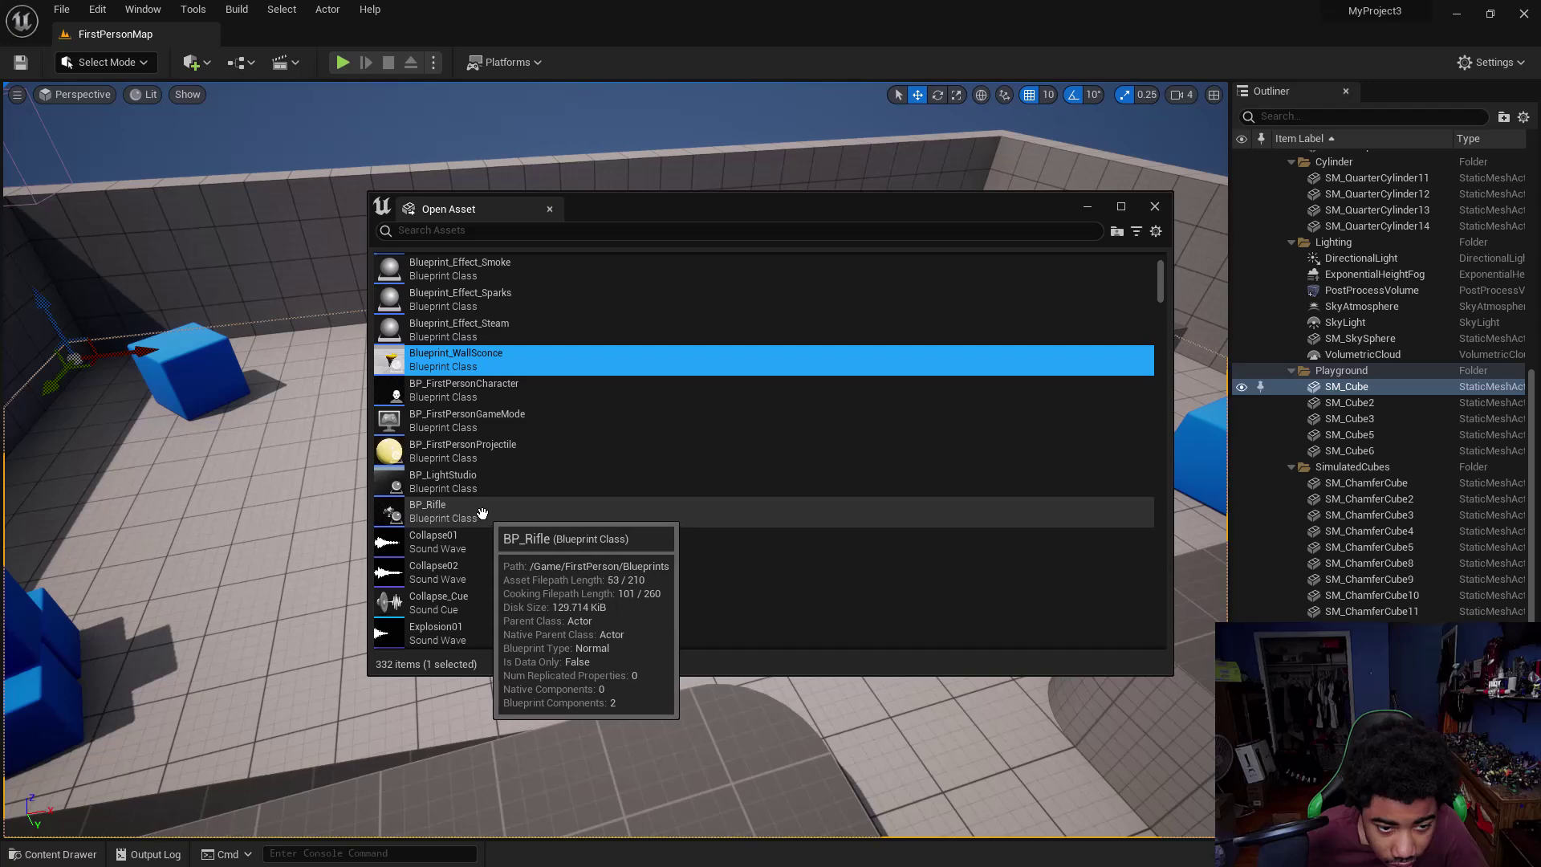
{"action": "left_click_drag", "start_coordinate": [481, 514], "coordinate": [309, 514]}
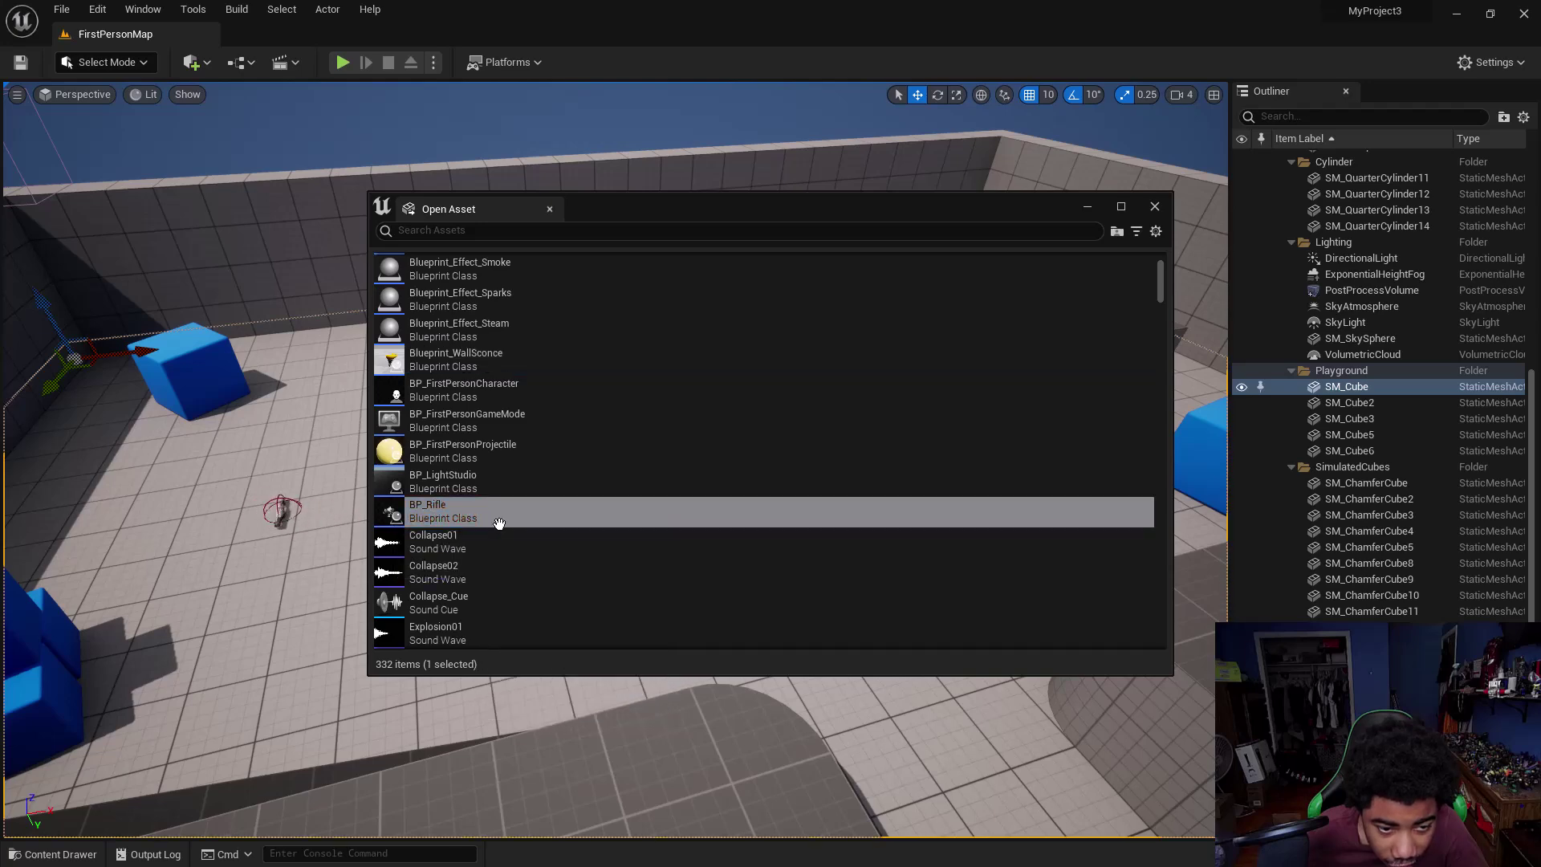
{"action": "left_click_drag", "start_coordinate": [437, 523], "coordinate": [437, 520]}
{"action": "left_click_drag", "start_coordinate": [446, 359], "coordinate": [239, 432]}
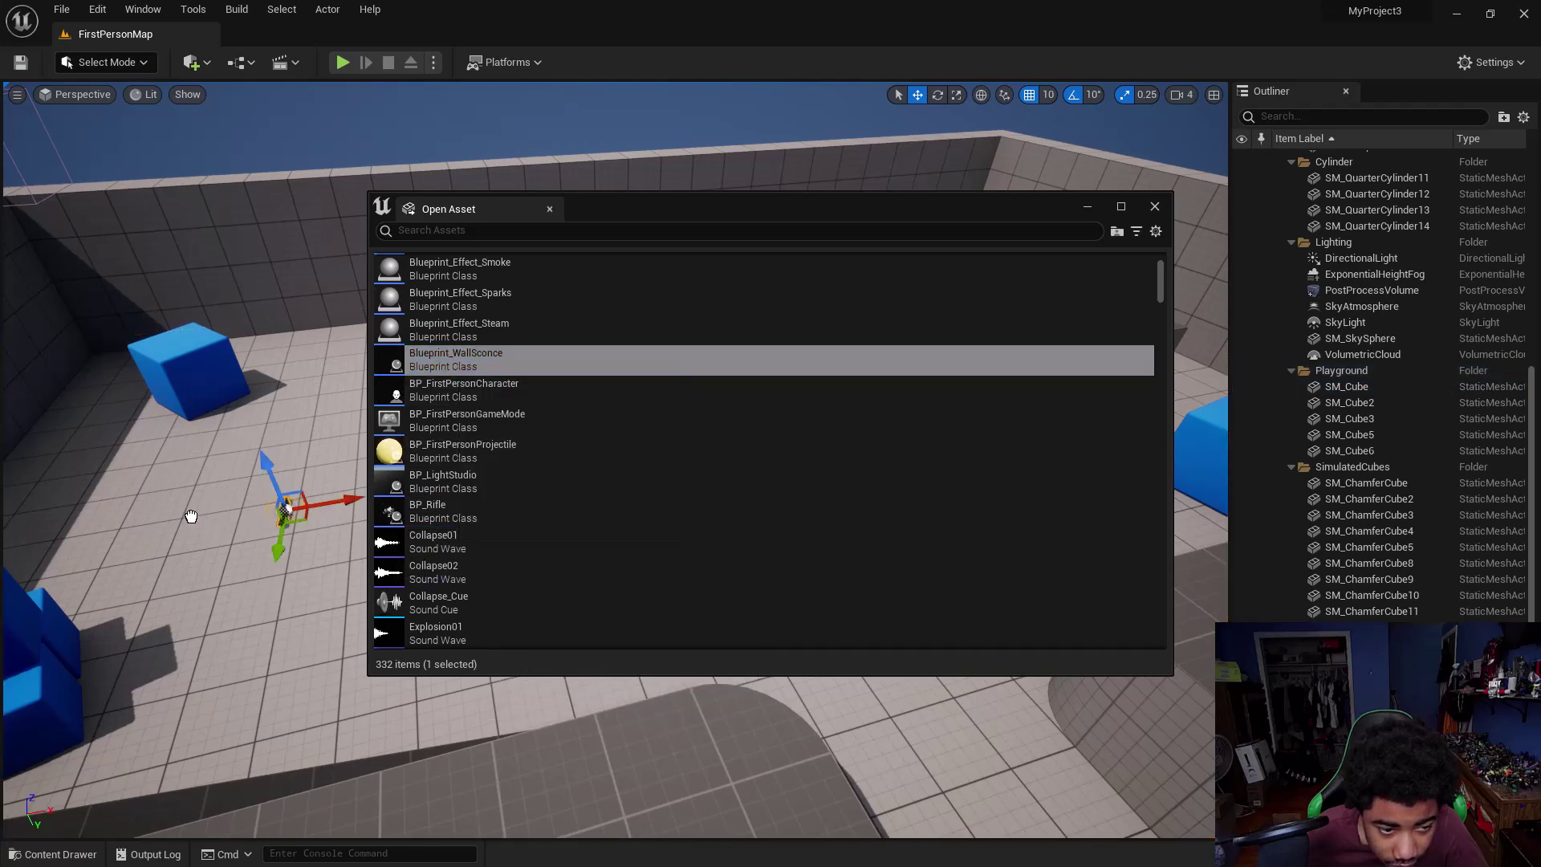
{"action": "left_click_drag", "start_coordinate": [211, 539], "coordinate": [212, 536]}
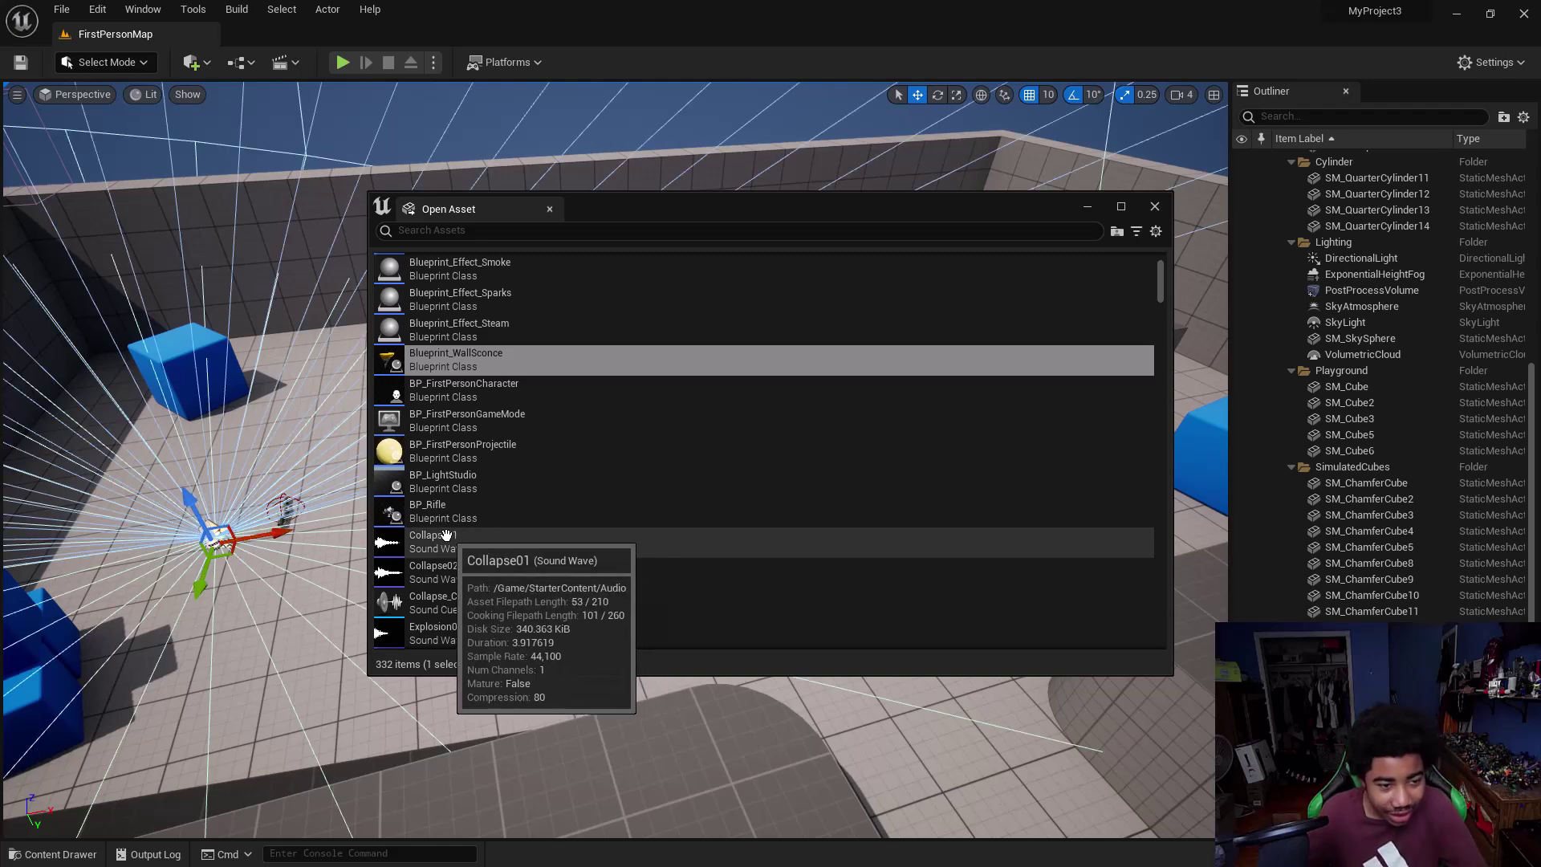
- Browse the remaining assets from FirstPersonTemplateWeaponFire02 down to the brick and cobblestone materials, and close the asset picker
{"action": "scroll", "coordinate": [447, 534], "scroll_direction": "down", "scroll_amount": 2}
{"action": "scroll", "coordinate": [445, 536], "scroll_direction": "down", "scroll_amount": 15}
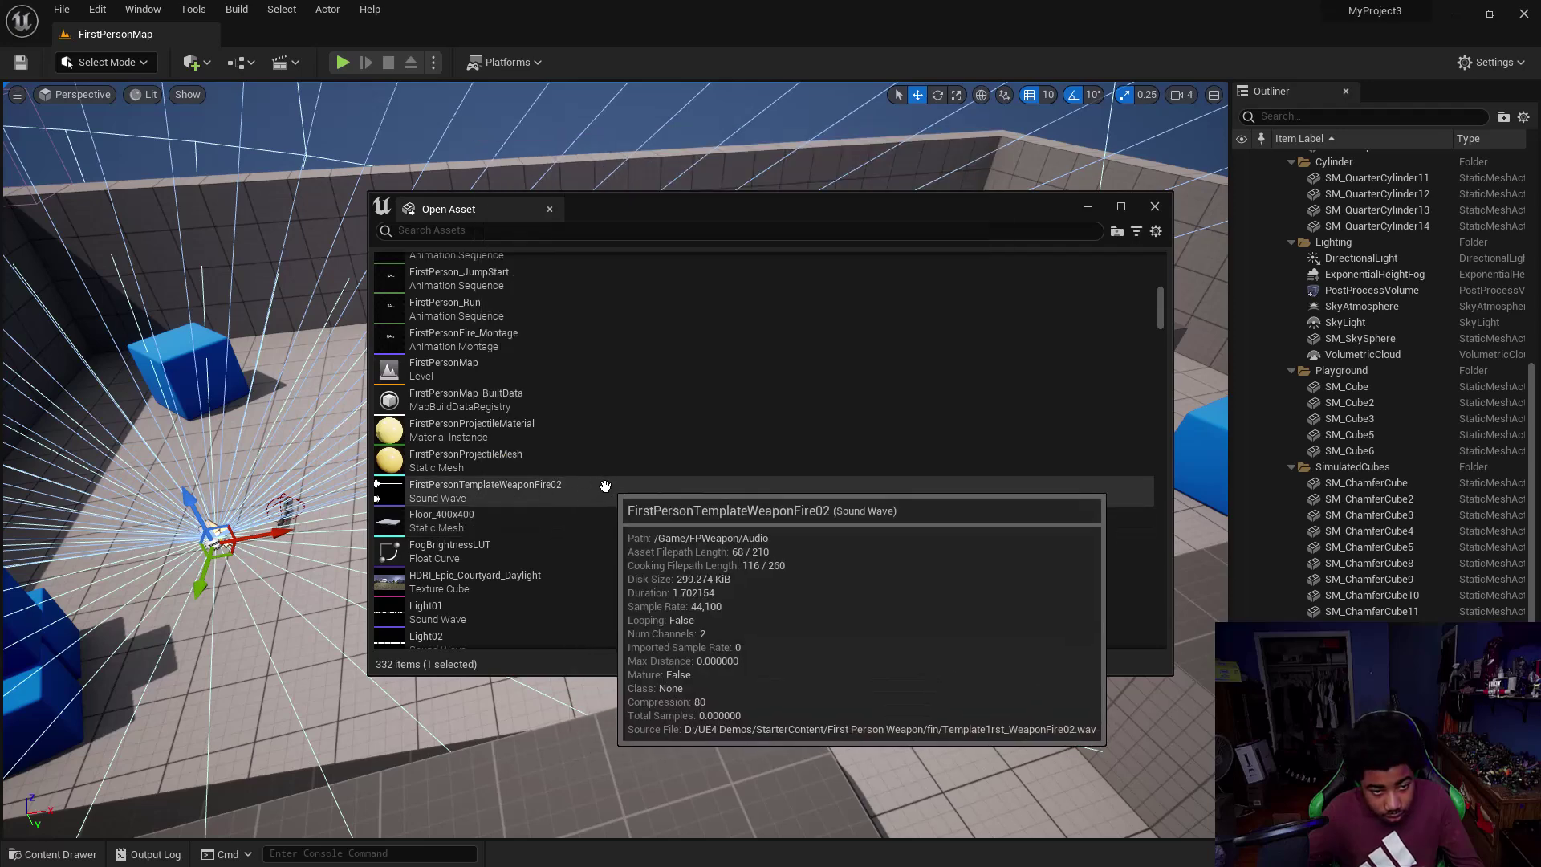
{"action": "left_click", "coordinate": [538, 496]}
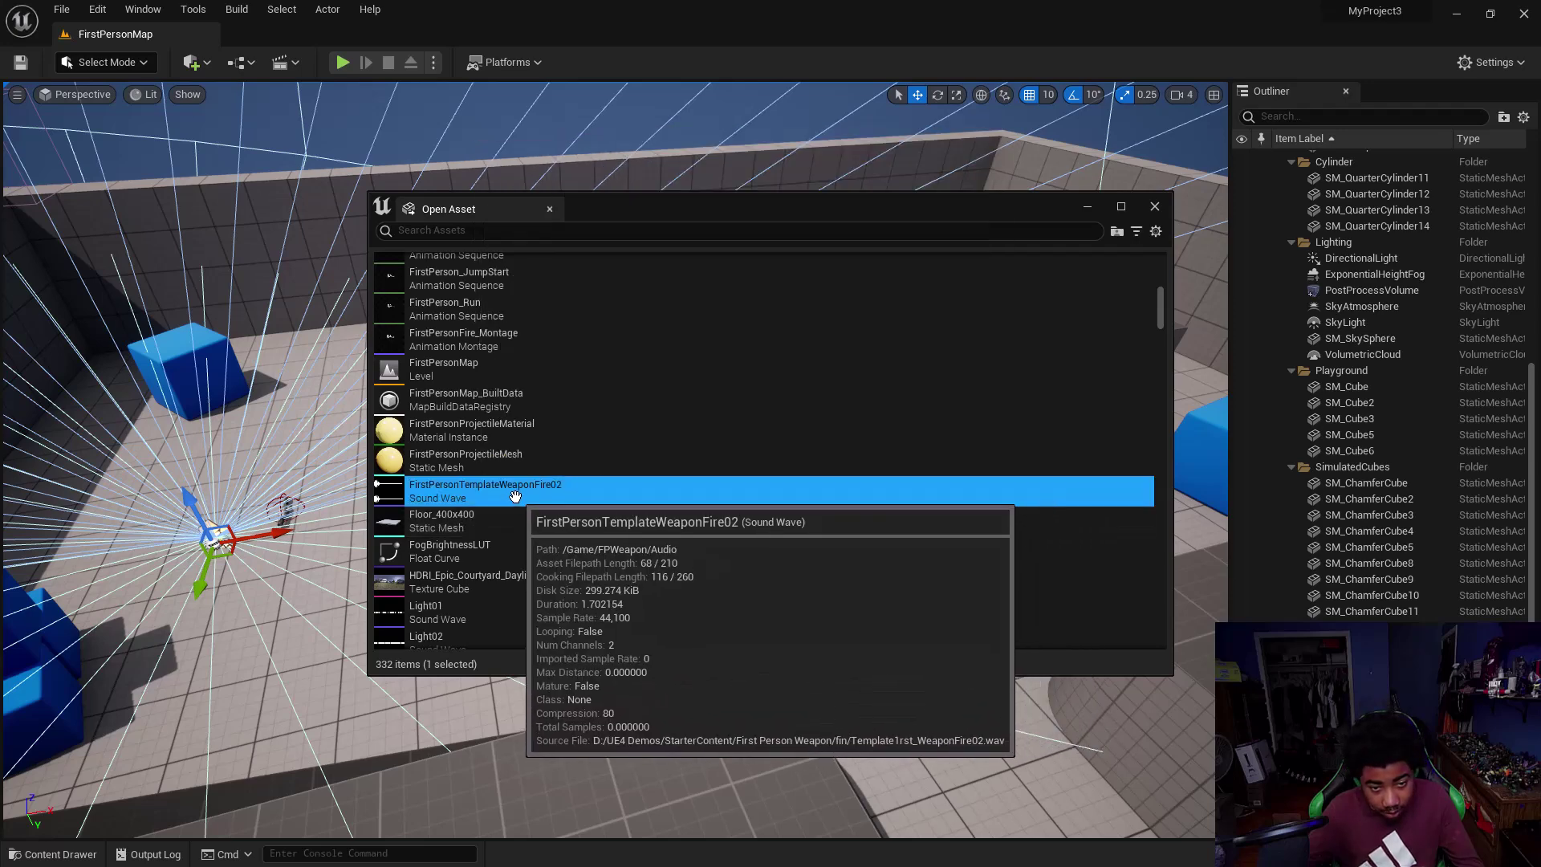
{"action": "scroll", "coordinate": [472, 551], "scroll_direction": "down", "scroll_amount": 1}
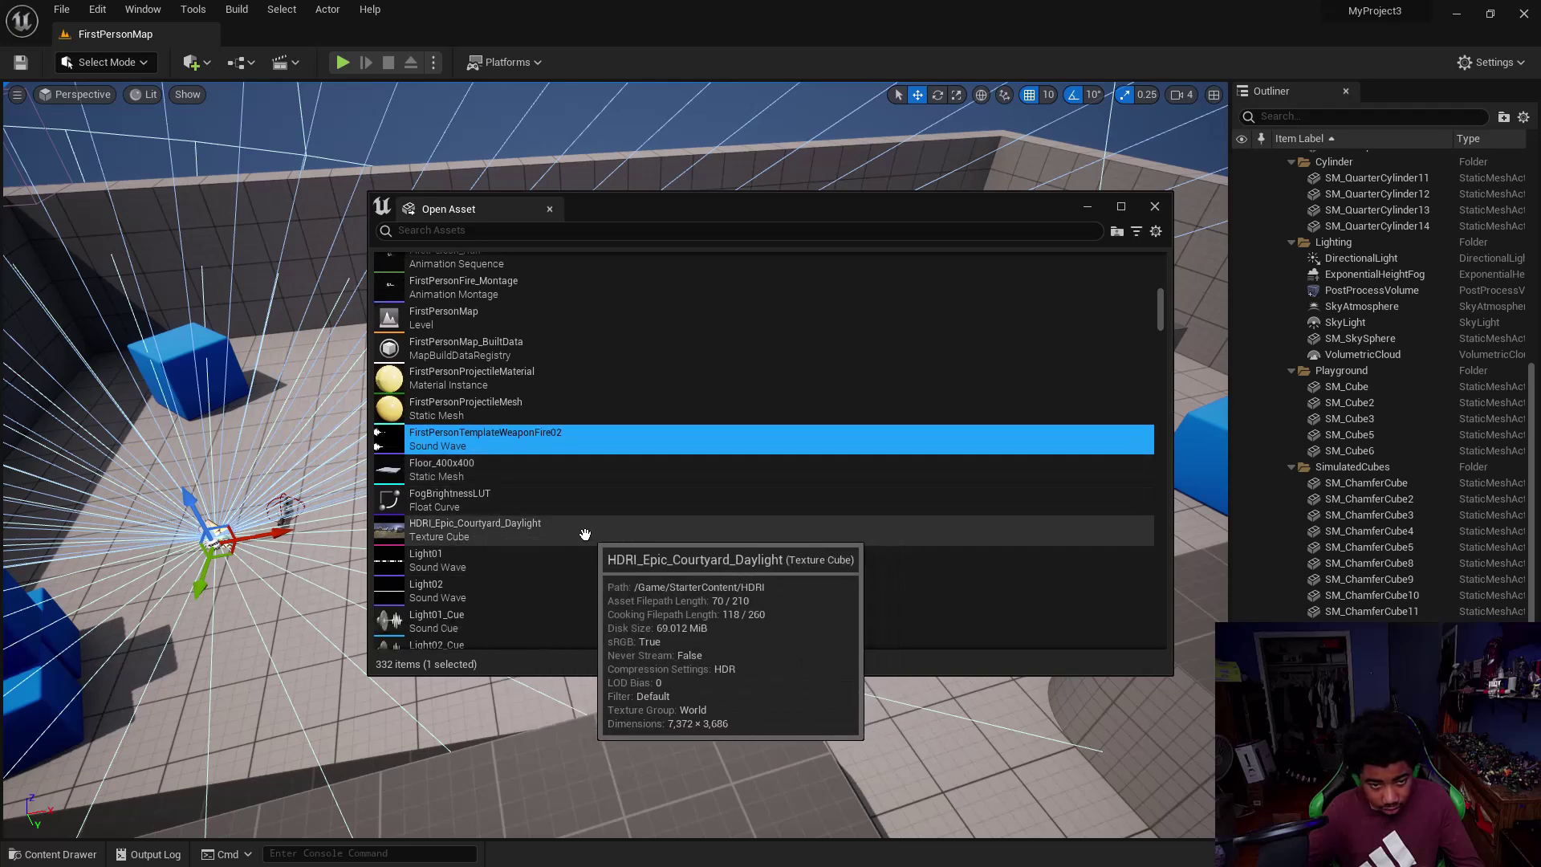
{"action": "left_click_drag", "start_coordinate": [524, 527], "coordinate": [419, 571]}
{"action": "scroll", "coordinate": [430, 538], "scroll_direction": "down", "scroll_amount": 5}
{"action": "scroll", "coordinate": [442, 464], "scroll_direction": "down", "scroll_amount": 5}
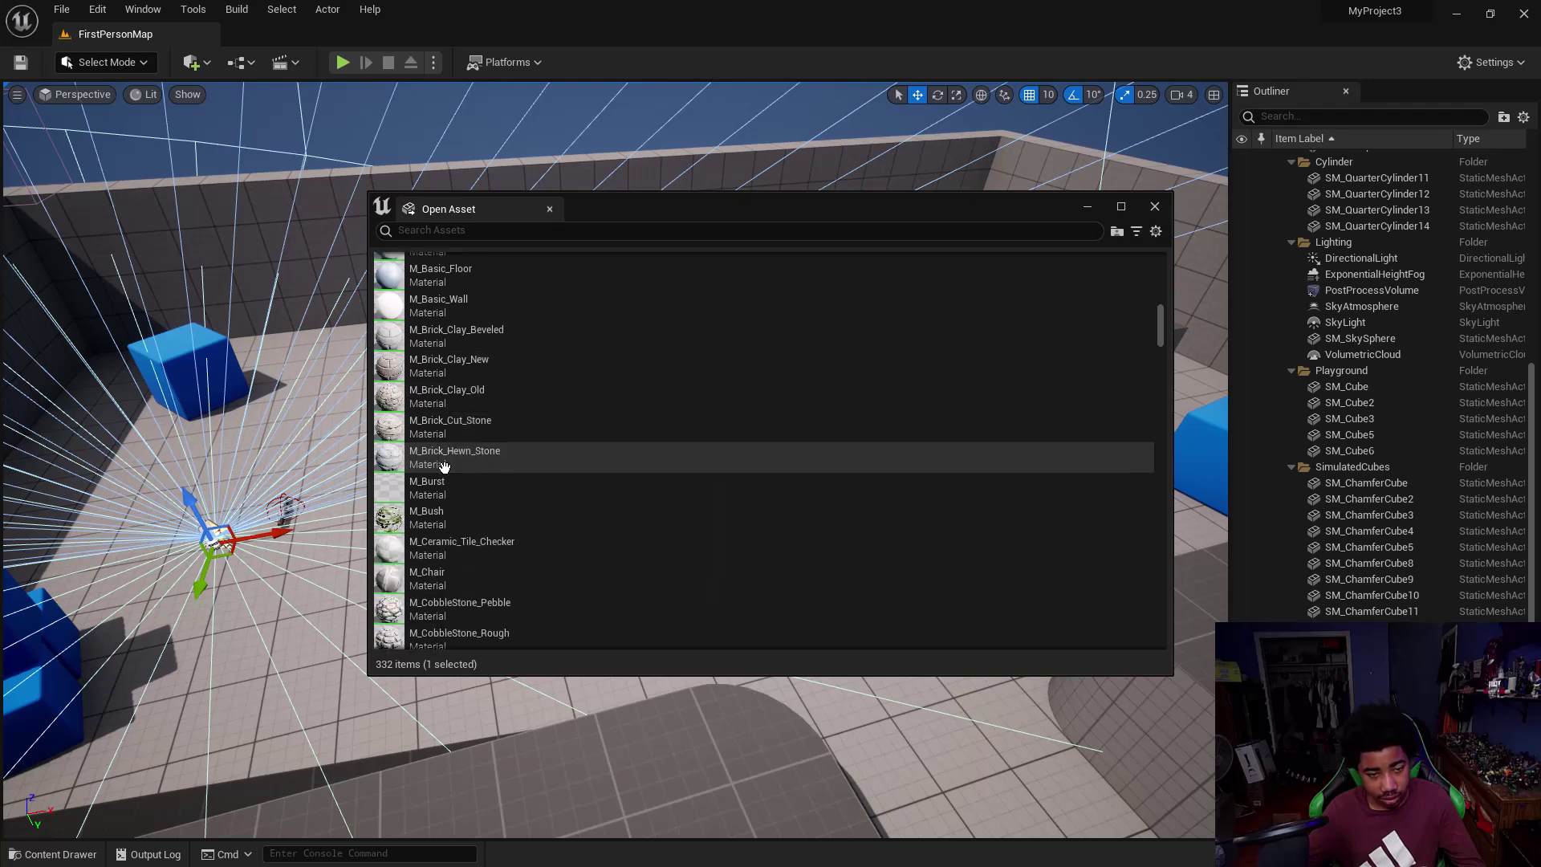
{"action": "left_click", "coordinate": [321, 562]}
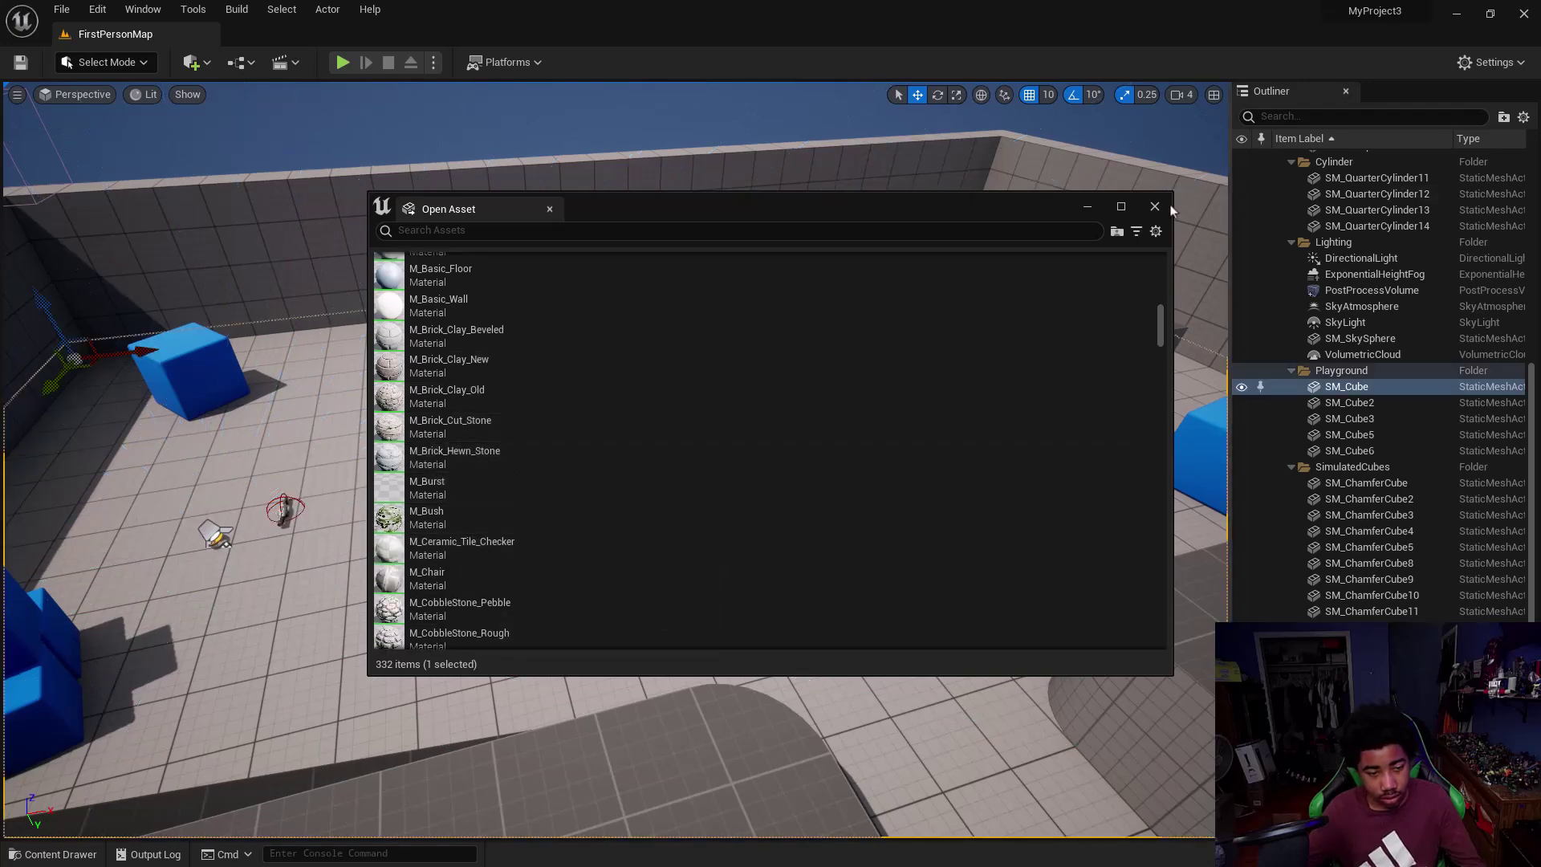
{"action": "left_click", "coordinate": [1154, 210]}
- Move the wall sconce across the floor to the other side of the newly placed rifle and focus the view on it
{"action": "right_click_drag", "start_coordinate": [682, 416], "coordinate": [627, 353]}
{"action": "key", "text": "w"}
{"action": "left_click", "coordinate": [736, 332]}
{"action": "key", "text": "w"}
{"action": "right_click_drag", "start_coordinate": [736, 331], "coordinate": [732, 466]}
{"action": "key", "text": "s"}
{"action": "left_click_drag", "start_coordinate": [445, 381], "coordinate": [1002, 557]}
{"action": "key", "text": "f"}
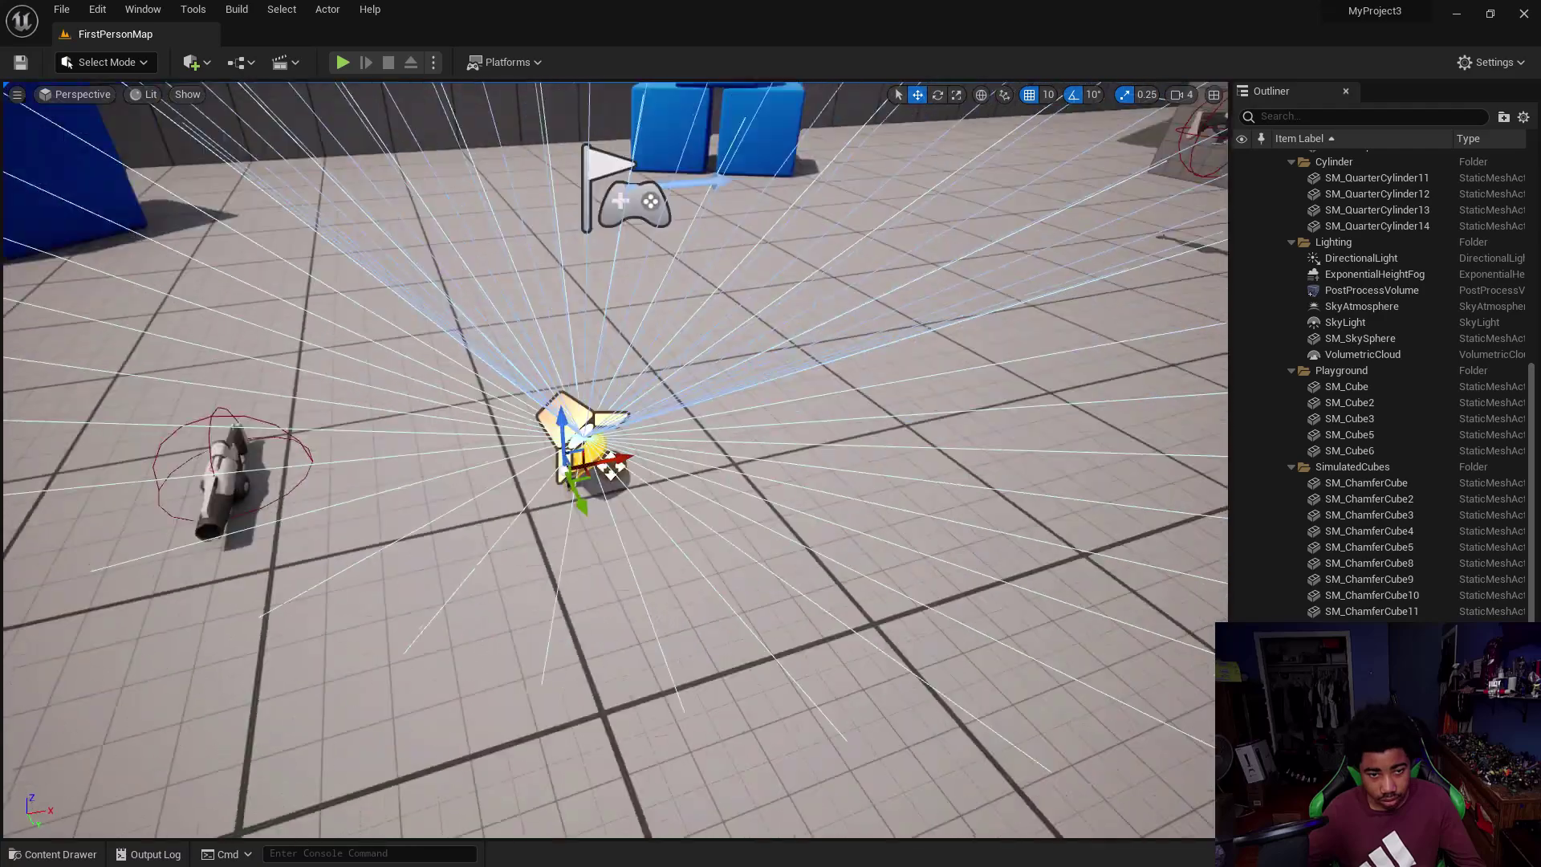
{"action": "right_click_drag", "start_coordinate": [495, 444], "coordinate": [558, 452]}
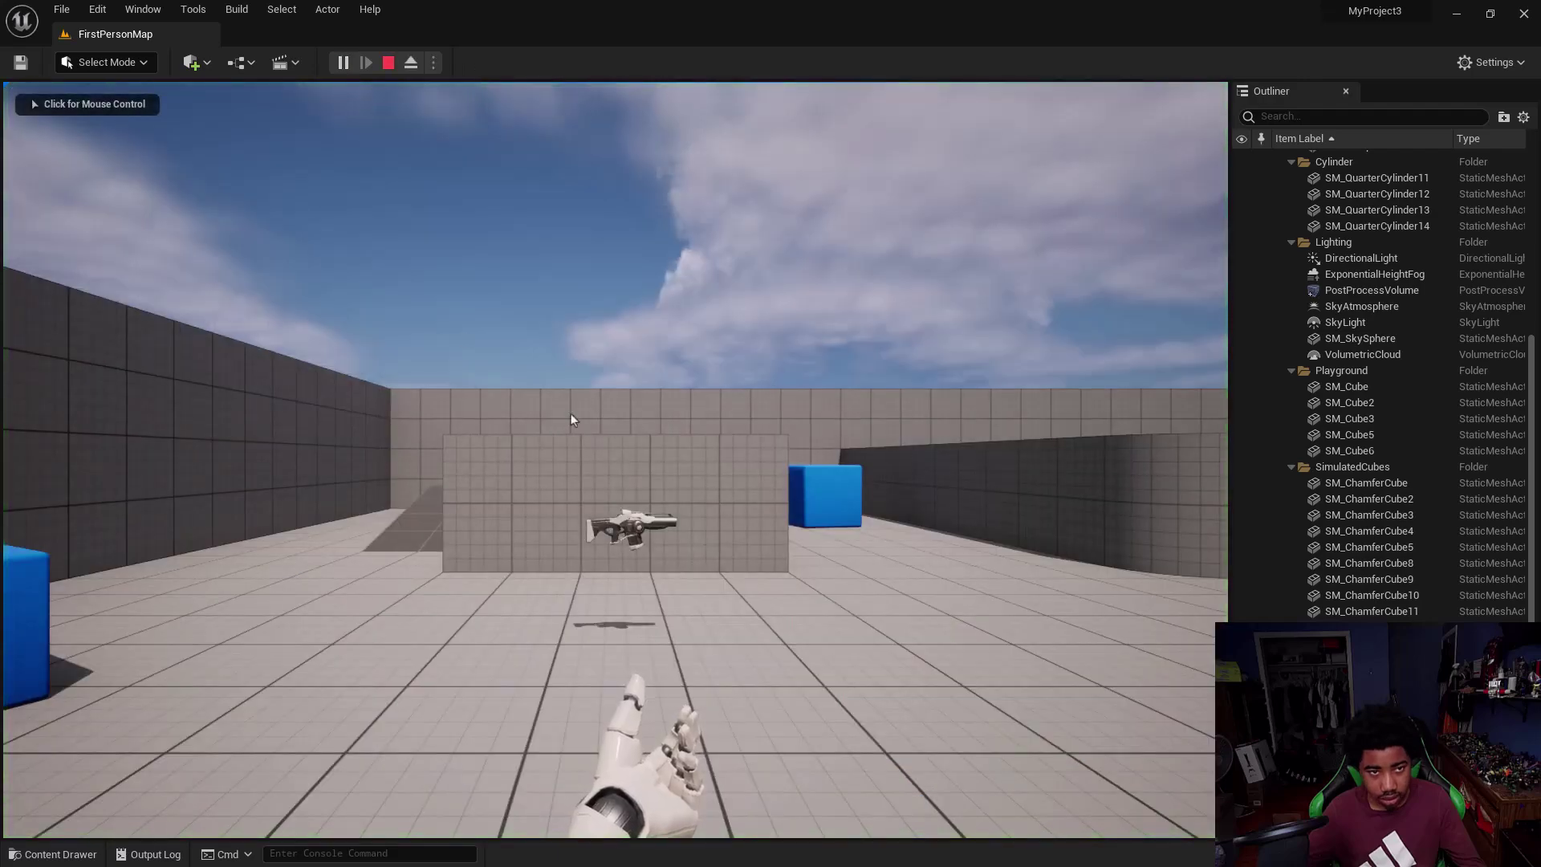
- Play-test the level with the placed assets, pick up a rifle and fire it while running around, and end the session
{"action": "left_click", "coordinate": [572, 419]}
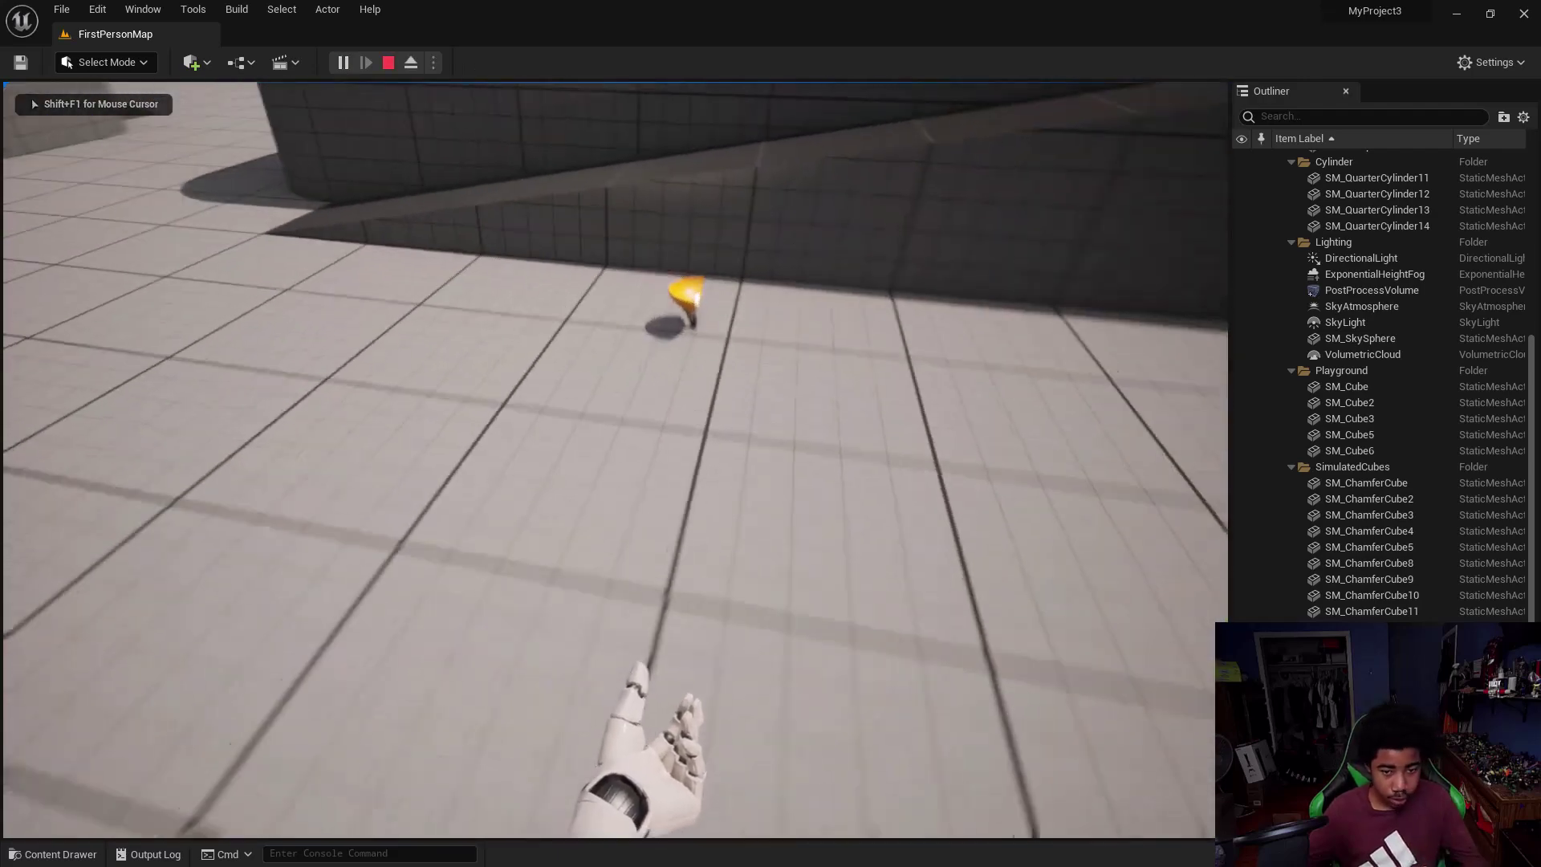
{"action": "key", "text": "w"}
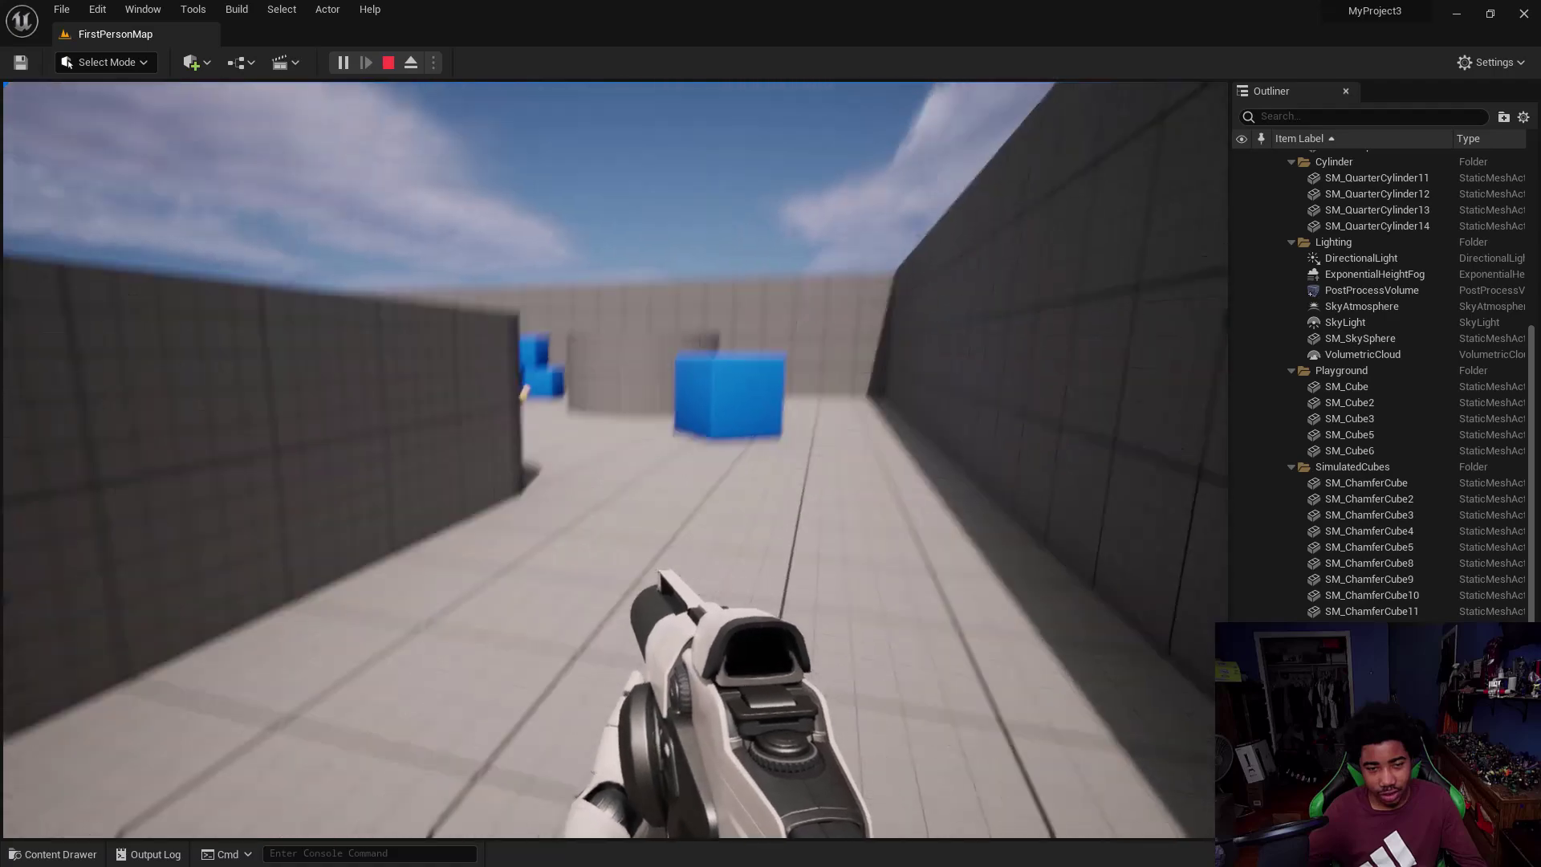
{"action": "left_click", "coordinate": [609, 460]}
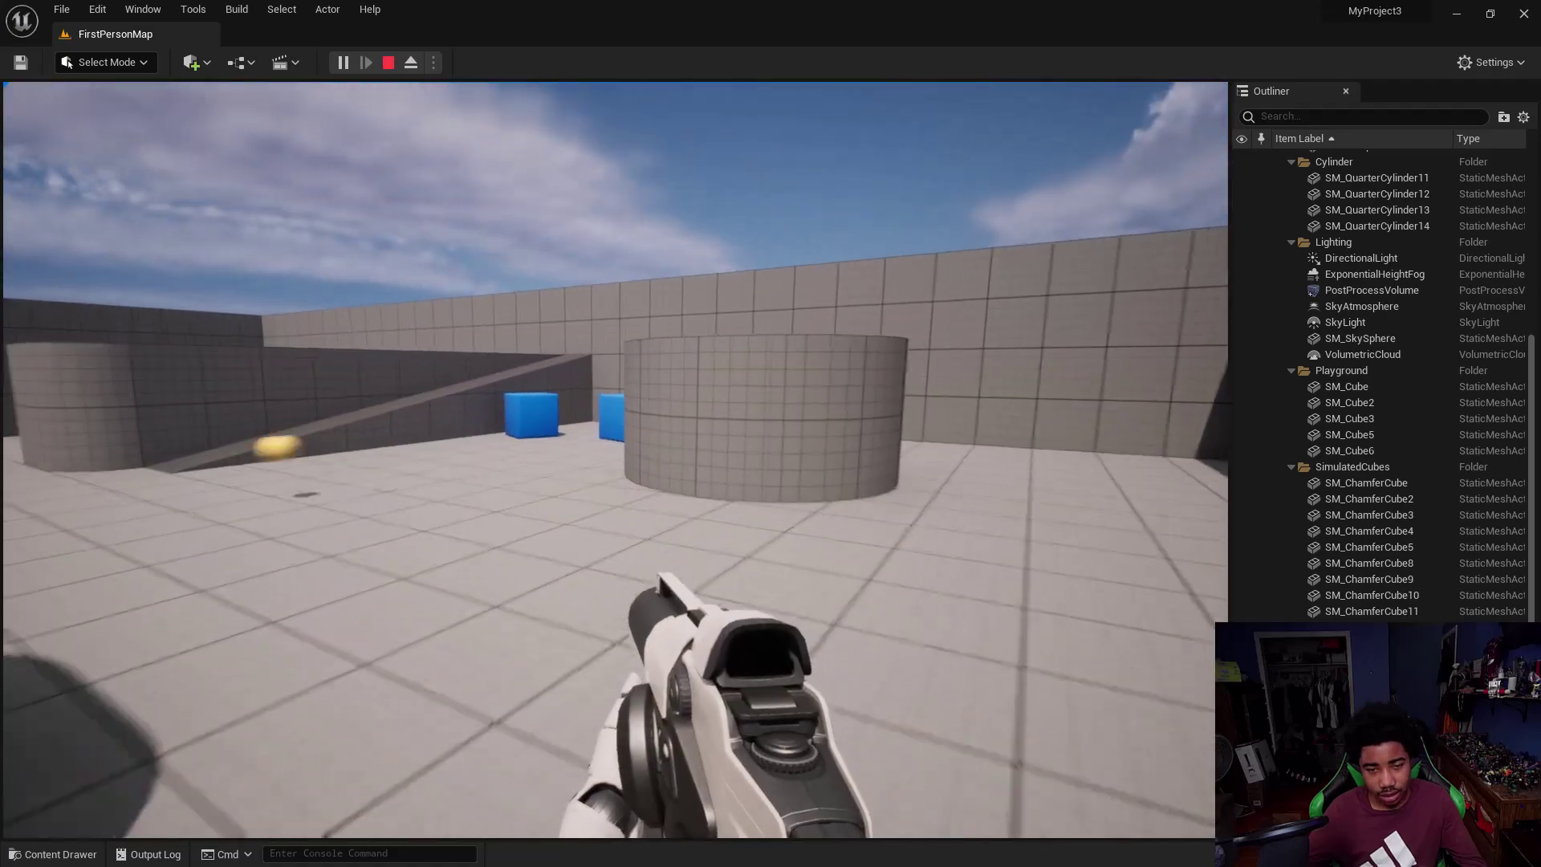
{"action": "left_click", "coordinate": [616, 460]}
{"action": "key", "text": "w"}
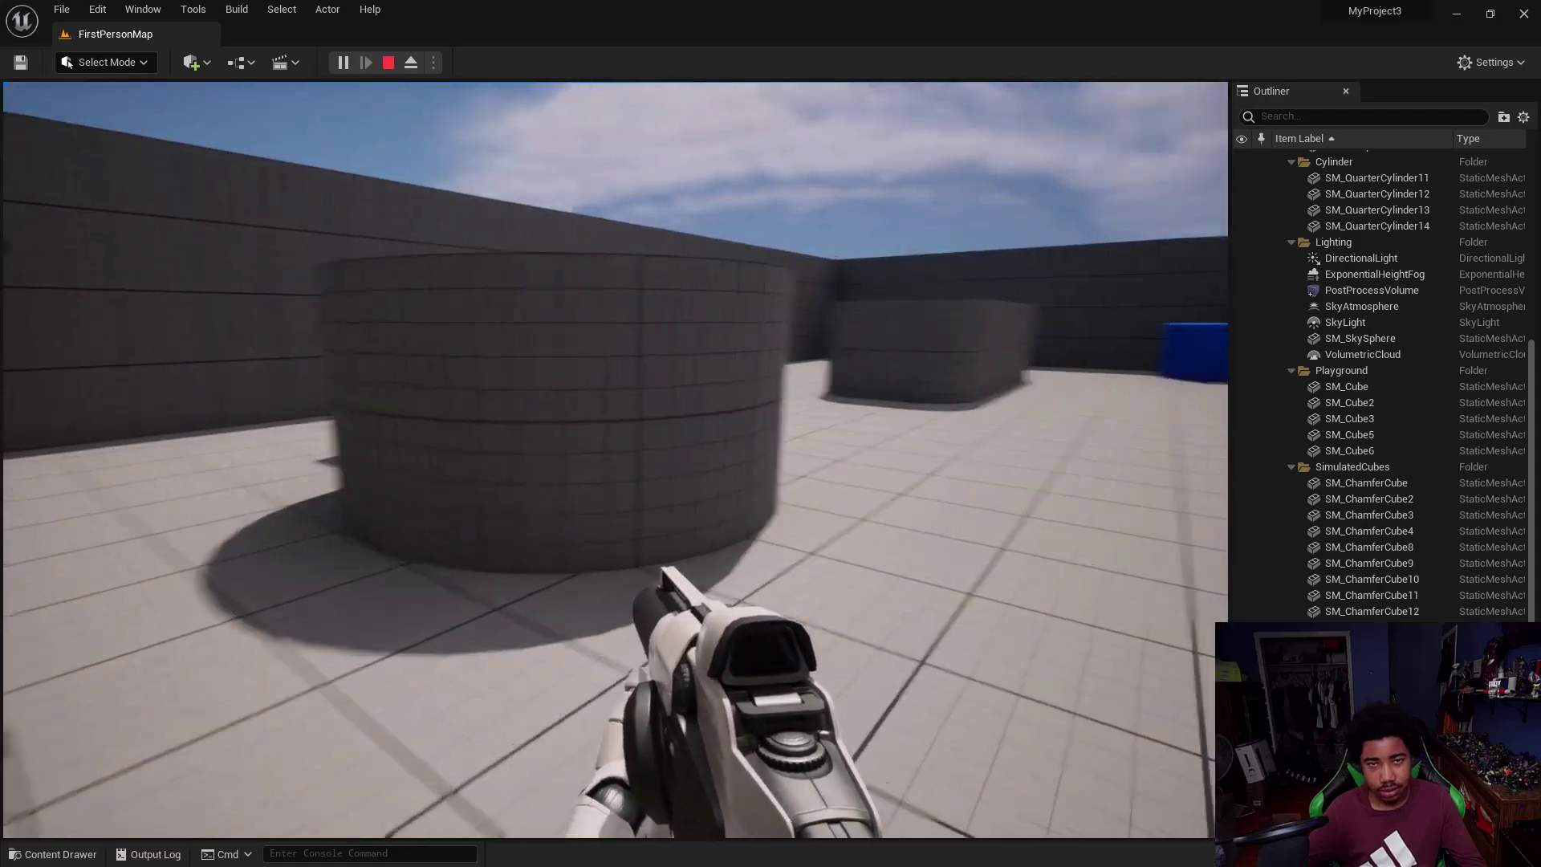
{"action": "key", "text": "Escape"}
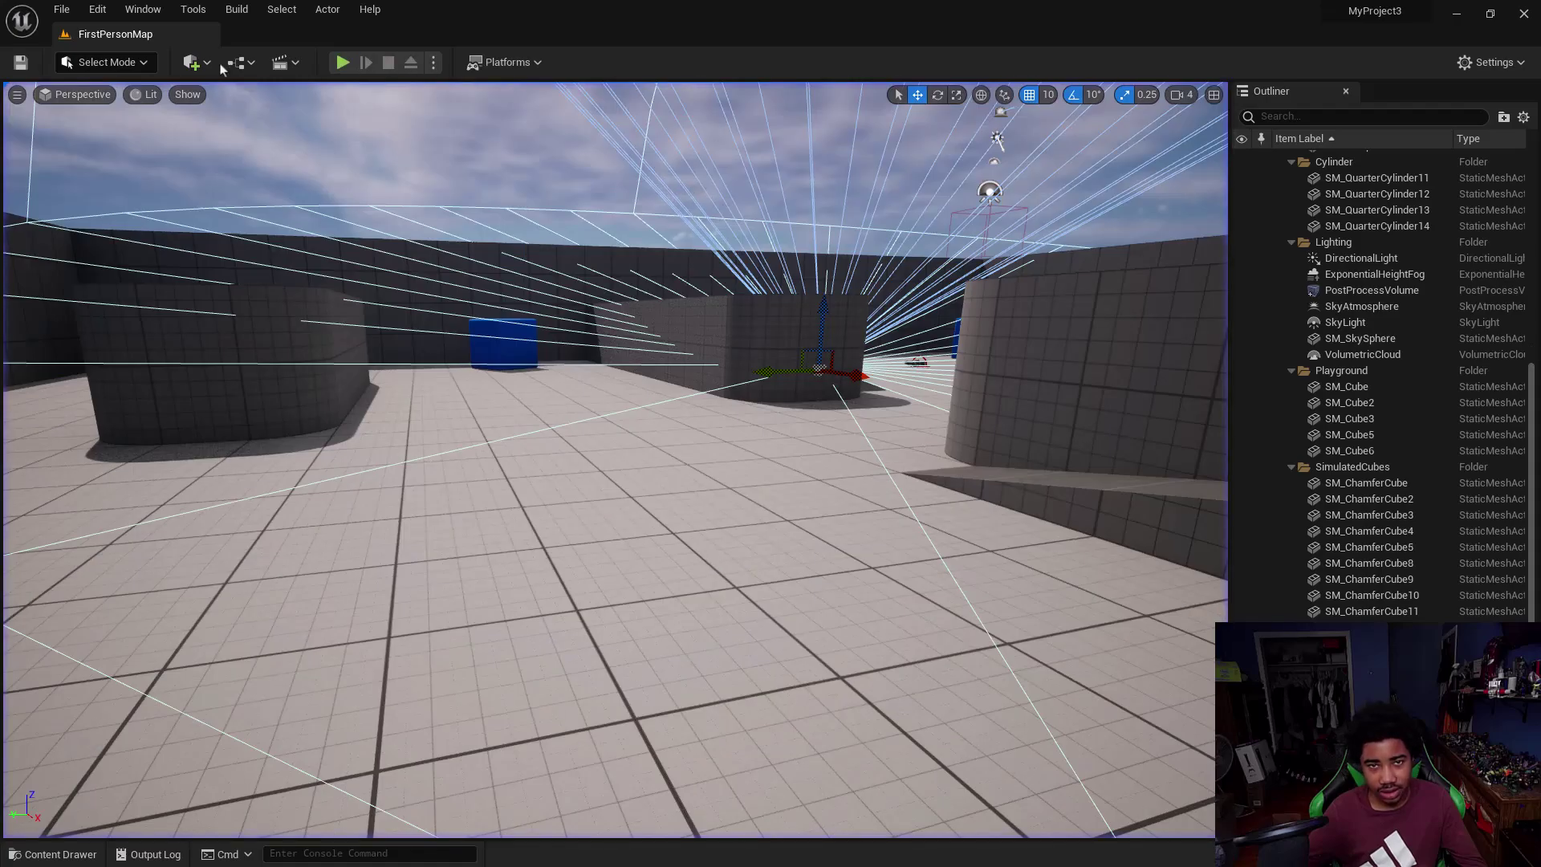
- Delete the selected wall sconce from the level
{"action": "right_click_drag", "start_coordinate": [551, 261], "coordinate": [558, 305]}
{"action": "right_click_drag", "start_coordinate": [493, 434], "coordinate": [494, 455]}
{"action": "right_click_drag", "start_coordinate": [597, 565], "coordinate": [549, 773]}
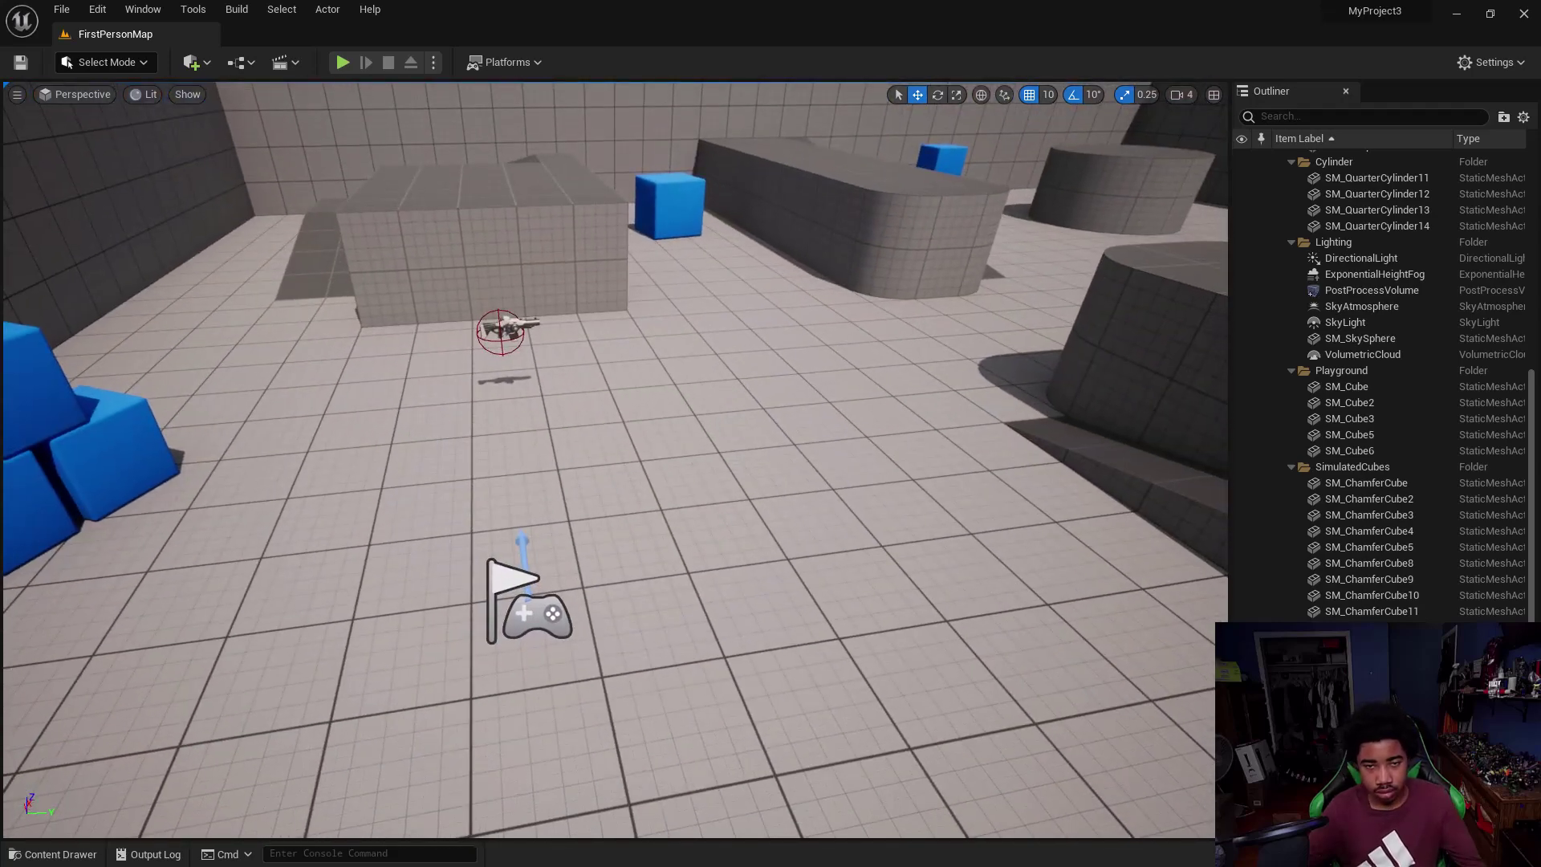
{"action": "key", "text": "super"}
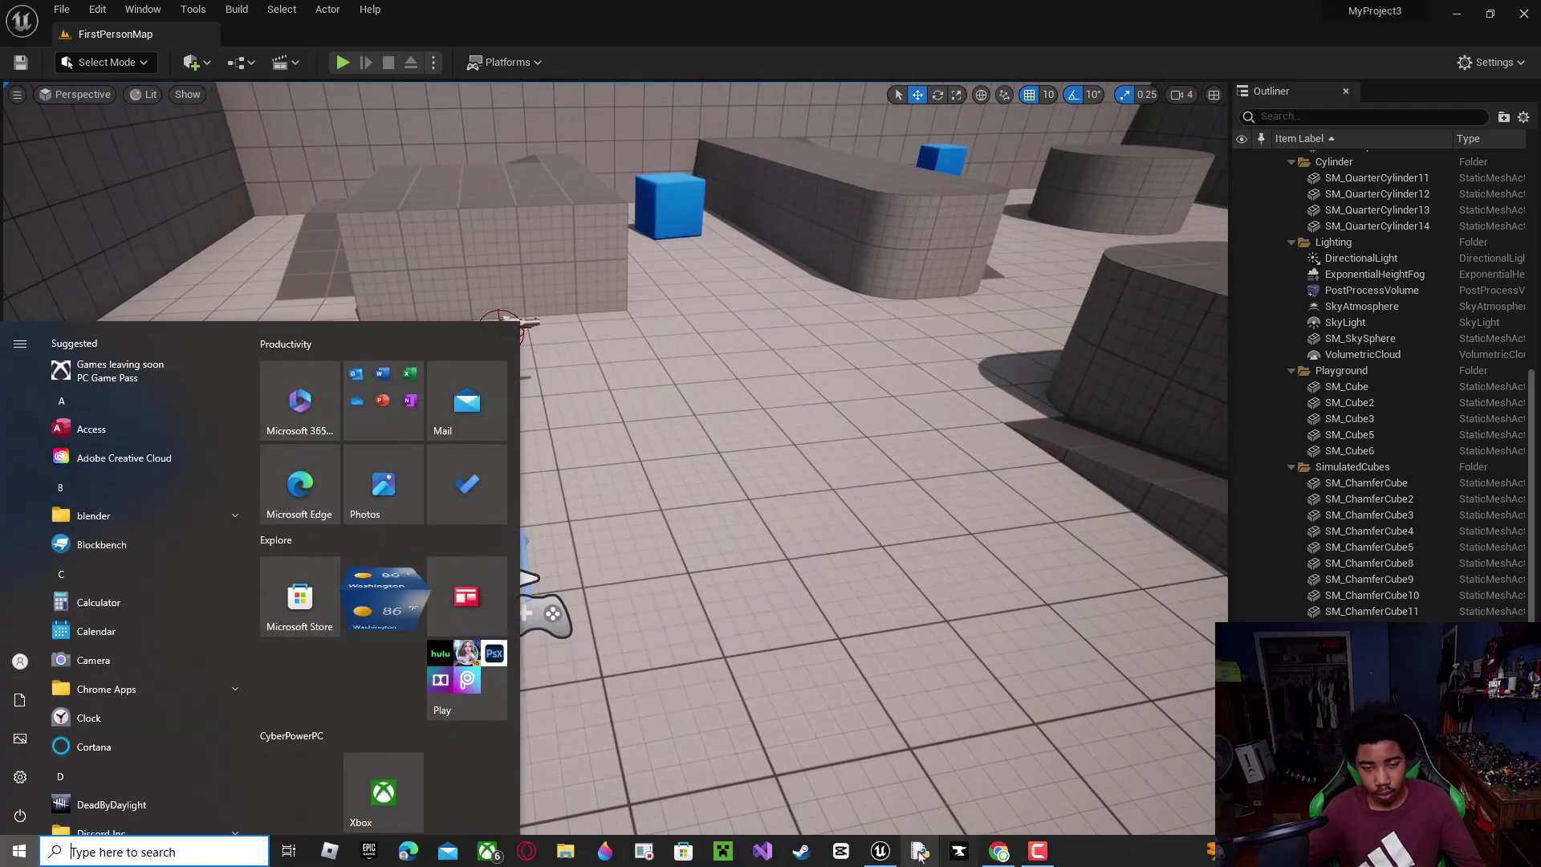
{"action": "left_click", "coordinate": [880, 853]}
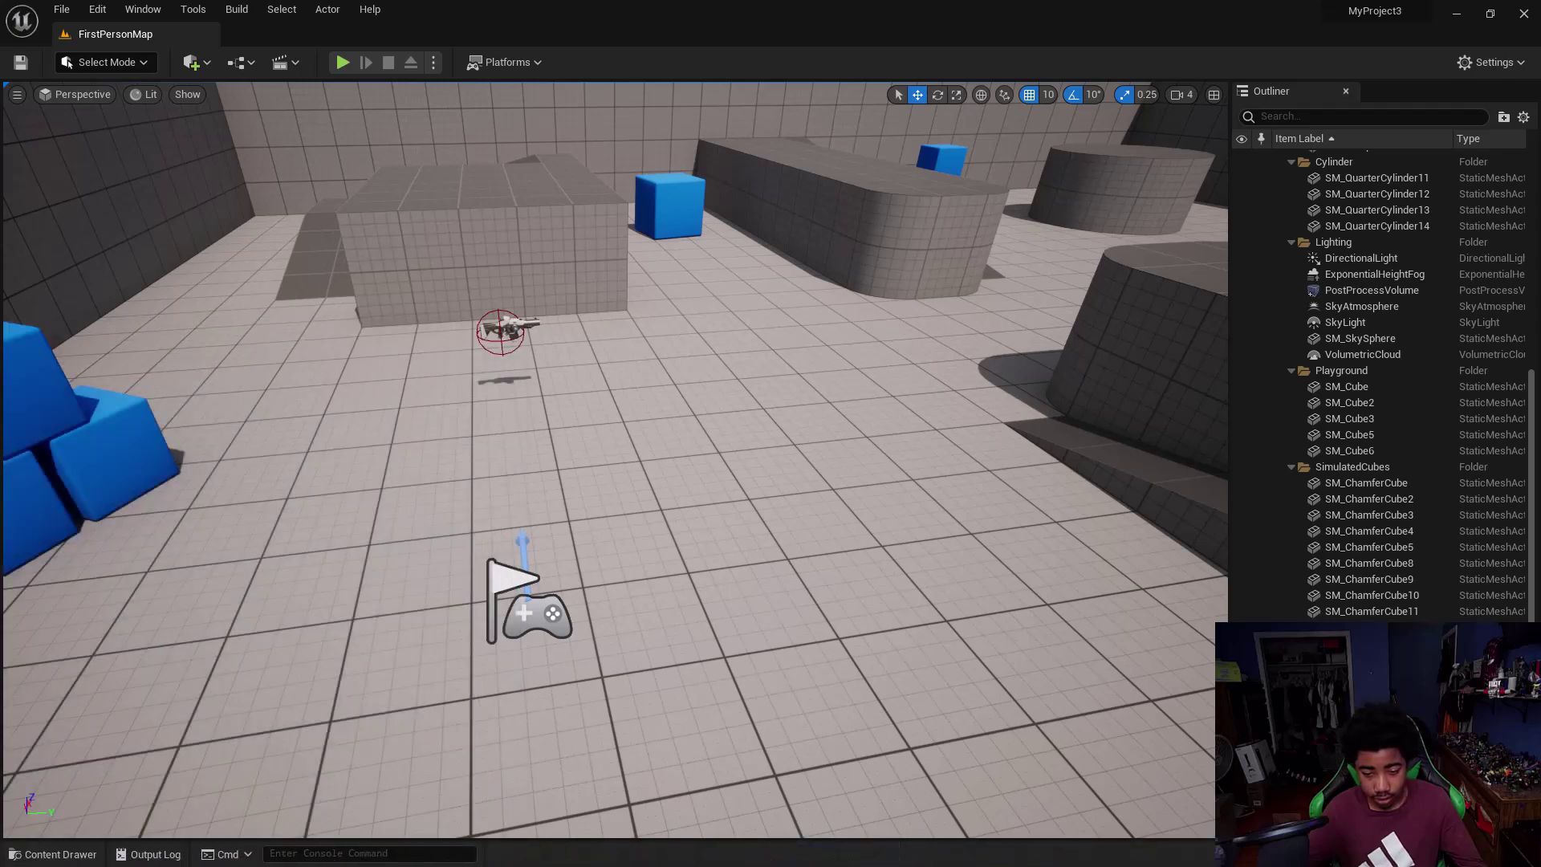
- Switch to the tutorial video in the browser, watch the Basic Ribbon Menu chapter's File menu overview and pause it
{"action": "key", "text": "super"}
{"action": "left_click", "coordinate": [1000, 851]}
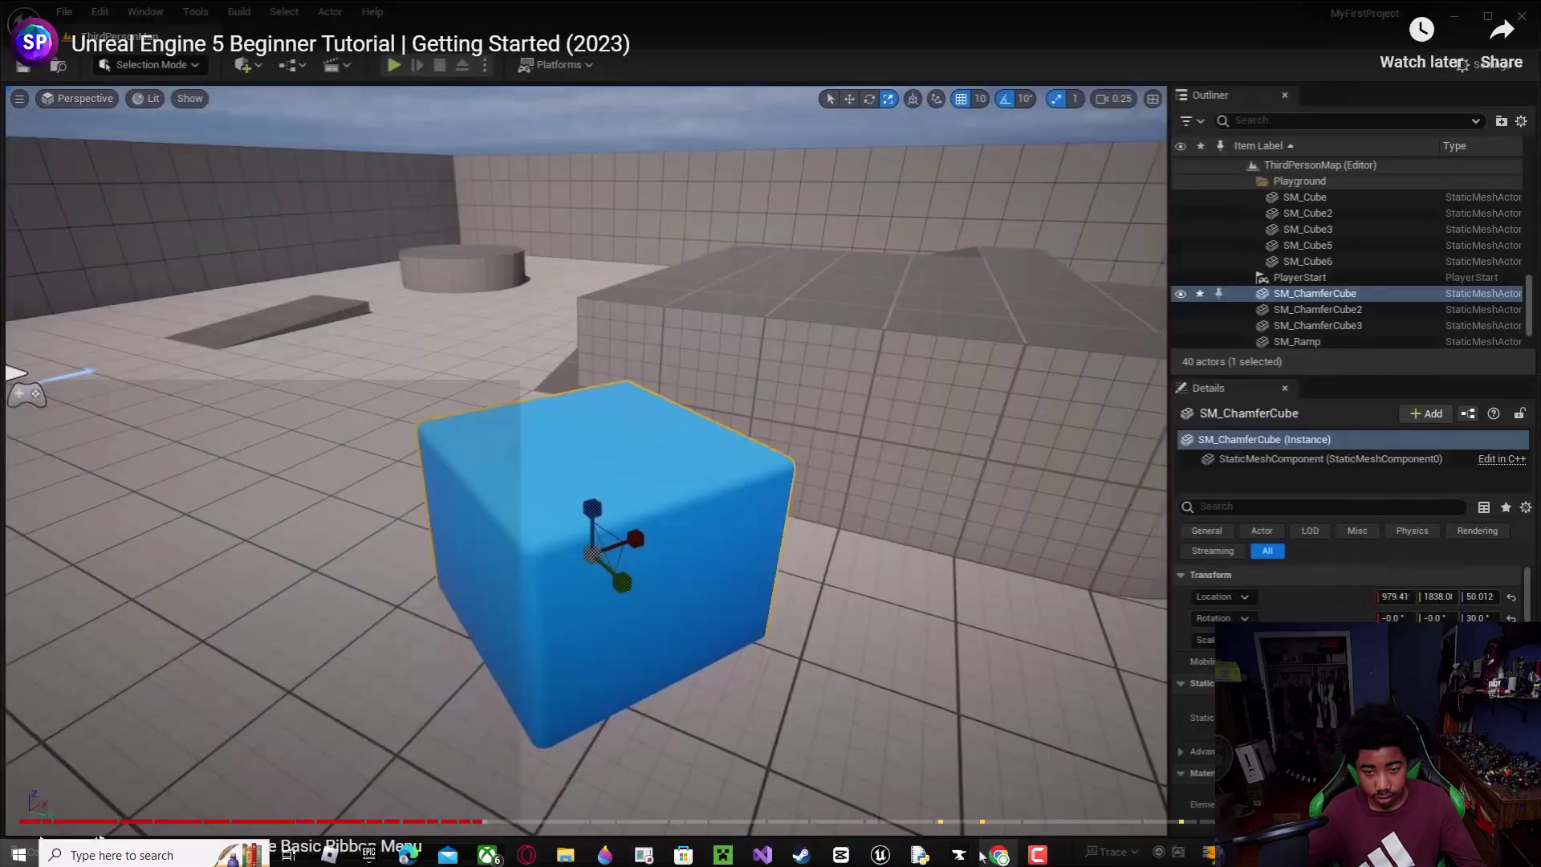
{"action": "left_click", "coordinate": [607, 574]}
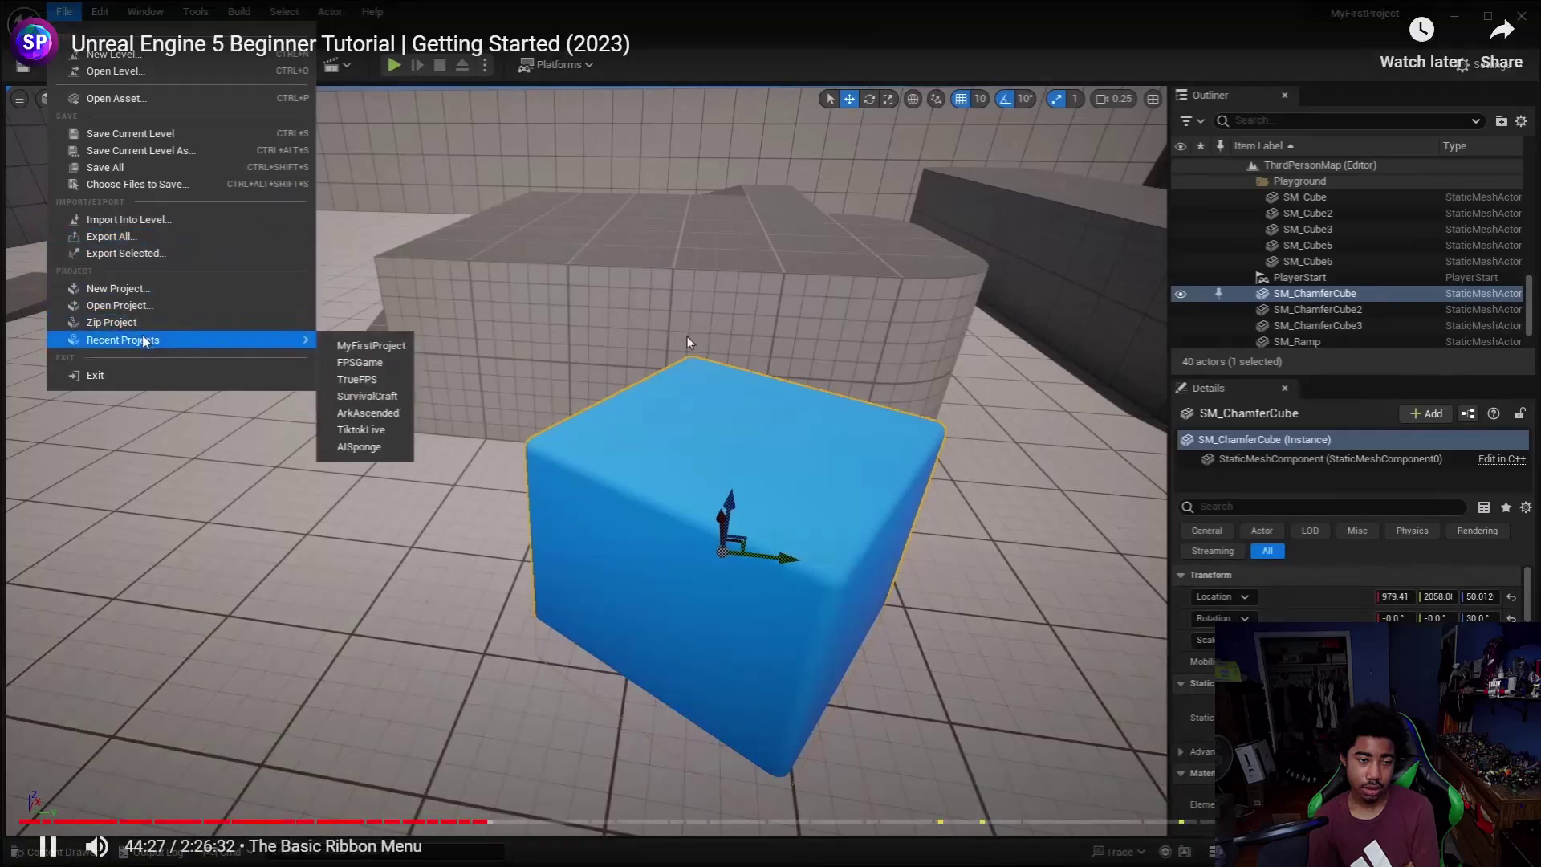
{"action": "left_click", "coordinate": [687, 337]}
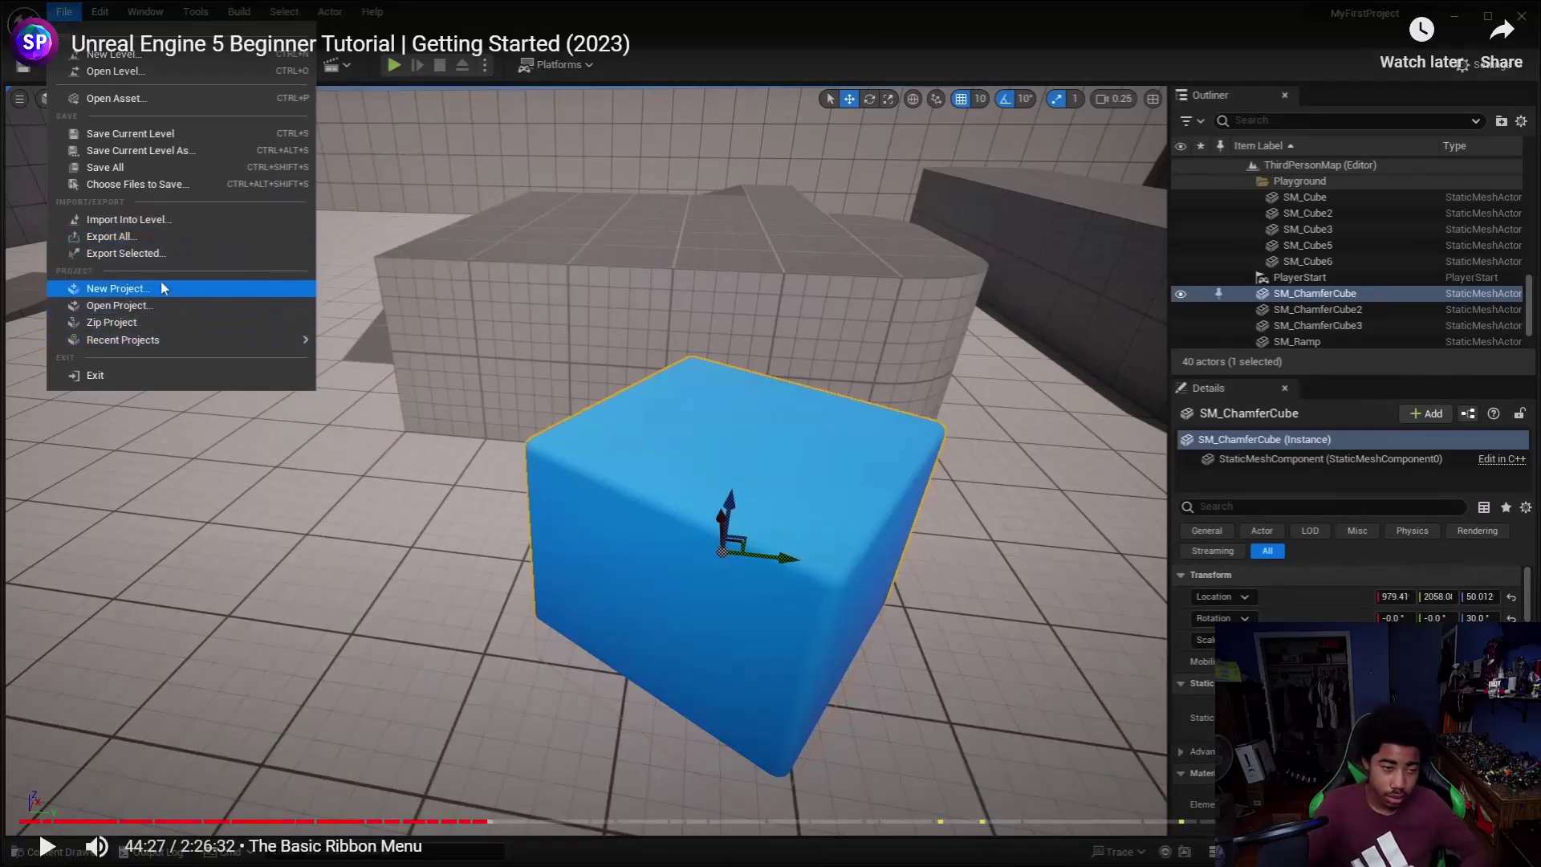
{"action": "key", "text": "super"}
{"action": "left_click", "coordinate": [999, 852]}
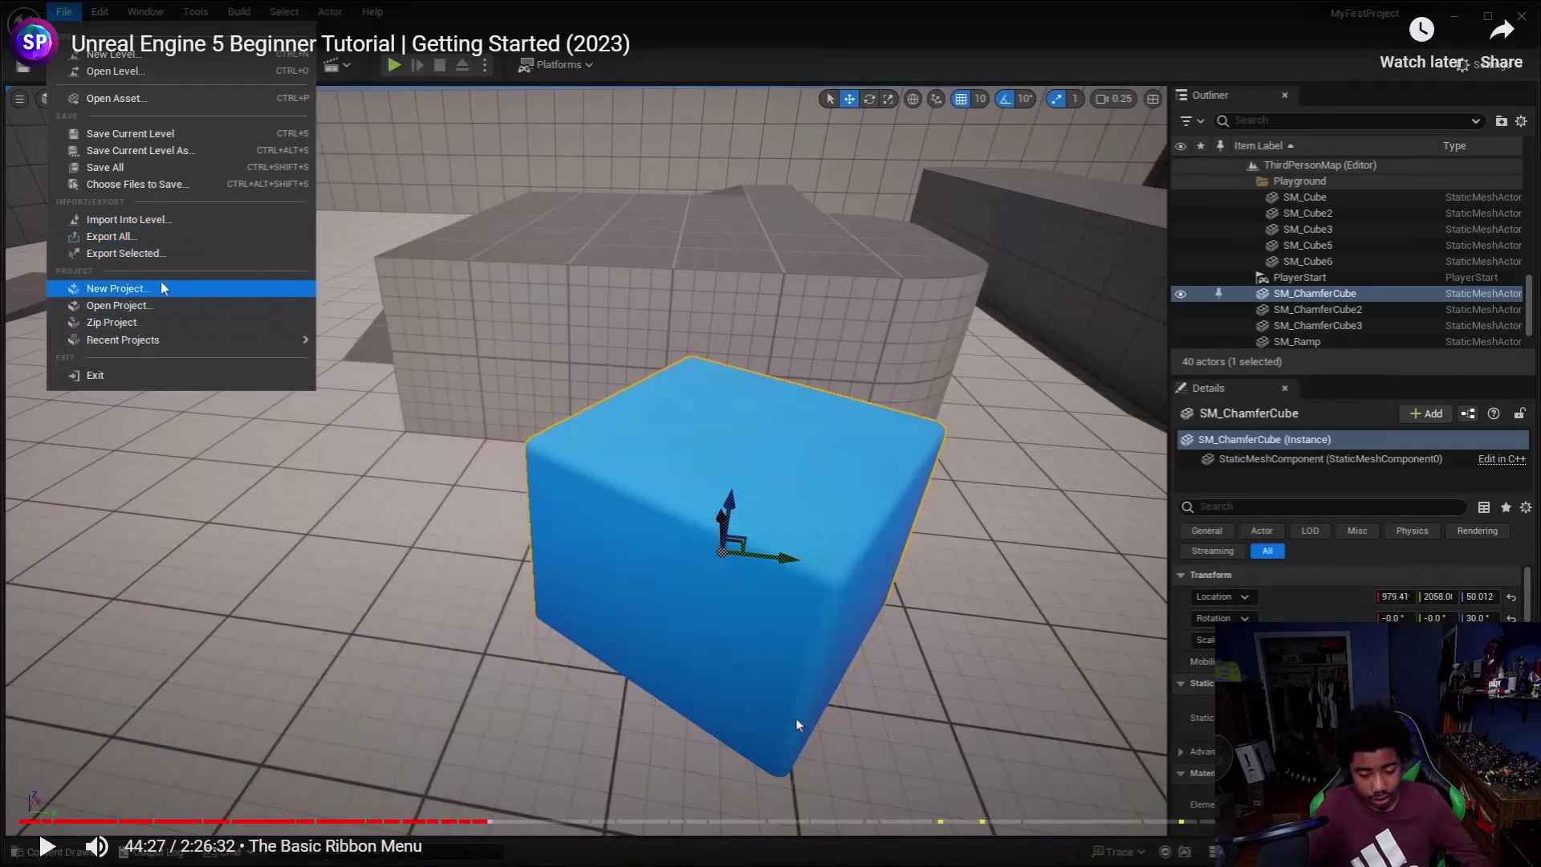
- Switch back to Unreal Editor and look through the Edit, Window, Tools, Select, Actor and Help commands
{"action": "key", "text": "super"}
{"action": "left_click", "coordinate": [881, 852]}
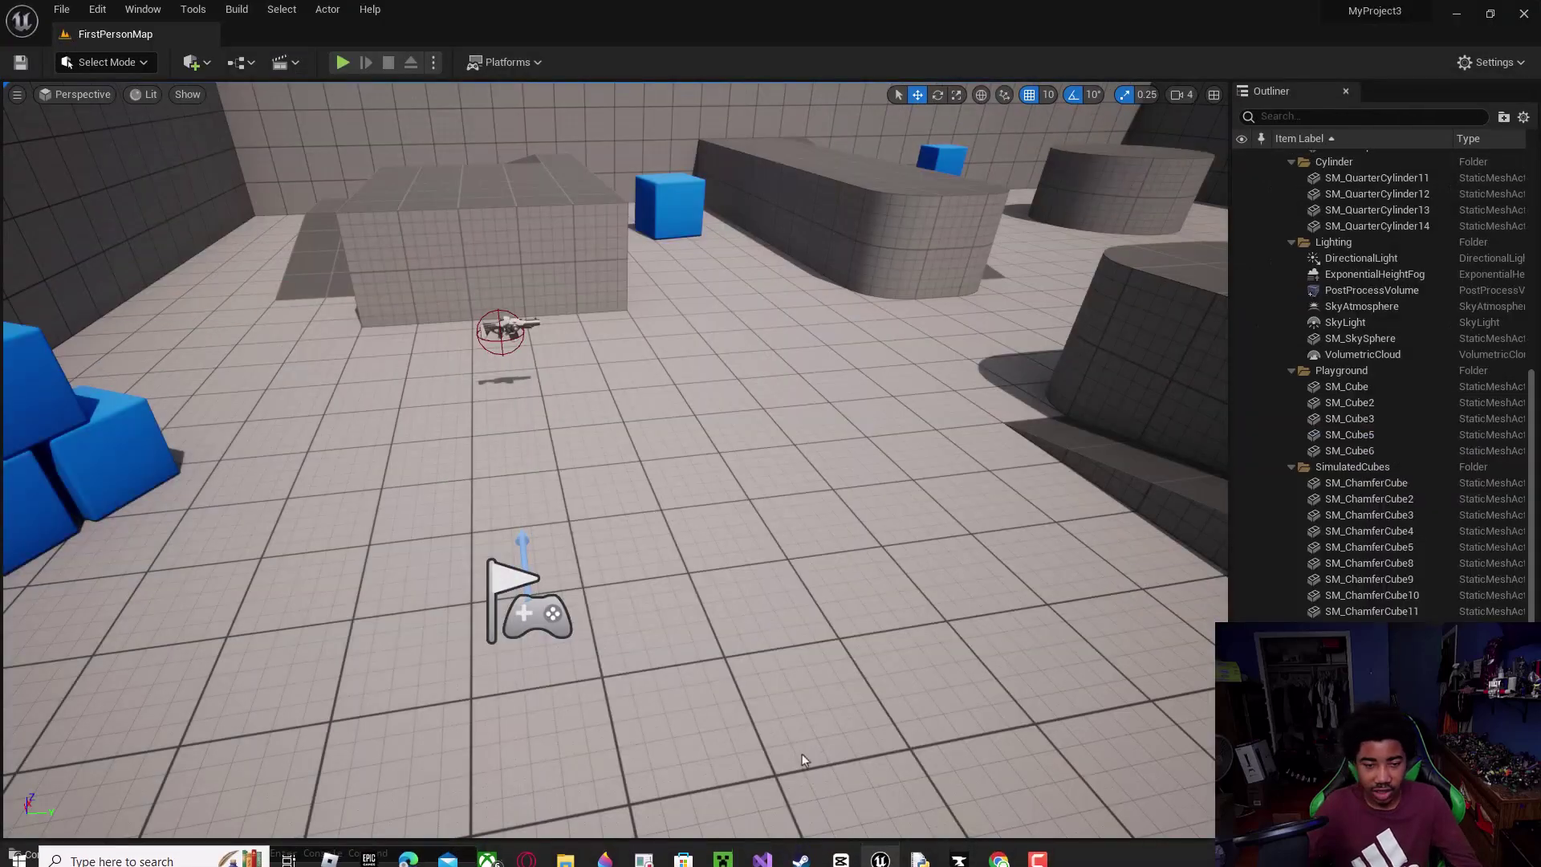
{"action": "right_click_drag", "start_coordinate": [614, 460], "coordinate": [654, 433]}
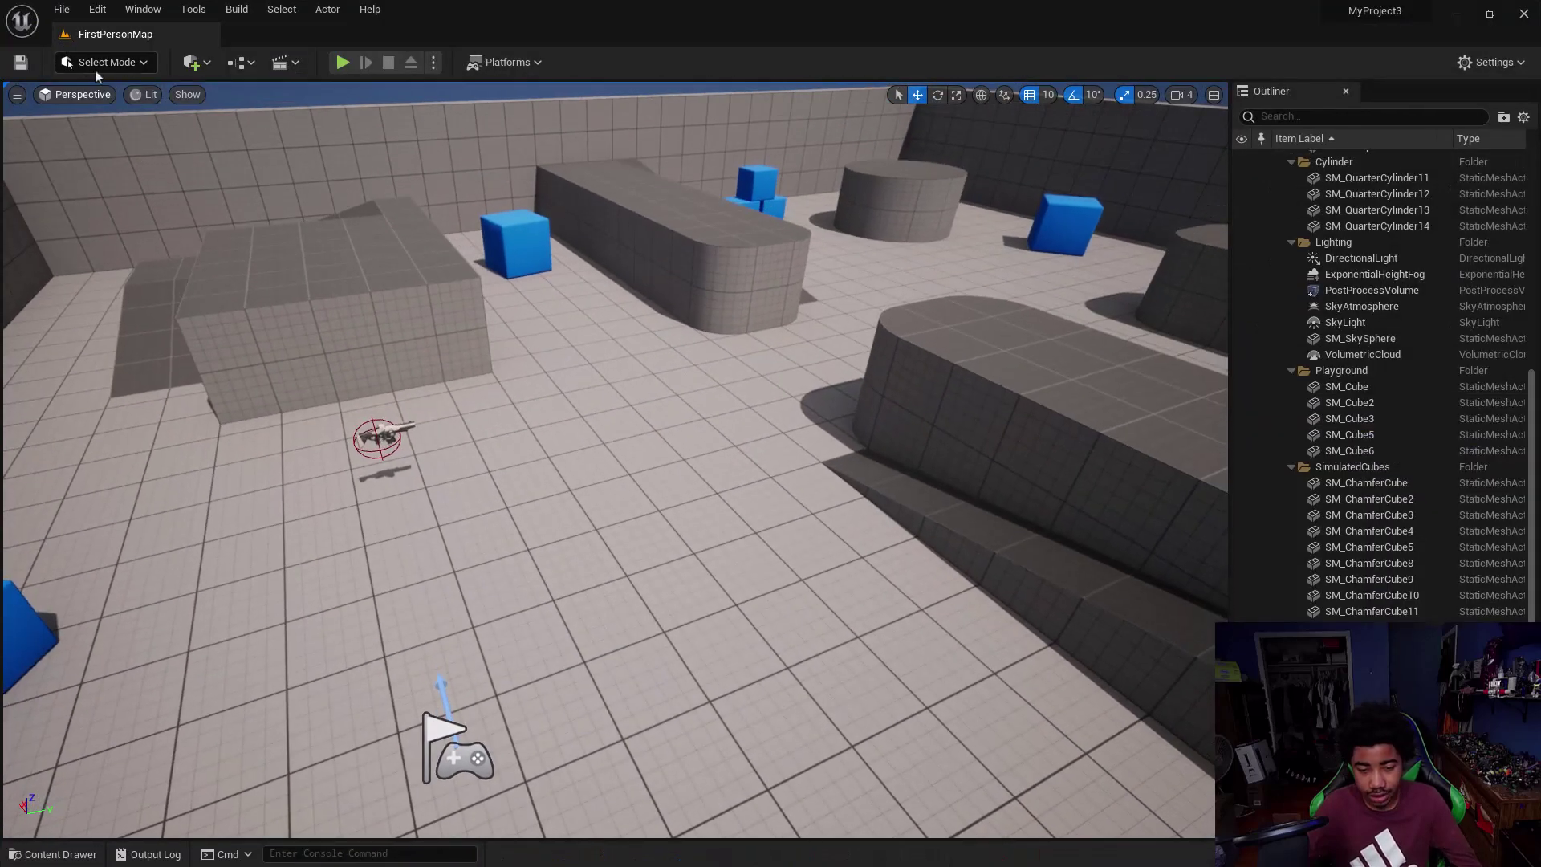
{"action": "left_click", "coordinate": [97, 9]}
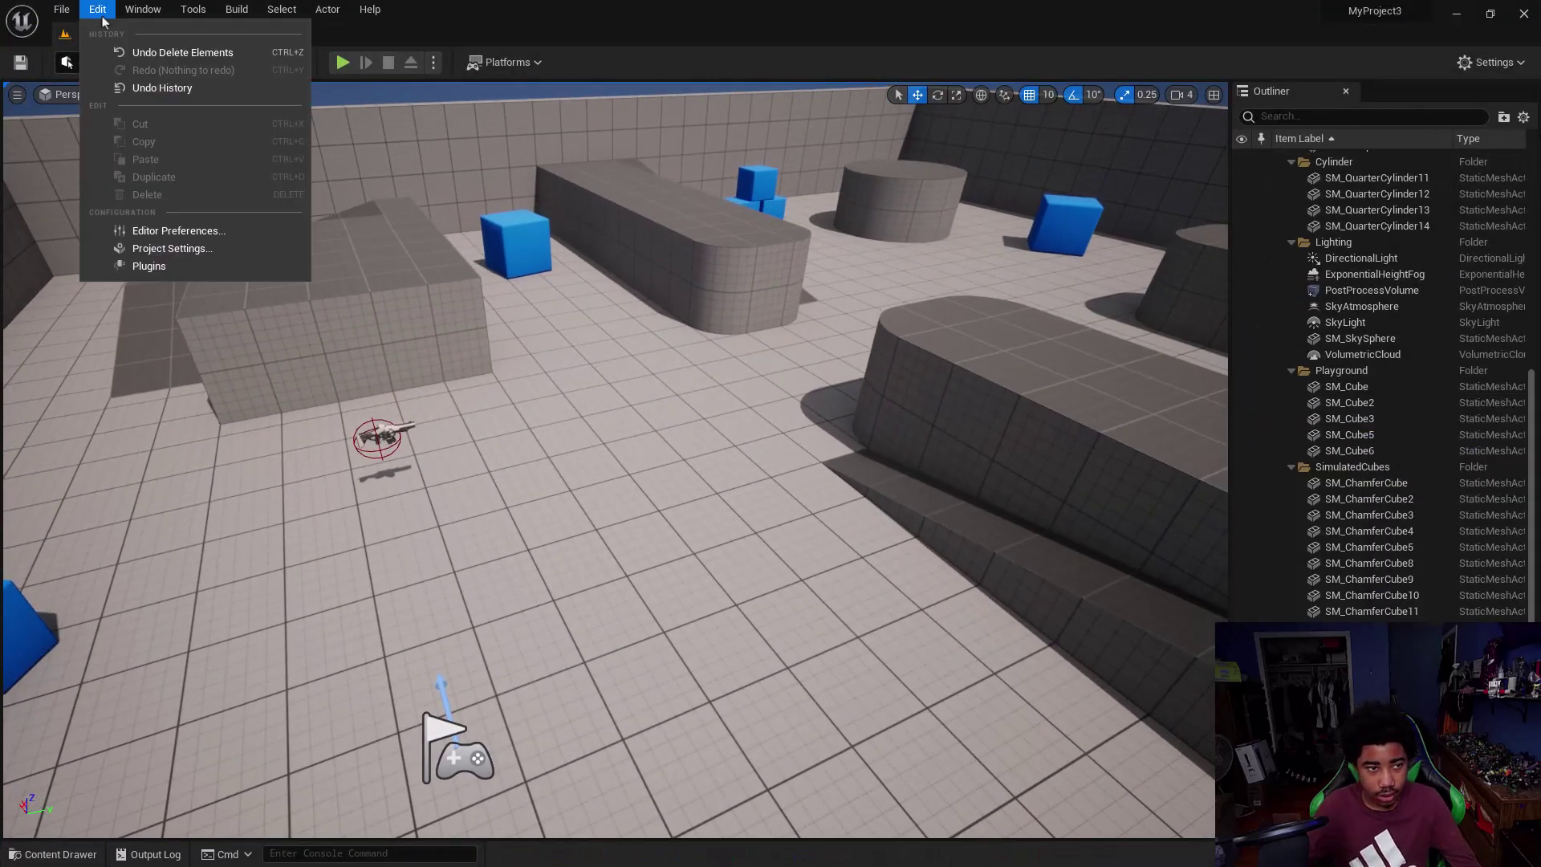
{"action": "left_click", "coordinate": [143, 9]}
{"action": "left_click", "coordinate": [196, 10]}
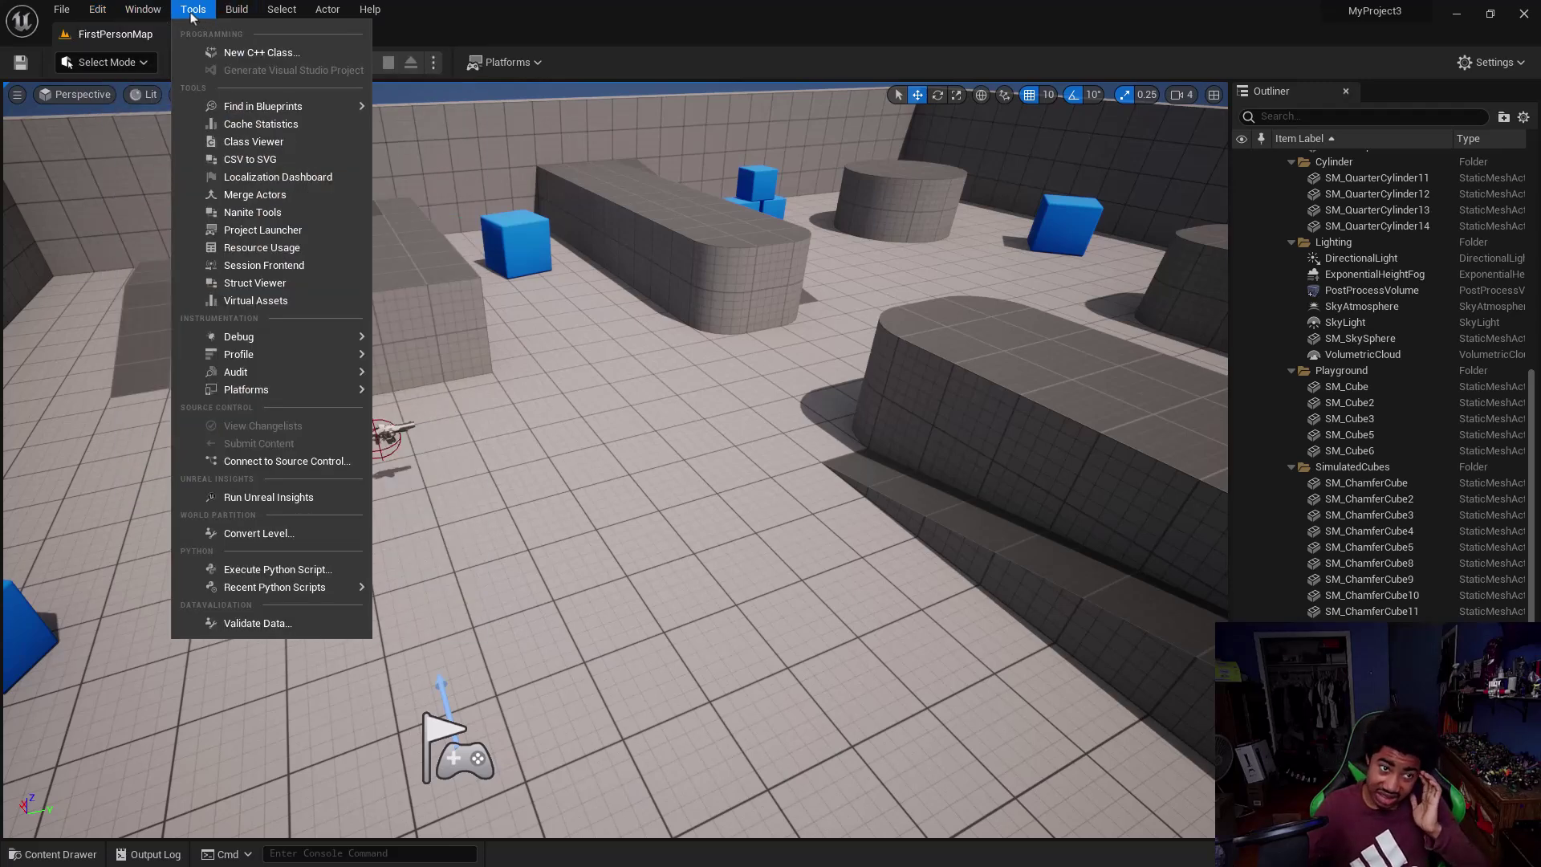
{"action": "left_click", "coordinate": [277, 10]}
{"action": "left_click", "coordinate": [277, 10]}
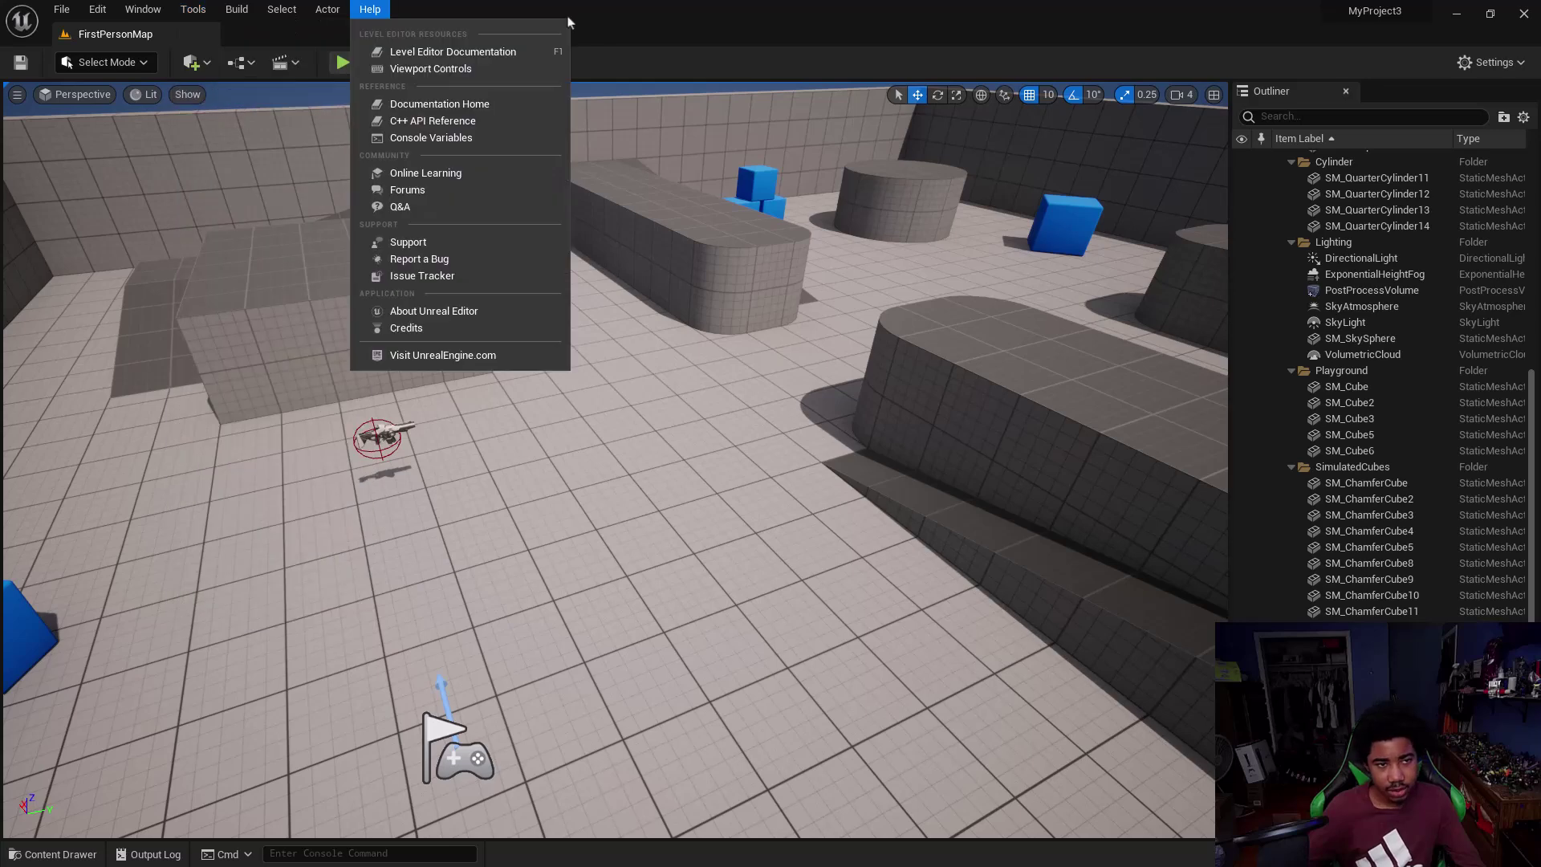
{"action": "left_click", "coordinate": [716, 27]}
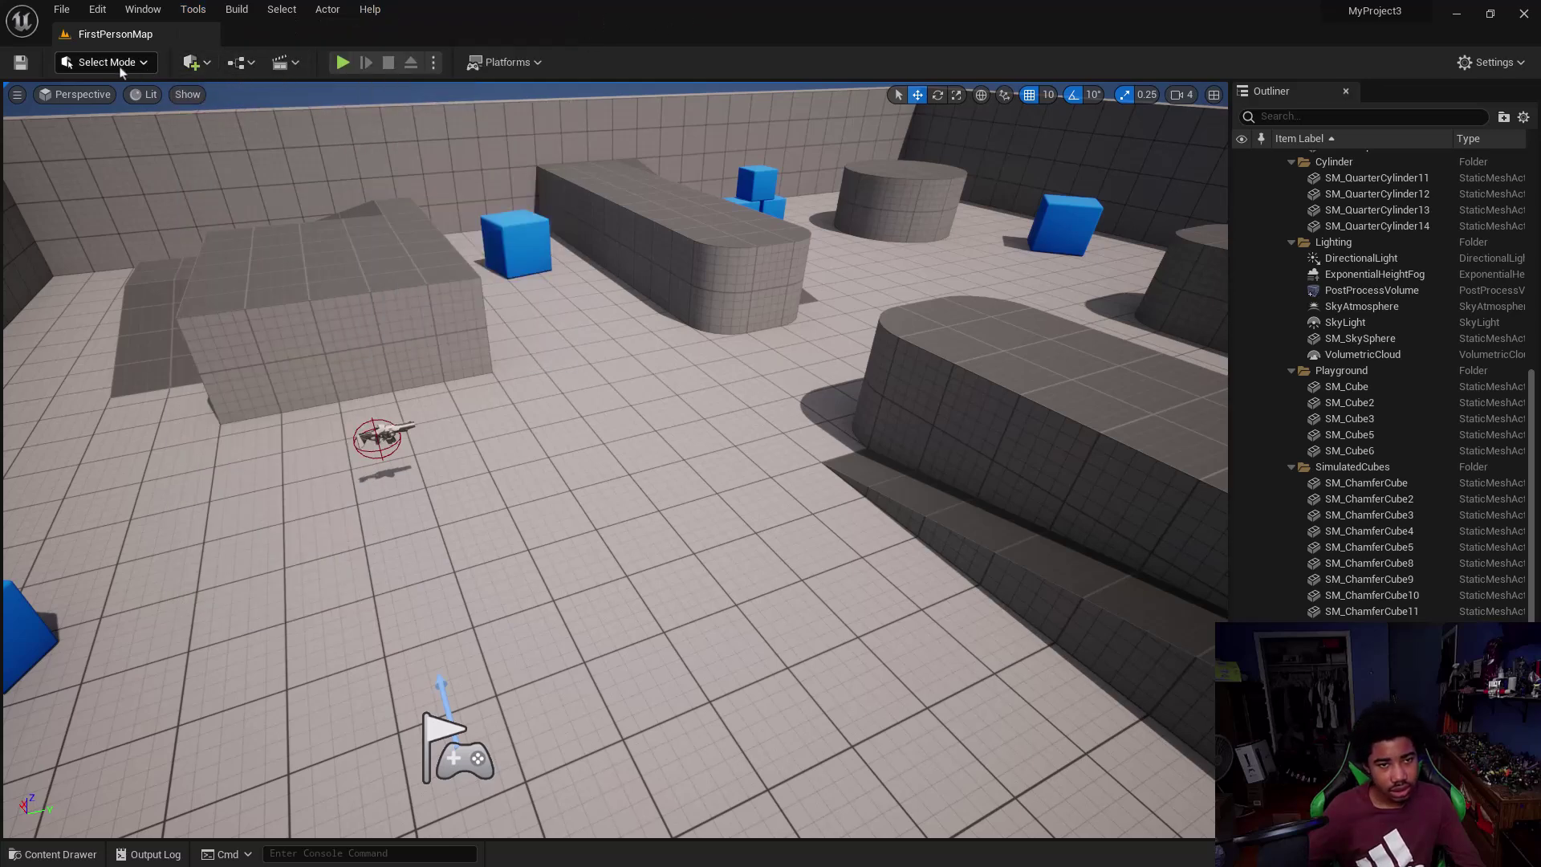
- Examine the viewport options including Bookmarks, the viewport display settings and the list of editor modes
{"action": "left_click", "coordinate": [17, 94]}
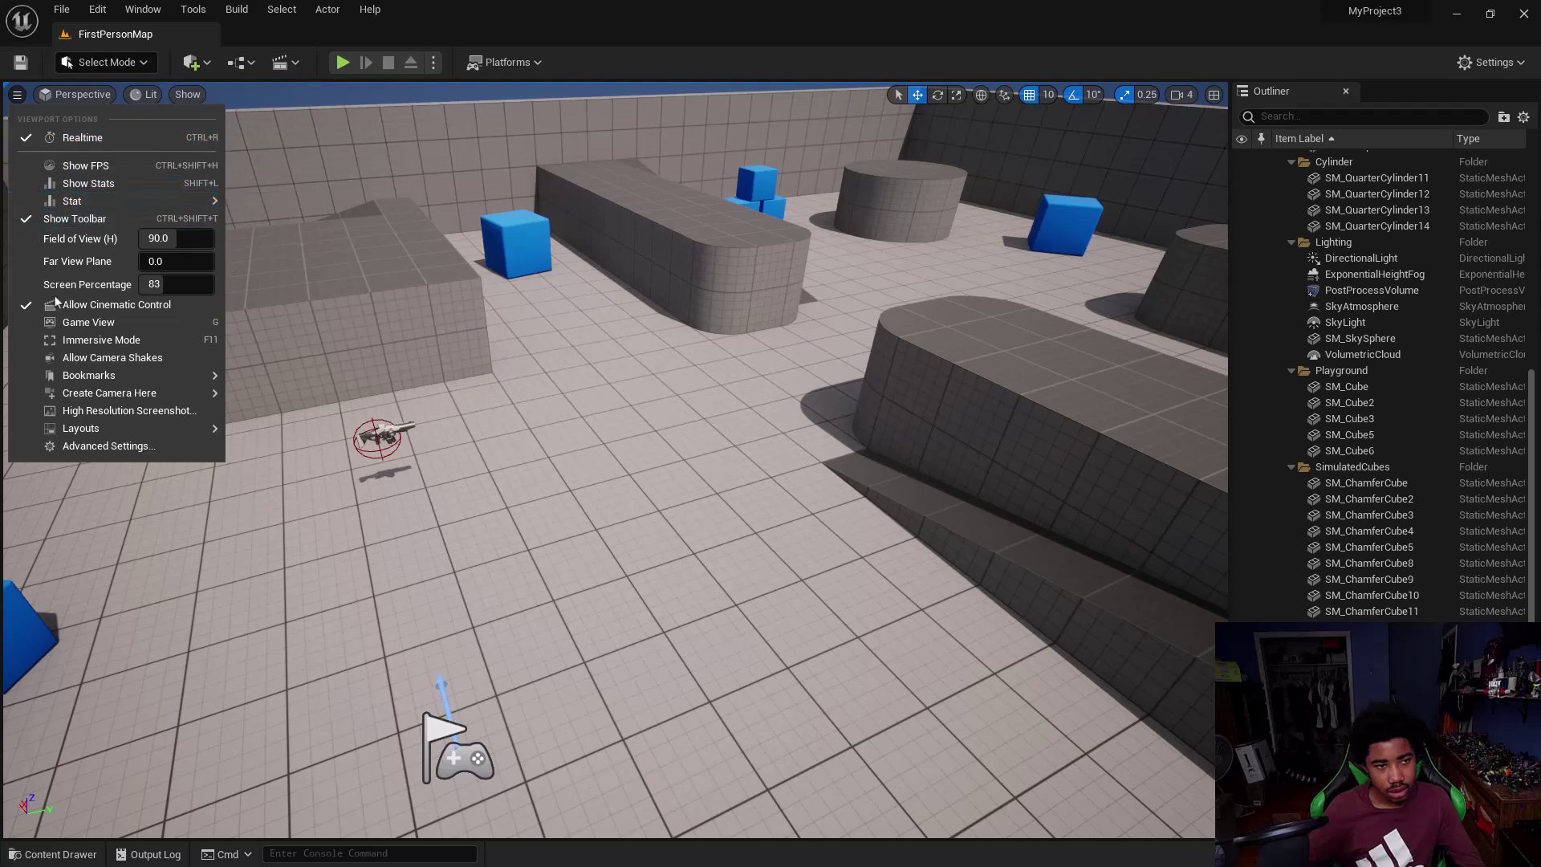
{"action": "mouse_move", "coordinate": [79, 382]}
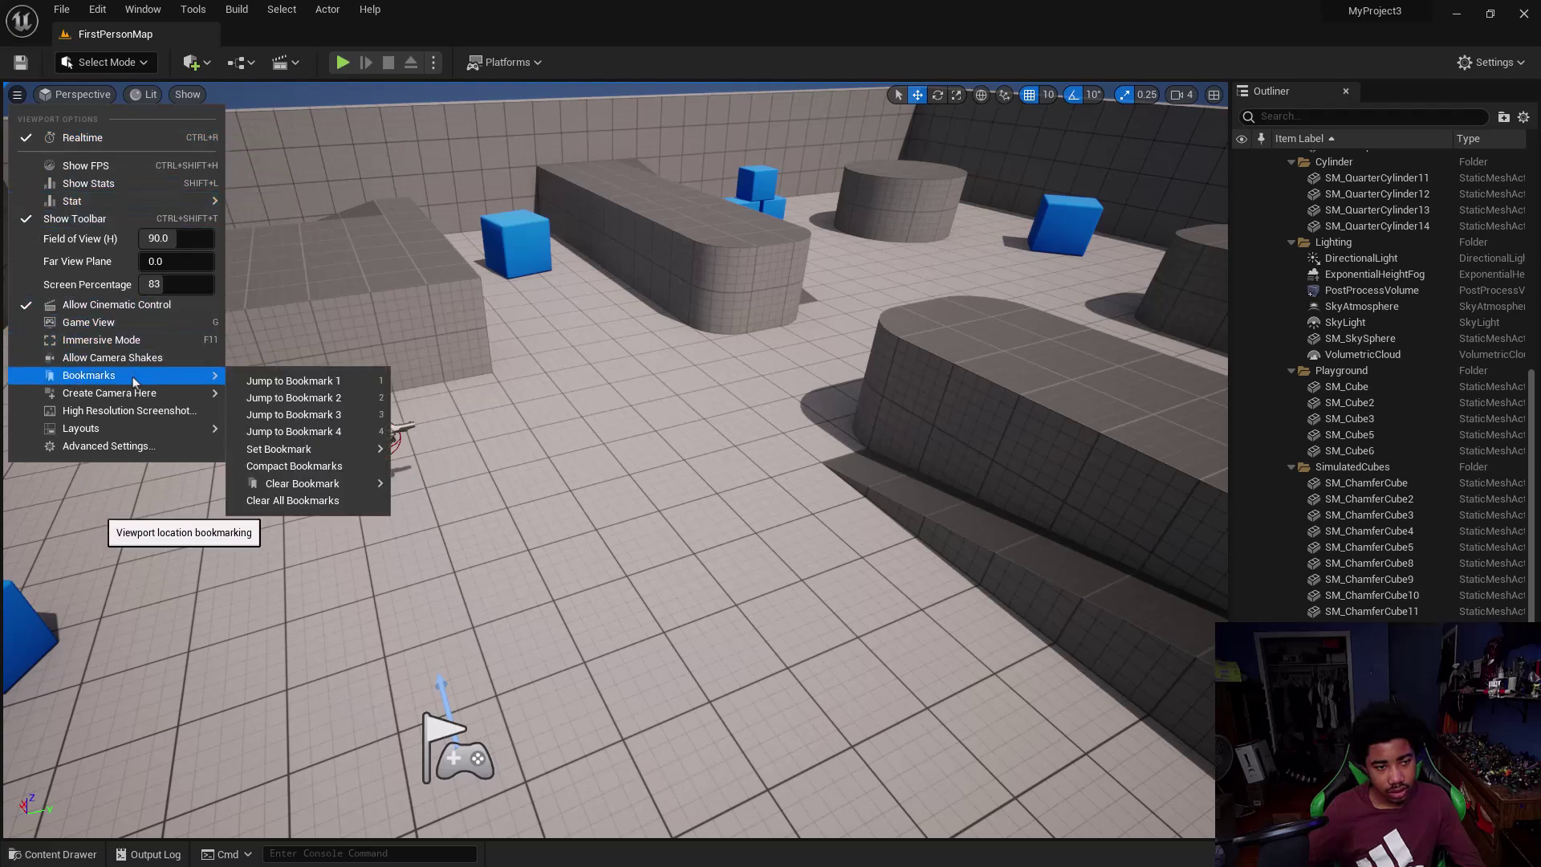
{"action": "left_click", "coordinate": [188, 93]}
{"action": "left_click", "coordinate": [503, 111]}
{"action": "right_click_drag", "start_coordinate": [413, 205], "coordinate": [502, 145]}
{"action": "left_click", "coordinate": [413, 205]}
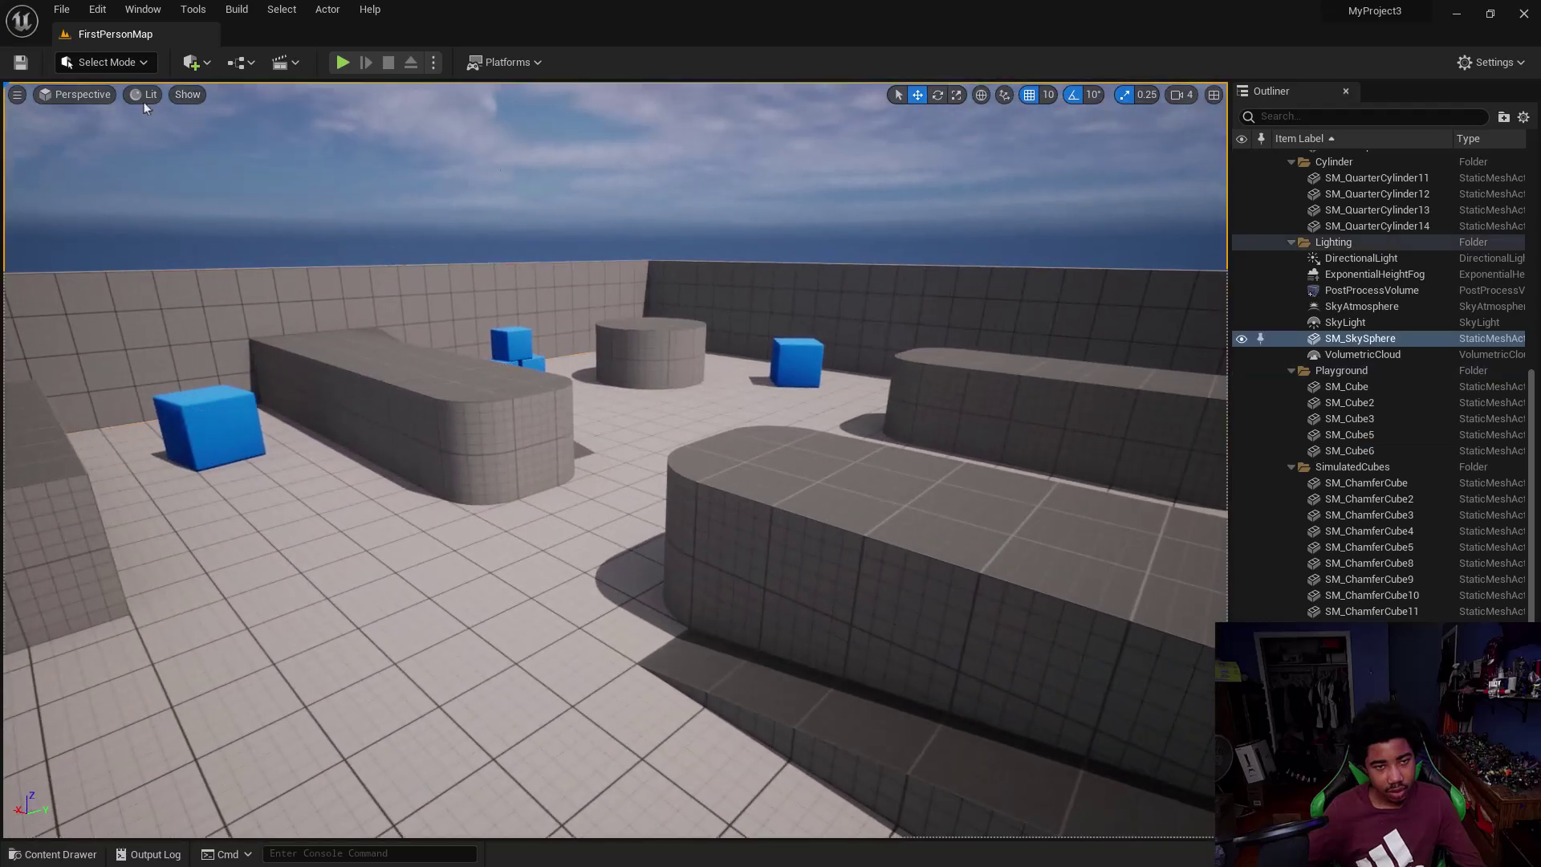
{"action": "left_click", "coordinate": [144, 64]}
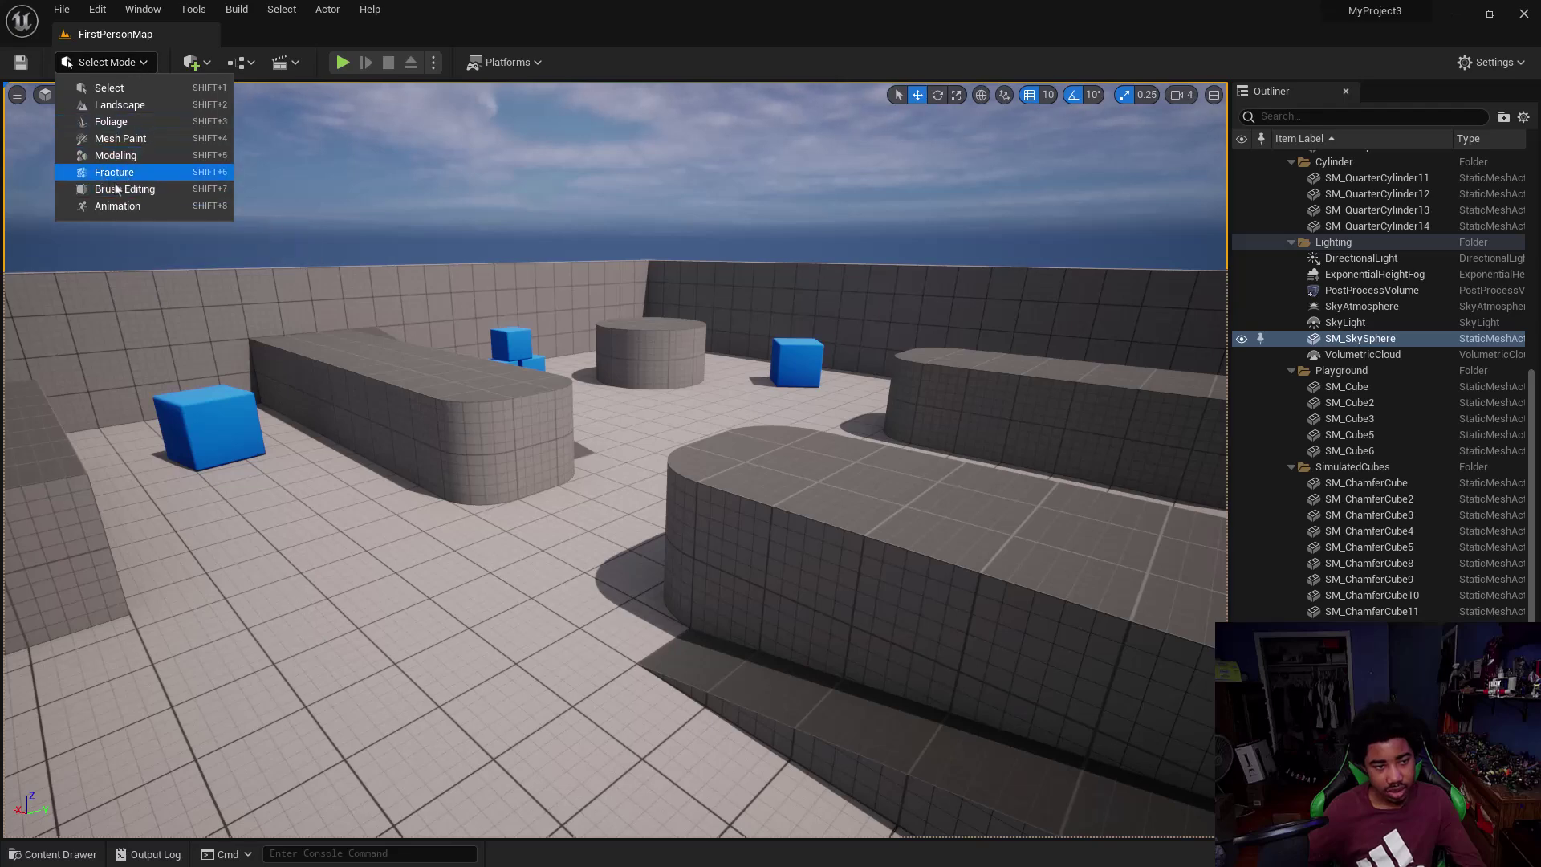
{"action": "right_click_drag", "start_coordinate": [299, 241], "coordinate": [342, 229]}
{"action": "key", "text": "w"}
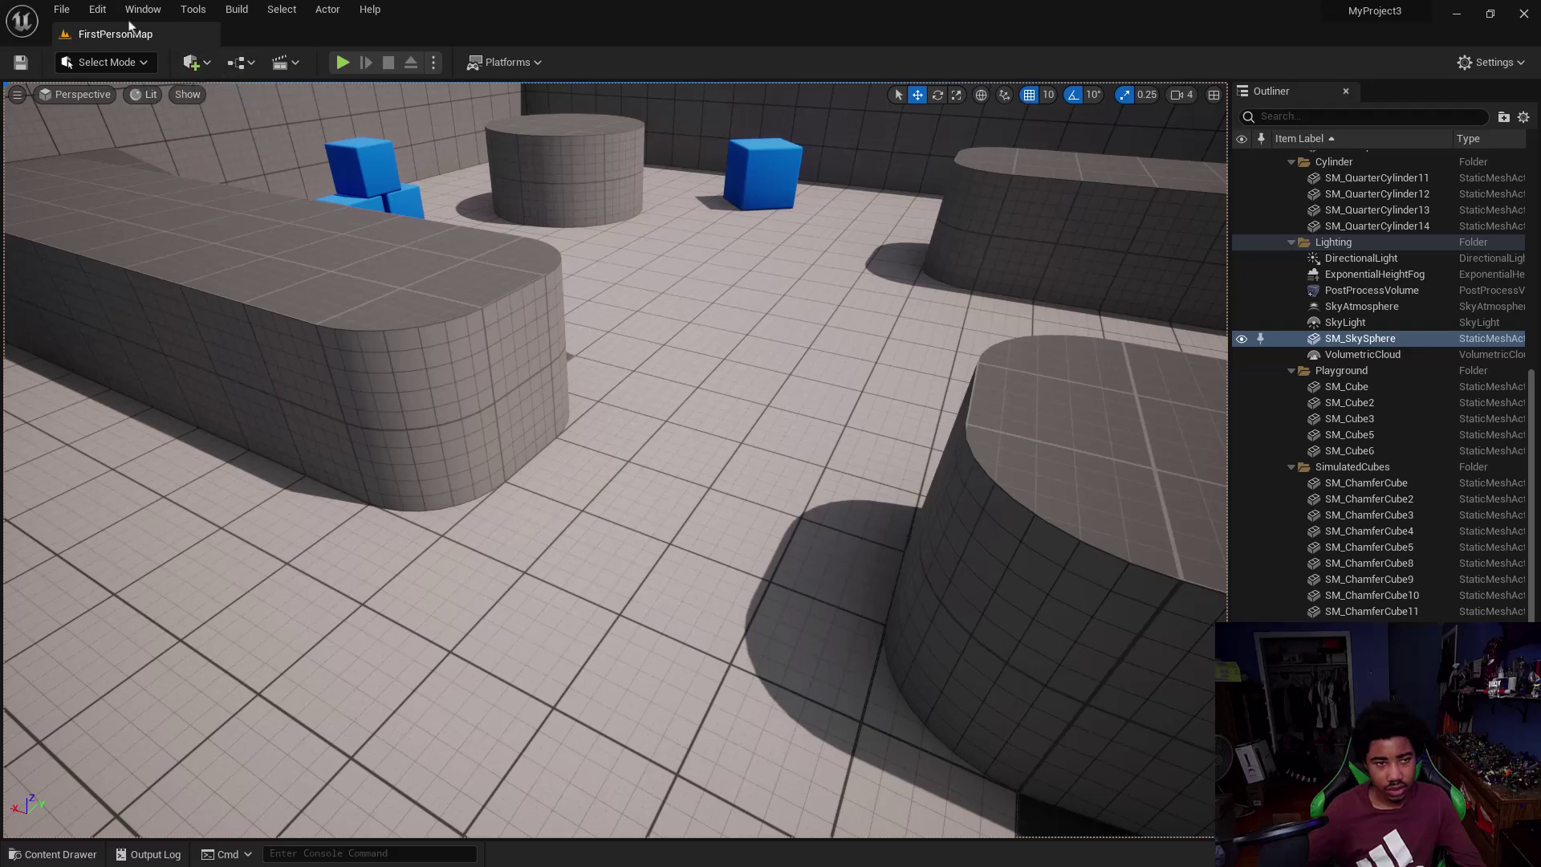
- Open the asset picker and browse from the blueprints and sounds down to the ground materials
{"action": "left_click", "coordinate": [57, 10]}
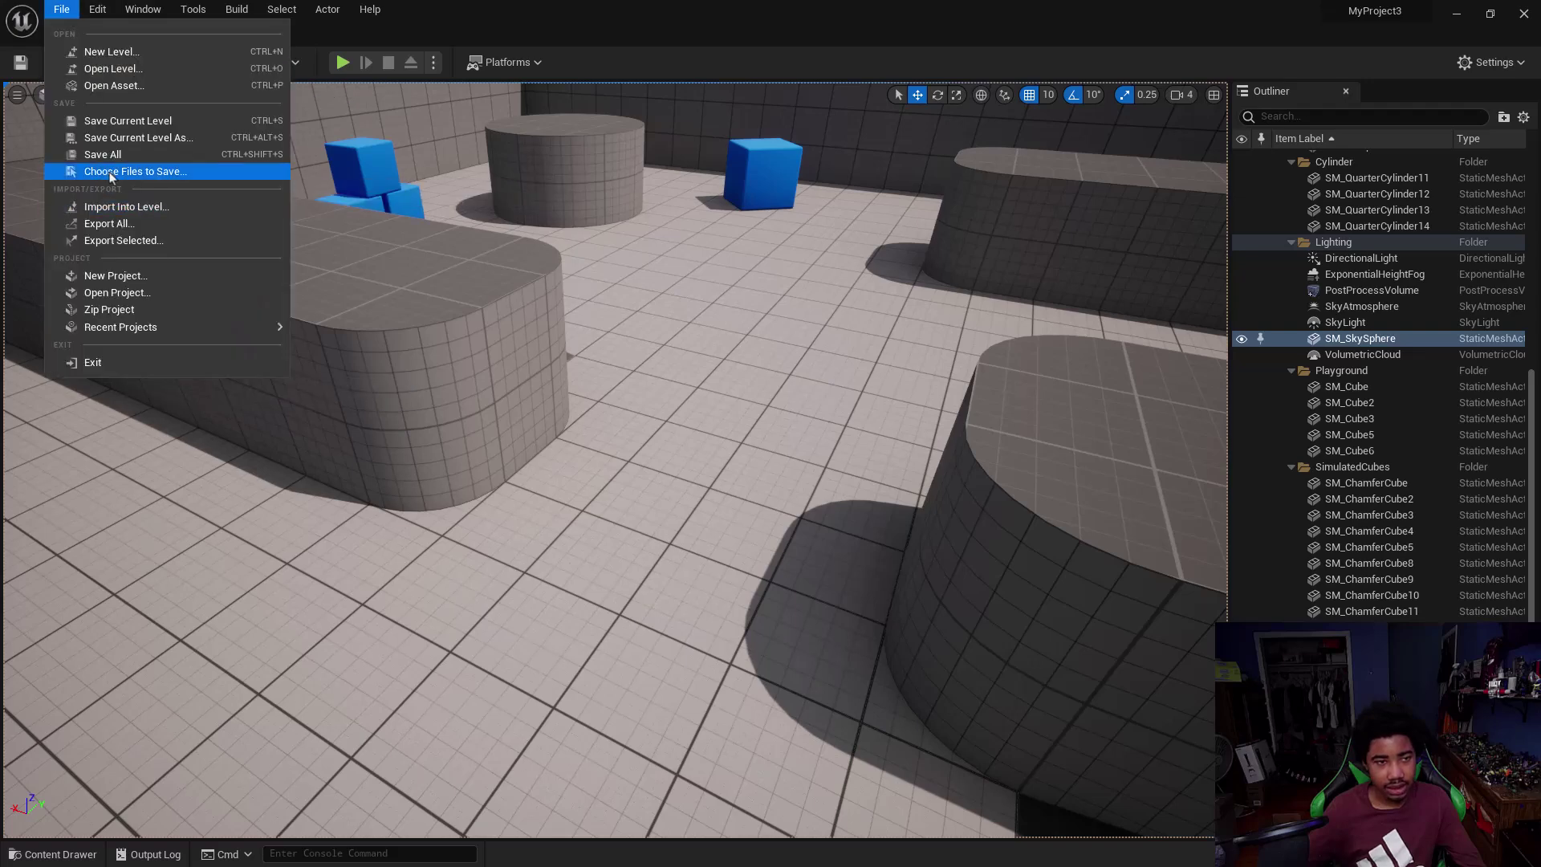
{"action": "left_click", "coordinate": [108, 87]}
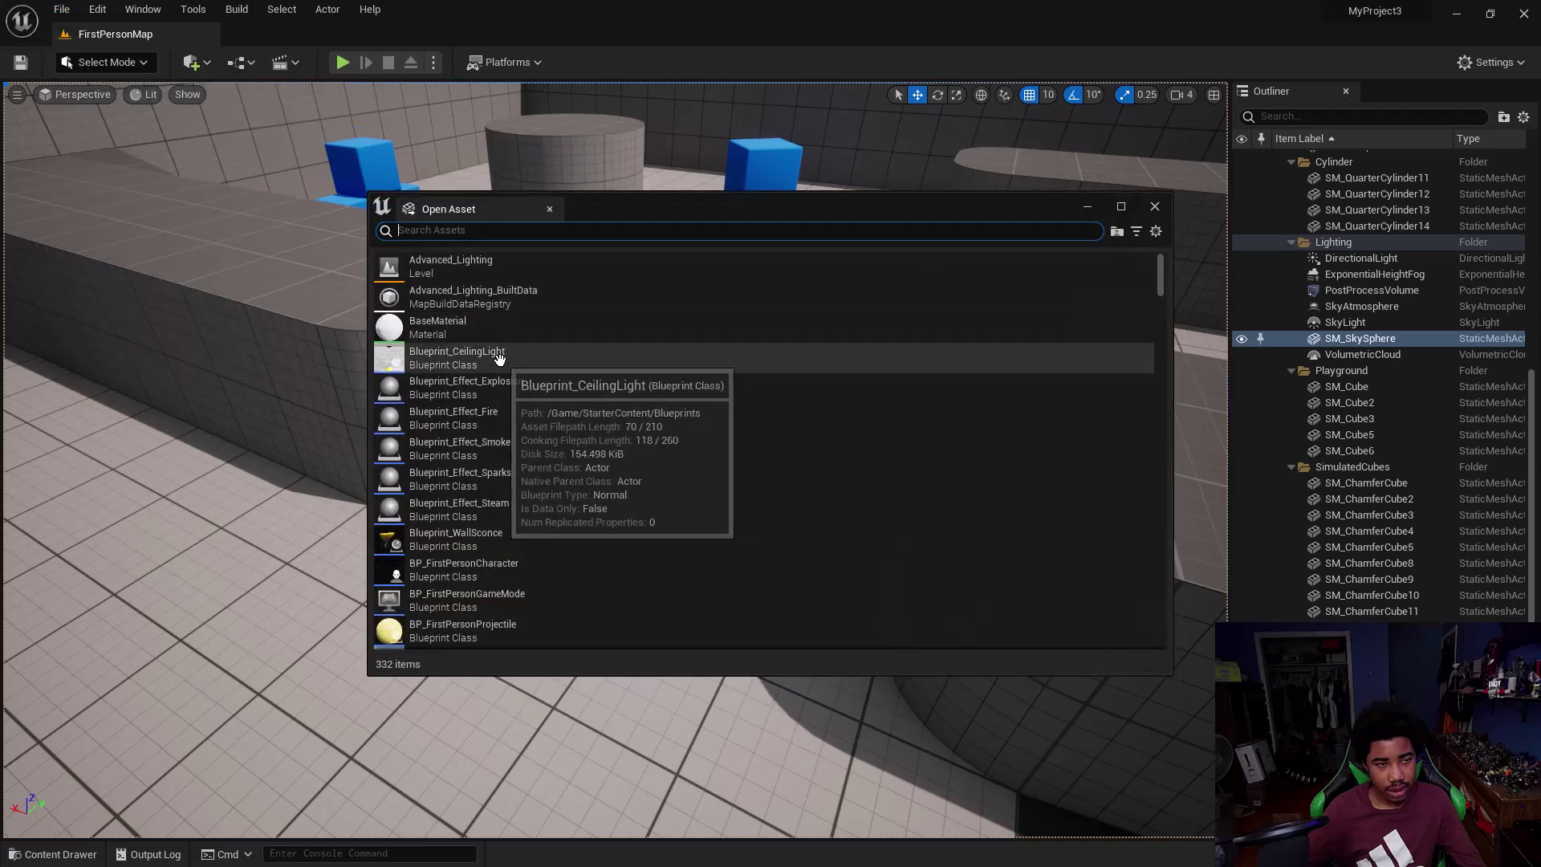
{"action": "scroll", "coordinate": [473, 401], "scroll_direction": "down", "scroll_amount": 8}
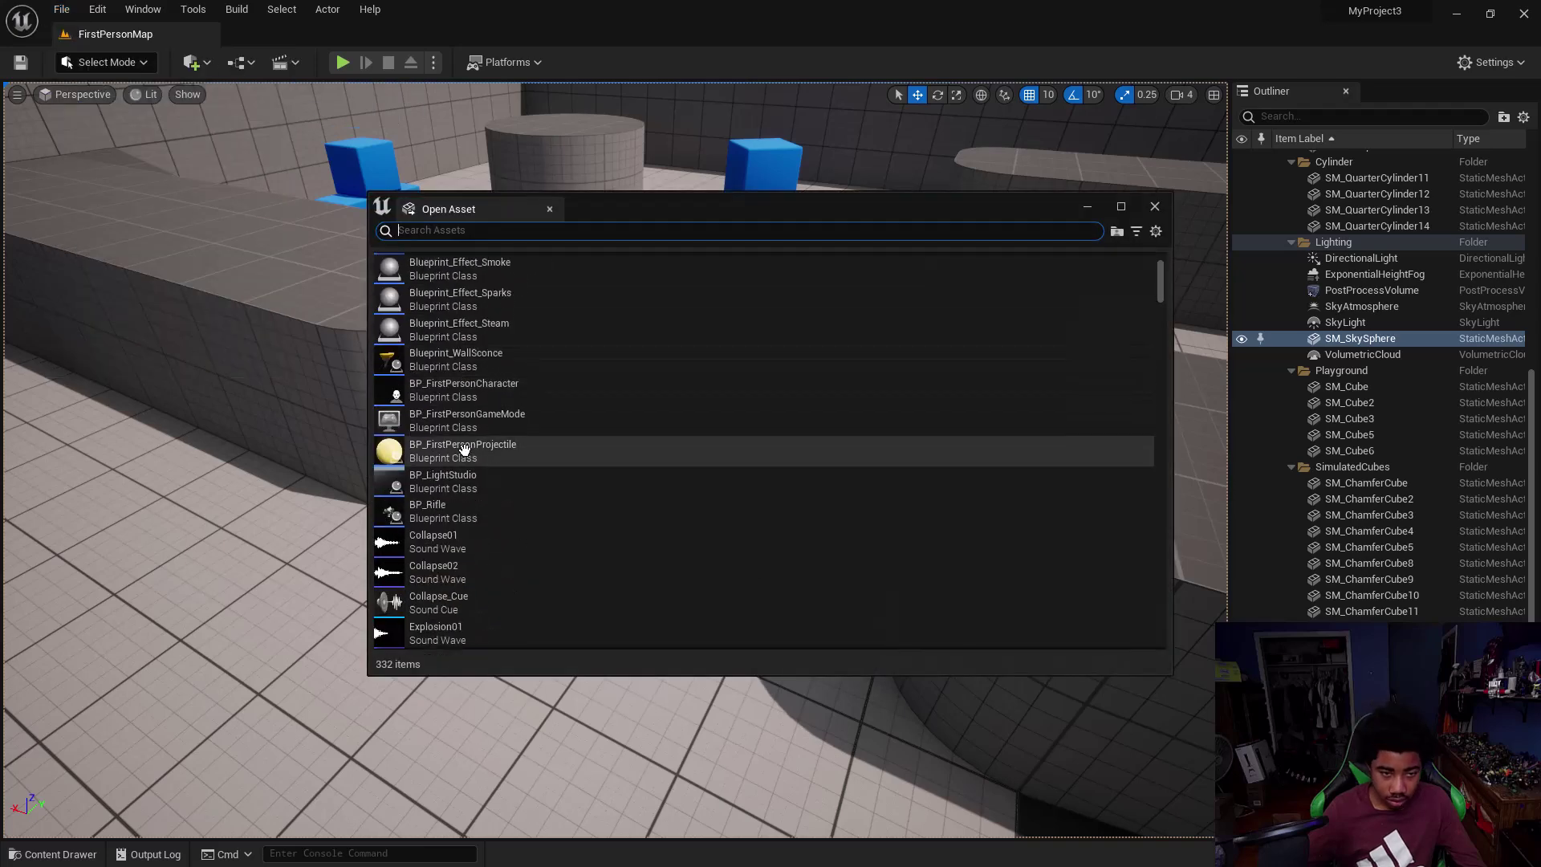
{"action": "scroll", "coordinate": [456, 446], "scroll_direction": "down", "scroll_amount": 10}
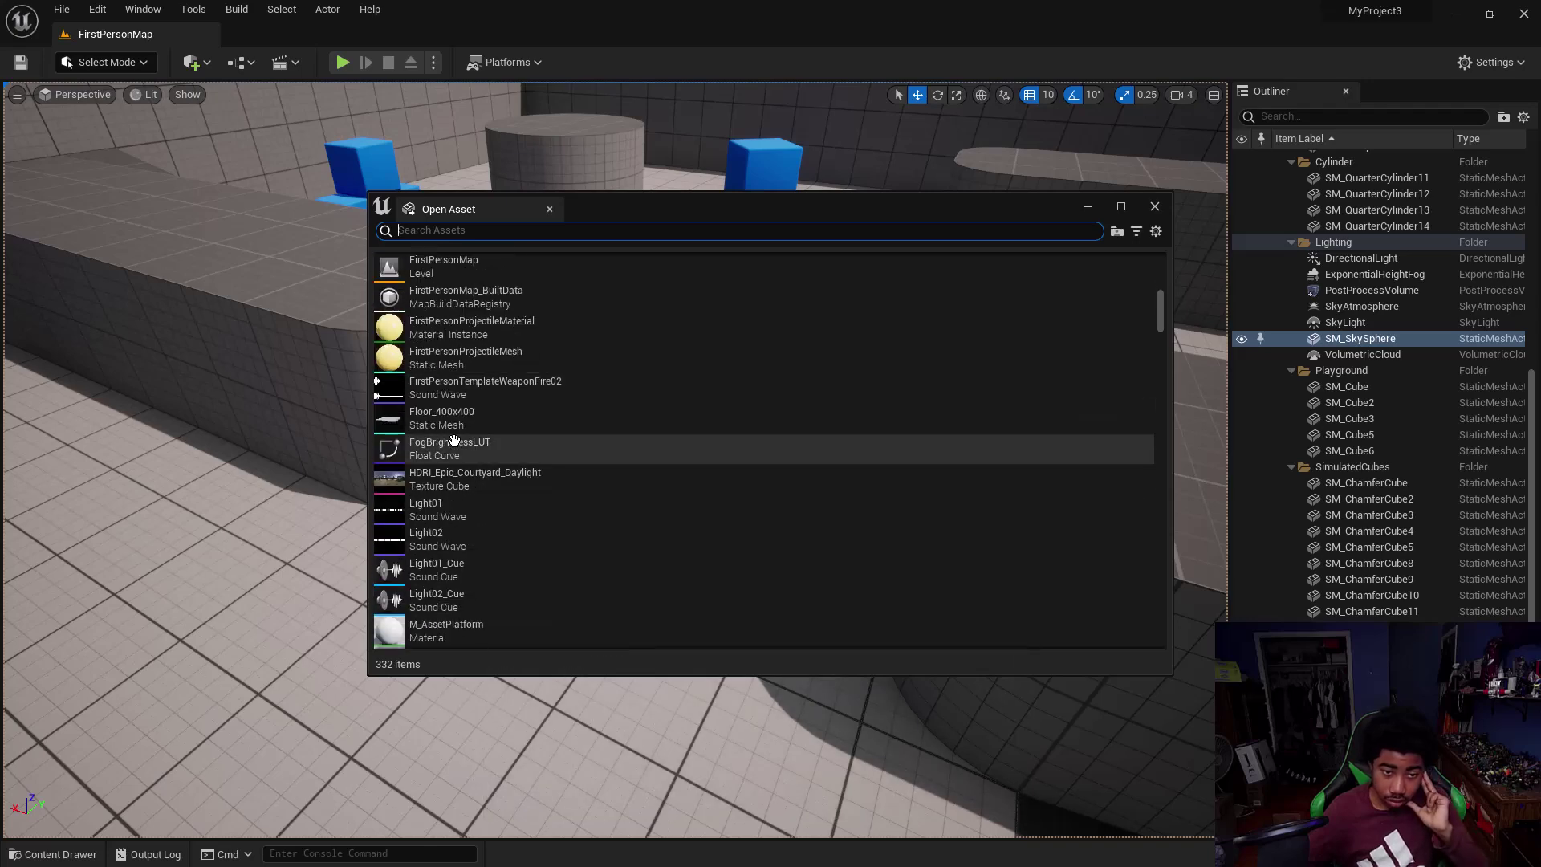
{"action": "scroll", "coordinate": [454, 440], "scroll_direction": "down", "scroll_amount": 5}
{"action": "scroll", "coordinate": [455, 441], "scroll_direction": "down", "scroll_amount": 9}
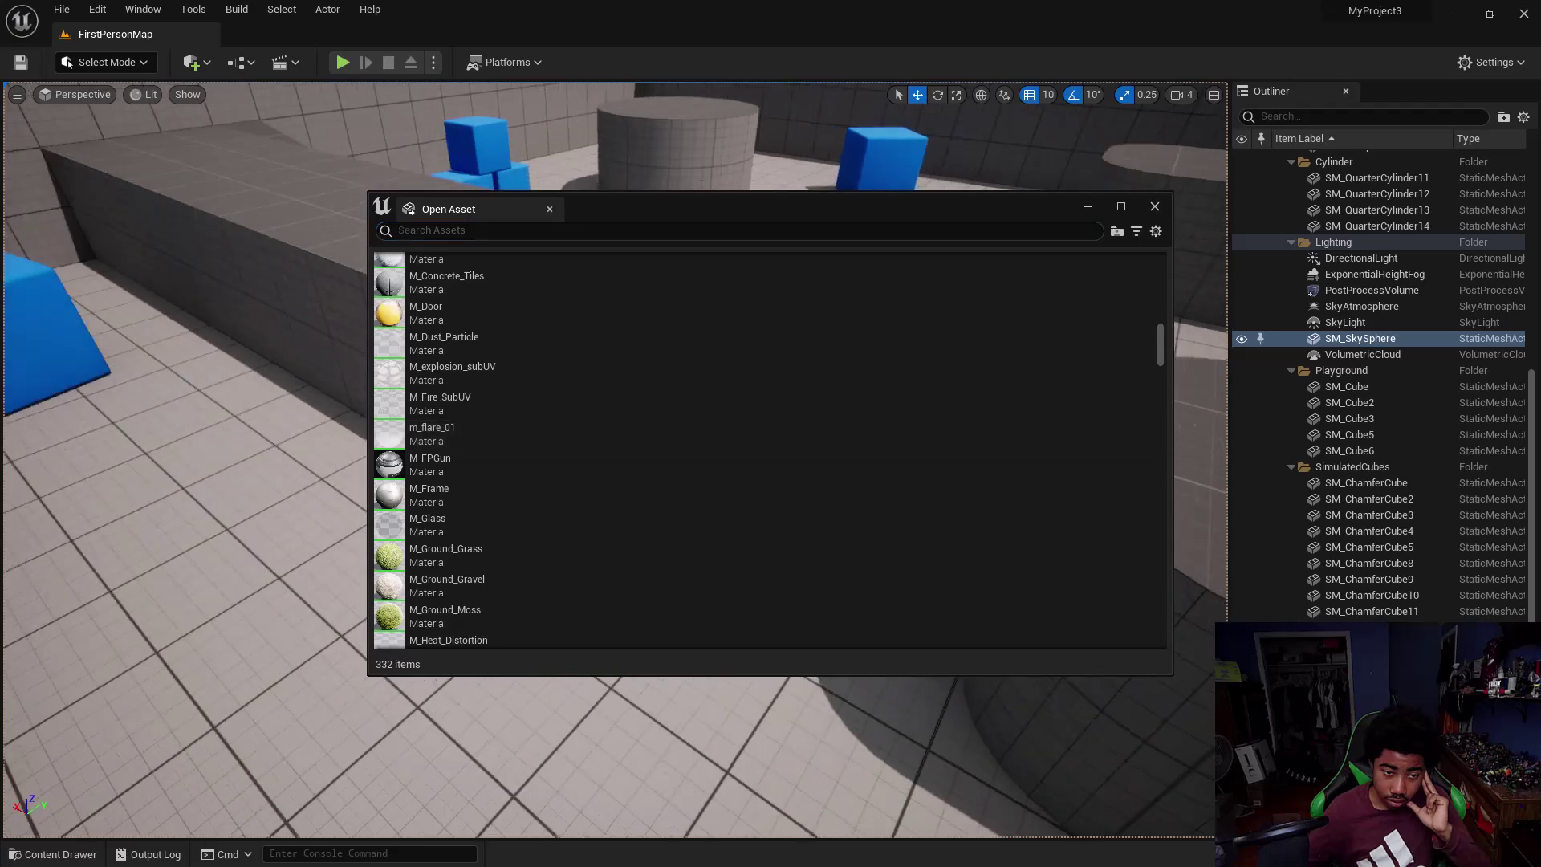
- Try the M_Bush material on the level floor near the rifle and undo it
{"action": "scroll", "coordinate": [485, 425], "scroll_direction": "up", "scroll_amount": 3}
{"action": "scroll", "coordinate": [450, 401], "scroll_direction": "up", "scroll_amount": 8}
{"action": "left_click", "coordinate": [424, 339]}
{"action": "left_click_drag", "start_coordinate": [425, 340], "coordinate": [231, 423]}
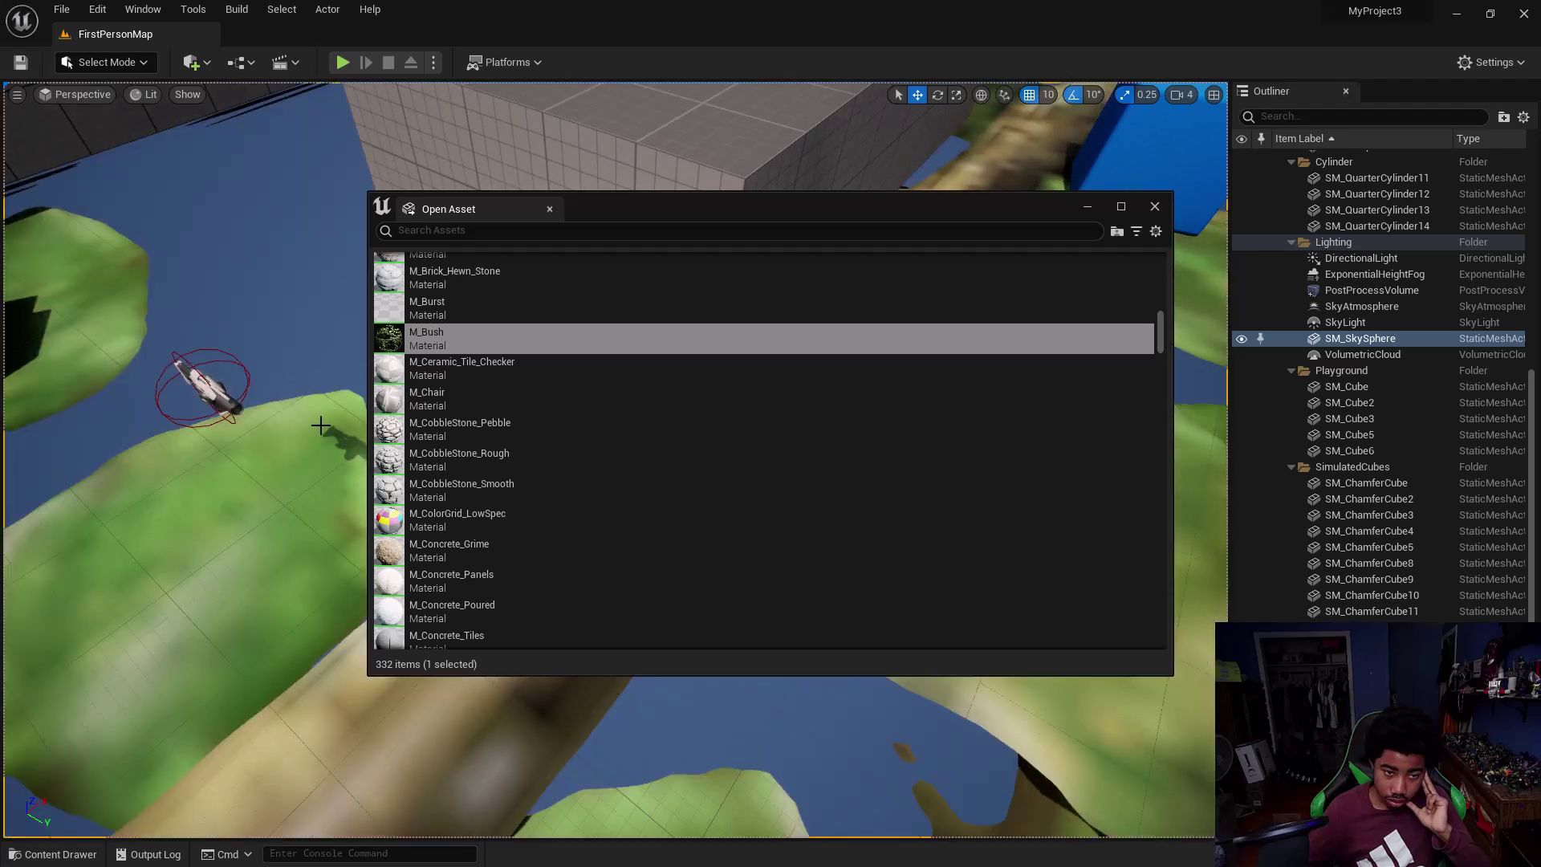
{"action": "key", "text": "ctrl+z"}
- Try to apply the M_Bush material to the floating rifle
{"action": "left_click_drag", "start_coordinate": [462, 339], "coordinate": [261, 396]}
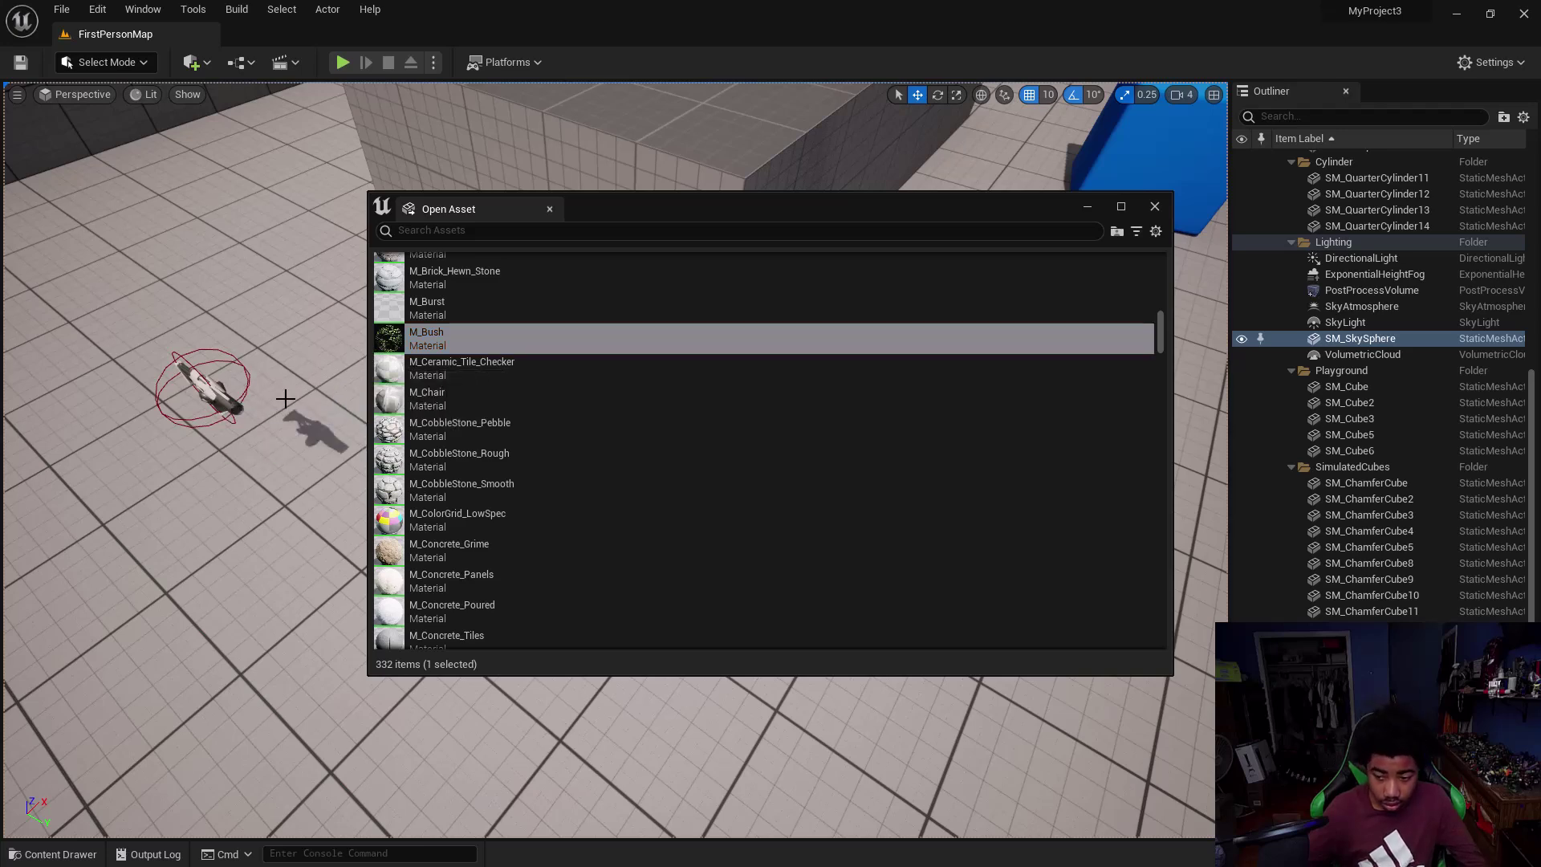
{"action": "scroll", "coordinate": [285, 398], "scroll_direction": "up", "scroll_amount": 8}
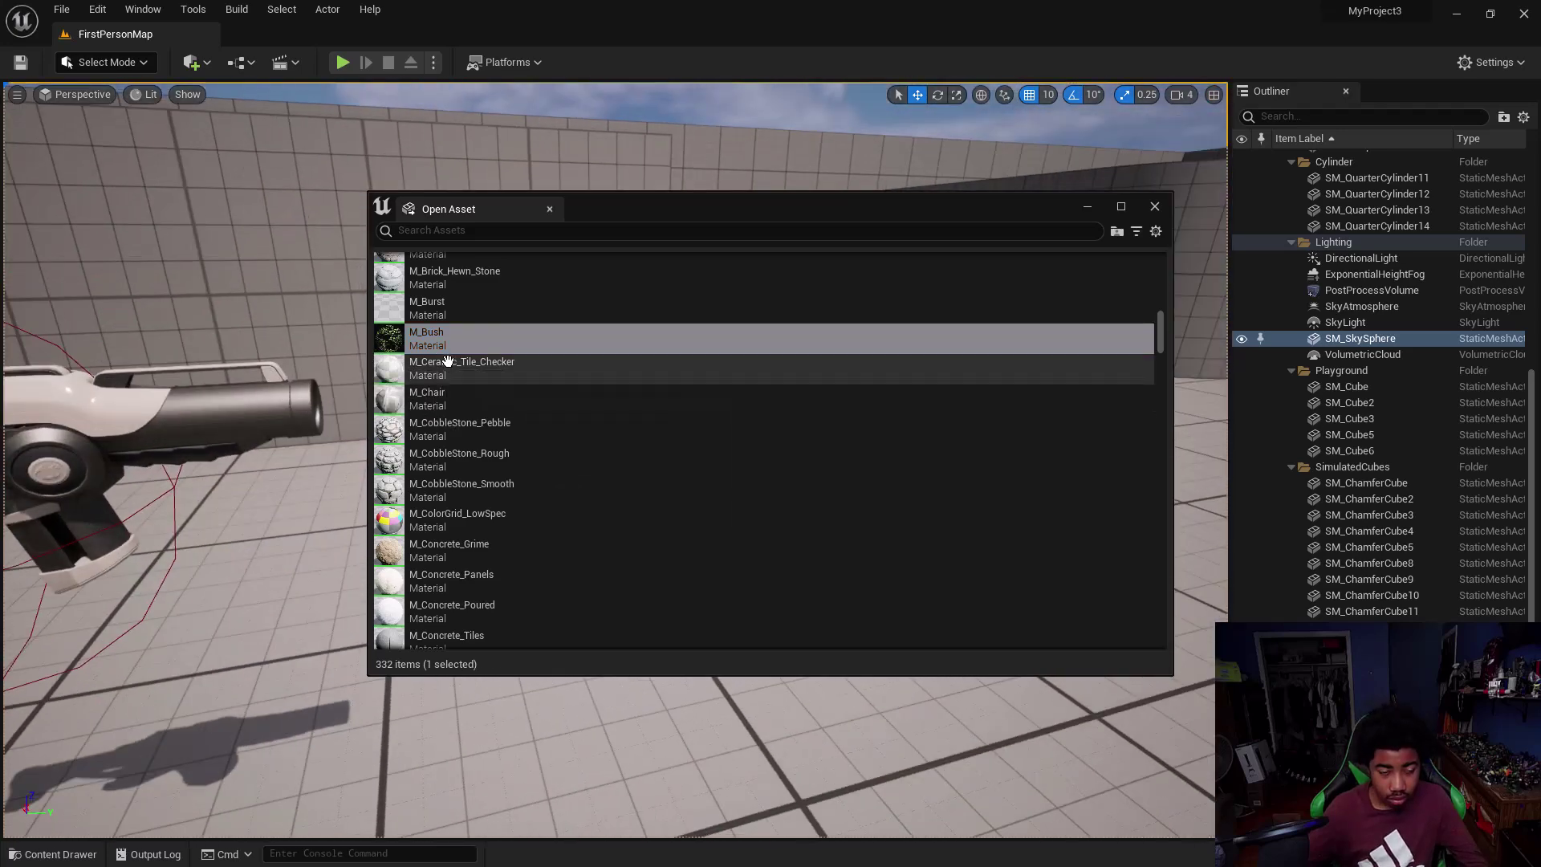
{"action": "left_click_drag", "start_coordinate": [430, 339], "coordinate": [261, 451]}
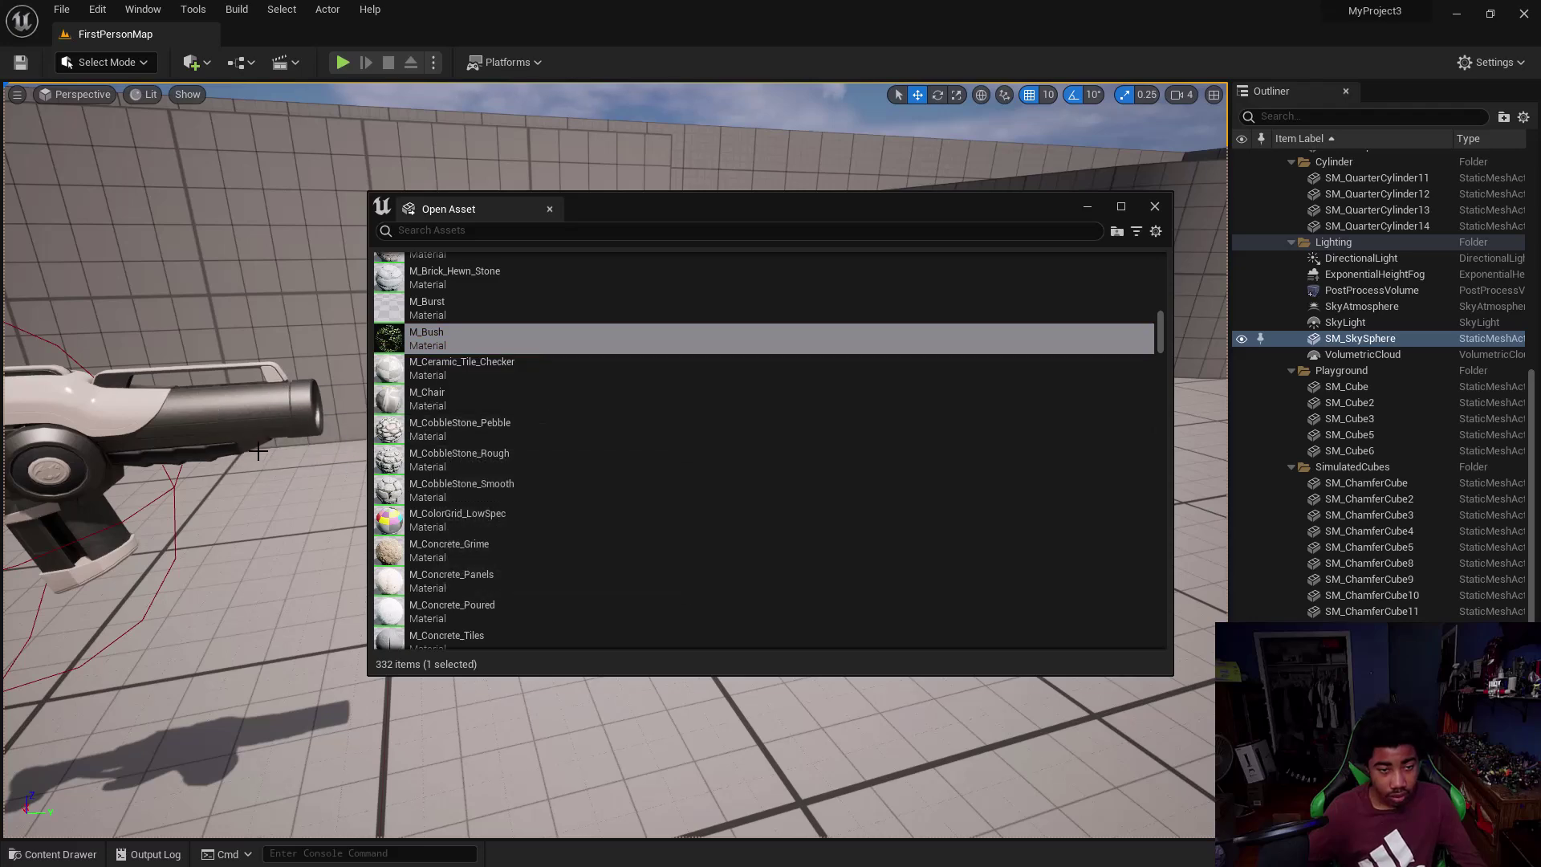
- Apply the M_Ground_Moss material to the blue cube between the grey blocks
{"action": "scroll", "coordinate": [261, 451], "scroll_direction": "down", "scroll_amount": 8}
{"action": "scroll", "coordinate": [470, 485], "scroll_direction": "down", "scroll_amount": 4}
{"action": "scroll", "coordinate": [470, 486], "scroll_direction": "down", "scroll_amount": 10}
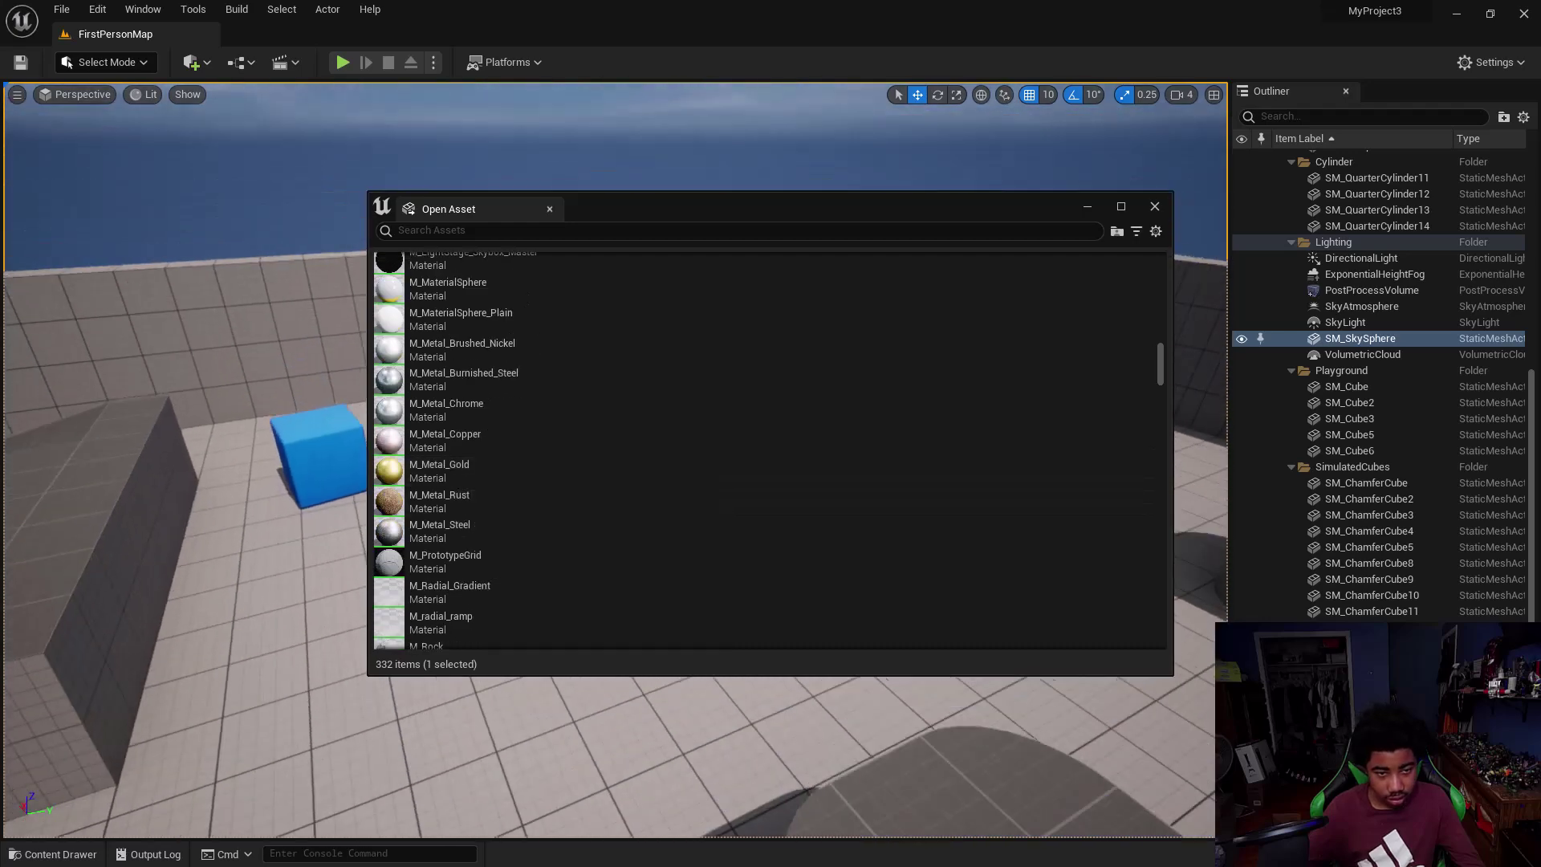
{"action": "scroll", "coordinate": [493, 448], "scroll_direction": "up", "scroll_amount": 4}
{"action": "scroll", "coordinate": [492, 448], "scroll_direction": "up", "scroll_amount": 3}
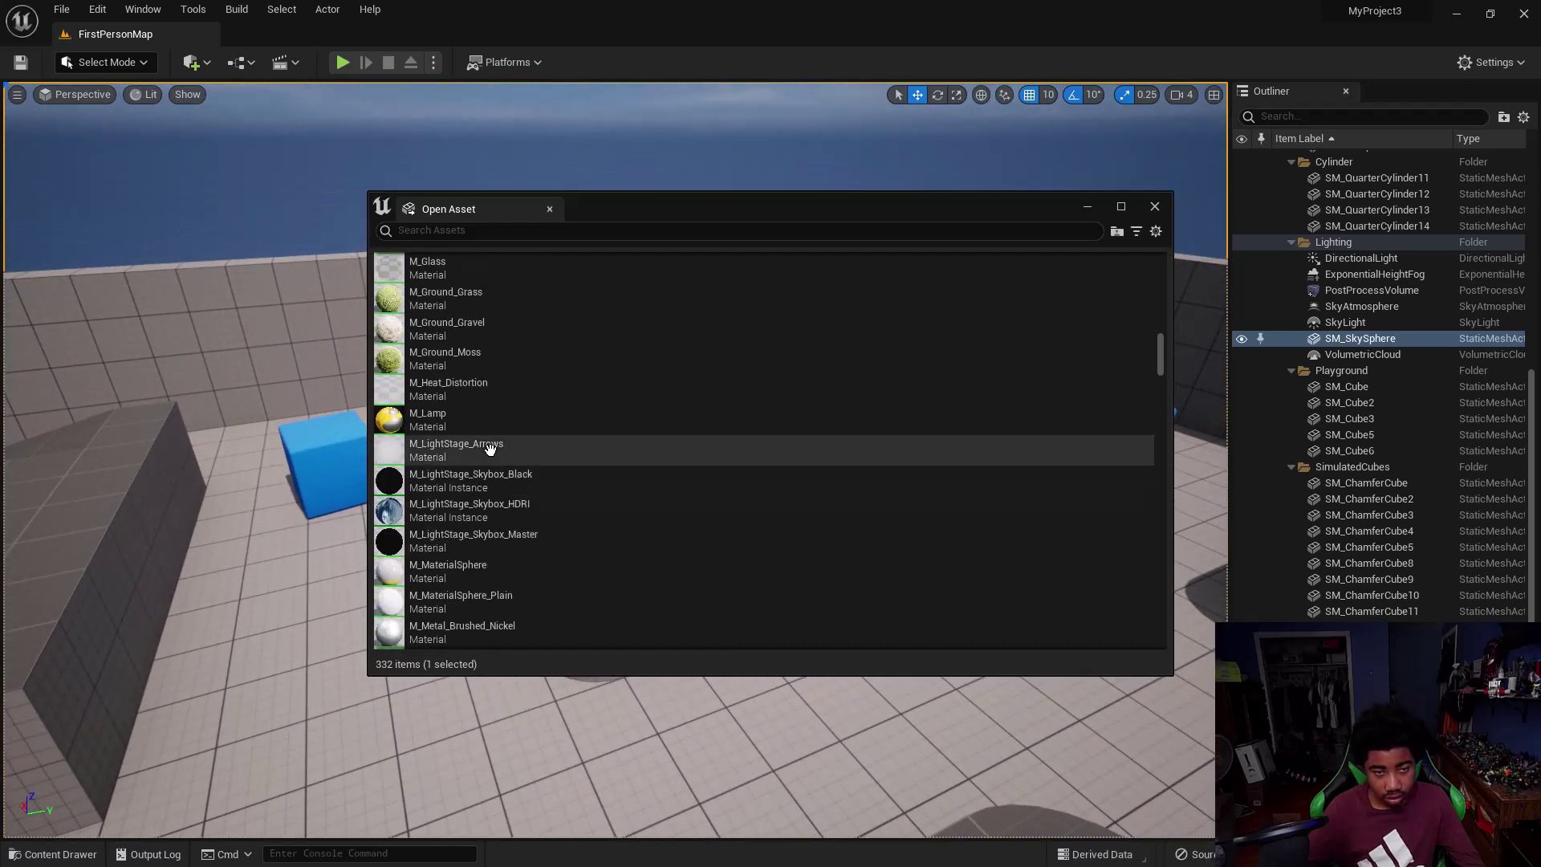
{"action": "right_click_drag", "start_coordinate": [321, 459], "coordinate": [534, 494]}
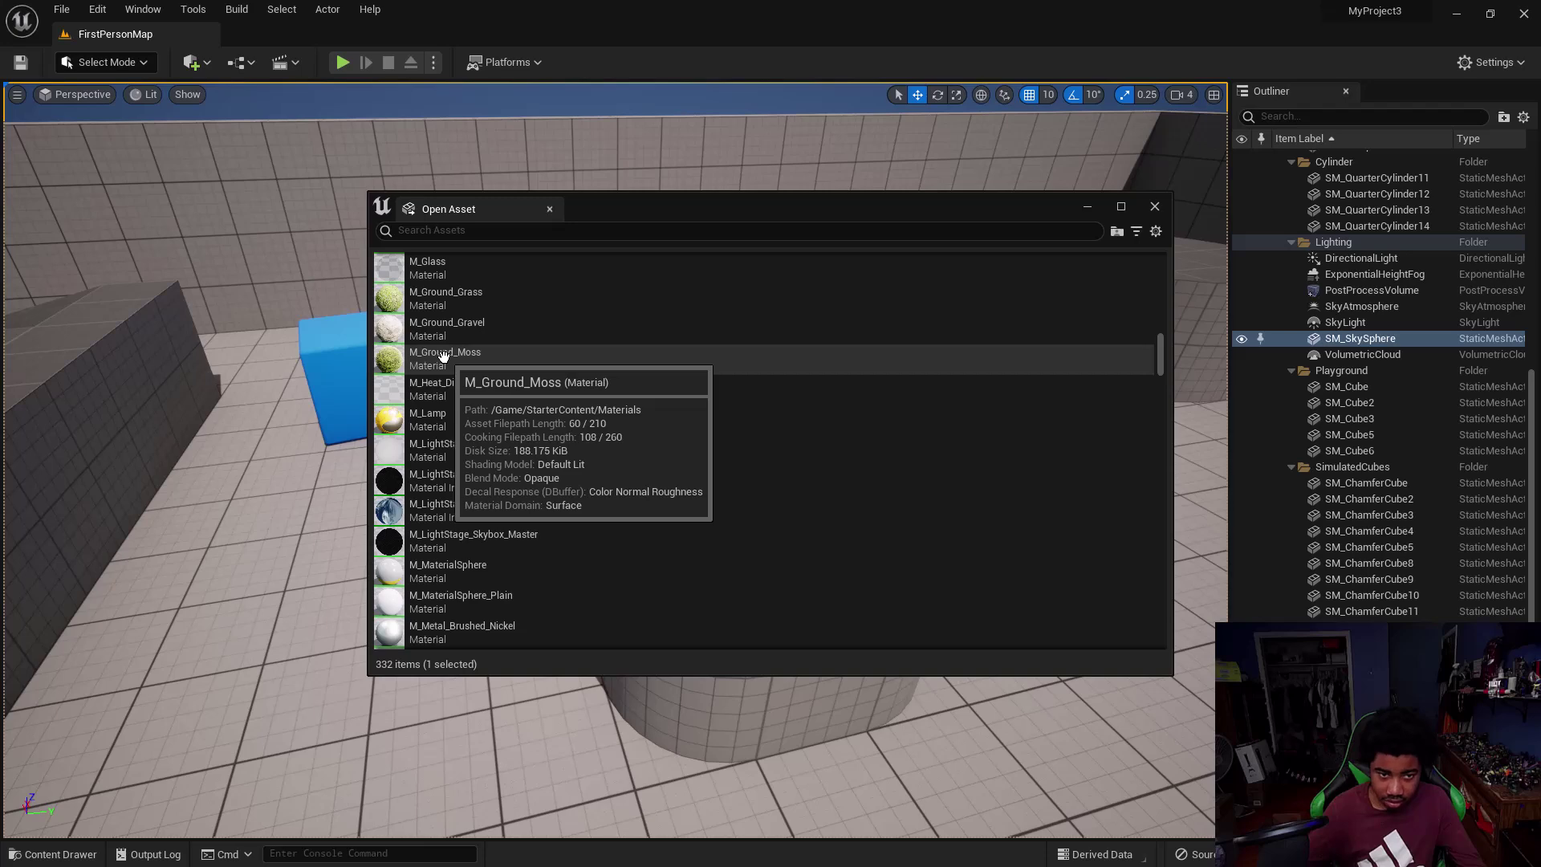
{"action": "left_click_drag", "start_coordinate": [444, 356], "coordinate": [325, 358]}
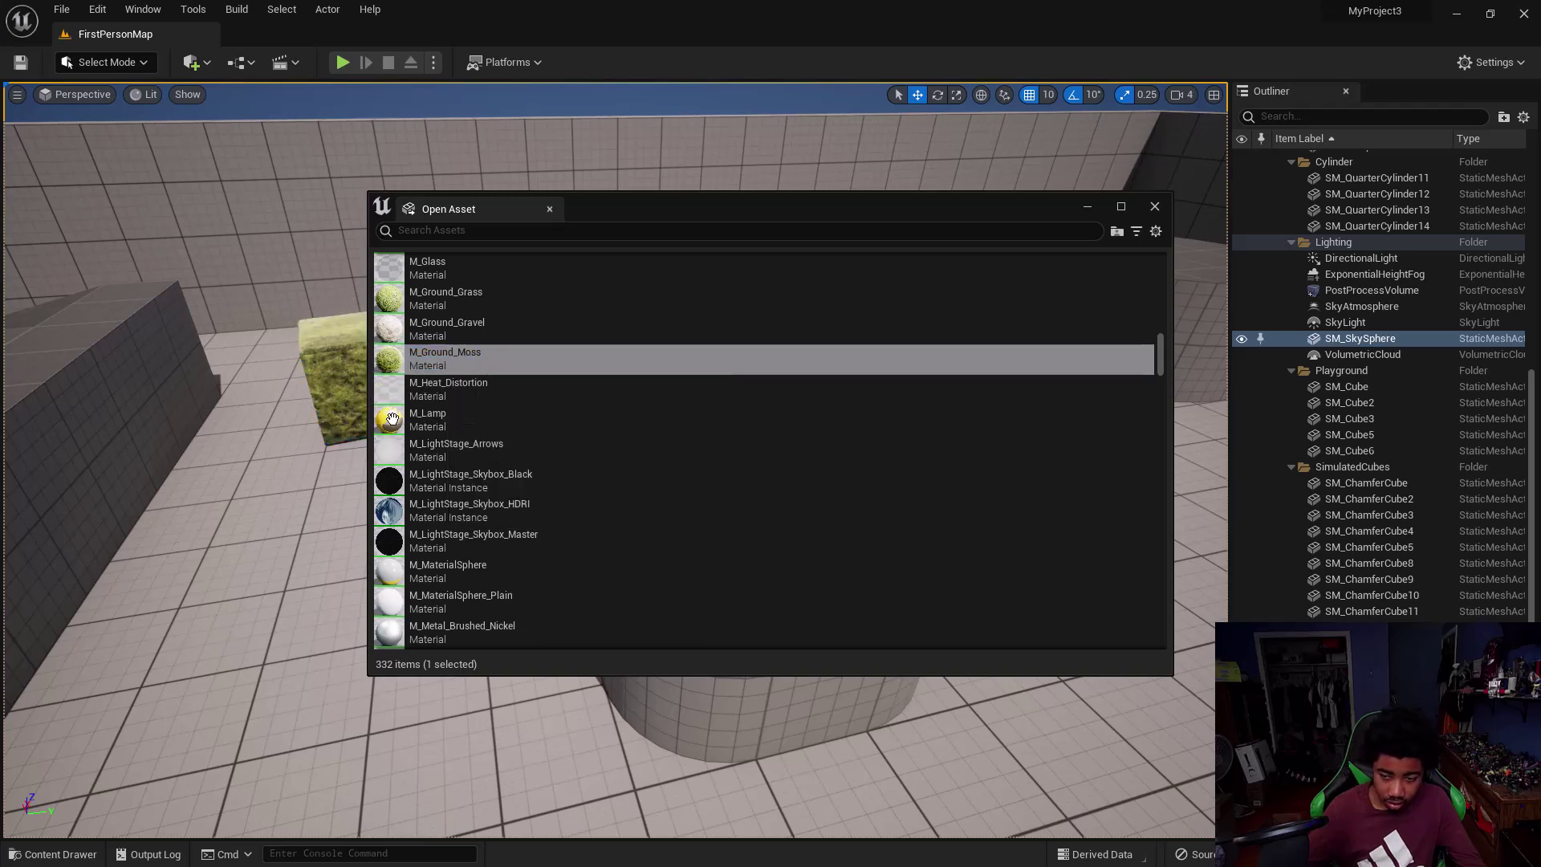
- Apply the M_Tech_Hex_Tile_Pulse material to the moss-covered cube
{"action": "scroll", "coordinate": [449, 438], "scroll_direction": "down", "scroll_amount": 5}
{"action": "scroll", "coordinate": [458, 435], "scroll_direction": "down", "scroll_amount": 8}
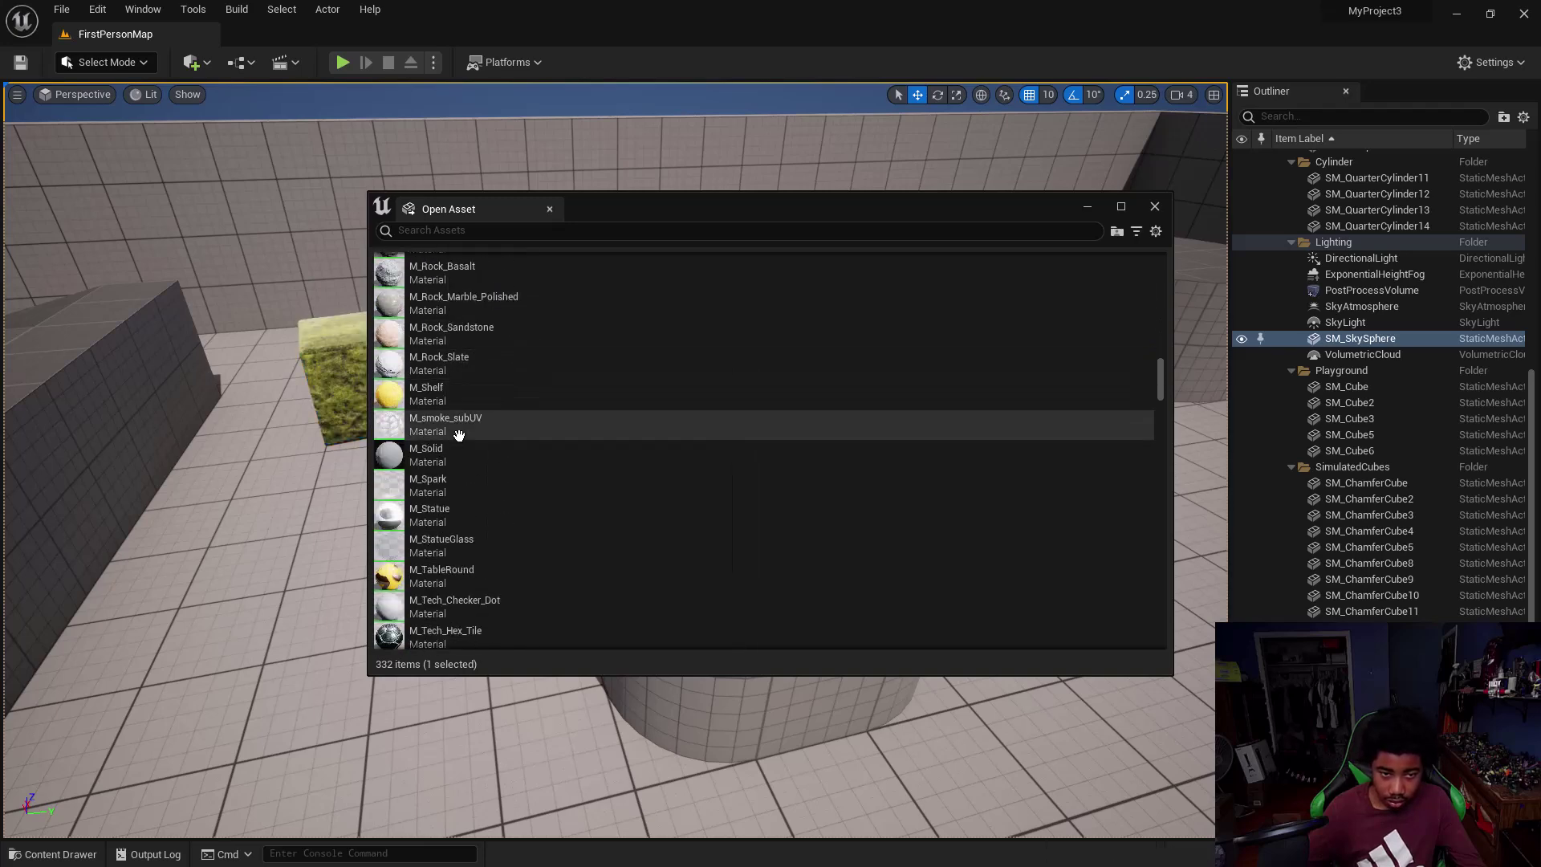
{"action": "left_click_drag", "start_coordinate": [461, 307], "coordinate": [334, 356]}
- Try the M_Tech_Hex_Tile material on the rounded grey block and undo it
{"action": "right_click_drag", "start_coordinate": [262, 389], "coordinate": [467, 376]}
{"action": "key", "text": "w"}
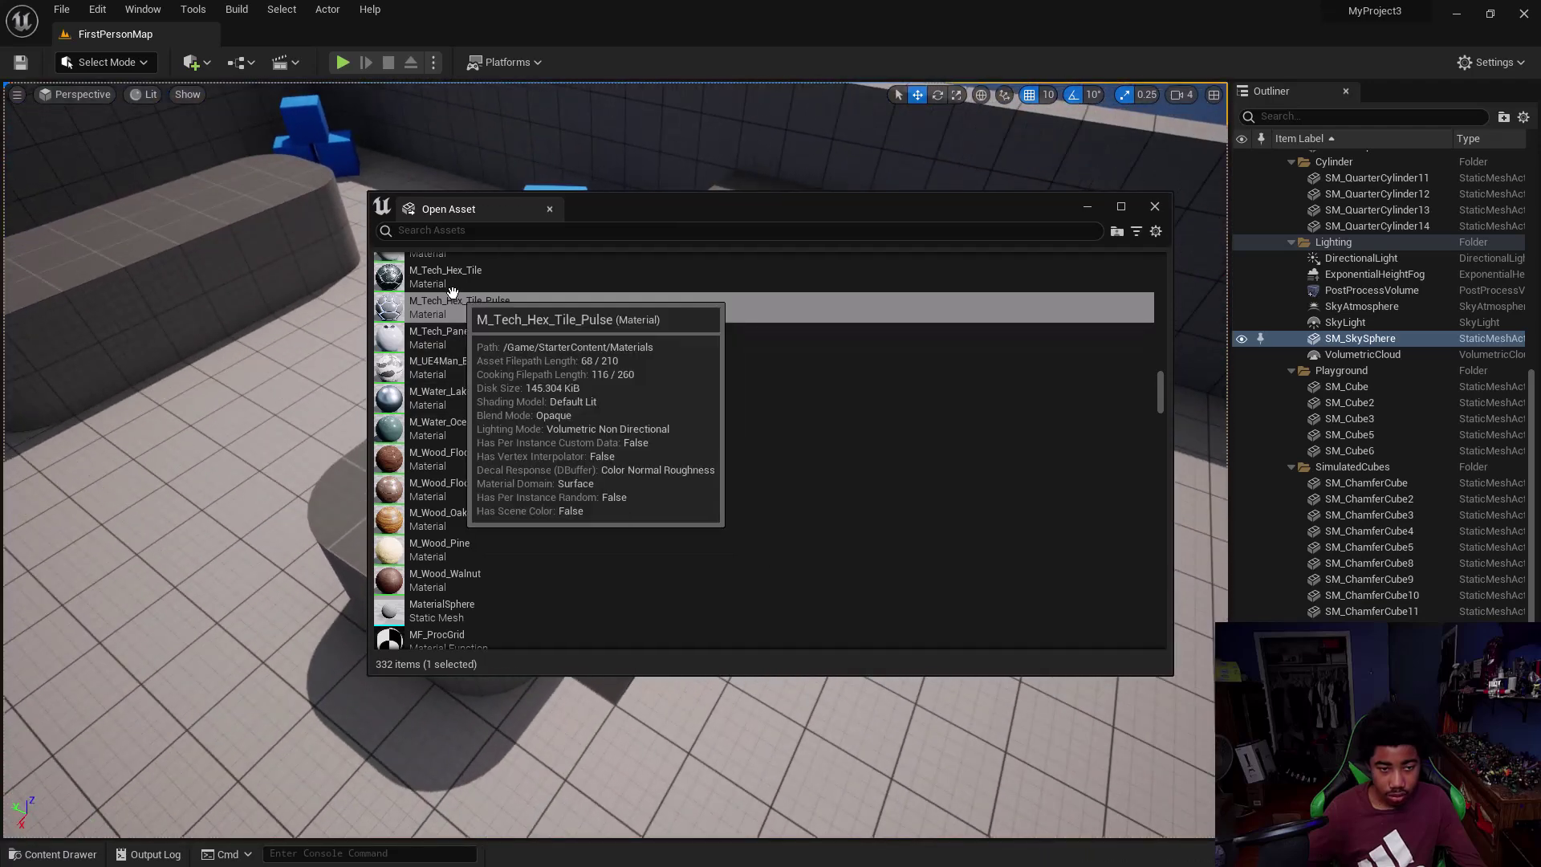
{"action": "left_click_drag", "start_coordinate": [438, 281], "coordinate": [339, 512]}
{"action": "right_click_drag", "start_coordinate": [172, 506], "coordinate": [353, 506]}
{"action": "key", "text": "ctrl+z"}
- Find the P_Explosion particle system in the asset list and place it on the floor near the stacked blue cubes
{"action": "right_click_drag", "start_coordinate": [240, 506], "coordinate": [56, 514]}
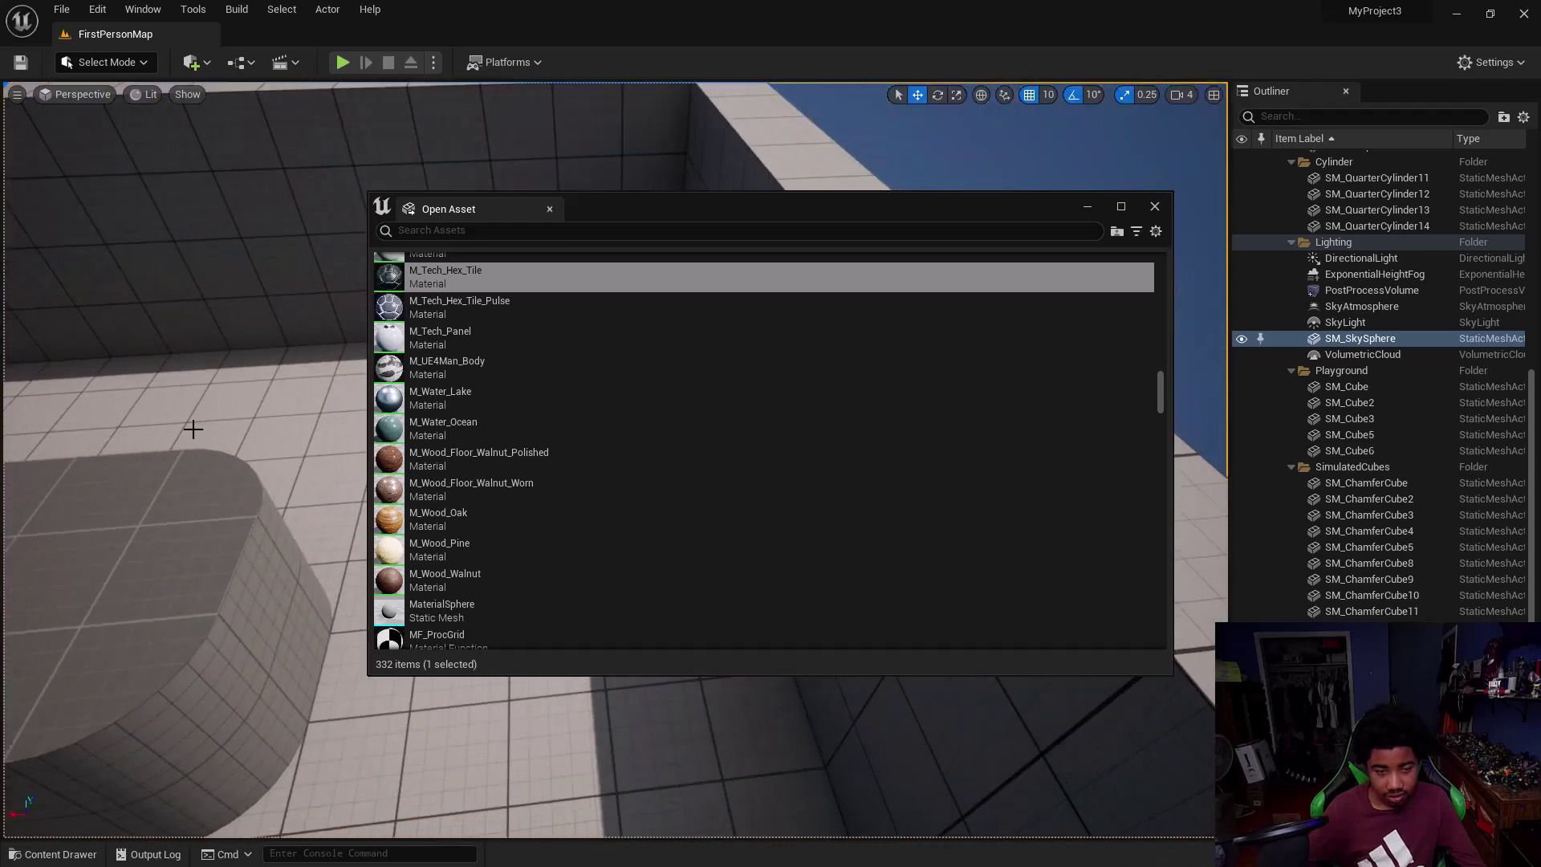
{"action": "right_click_drag", "start_coordinate": [293, 358], "coordinate": [353, 358]}
{"action": "scroll", "coordinate": [464, 405], "scroll_direction": "down", "scroll_amount": 10}
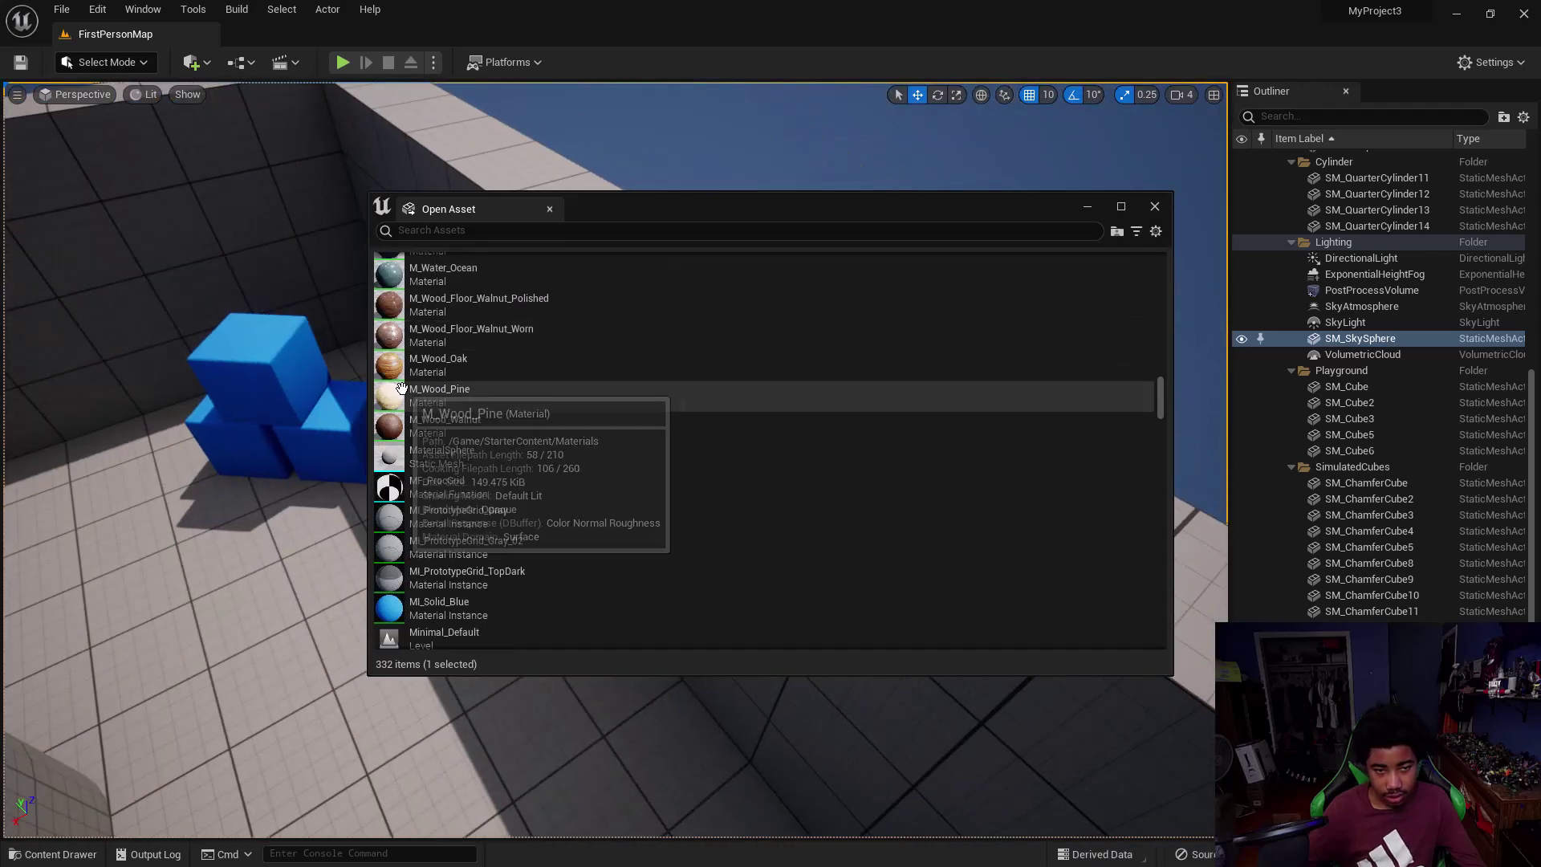
{"action": "scroll", "coordinate": [464, 406], "scroll_direction": "down", "scroll_amount": 2}
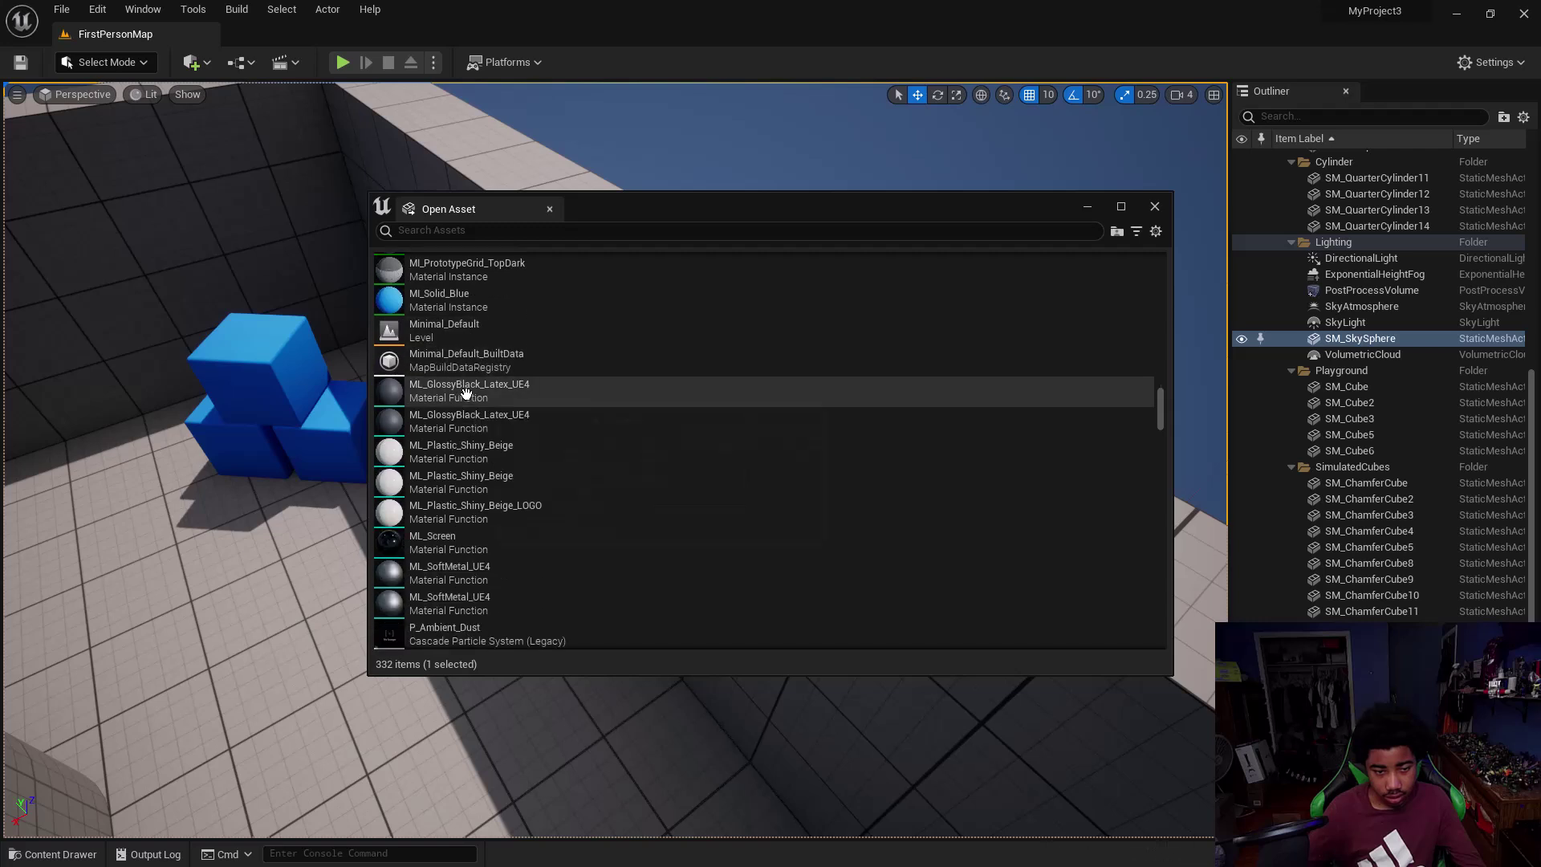
{"action": "left_click", "coordinate": [454, 335]}
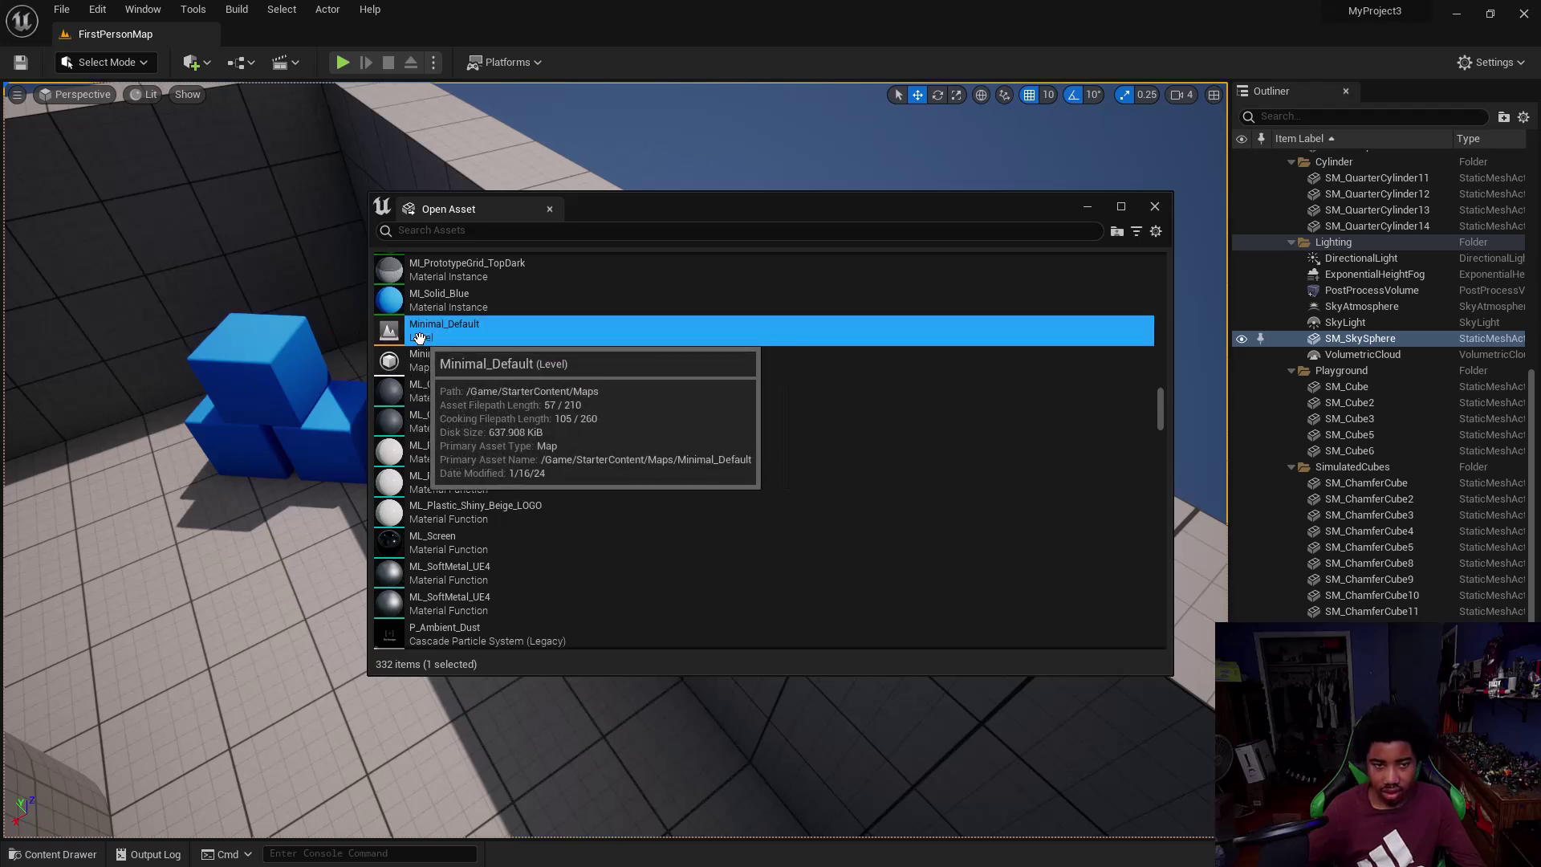
{"action": "scroll", "coordinate": [438, 494], "scroll_direction": "down", "scroll_amount": 3}
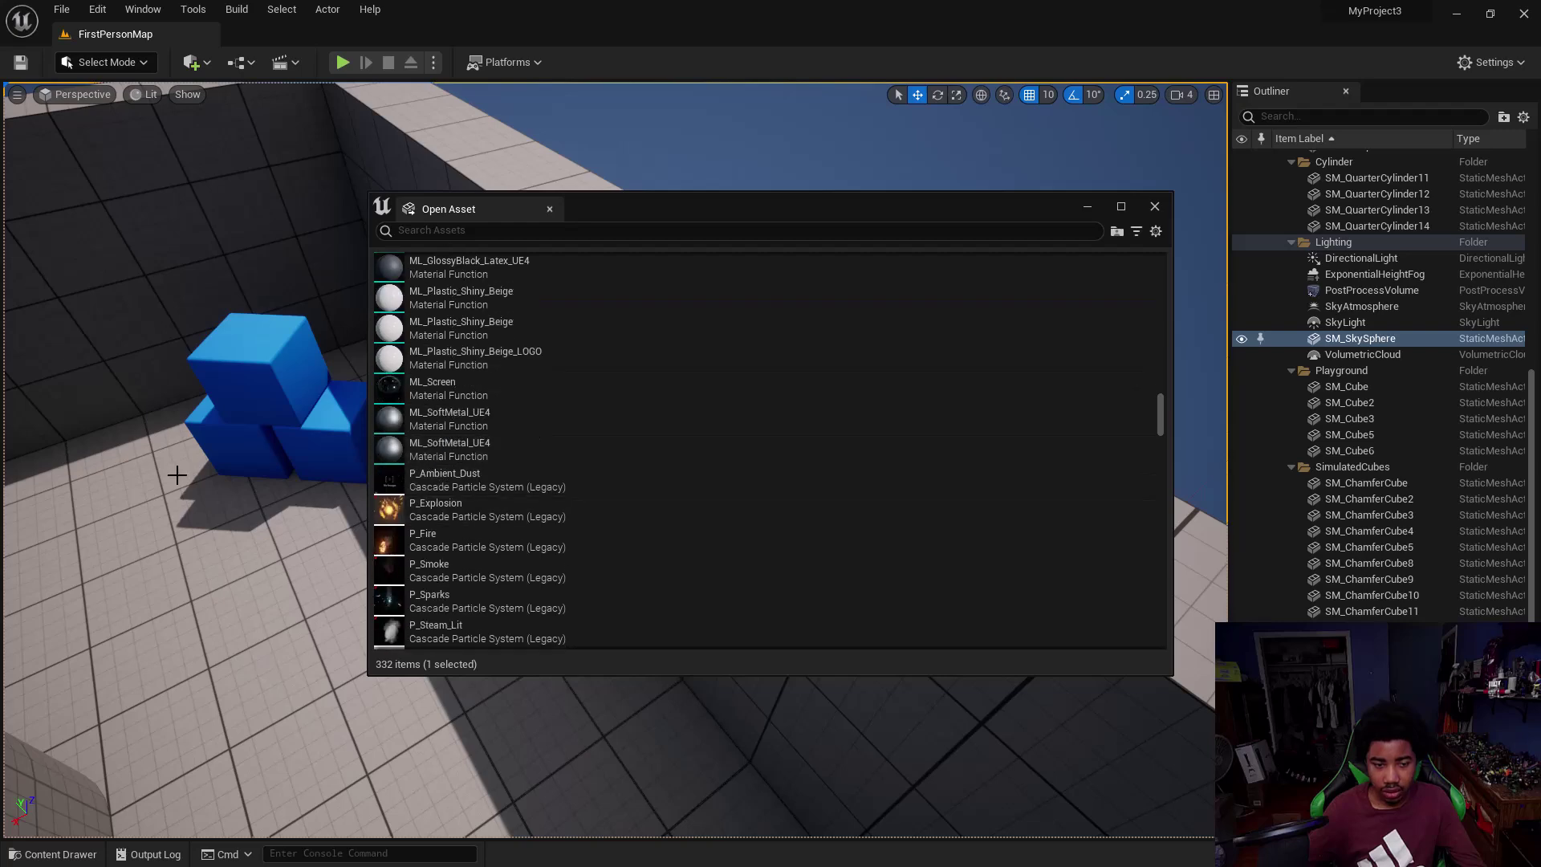
{"action": "left_click_drag", "start_coordinate": [188, 476], "coordinate": [258, 478]}
{"action": "left_click", "coordinate": [462, 511]}
{"action": "left_click_drag", "start_coordinate": [242, 388], "coordinate": [337, 405]}
{"action": "left_click_drag", "start_coordinate": [115, 493], "coordinate": [76, 455]}
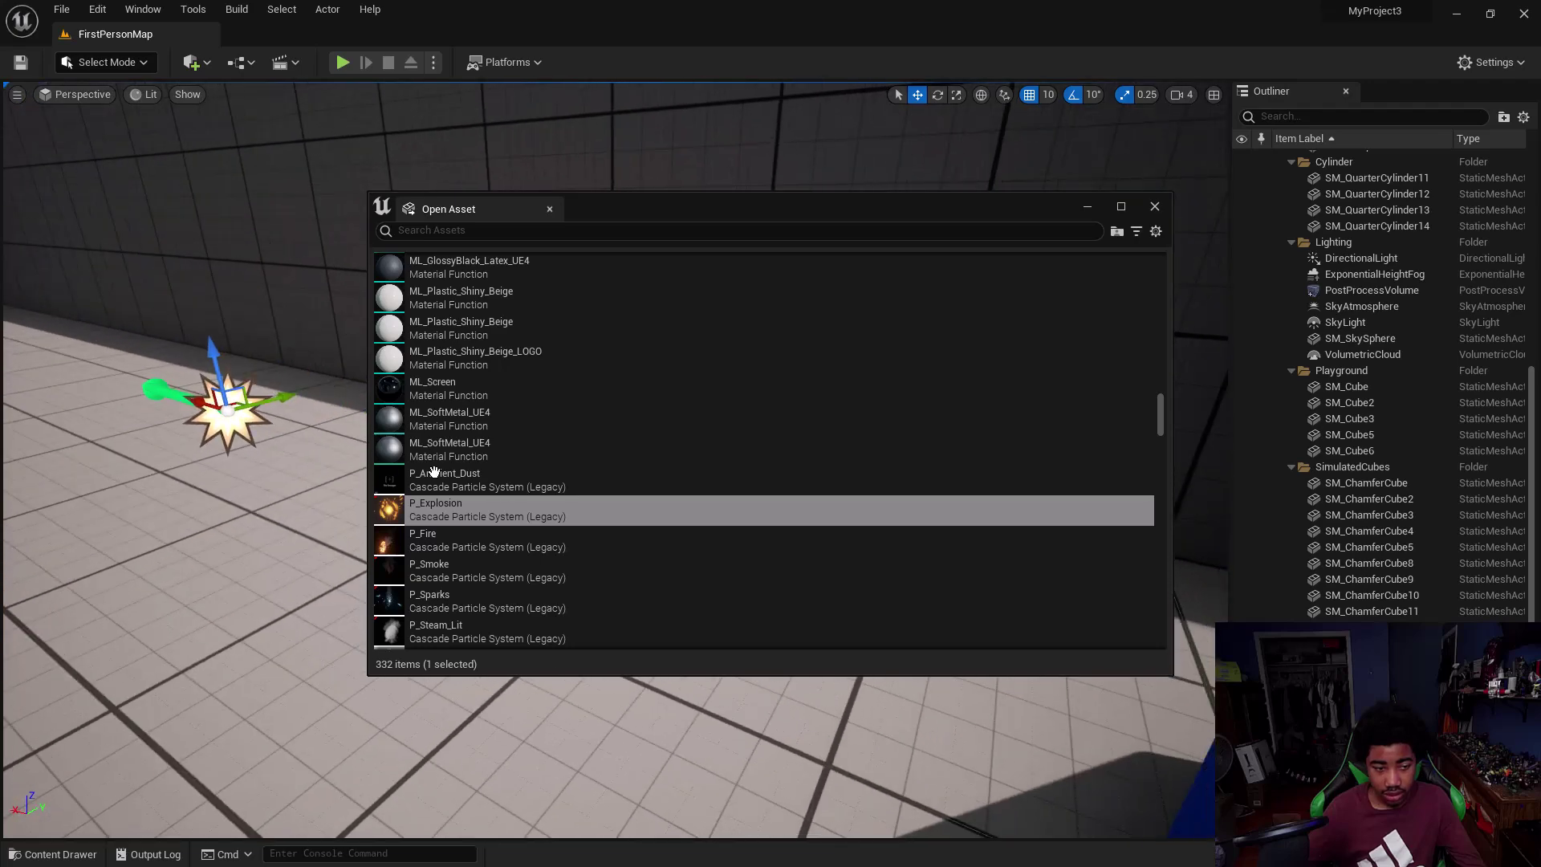
- Place the P_Sparks particle system on the floor near the explosion effect
{"action": "scroll", "coordinate": [443, 474], "scroll_direction": "down", "scroll_amount": 3}
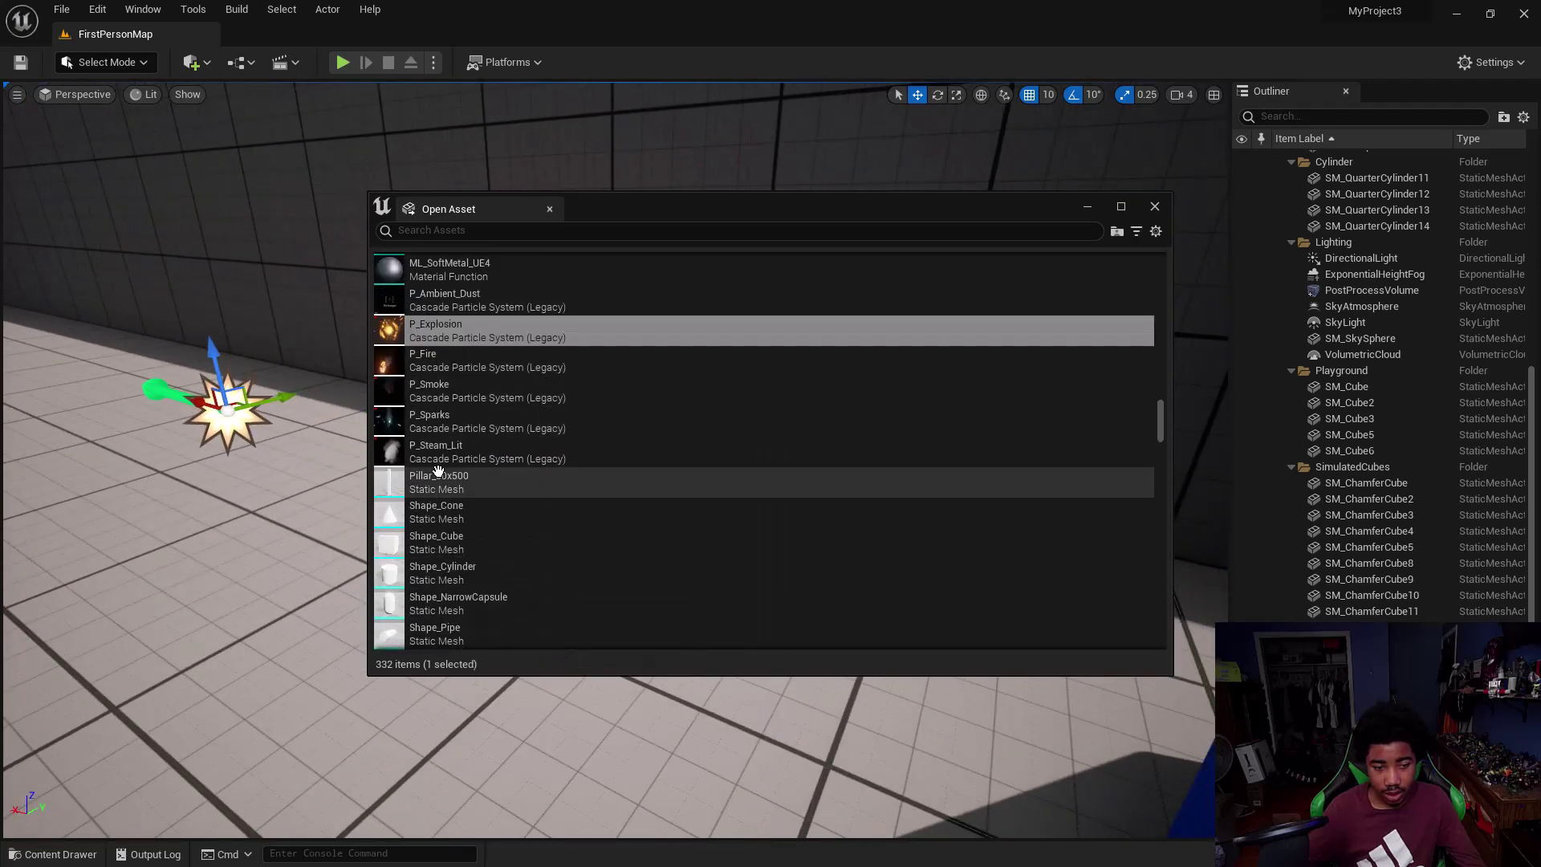
{"action": "left_click_drag", "start_coordinate": [355, 353], "coordinate": [275, 343]}
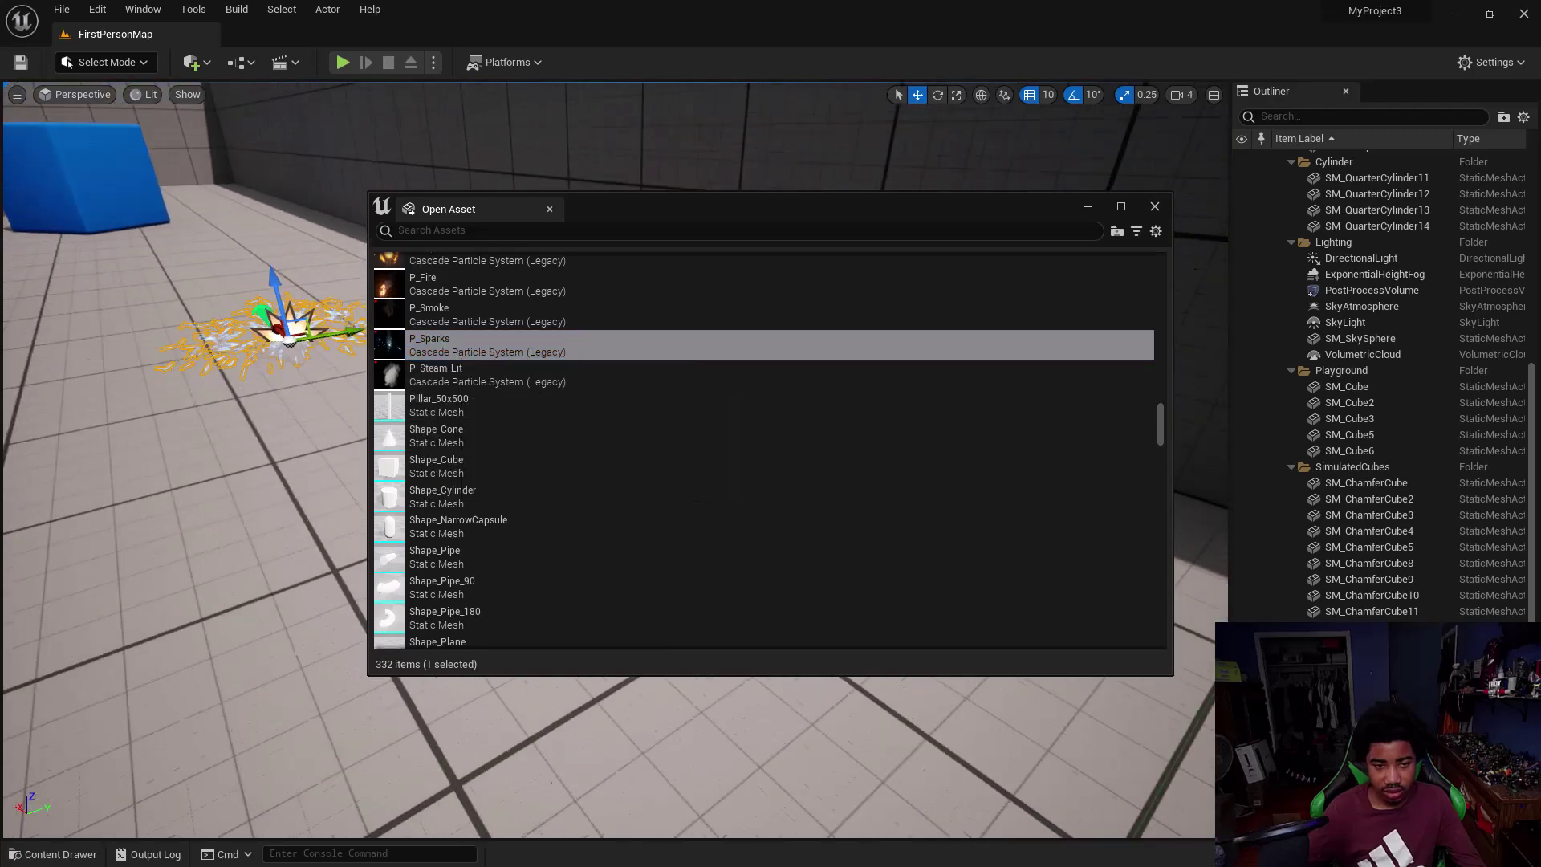
{"action": "right_click_drag", "start_coordinate": [275, 343], "coordinate": [276, 343]}
- Try the P_Steam_Lit and P_Smoke particle systems on the floor and delete each of them
{"action": "scroll", "coordinate": [450, 450], "scroll_direction": "down", "scroll_amount": 1}
{"action": "left_click", "coordinate": [426, 347]}
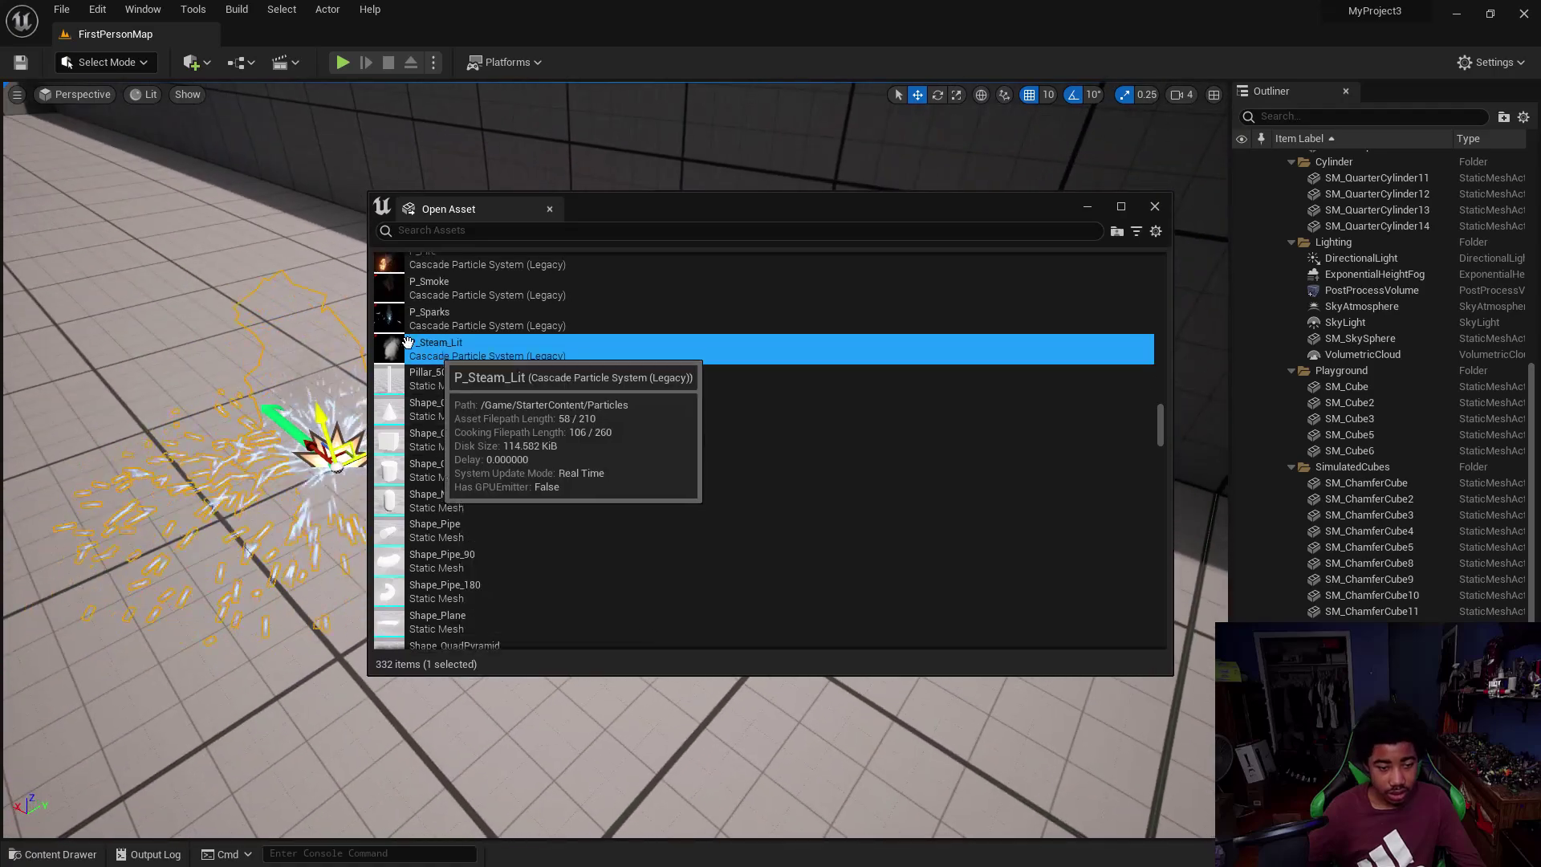
{"action": "left_click_drag", "start_coordinate": [426, 347], "coordinate": [159, 324]}
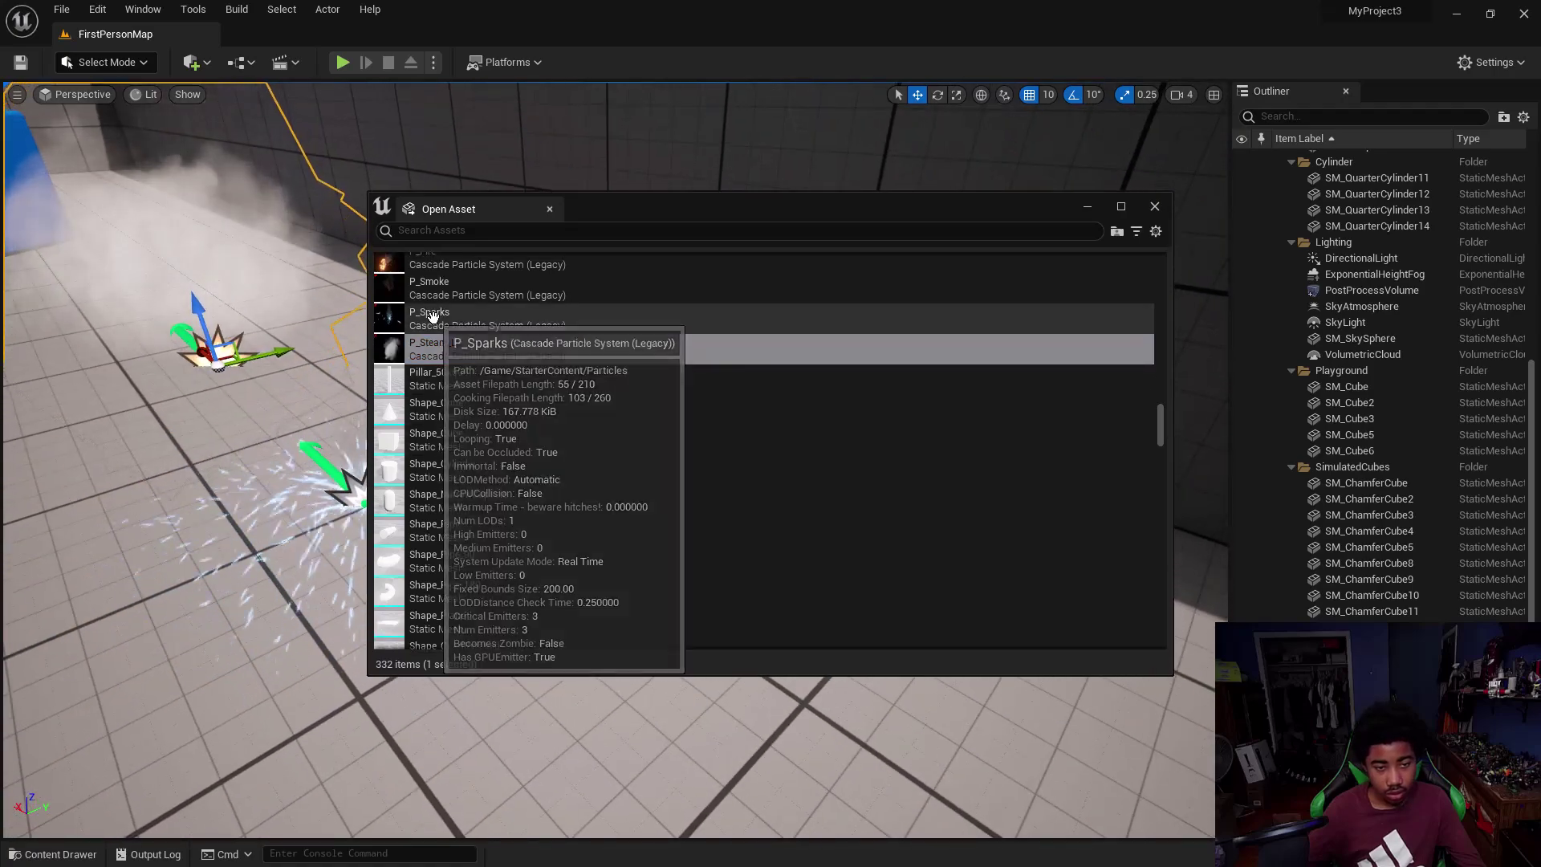
{"action": "key", "text": "Delete"}
{"action": "left_click_drag", "start_coordinate": [438, 287], "coordinate": [246, 322]}
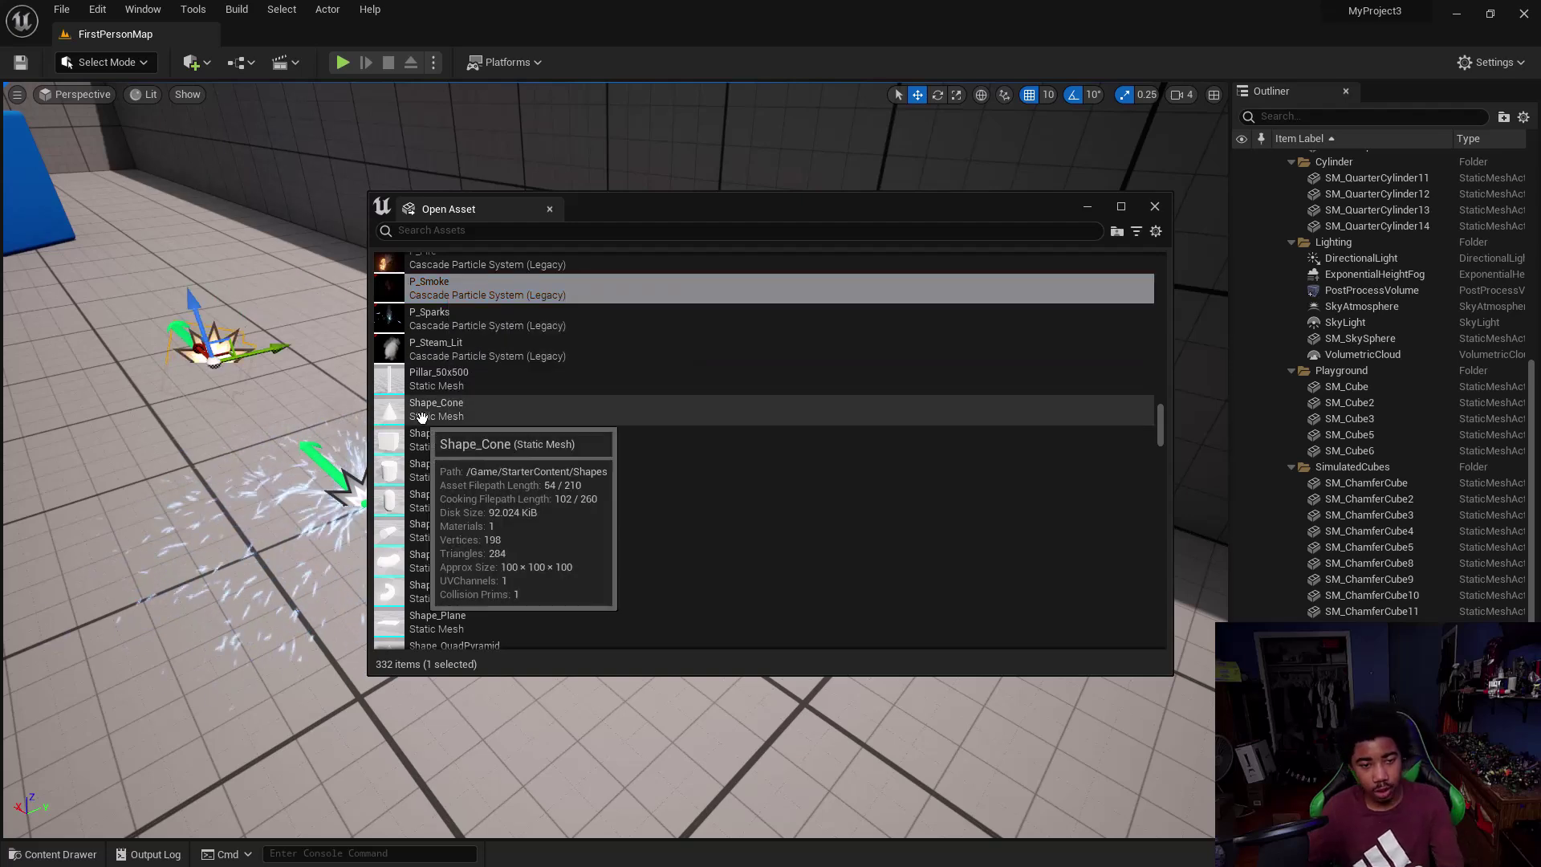
{"action": "key", "text": "Delete"}
- Place the P_Fire particle system on the floor behind the sparks
{"action": "scroll", "coordinate": [424, 341], "scroll_direction": "up", "scroll_amount": 2}
{"action": "left_click_drag", "start_coordinate": [425, 307], "coordinate": [135, 406]}
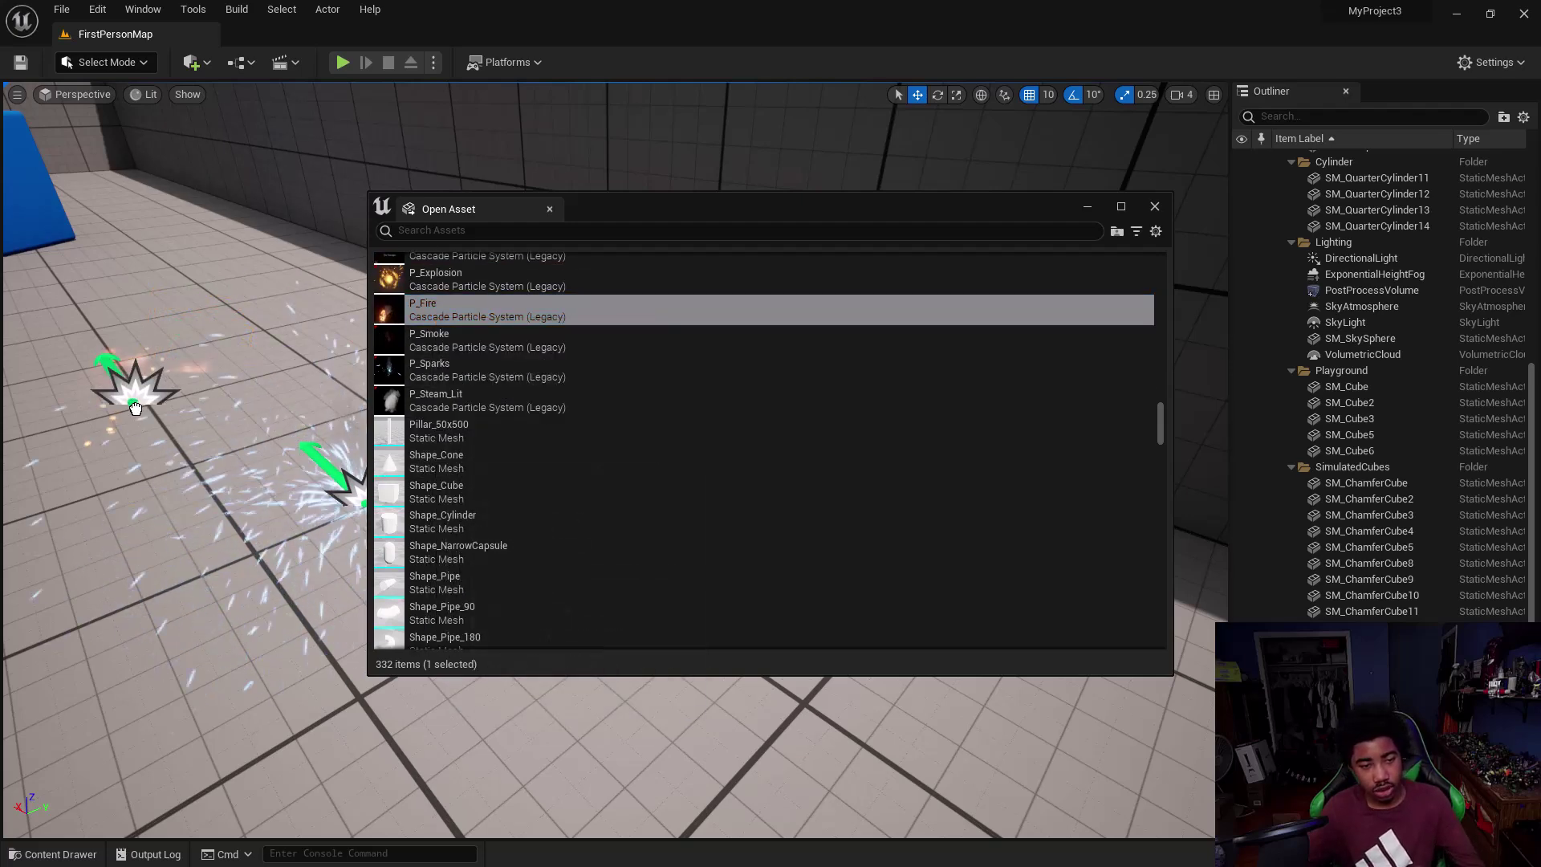
- Browse the basic shape meshes and place Shape_Sphere on the floor near the blue cube
{"action": "scroll", "coordinate": [465, 464], "scroll_direction": "down", "scroll_amount": 4}
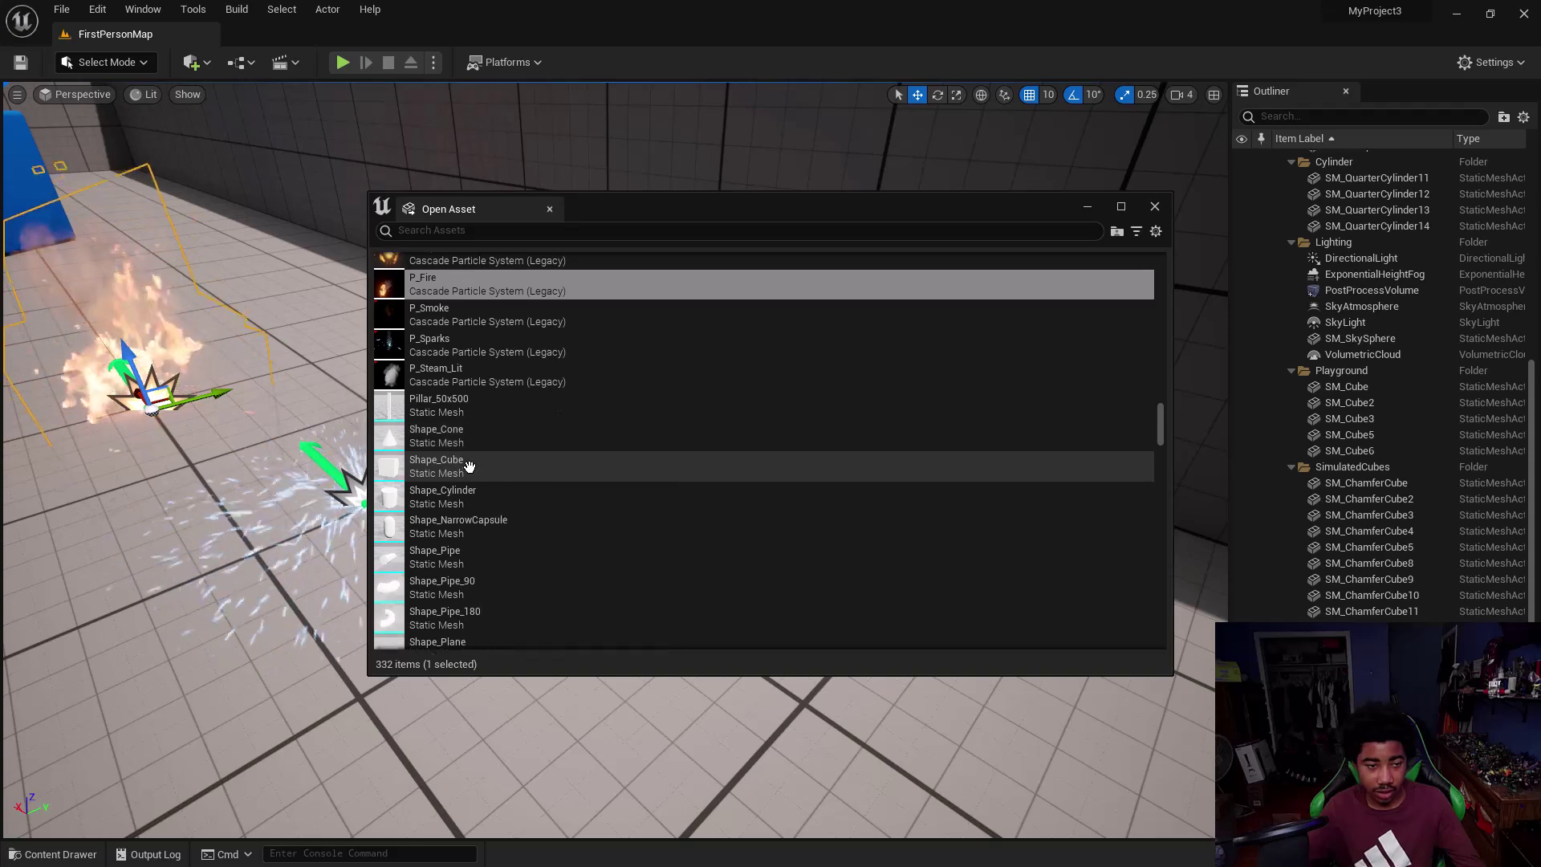
{"action": "scroll", "coordinate": [470, 467], "scroll_direction": "down", "scroll_amount": 3}
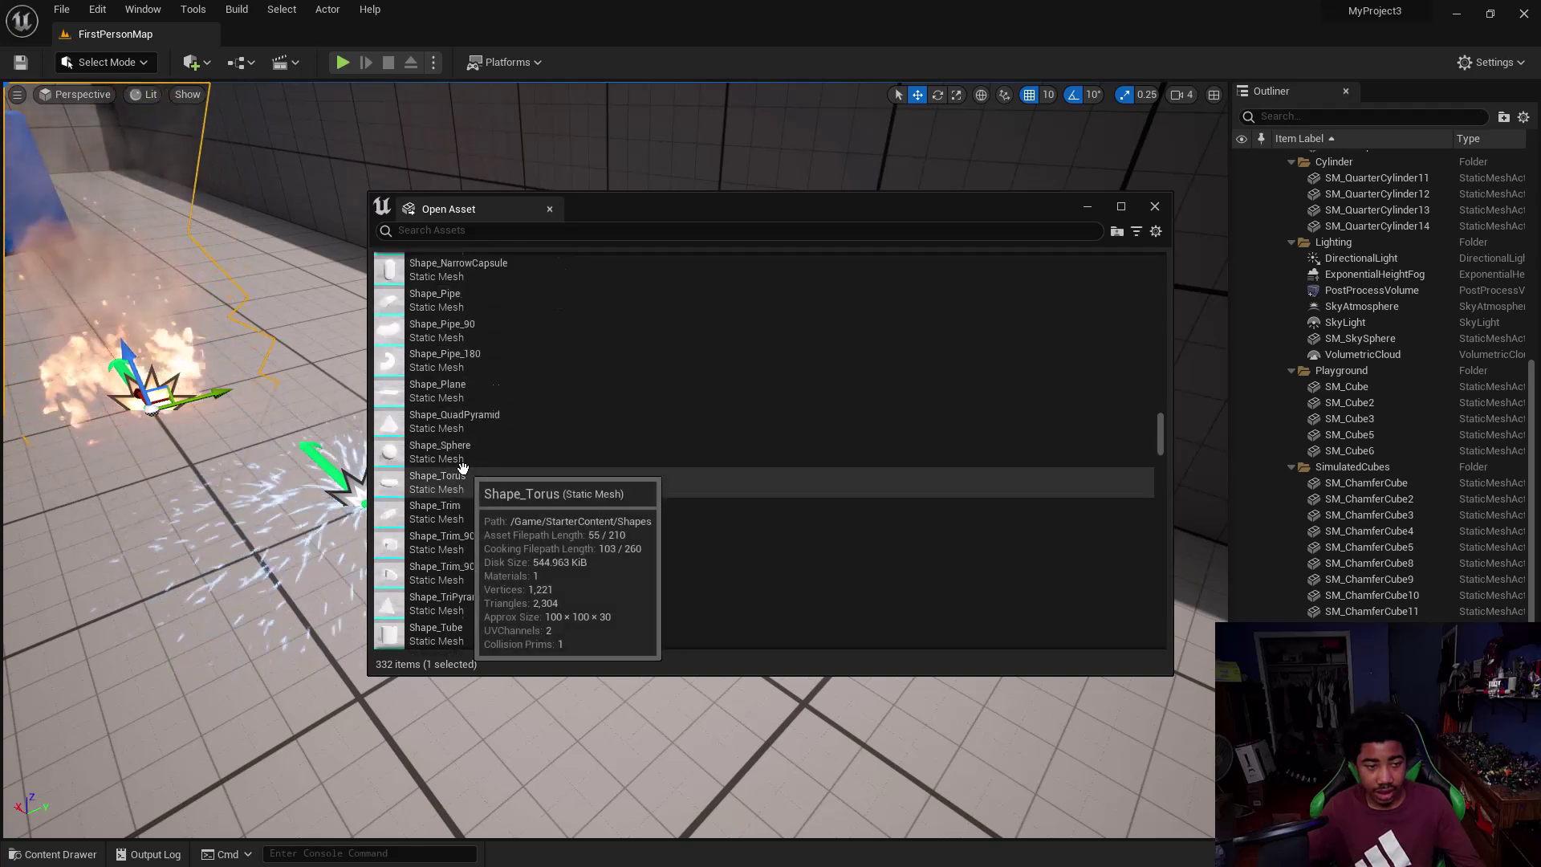
{"action": "scroll", "coordinate": [421, 417], "scroll_direction": "up", "scroll_amount": 3}
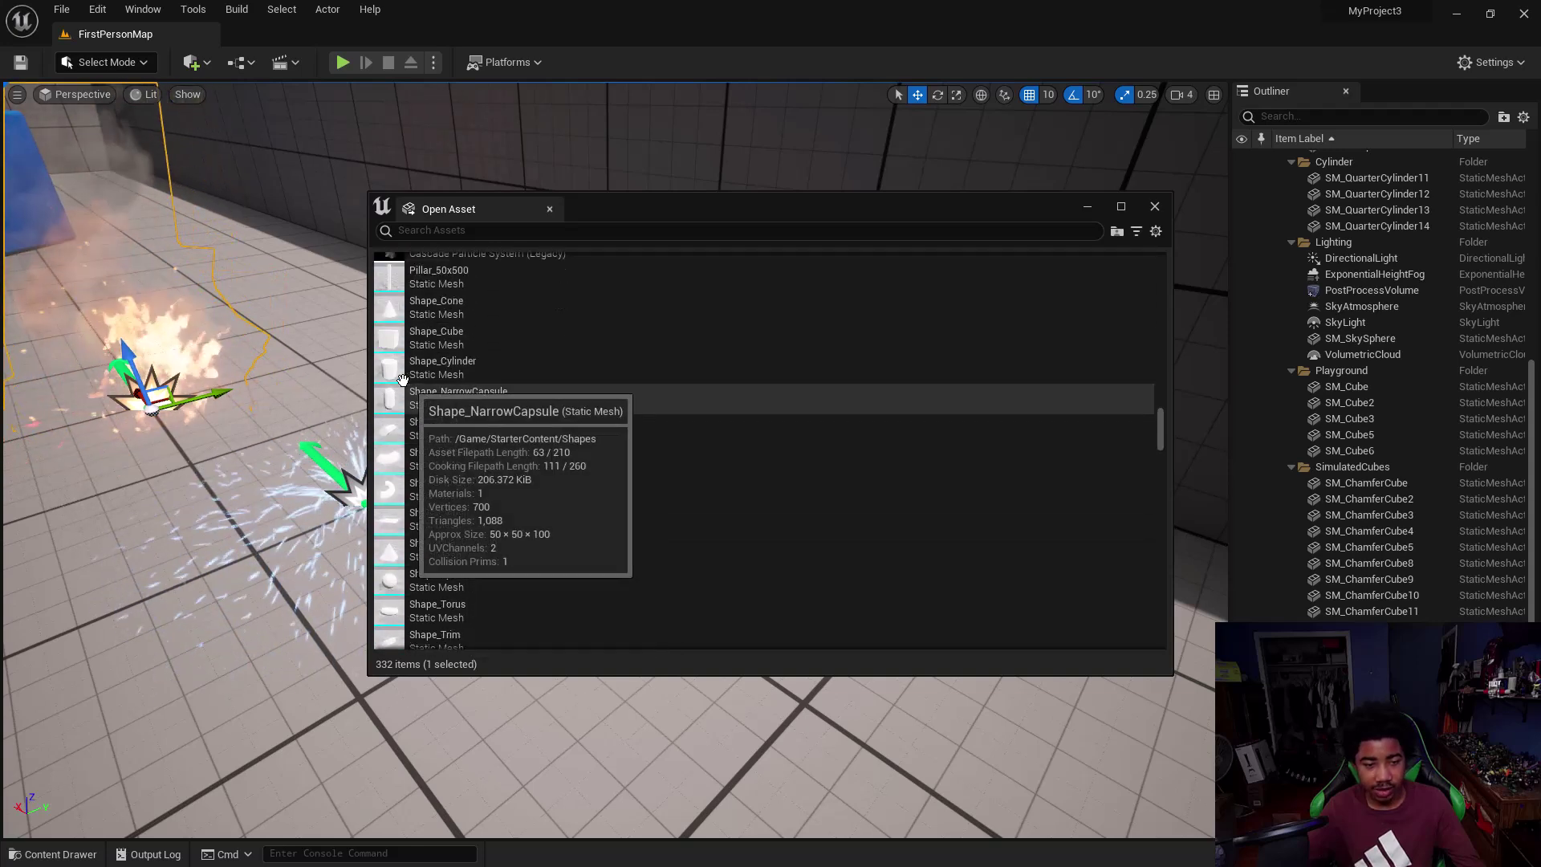
{"action": "scroll", "coordinate": [413, 377], "scroll_direction": "up", "scroll_amount": 2}
{"action": "scroll", "coordinate": [425, 401], "scroll_direction": "down", "scroll_amount": 7}
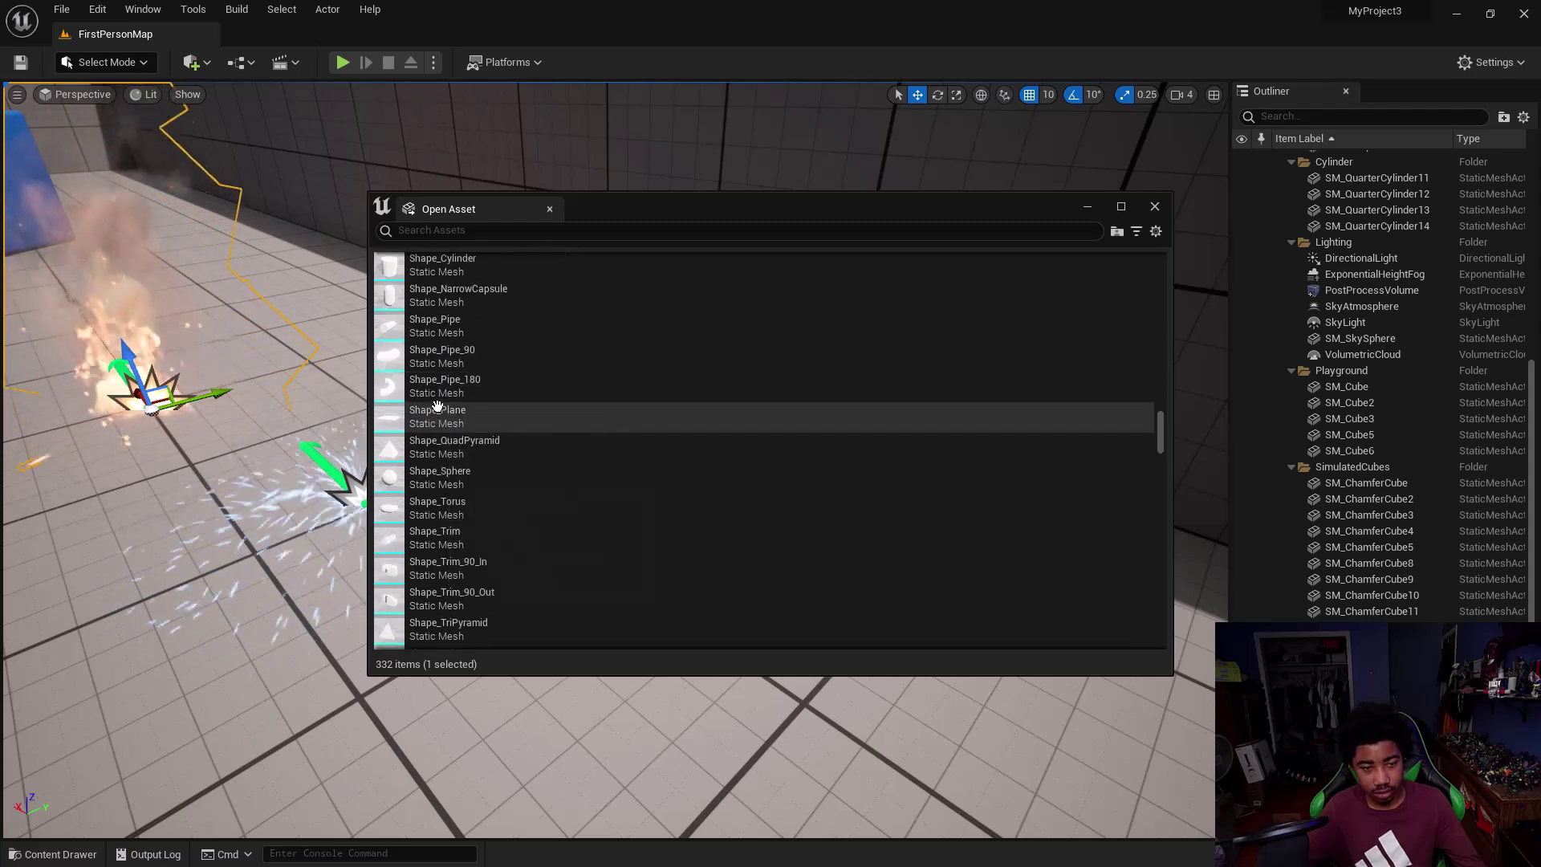
{"action": "left_click_drag", "start_coordinate": [433, 417], "coordinate": [225, 281]}
- Place the SK_FPGun and SK_FPGun_Physics assets next to each other on the open floor
{"action": "scroll", "coordinate": [402, 425], "scroll_direction": "down", "scroll_amount": 10}
{"action": "right_click_drag", "start_coordinate": [337, 433], "coordinate": [88, 466]}
{"action": "left_click_drag", "start_coordinate": [450, 422], "coordinate": [255, 482]}
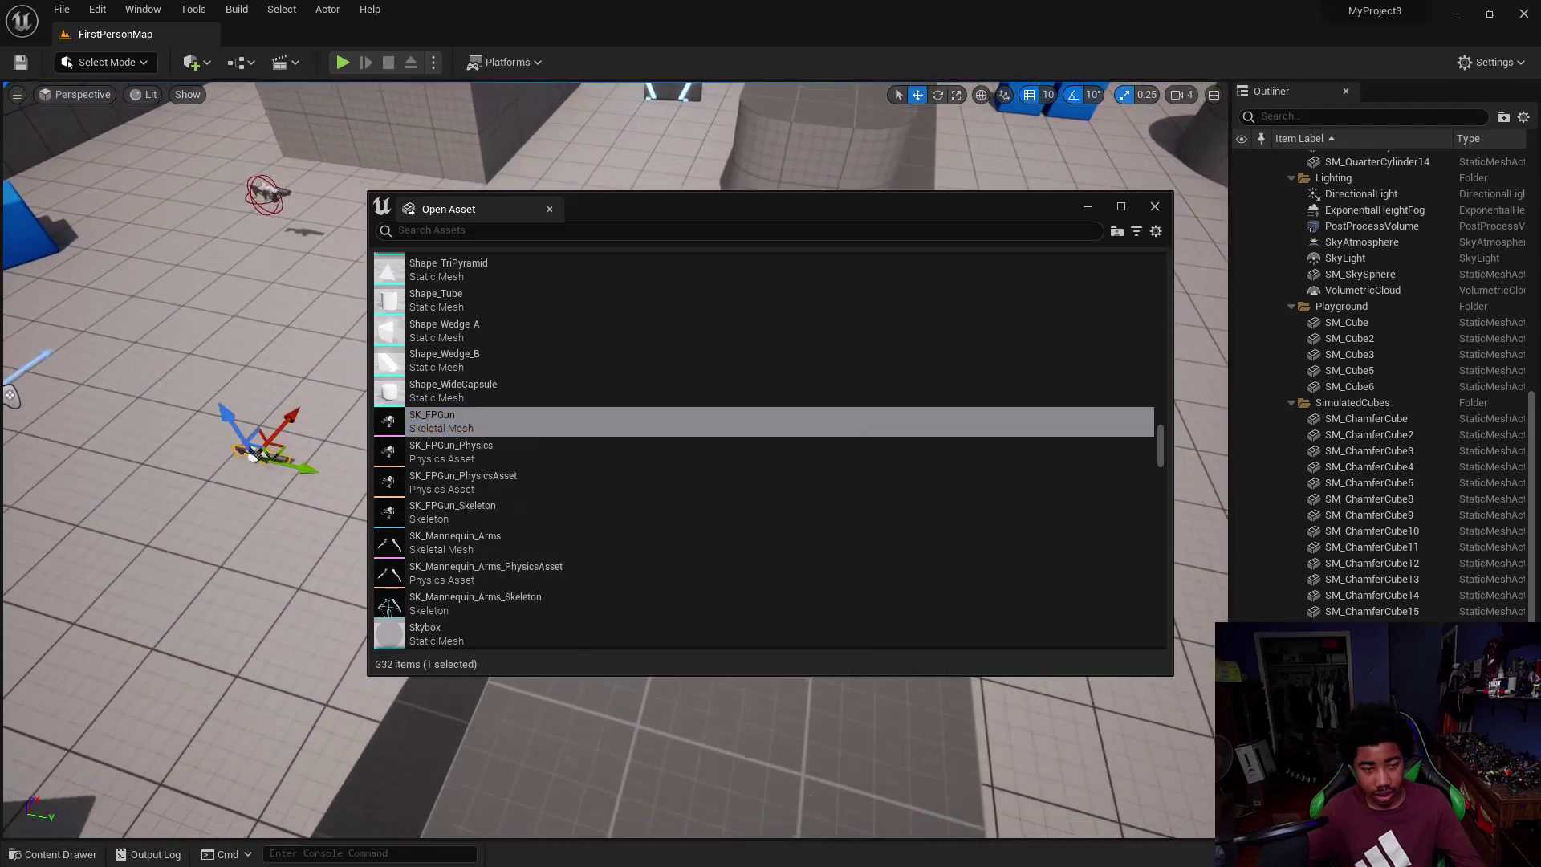
{"action": "left_click_drag", "start_coordinate": [486, 453], "coordinate": [367, 500]}
{"action": "left_click_drag", "start_coordinate": [303, 539], "coordinate": [303, 539]}
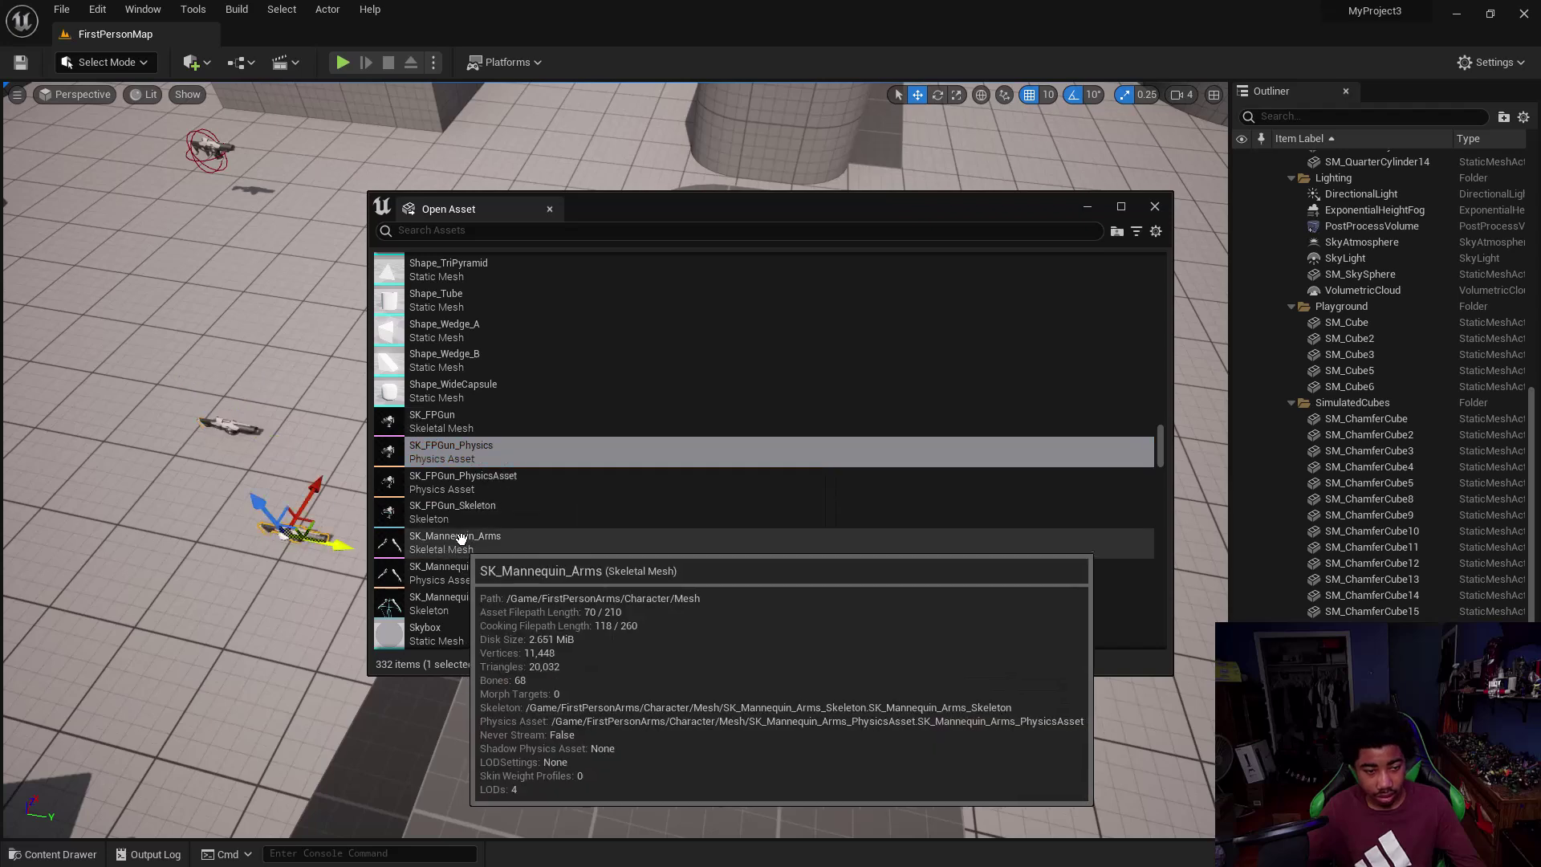
- Add the SK_FPGun_PhysicsAsset and SK_FPGun_Skeleton assets to the floor area with the other guns
{"action": "left_click", "coordinate": [470, 487]}
{"action": "left_click", "coordinate": [450, 512]}
{"action": "left_click_drag", "start_coordinate": [449, 511], "coordinate": [141, 454]}
- Place SK_Mannequin_Arms and its physics and skeleton assets on the floor near the player start
{"action": "left_click_drag", "start_coordinate": [474, 547], "coordinate": [245, 665]}
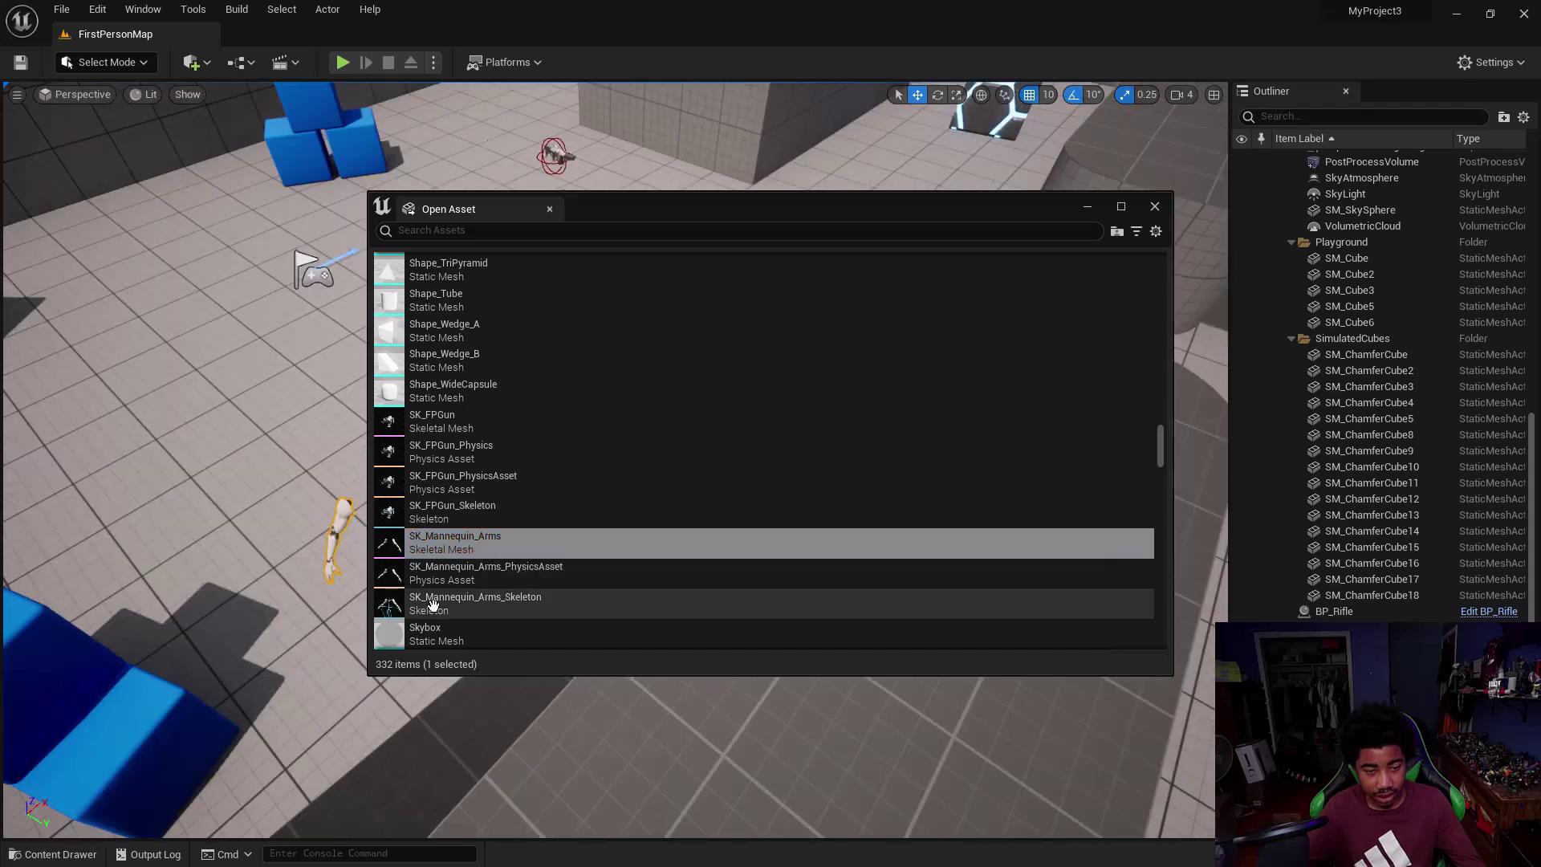
{"action": "left_click", "coordinate": [481, 573]}
{"action": "left_click", "coordinate": [443, 598]}
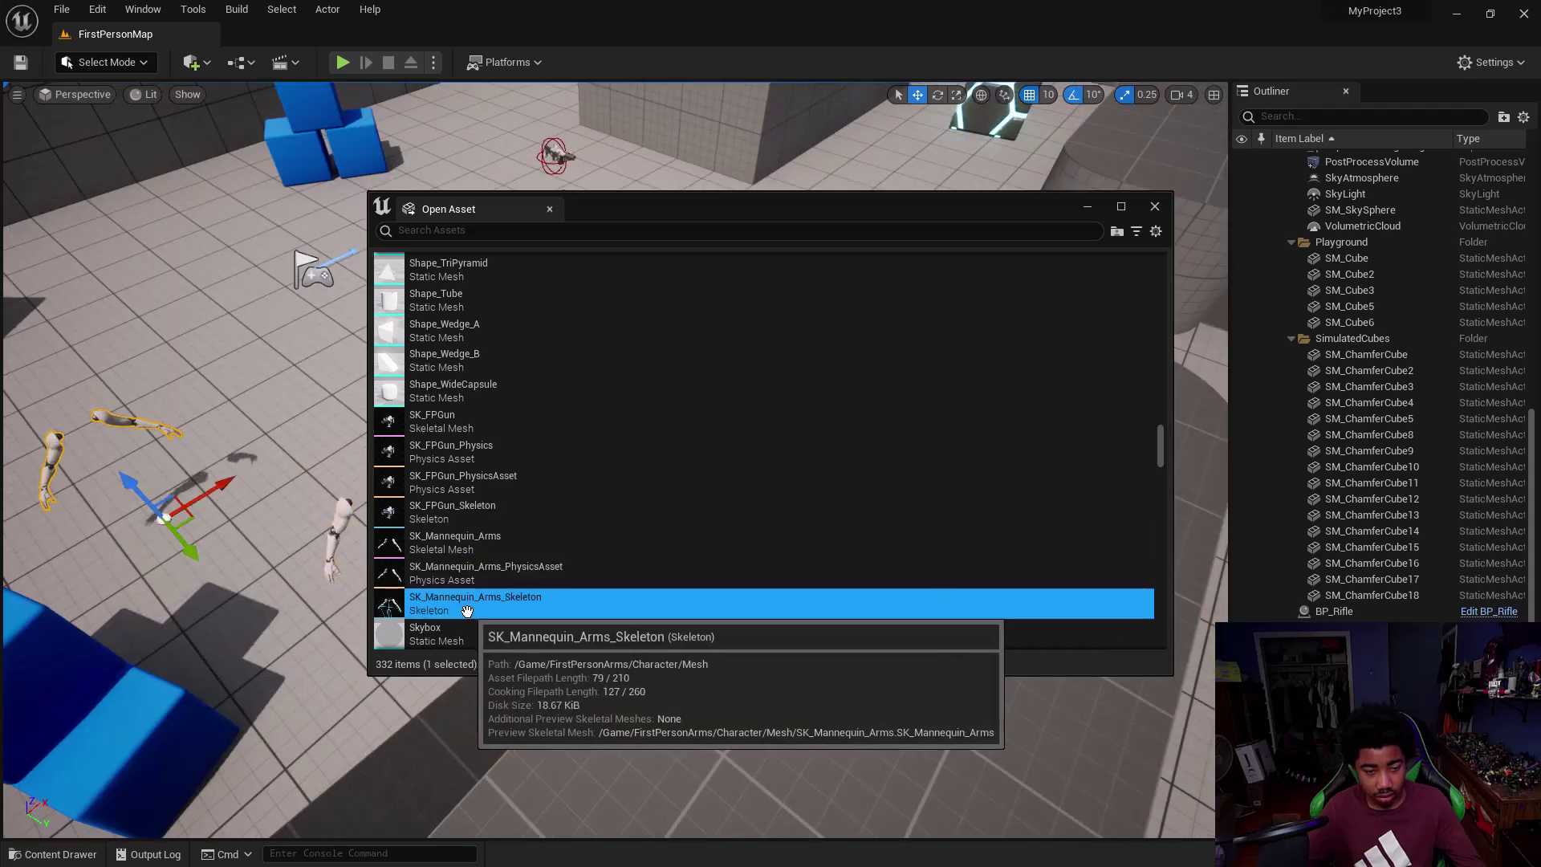
- Try out the SM_Arrows mesh and place SM_MatPreviewMesh_02 on the floor in front of the glowing hex-tile cube
{"action": "scroll", "coordinate": [549, 555], "scroll_direction": "down", "scroll_amount": 2}
{"action": "scroll", "coordinate": [549, 555], "scroll_direction": "down", "scroll_amount": 2}
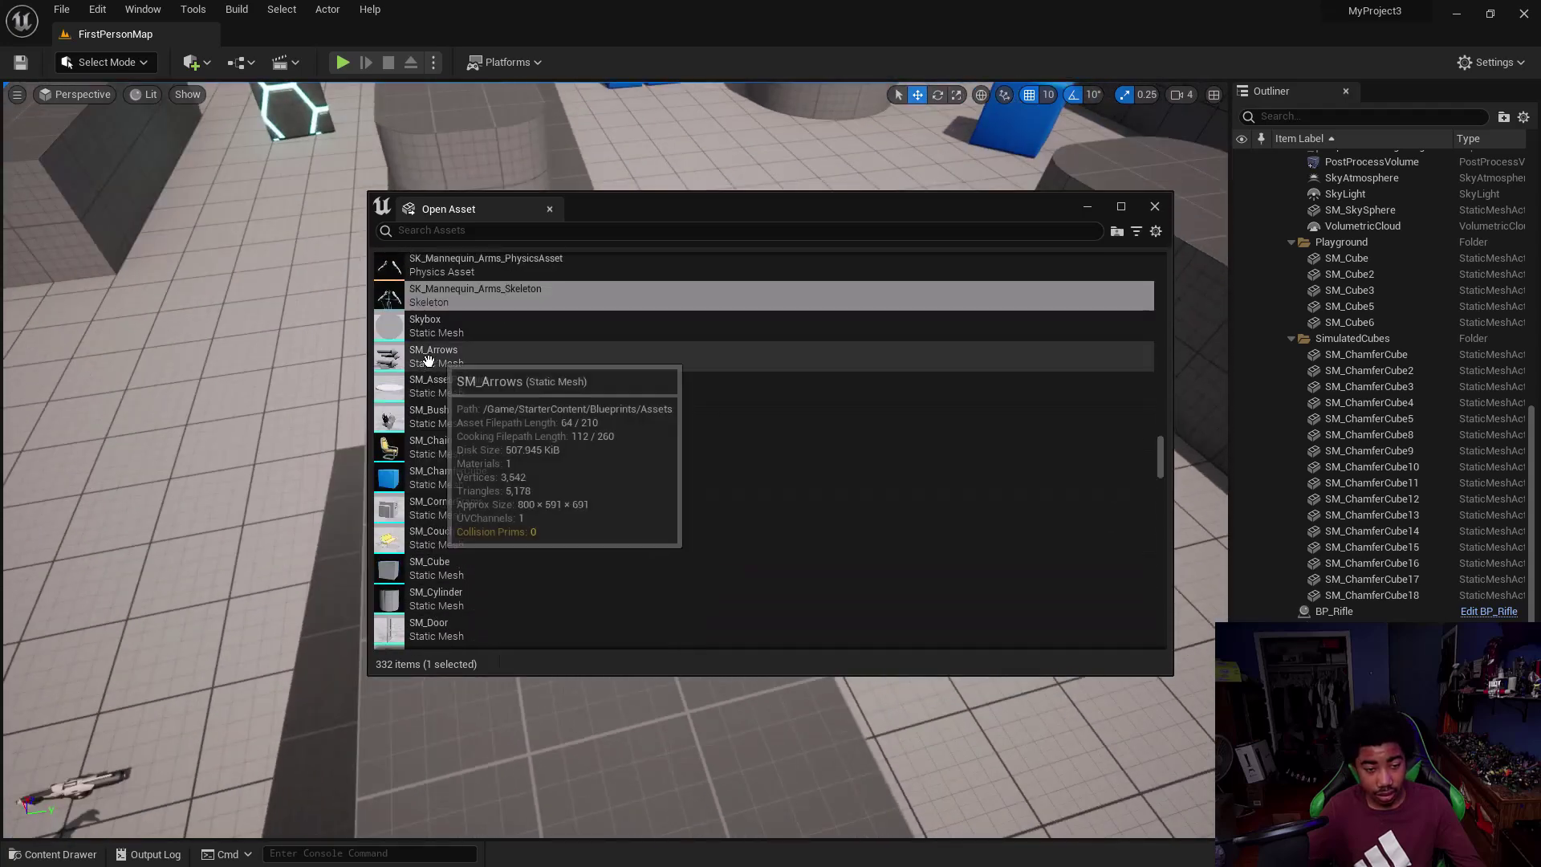
{"action": "left_click", "coordinate": [437, 354]}
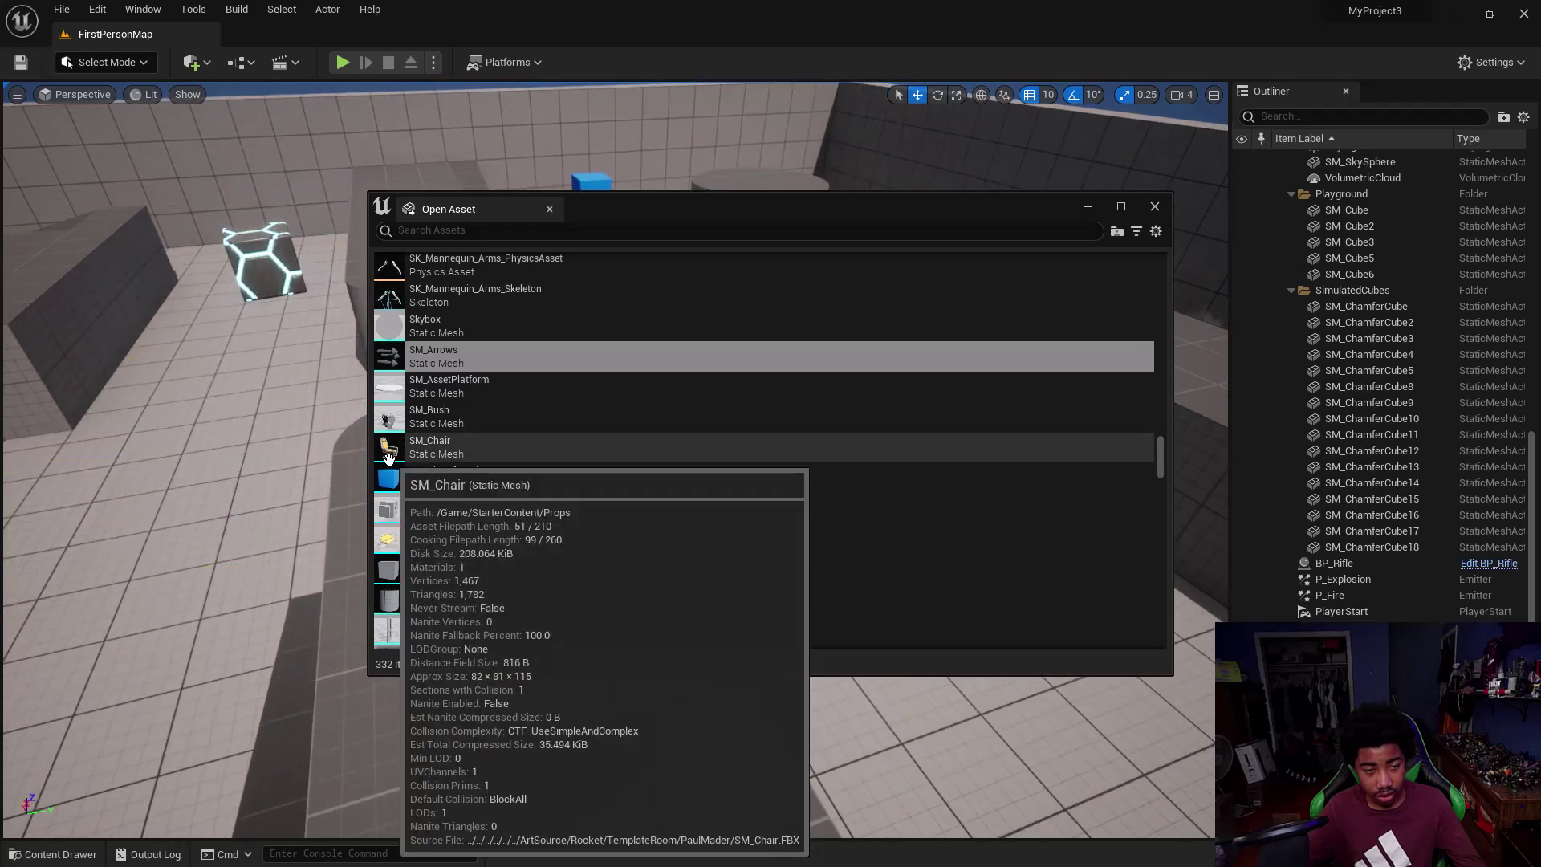
{"action": "scroll", "coordinate": [411, 454], "scroll_direction": "down", "scroll_amount": 2}
{"action": "scroll", "coordinate": [411, 455], "scroll_direction": "down", "scroll_amount": 5}
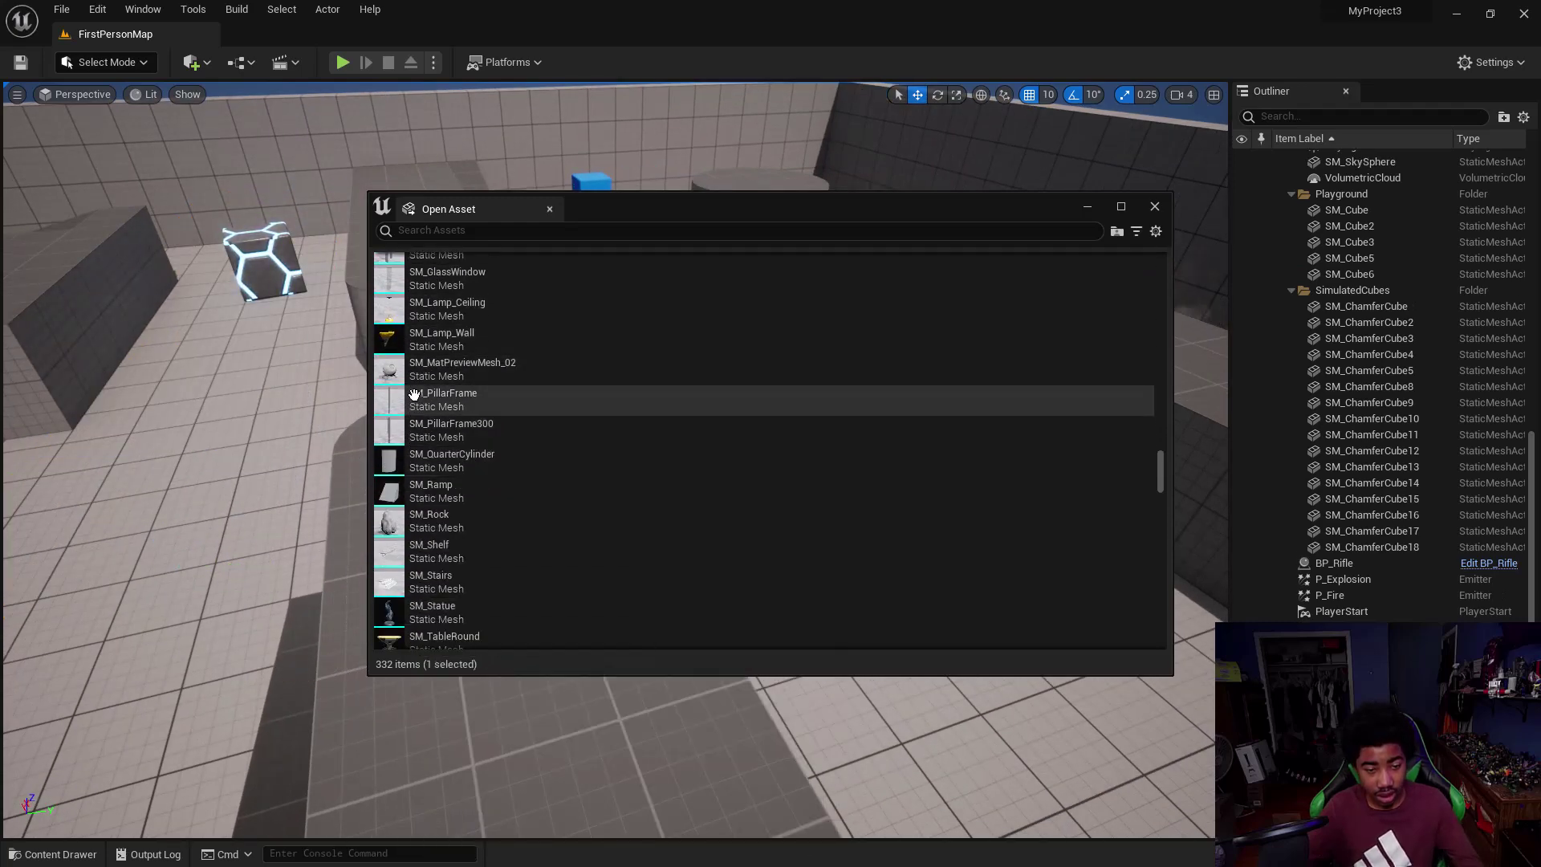
{"action": "left_click_drag", "start_coordinate": [434, 367], "coordinate": [231, 474]}
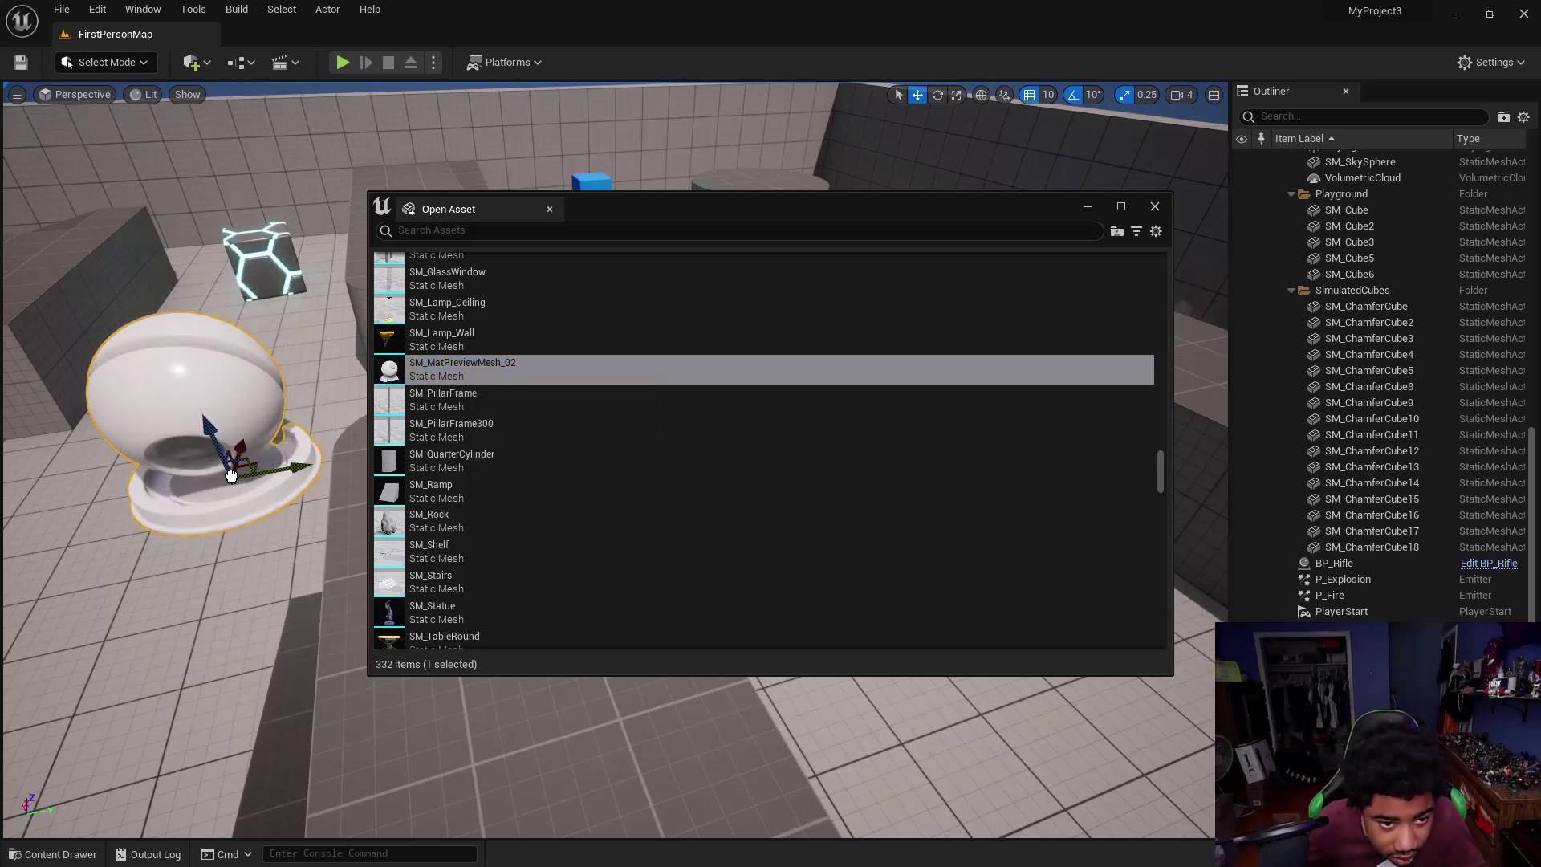
- Look through the remaining sound, texture and wall assets to the end of the list and close the asset window
{"action": "scroll", "coordinate": [427, 482], "scroll_direction": "down", "scroll_amount": 5}
{"action": "scroll", "coordinate": [427, 487], "scroll_direction": "down", "scroll_amount": 3}
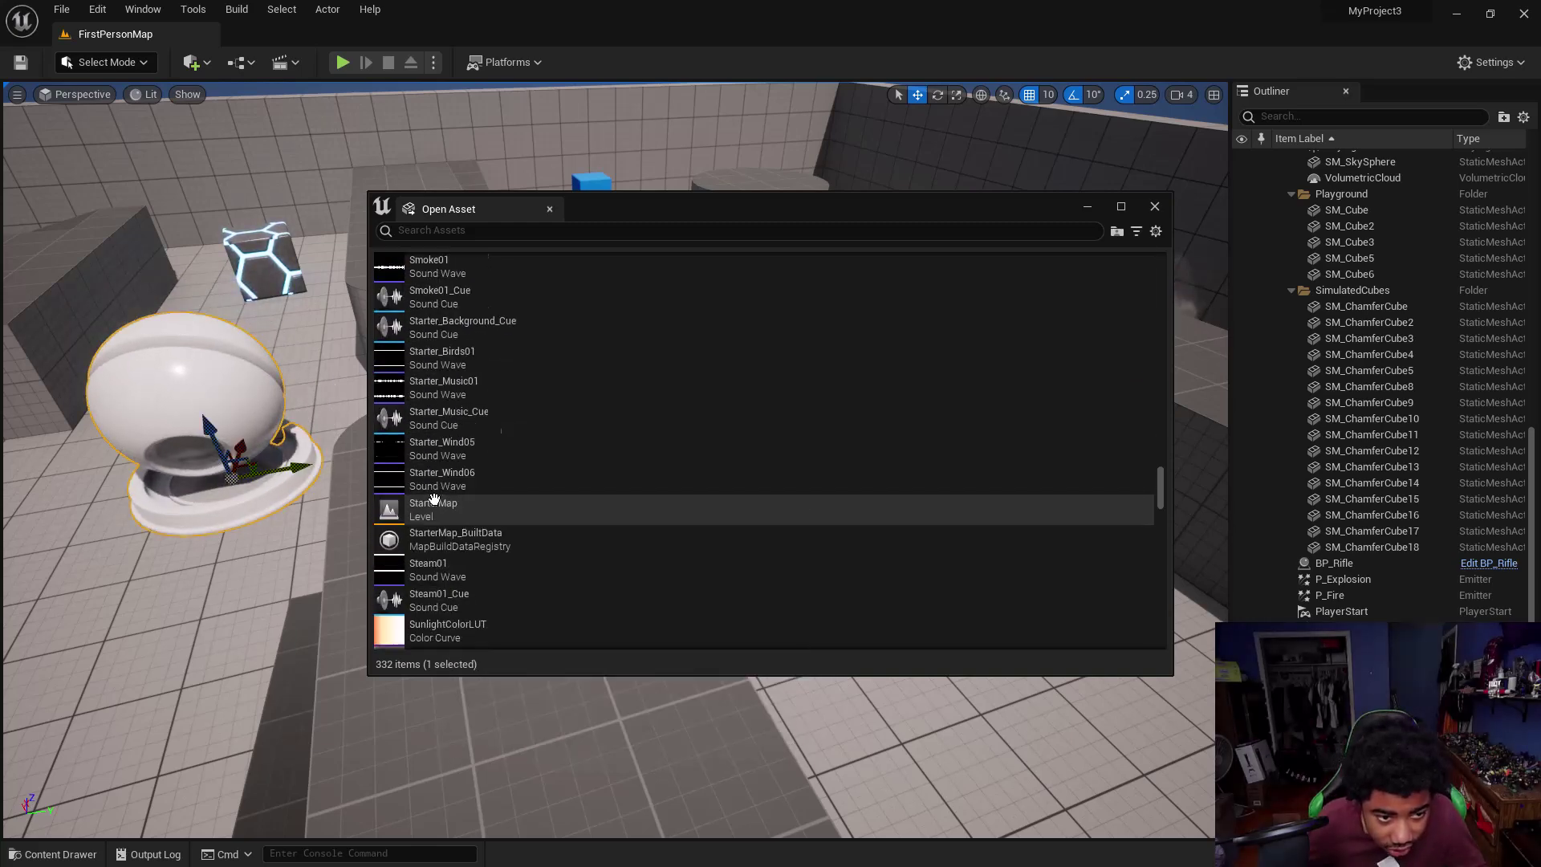
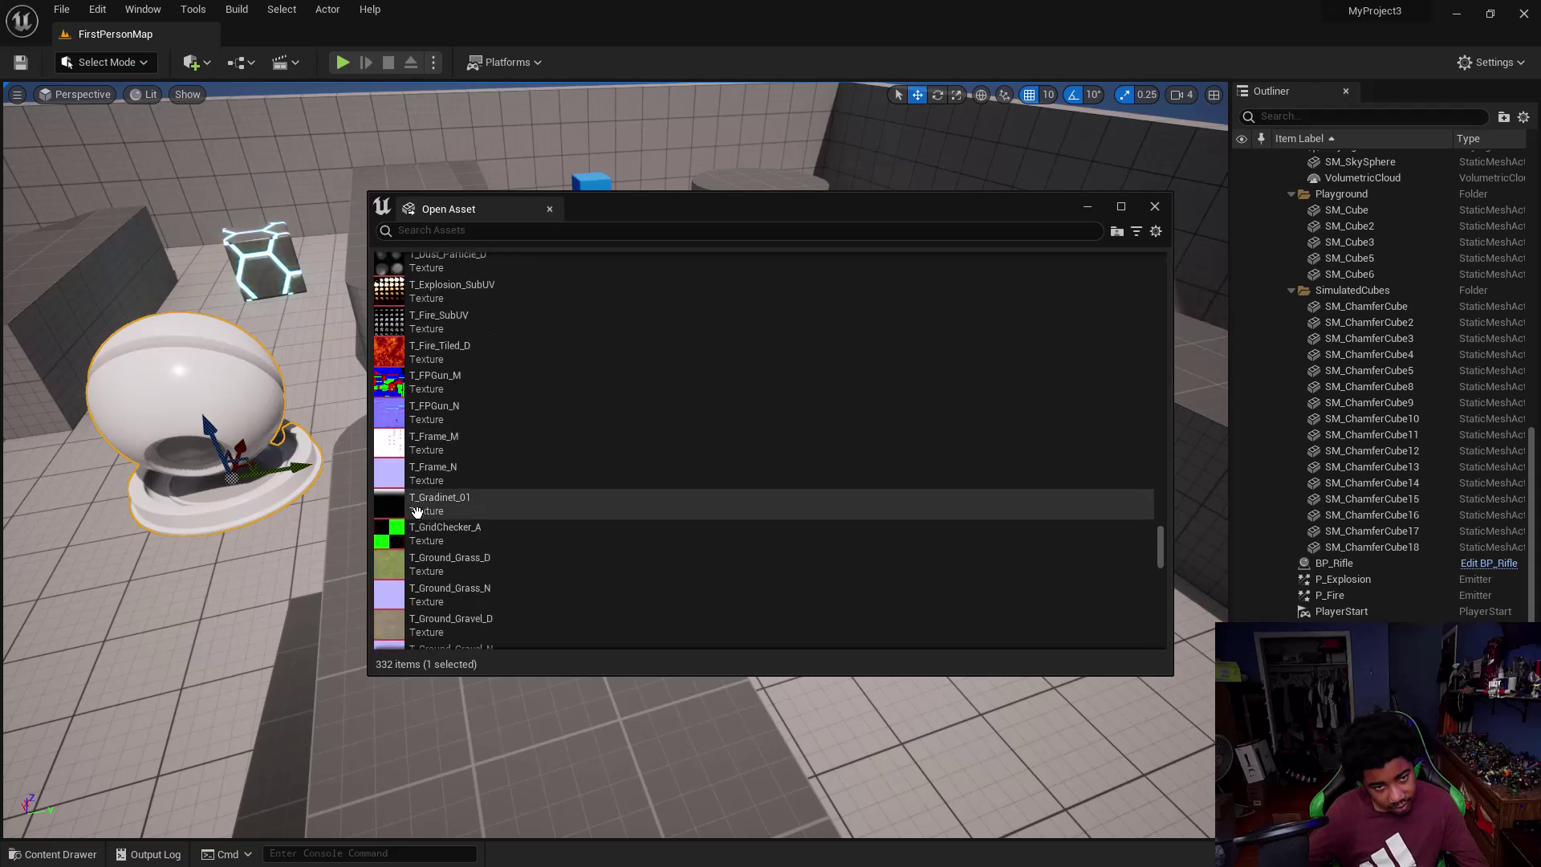
{"action": "scroll", "coordinate": [415, 512], "scroll_direction": "down", "scroll_amount": 2}
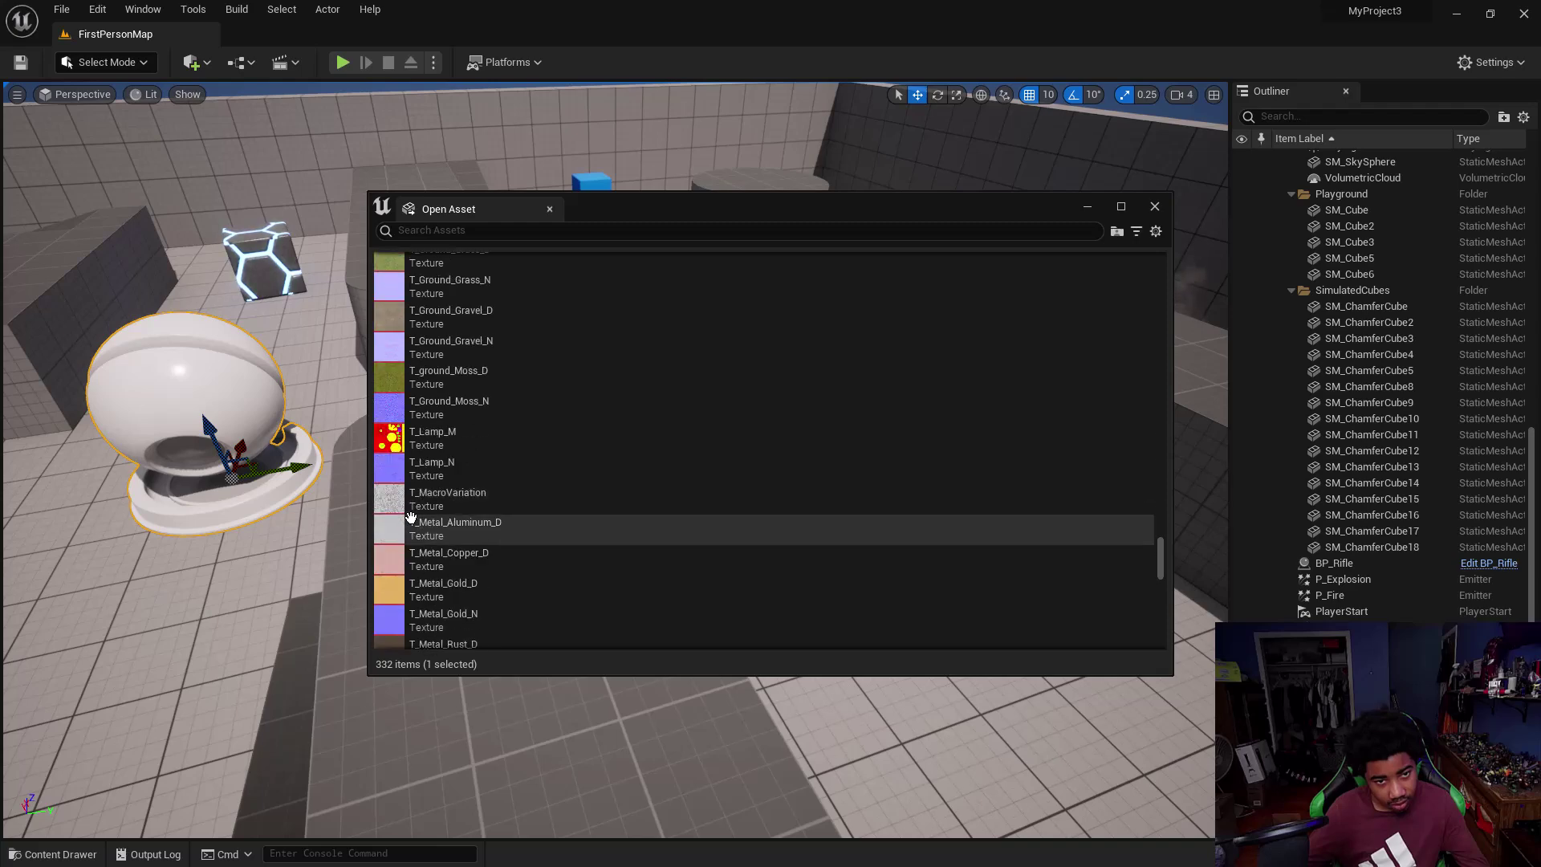
{"action": "scroll", "coordinate": [411, 515], "scroll_direction": "down", "scroll_amount": 10}
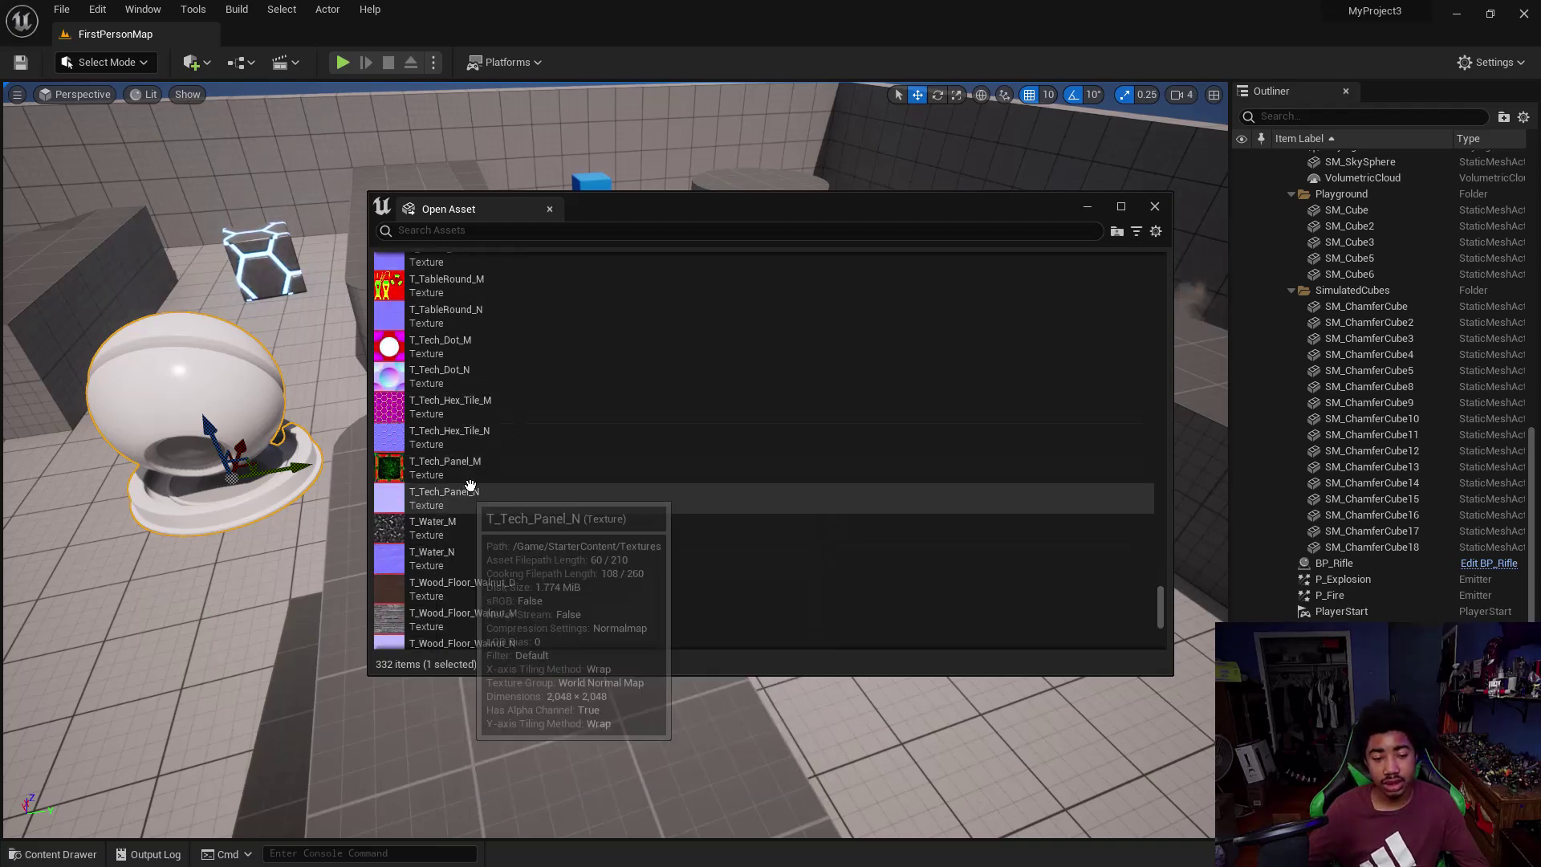
{"action": "scroll", "coordinate": [467, 490], "scroll_direction": "down", "scroll_amount": 12}
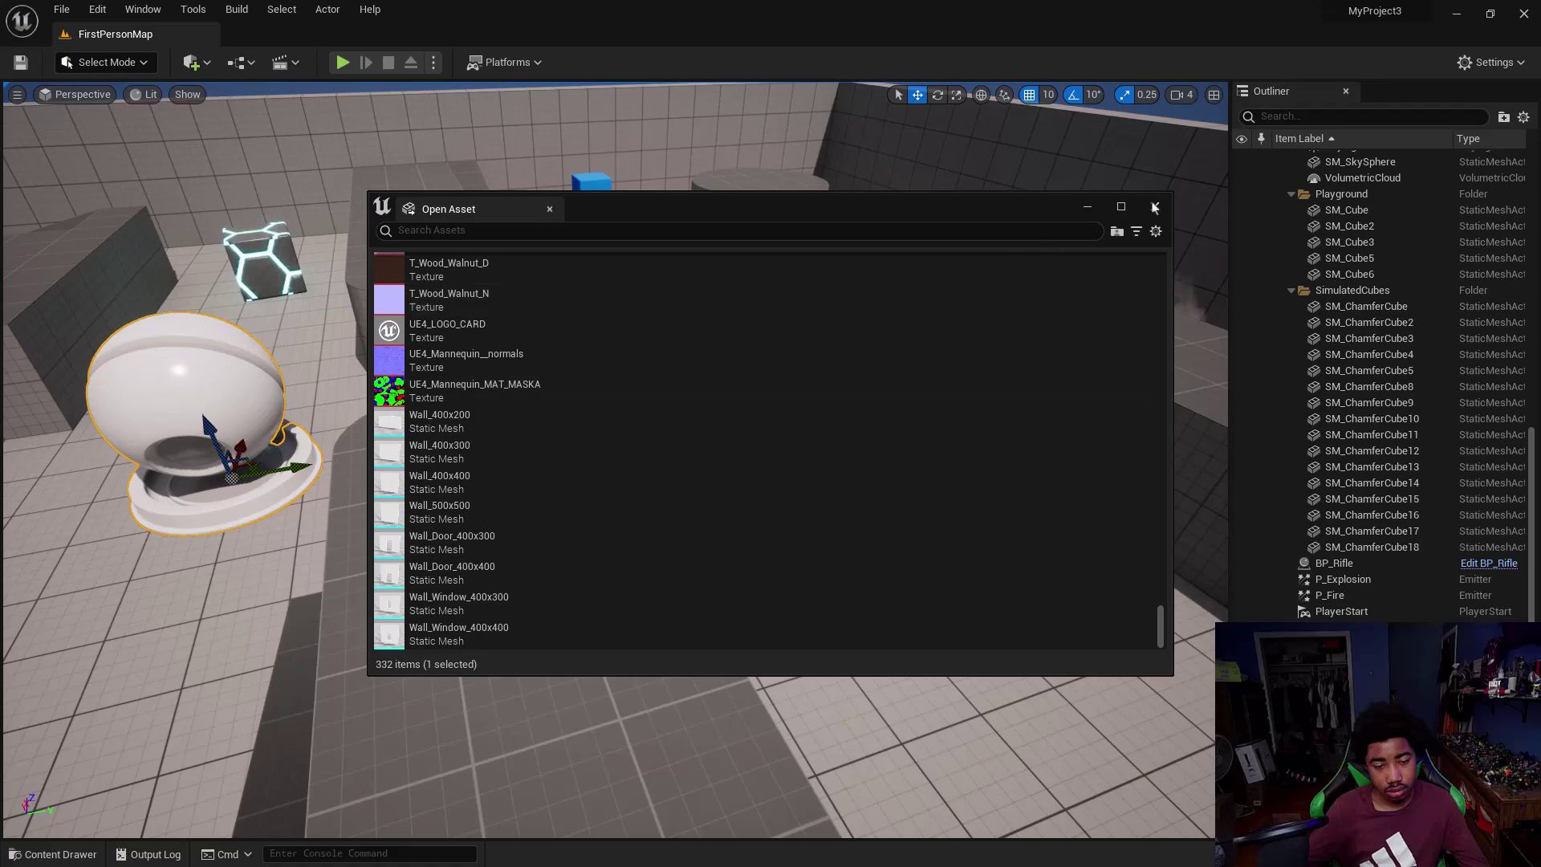
{"action": "left_click", "coordinate": [1154, 207]}
- Examine the placed fire, sparks and explosion effects and the white sphere along the dark wall
{"action": "right_click_drag", "start_coordinate": [586, 313], "coordinate": [1015, 389]}
{"action": "key", "text": "w"}
{"action": "key", "text": "d"}
{"action": "key", "text": "w"}
{"action": "left_click", "coordinate": [606, 466]}
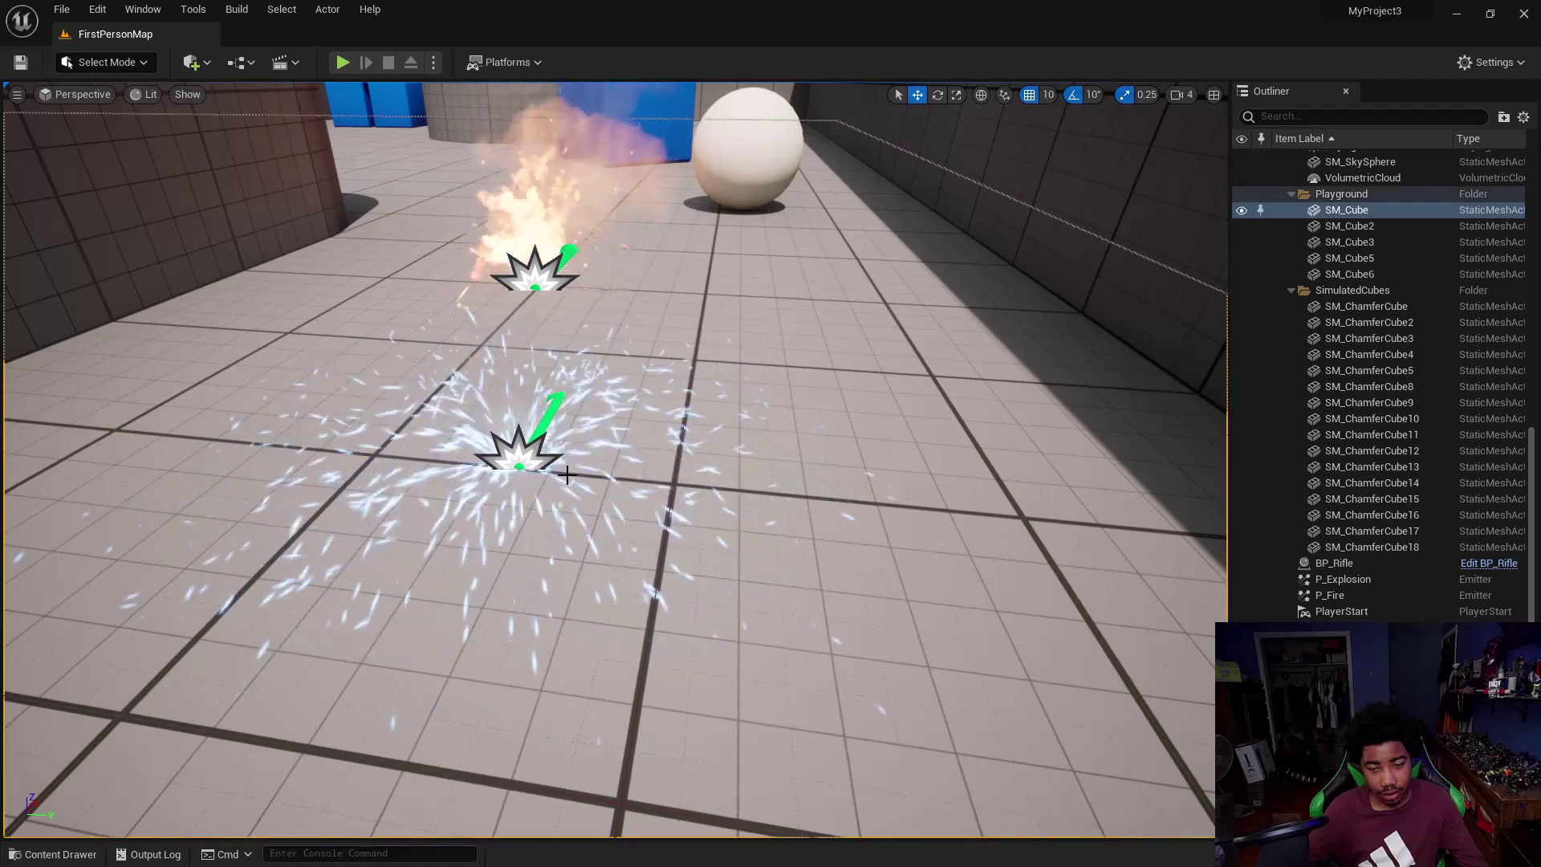
{"action": "mouse_move", "coordinate": [381, 257]}
{"action": "right_mouse_down"}
{"action": "mouse_move", "coordinate": [381, 158]}
{"action": "mouse_move", "coordinate": [417, 192]}
{"action": "mouse_move", "coordinate": [381, 241]}
{"action": "right_mouse_up"}
{"action": "left_click", "coordinate": [380, 159]}
{"action": "right_click_drag", "start_coordinate": [381, 158], "coordinate": [214, 137]}
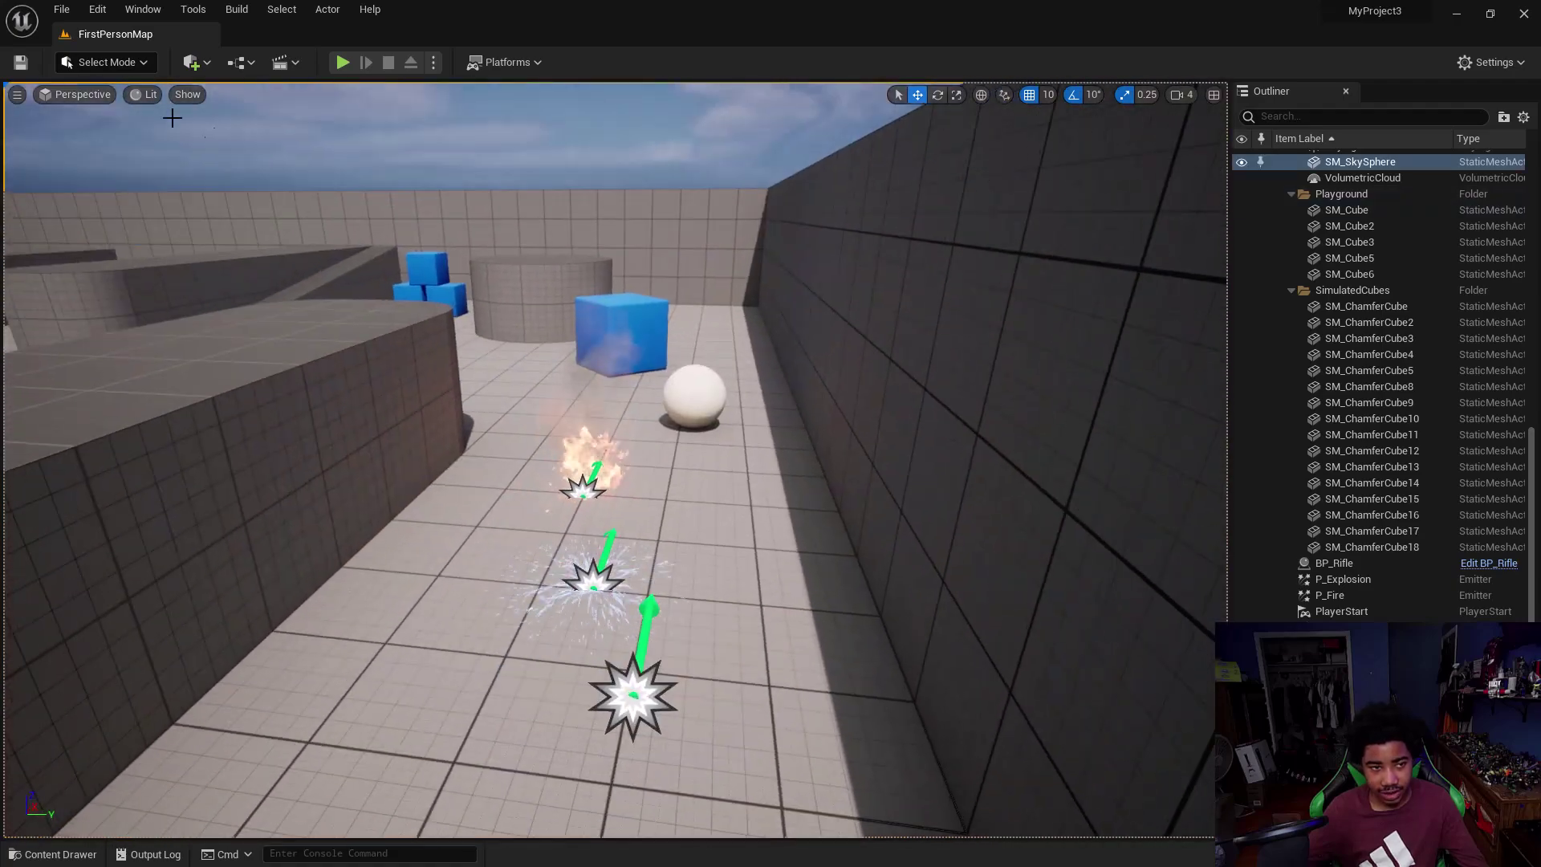
- Try switching the viewport's Atmosphere and Collision show flags and restore each of them
{"action": "left_click", "coordinate": [190, 97]}
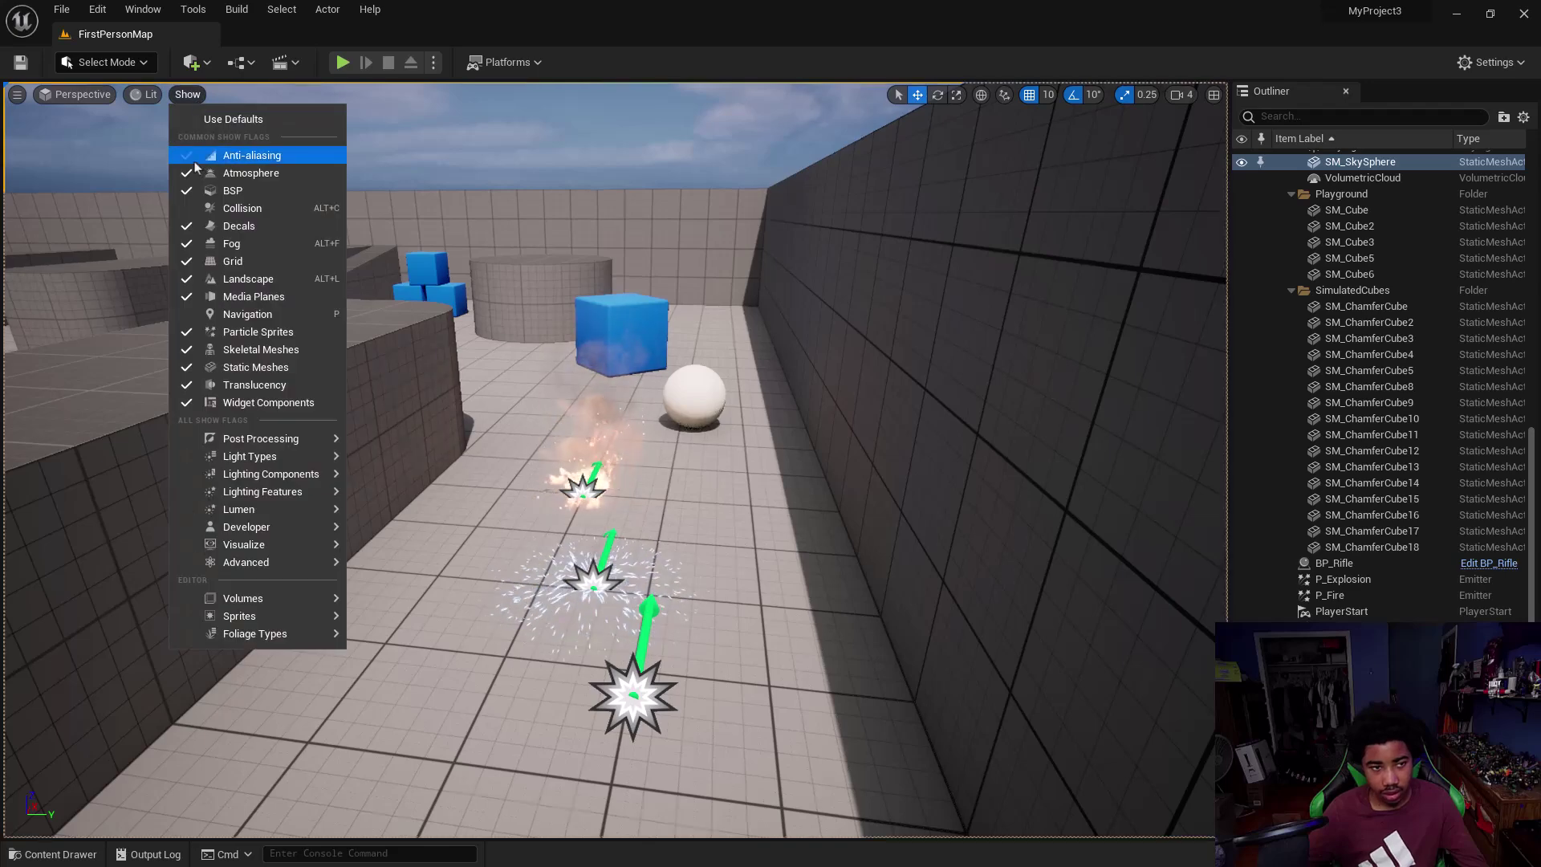
{"action": "left_click", "coordinate": [190, 179]}
{"action": "left_click", "coordinate": [191, 179]}
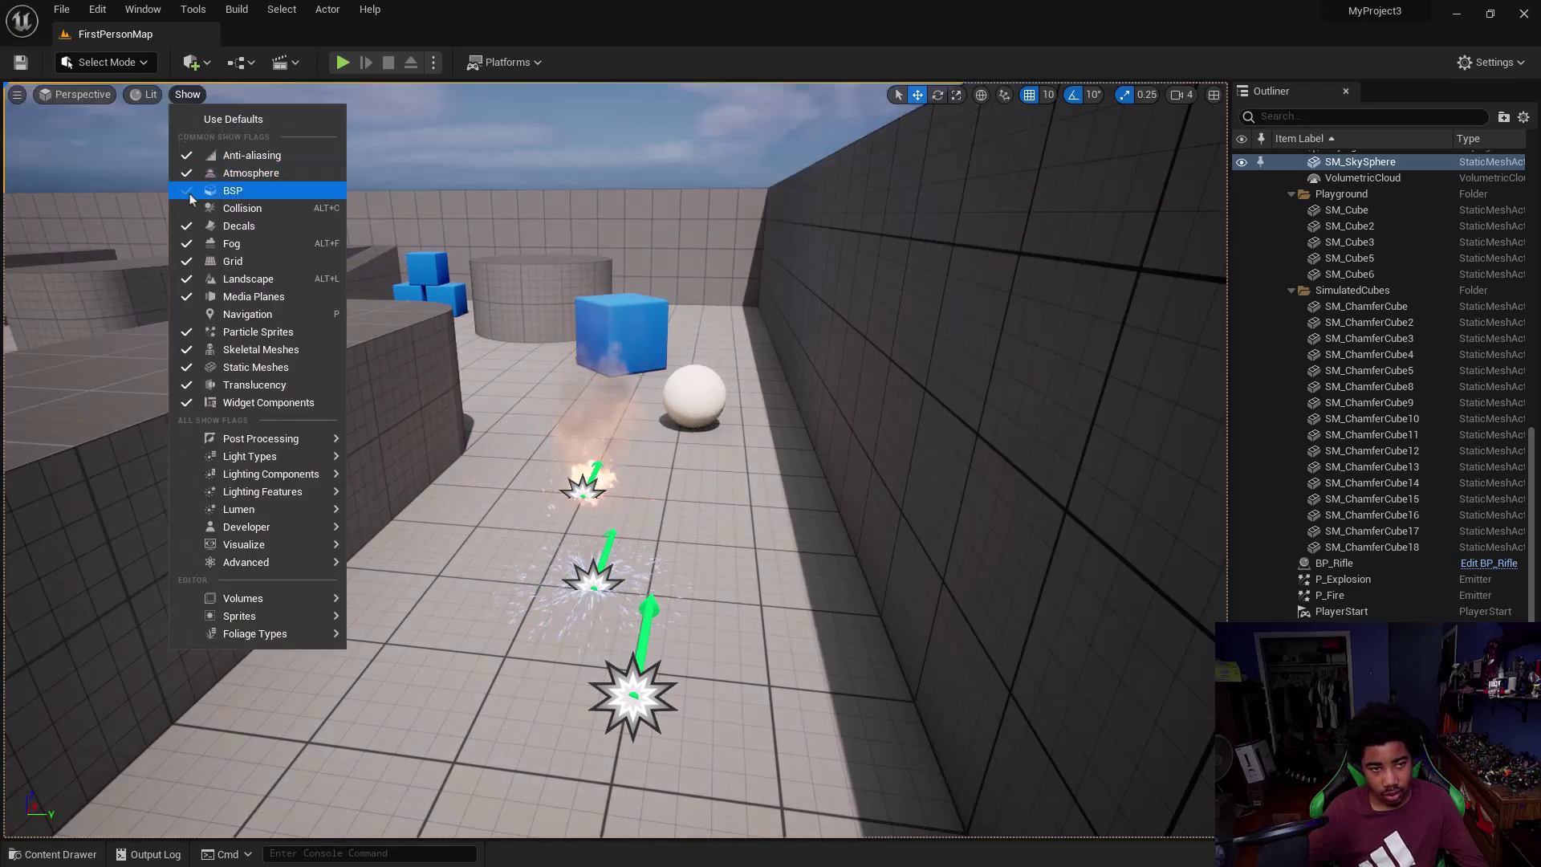
{"action": "left_click", "coordinate": [196, 210]}
{"action": "right_click_drag", "start_coordinate": [196, 212], "coordinate": [178, 98]}
{"action": "left_click", "coordinate": [187, 94]}
{"action": "left_click", "coordinate": [240, 208]}
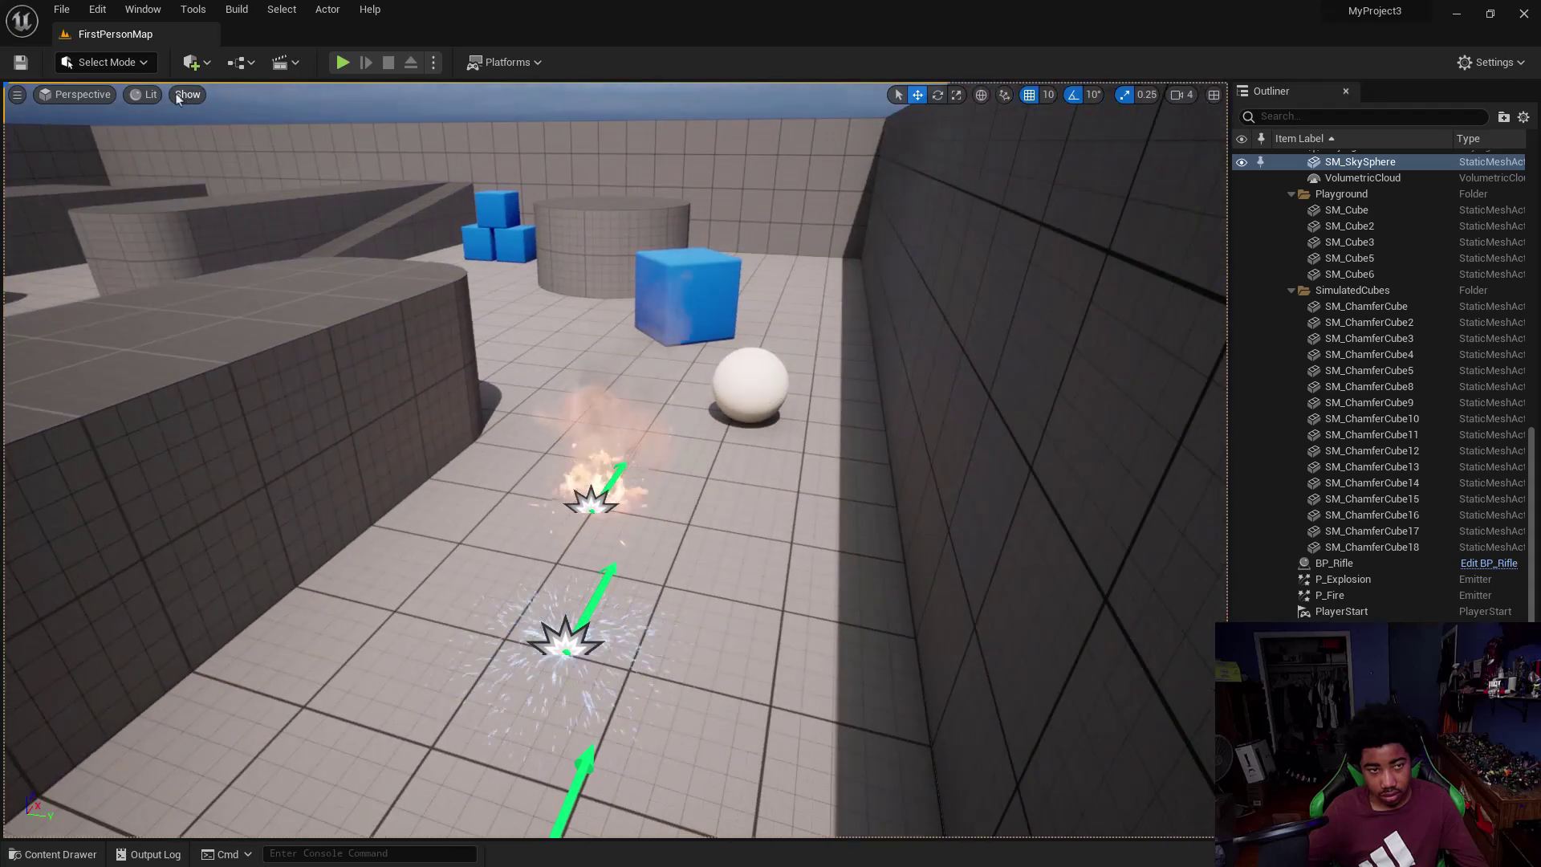
- Turn off the display of decals in the viewport
{"action": "left_click", "coordinate": [188, 94]}
{"action": "left_click", "coordinate": [213, 228]}
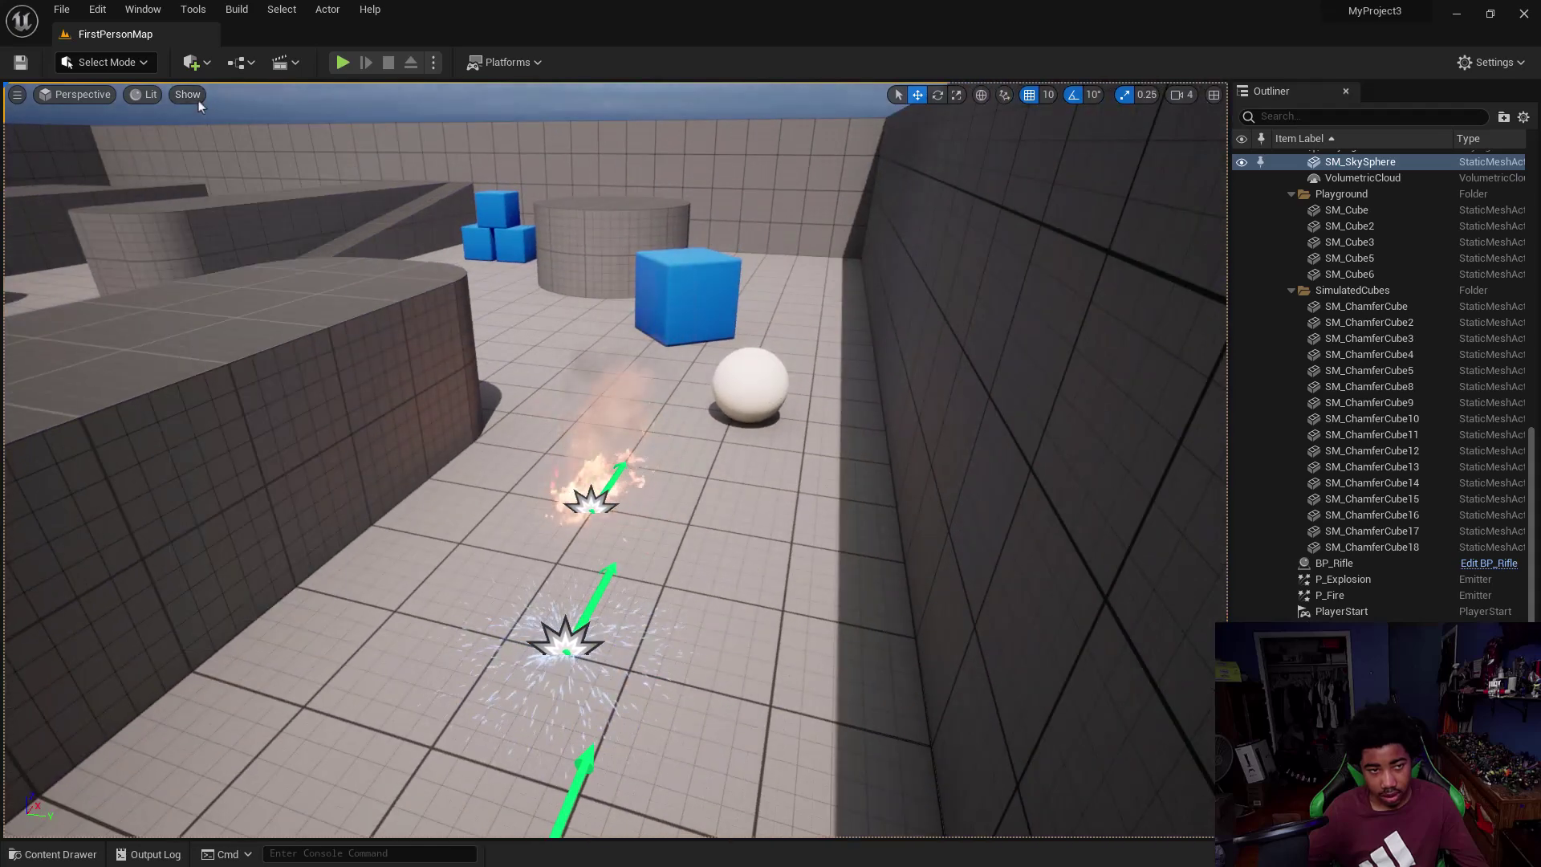
- Restore the display of decals in the viewport and try switching its Fog show flag off and back on
{"action": "left_click", "coordinate": [193, 96]}
{"action": "left_click", "coordinate": [235, 231]}
{"action": "left_click", "coordinate": [196, 95]}
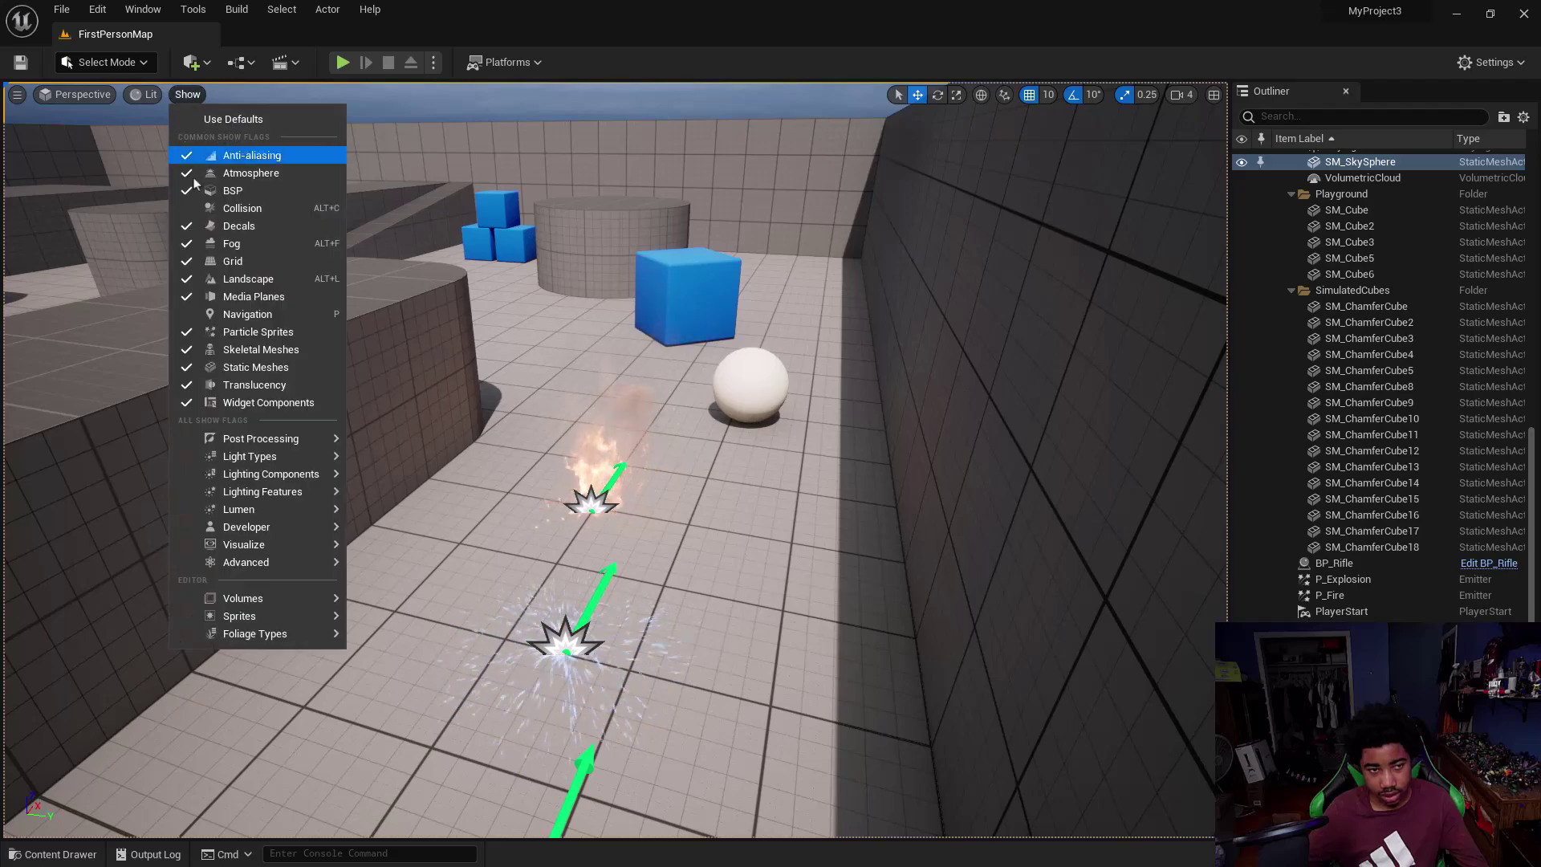
{"action": "left_click", "coordinate": [215, 244]}
{"action": "right_click_drag", "start_coordinate": [213, 249], "coordinate": [231, 305]}
{"action": "left_click", "coordinate": [188, 94]}
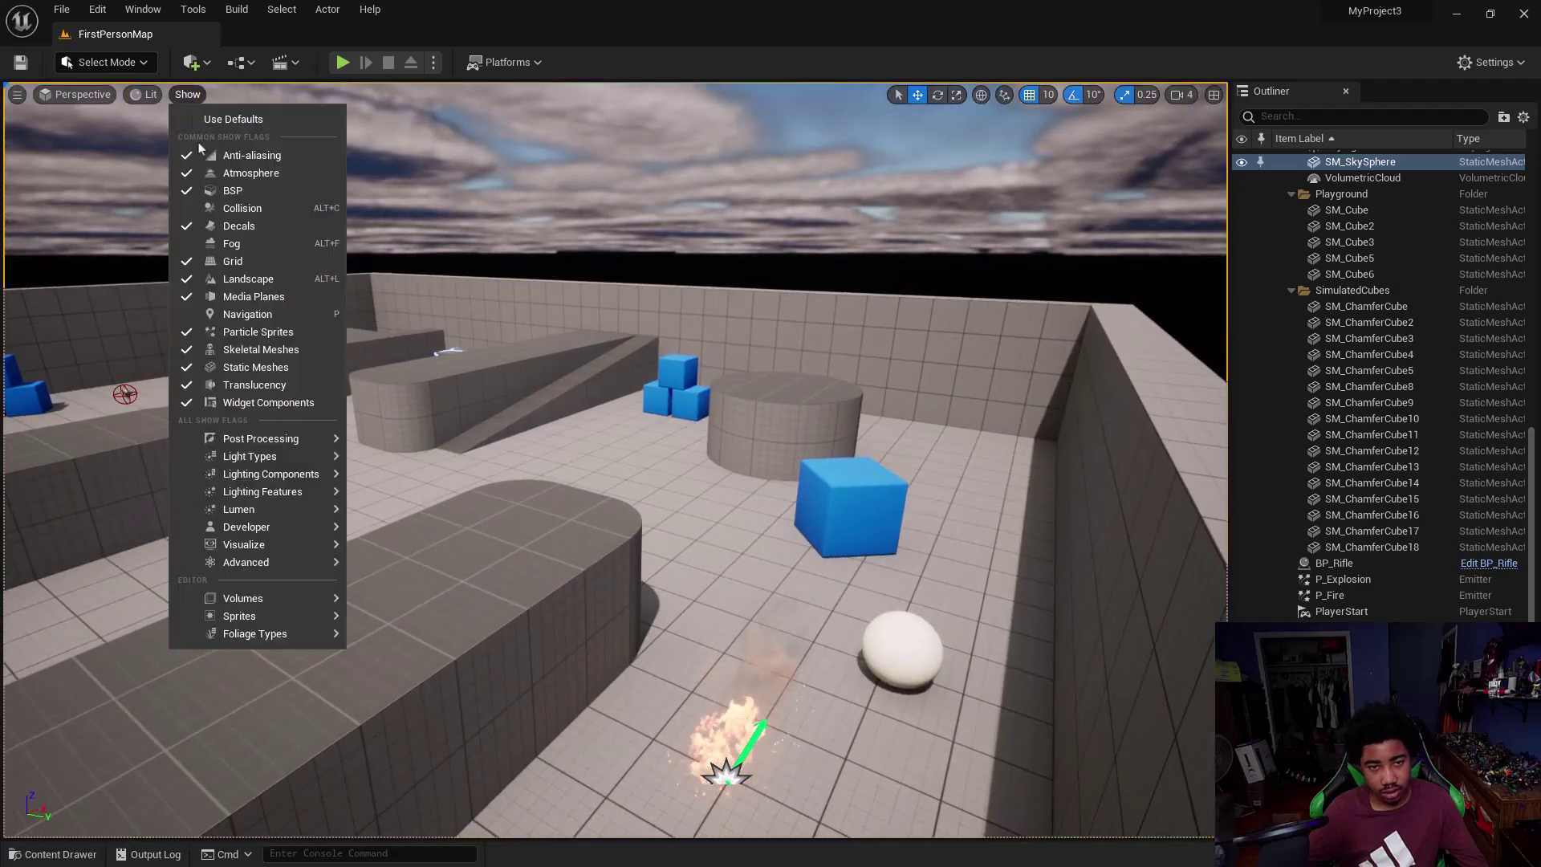
{"action": "left_click", "coordinate": [231, 244]}
{"action": "right_click_drag", "start_coordinate": [231, 244], "coordinate": [180, 173]}
- Turn off the display of the grid in the viewport
{"action": "left_click", "coordinate": [187, 95]}
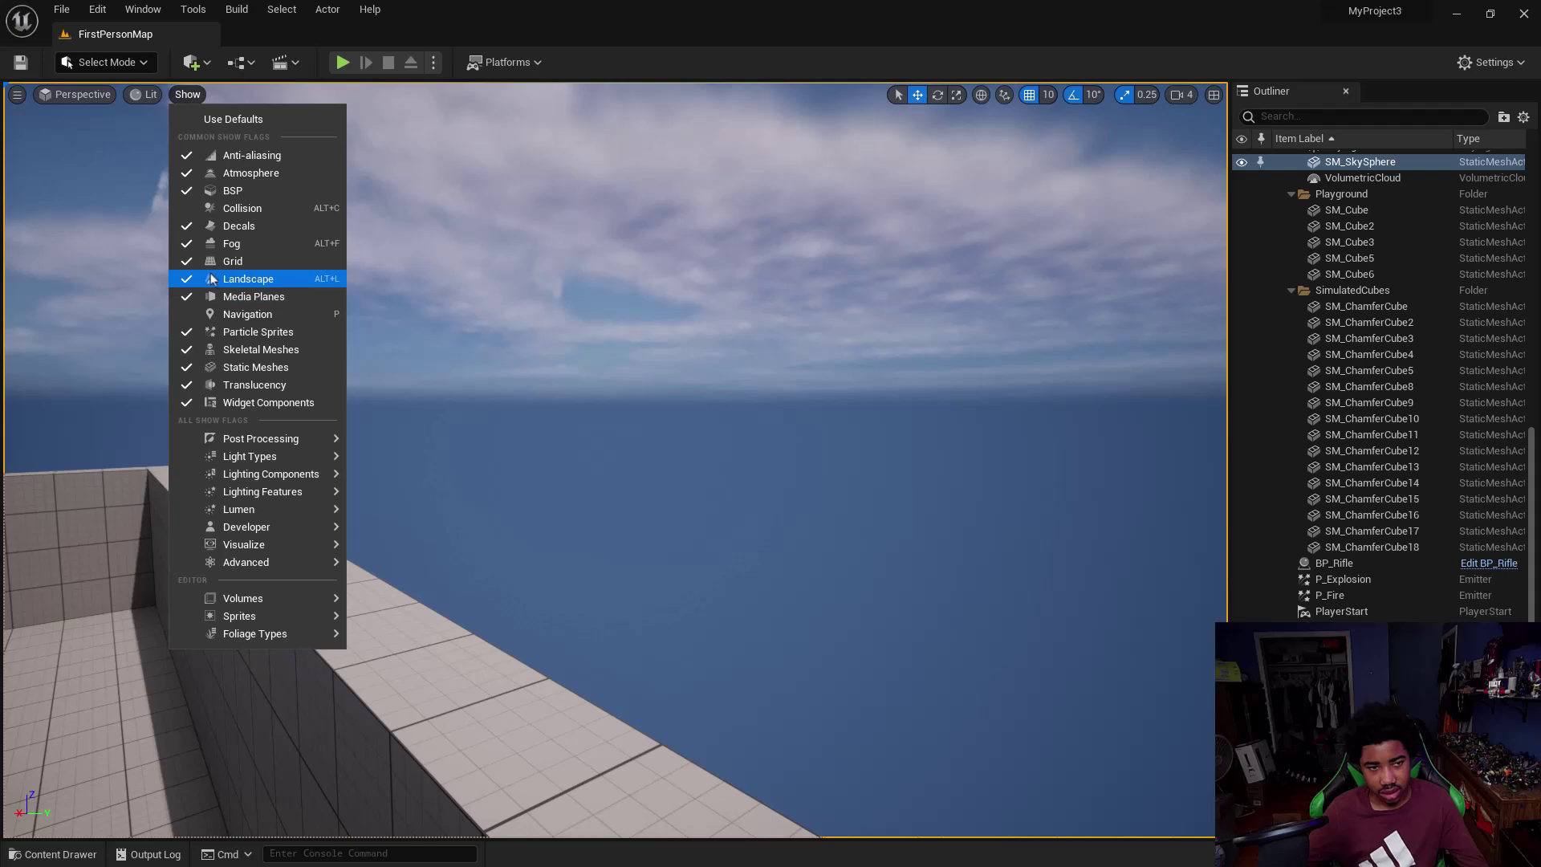
{"action": "left_click", "coordinate": [217, 262]}
{"action": "right_click_drag", "start_coordinate": [220, 265], "coordinate": [206, 104]}
- Try switching off the viewport's Landscape and Media Planes show flags and restore each of them
{"action": "left_click", "coordinate": [190, 96]}
{"action": "left_click", "coordinate": [259, 281]}
{"action": "left_click", "coordinate": [187, 95]}
{"action": "left_click", "coordinate": [240, 281]}
{"action": "left_click", "coordinate": [187, 95]}
{"action": "left_click", "coordinate": [231, 299]}
{"action": "left_click", "coordinate": [187, 95]}
{"action": "left_click", "coordinate": [233, 297]}
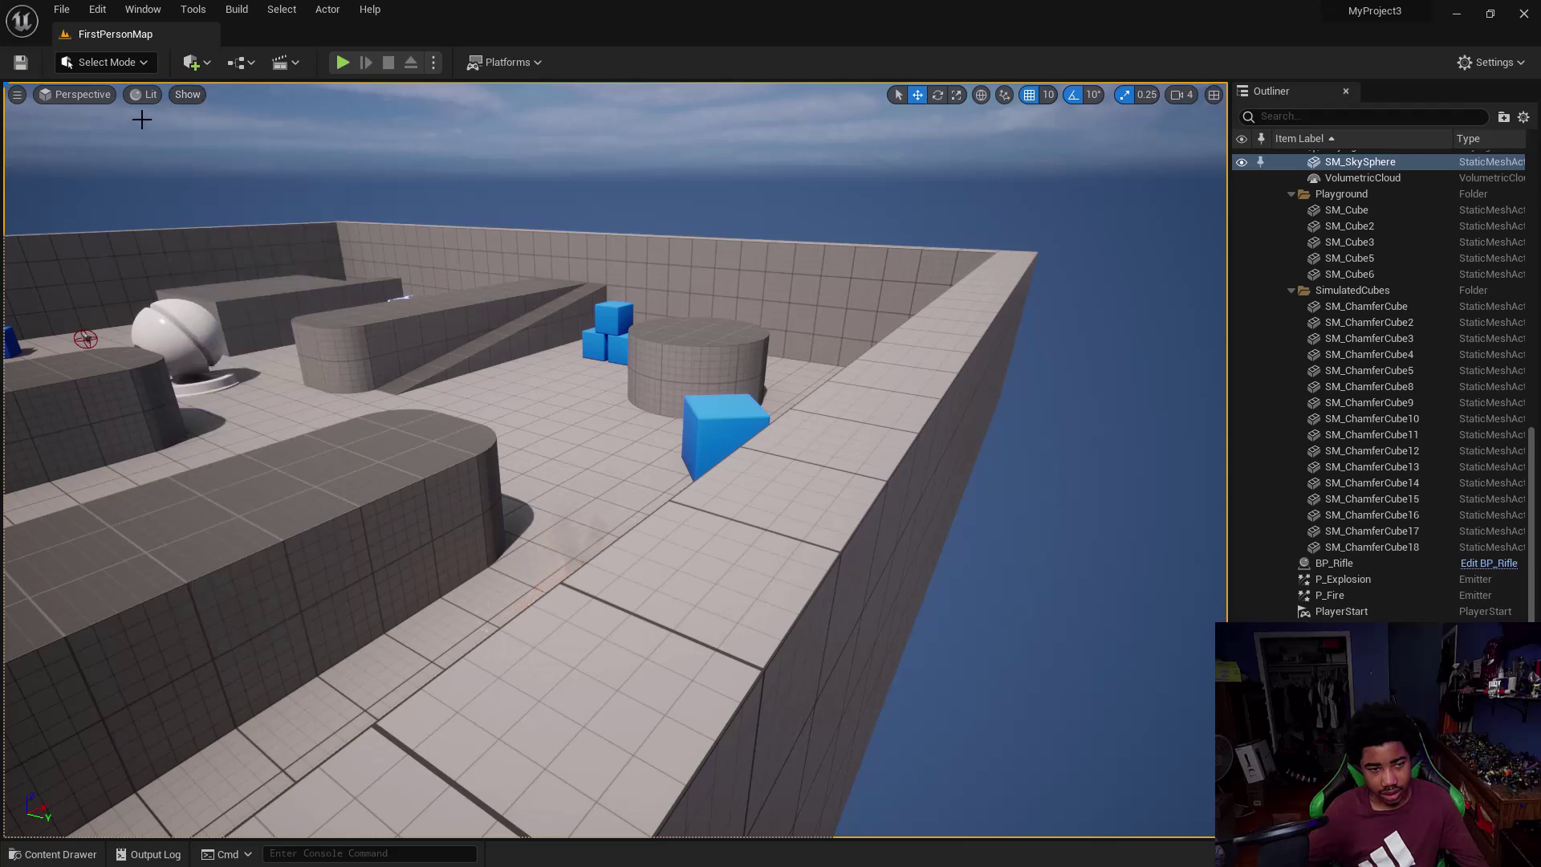
- Try switching the viewport's Navigation and Particle Sprites show flags while viewing the placed effects, and restore both
{"action": "left_click", "coordinate": [188, 96]}
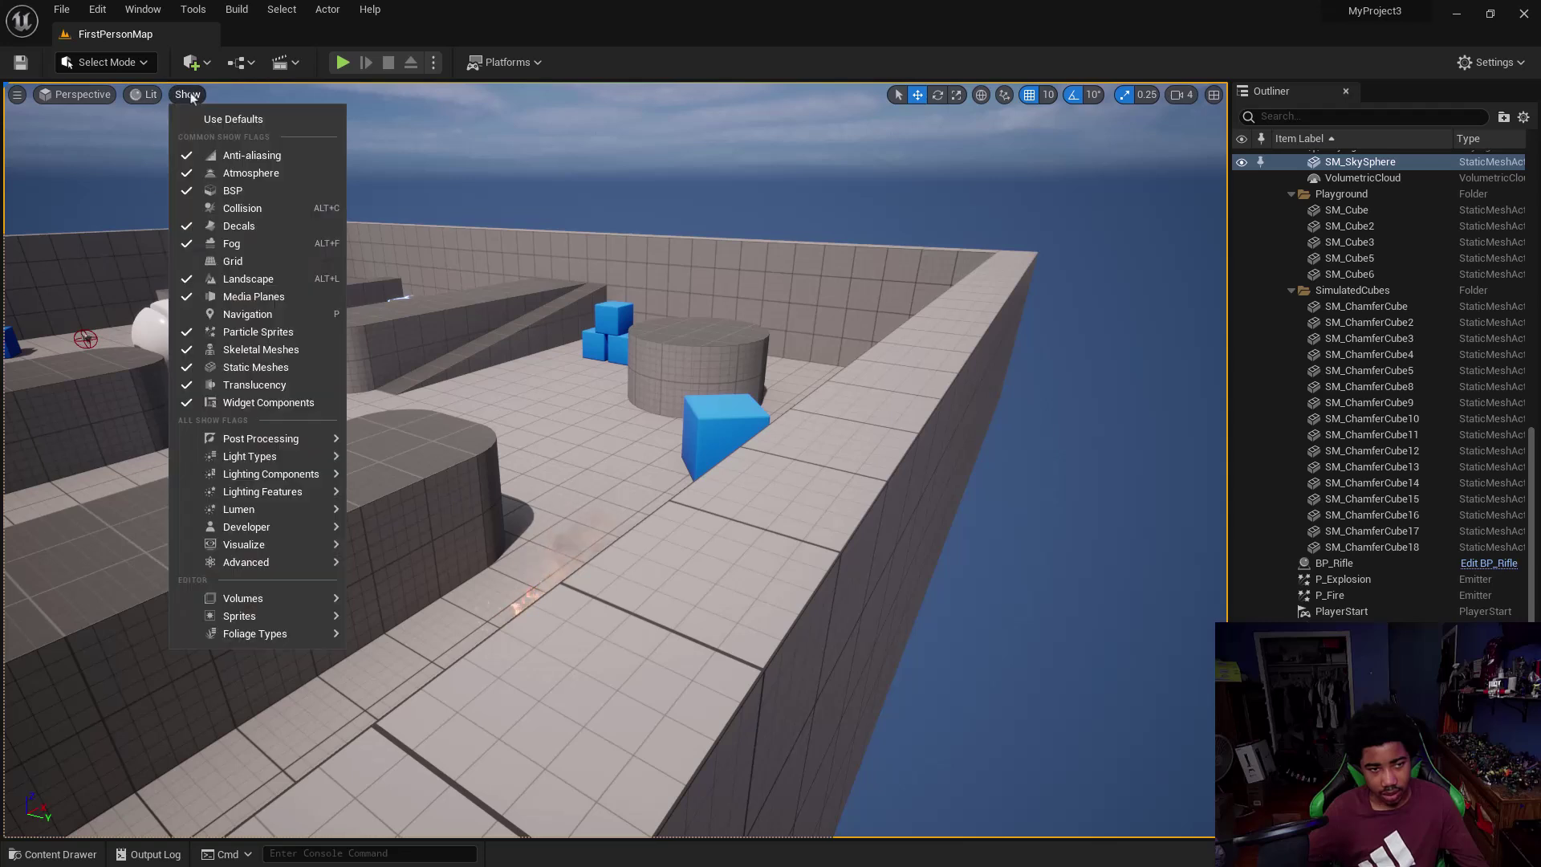
{"action": "left_click", "coordinate": [247, 316]}
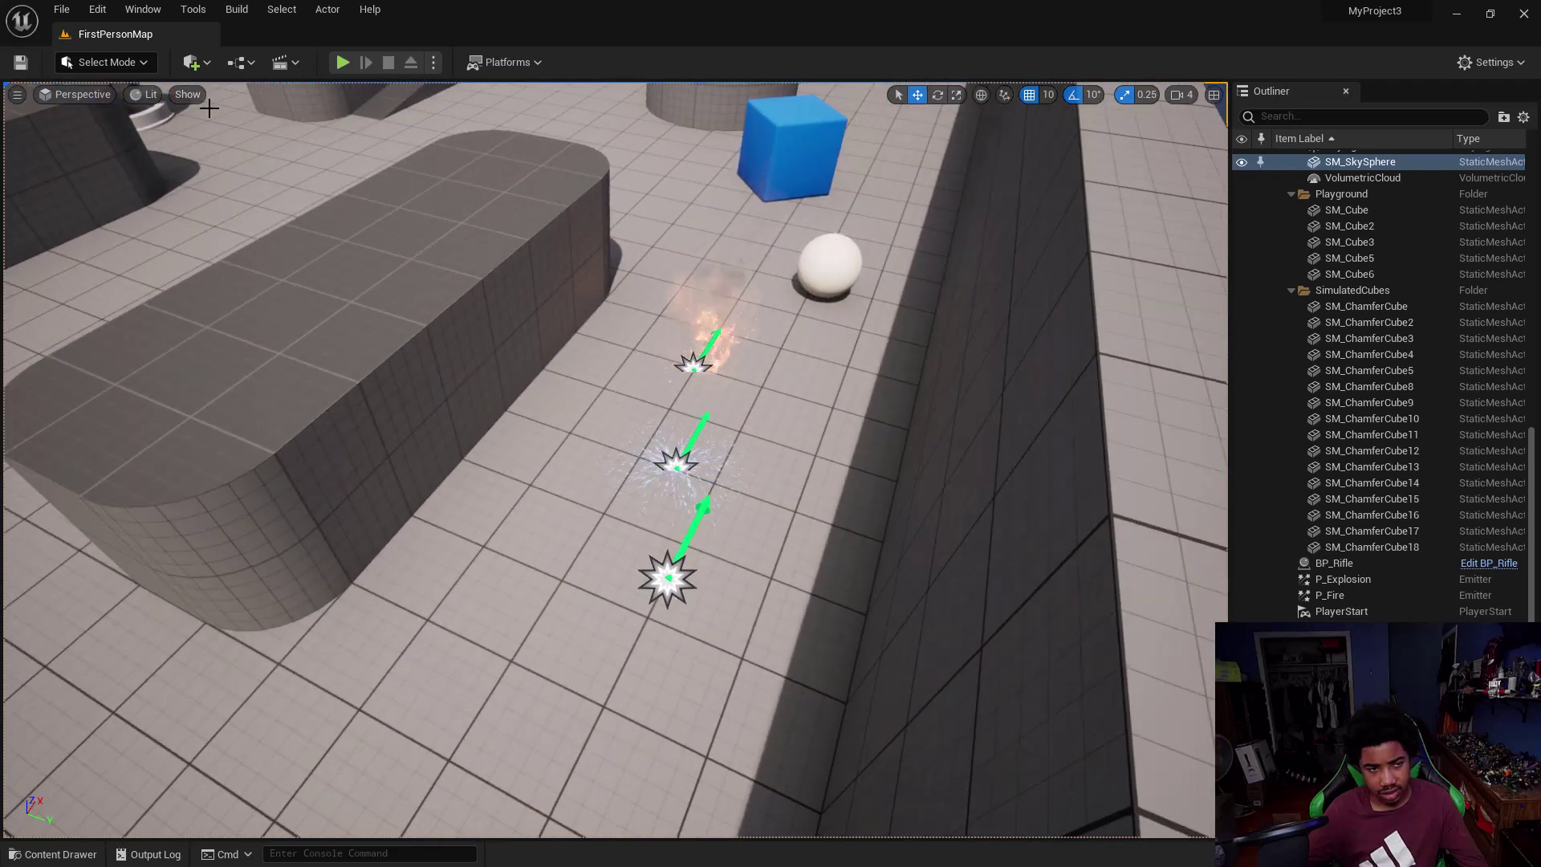
{"action": "left_click", "coordinate": [188, 96]}
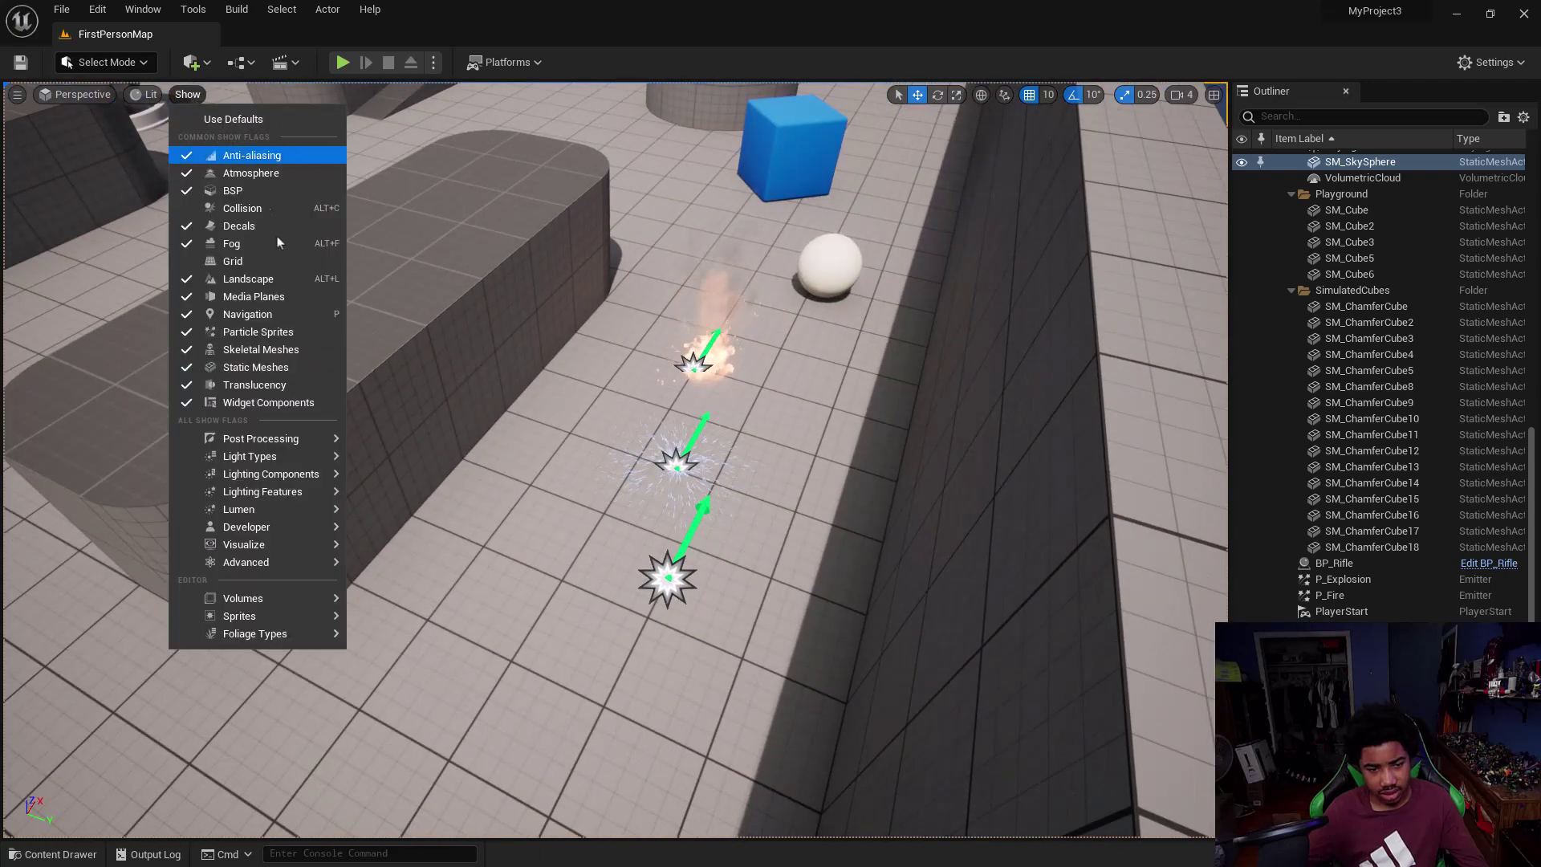
{"action": "left_click", "coordinate": [251, 315]}
{"action": "left_click", "coordinate": [189, 97]}
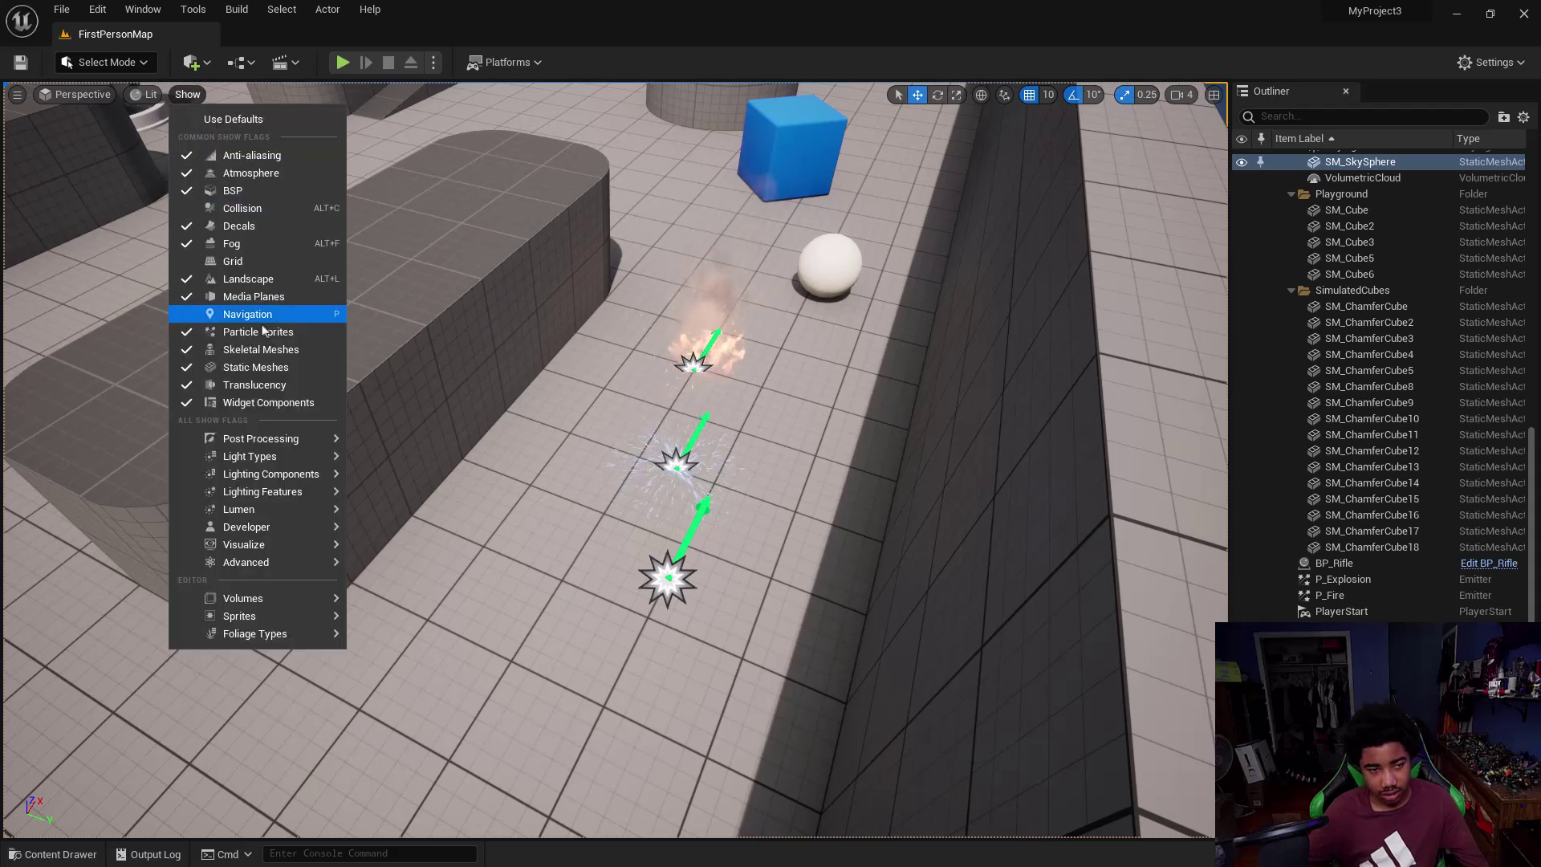
{"action": "left_click", "coordinate": [262, 331]}
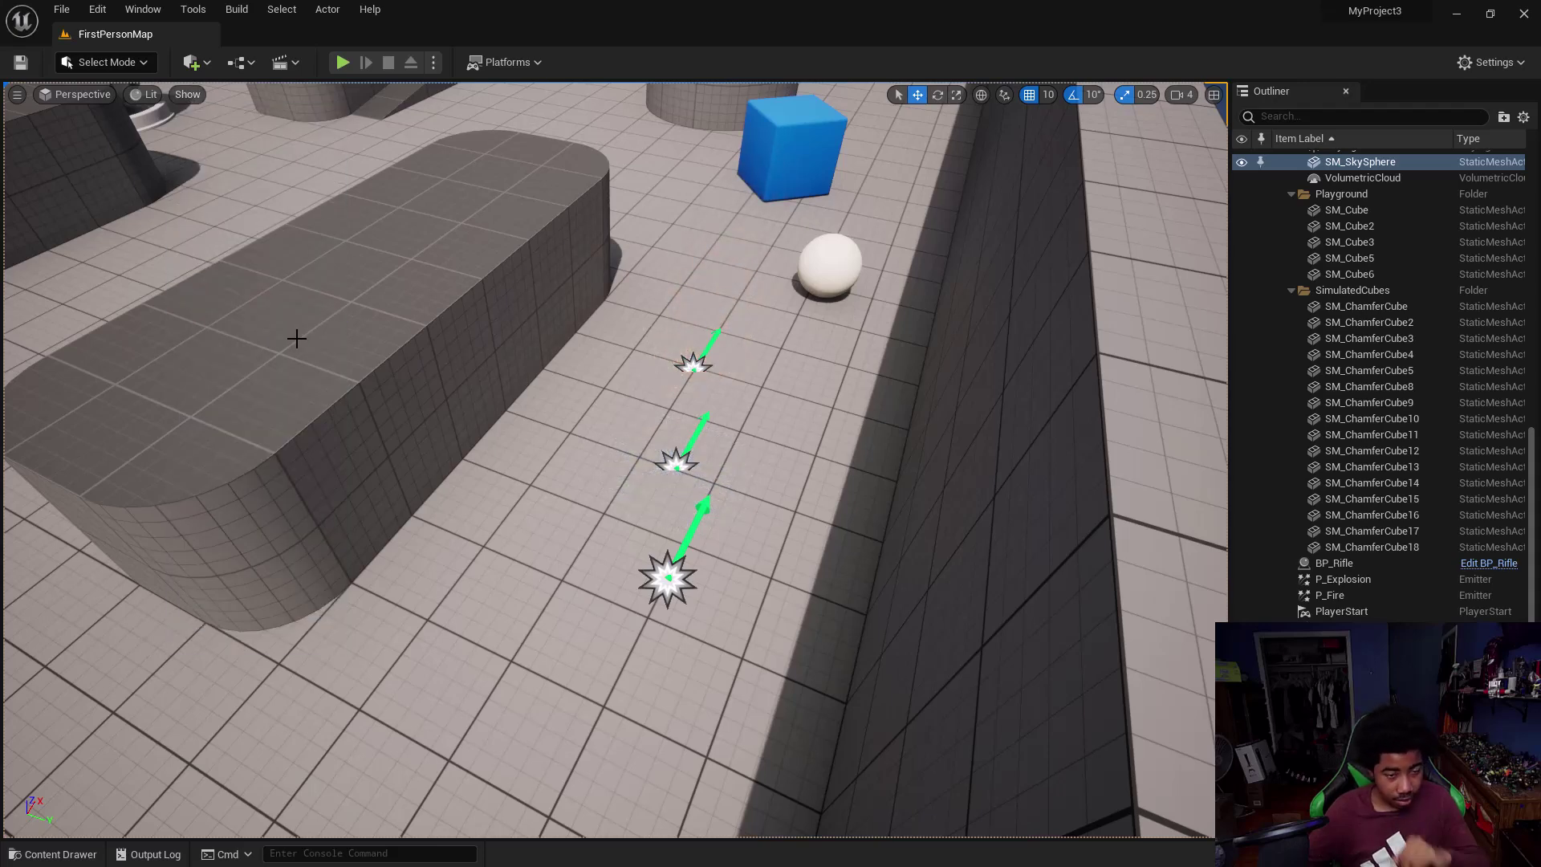
{"action": "left_click", "coordinate": [182, 96]}
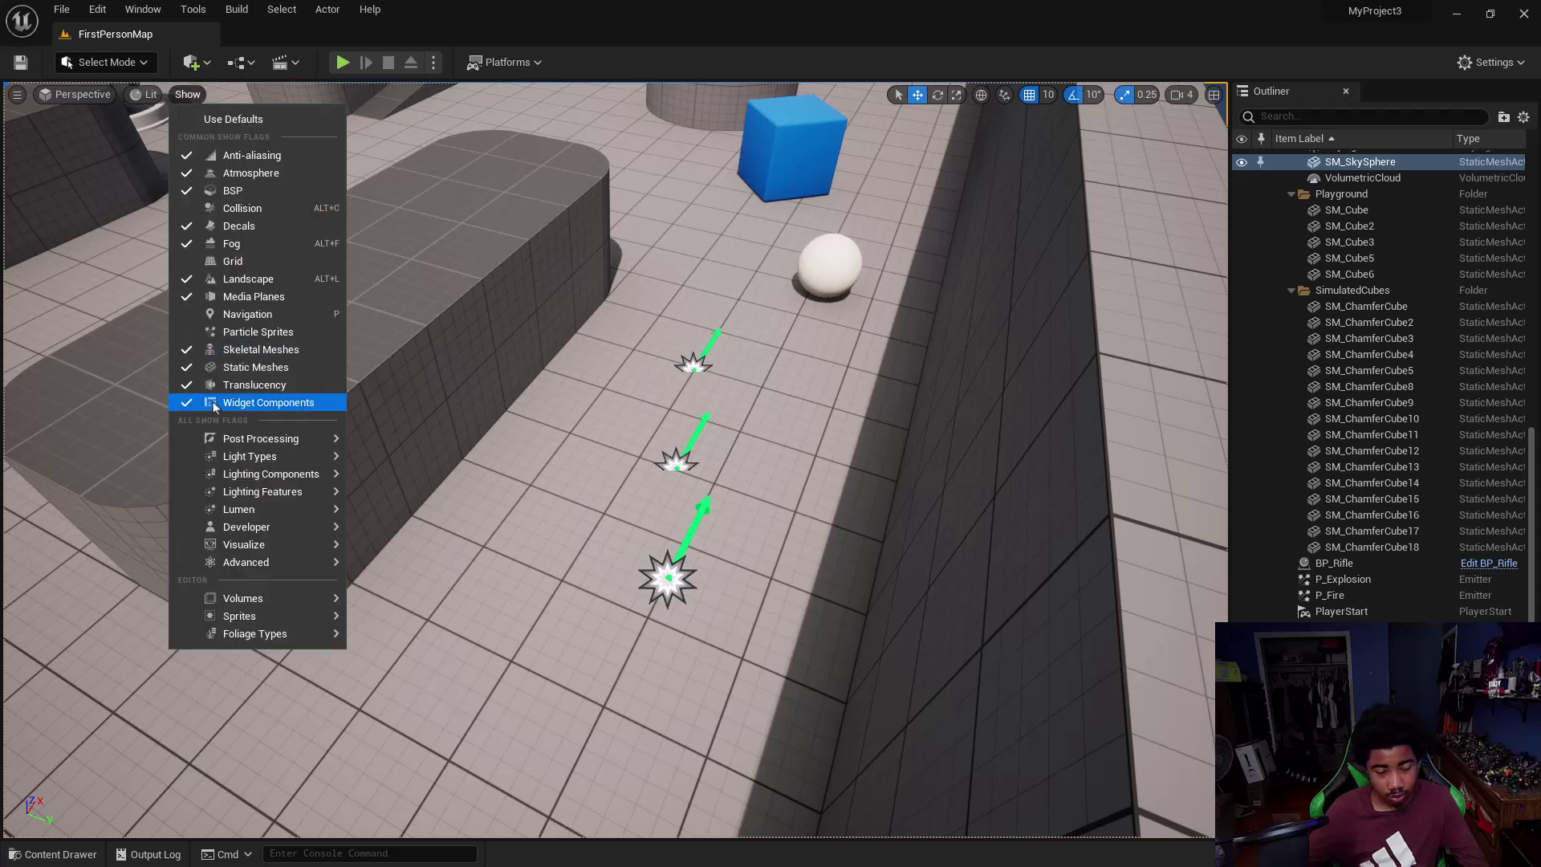
{"action": "left_click", "coordinate": [217, 332]}
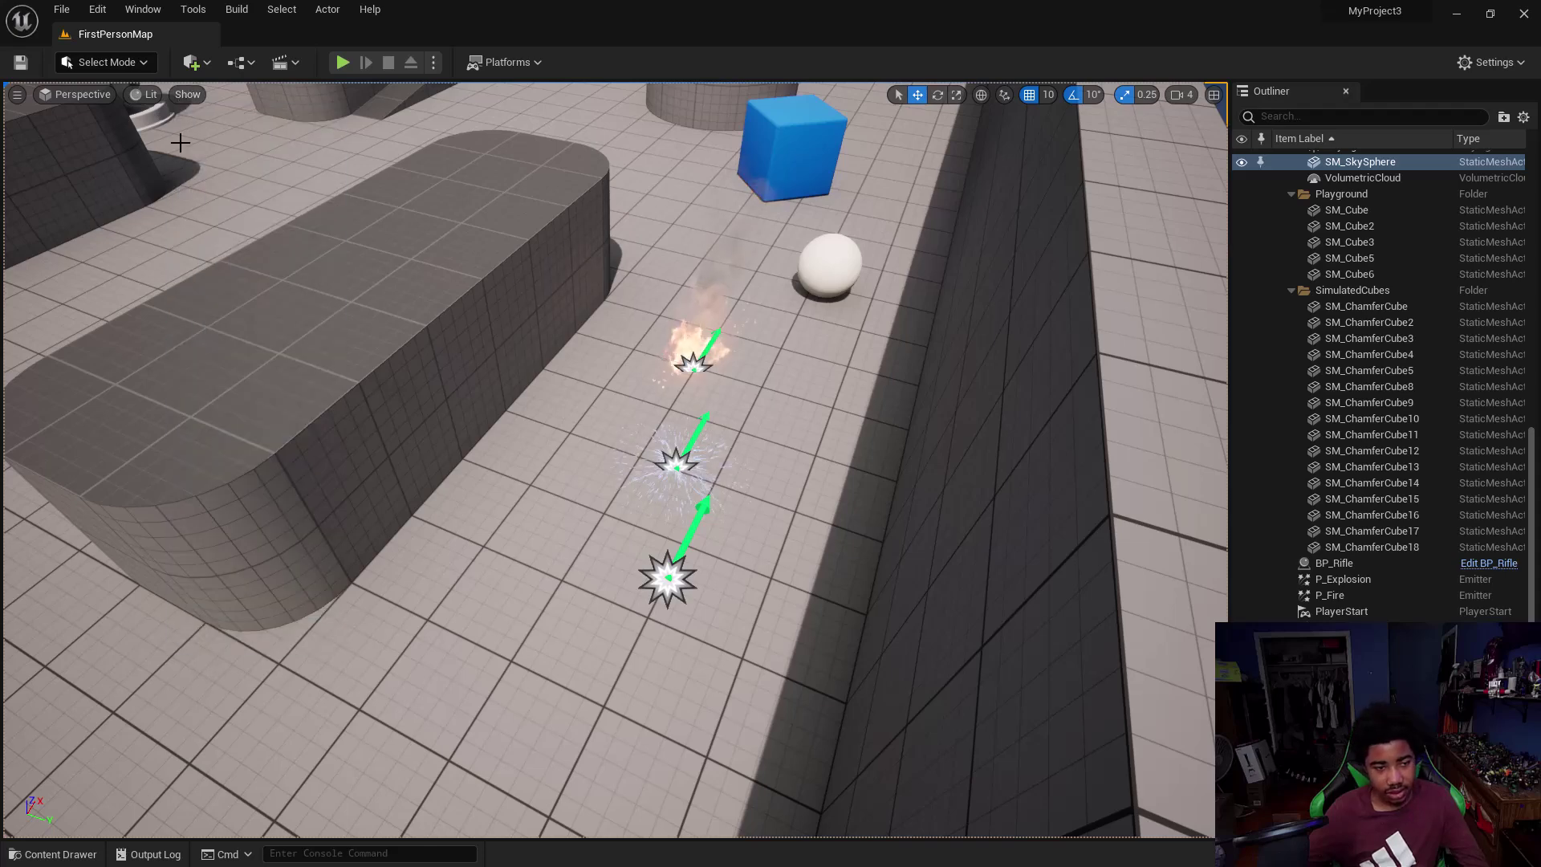
- Try hiding the skeletal meshes and the static meshes in the viewport, and restore each of them
{"action": "left_click", "coordinate": [191, 100]}
{"action": "left_click", "coordinate": [255, 354]}
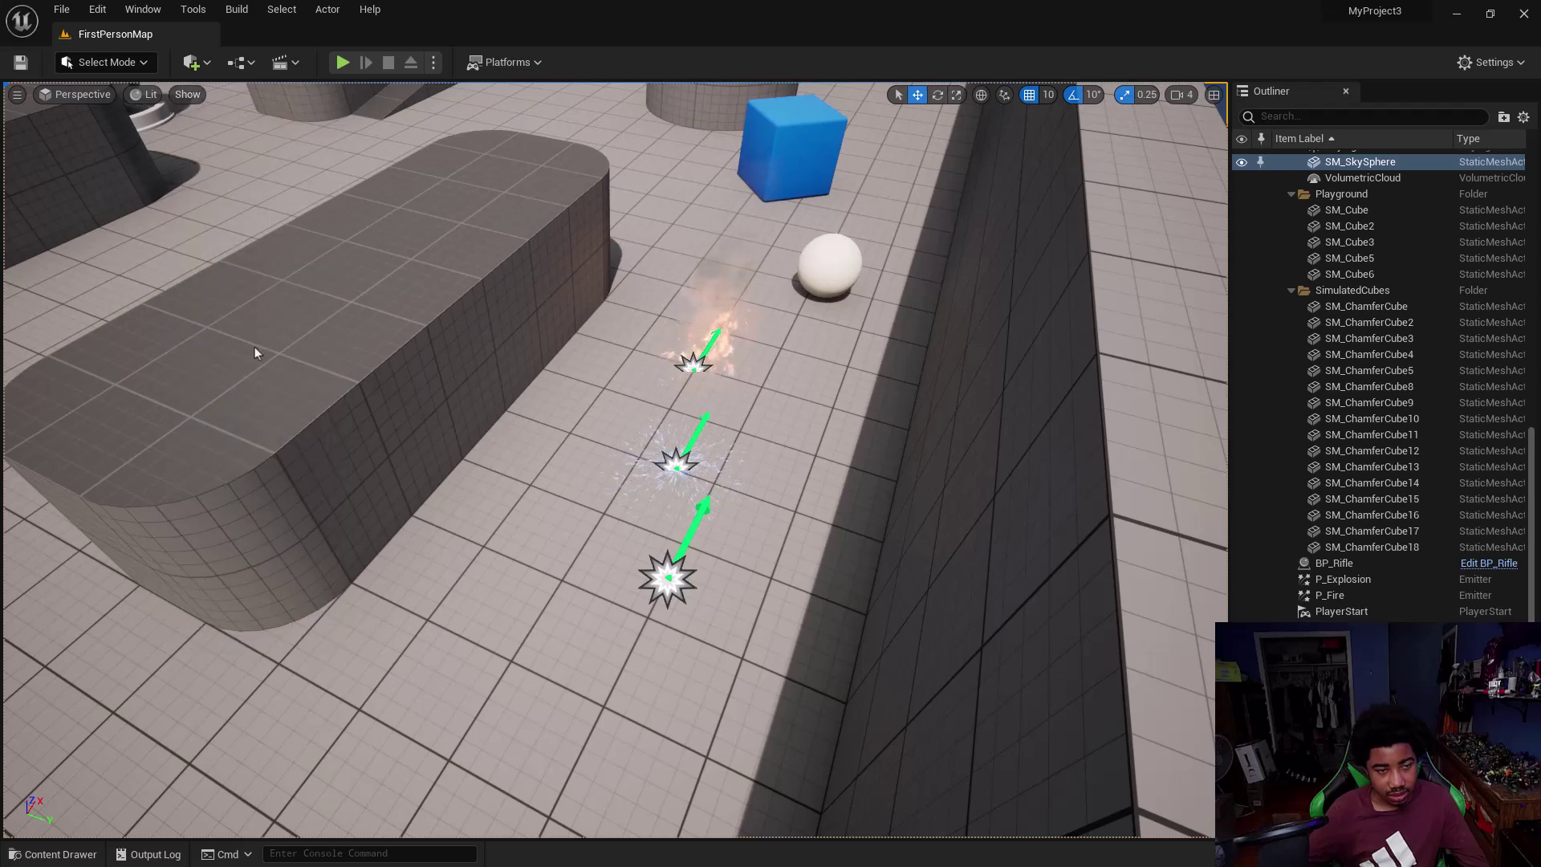
{"action": "left_click", "coordinate": [187, 95]}
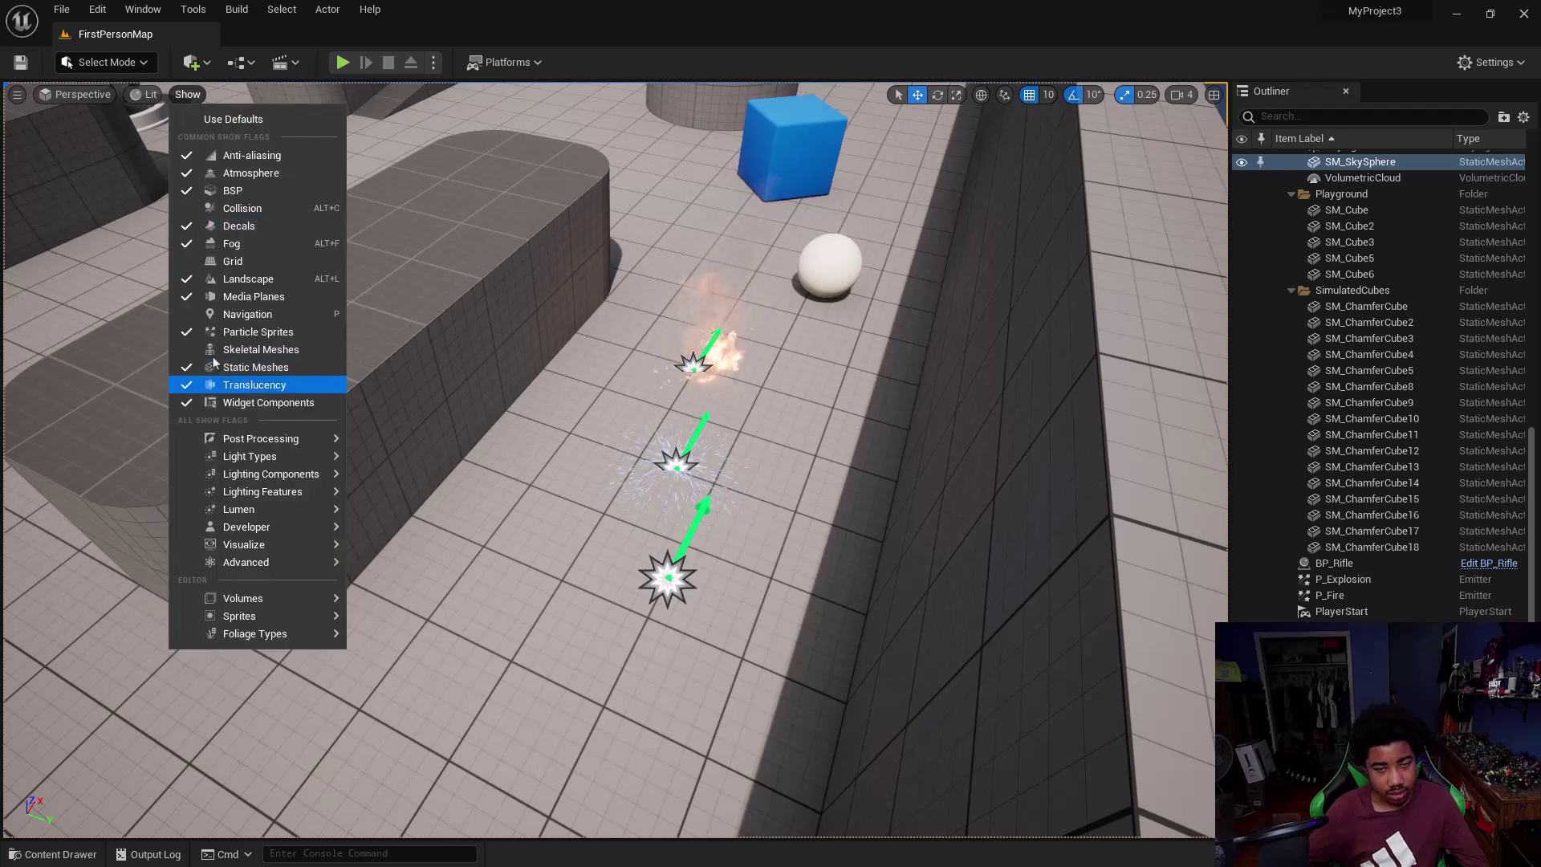
{"action": "left_click", "coordinate": [216, 349]}
{"action": "left_click", "coordinate": [189, 97]}
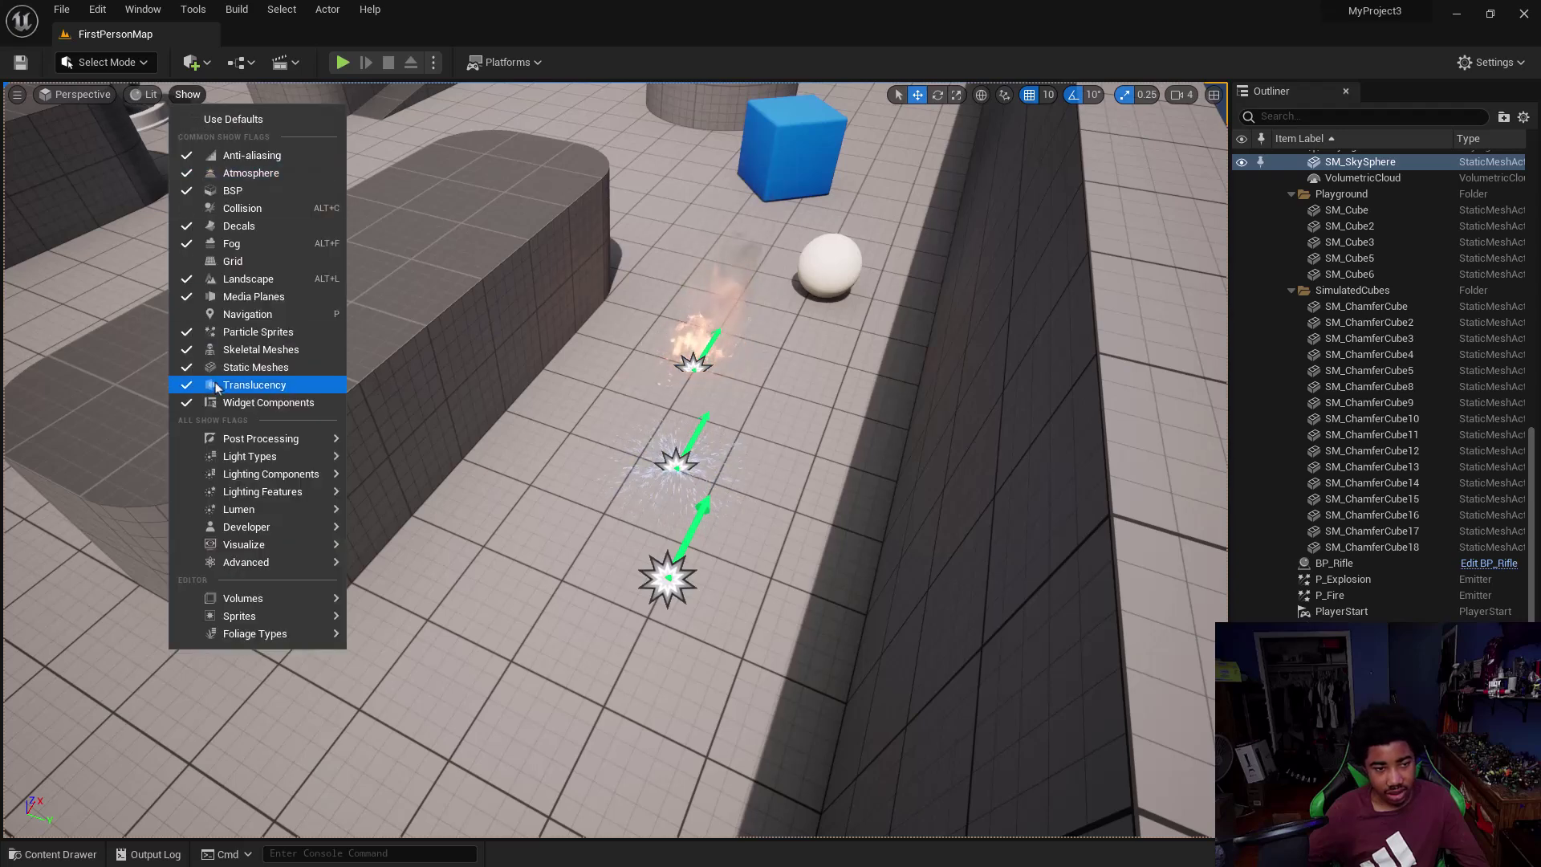
{"action": "left_click", "coordinate": [215, 372]}
{"action": "right_click_drag", "start_coordinate": [268, 324], "coordinate": [105, 253]}
{"action": "left_click", "coordinate": [187, 95]}
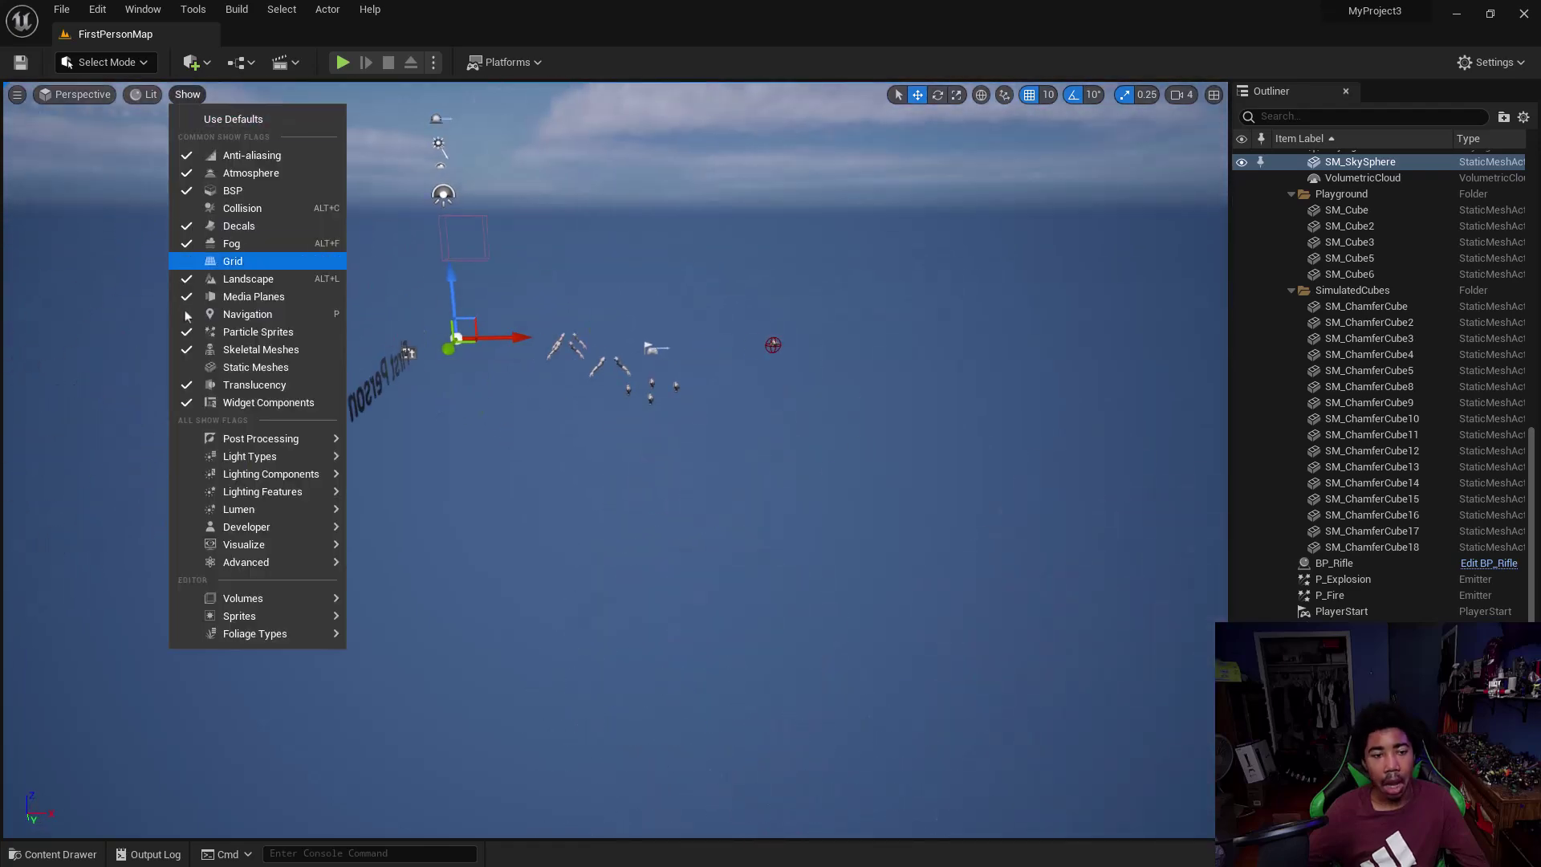
{"action": "left_click", "coordinate": [215, 371]}
- Try switching off the Translucency and Widget Components show flags near the fire and sparks effects, and restore both
{"action": "left_click", "coordinate": [187, 95]}
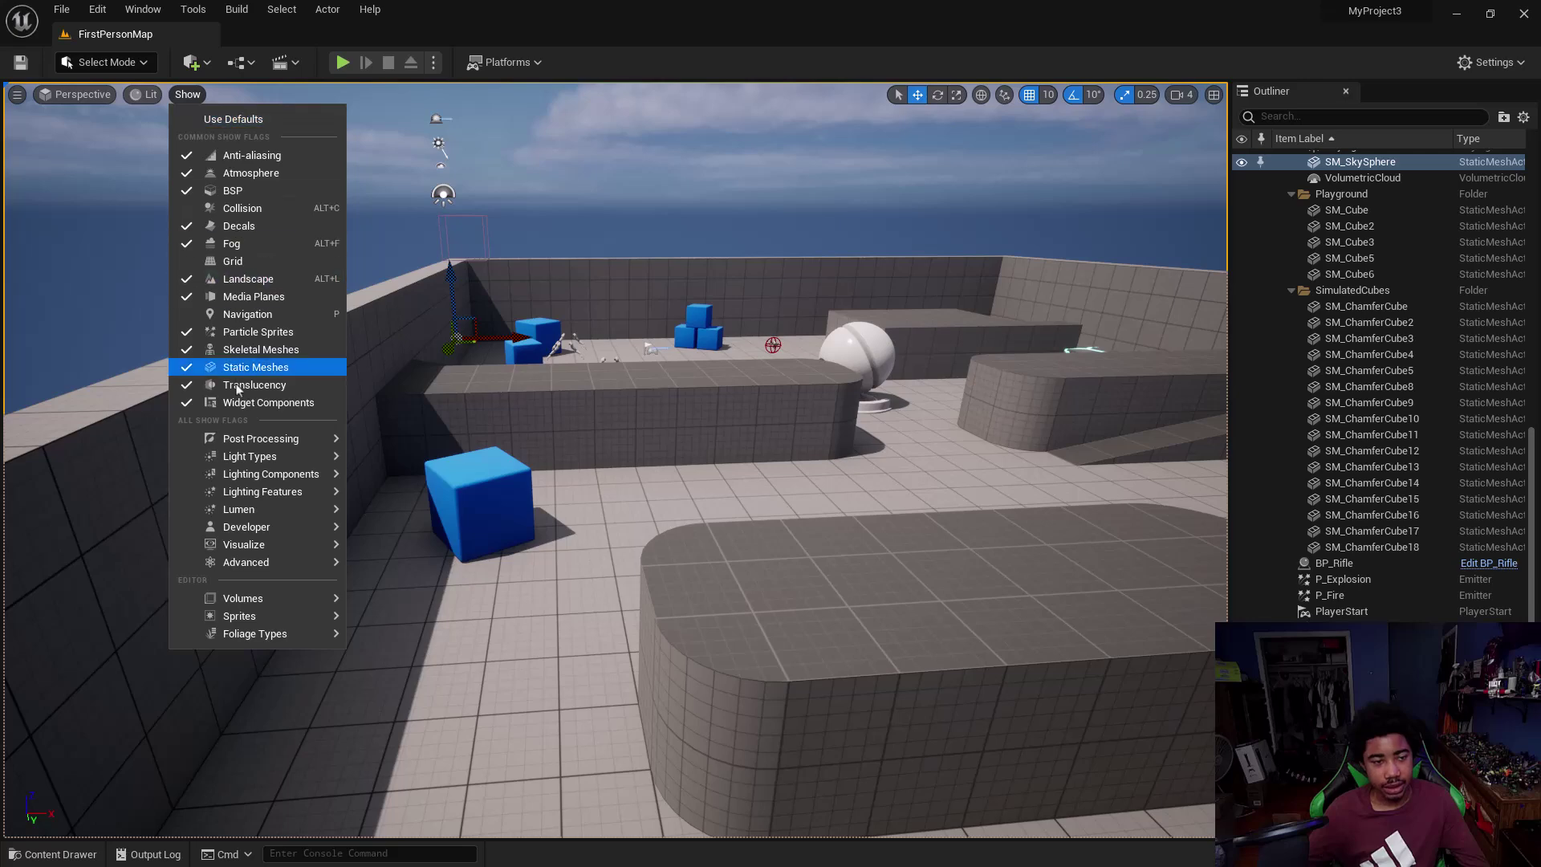
{"action": "right_click_drag", "start_coordinate": [434, 405], "coordinate": [748, 489]}
{"action": "mouse_move", "coordinate": [210, 126]}
{"action": "right_mouse_down"}
{"action": "mouse_move", "coordinate": [181, 90]}
{"action": "mouse_move", "coordinate": [186, 130]}
{"action": "right_mouse_up"}
{"action": "key", "text": "w"}
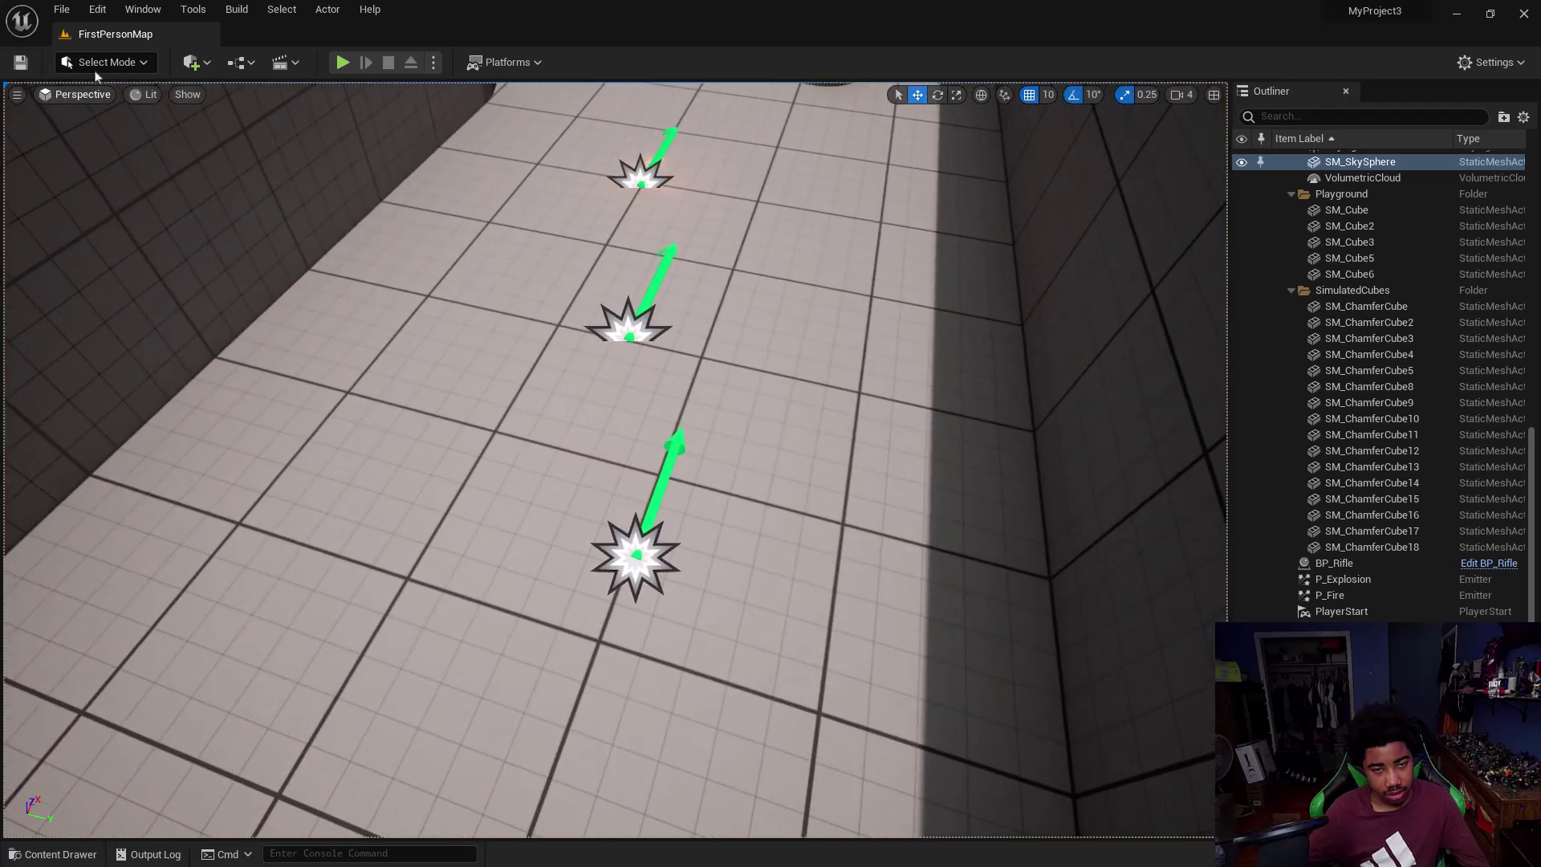
{"action": "left_click", "coordinate": [189, 98]}
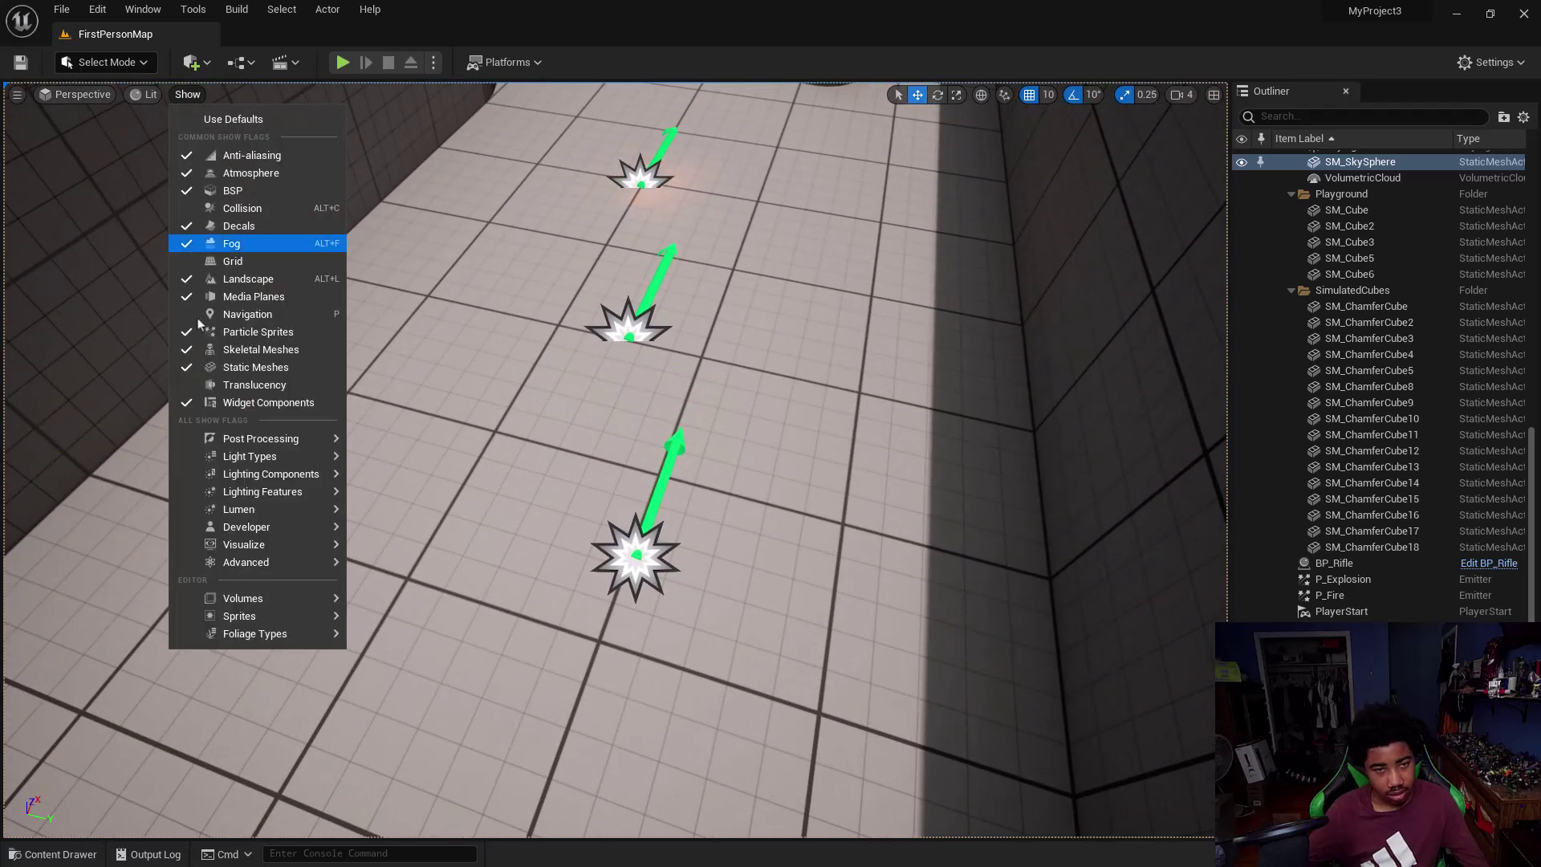
{"action": "left_click", "coordinate": [230, 386]}
{"action": "left_click", "coordinate": [187, 95]}
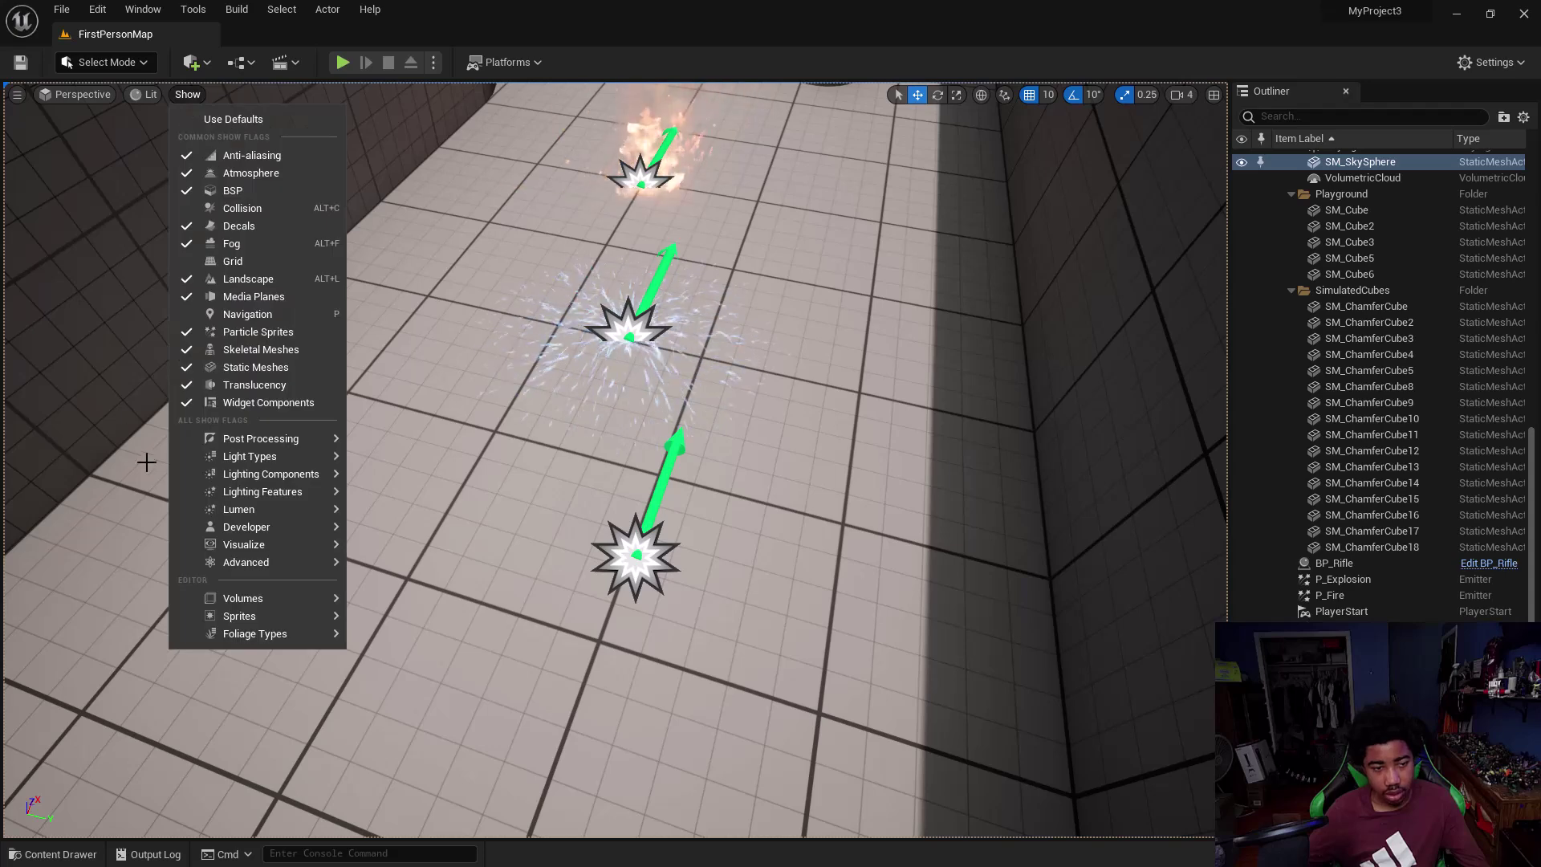
{"action": "left_click", "coordinate": [222, 402]}
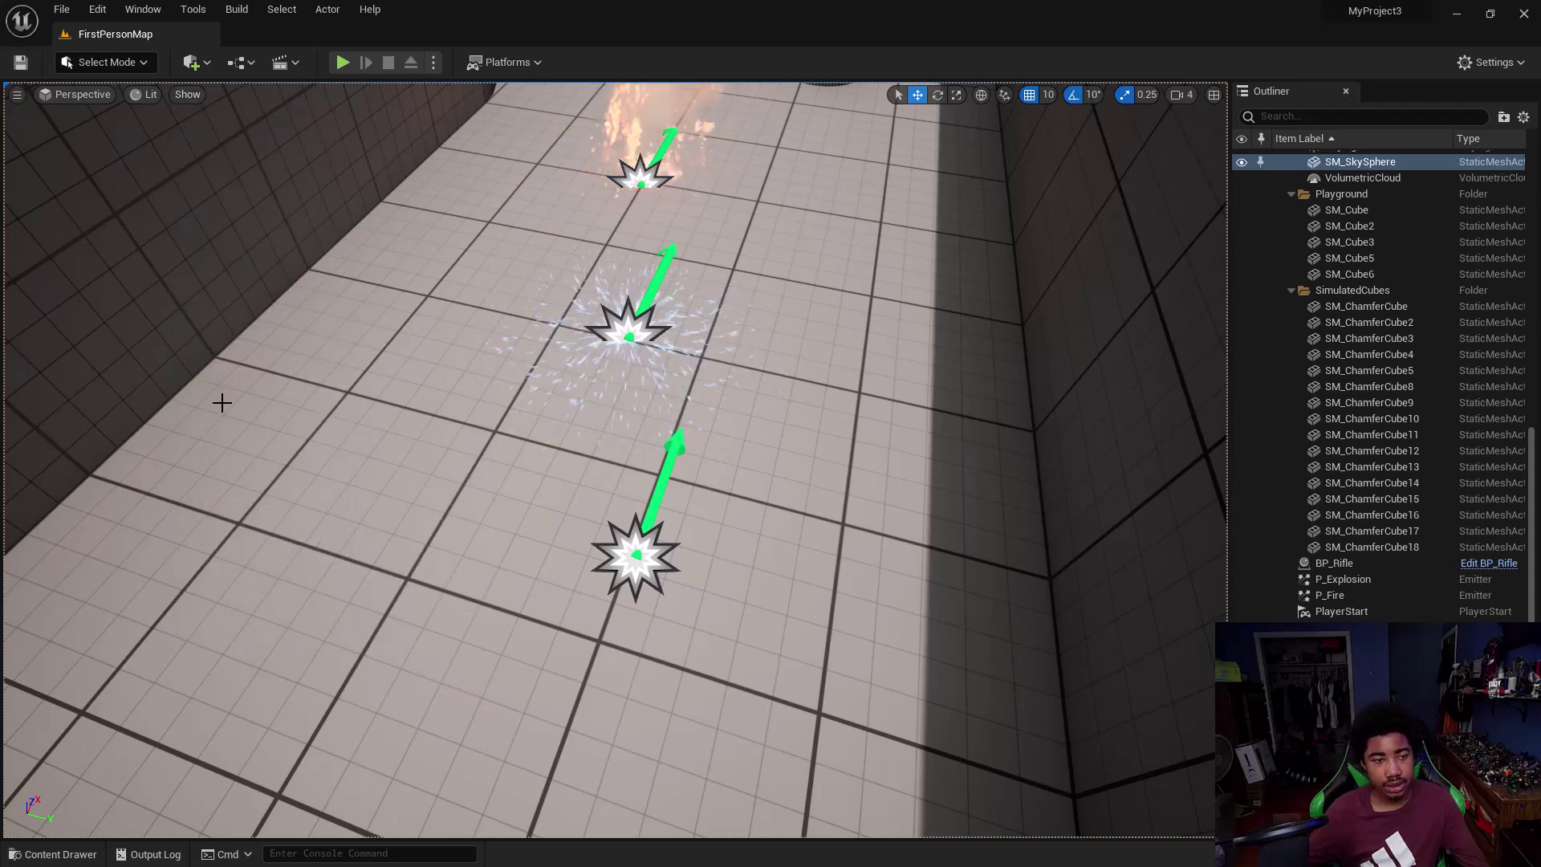
{"action": "left_click", "coordinate": [189, 96]}
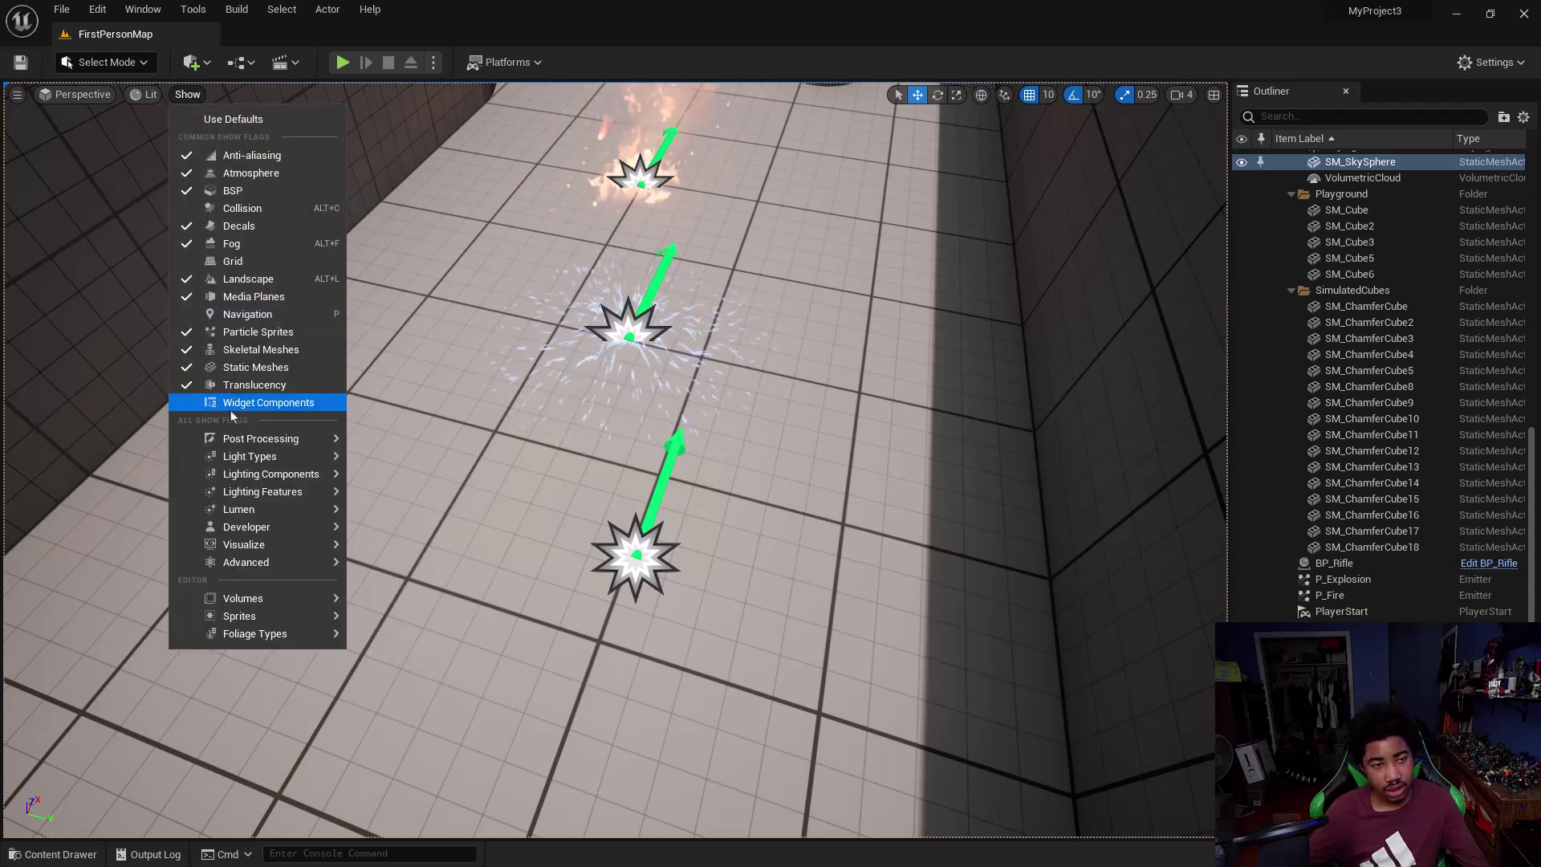
{"action": "left_click", "coordinate": [236, 408]}
- Look through the grouped show flags for lighting, Lumen, developer and advanced display options, and return to the level view
{"action": "left_click", "coordinate": [188, 95]}
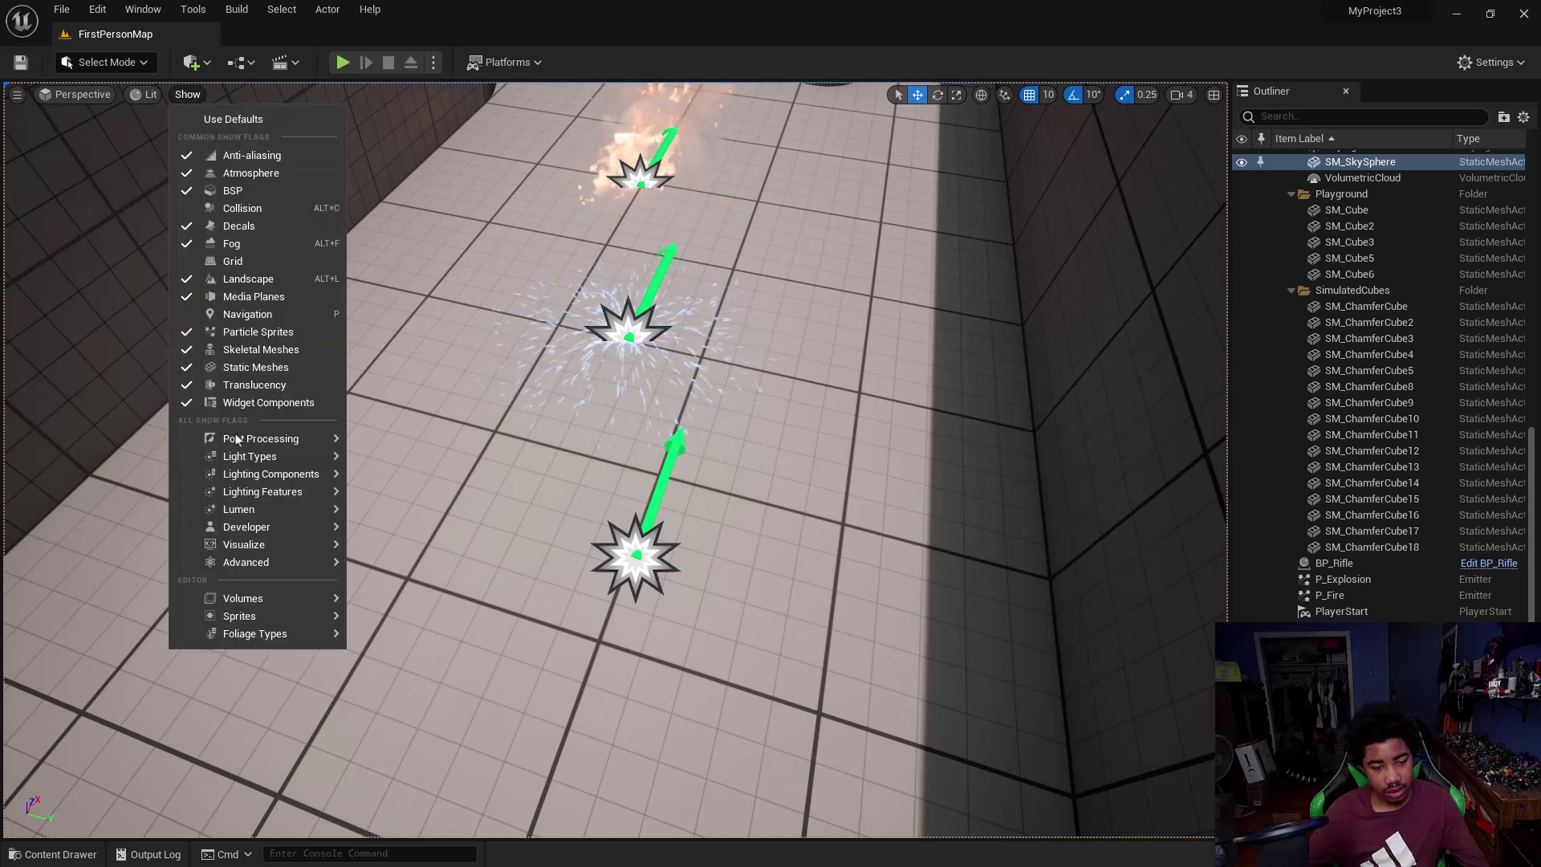
{"action": "mouse_move", "coordinate": [225, 452]}
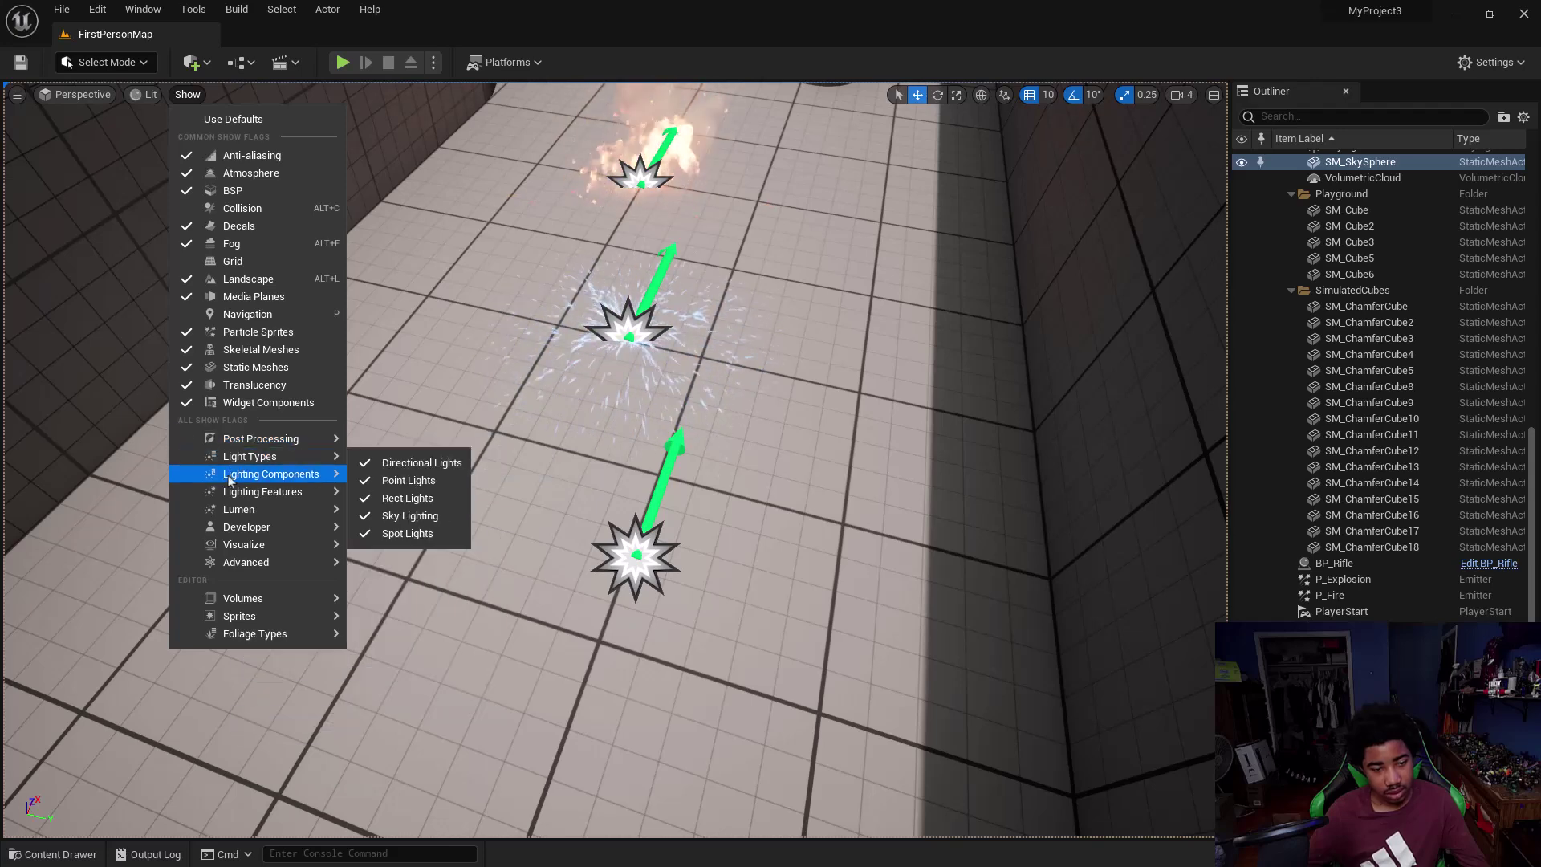
{"action": "mouse_move", "coordinate": [231, 482]}
{"action": "mouse_move", "coordinate": [233, 511]}
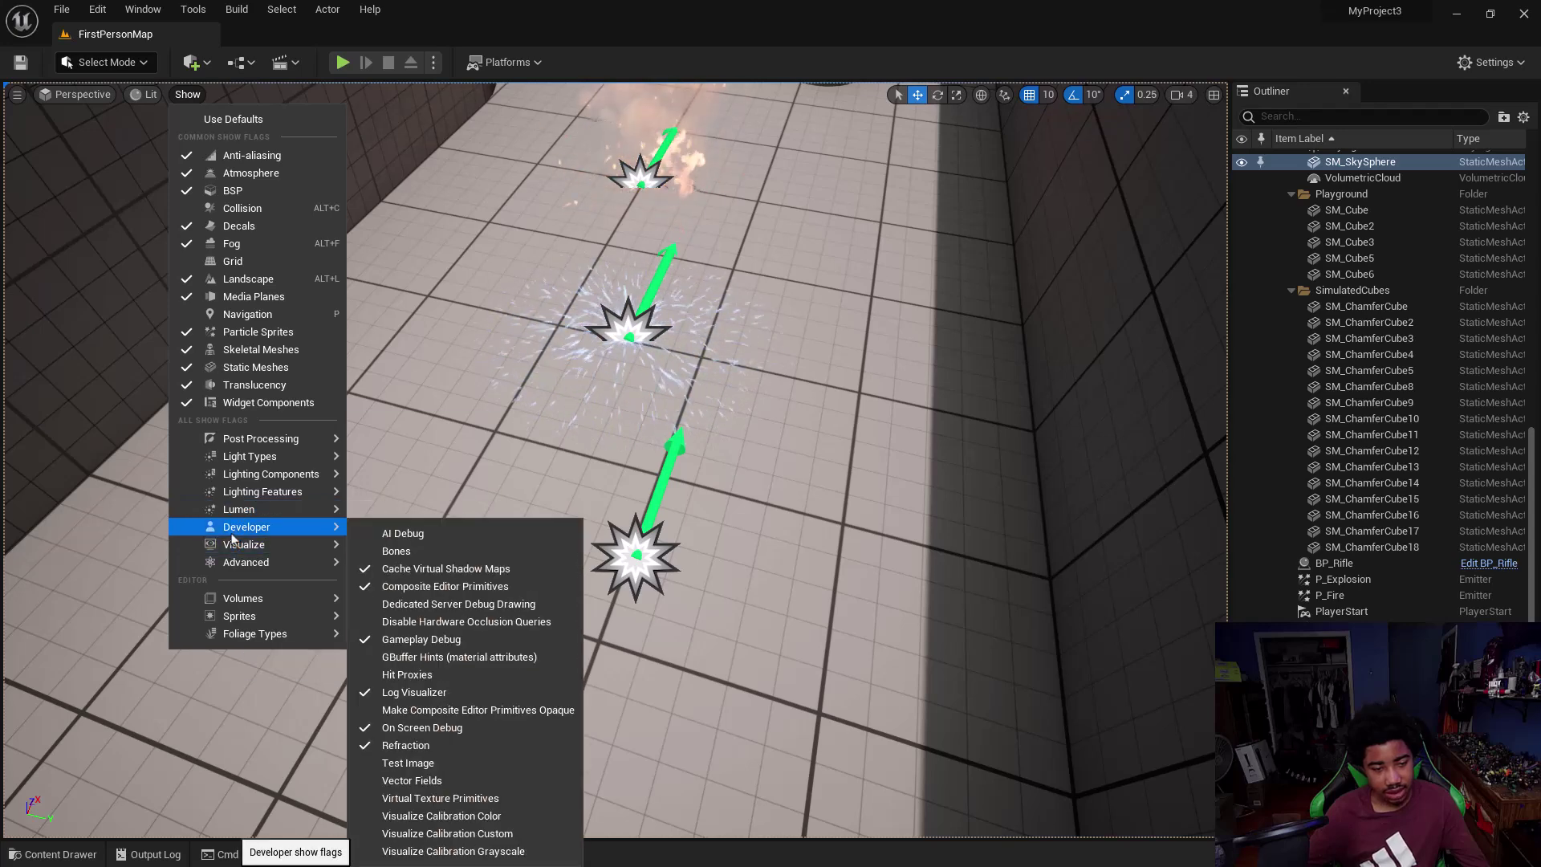
{"action": "mouse_move", "coordinate": [232, 562]}
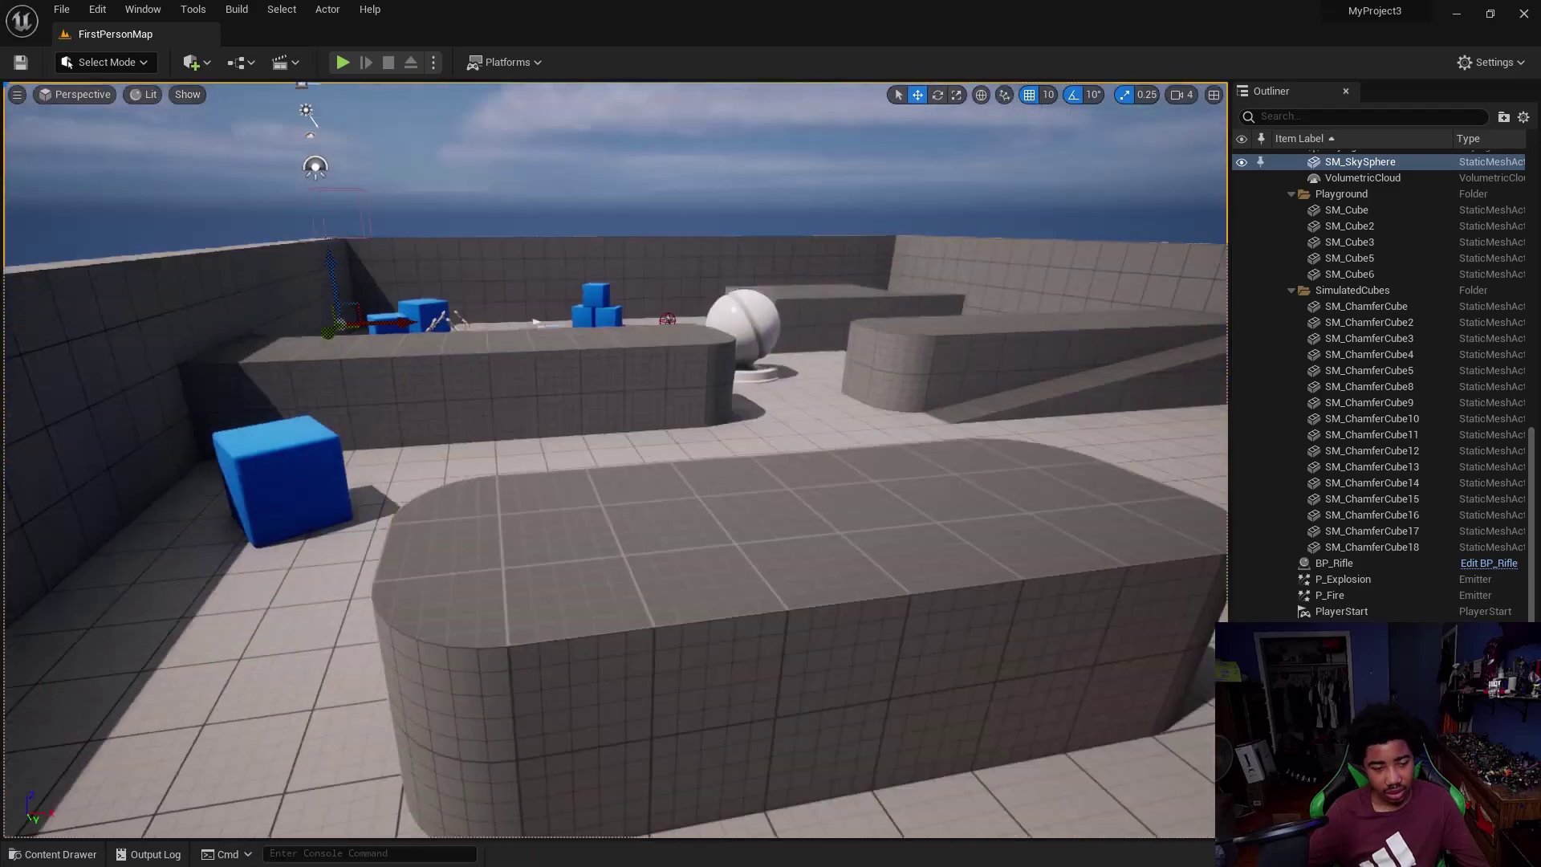
{"action": "right_click_drag", "start_coordinate": [817, 415], "coordinate": [817, 416]}
- Start playing the level in the viewport and walk the character forward to pick up the rifle
{"action": "left_click", "coordinate": [342, 62]}
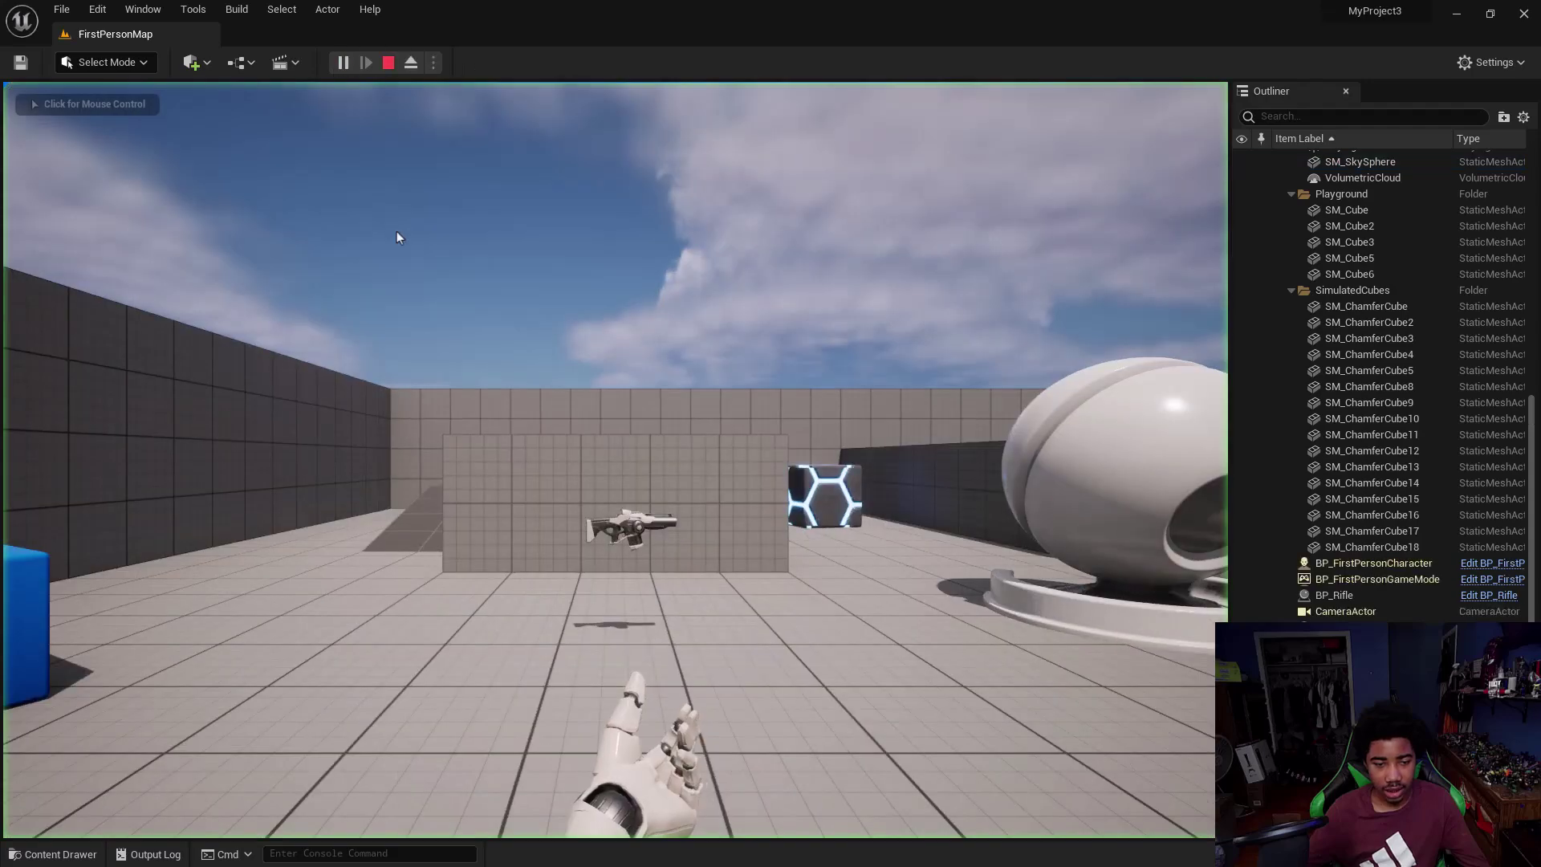
{"action": "left_click", "coordinate": [397, 238]}
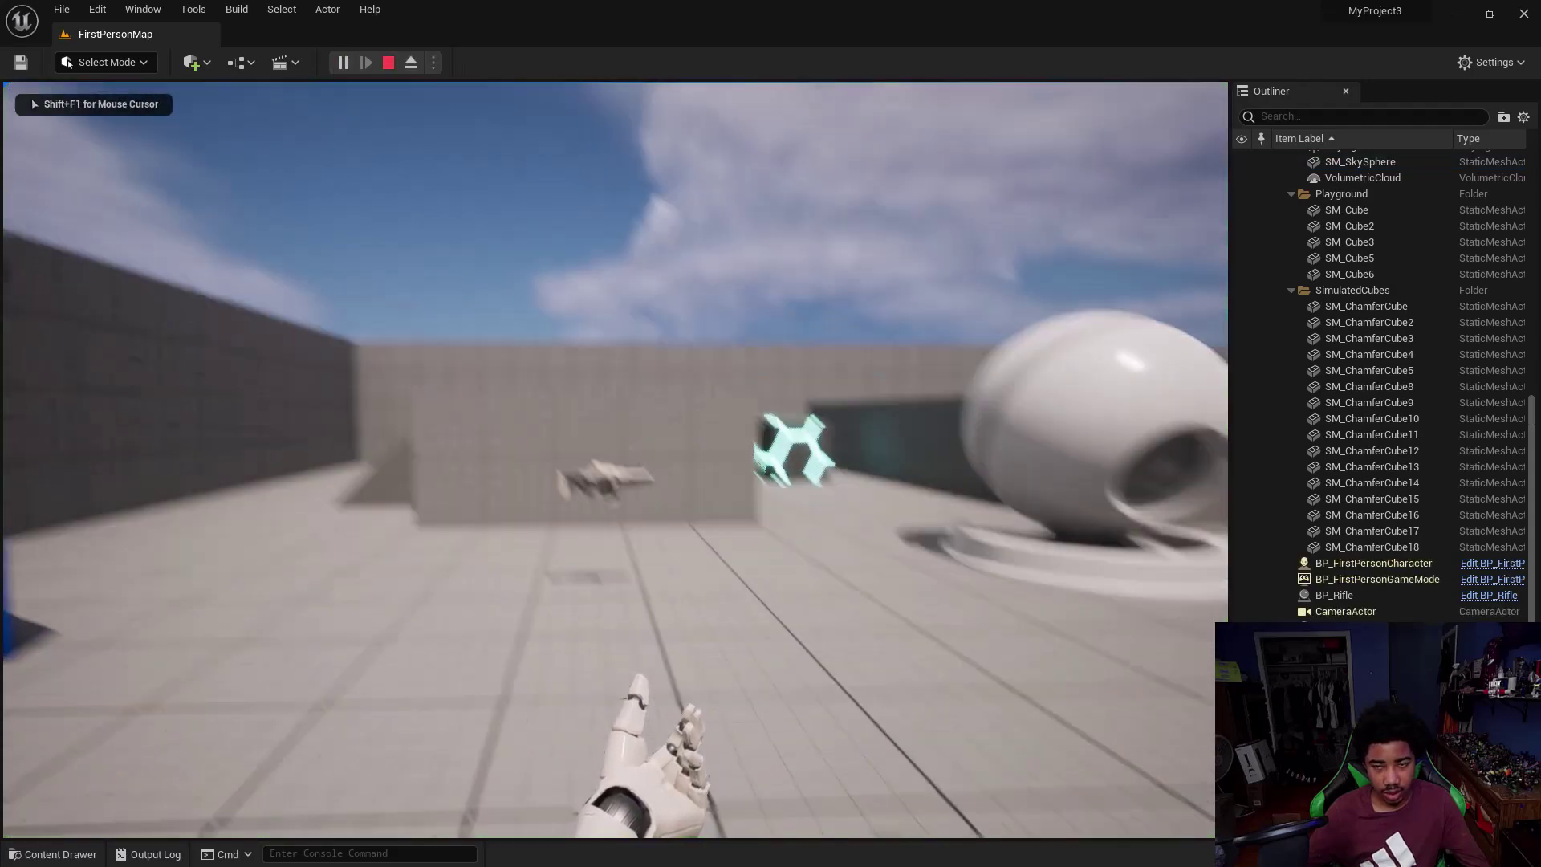
{"action": "key", "text": "w"}
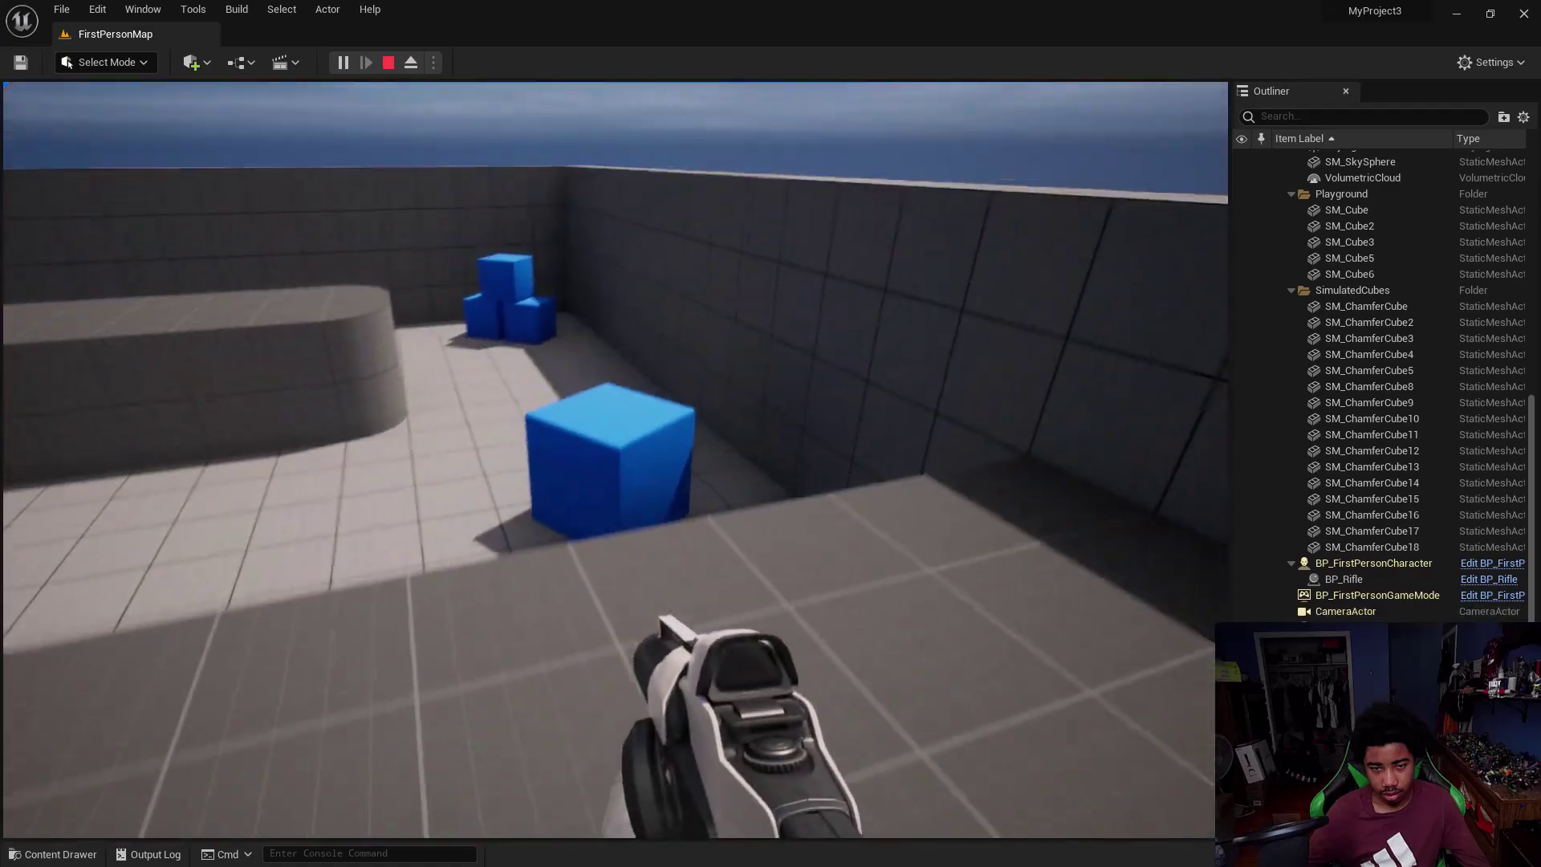
- Explore the arena in play mode, firing the rifle around the blue cubes and the placed fire and sparks effects
{"action": "left_click", "coordinate": [615, 460]}
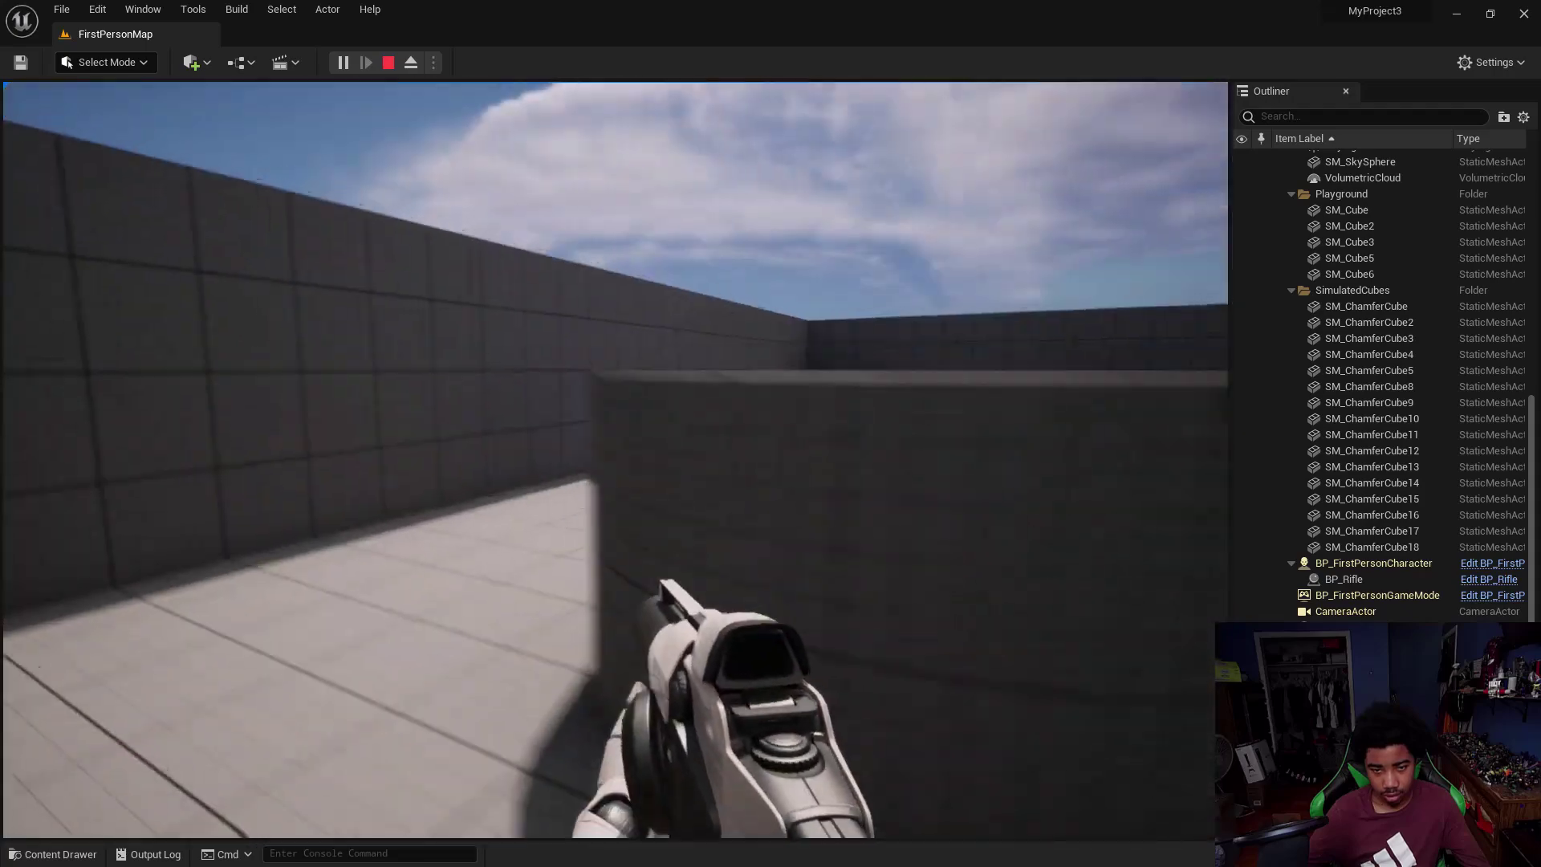
{"action": "left_click", "coordinate": [615, 460]}
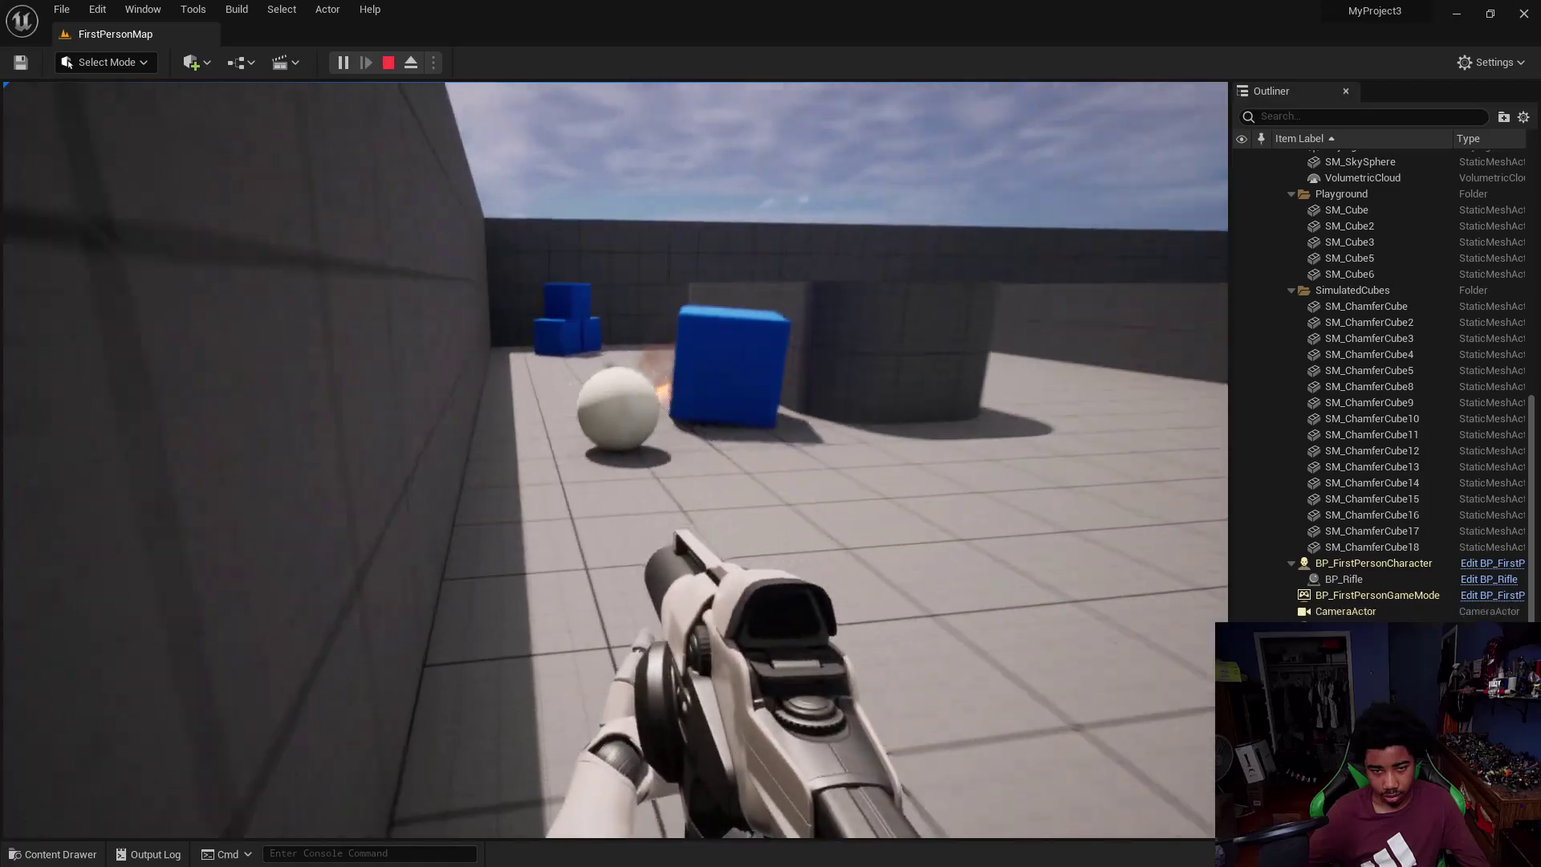
{"action": "left_click", "coordinate": [615, 460]}
{"action": "left_click", "coordinate": [615, 460]}
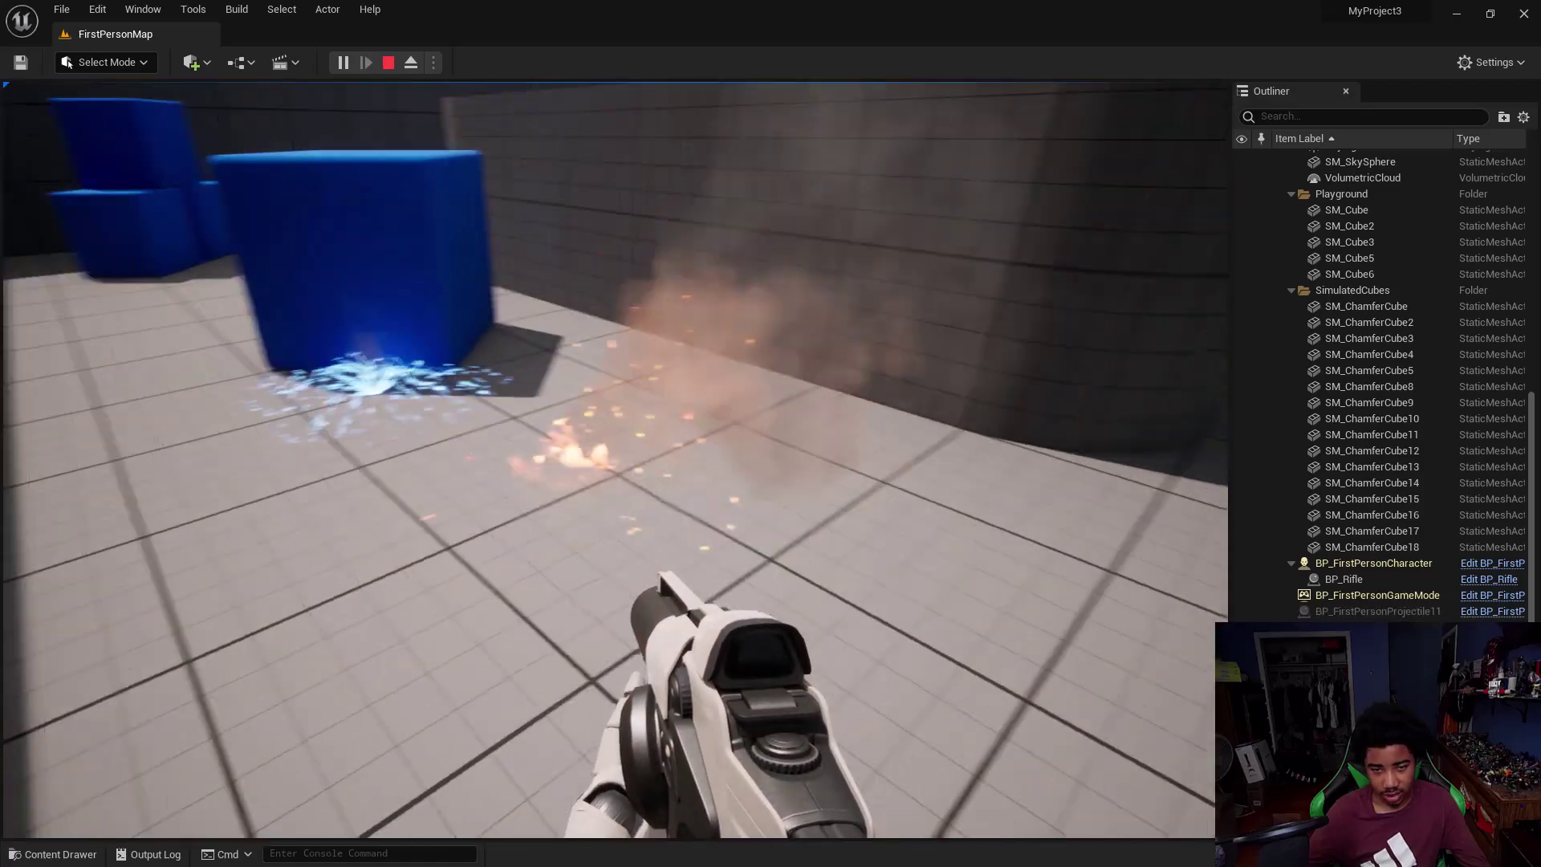
{"action": "left_click", "coordinate": [615, 460]}
{"action": "left_click", "coordinate": [615, 460]}
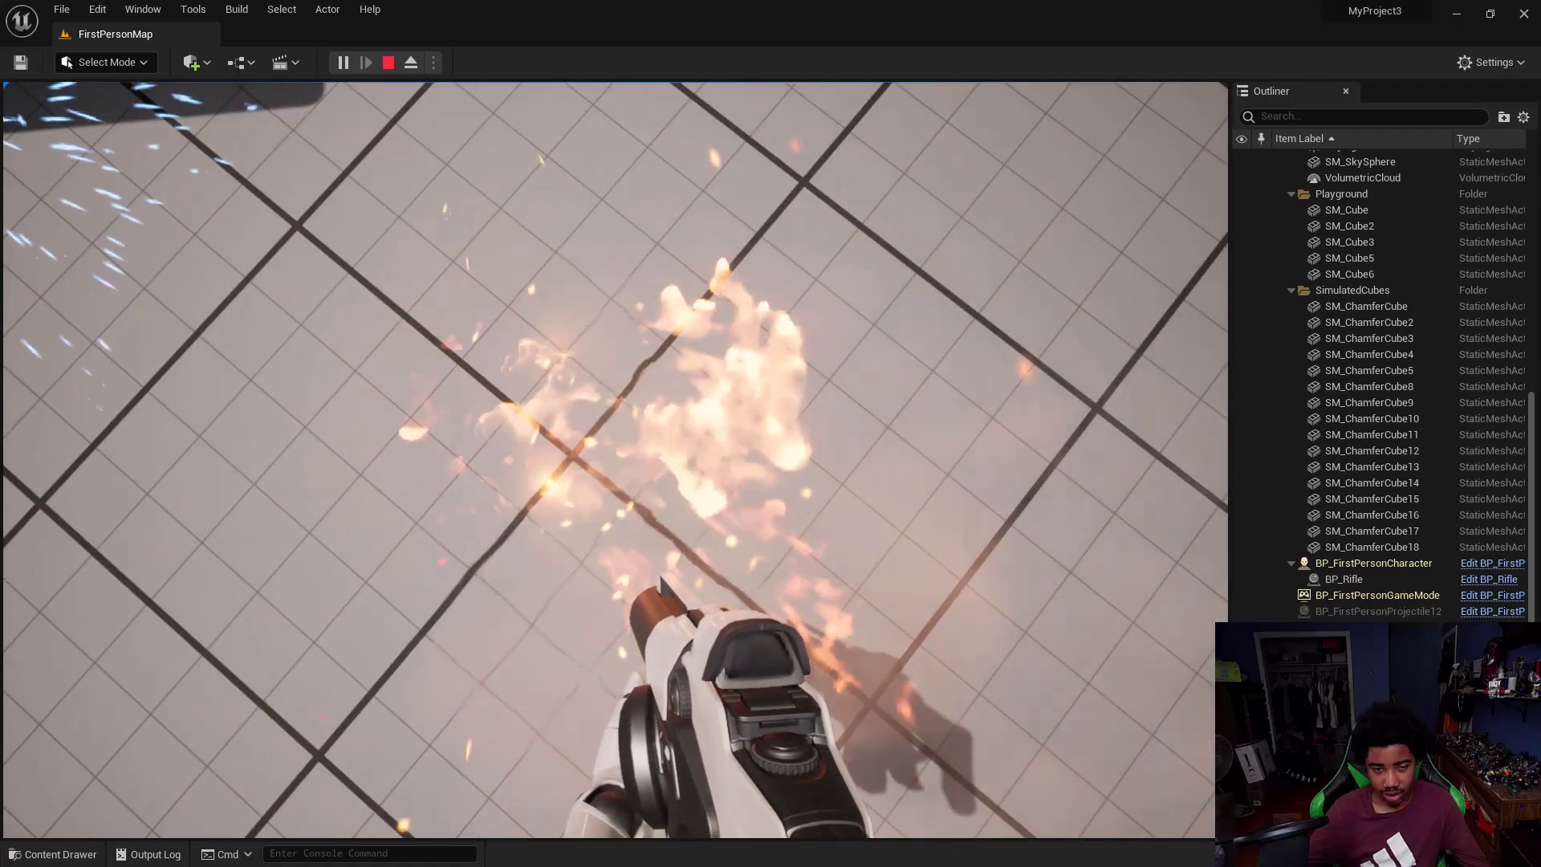
{"action": "left_click", "coordinate": [615, 460]}
{"action": "left_click", "coordinate": [615, 460]}
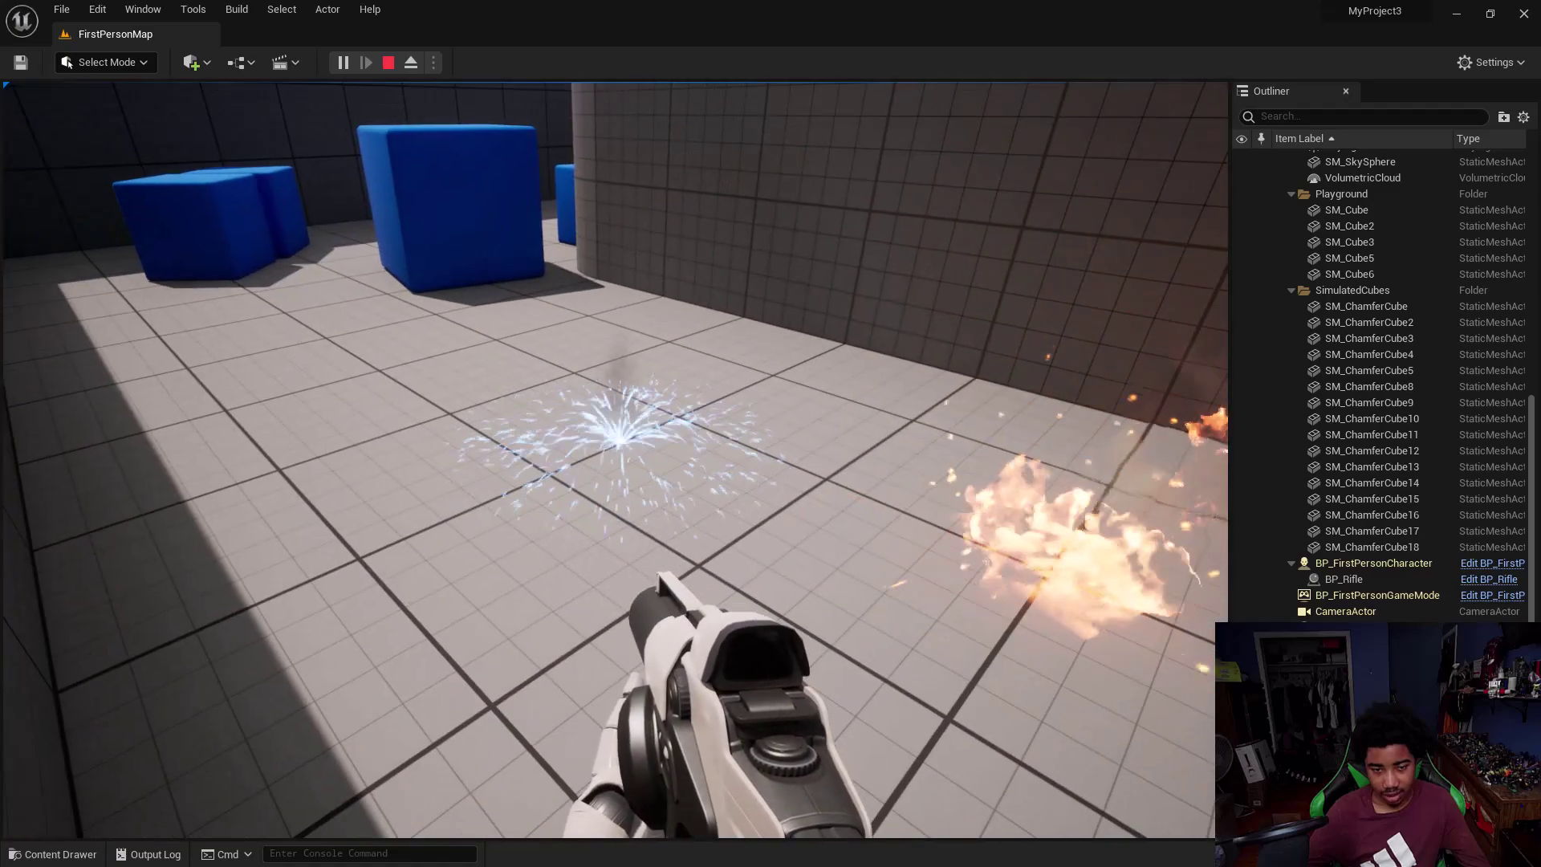
- Fire the rifle around the white sphere near the dark wall and stop the play session
{"action": "left_click", "coordinate": [616, 460]}
{"action": "left_click", "coordinate": [615, 460]}
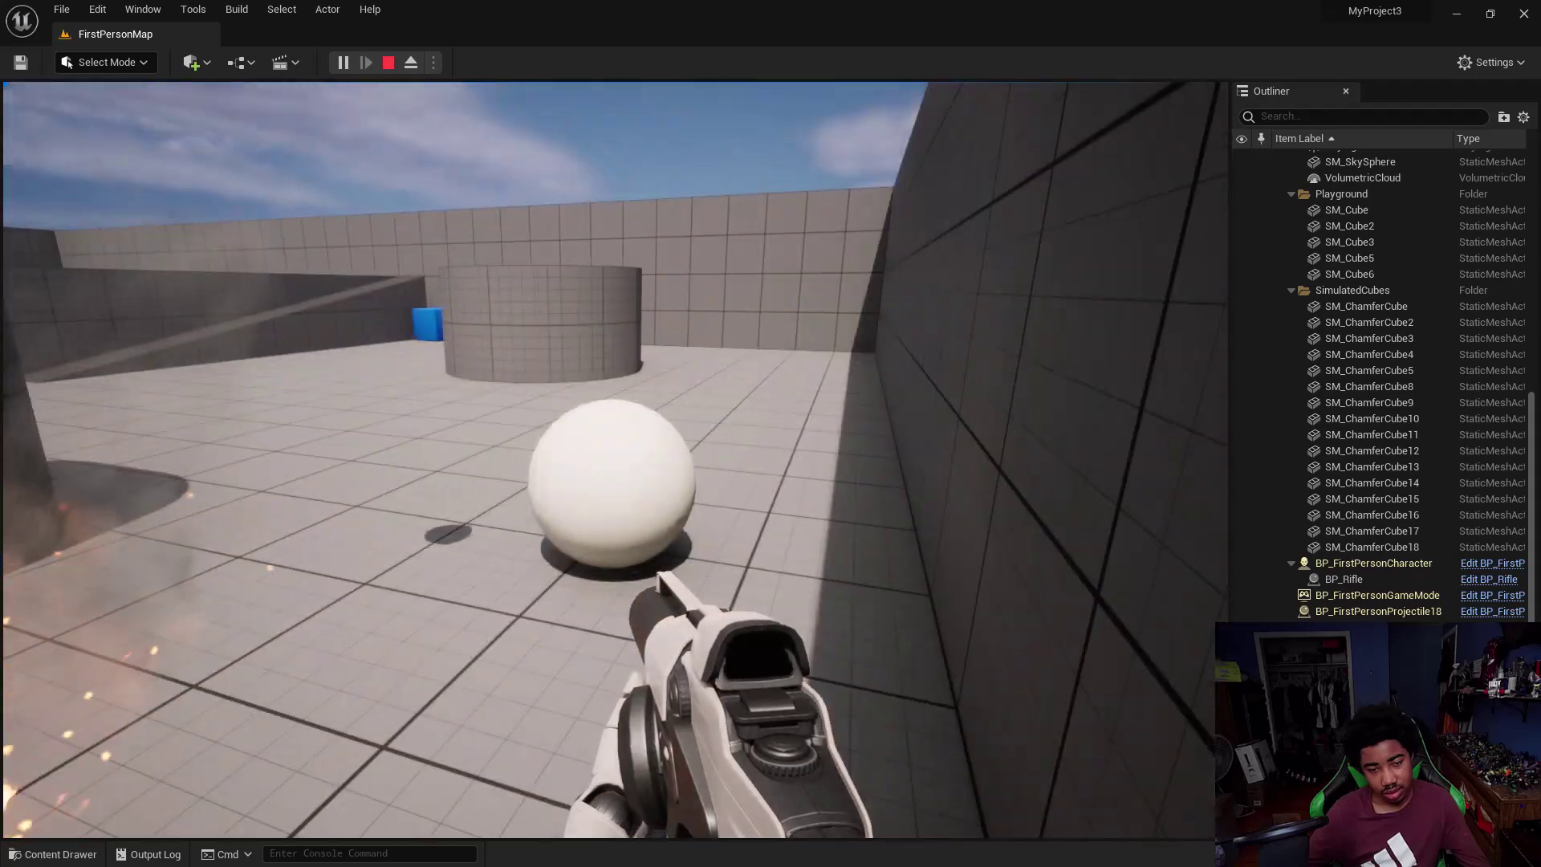
{"action": "left_click", "coordinate": [615, 460]}
{"action": "left_click", "coordinate": [615, 460]}
{"action": "key", "text": "Escape"}
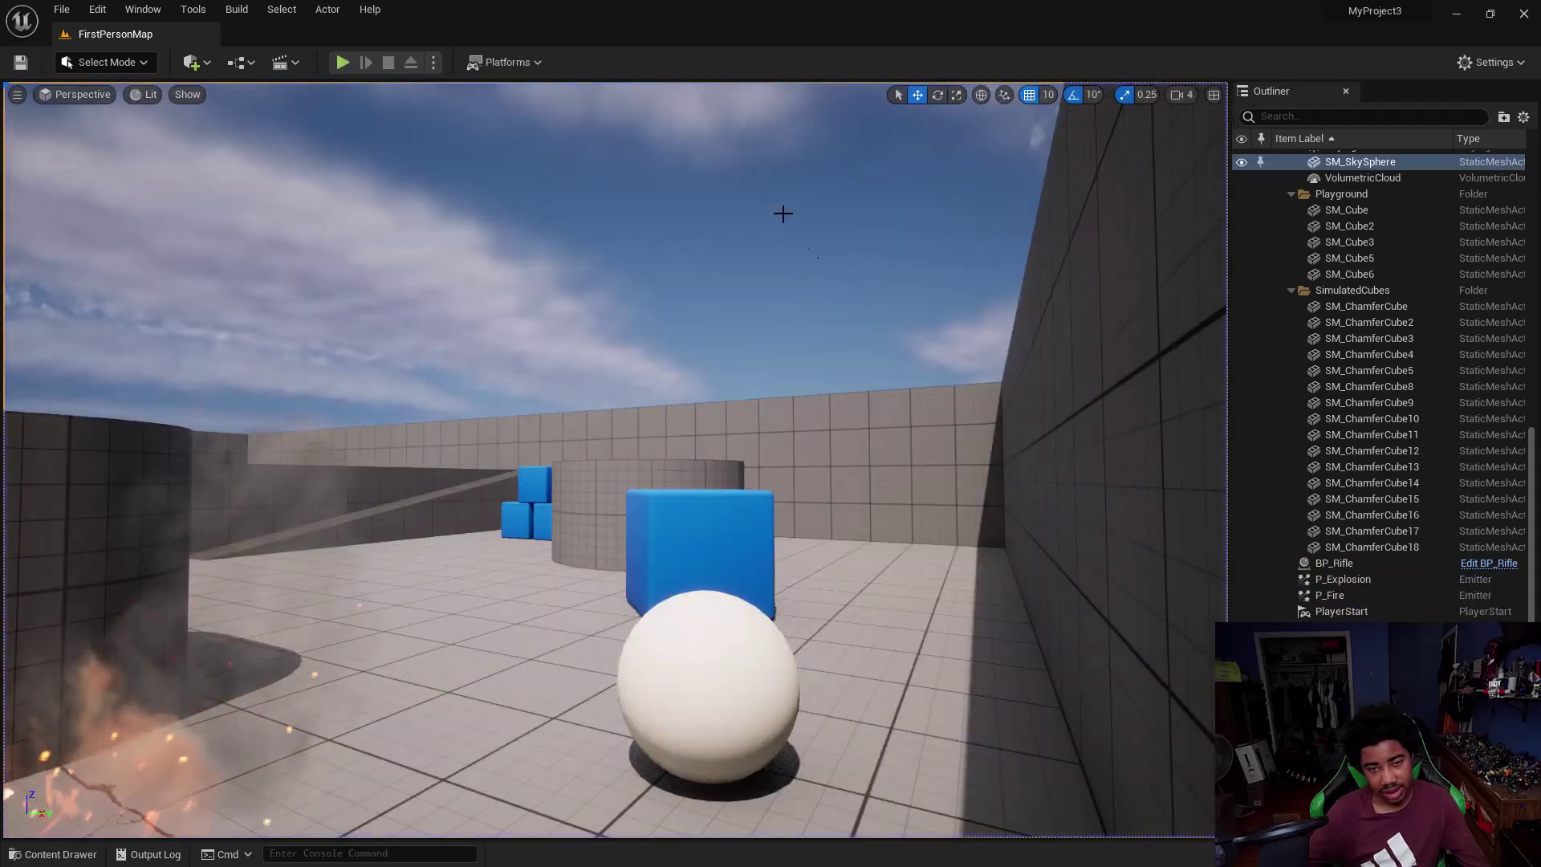
{"action": "scroll", "coordinate": [1159, 560], "scroll_direction": "down", "scroll_amount": 5}
{"action": "right_click_drag", "start_coordinate": [1158, 561], "coordinate": [883, 682]}
{"action": "key", "text": "w"}
{"action": "right_click_drag", "start_coordinate": [813, 619], "coordinate": [1108, 726]}
{"action": "key", "text": "s"}
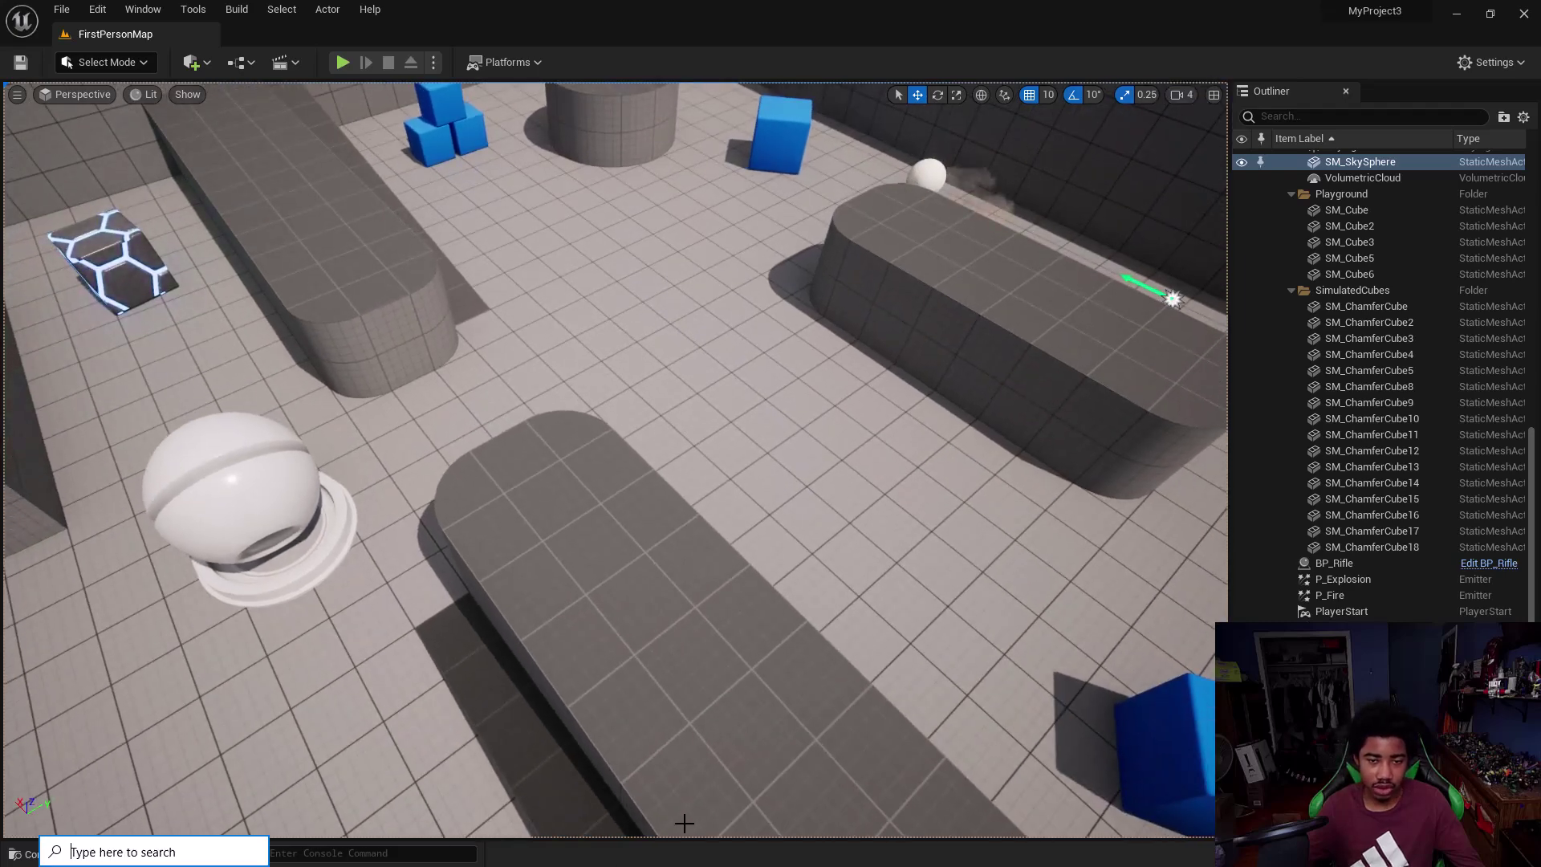
- Switch to the Unreal Engine 5 beginner tutorial video in the browser, resume playback and set the playback speed to Normal
{"action": "key", "text": "super"}
{"action": "left_click", "coordinate": [955, 853]}
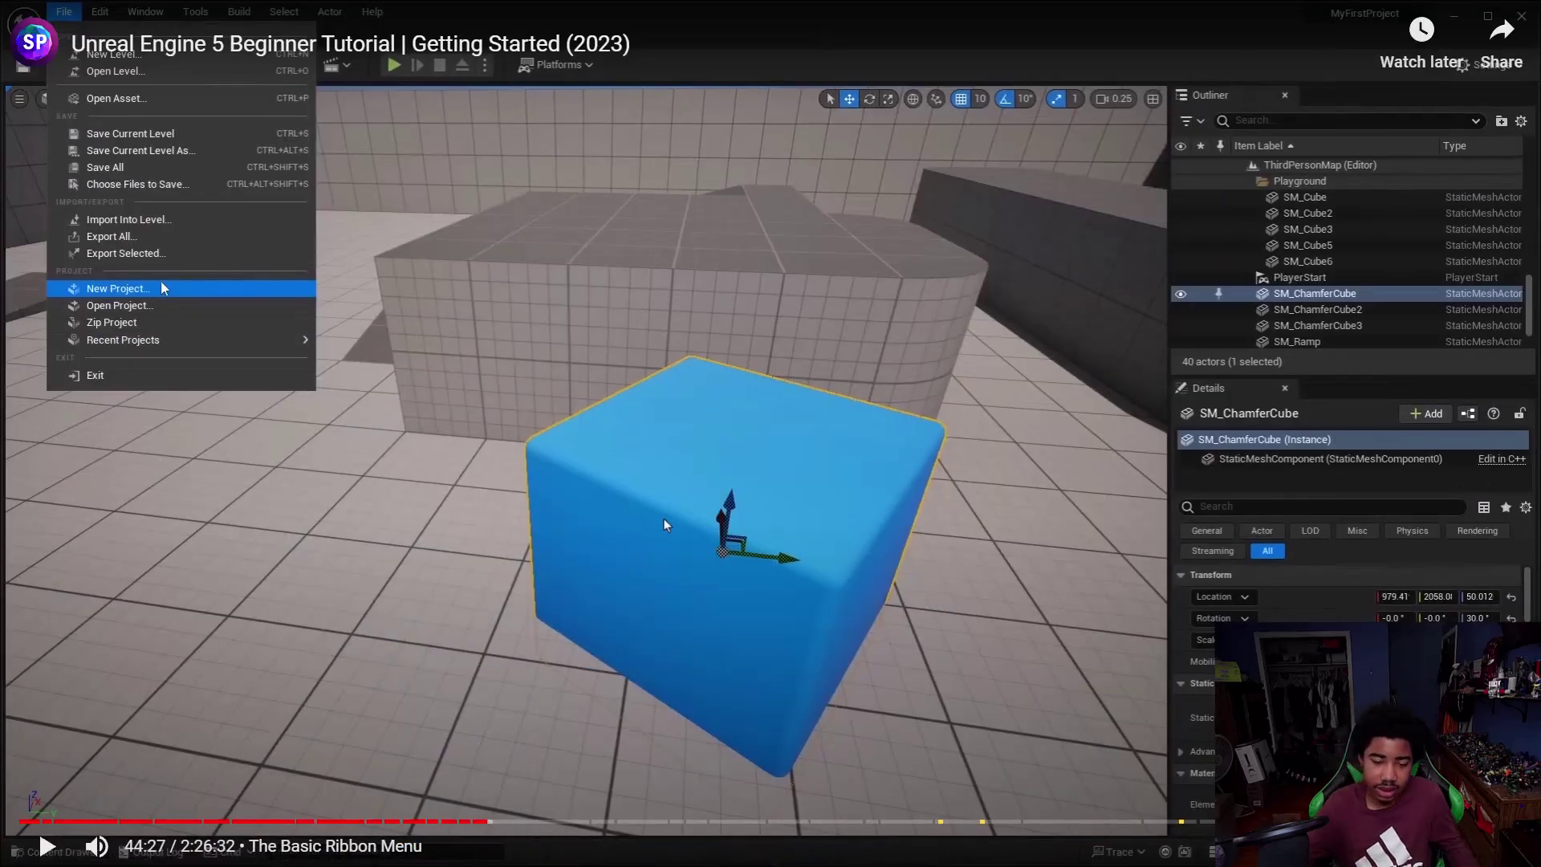
{"action": "right_click", "coordinate": [823, 522]}
{"action": "left_click", "coordinate": [556, 556]}
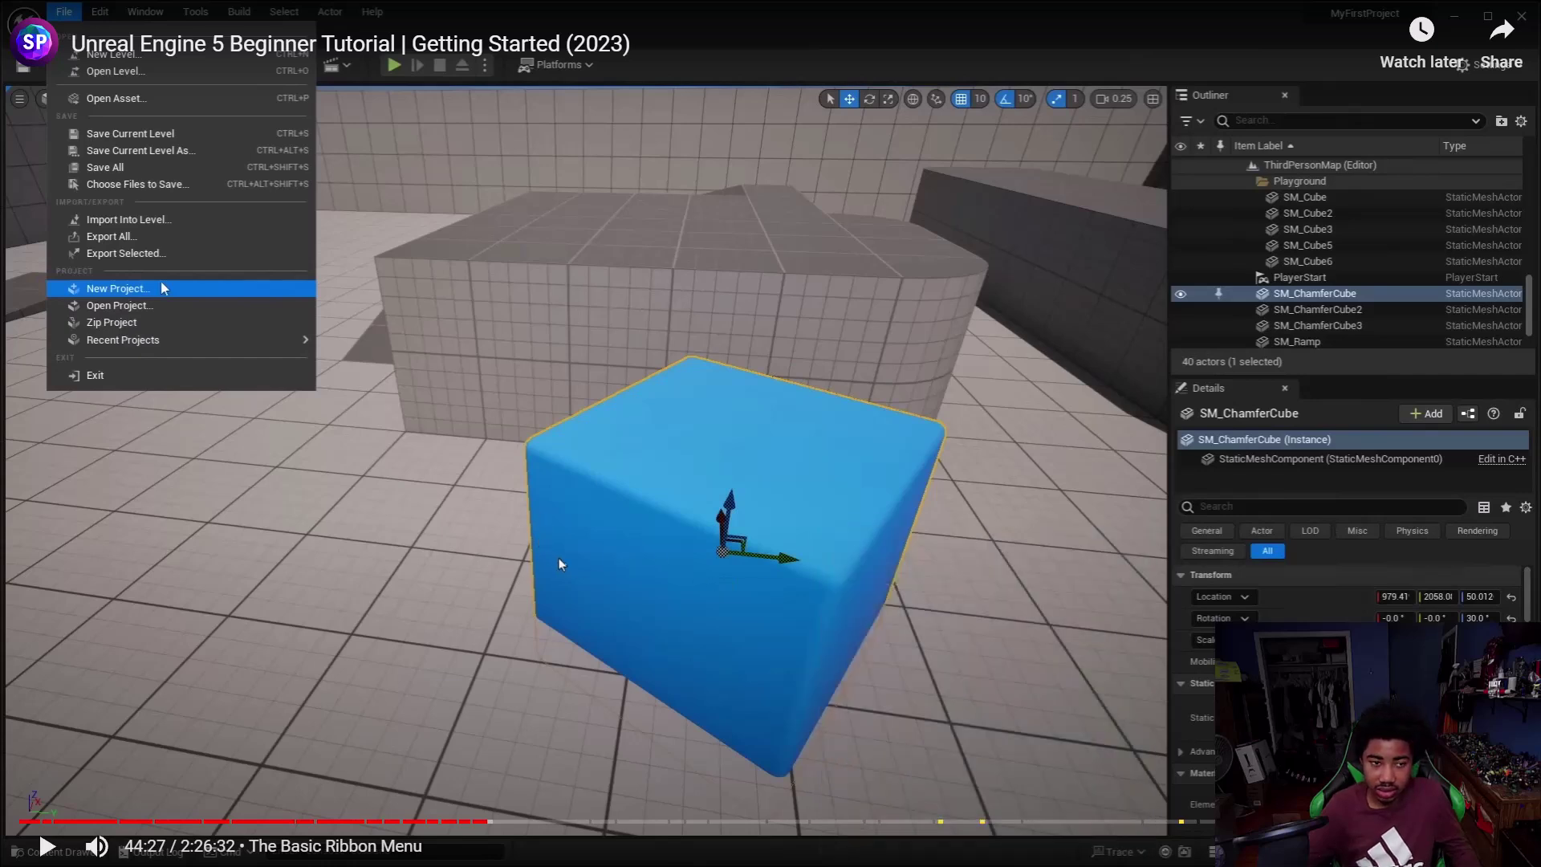
{"action": "left_click", "coordinate": [615, 566]}
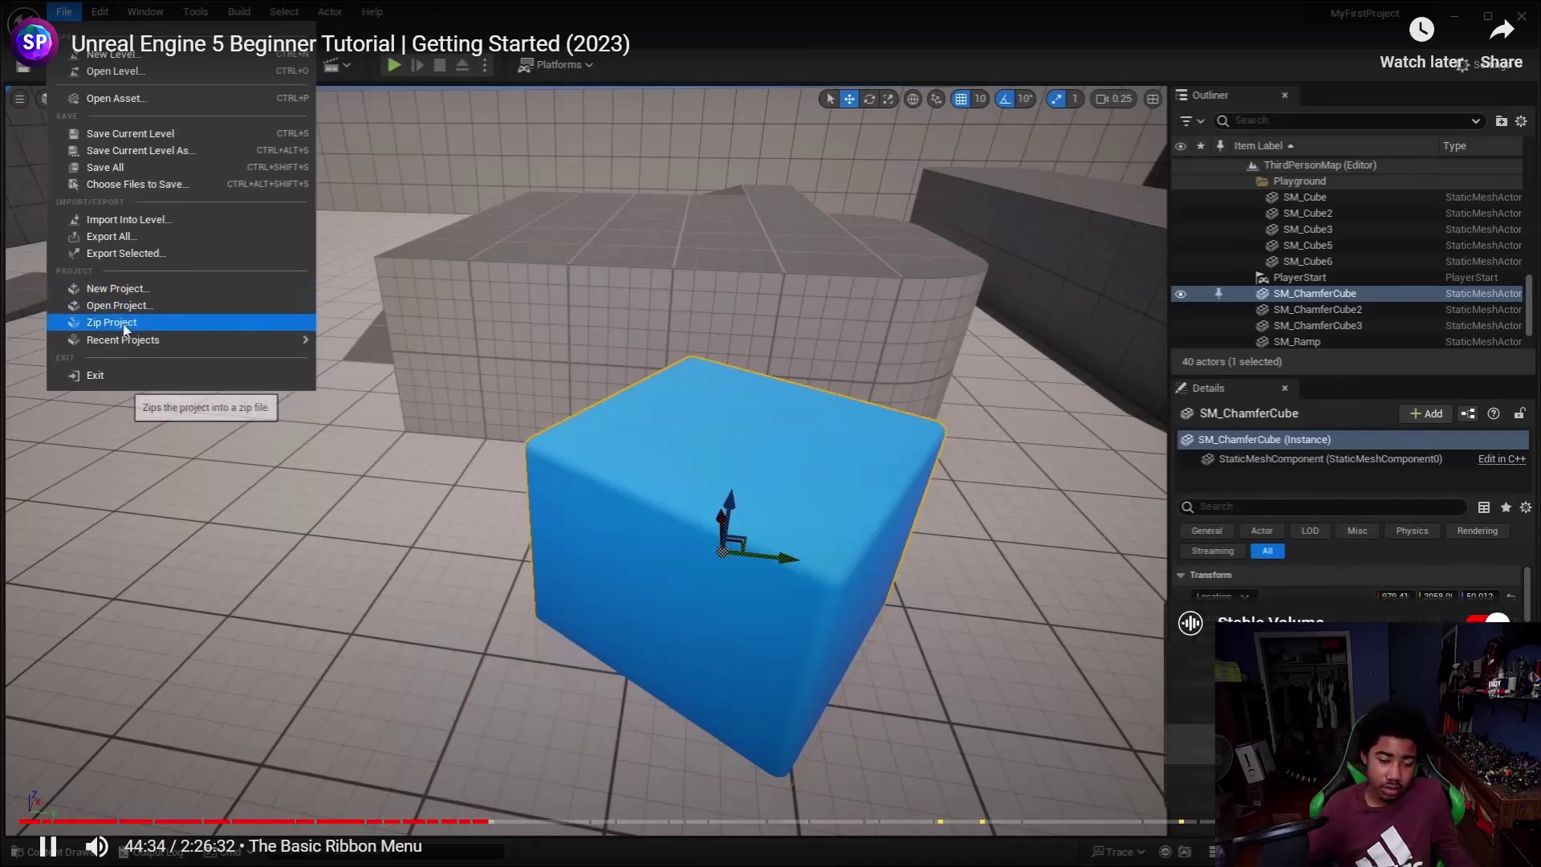
{"action": "left_click", "coordinate": [1333, 743]}
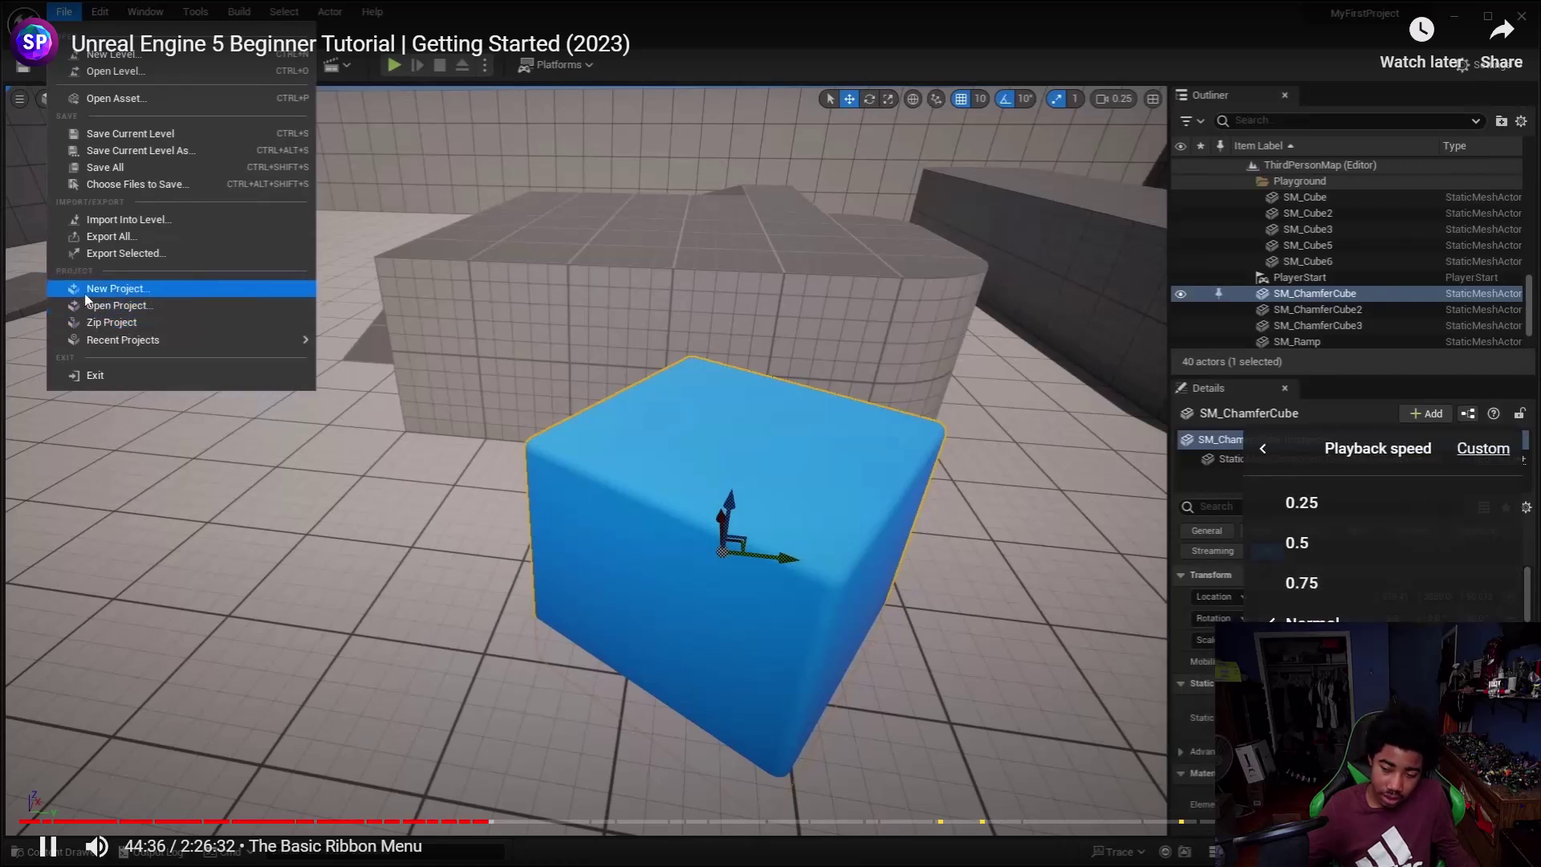
{"action": "left_click", "coordinate": [1329, 617]}
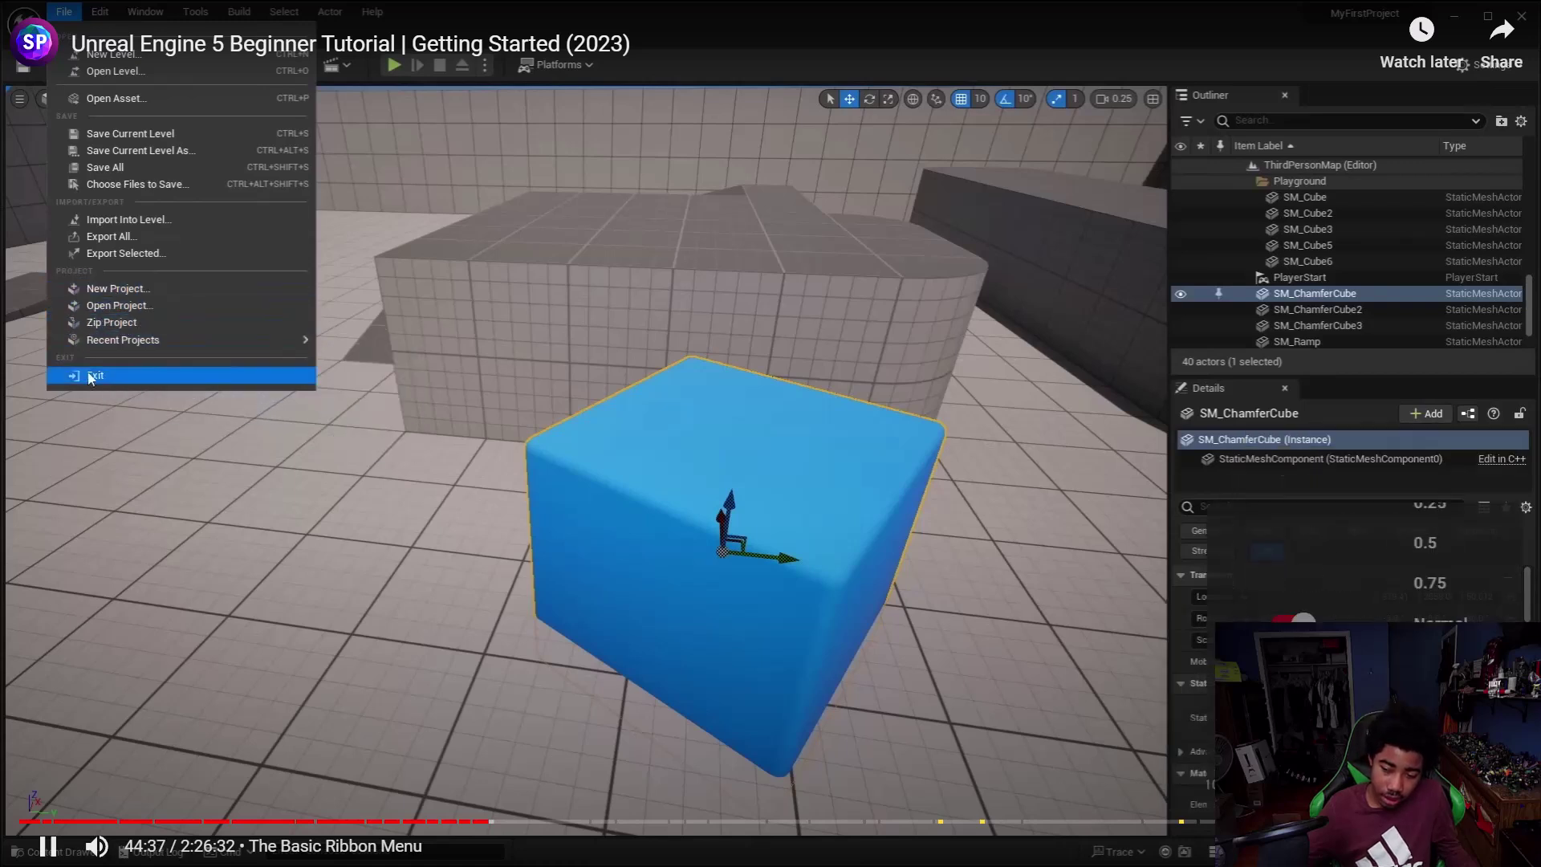
- Watch the tutorial's section on the basic ribbon menu and skip ahead through the cube duplication part
{"action": "left_click", "coordinate": [942, 679]}
{"action": "left_click", "coordinate": [942, 678]}
{"action": "left_click", "coordinate": [941, 677]}
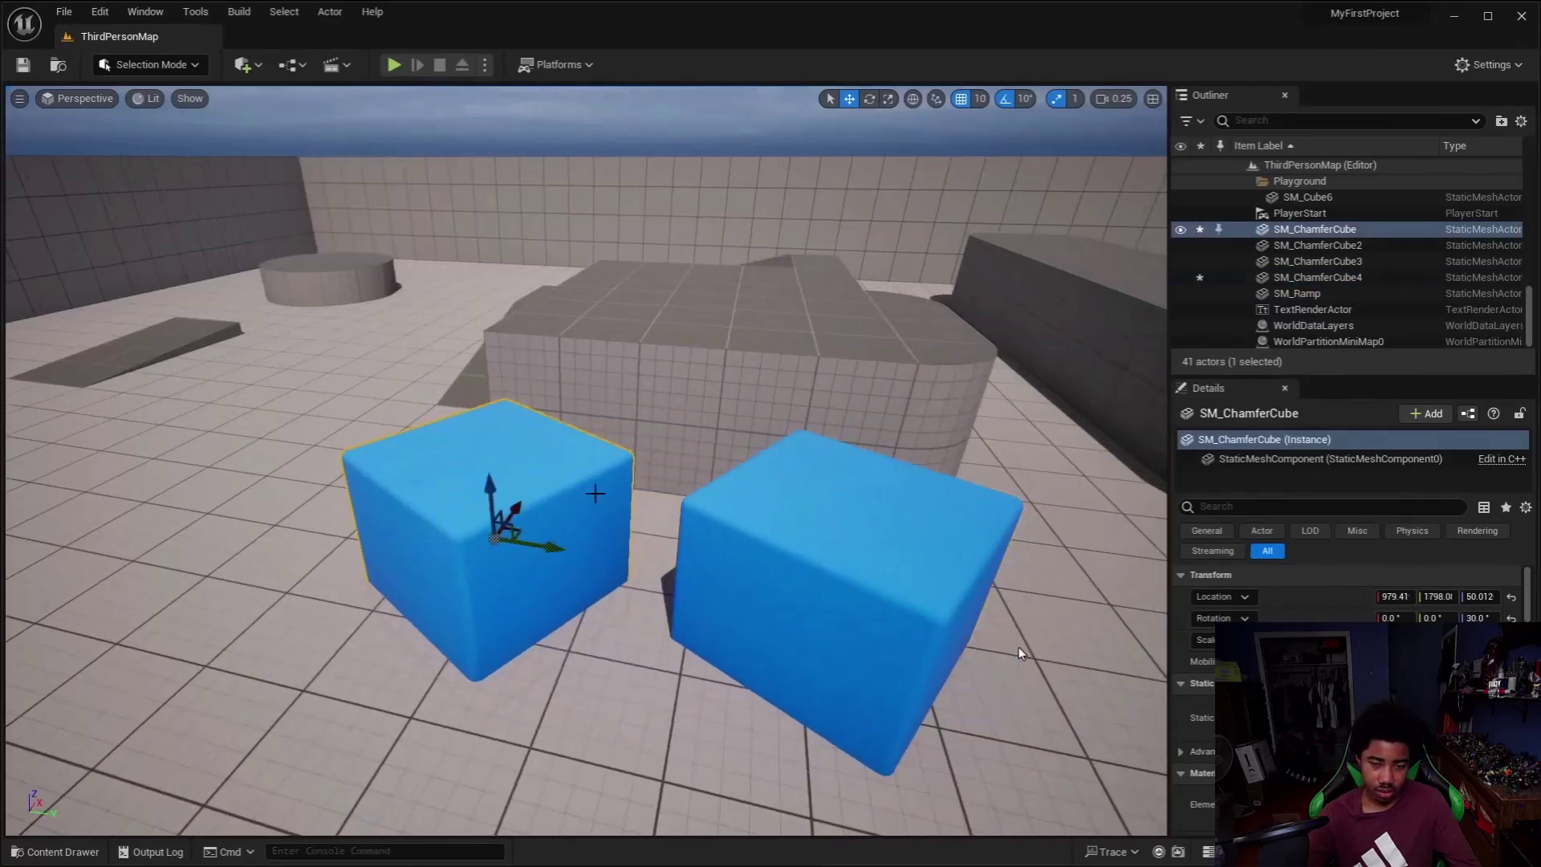
{"action": "left_click", "coordinate": [99, 11]}
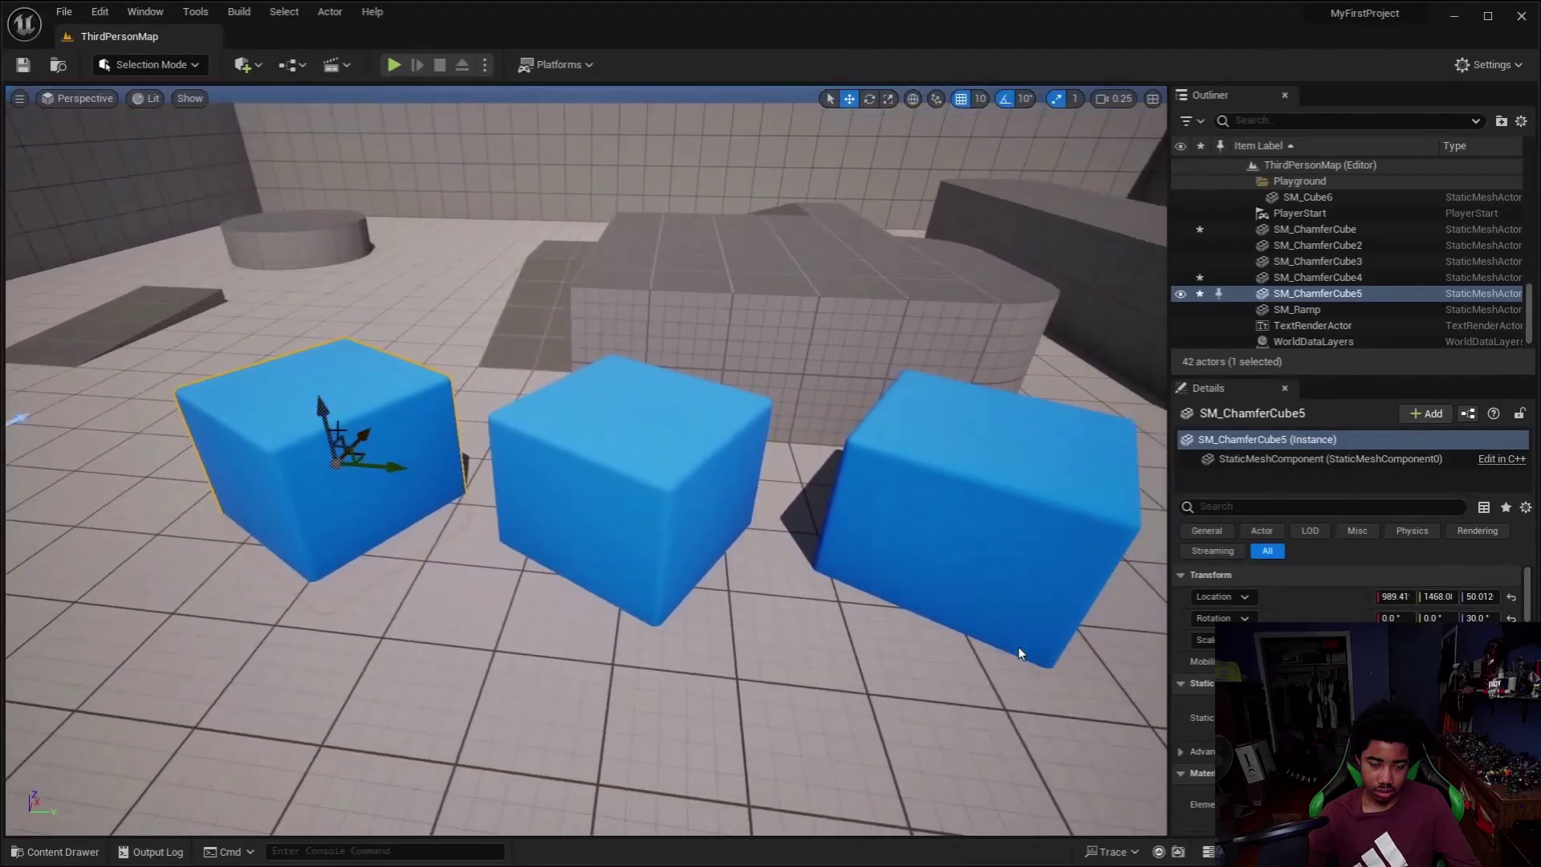
{"action": "key", "text": "Right"}
{"action": "key", "text": "Right"}
{"action": "key", "text": "Right"}
{"action": "key", "text": "Right"}
{"action": "key", "text": "Right"}
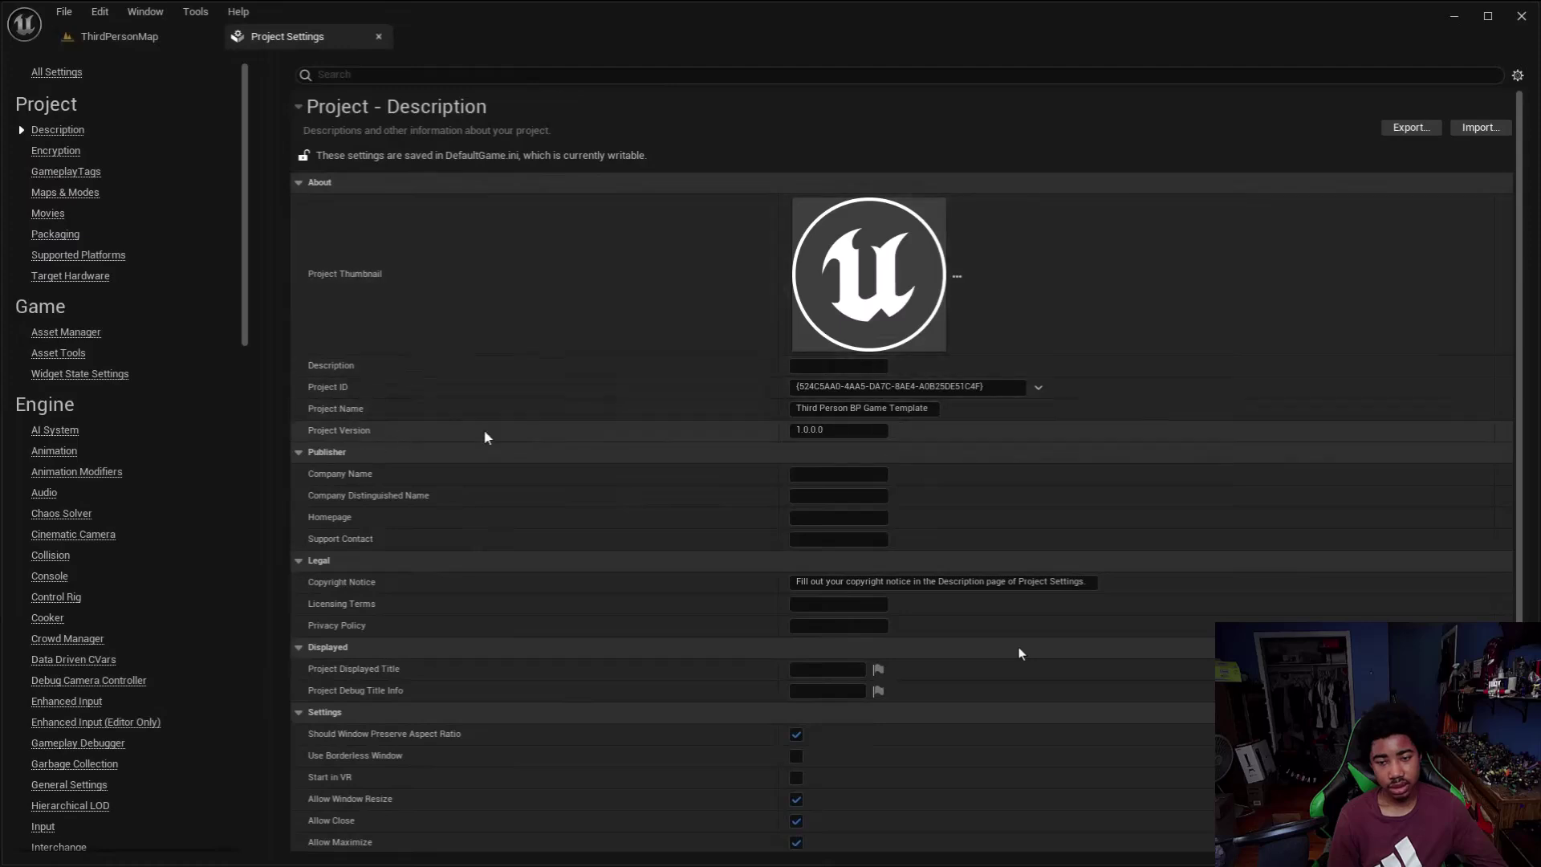
- Watch the tutorial's walkthrough of the Project Settings window and the Plugins browser
{"action": "scroll", "coordinate": [183, 143], "scroll_direction": "down", "scroll_amount": 1}
{"action": "scroll", "coordinate": [183, 144], "scroll_direction": "up", "scroll_amount": 1}
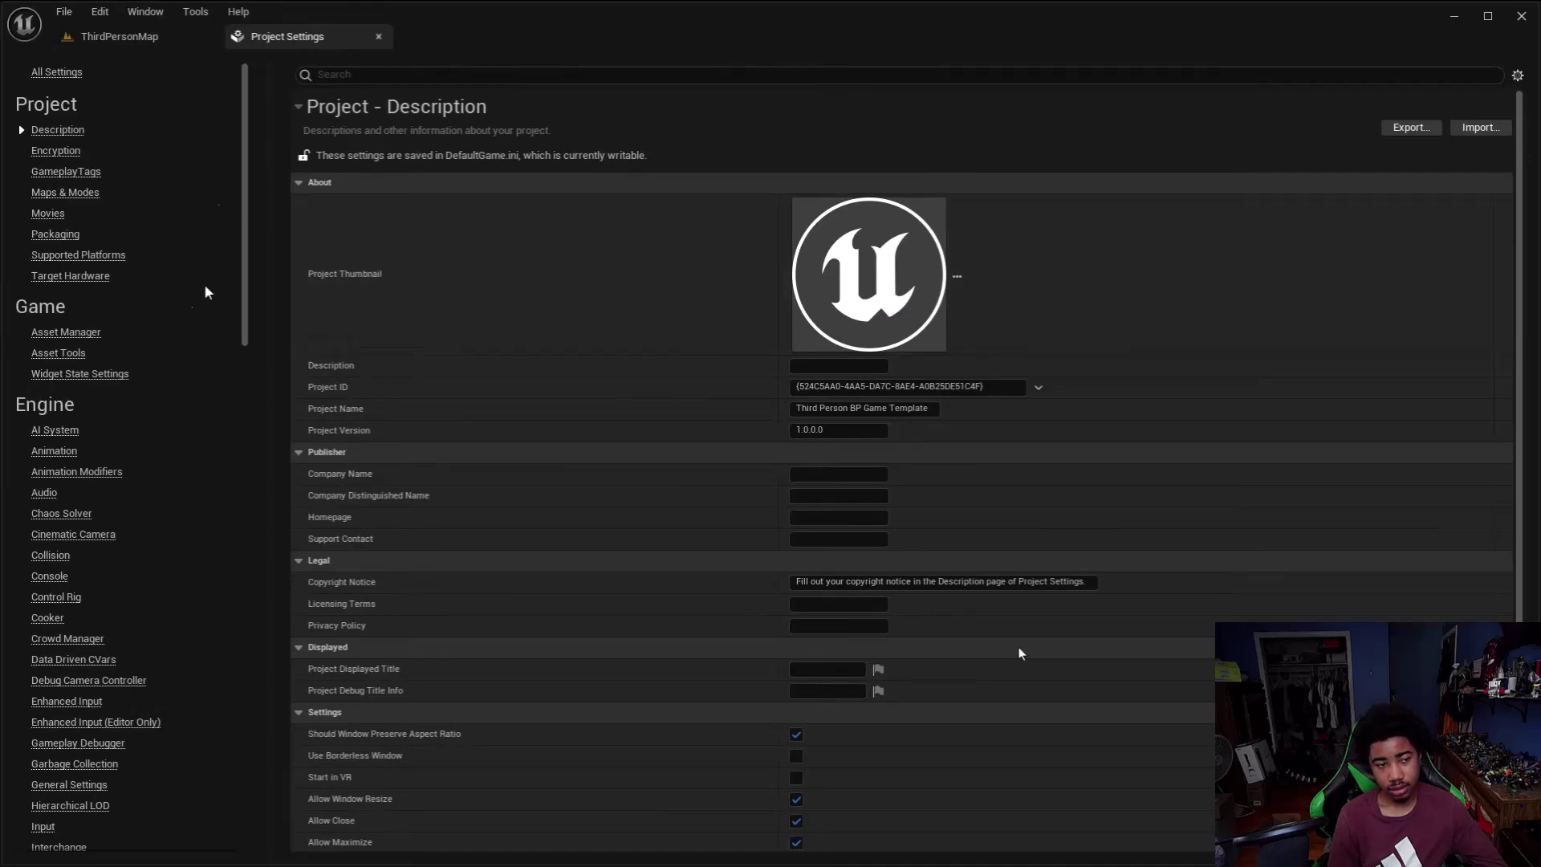
{"action": "left_click", "coordinate": [378, 36]}
{"action": "left_click", "coordinate": [101, 12]}
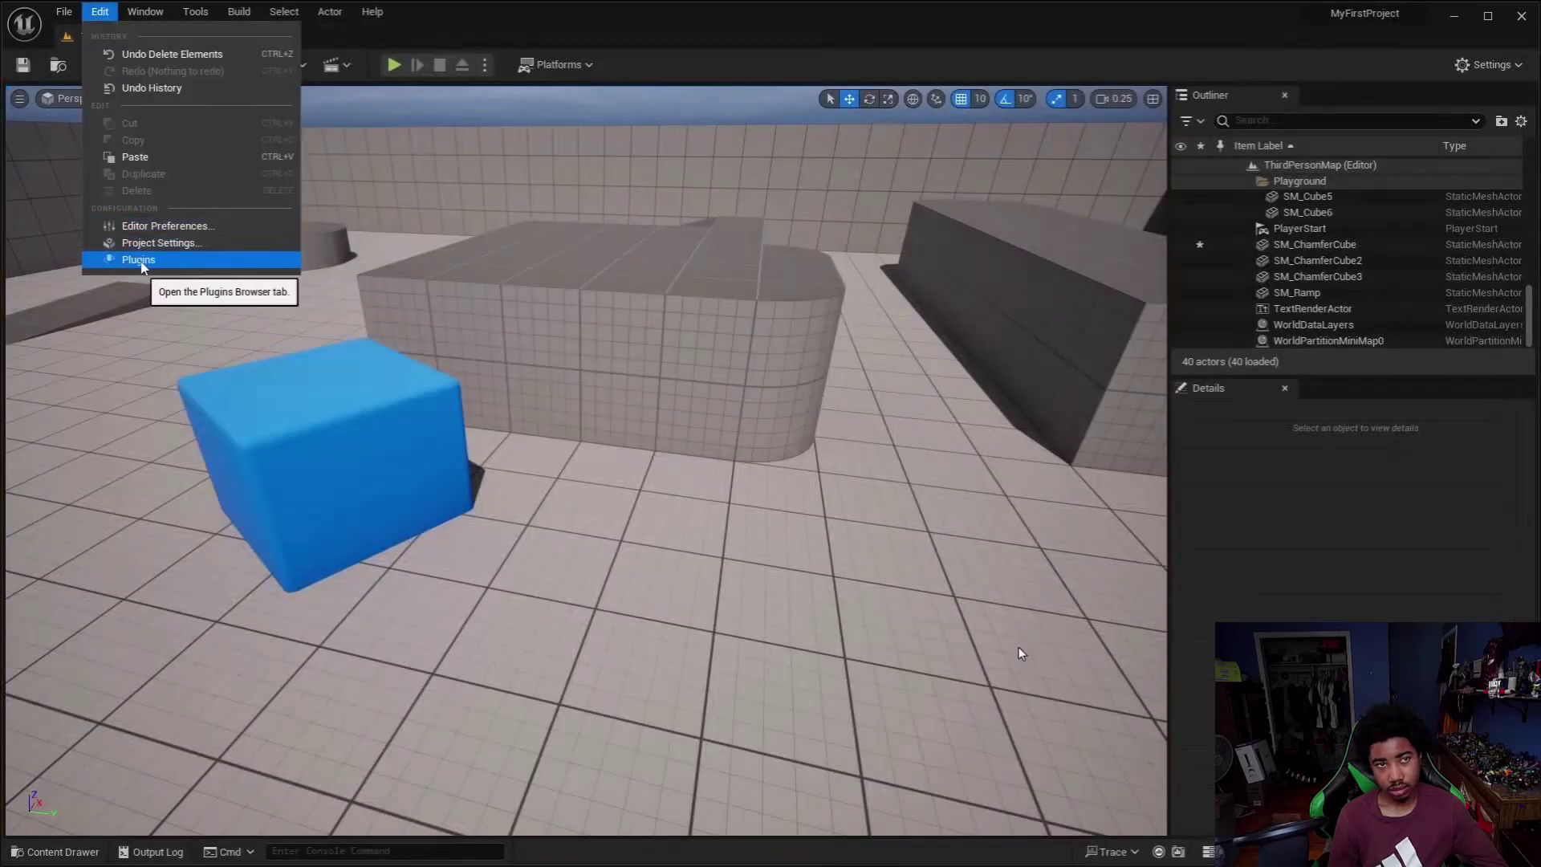
{"action": "left_click", "coordinate": [140, 261]}
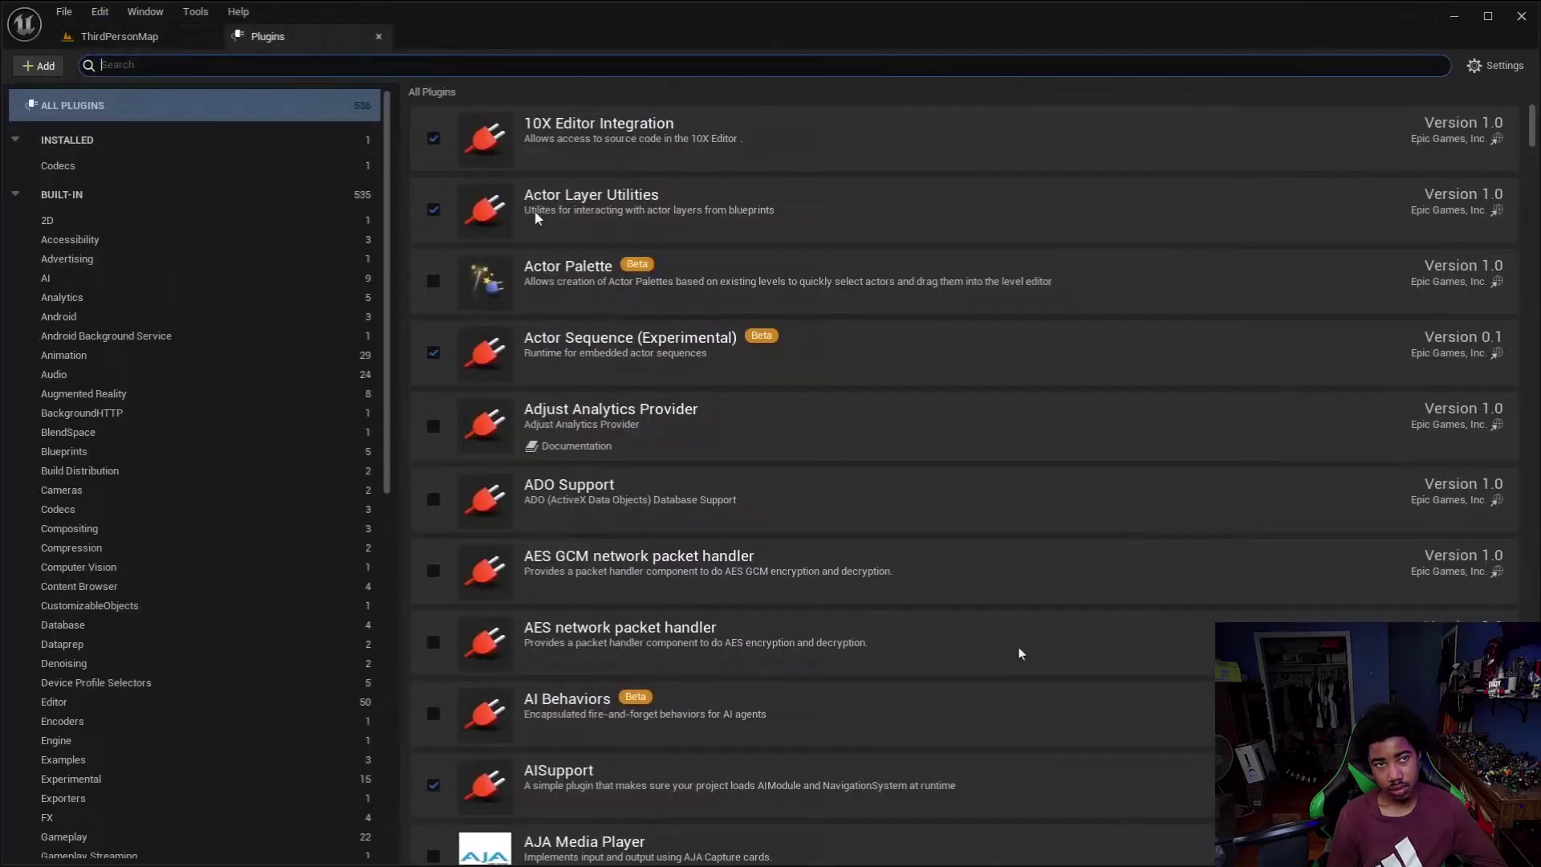
{"action": "scroll", "coordinate": [594, 224], "scroll_direction": "down", "scroll_amount": 6}
{"action": "scroll", "coordinate": [594, 225], "scroll_direction": "up", "scroll_amount": 4}
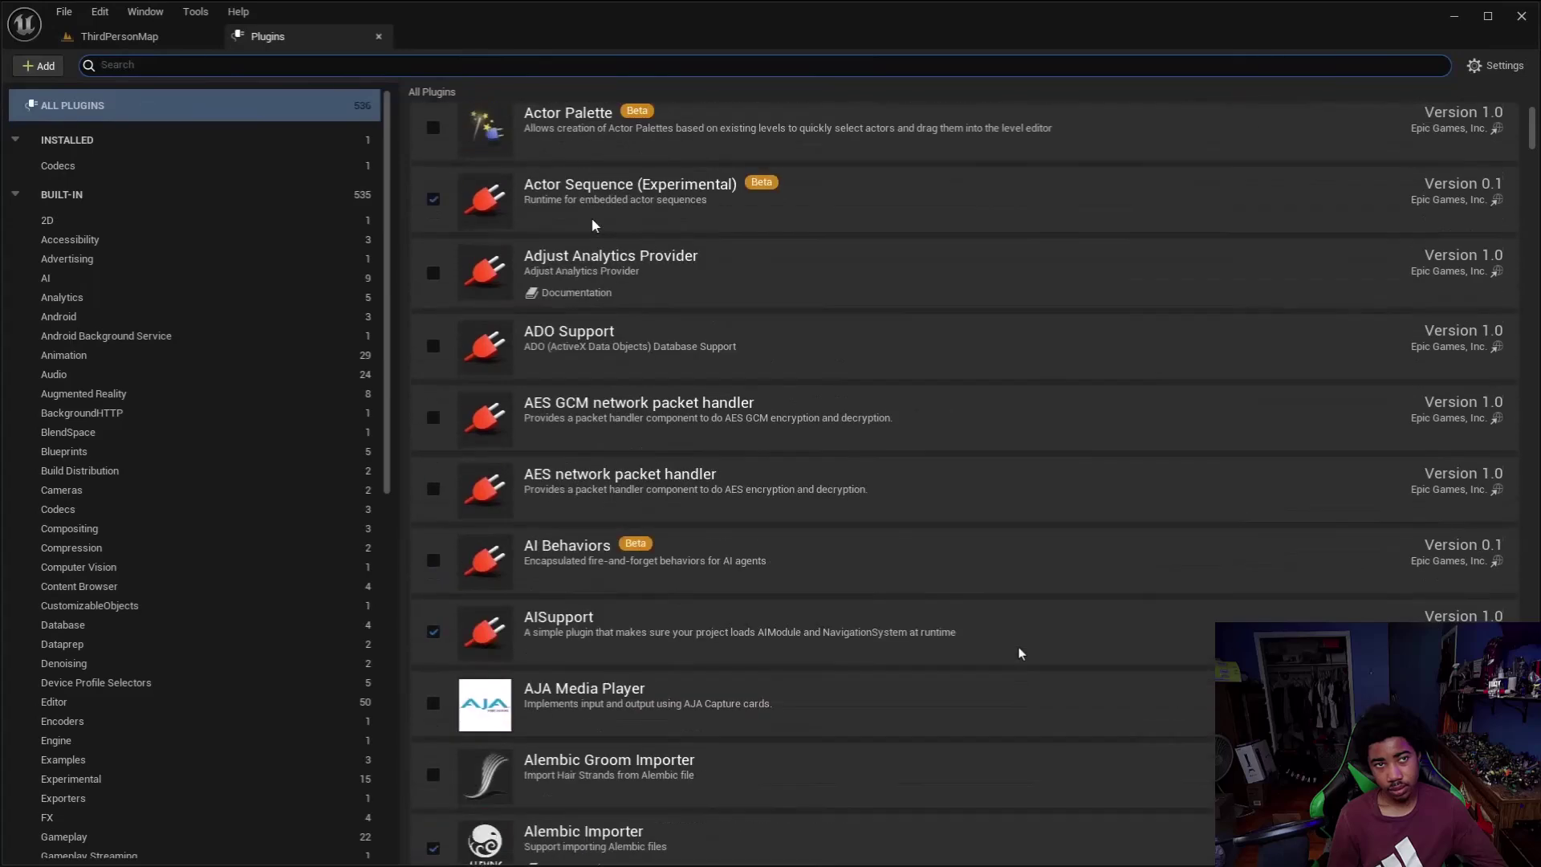
{"action": "left_click", "coordinate": [265, 106]}
{"action": "scroll", "coordinate": [568, 205], "scroll_direction": "down", "scroll_amount": 8}
{"action": "scroll", "coordinate": [568, 205], "scroll_direction": "down", "scroll_amount": 15}
{"action": "scroll", "coordinate": [647, 359], "scroll_direction": "down", "scroll_amount": 20}
{"action": "scroll", "coordinate": [590, 514], "scroll_direction": "down", "scroll_amount": 5}
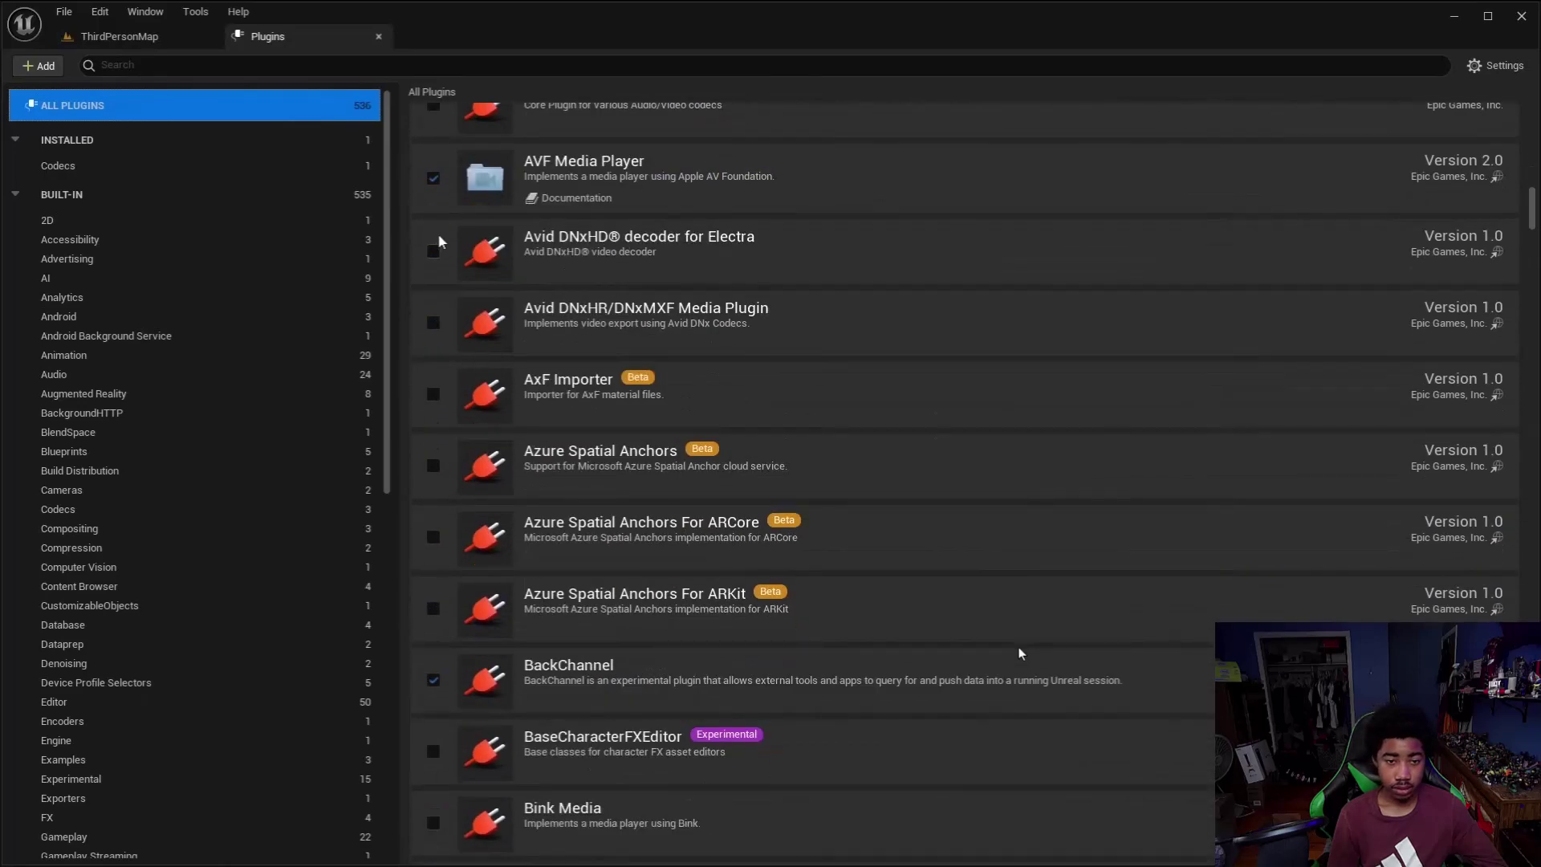
- Rewind the tutorial video to the start of the Plugins browser part and pause it
{"action": "key", "text": "Left"}
{"action": "key", "text": "Left"}
{"action": "key", "text": "Left"}
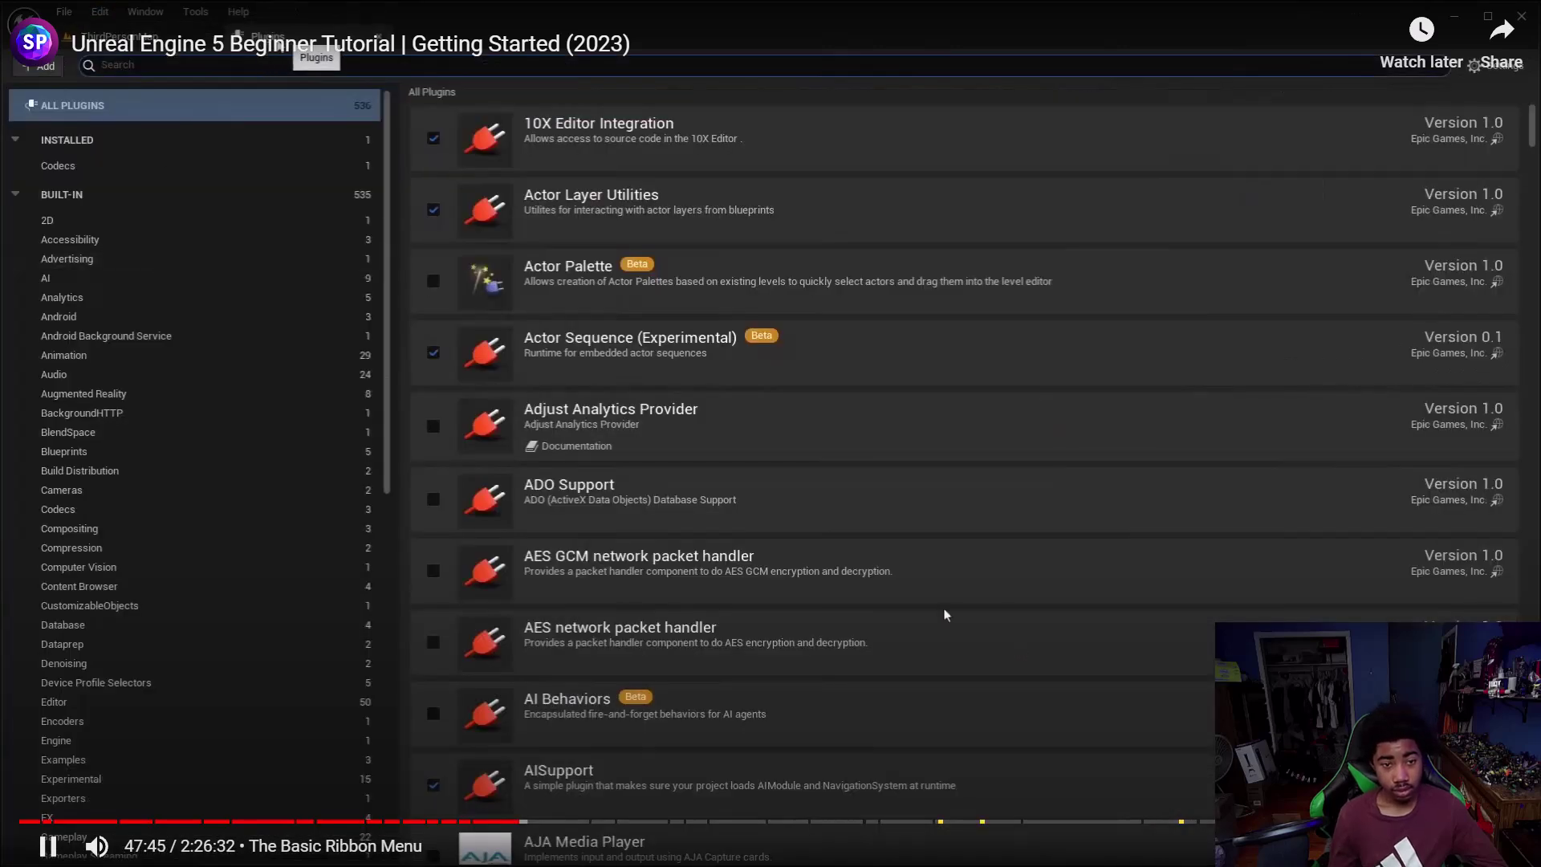
{"action": "key", "text": "space"}
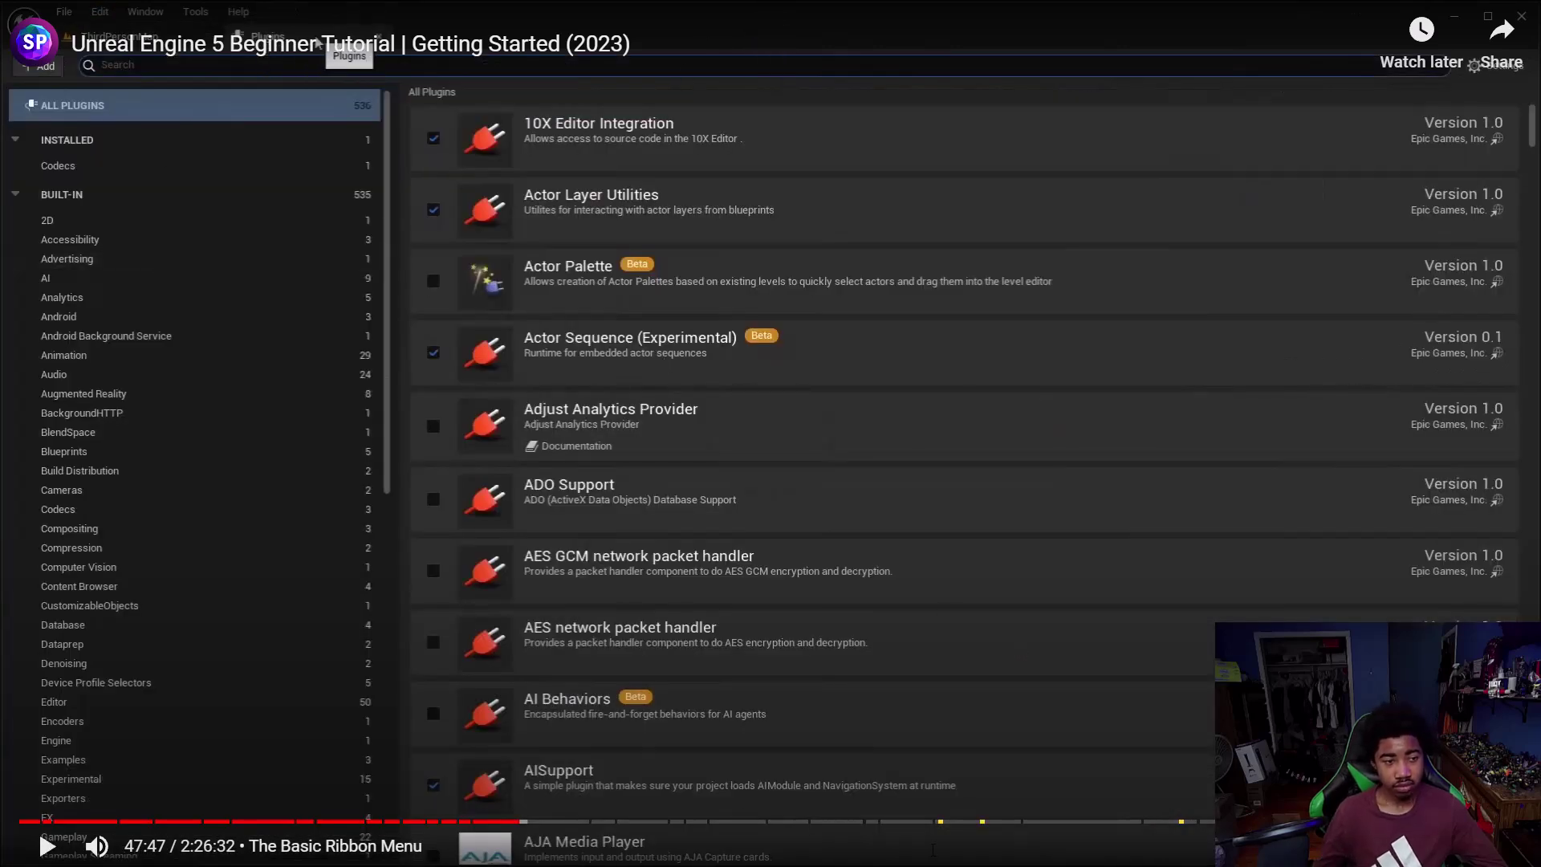
- Switch to the Unreal Editor, open the Plugins browser and maximize its window
{"action": "key", "text": "super"}
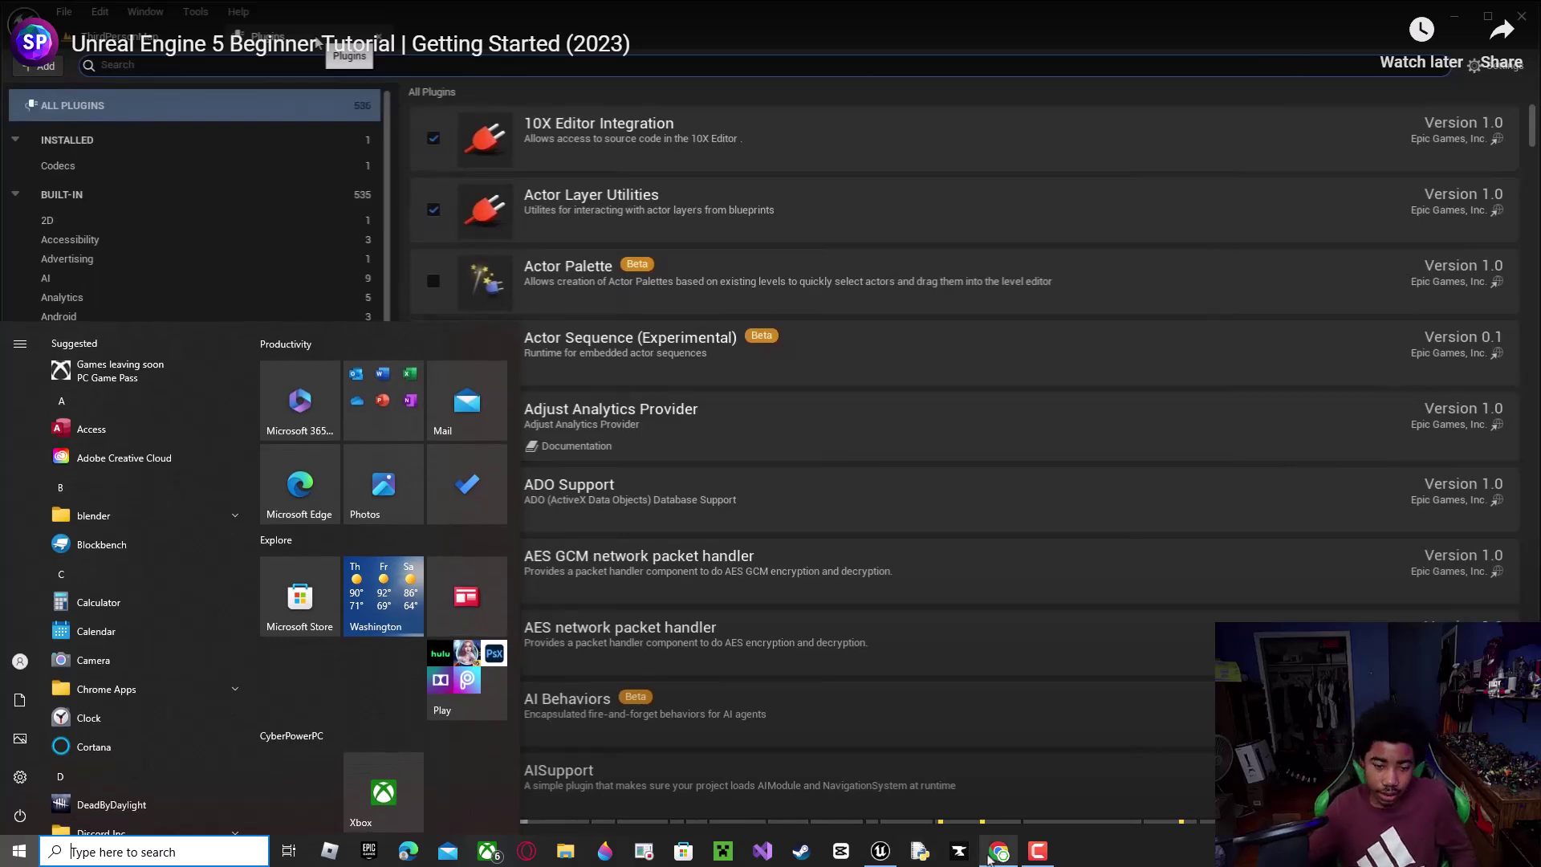
{"action": "left_click", "coordinate": [881, 851]}
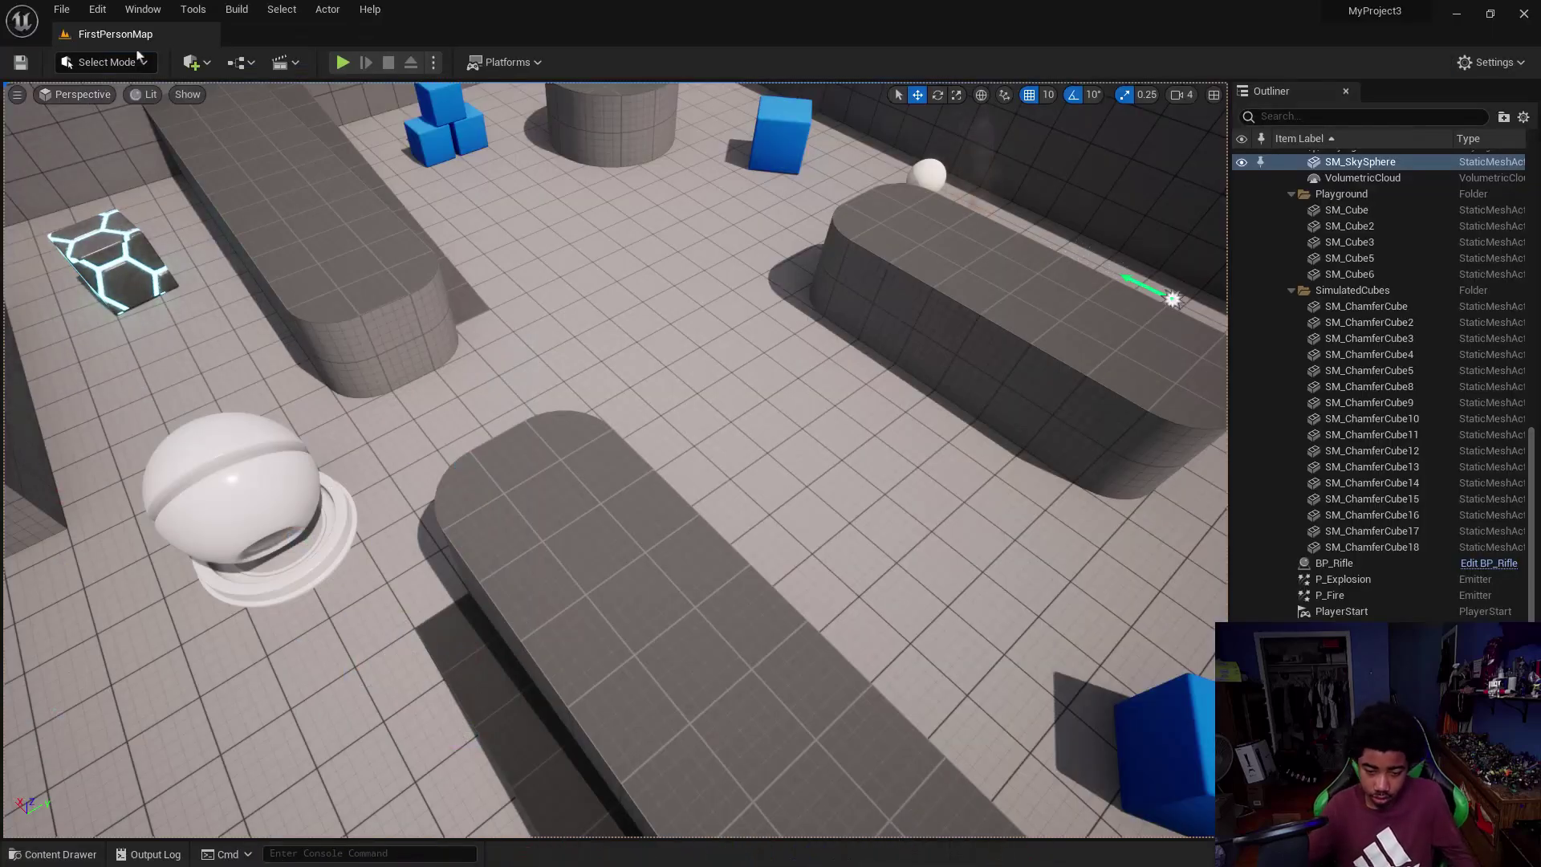
{"action": "left_click", "coordinate": [112, 12]}
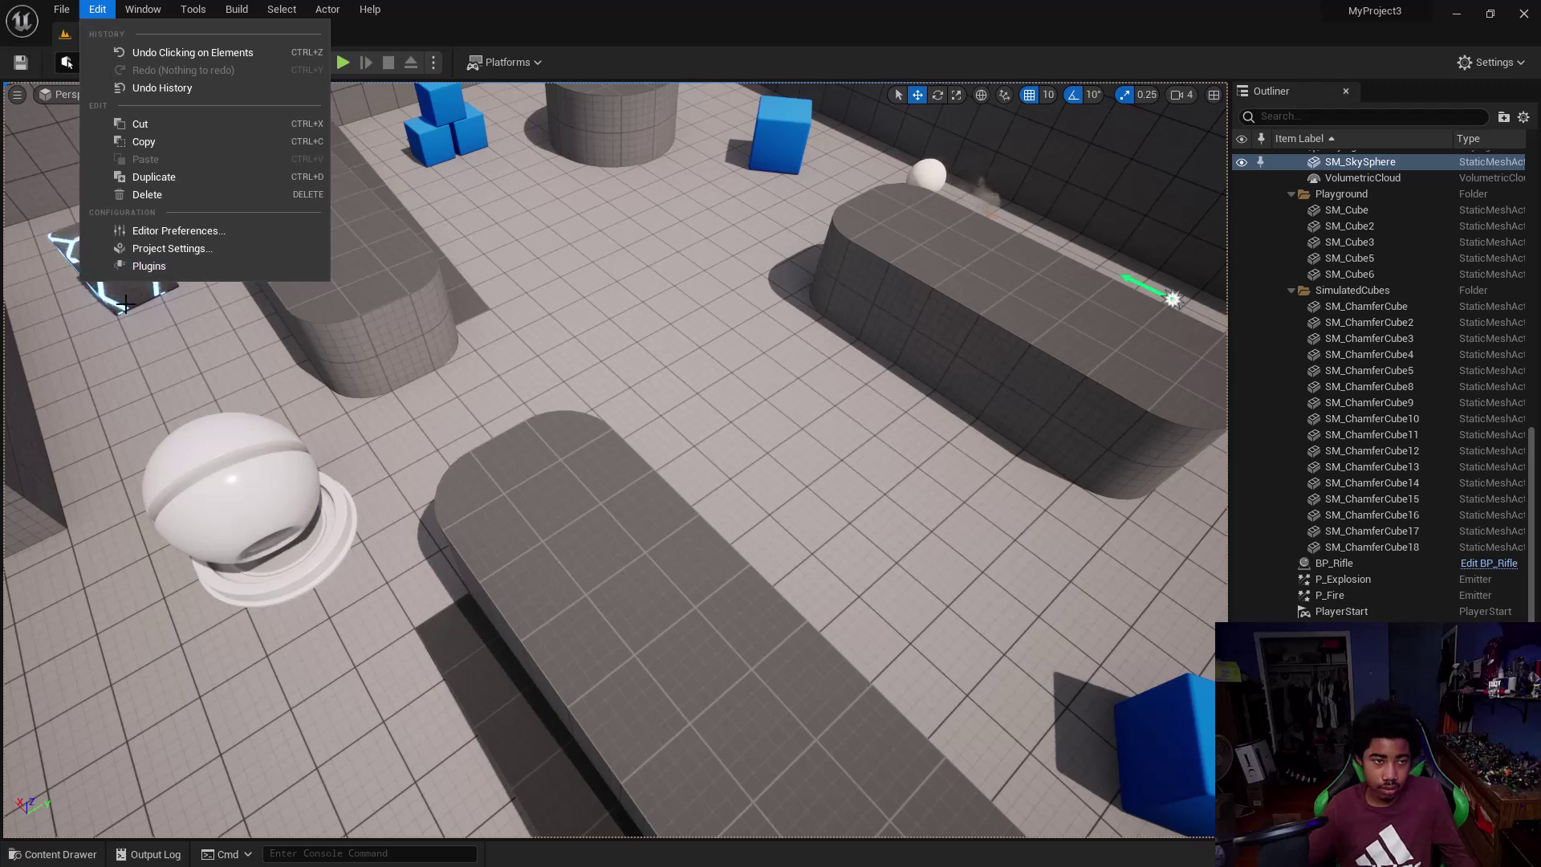
{"action": "left_click", "coordinate": [149, 265]}
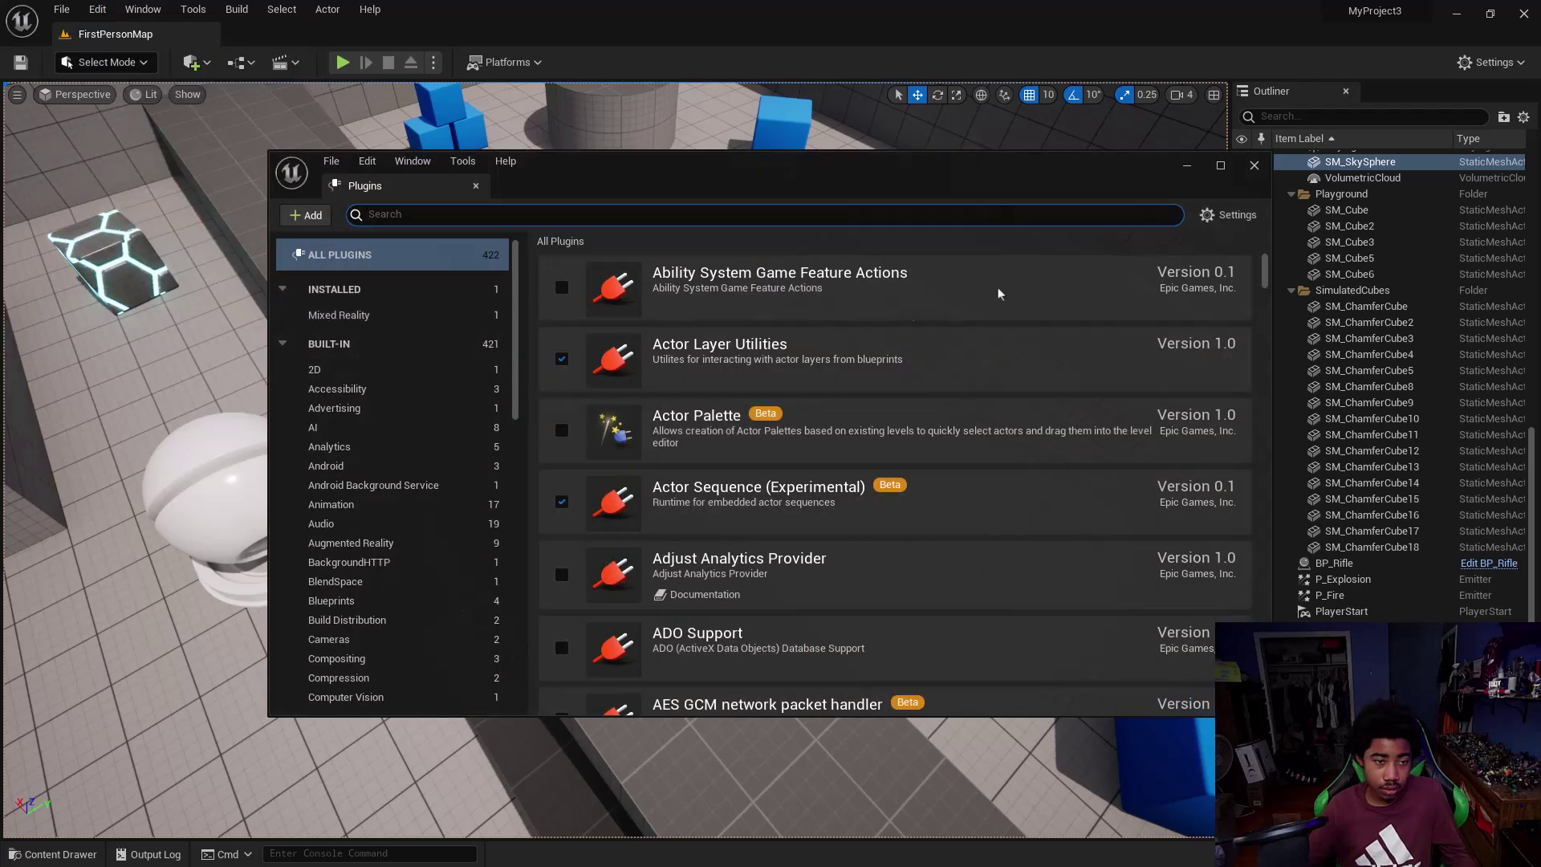
{"action": "left_click", "coordinate": [1220, 165]}
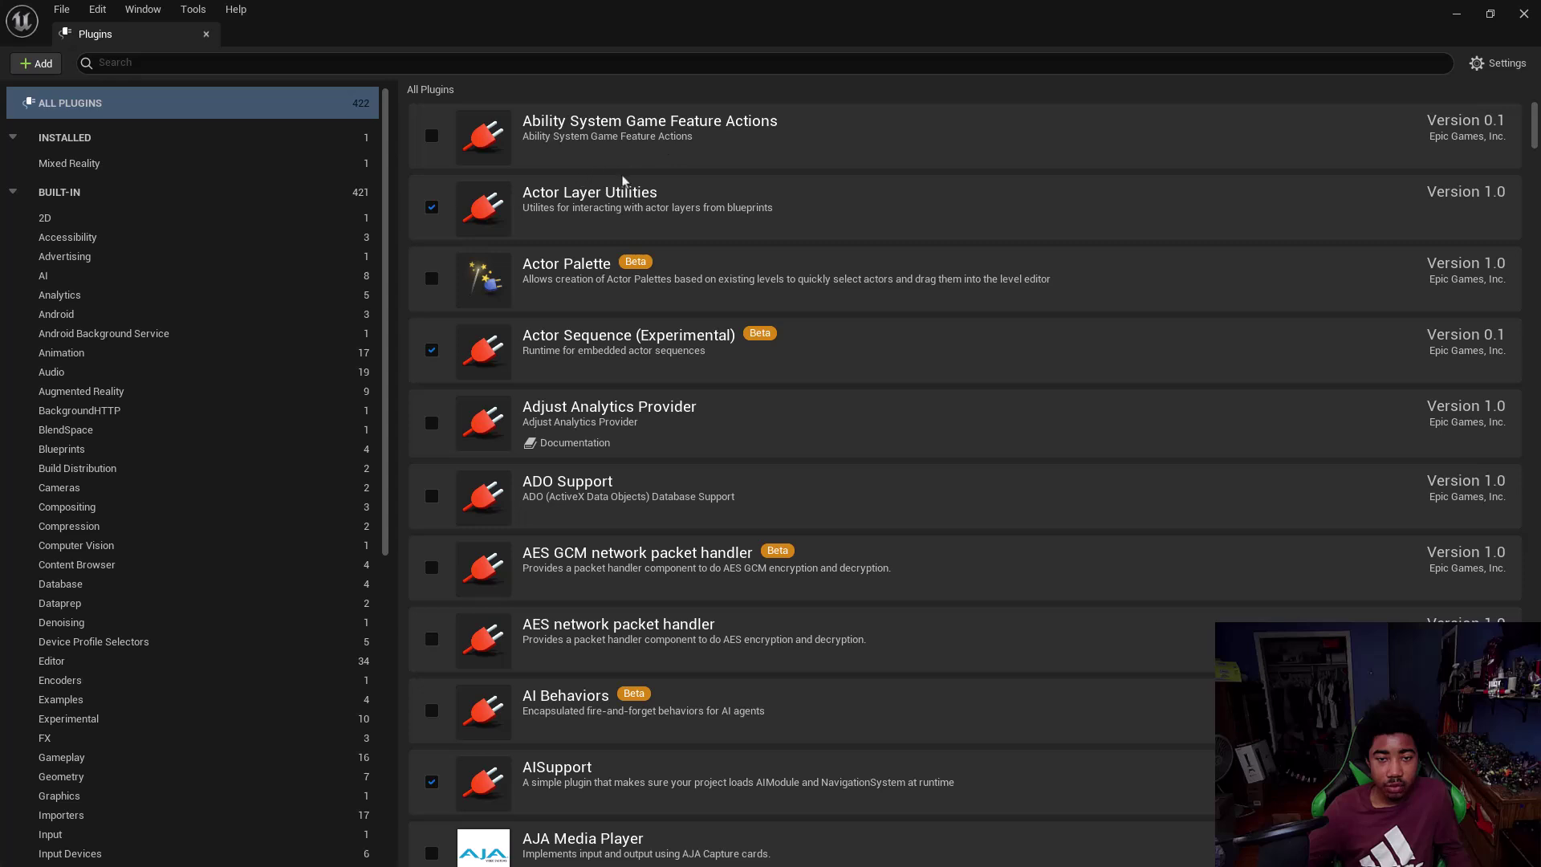
- Try enabling the AI Behaviors beta plugin from the full plugin list and decline the confirmation
{"action": "scroll", "coordinate": [508, 314], "scroll_direction": "down", "scroll_amount": 1}
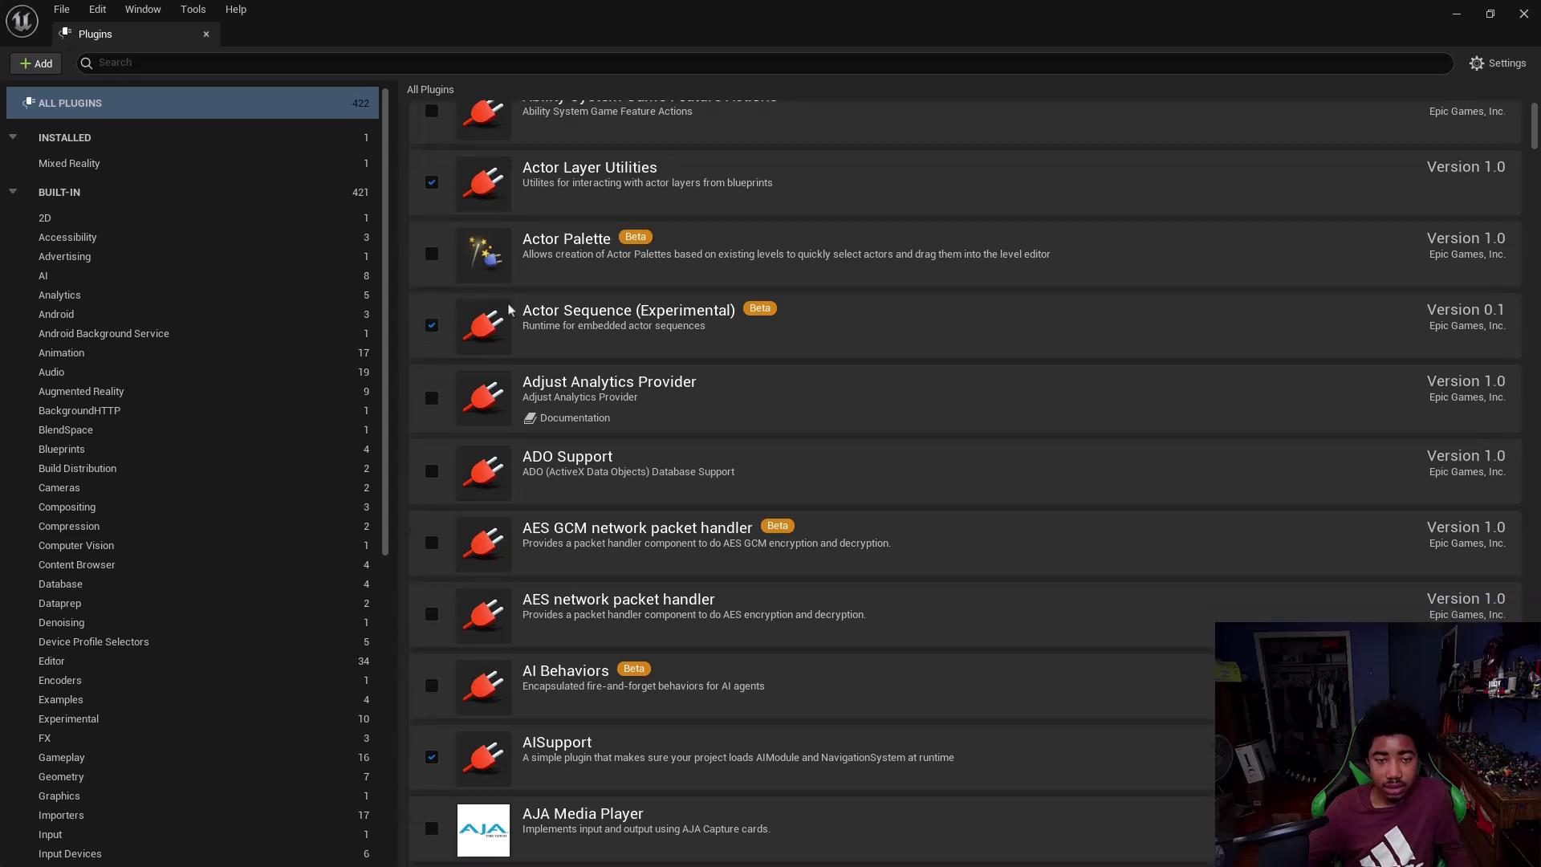
{"action": "scroll", "coordinate": [514, 313], "scroll_direction": "down", "scroll_amount": 3}
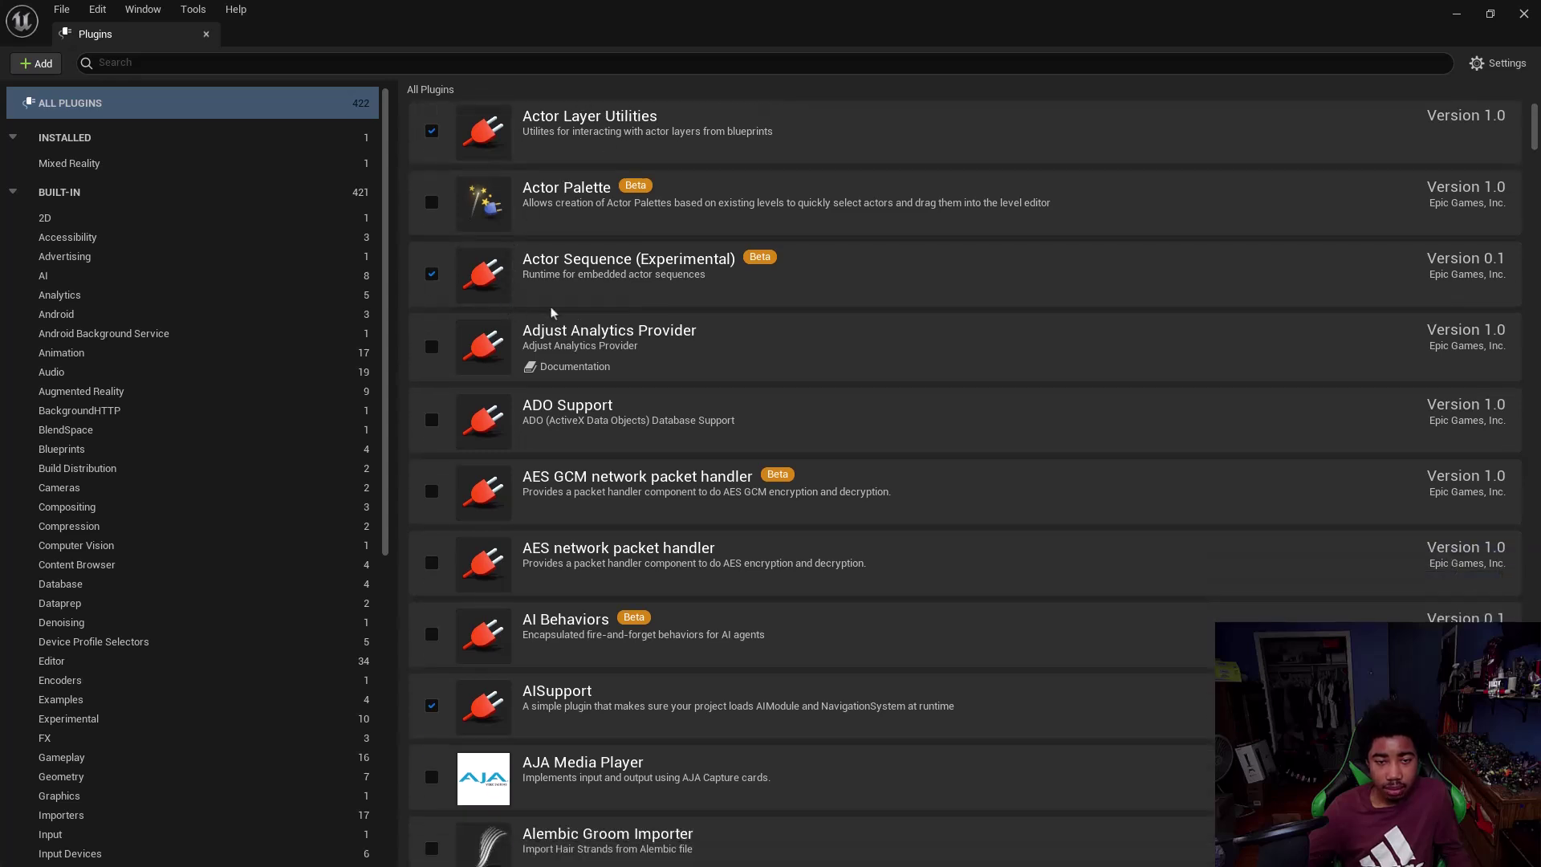
{"action": "scroll", "coordinate": [597, 329], "scroll_direction": "down", "scroll_amount": 4}
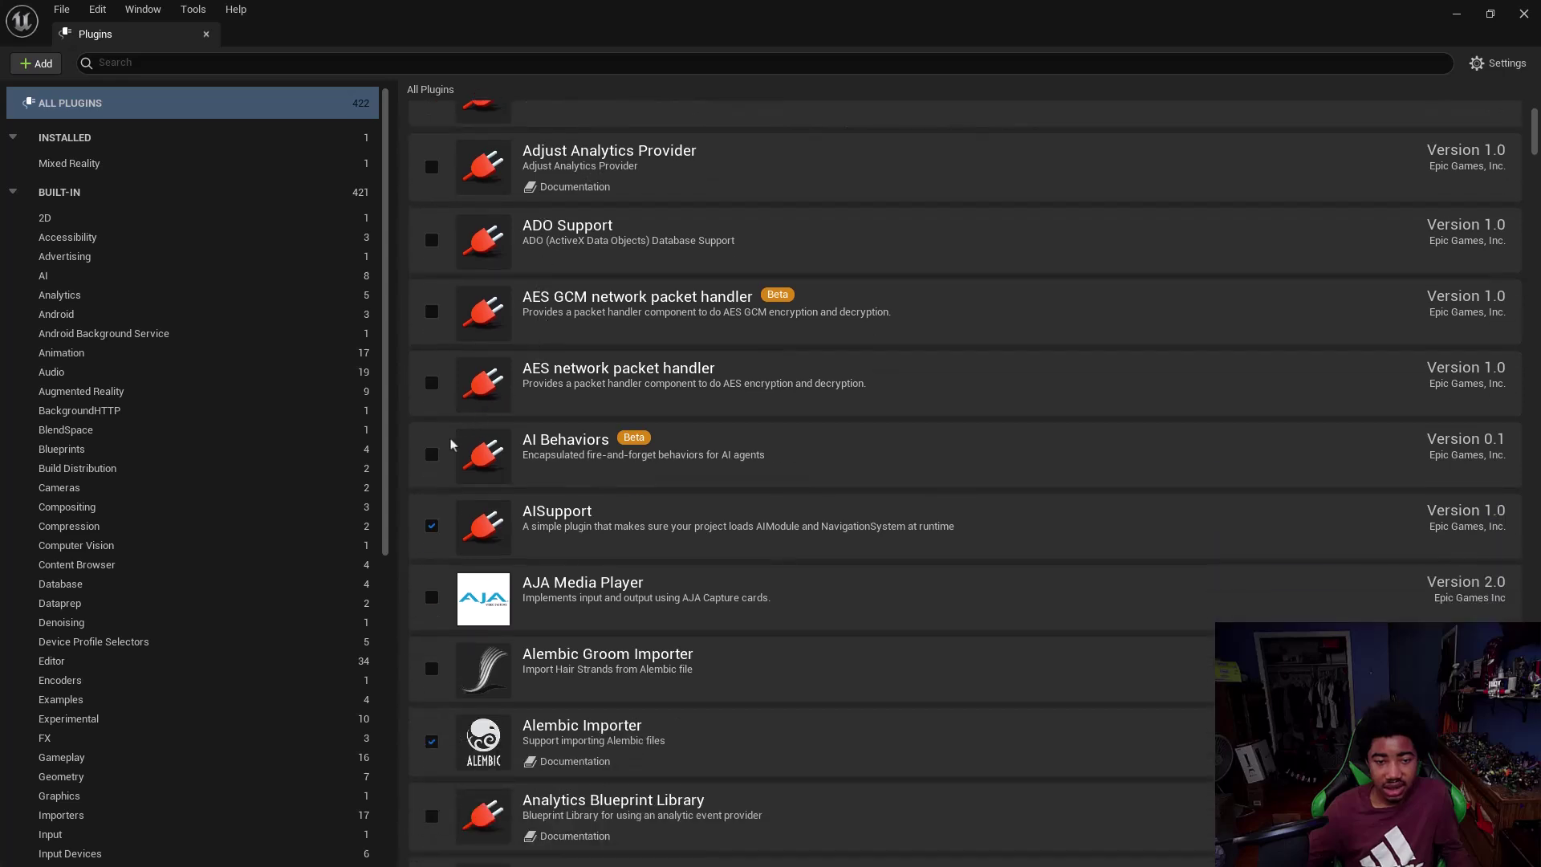
{"action": "left_click", "coordinate": [432, 455]}
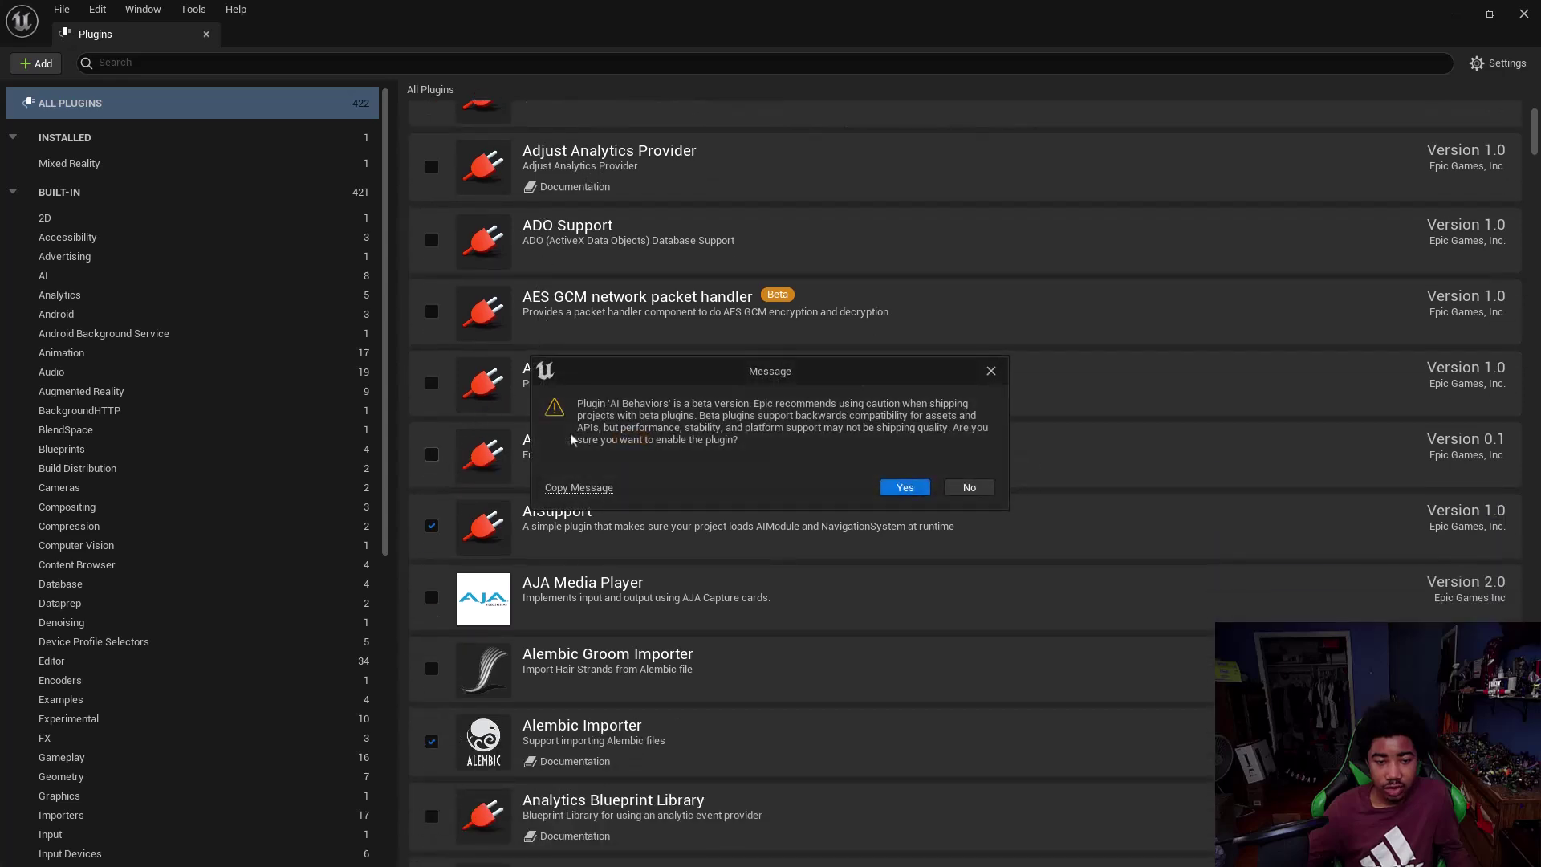
{"action": "left_click", "coordinate": [984, 487]}
- Look through the media, Alembic, Android and animation plugins in the full plugin list
{"action": "scroll", "coordinate": [584, 467], "scroll_direction": "down", "scroll_amount": 4}
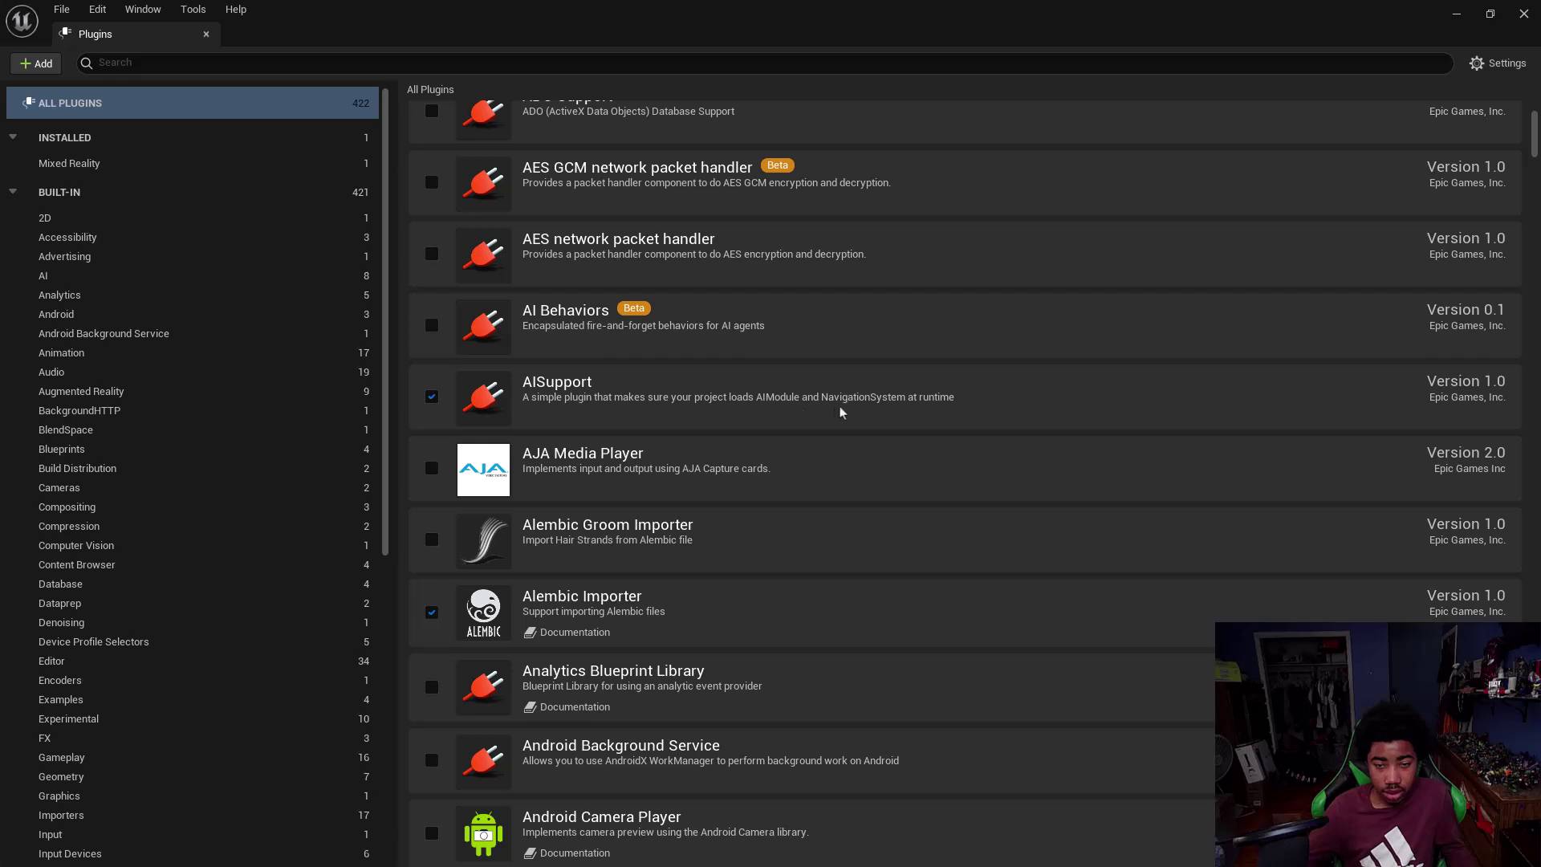
{"action": "scroll", "coordinate": [634, 492], "scroll_direction": "down", "scroll_amount": 3}
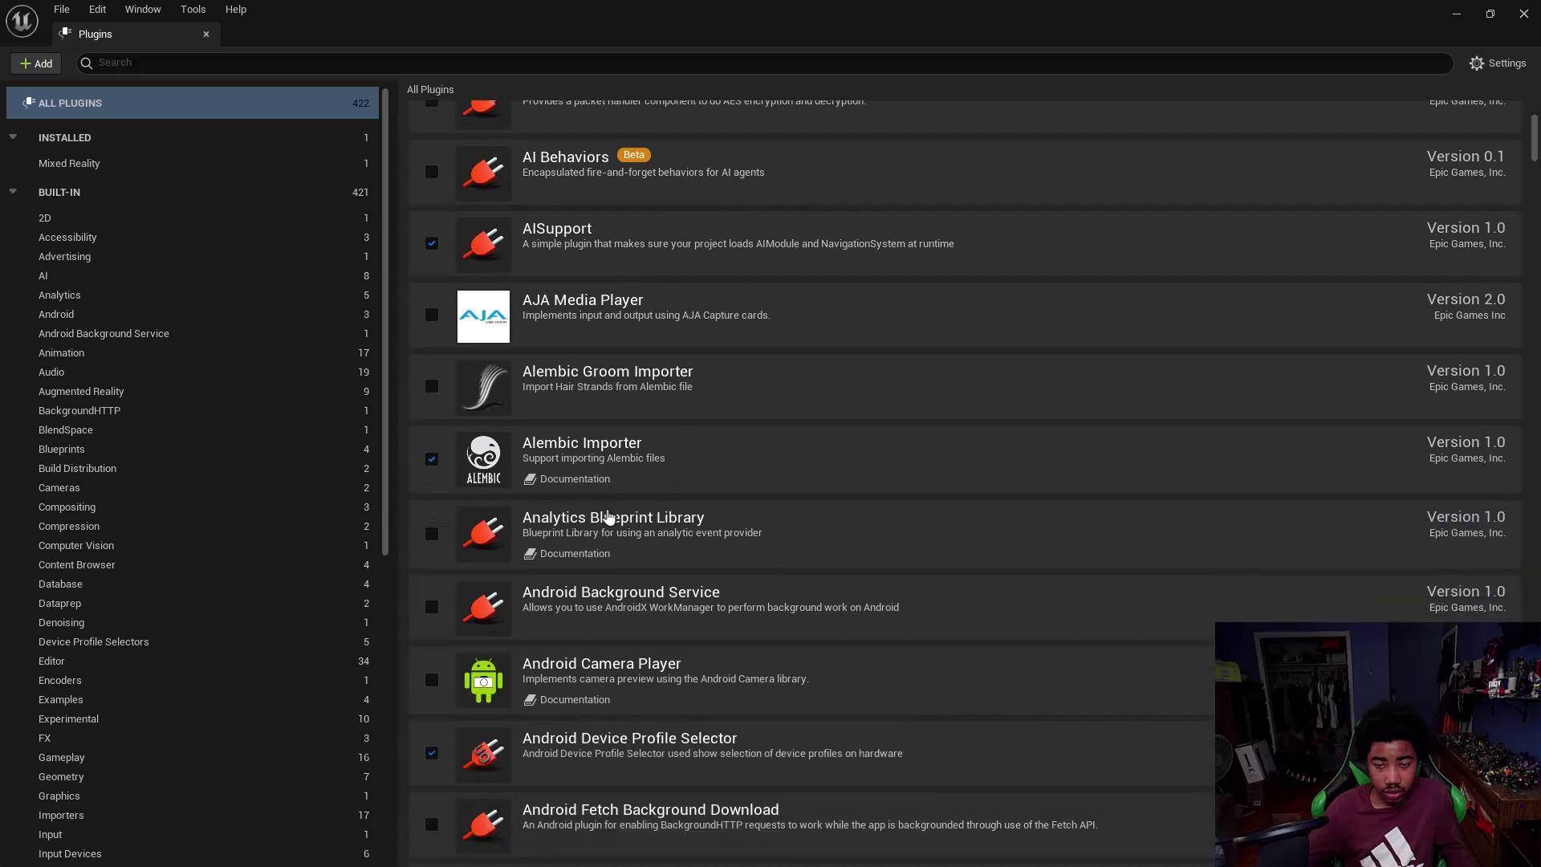
{"action": "scroll", "coordinate": [608, 513], "scroll_direction": "down", "scroll_amount": 1}
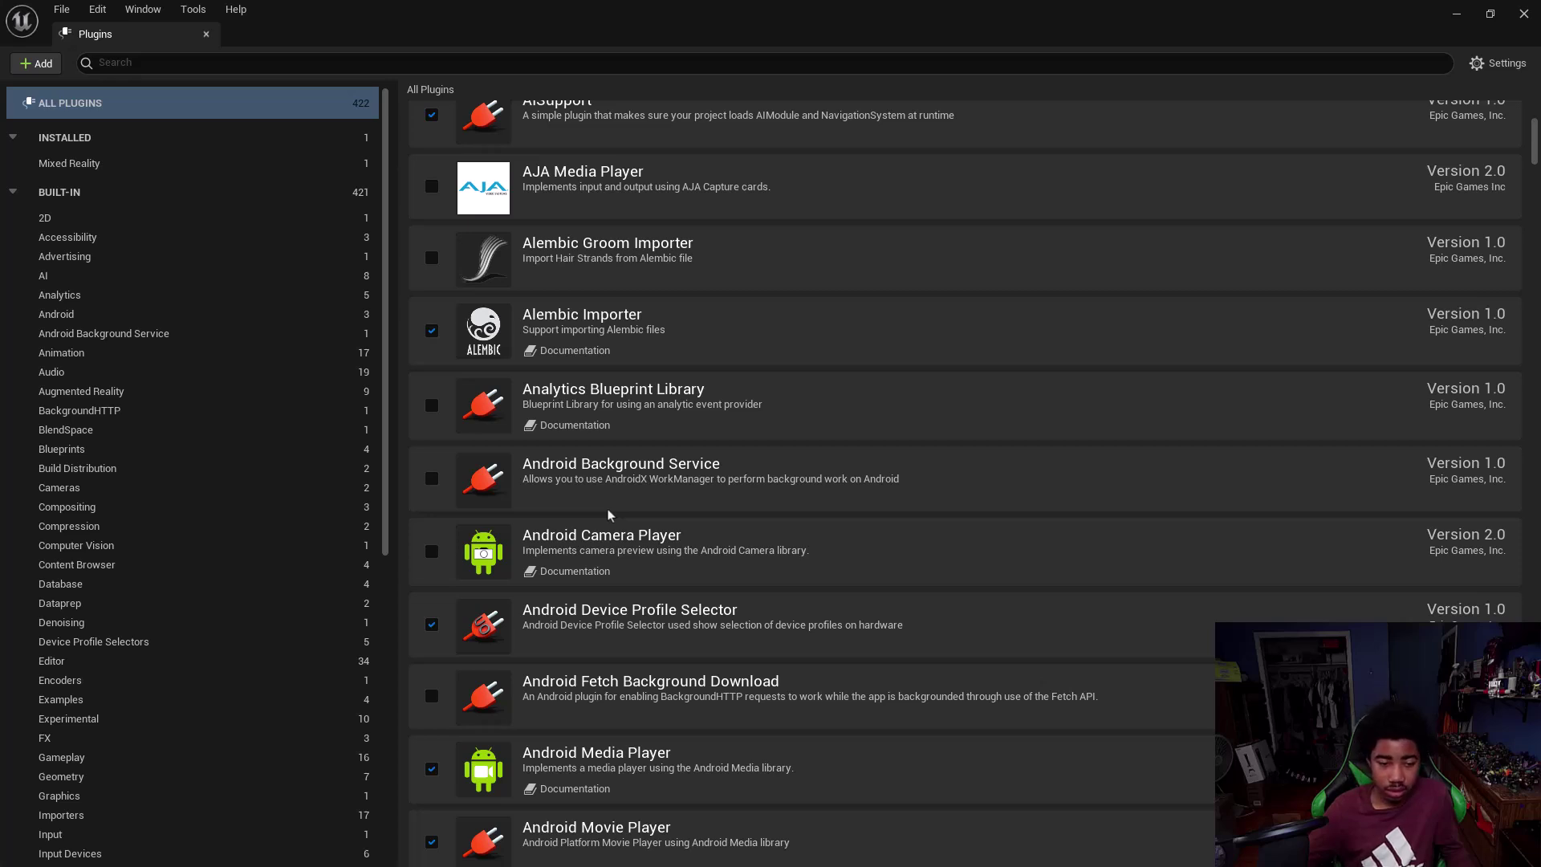
{"action": "scroll", "coordinate": [554, 799], "scroll_direction": "down", "scroll_amount": 2}
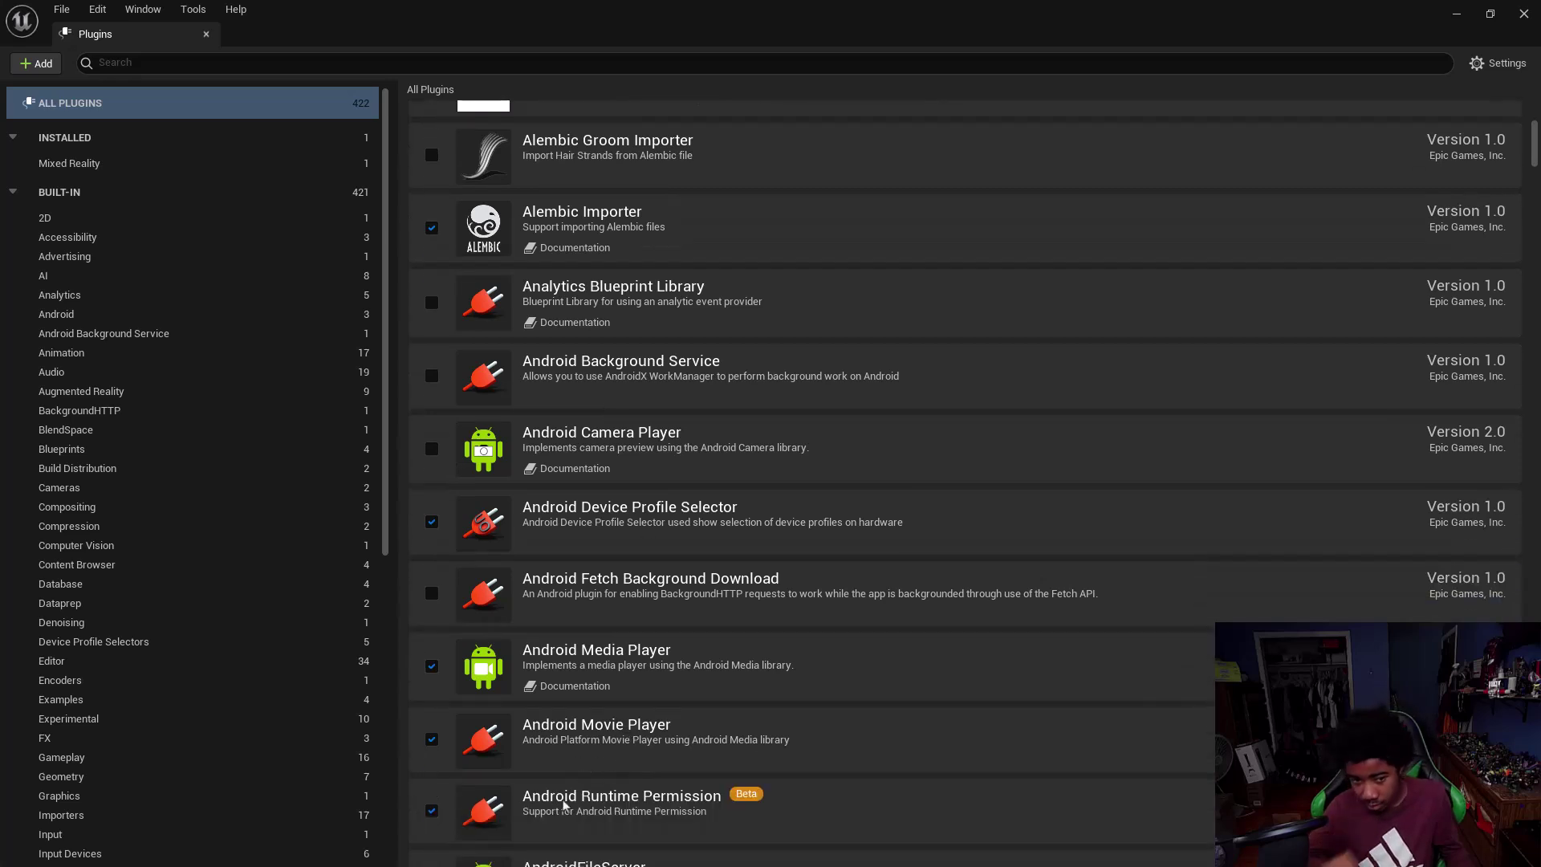
{"action": "scroll", "coordinate": [548, 794], "scroll_direction": "down", "scroll_amount": 3}
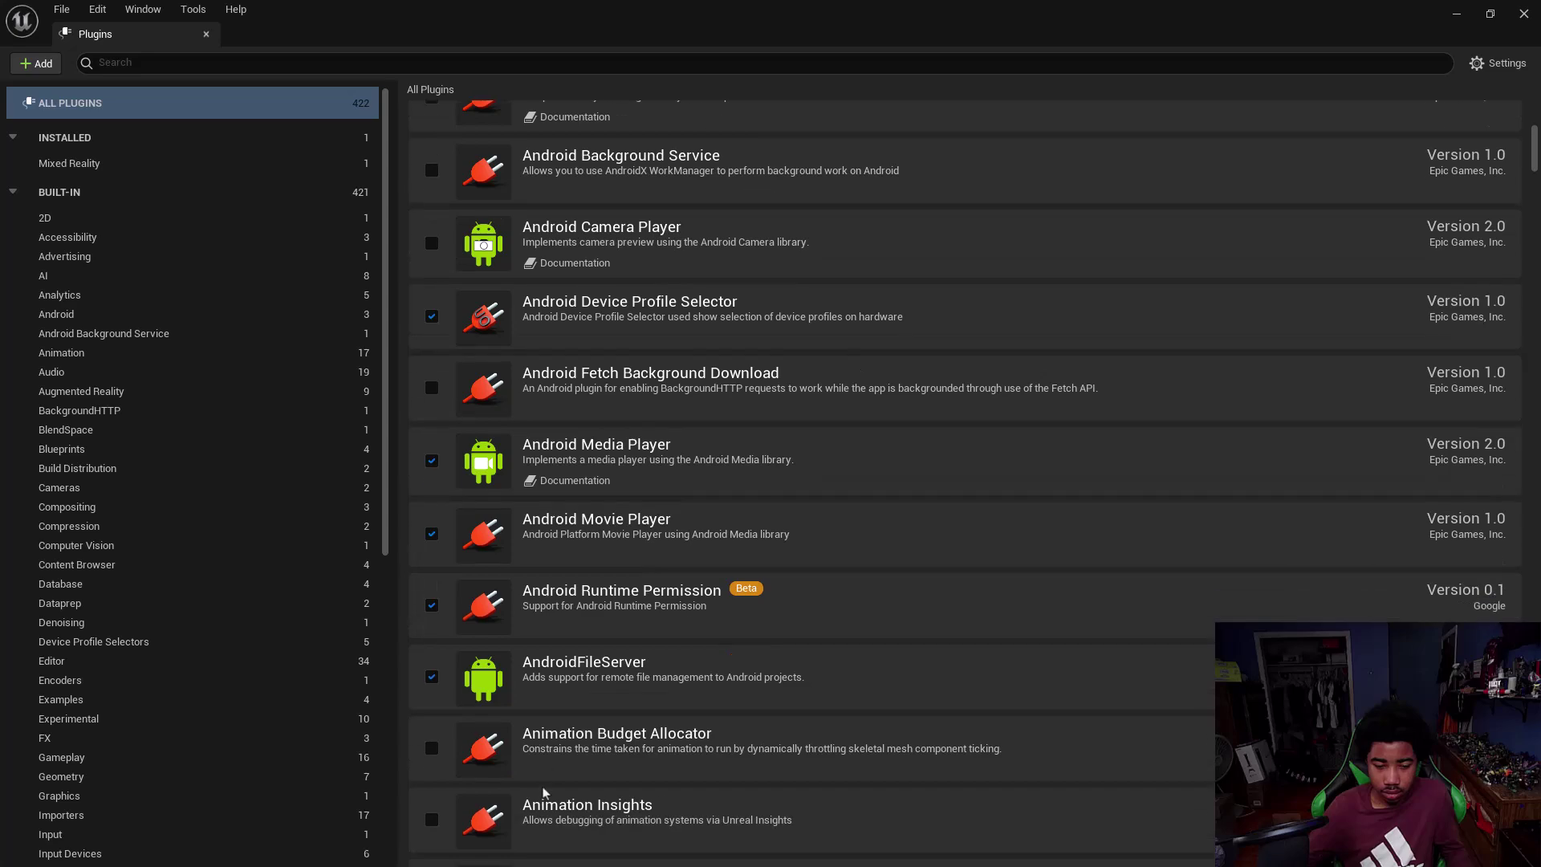
{"action": "scroll", "coordinate": [543, 793], "scroll_direction": "down", "scroll_amount": 4}
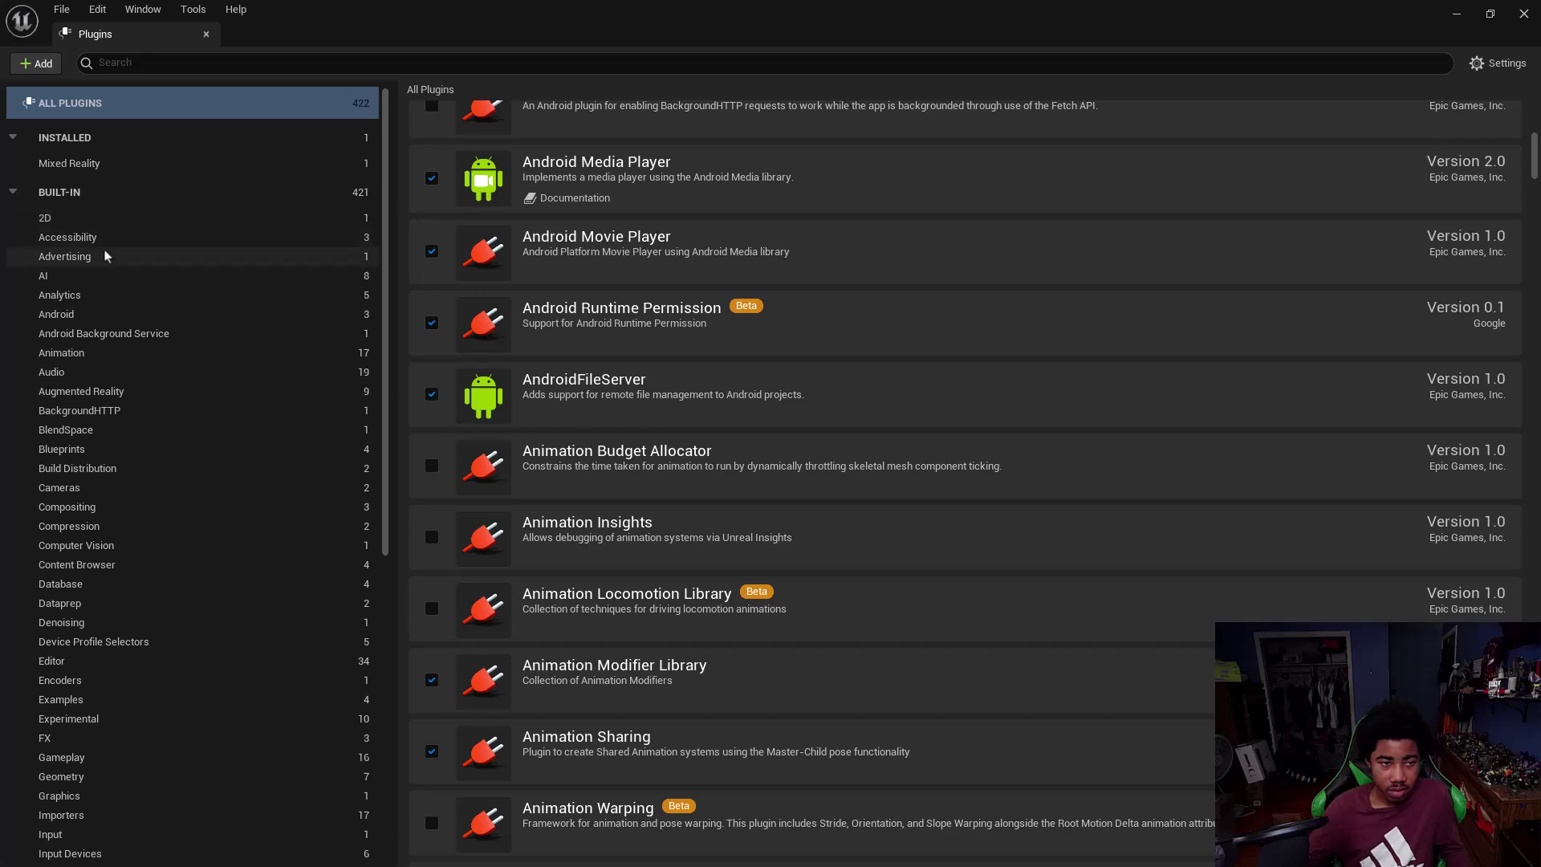
{"action": "key", "text": "super"}
{"action": "key", "text": "super"}
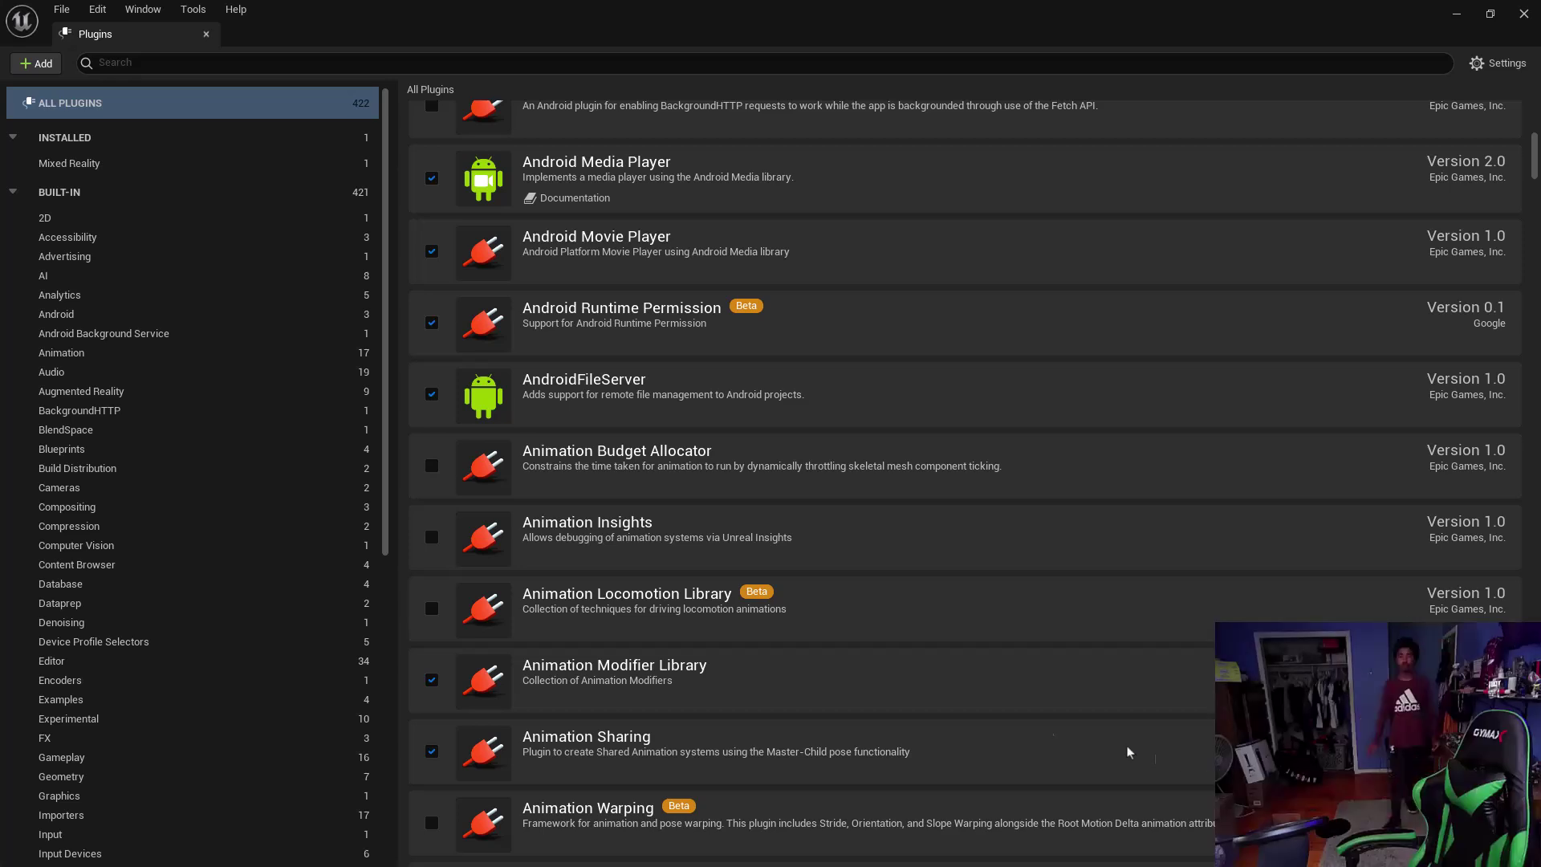
{"action": "scroll", "coordinate": [498, 546], "scroll_direction": "down", "scroll_amount": 1}
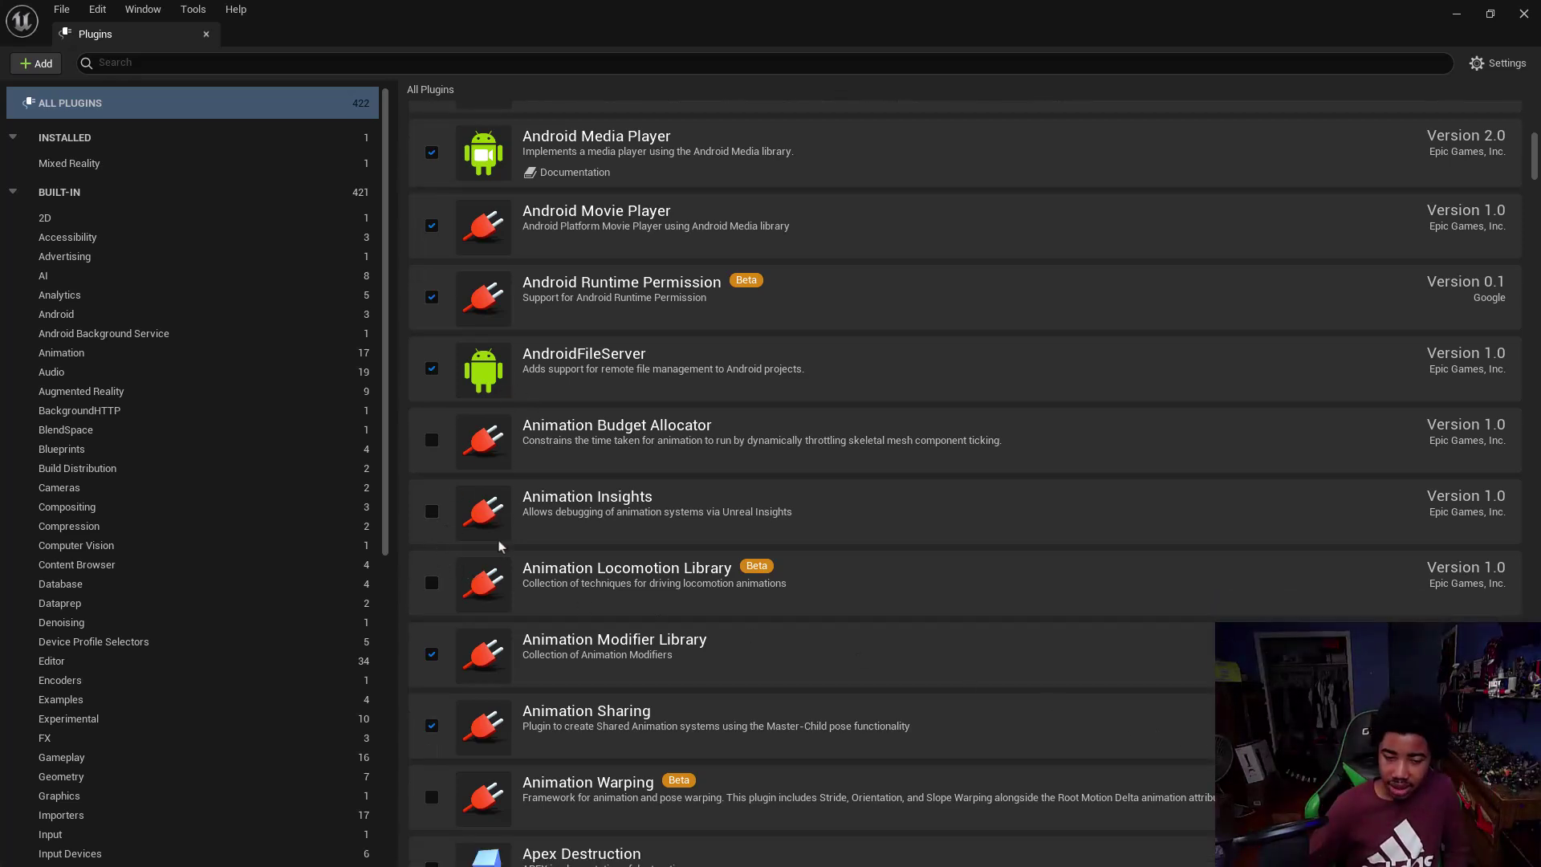
{"action": "scroll", "coordinate": [497, 555], "scroll_direction": "down", "scroll_amount": 4}
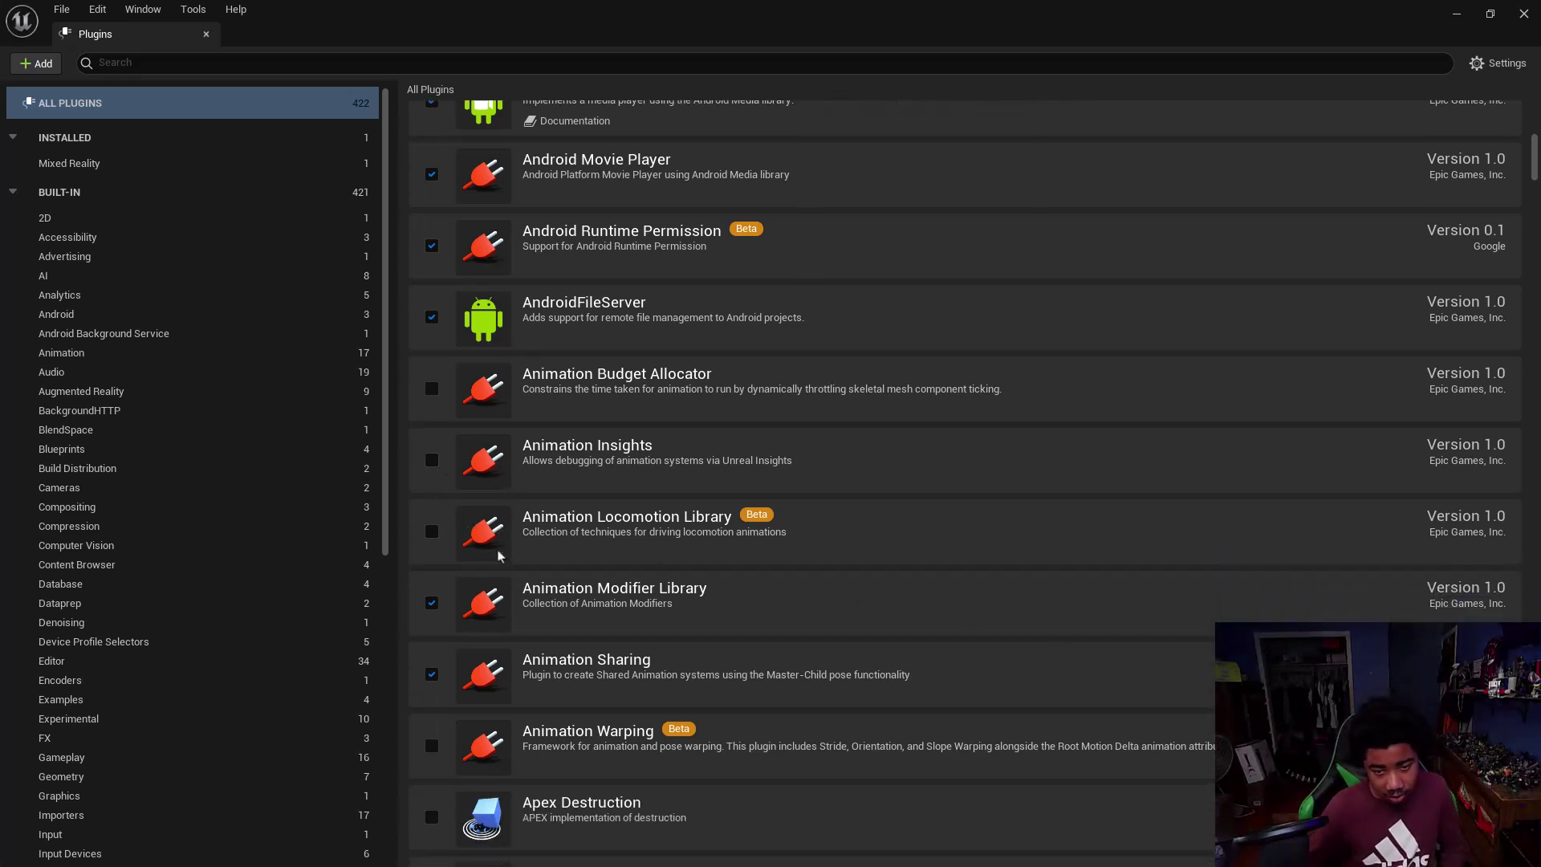
{"action": "scroll", "coordinate": [497, 555], "scroll_direction": "down", "scroll_amount": 6}
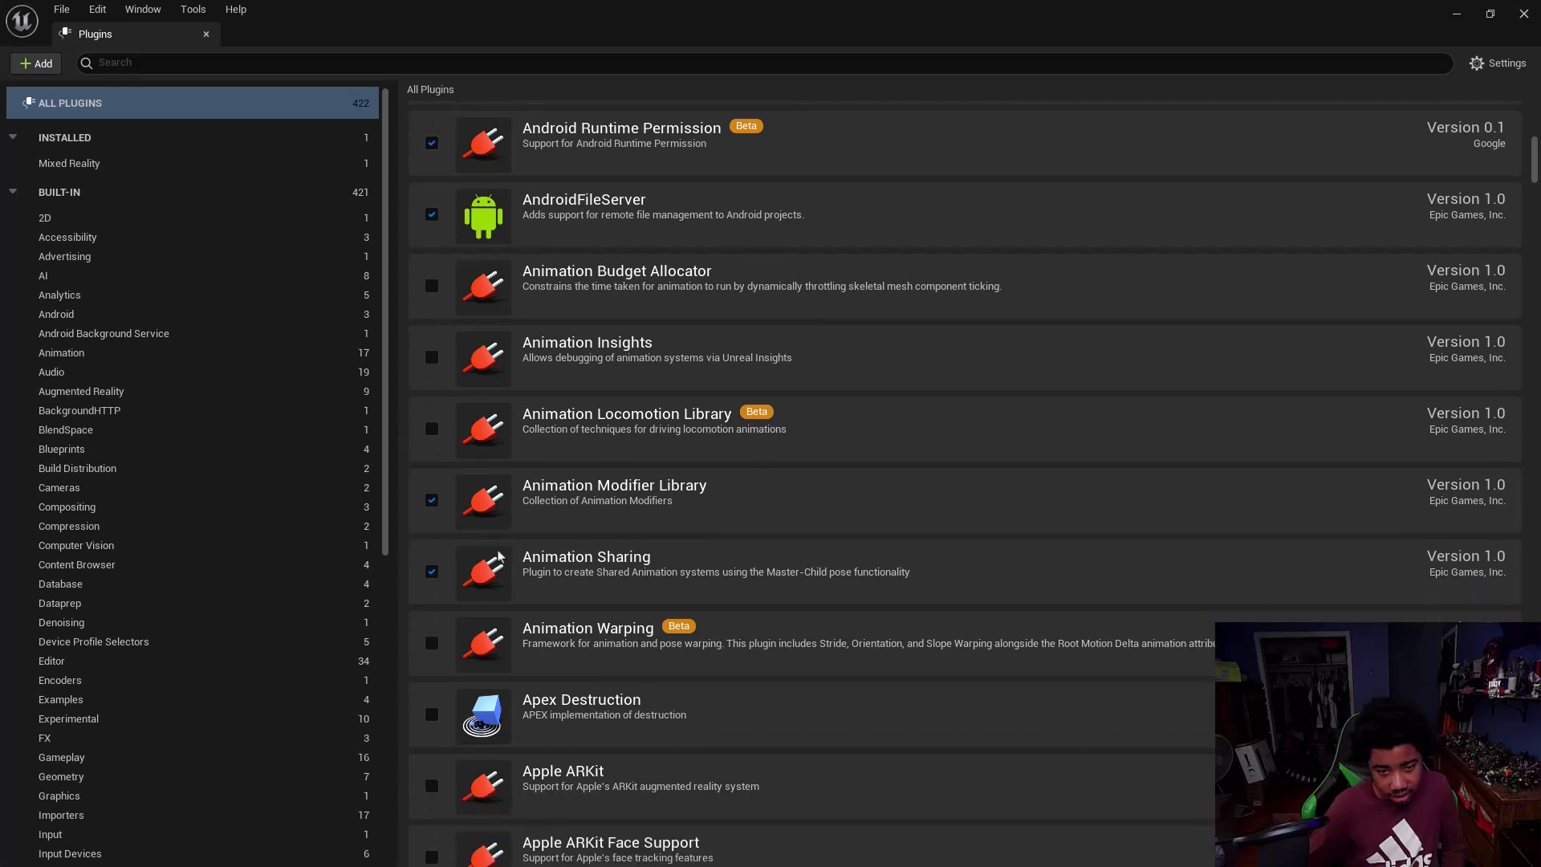
- Enable the Apex Destruction plugin in the full plugin list
{"action": "scroll", "coordinate": [498, 556], "scroll_direction": "down", "scroll_amount": 1}
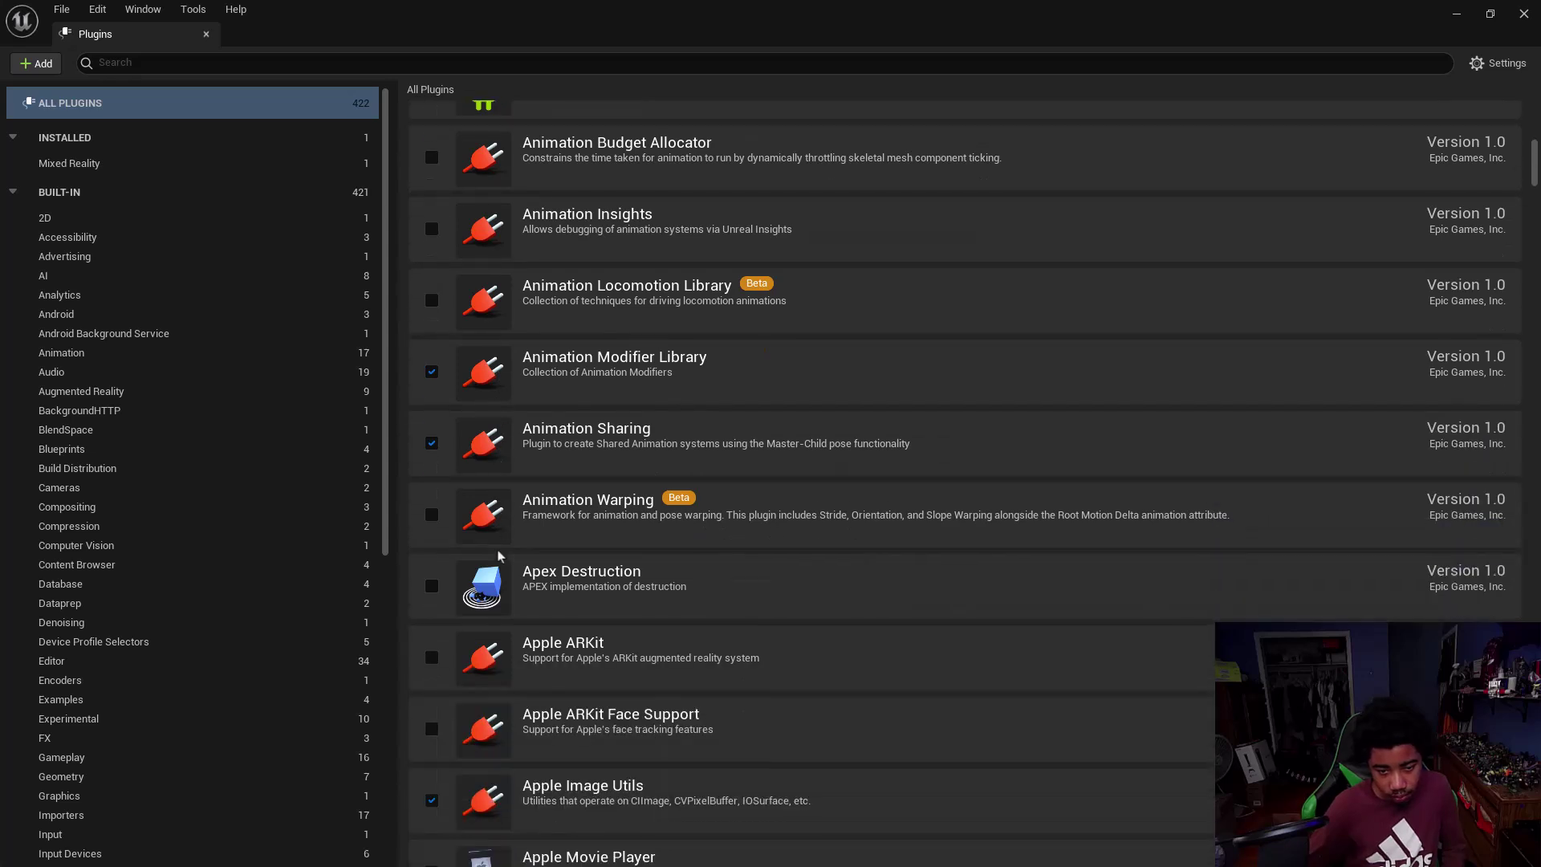
{"action": "scroll", "coordinate": [497, 555], "scroll_direction": "down", "scroll_amount": 1}
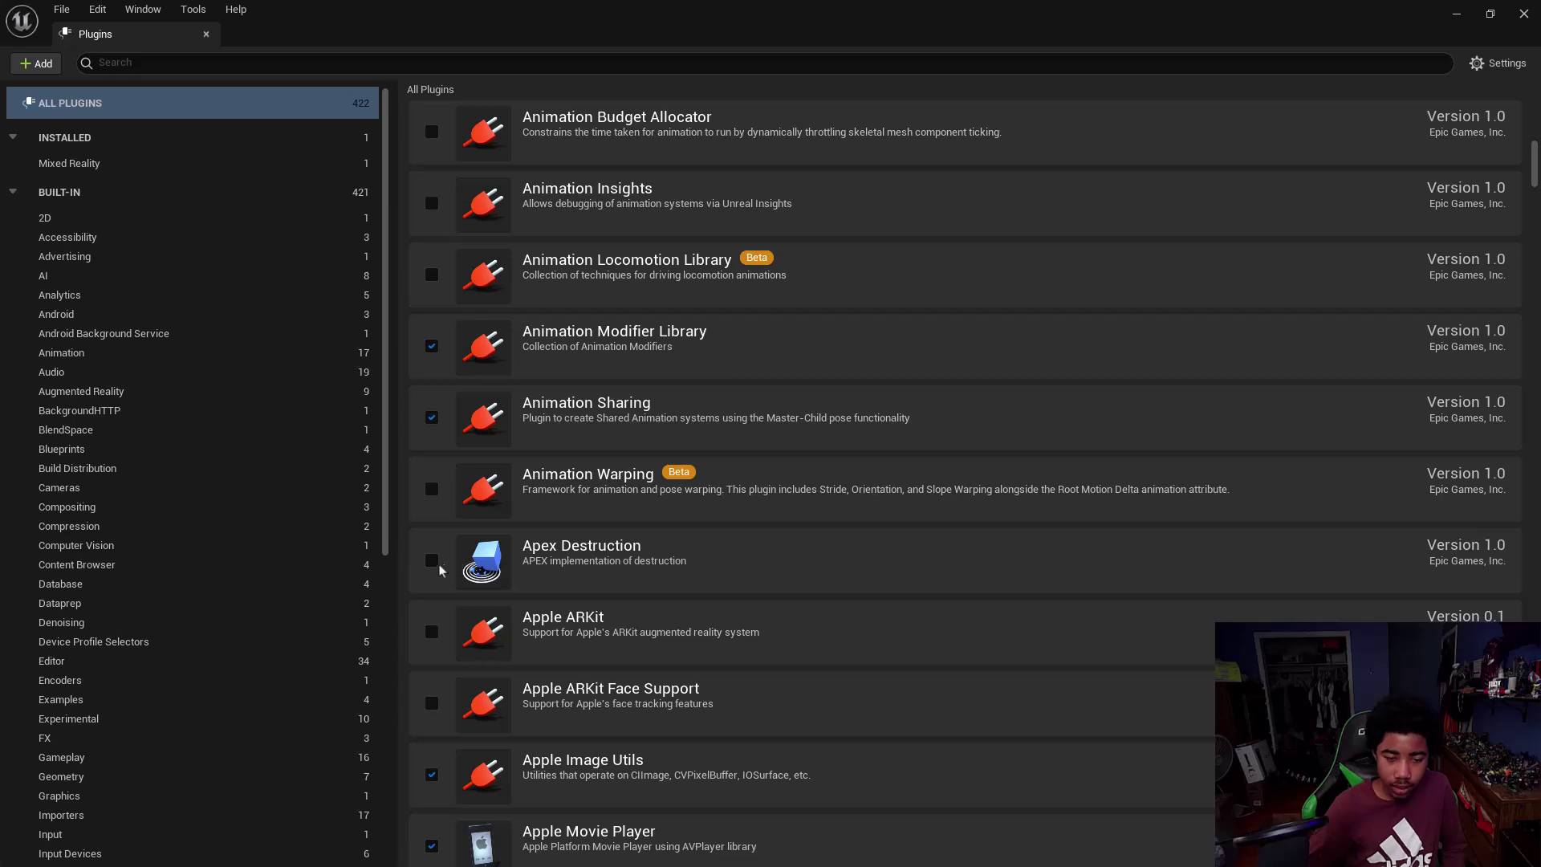
{"action": "left_click", "coordinate": [436, 564]}
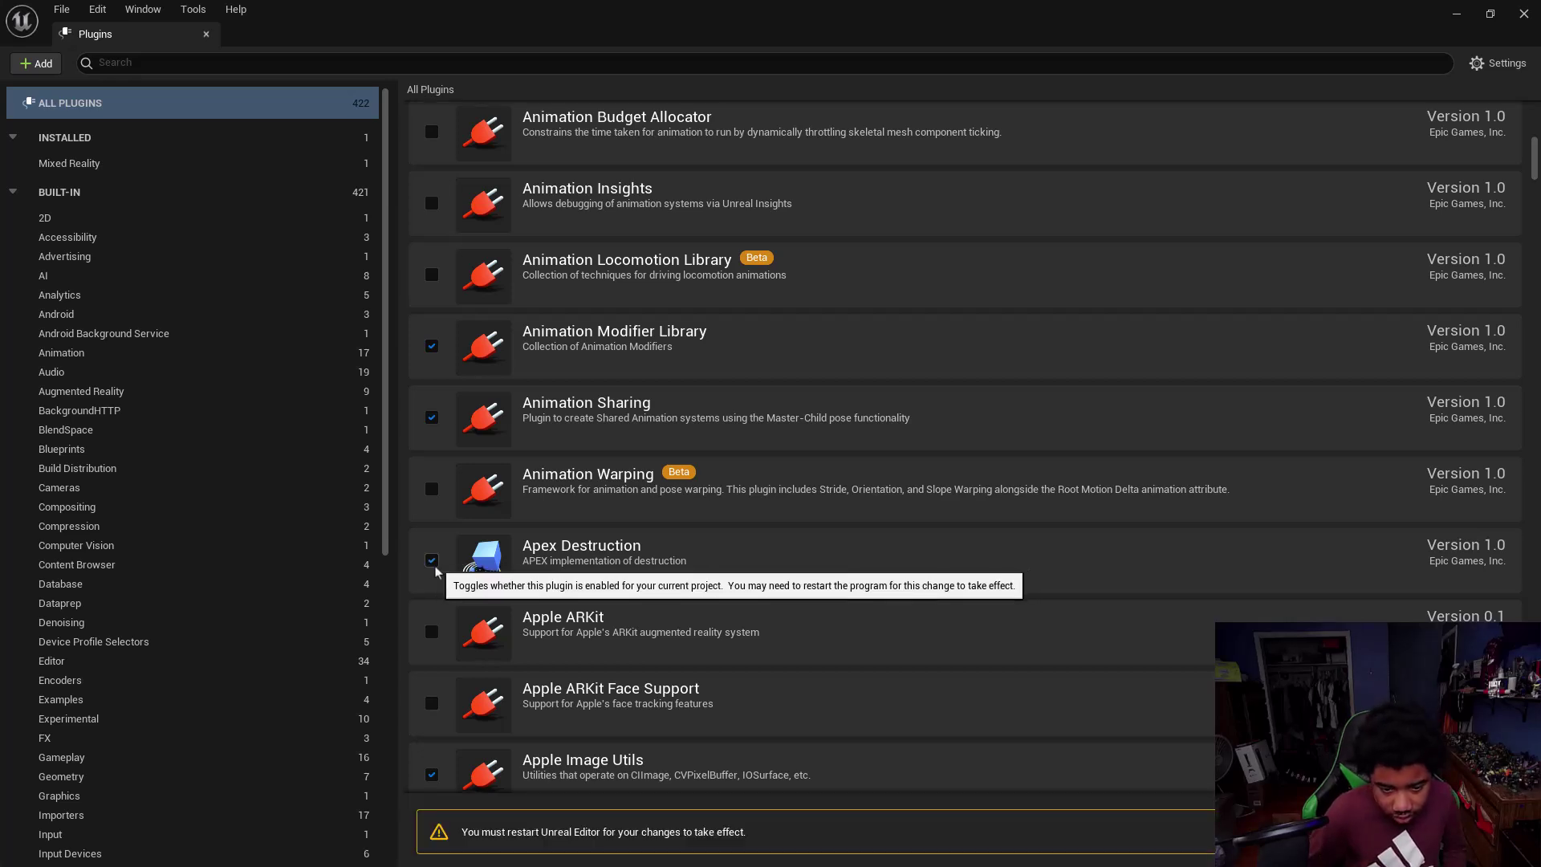
- Look through the Apple, AR, ArchVis and asset plugins in the full plugin list
{"action": "scroll", "coordinate": [436, 572], "scroll_direction": "down", "scroll_amount": 5}
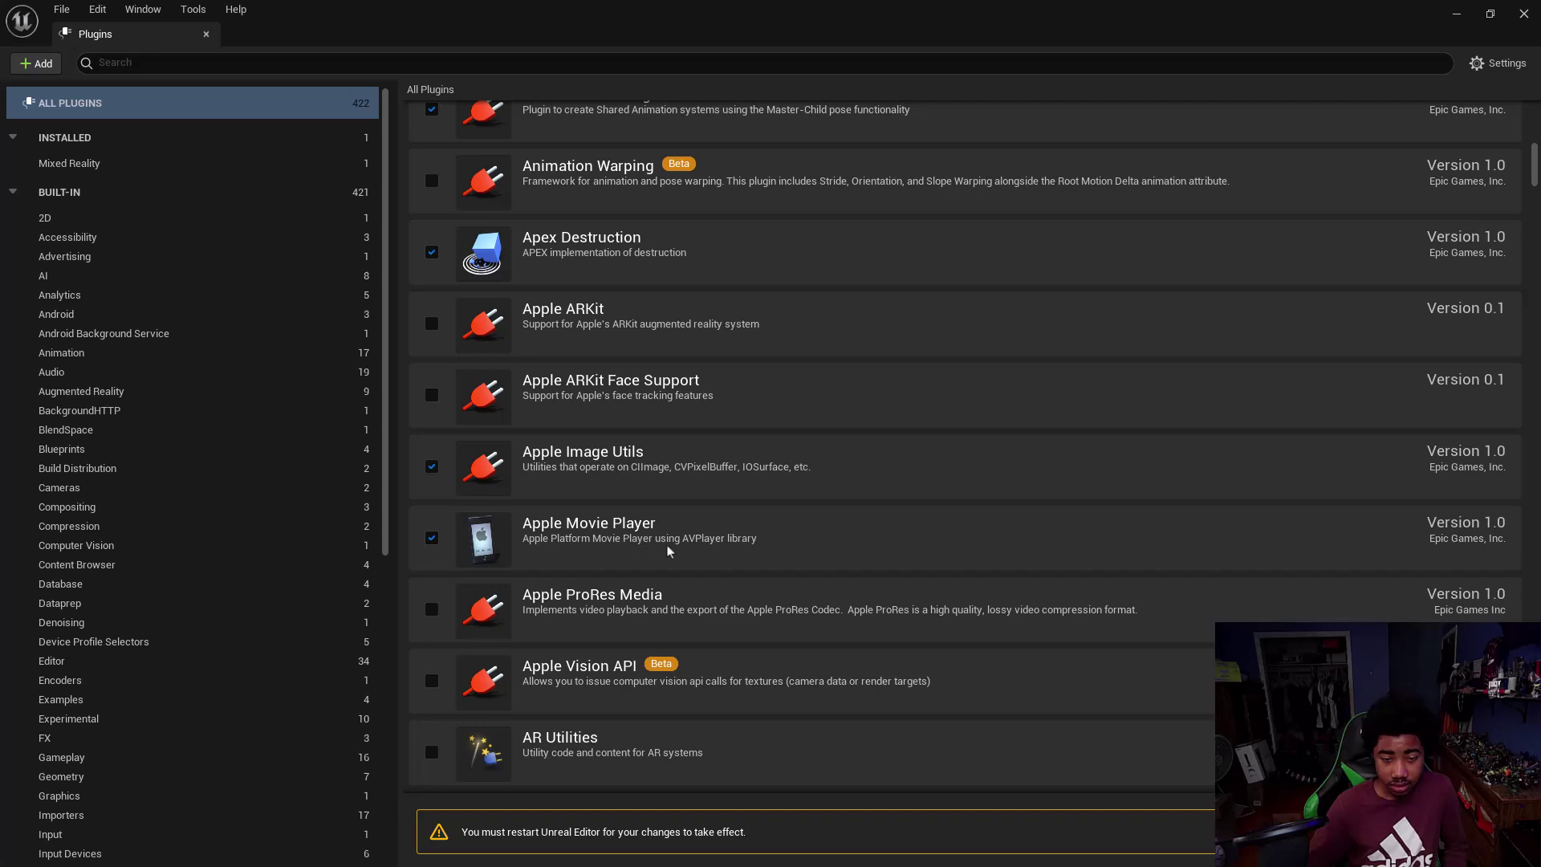
{"action": "scroll", "coordinate": [720, 561], "scroll_direction": "down", "scroll_amount": 2}
{"action": "scroll", "coordinate": [710, 570], "scroll_direction": "down", "scroll_amount": 1}
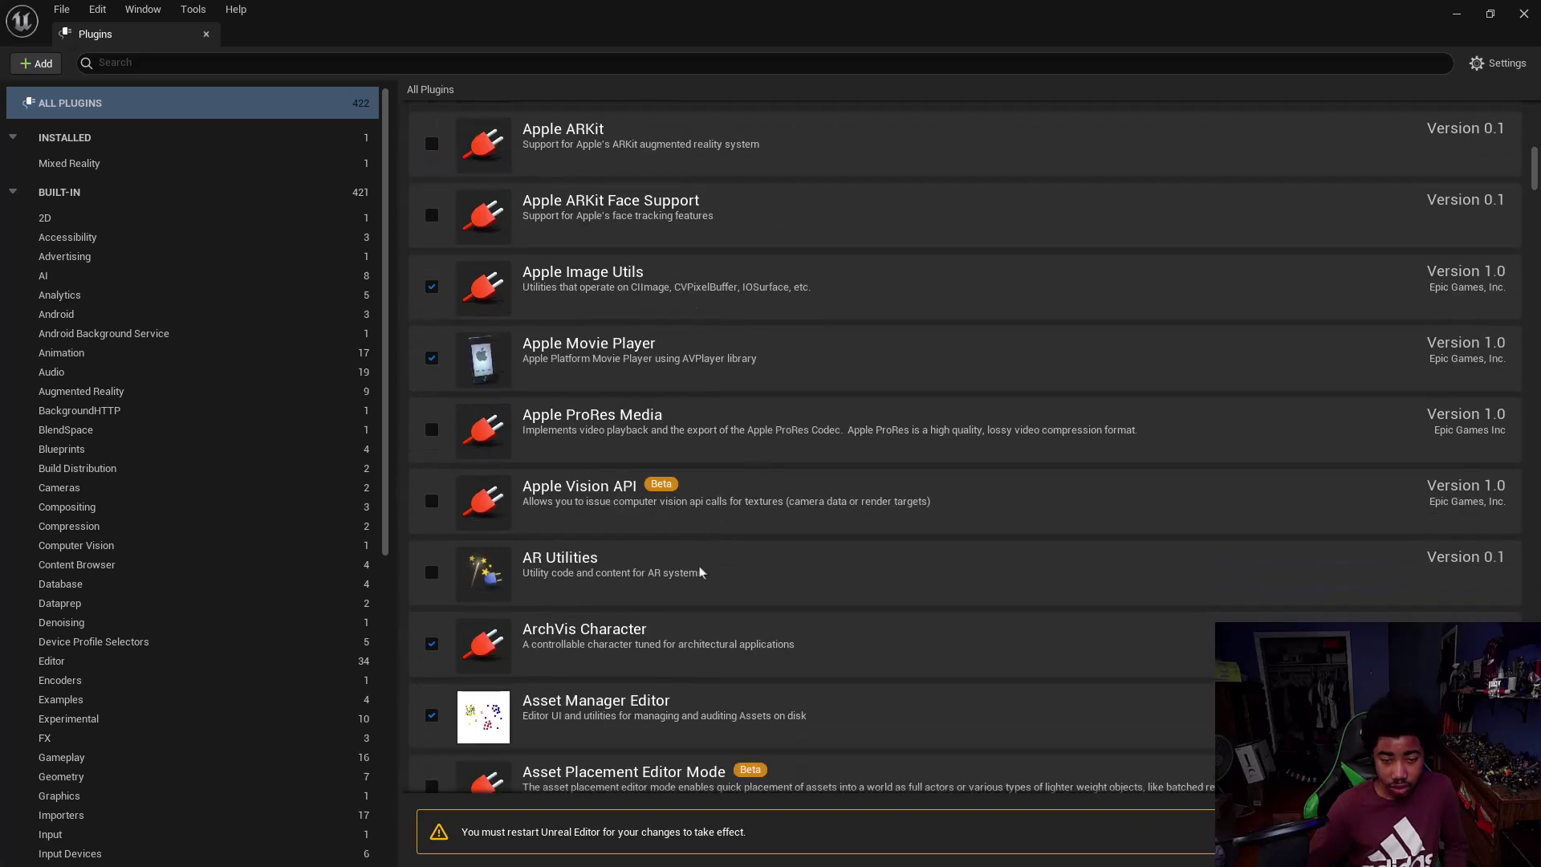
{"action": "scroll", "coordinate": [697, 573], "scroll_direction": "down", "scroll_amount": 3}
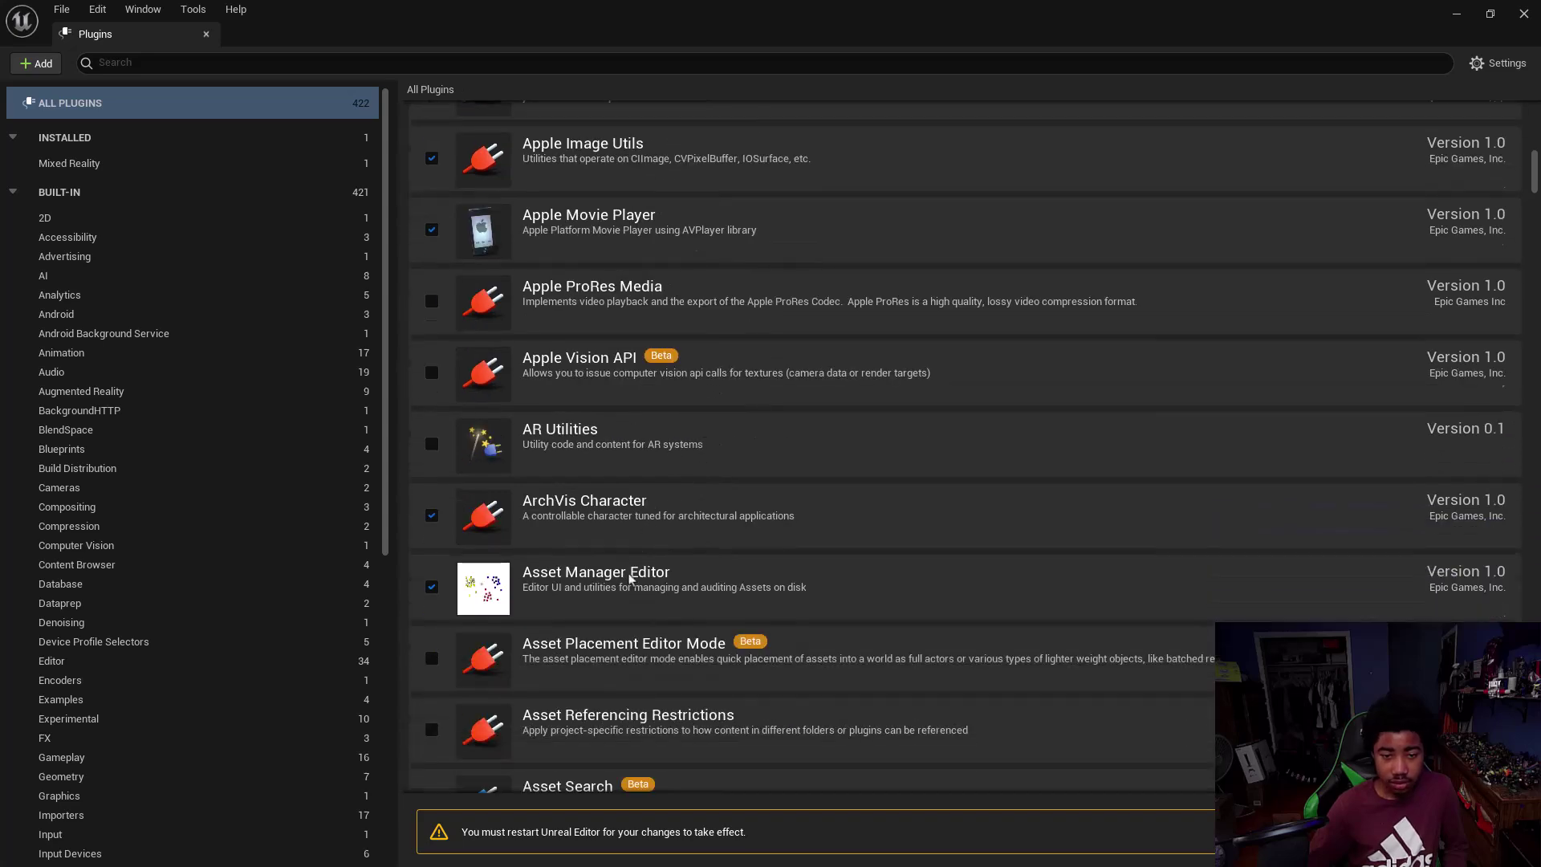
{"action": "scroll", "coordinate": [248, 499], "scroll_direction": "down", "scroll_amount": 1}
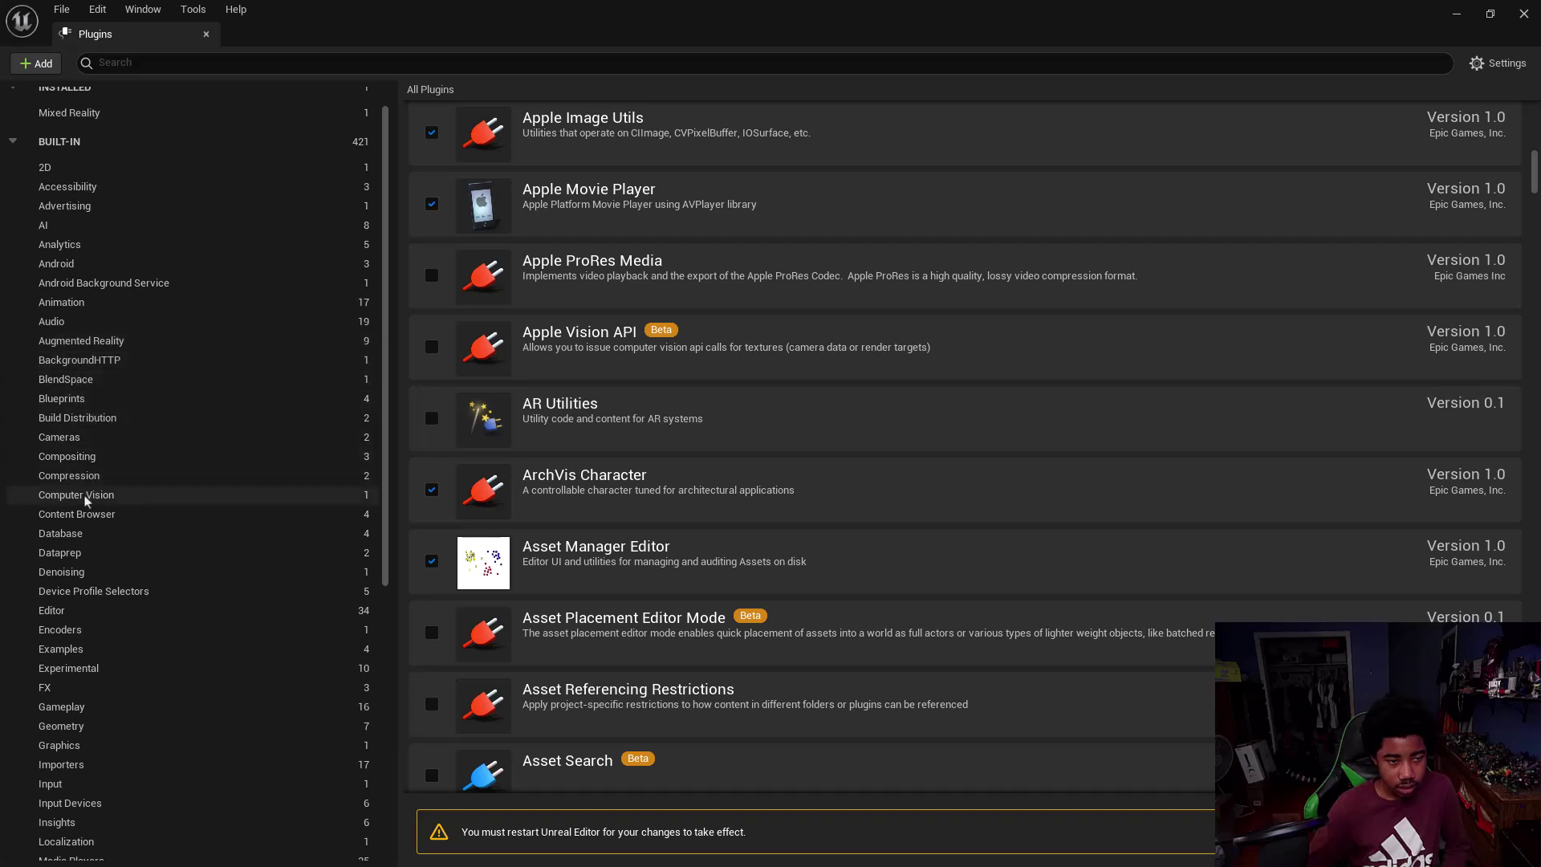
- Look through the built-in plugin categories down to Water and close the Plugins browser
{"action": "scroll", "coordinate": [89, 530], "scroll_direction": "down", "scroll_amount": 5}
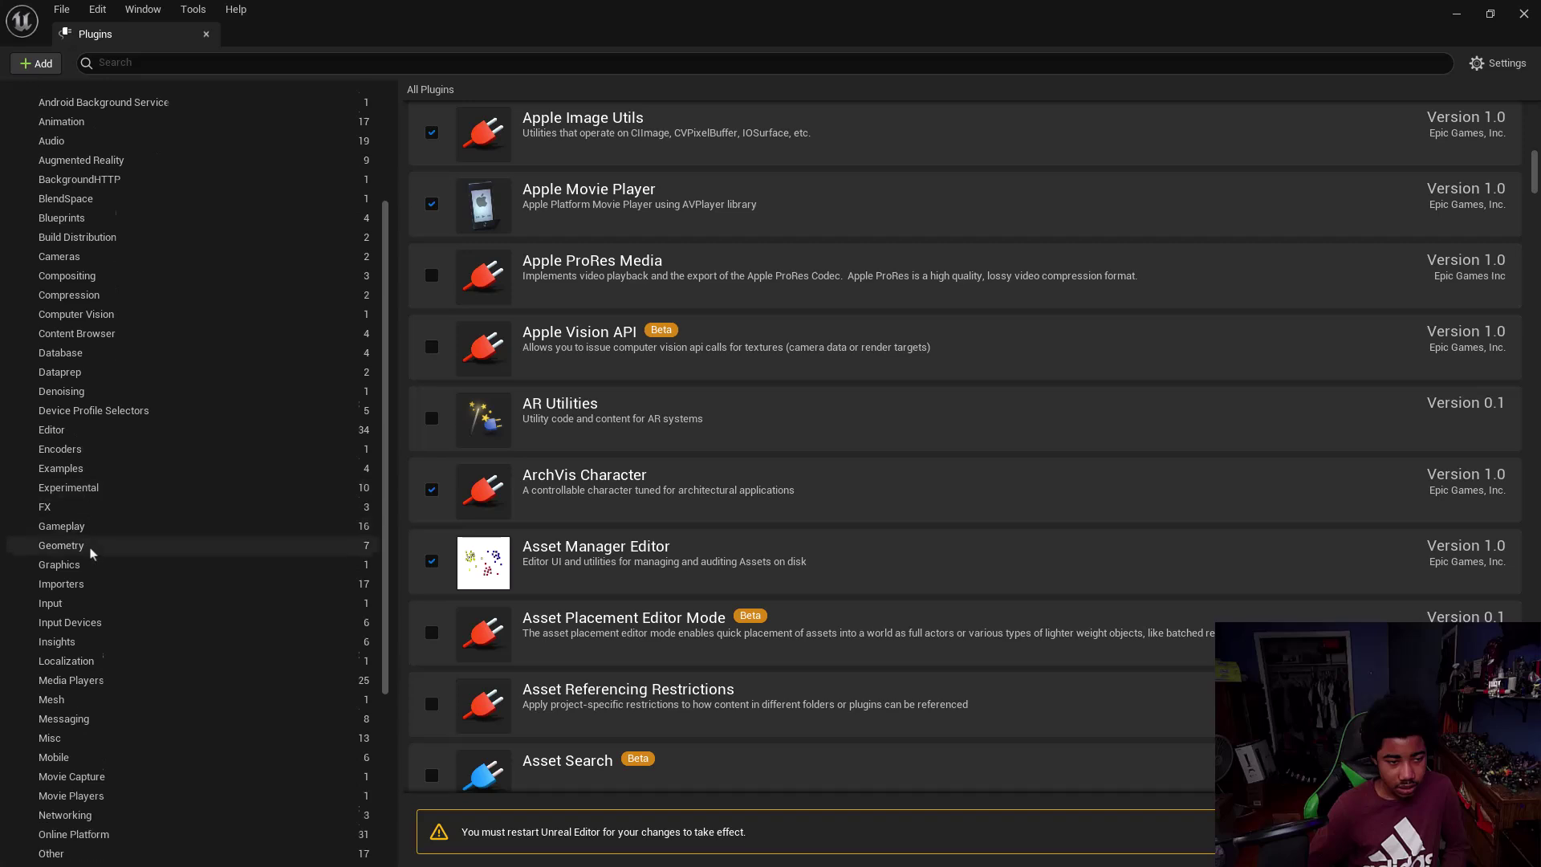
{"action": "scroll", "coordinate": [91, 550], "scroll_direction": "down", "scroll_amount": 7}
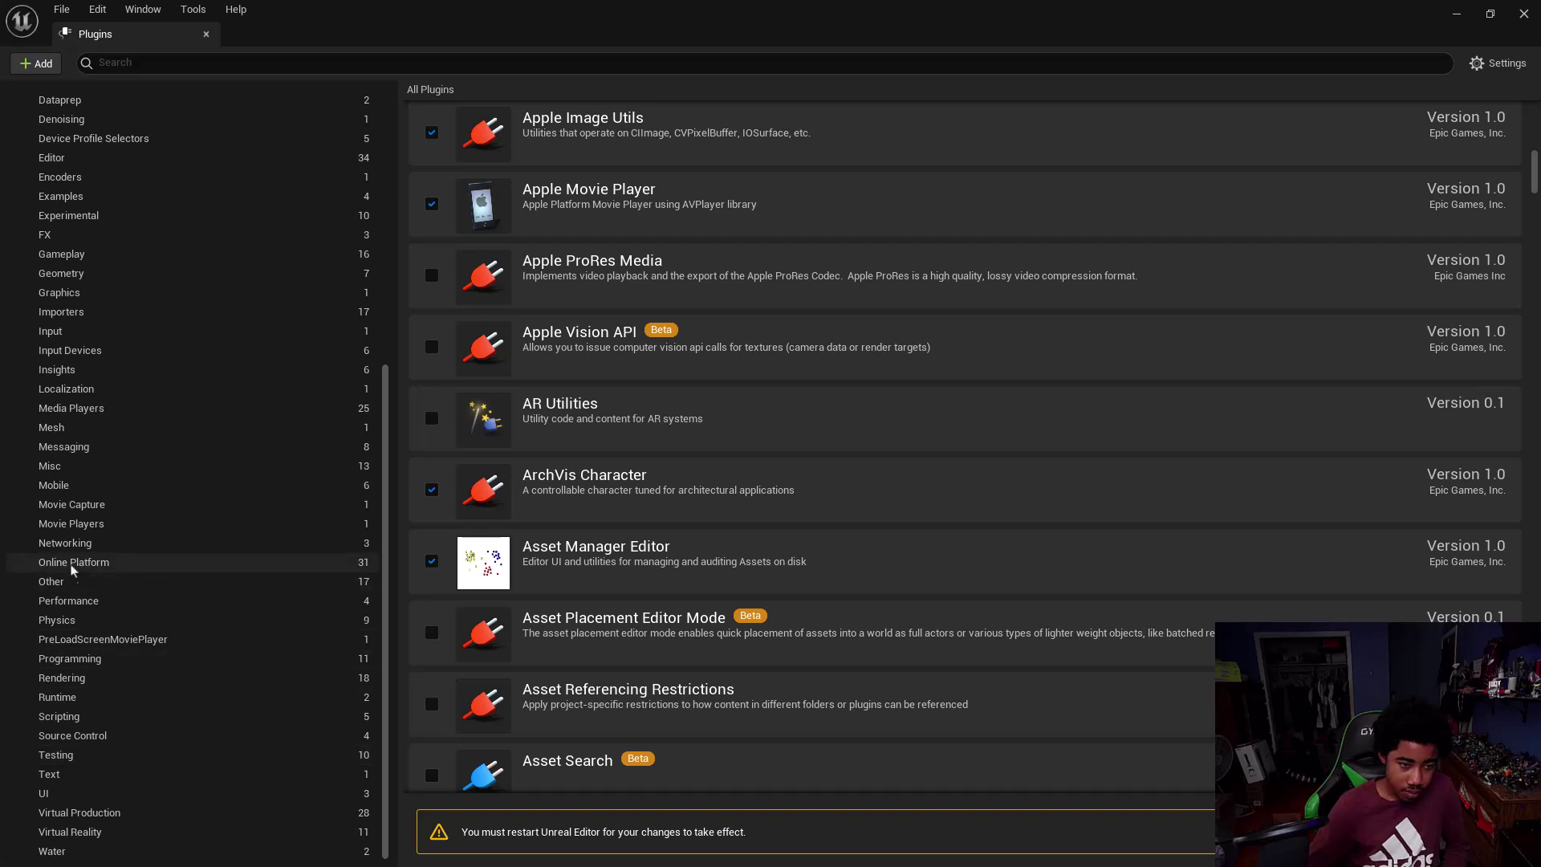
{"action": "scroll", "coordinate": [122, 576], "scroll_direction": "up", "scroll_amount": 7}
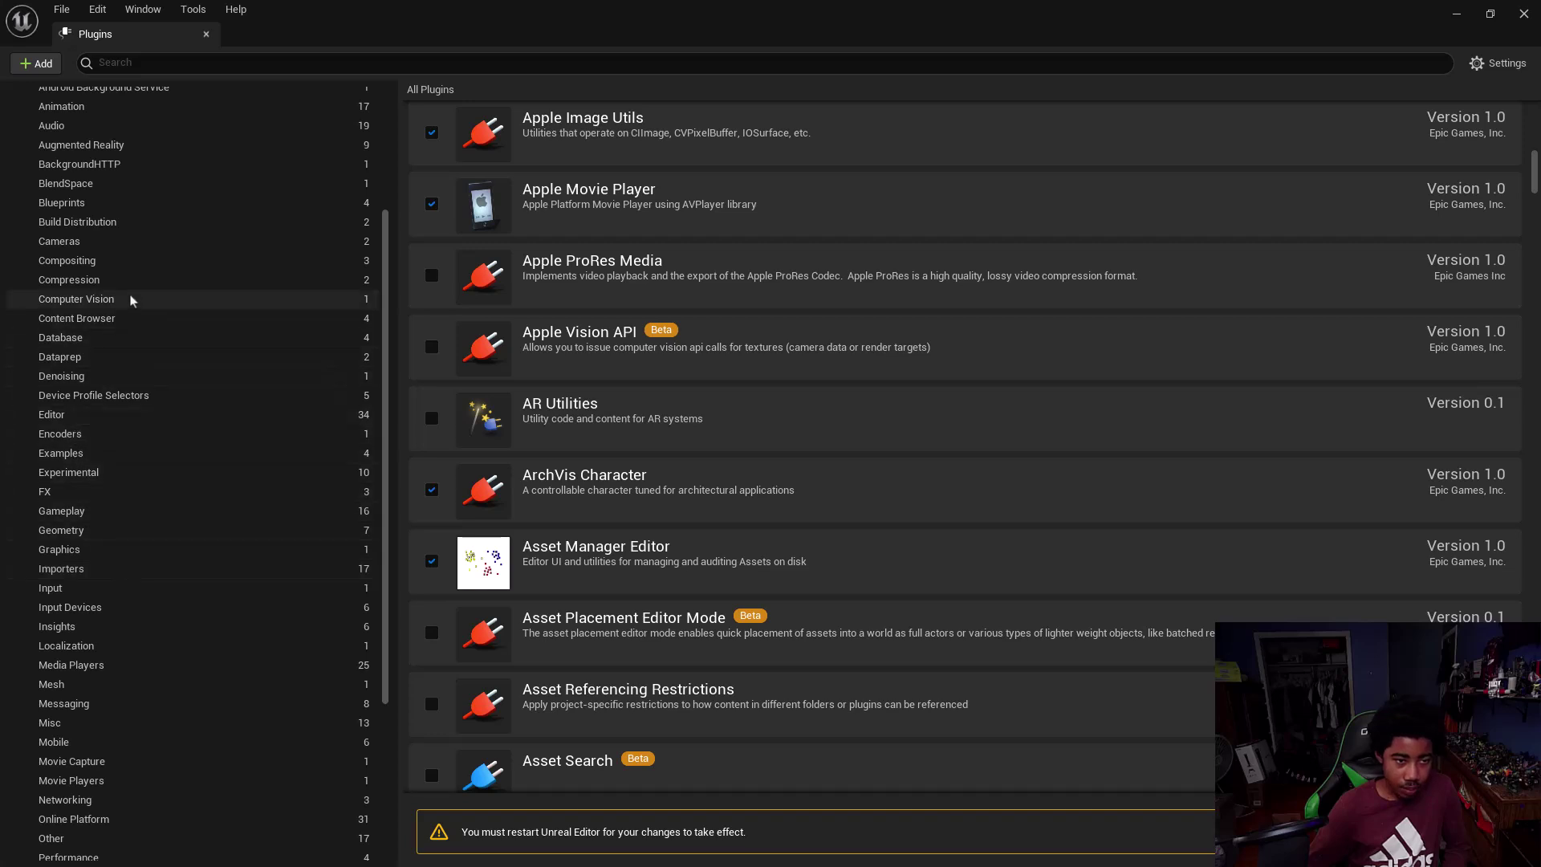
{"action": "left_click", "coordinate": [1529, 14]}
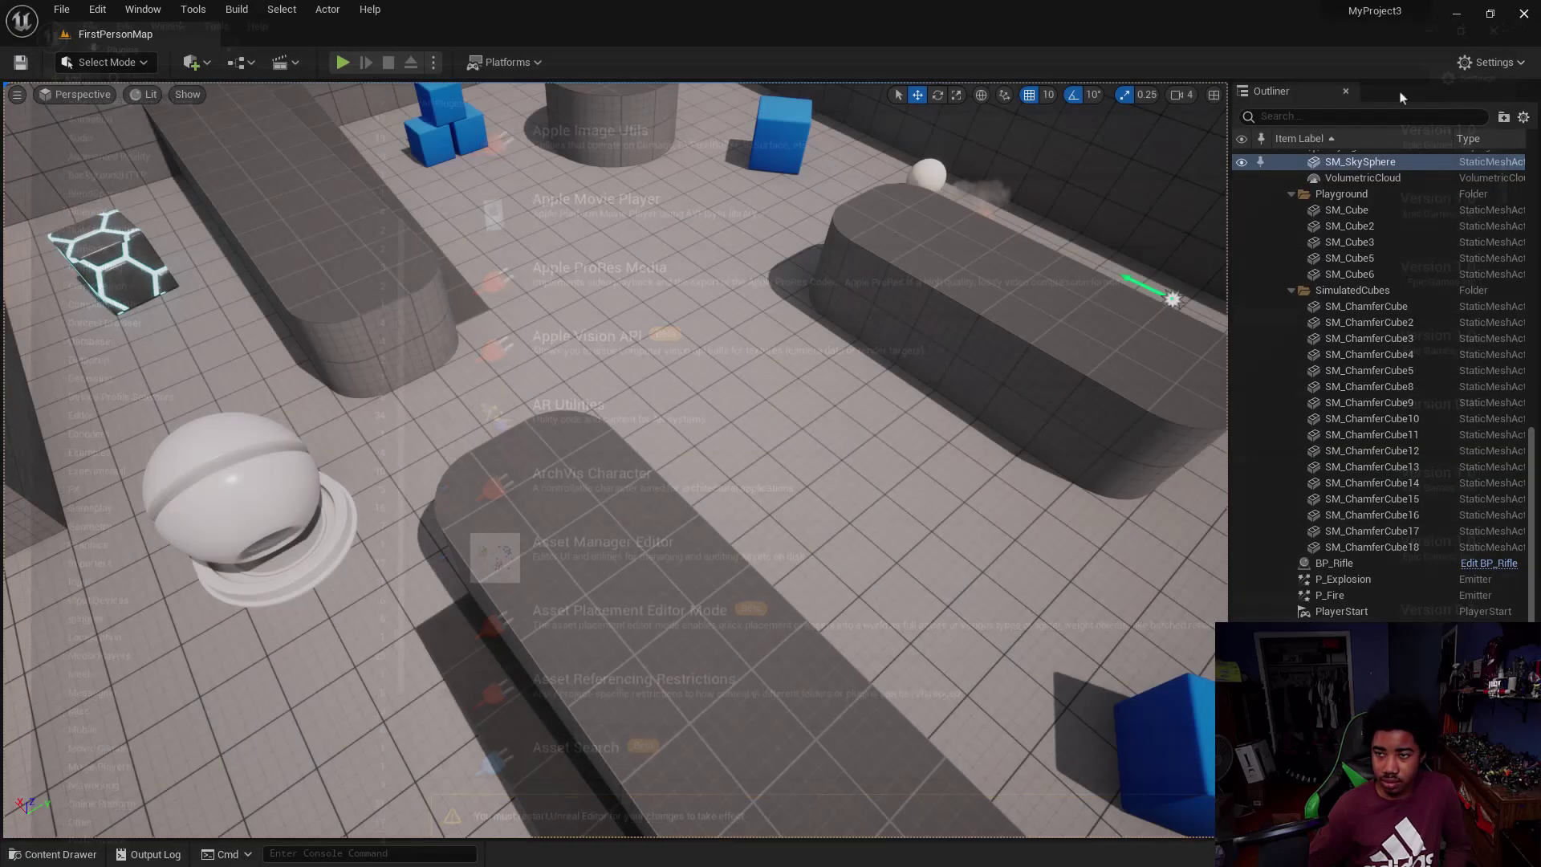
- Switch to the tutorial video in the browser and watch its Window menu explanation, pausing and resuming it once
{"action": "right_click_drag", "start_coordinate": [715, 443], "coordinate": [636, 426]}
{"action": "right_click_drag", "start_coordinate": [670, 567], "coordinate": [670, 568]}
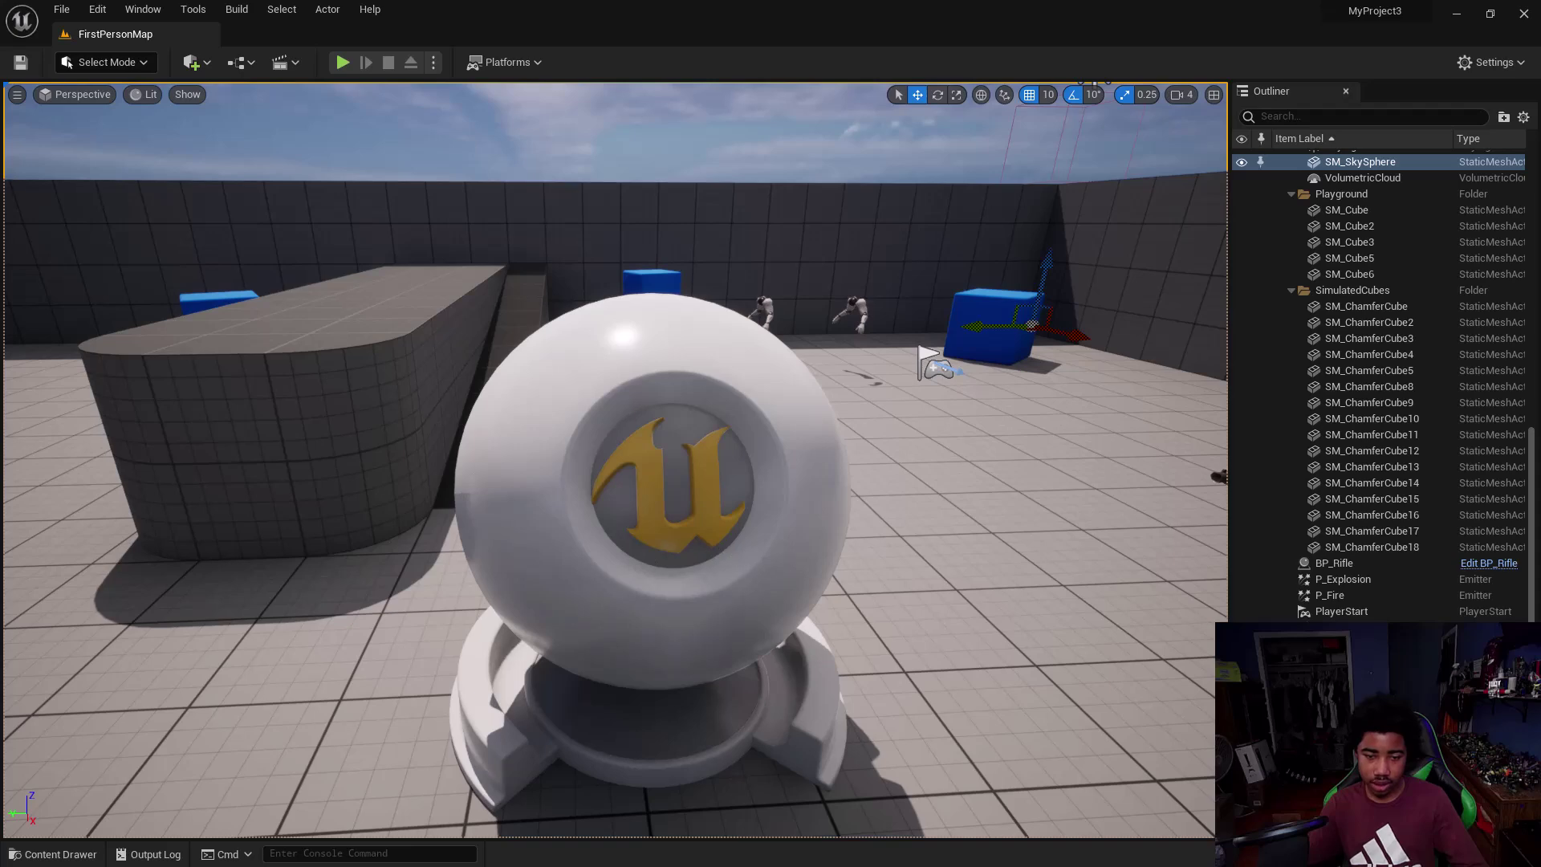
{"action": "key", "text": "super"}
{"action": "left_click", "coordinate": [998, 852]}
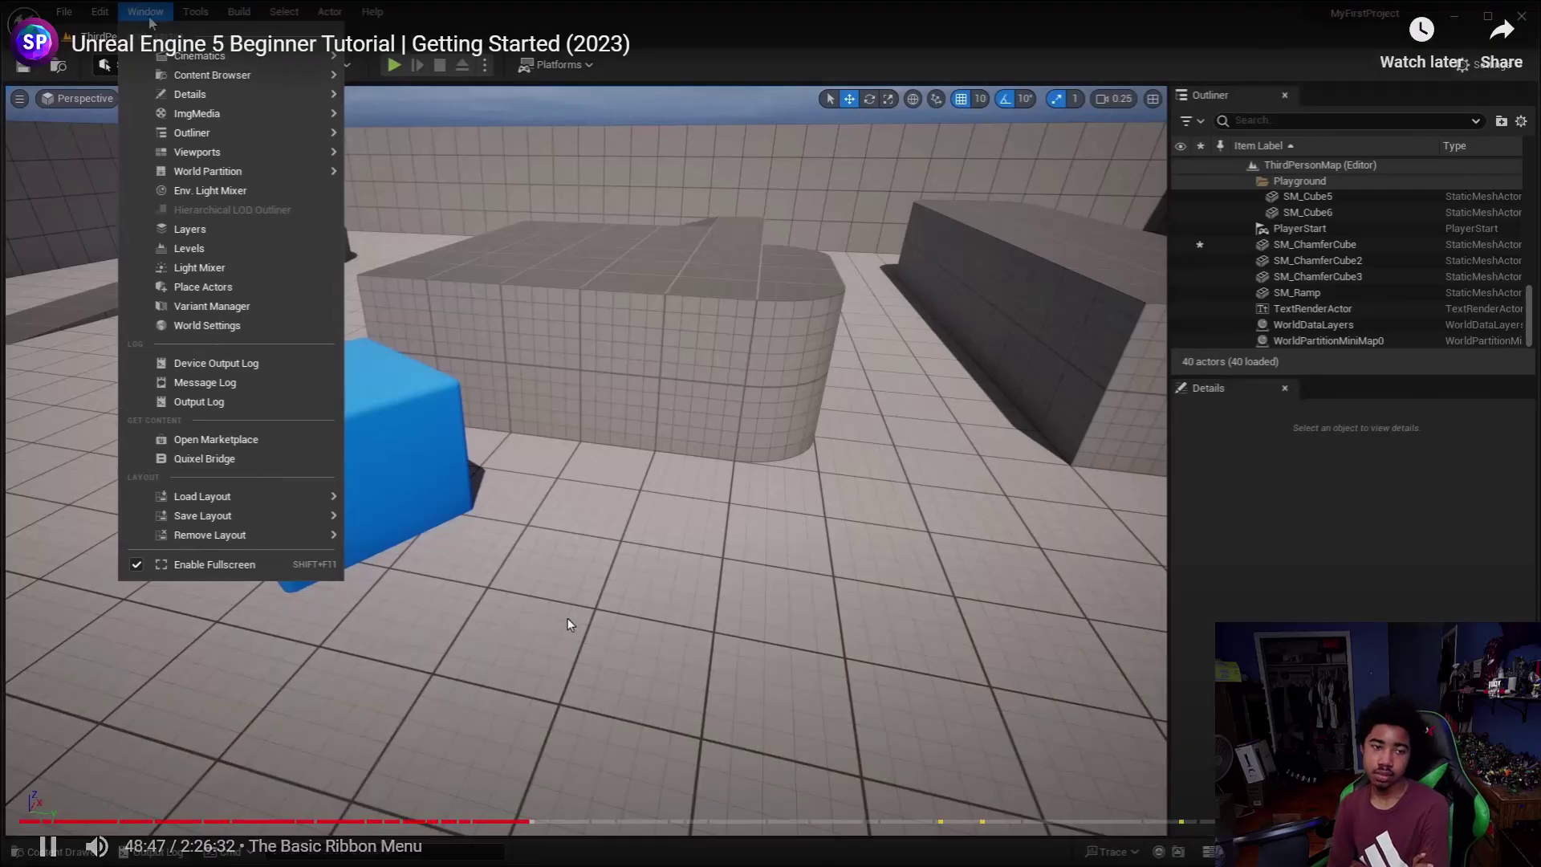
{"action": "left_click", "coordinate": [567, 618]}
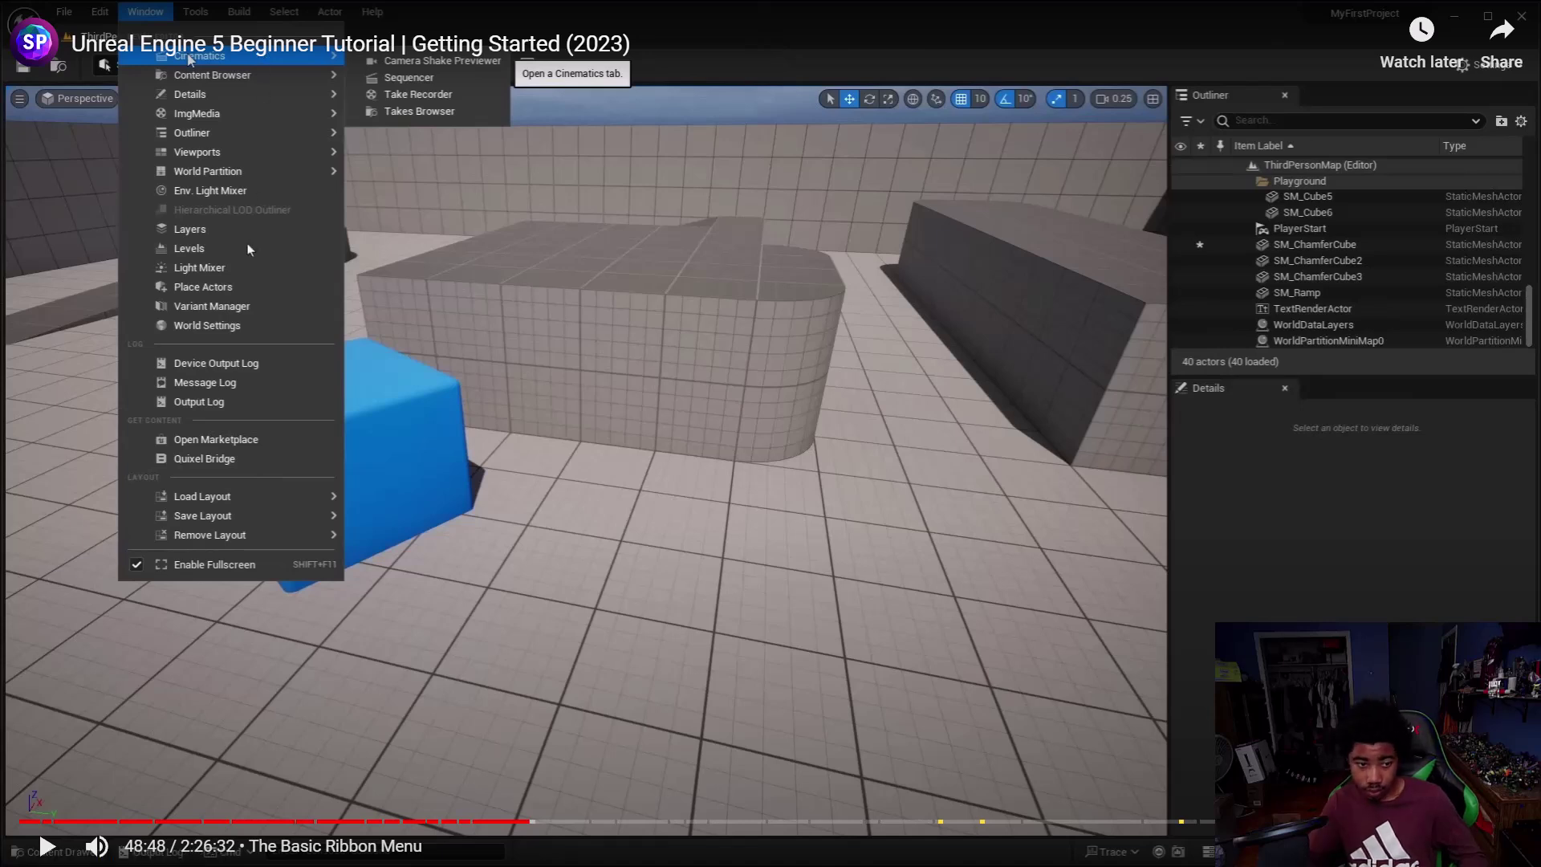
{"action": "left_click", "coordinate": [586, 620]}
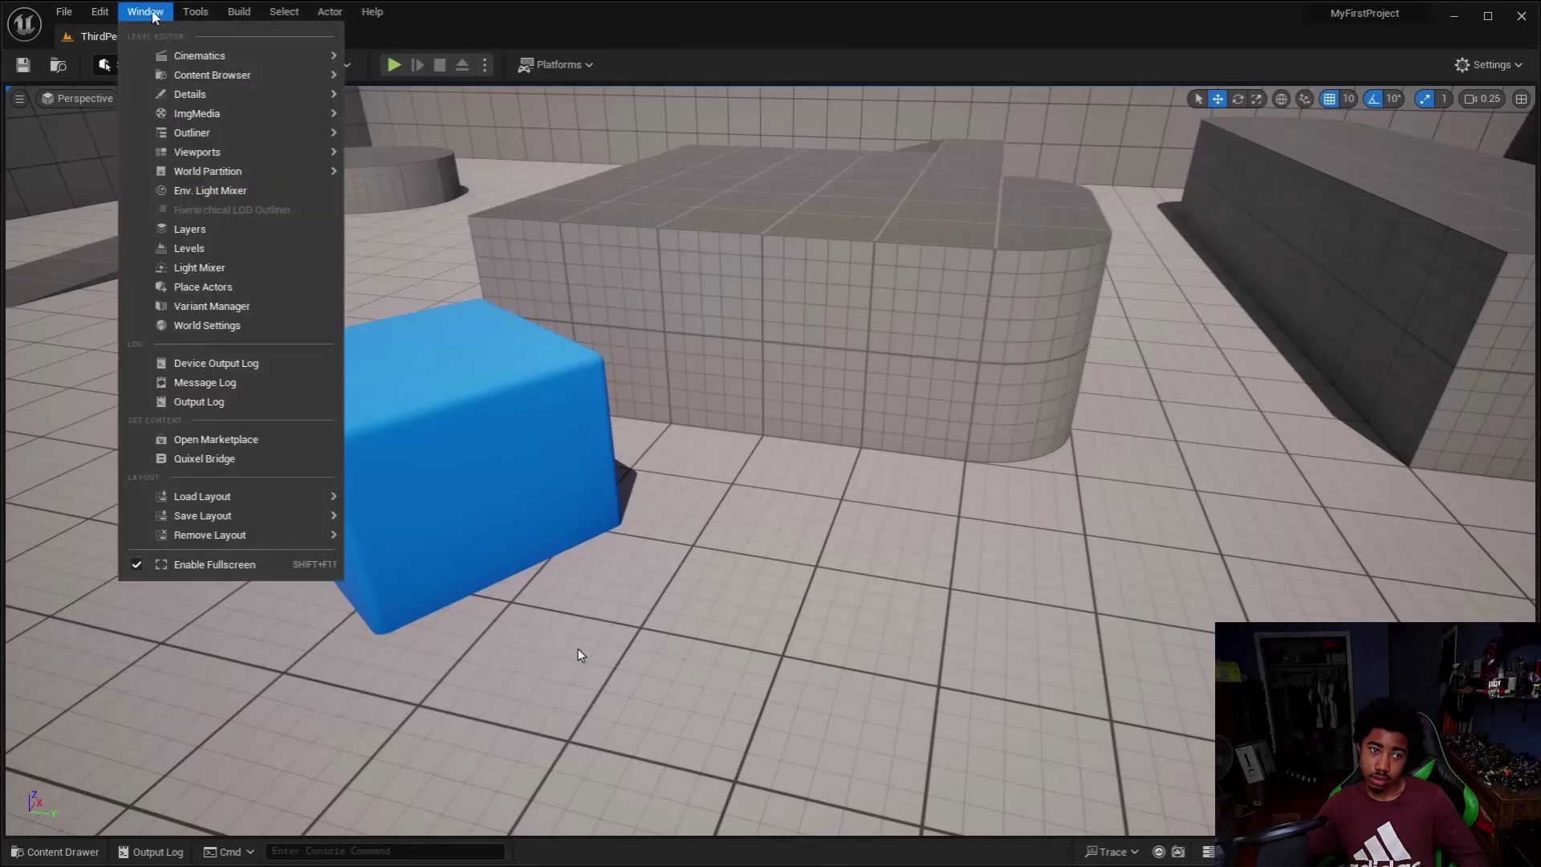
{"action": "mouse_move", "coordinate": [551, 634]}
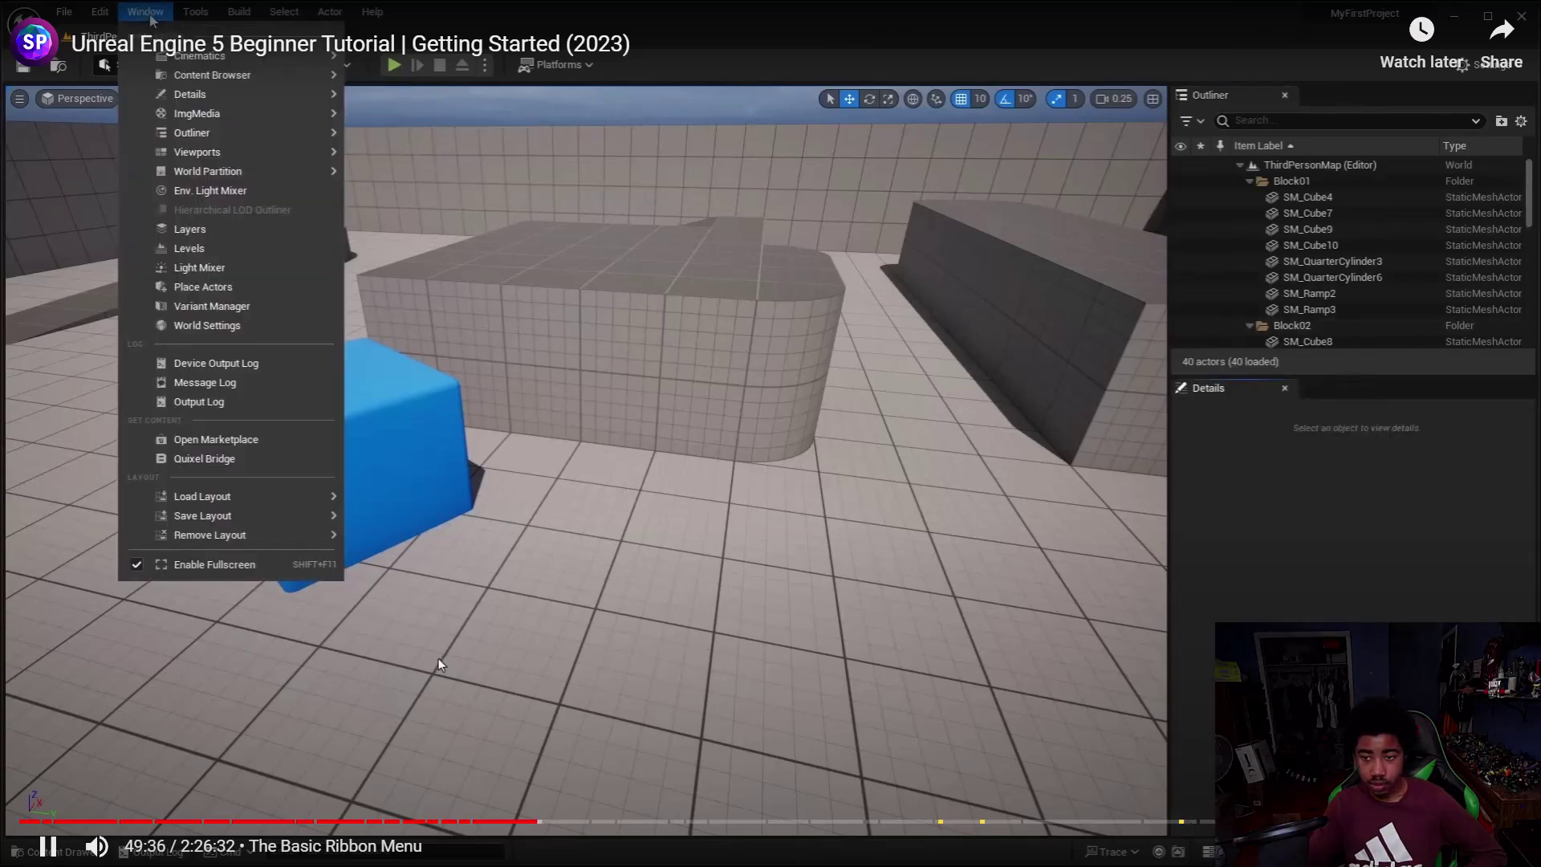
- Switch back to the Unreal Editor and open the Details 1 panel
{"action": "key", "text": "super"}
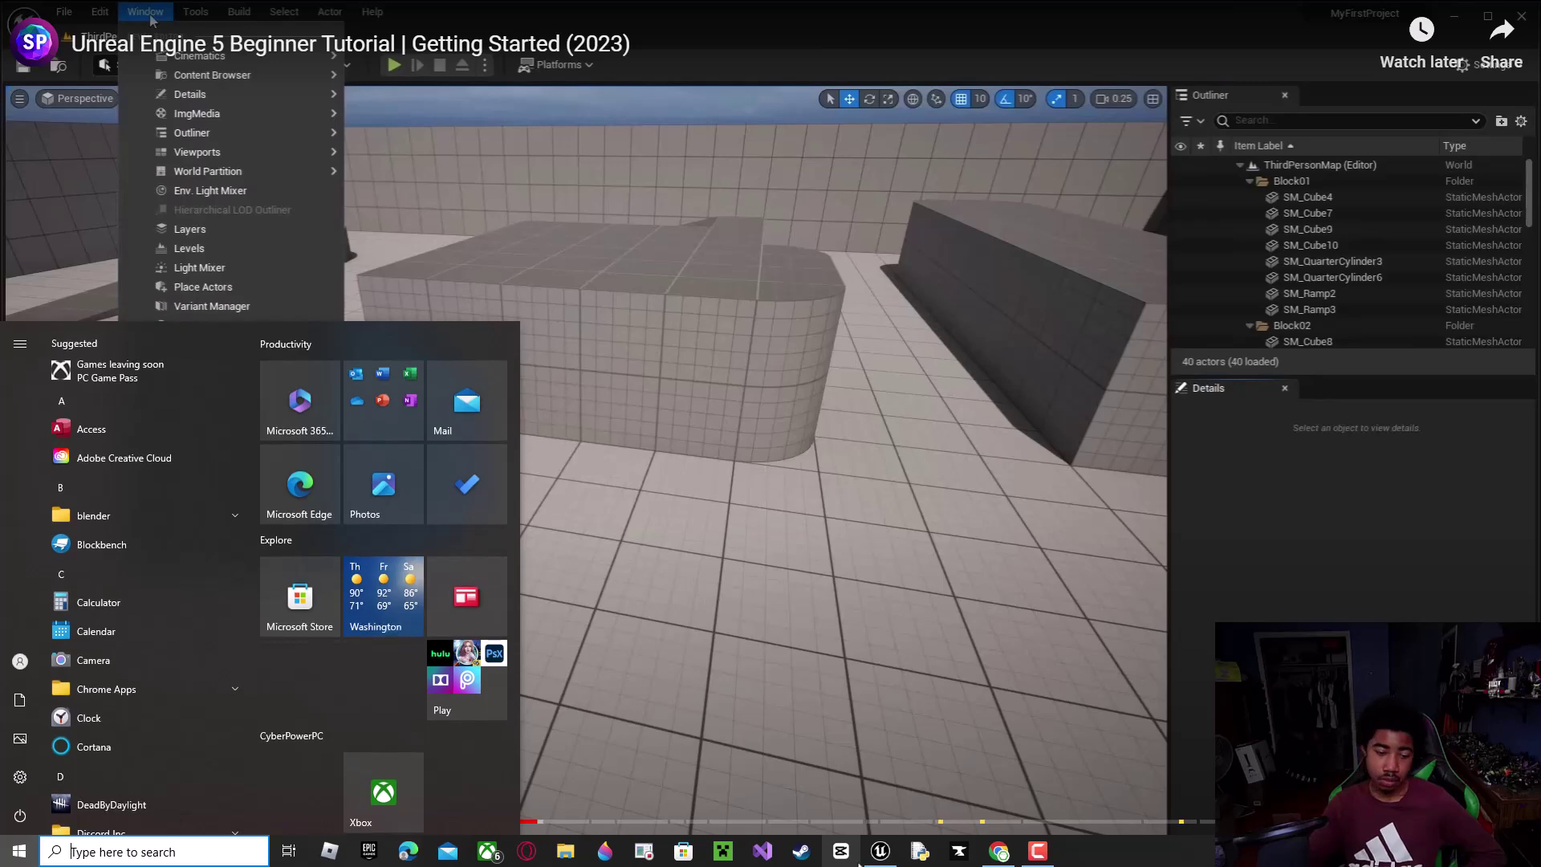
{"action": "mouse_move", "coordinate": [893, 858]}
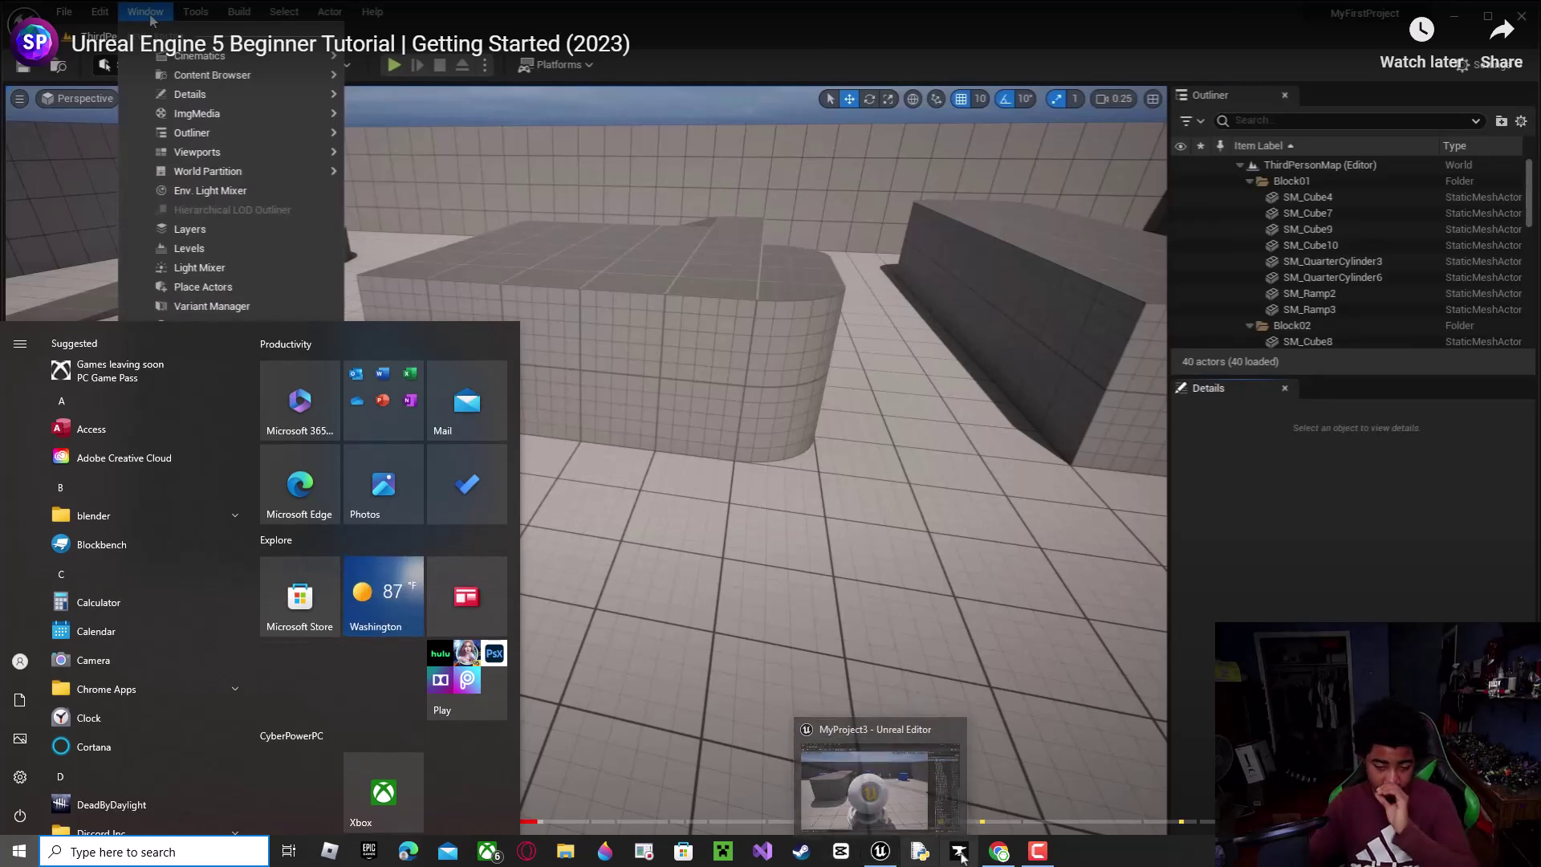
{"action": "left_click", "coordinate": [879, 779]}
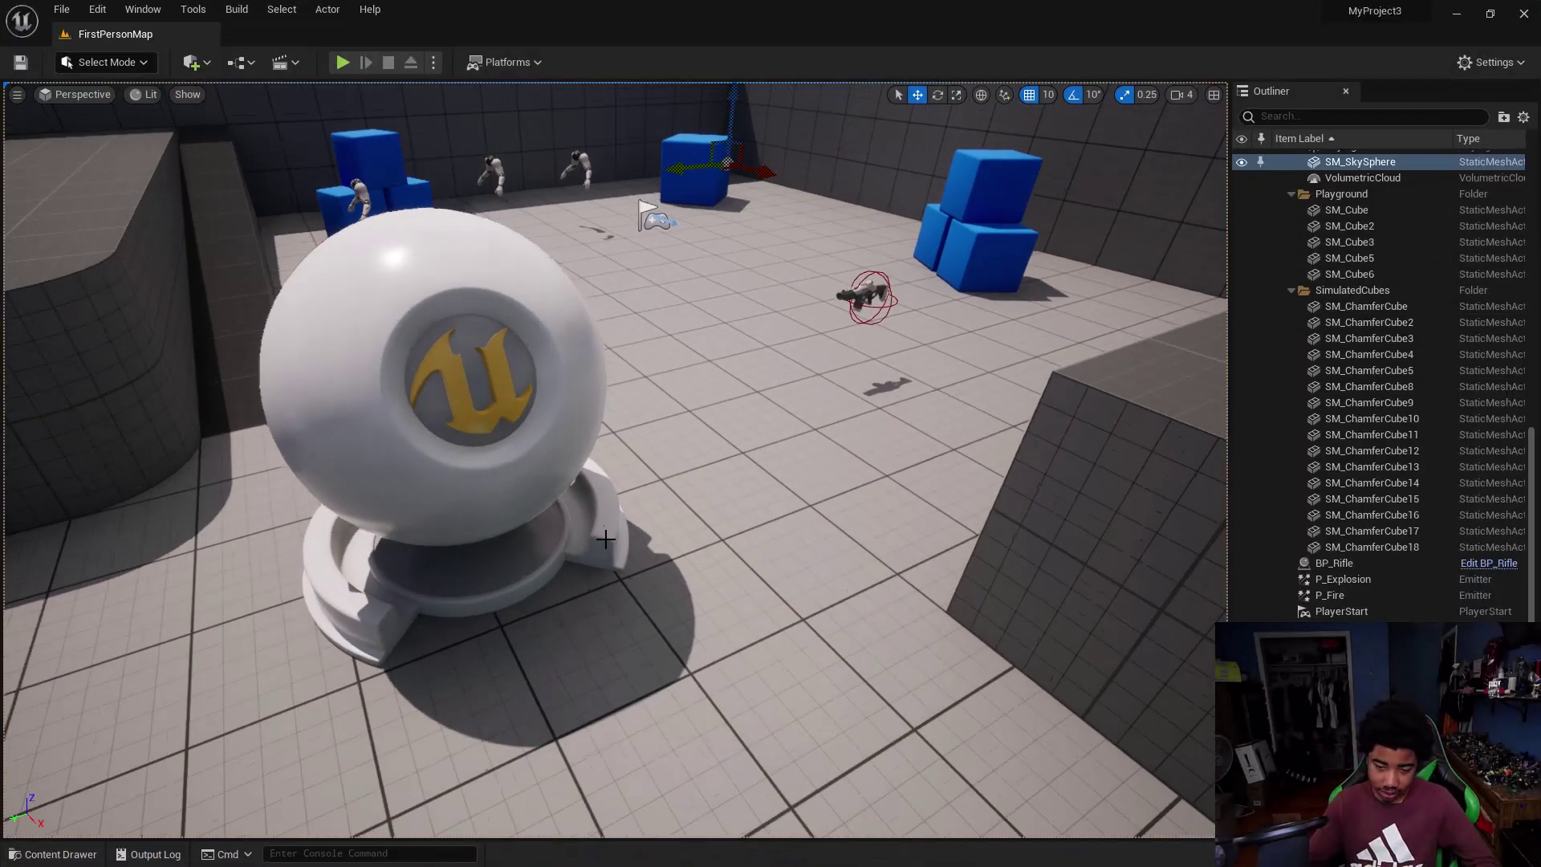
{"action": "right_click_drag", "start_coordinate": [380, 274], "coordinate": [503, 310]}
{"action": "right_click_drag", "start_coordinate": [878, 345], "coordinate": [609, 432]}
{"action": "left_click_drag", "start_coordinate": [451, 595], "coordinate": [456, 595]}
{"action": "left_click", "coordinate": [273, 457]}
{"action": "left_click", "coordinate": [647, 383]}
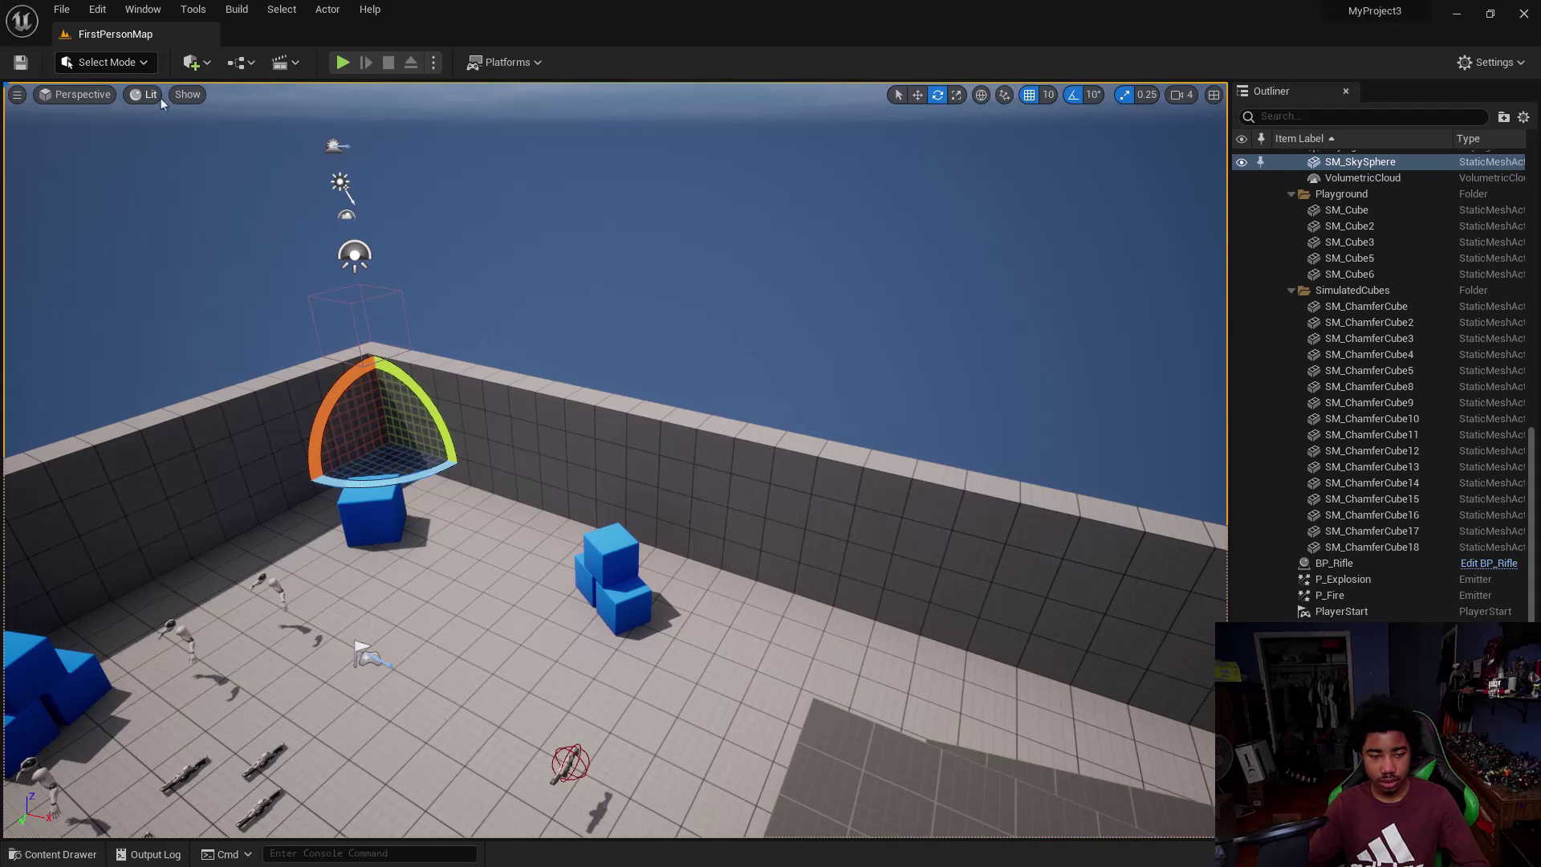
{"action": "left_click", "coordinate": [136, 12]}
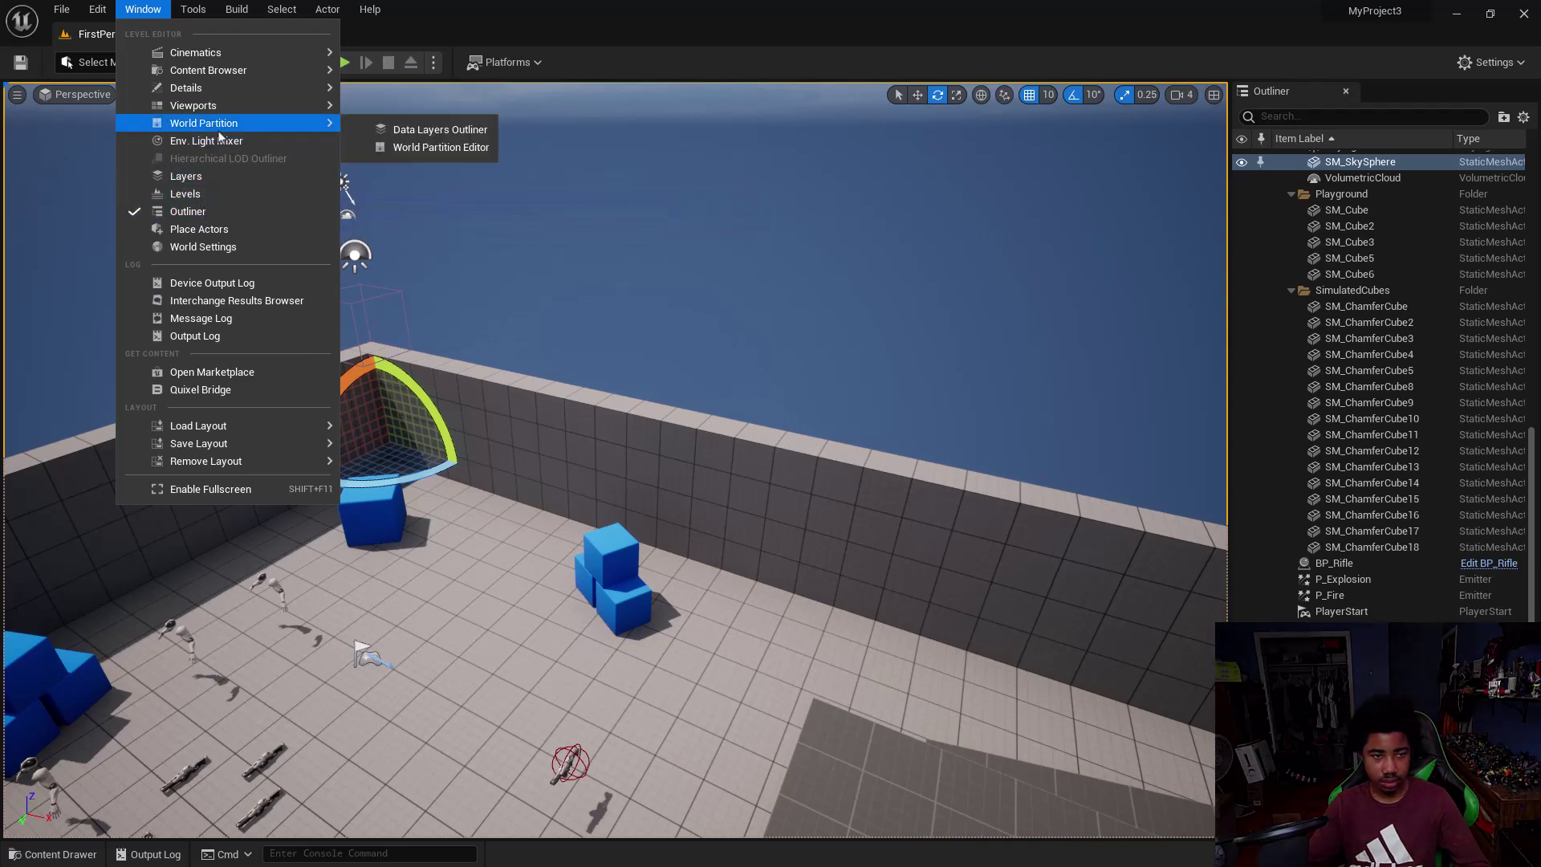
{"action": "mouse_move", "coordinate": [212, 90]}
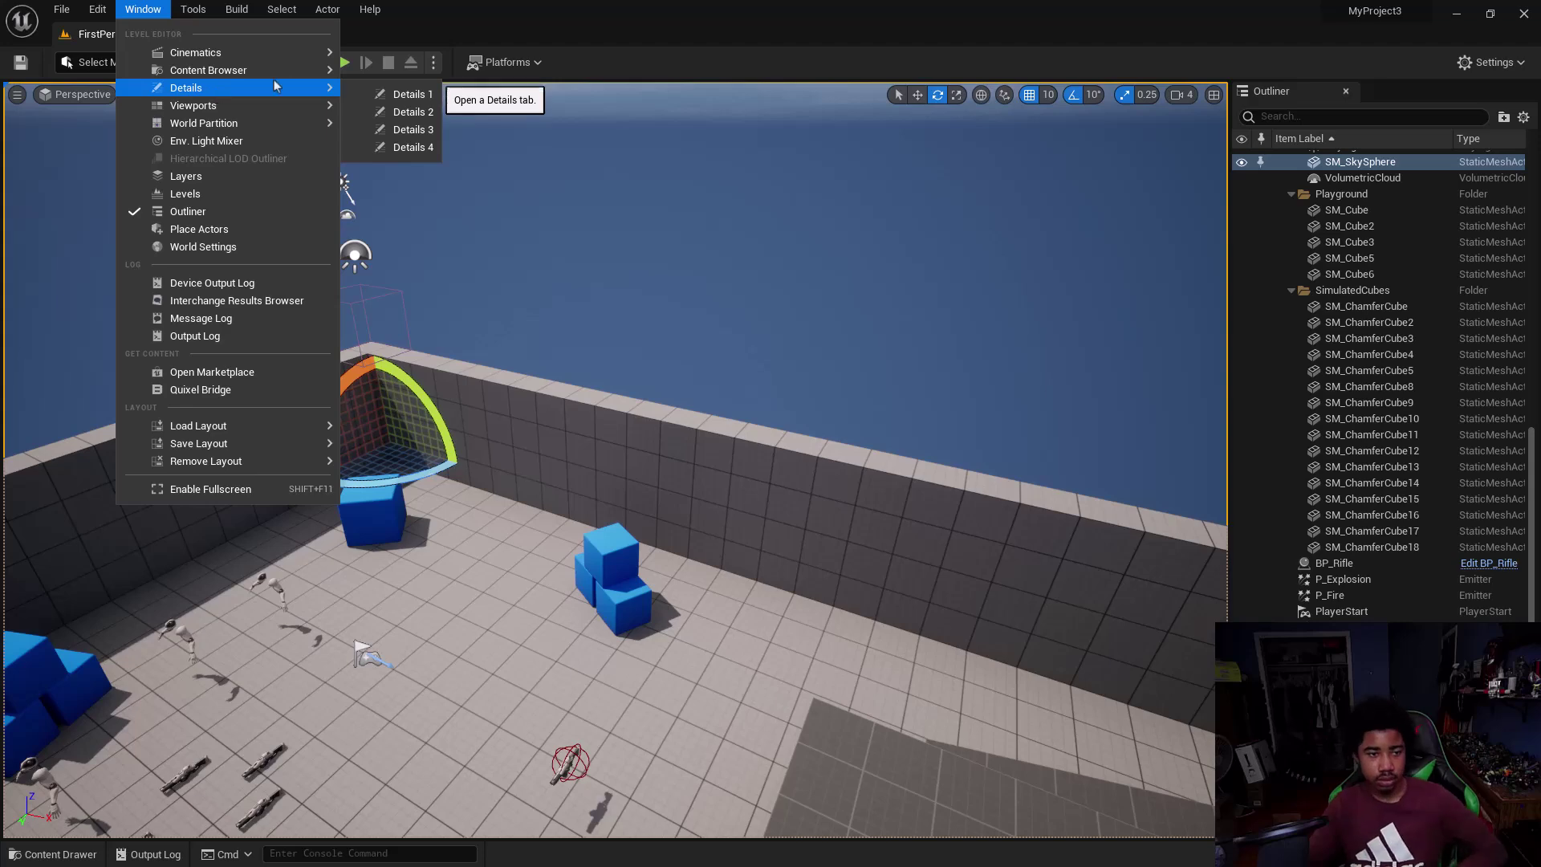
{"action": "left_click", "coordinate": [407, 94]}
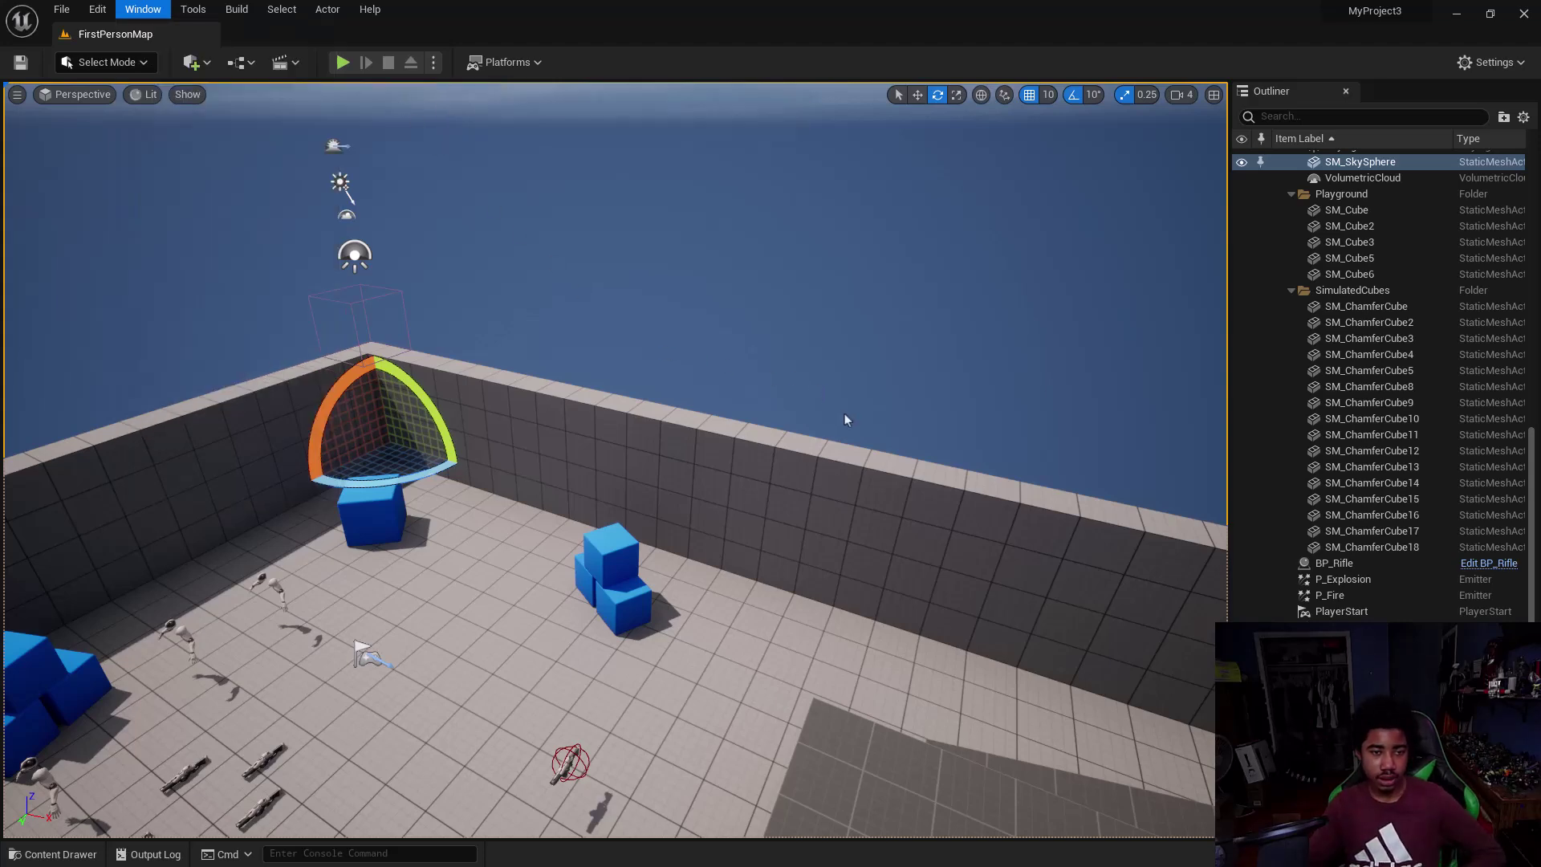
- Select the white material preview sphere SM_MatPreviewMesh_02 in the level and enlarge the Details panel
{"action": "right_click_drag", "start_coordinate": [838, 401], "coordinate": [581, 586]}
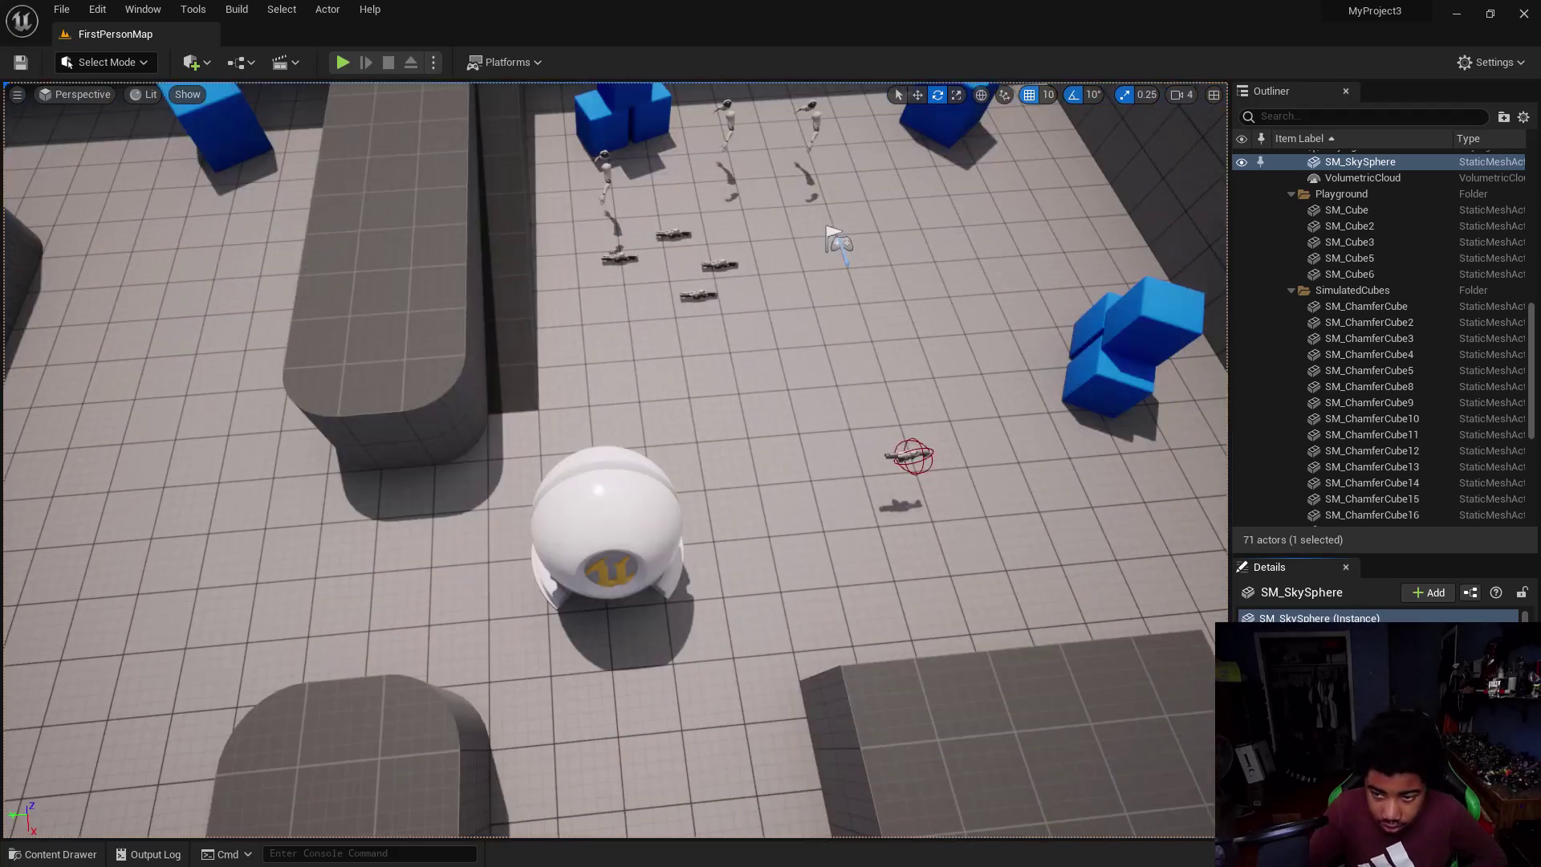
{"action": "left_click", "coordinate": [598, 521]}
{"action": "right_click_drag", "start_coordinate": [598, 522], "coordinate": [954, 604]}
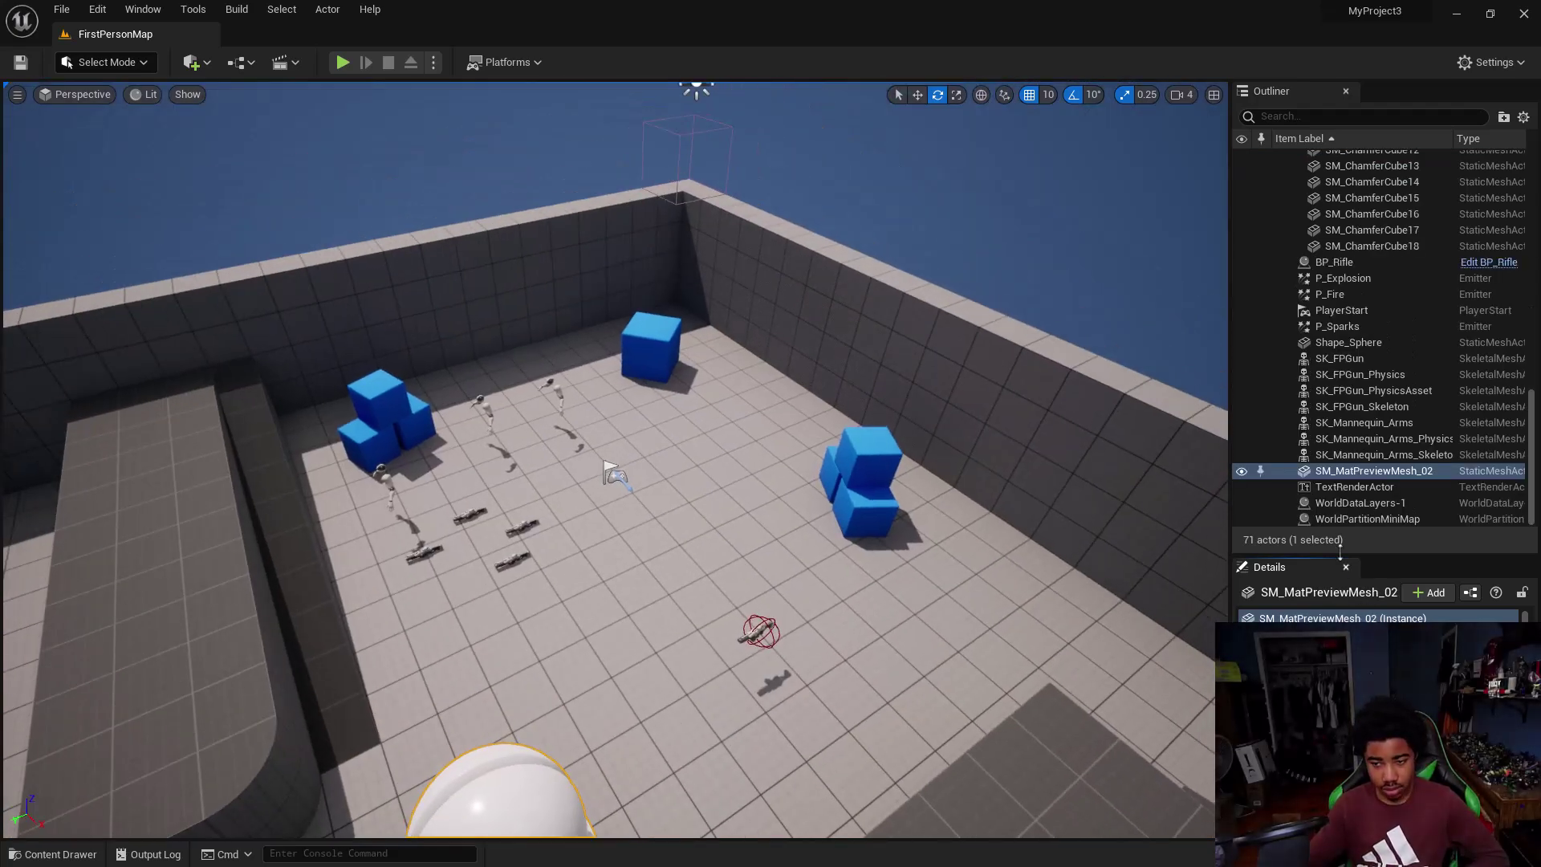
{"action": "left_click_drag", "start_coordinate": [1344, 540], "coordinate": [1348, 278]}
- Examine the sphere's transform, static mesh, materials and physics properties in its details
{"action": "scroll", "coordinate": [1316, 562], "scroll_direction": "down", "scroll_amount": 4}
{"action": "scroll", "coordinate": [1301, 579], "scroll_direction": "up", "scroll_amount": 5}
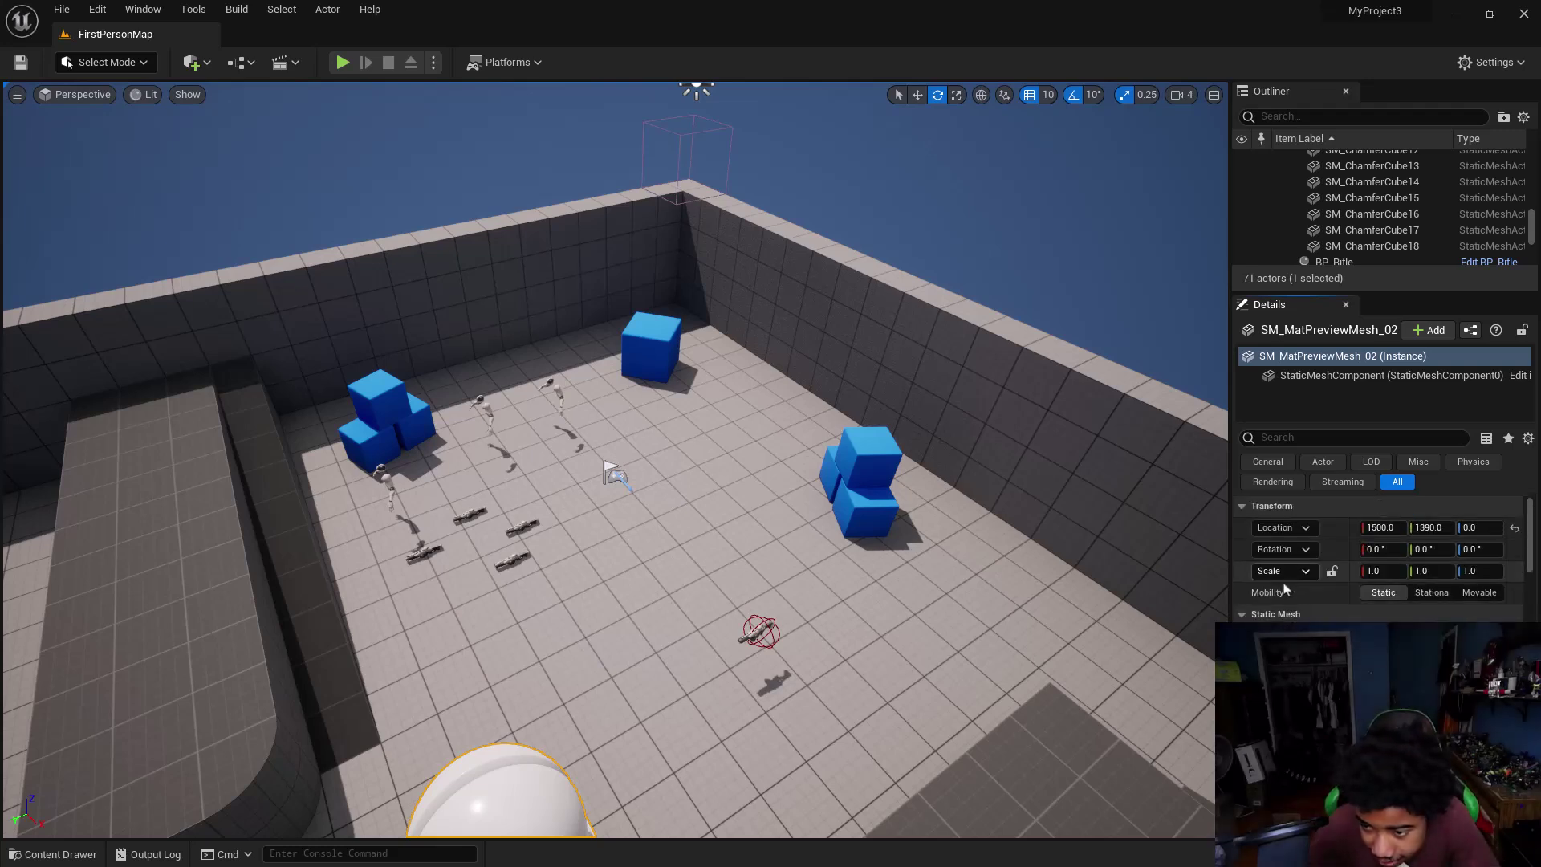
{"action": "scroll", "coordinate": [1285, 562], "scroll_direction": "down", "scroll_amount": 2}
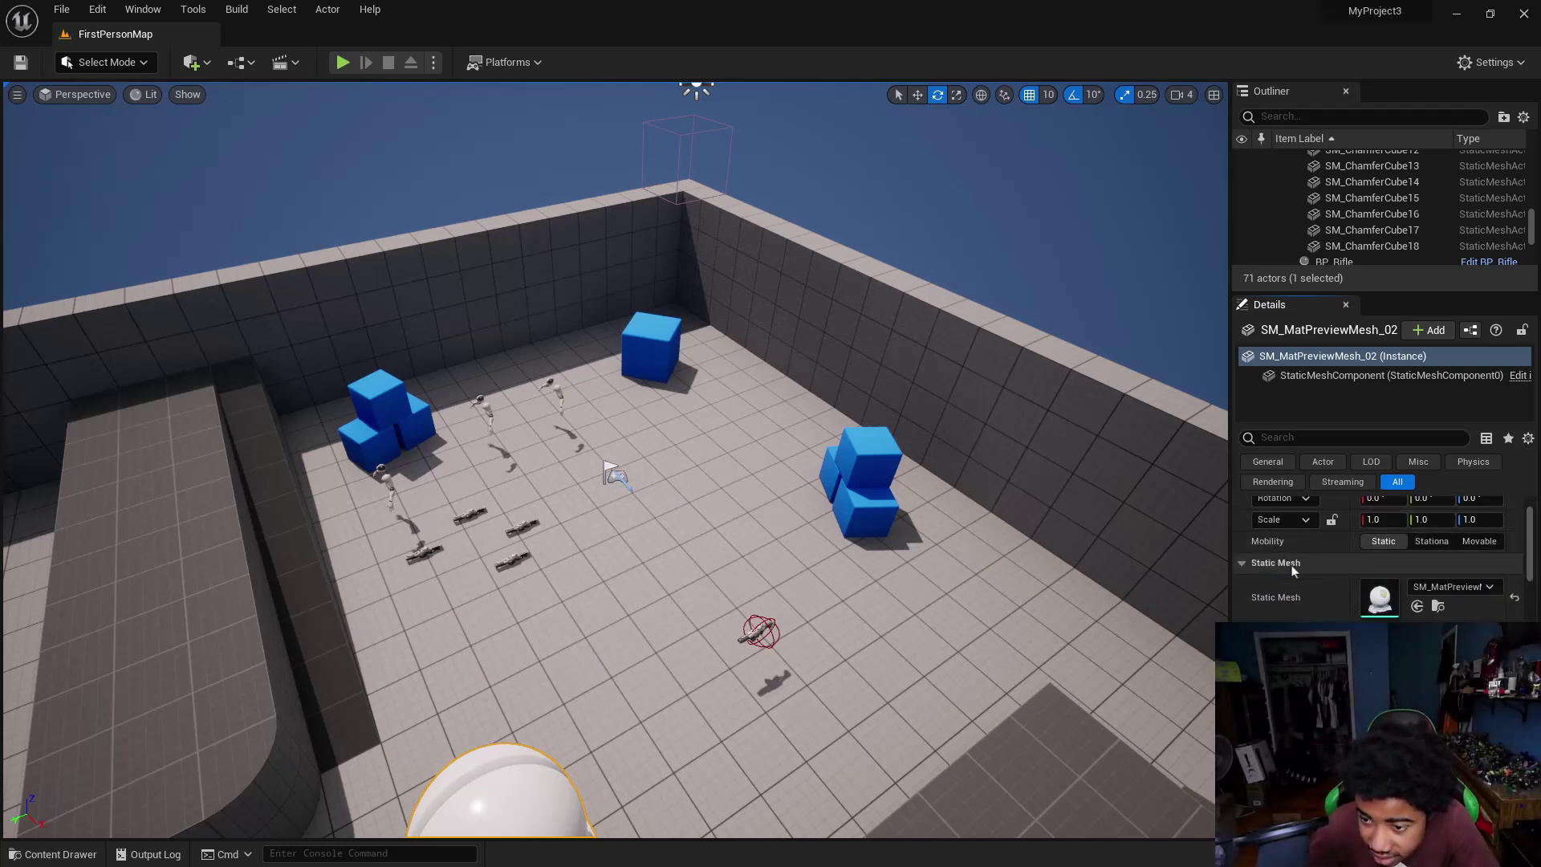
{"action": "scroll", "coordinate": [1289, 574], "scroll_direction": "down", "scroll_amount": 3}
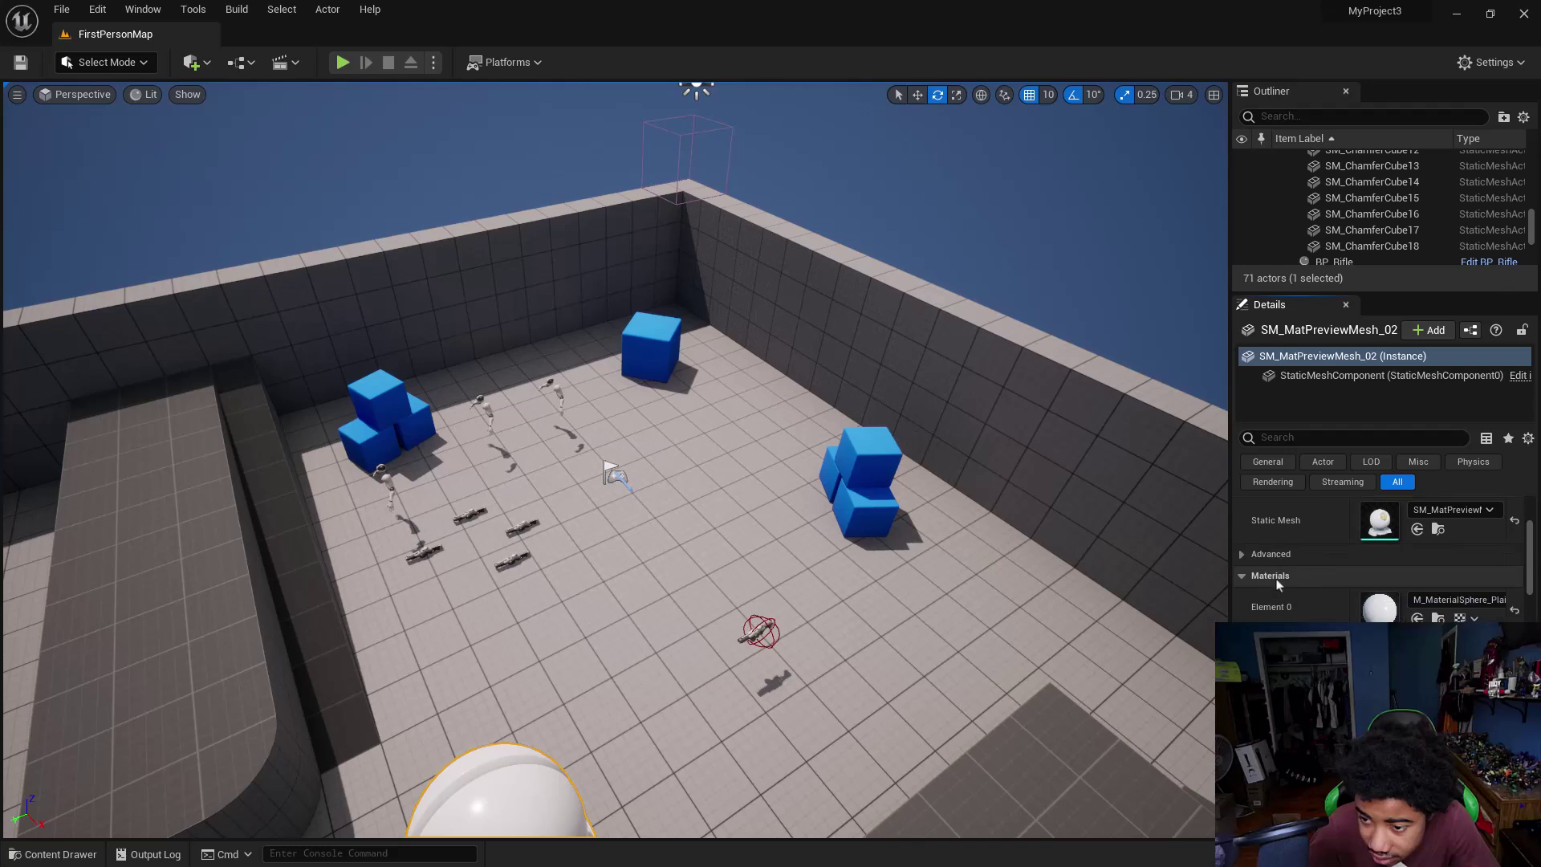
{"action": "scroll", "coordinate": [1278, 583], "scroll_direction": "down", "scroll_amount": 3}
{"action": "scroll", "coordinate": [1278, 584], "scroll_direction": "down", "scroll_amount": 9}
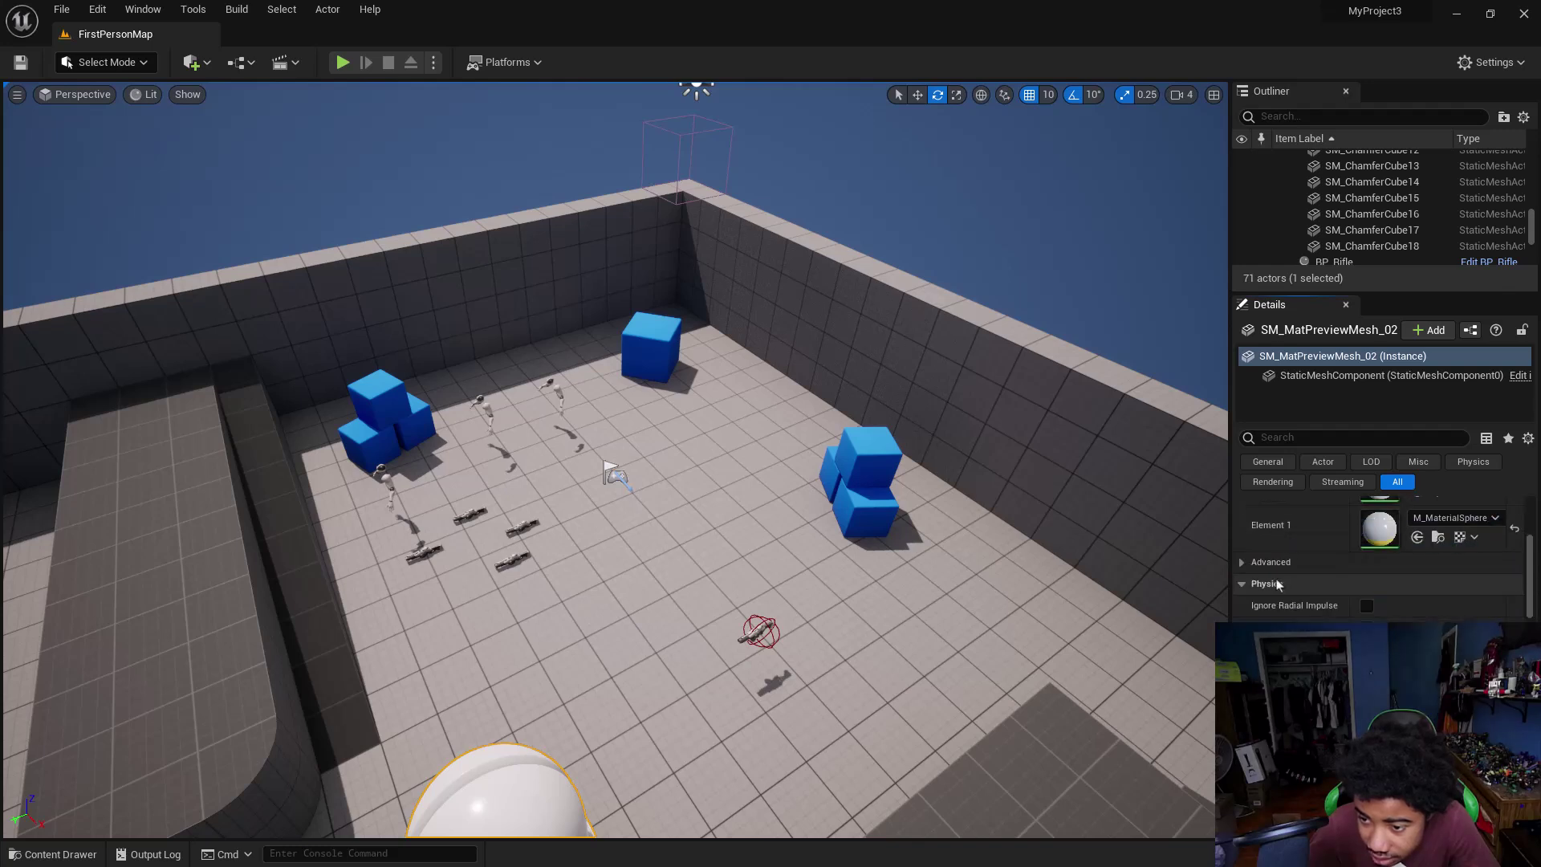
{"action": "scroll", "coordinate": [1278, 584], "scroll_direction": "down", "scroll_amount": 5}
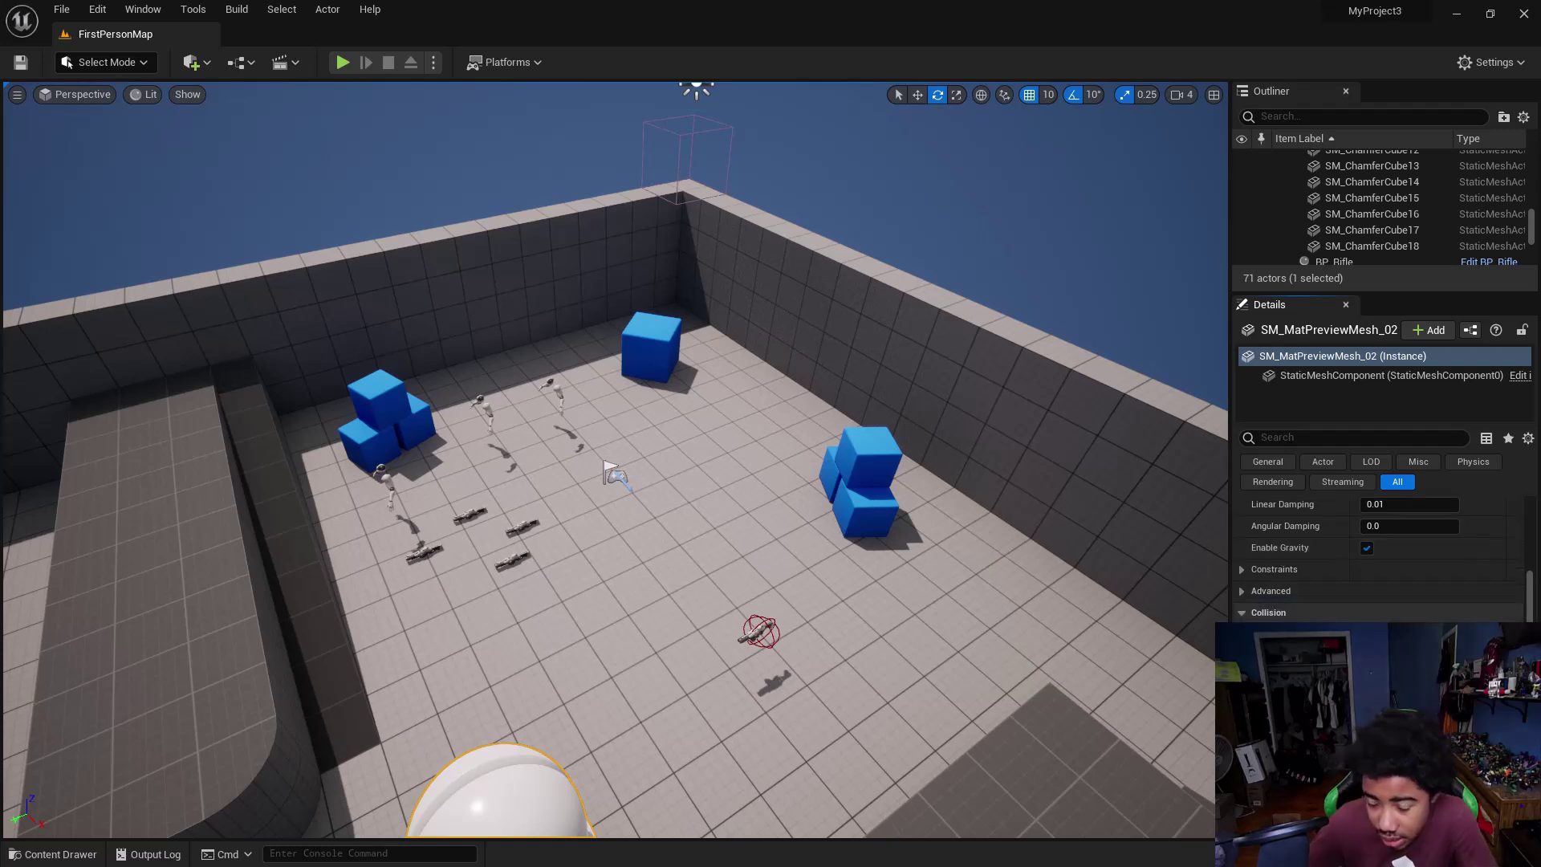
- Examine the sphere's collision settings, including Can Character Step Up On, and its lighting, visibility and HLOD properties
{"action": "scroll", "coordinate": [1380, 562], "scroll_direction": "down", "scroll_amount": 3}
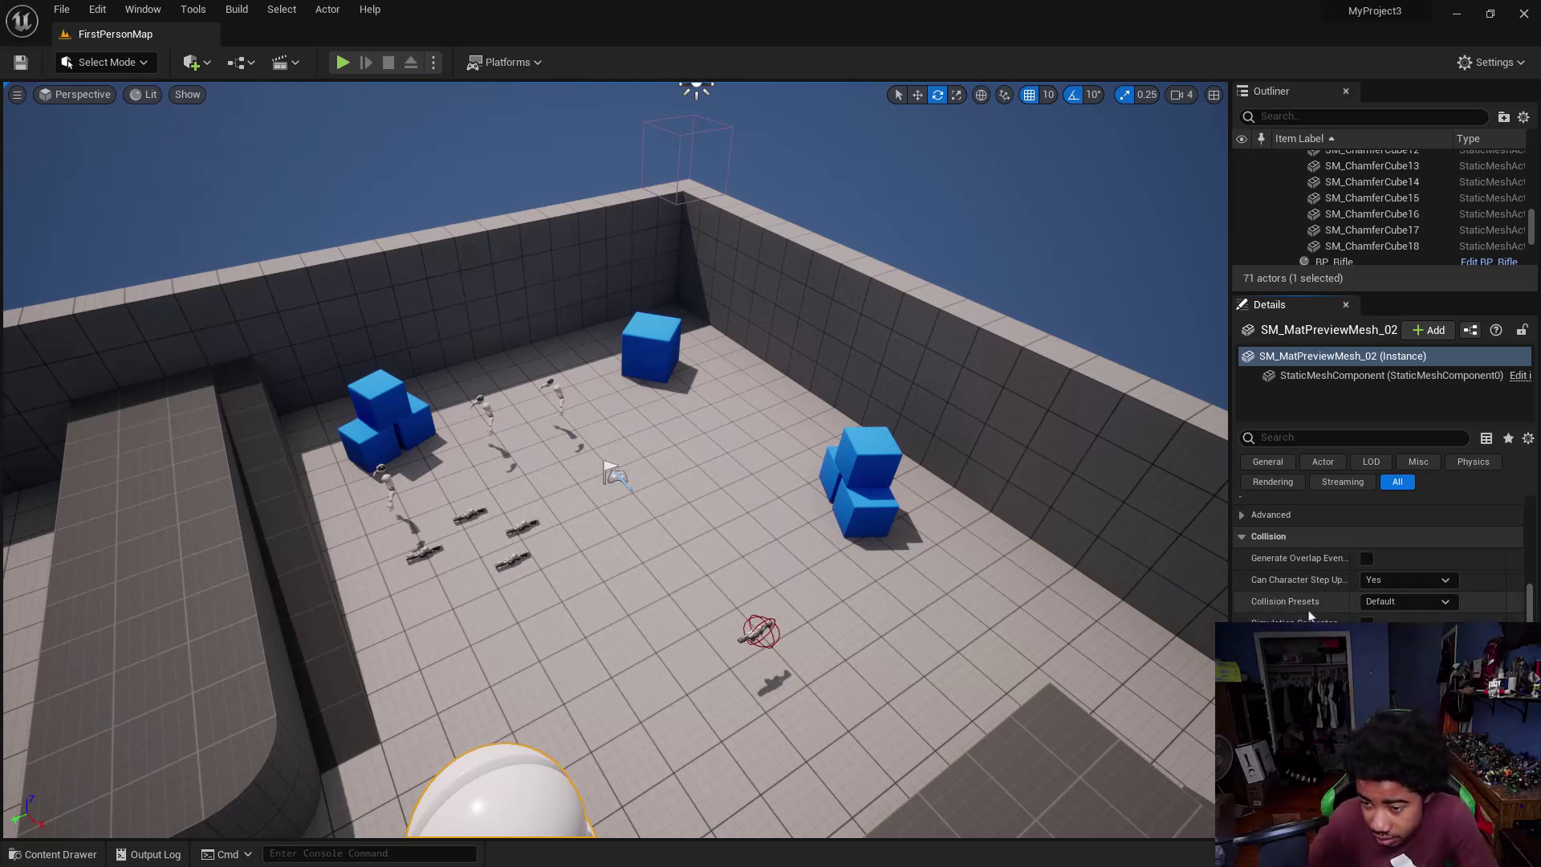
{"action": "mouse_move", "coordinate": [1294, 583]}
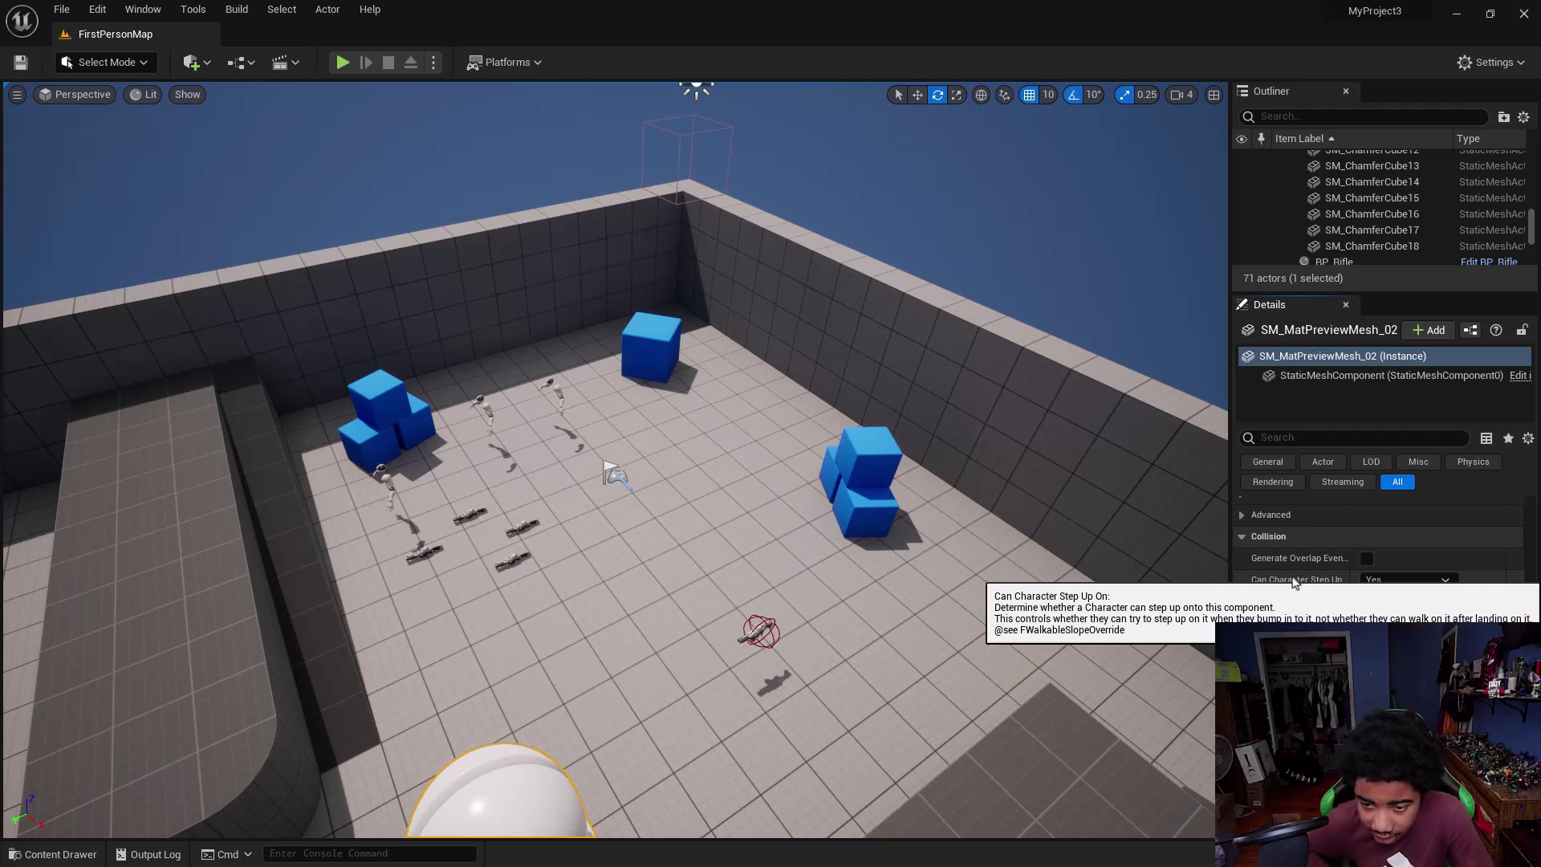
{"action": "scroll", "coordinate": [1292, 579], "scroll_direction": "down", "scroll_amount": 4}
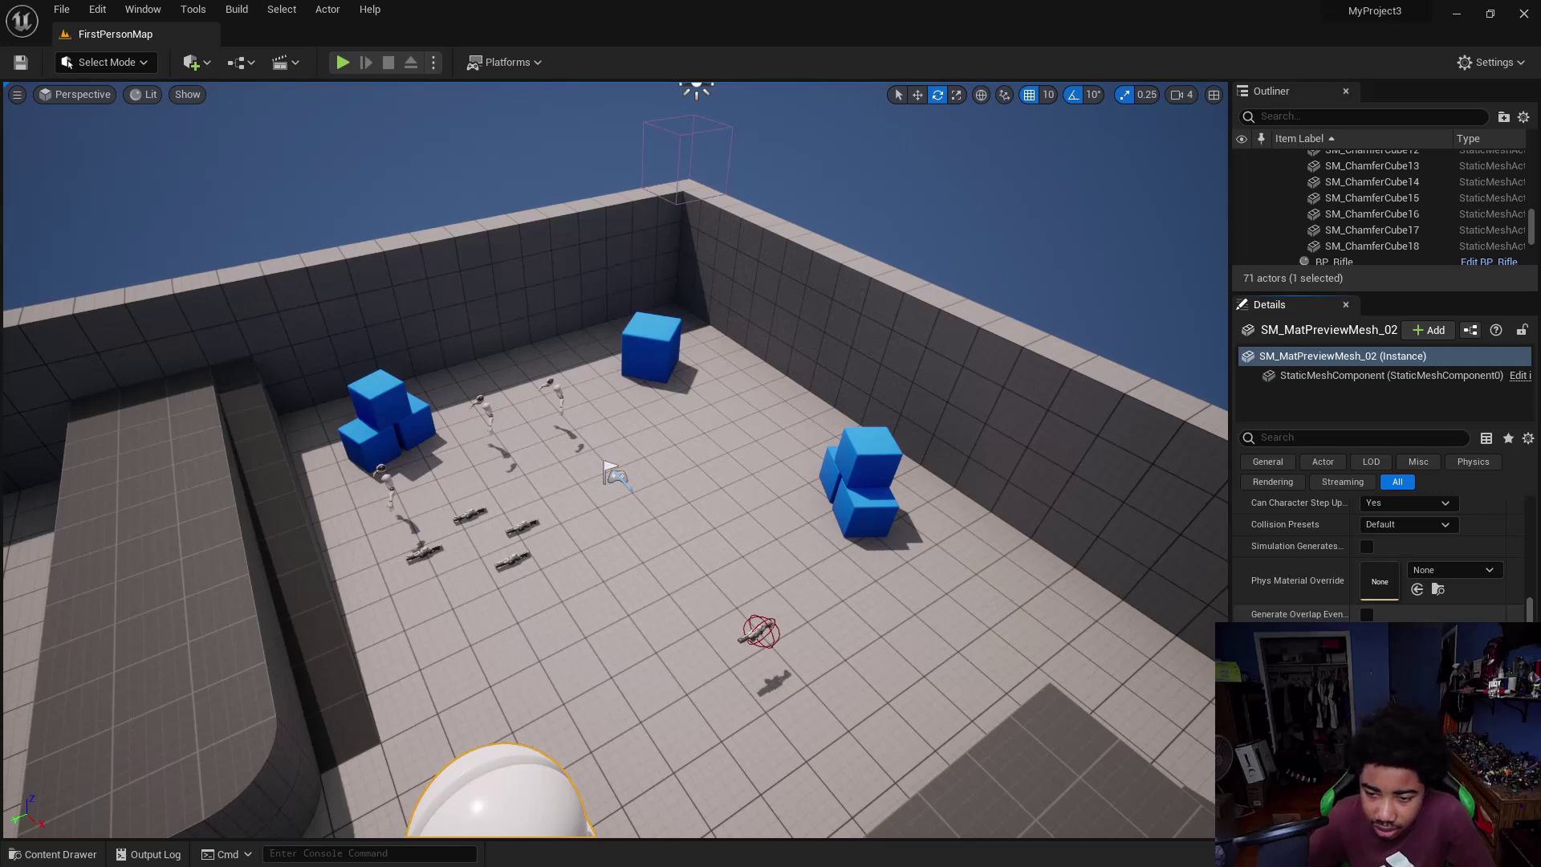
{"action": "scroll", "coordinate": [1288, 578], "scroll_direction": "down", "scroll_amount": 2}
{"action": "scroll", "coordinate": [1278, 579], "scroll_direction": "down", "scroll_amount": 2}
{"action": "scroll", "coordinate": [1275, 600], "scroll_direction": "down", "scroll_amount": 5}
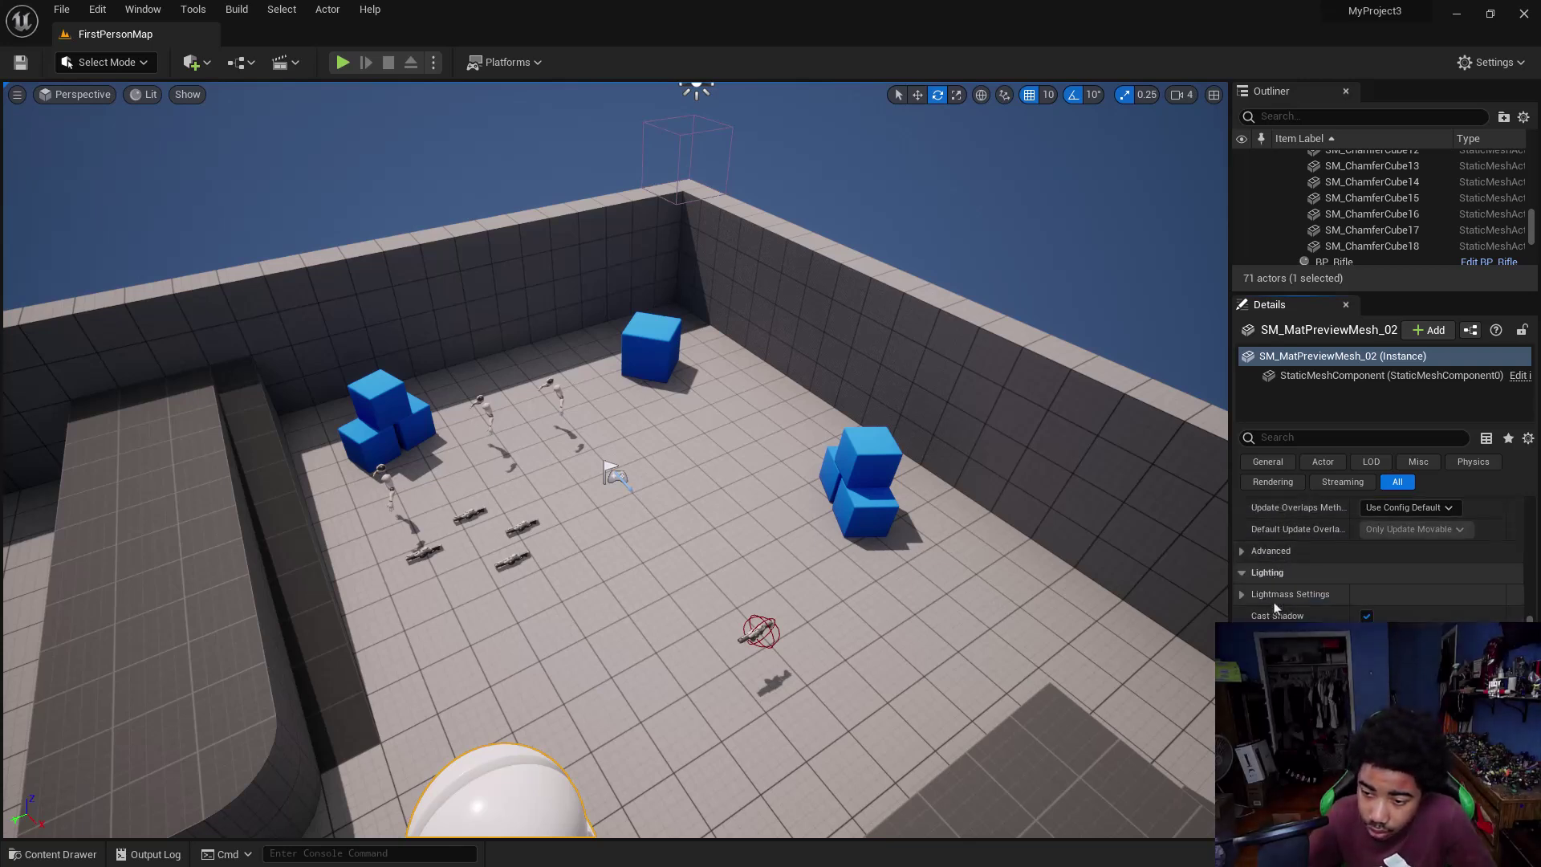
{"action": "scroll", "coordinate": [1273, 602], "scroll_direction": "down", "scroll_amount": 3}
{"action": "scroll", "coordinate": [1277, 602], "scroll_direction": "down", "scroll_amount": 4}
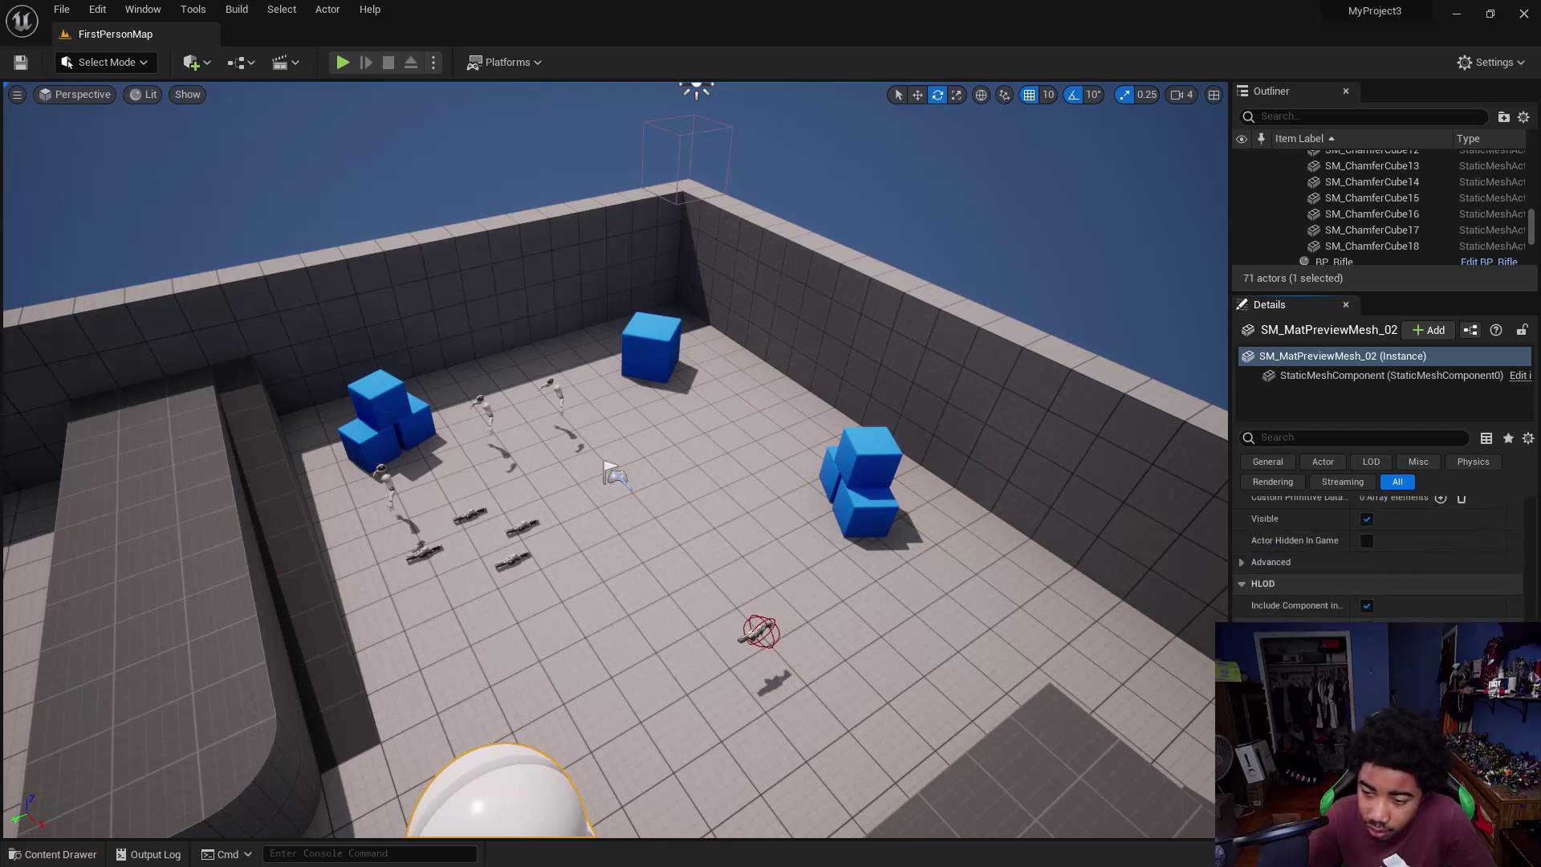
- Examine the sphere's remaining details, from HLOD, Navigation and Virtual Texture through Tags, Cooking and Replication to World Partition and Actor
{"action": "scroll", "coordinate": [1276, 562], "scroll_direction": "down", "scroll_amount": 1}
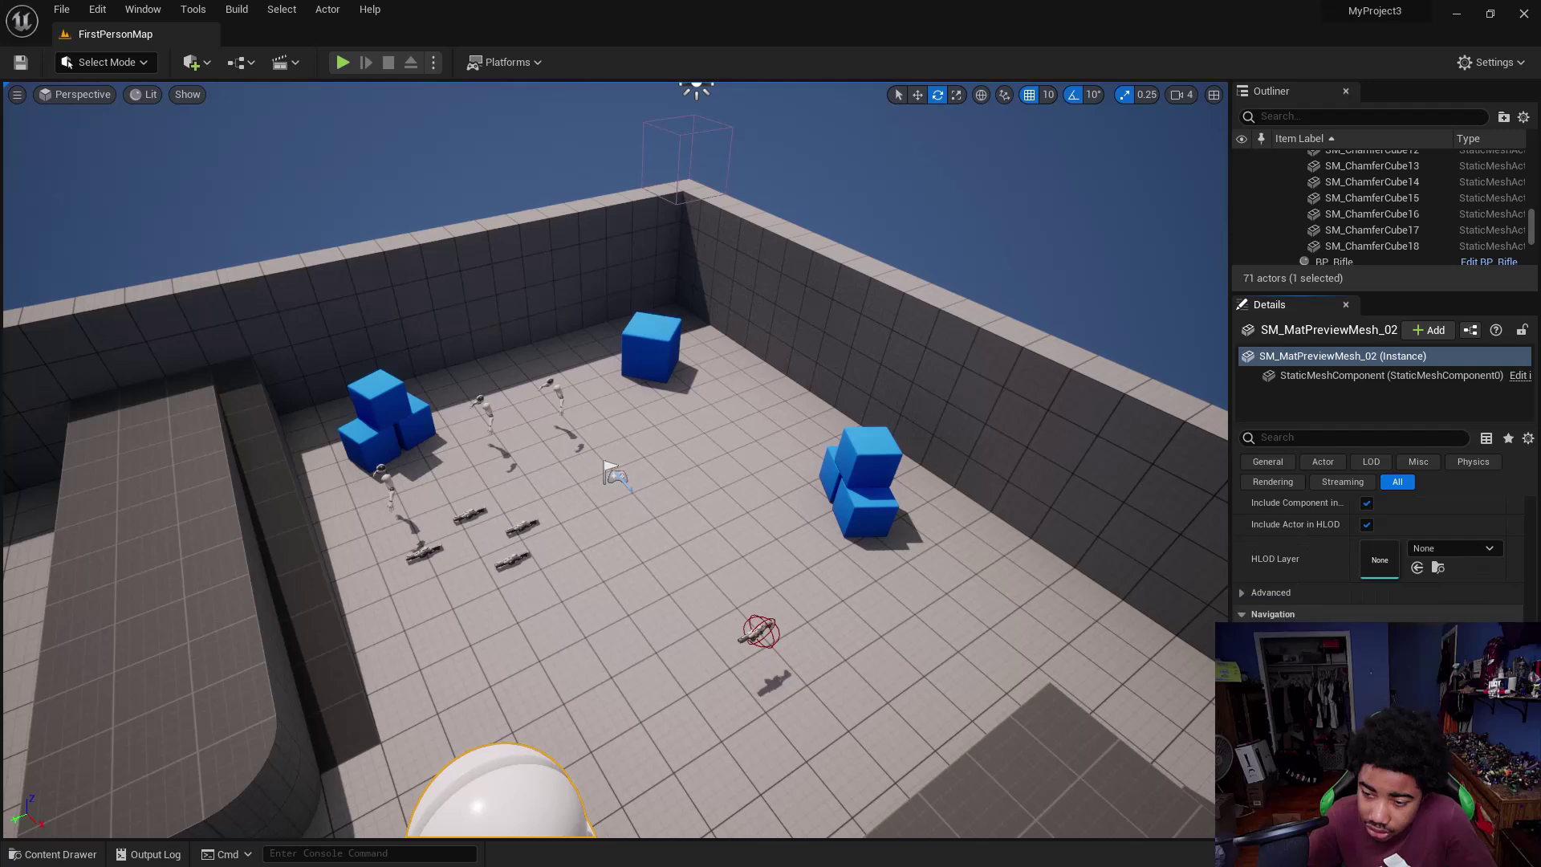
{"action": "scroll", "coordinate": [1292, 617], "scroll_direction": "down", "scroll_amount": 3}
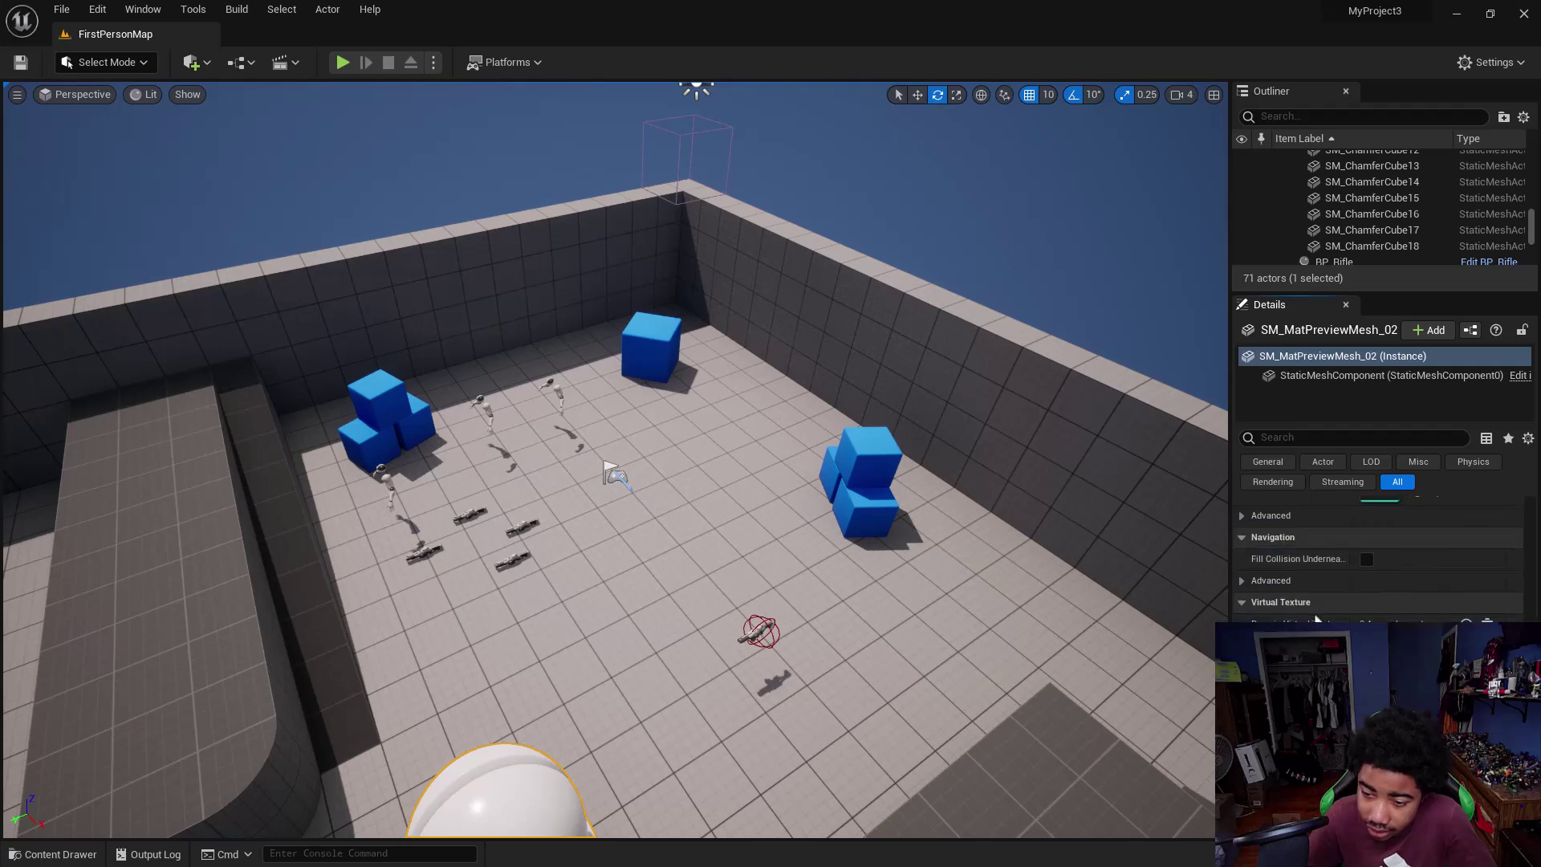
{"action": "scroll", "coordinate": [1265, 615], "scroll_direction": "down", "scroll_amount": 5}
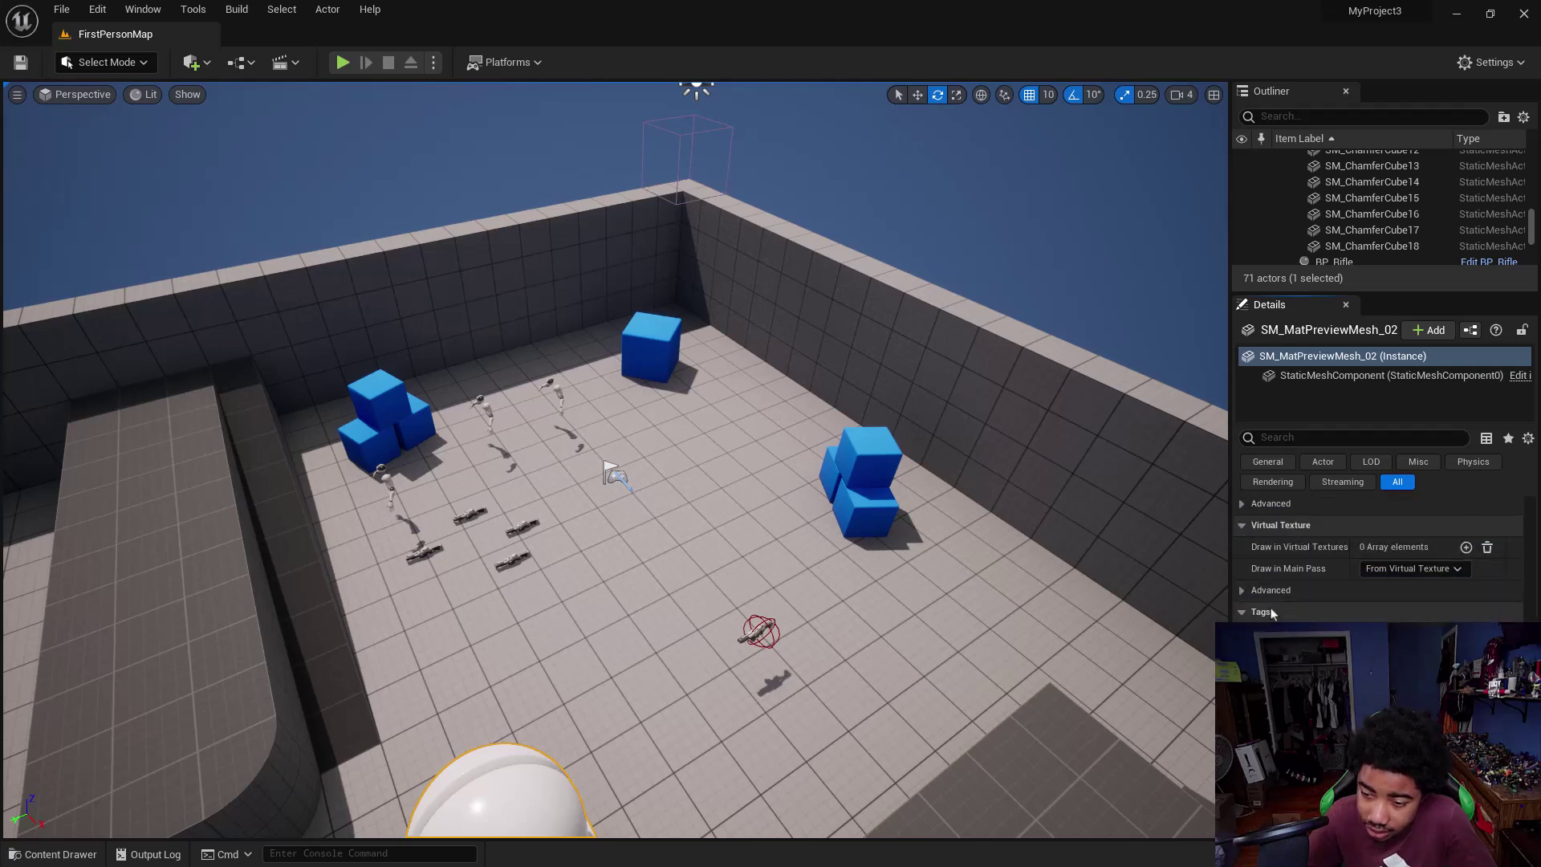
{"action": "scroll", "coordinate": [1271, 614], "scroll_direction": "down", "scroll_amount": 3}
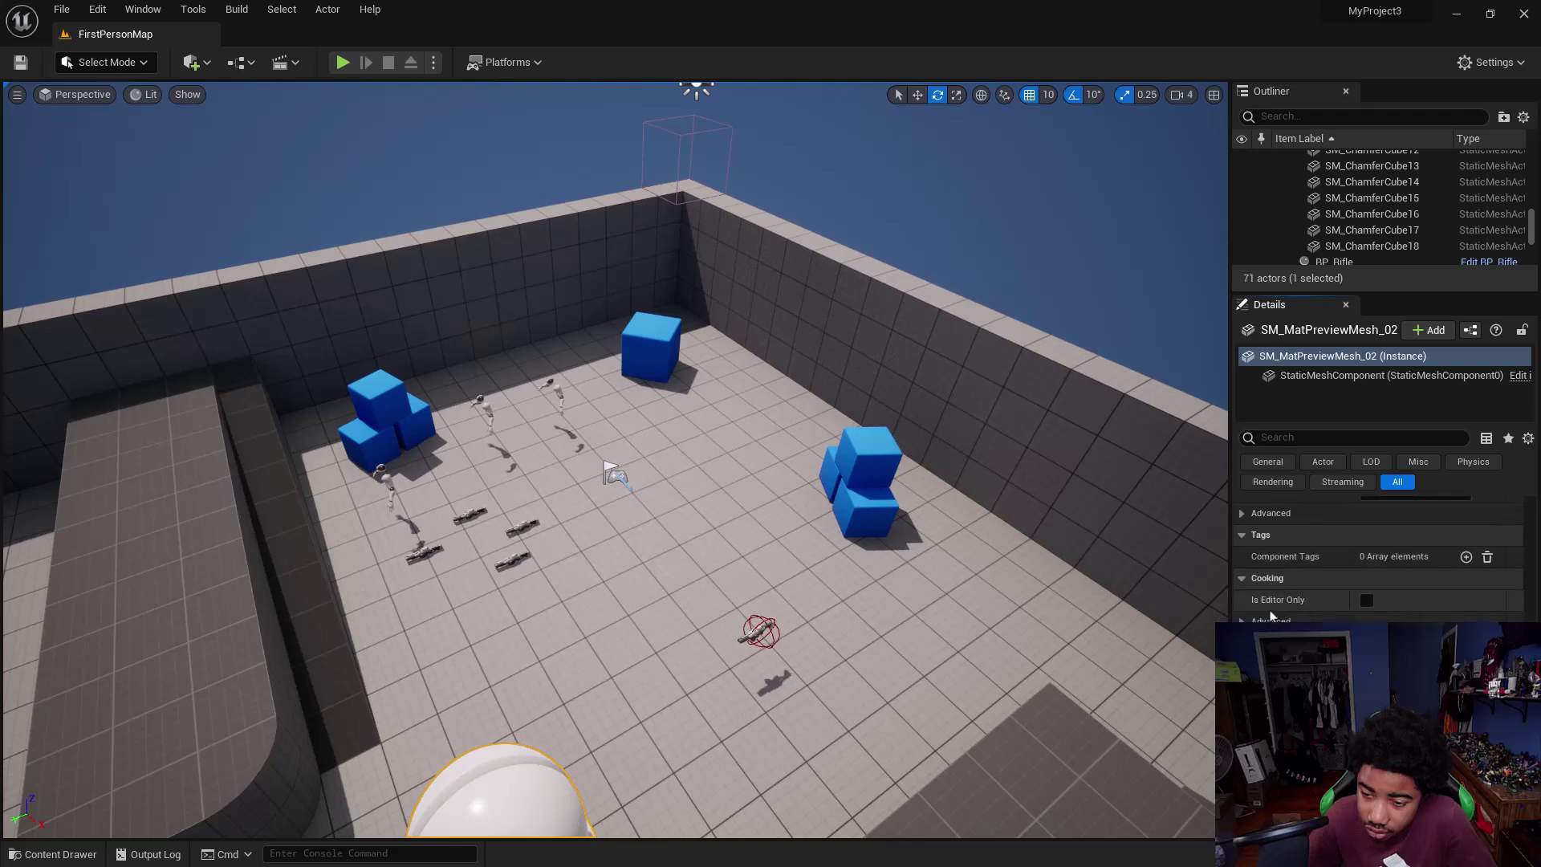
{"action": "scroll", "coordinate": [1271, 617], "scroll_direction": "down", "scroll_amount": 3}
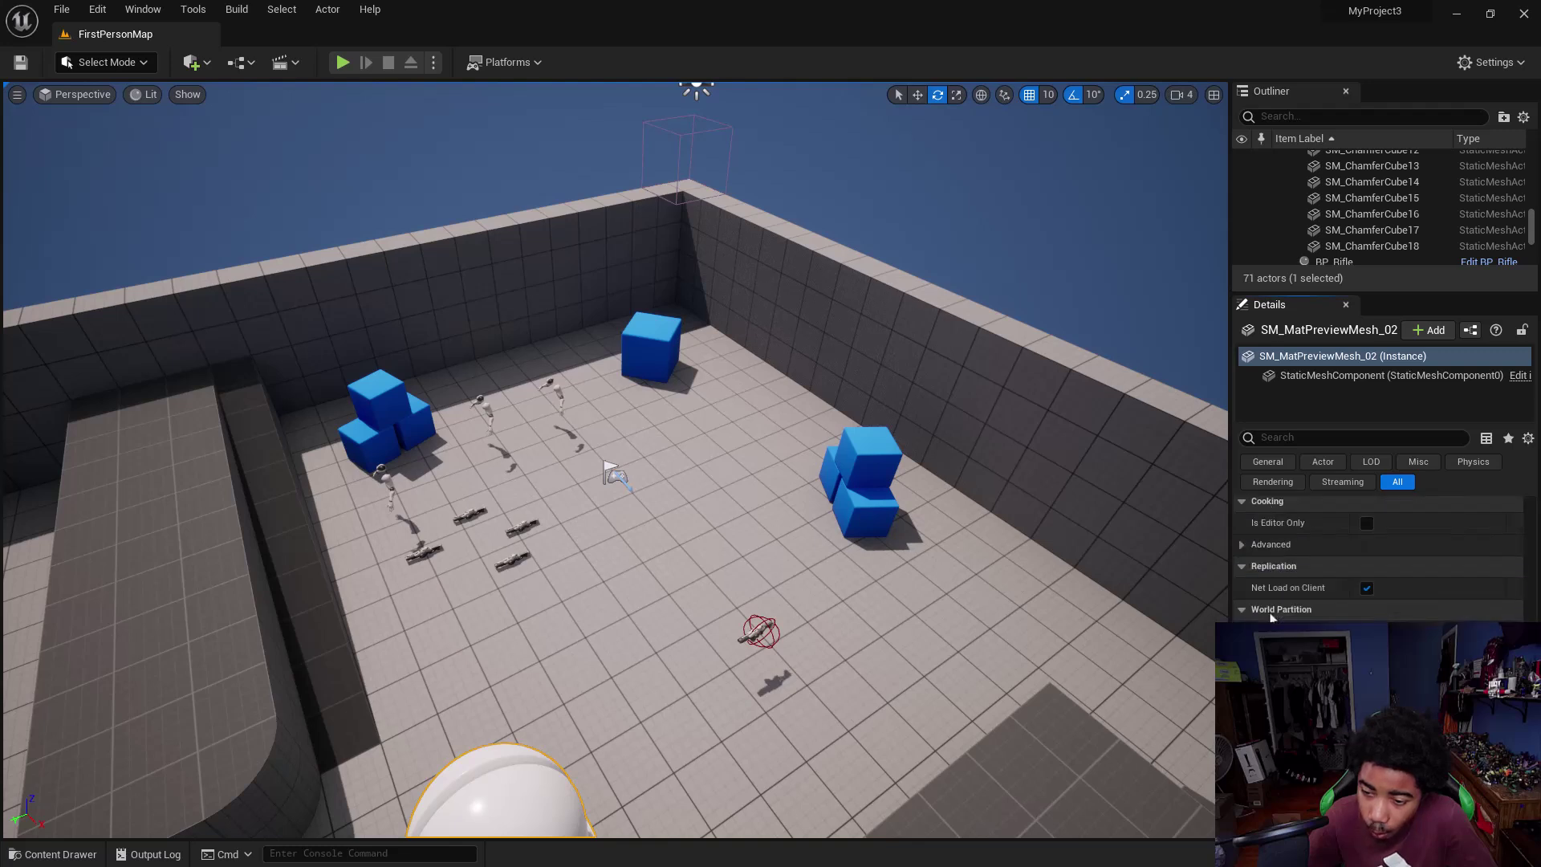
{"action": "scroll", "coordinate": [1271, 616], "scroll_direction": "down", "scroll_amount": 1}
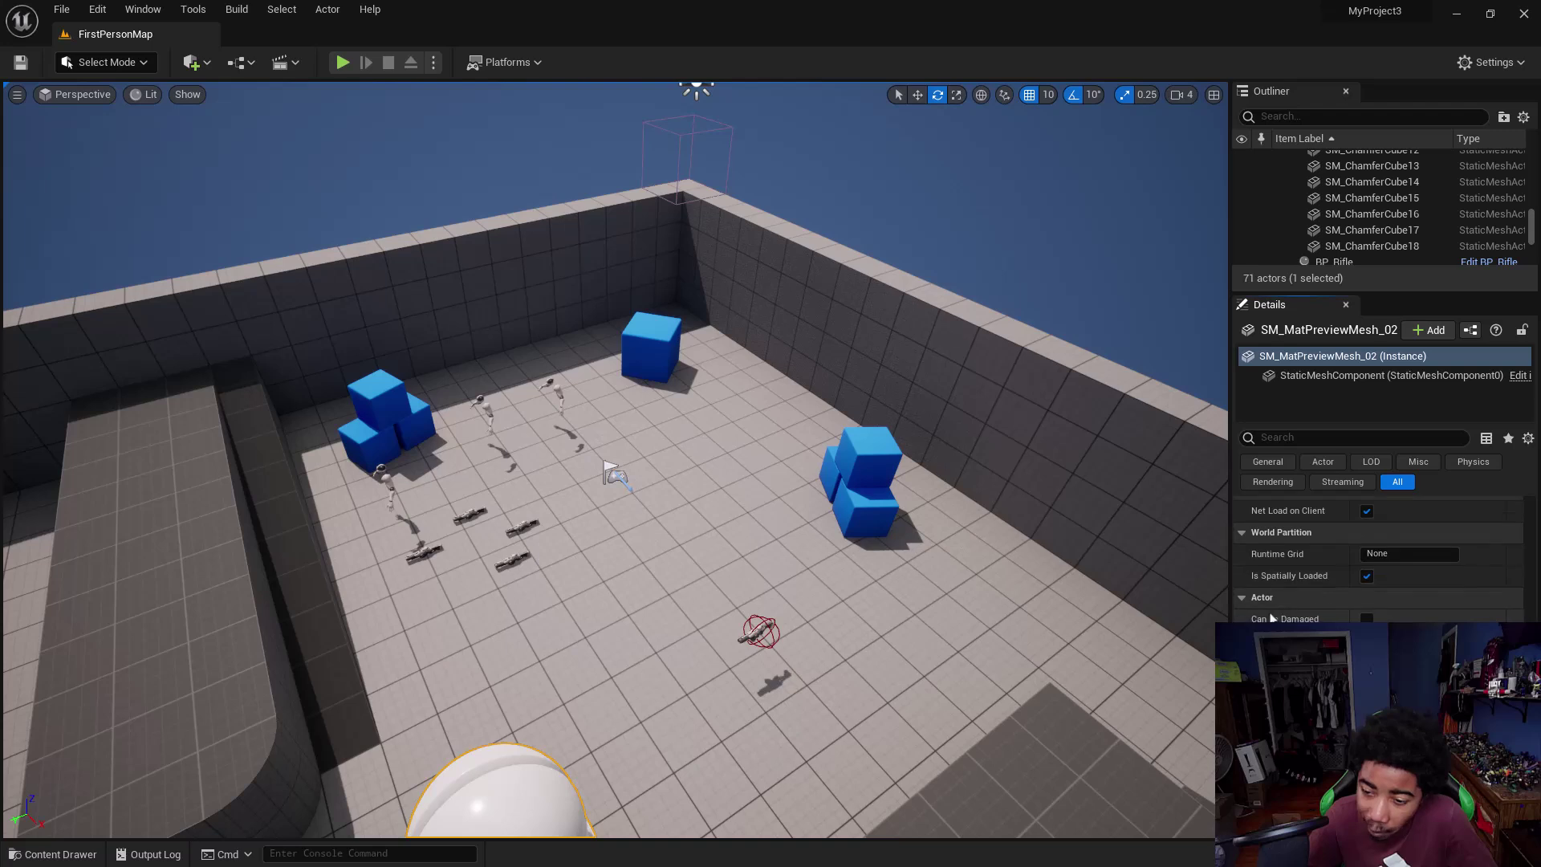
{"action": "scroll", "coordinate": [1271, 616], "scroll_direction": "down", "scroll_amount": 3}
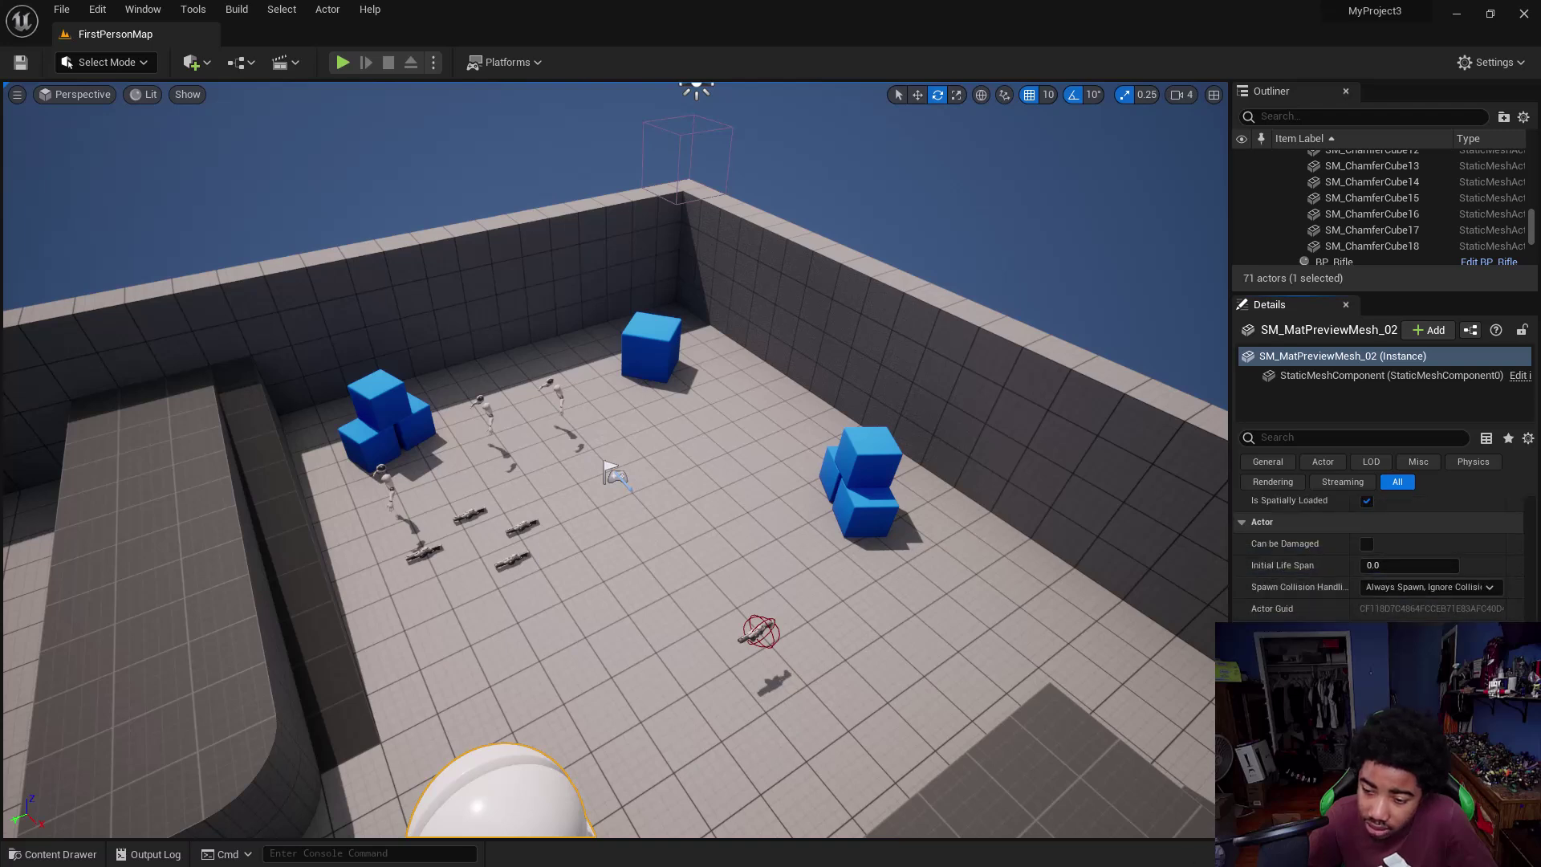
- Switch to the Unreal Engine 5 beginner tutorial video in Chrome, pause it and exit full screen
{"action": "key", "text": "super"}
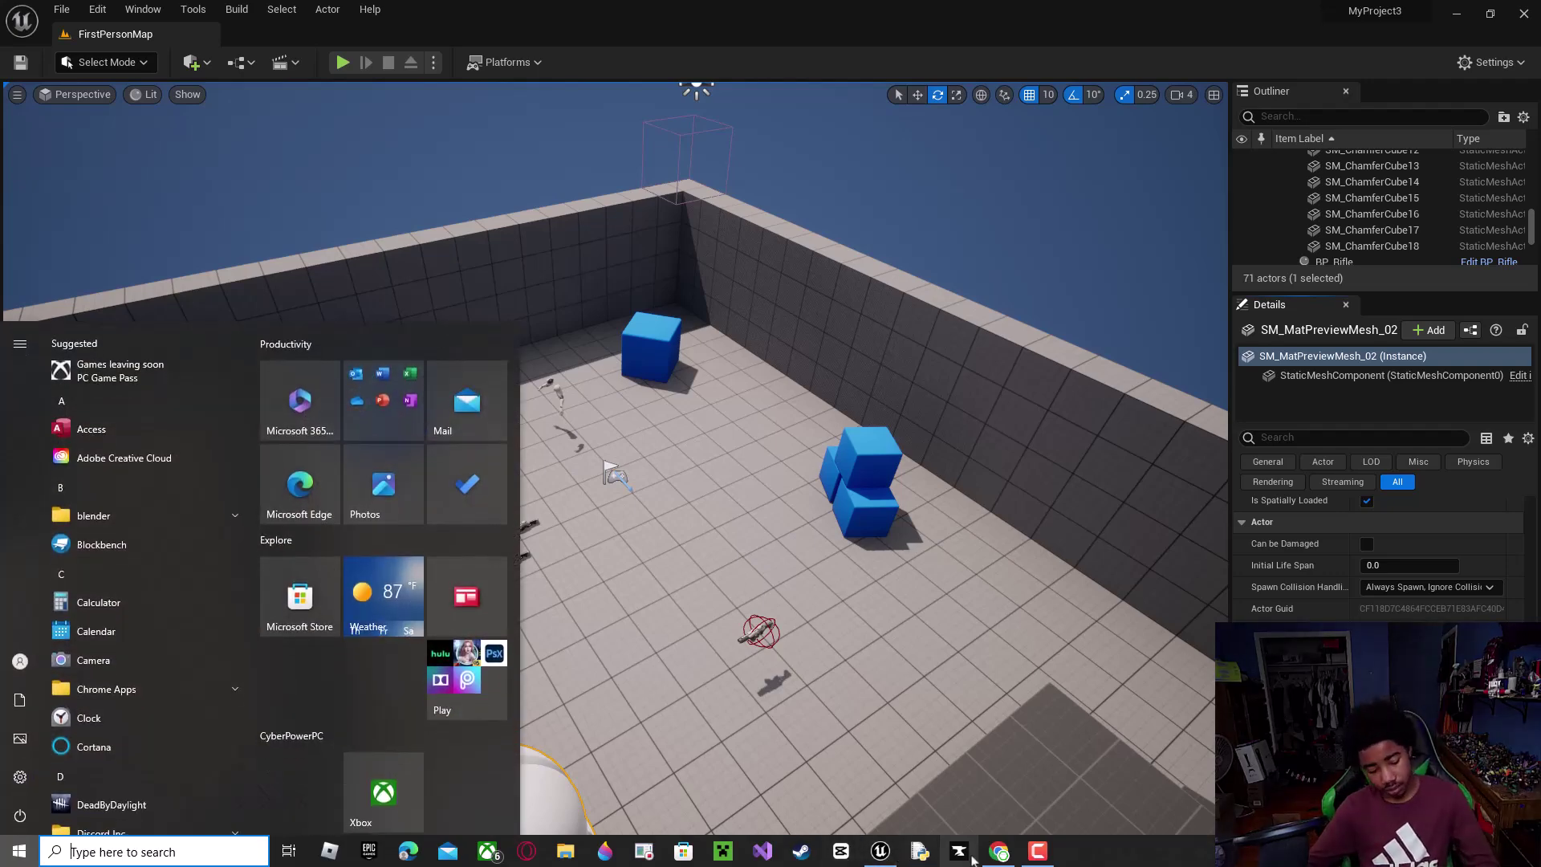
{"action": "key", "text": "Escape"}
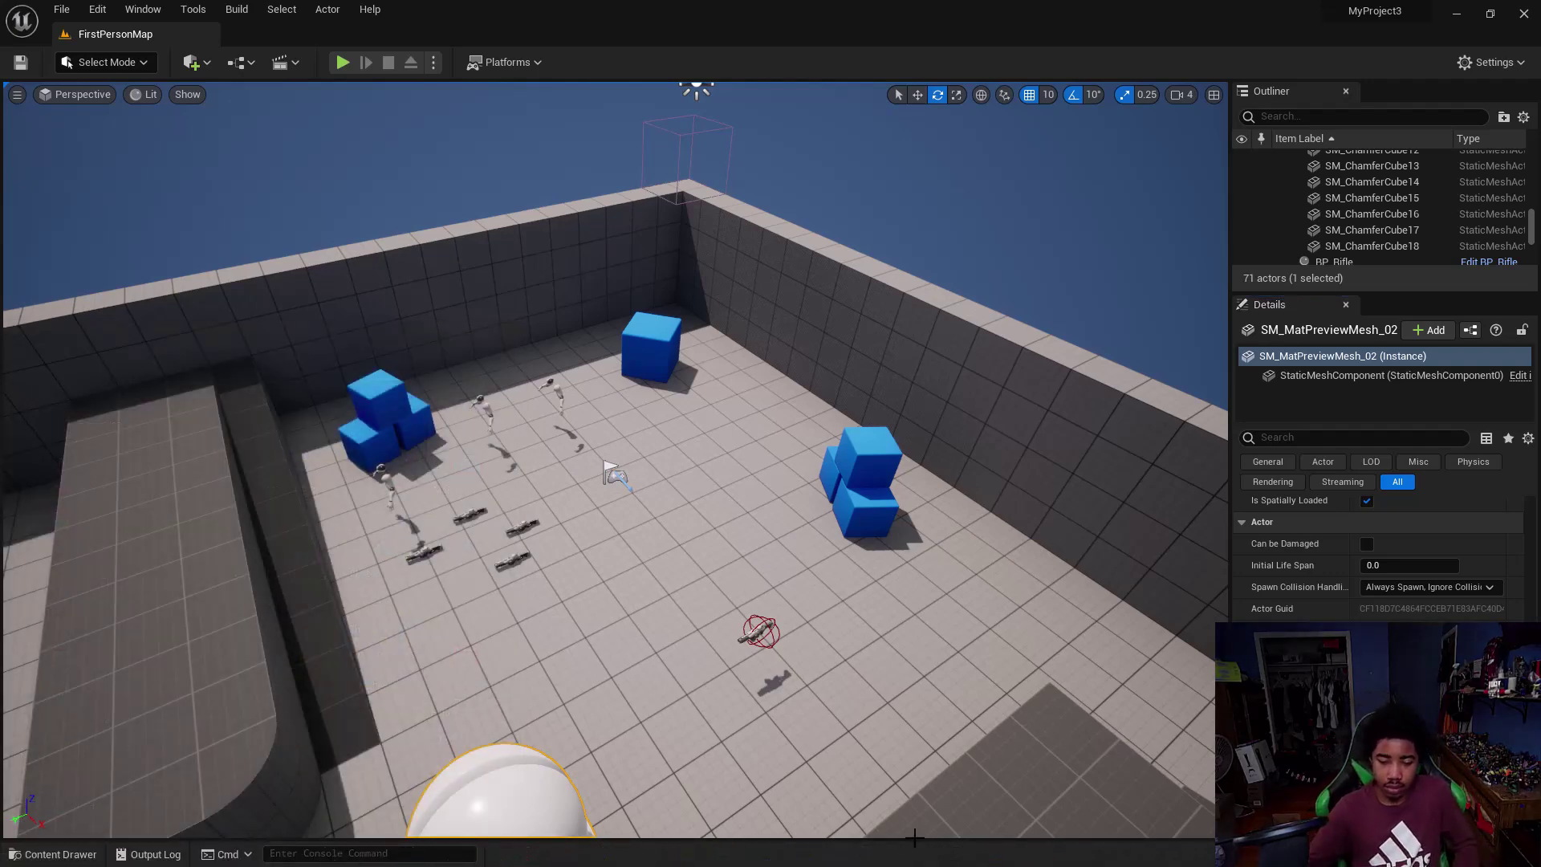
{"action": "key", "text": "super"}
{"action": "left_click", "coordinate": [998, 851]}
{"action": "left_click", "coordinate": [442, 777]}
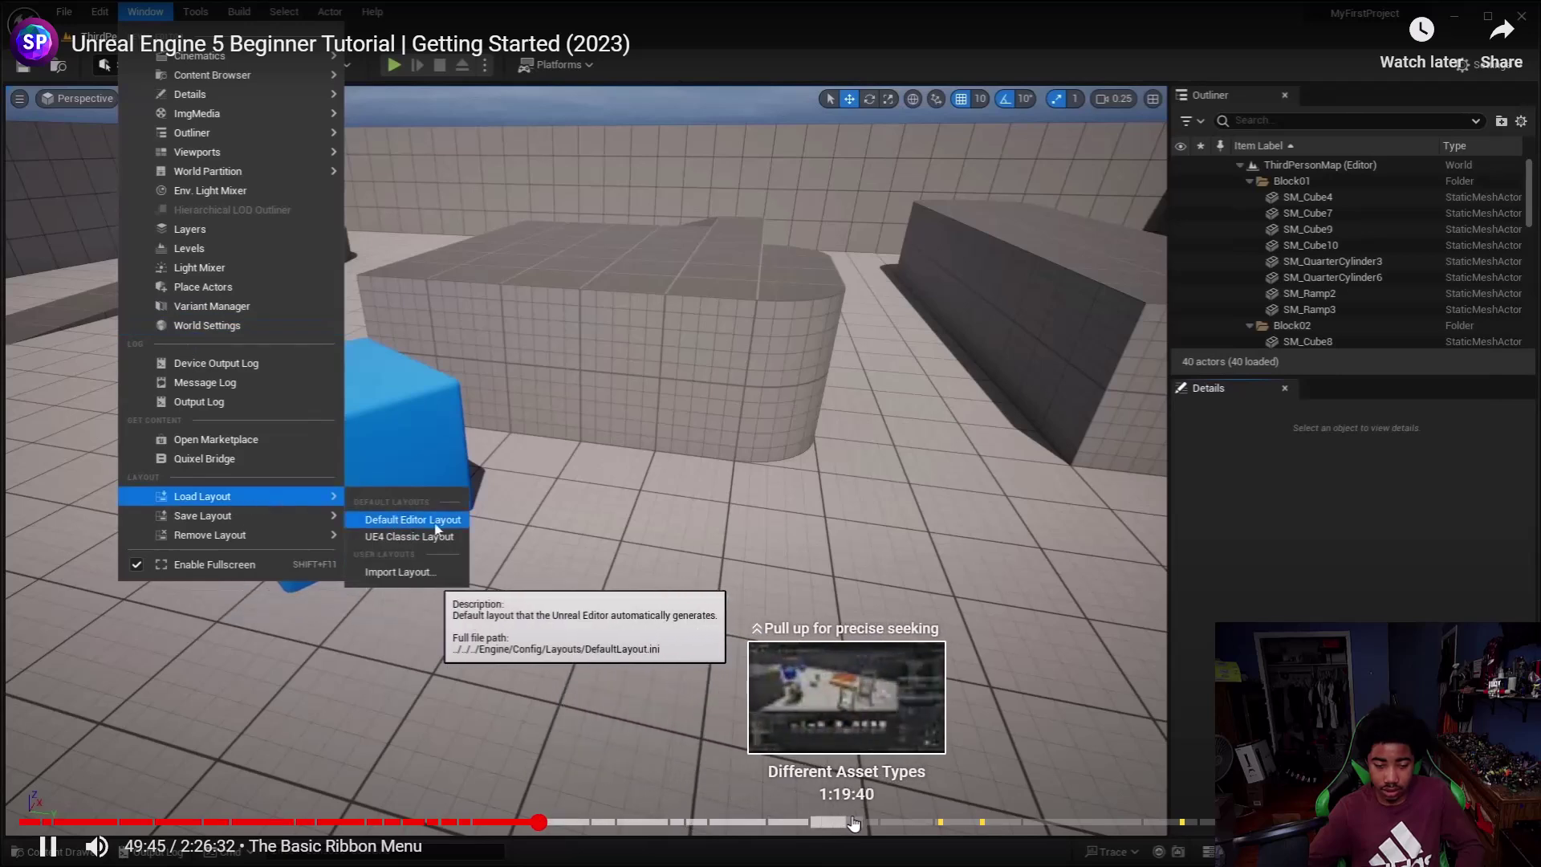
{"action": "left_click", "coordinate": [809, 720]}
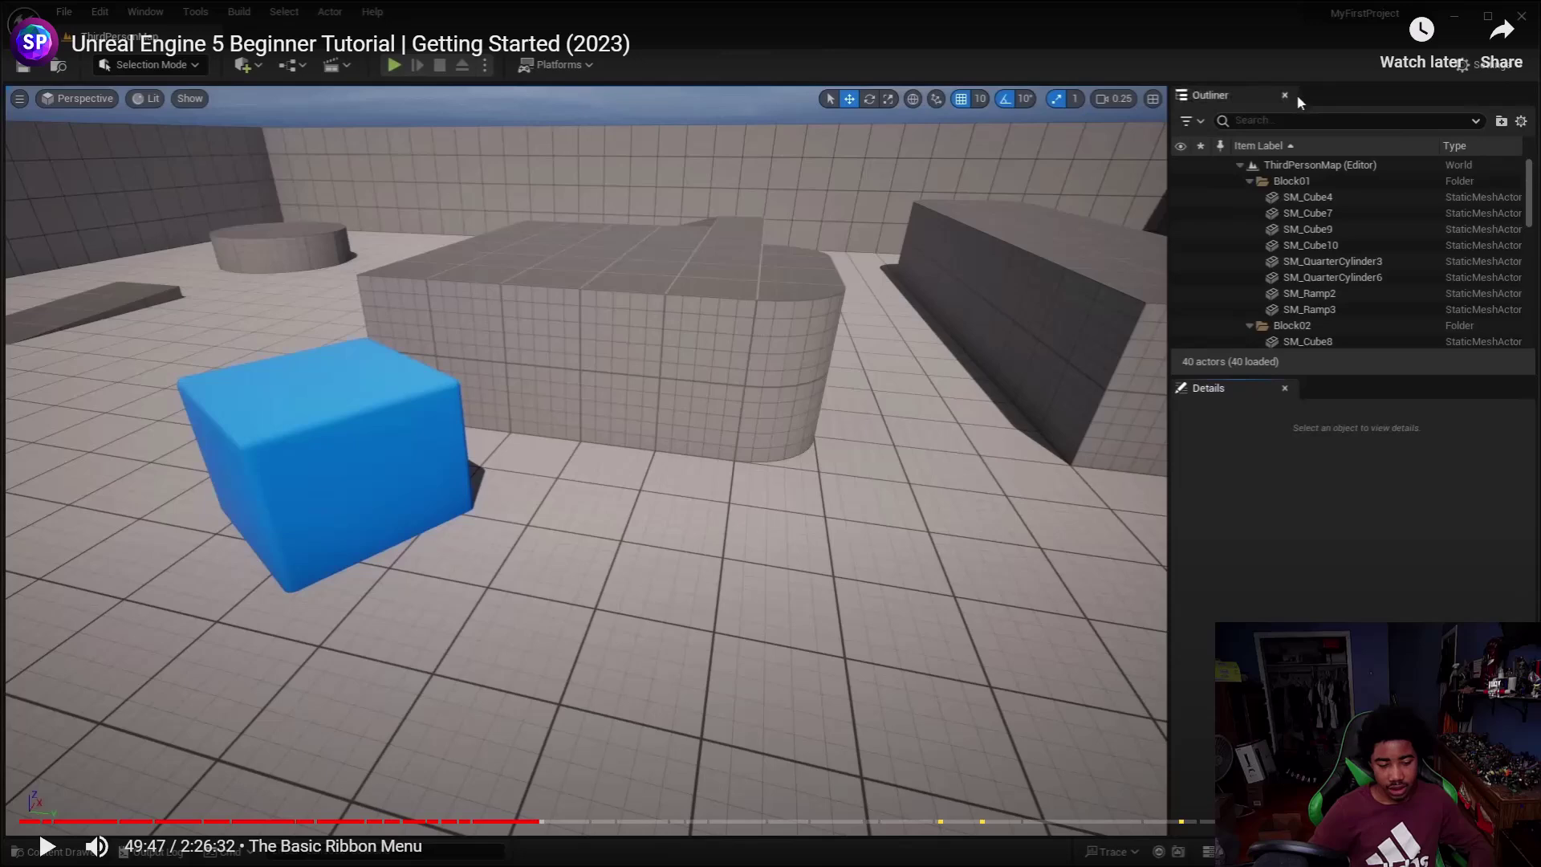
{"action": "key", "text": "Escape"}
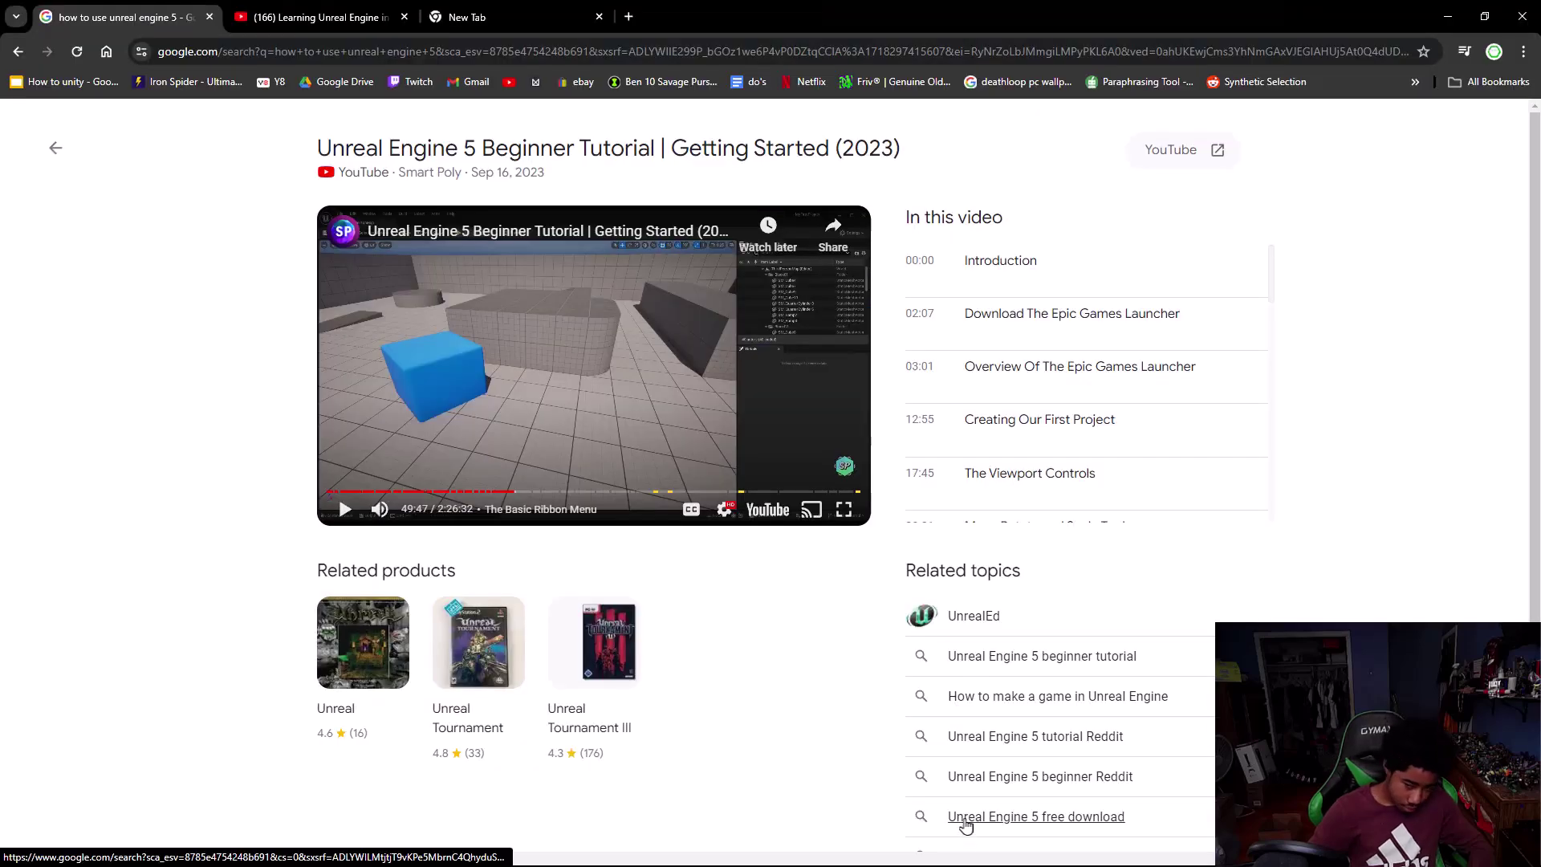
- Switch to the screen recorder and stop the recording
{"action": "key", "text": "super"}
{"action": "left_click", "coordinate": [1038, 851]}
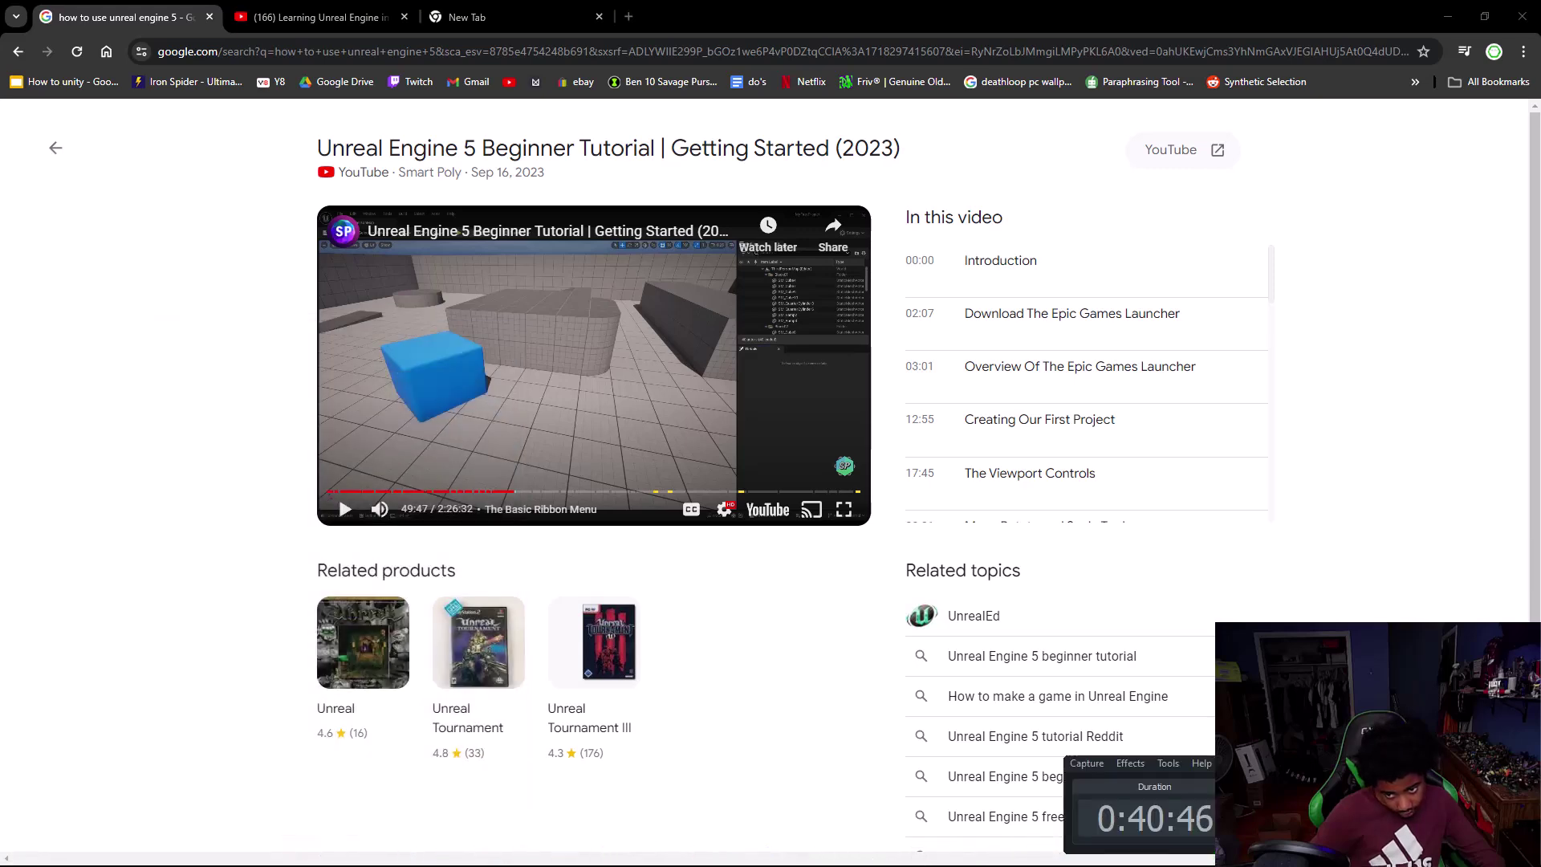
{"action": "left_click", "coordinate": [1506, 813]}
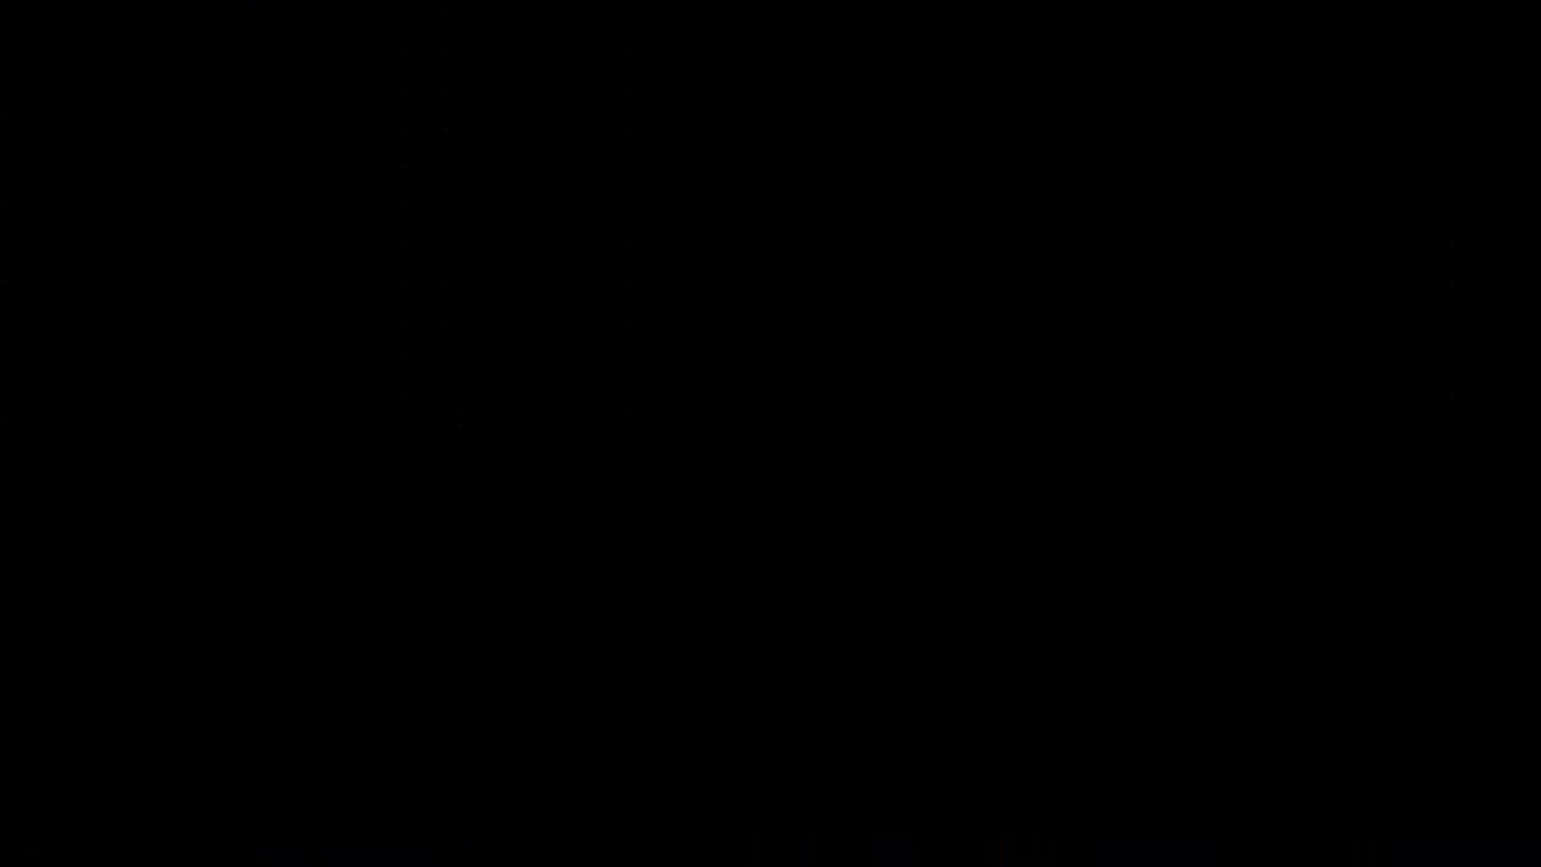